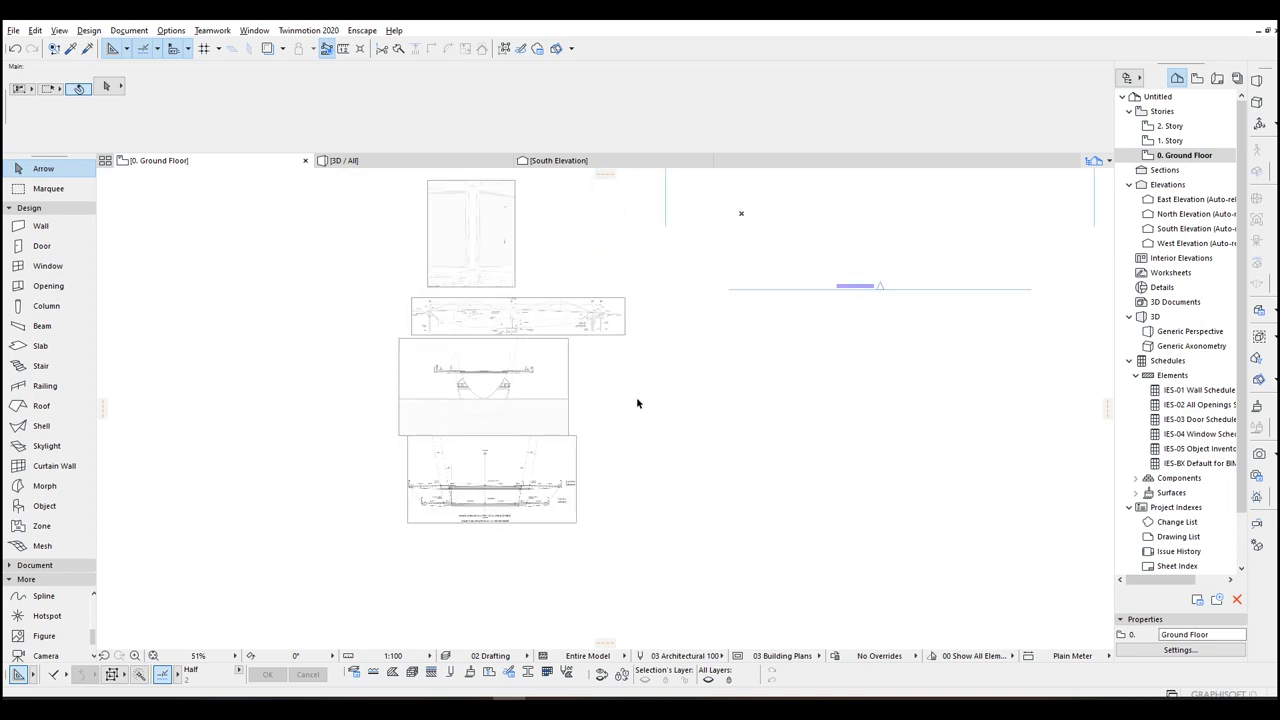
Step: Examine the bridge elevation drawing, including the axis markers C0, P1, P2 and C3 and their dimension labels
scroll(494, 328, "up", 5)
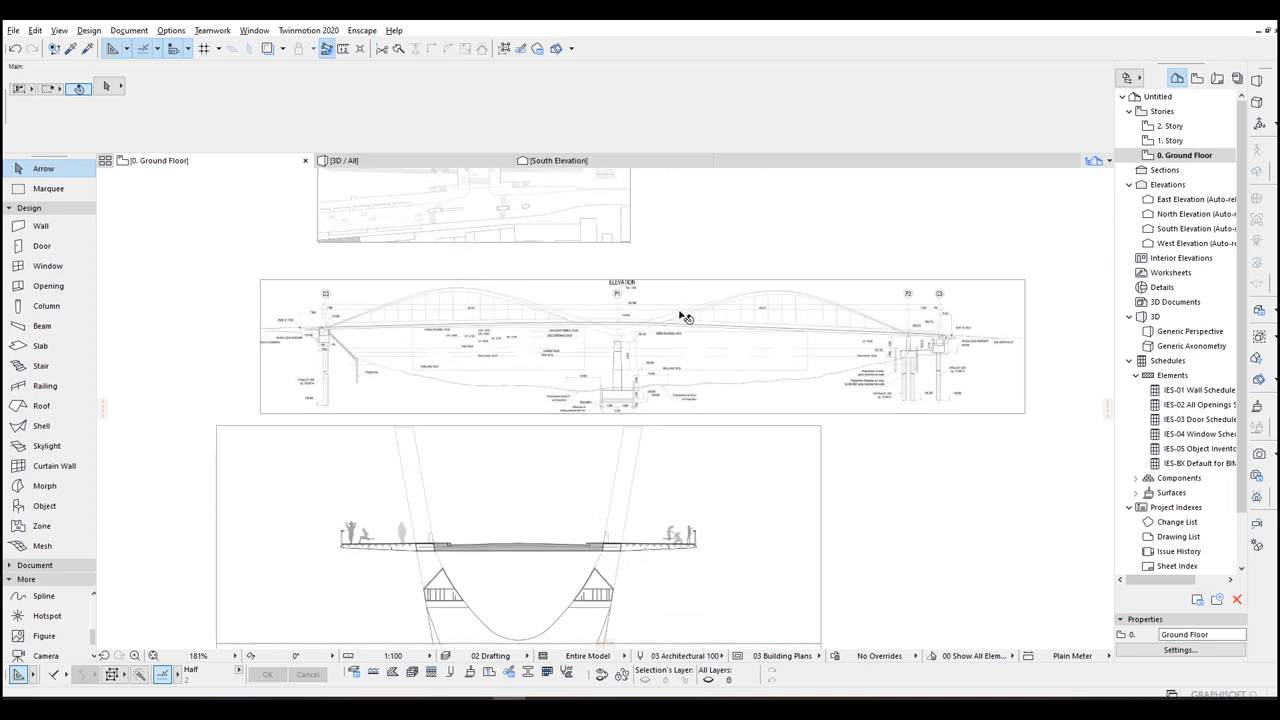
middle_click_drag(748, 240, 675, 286)
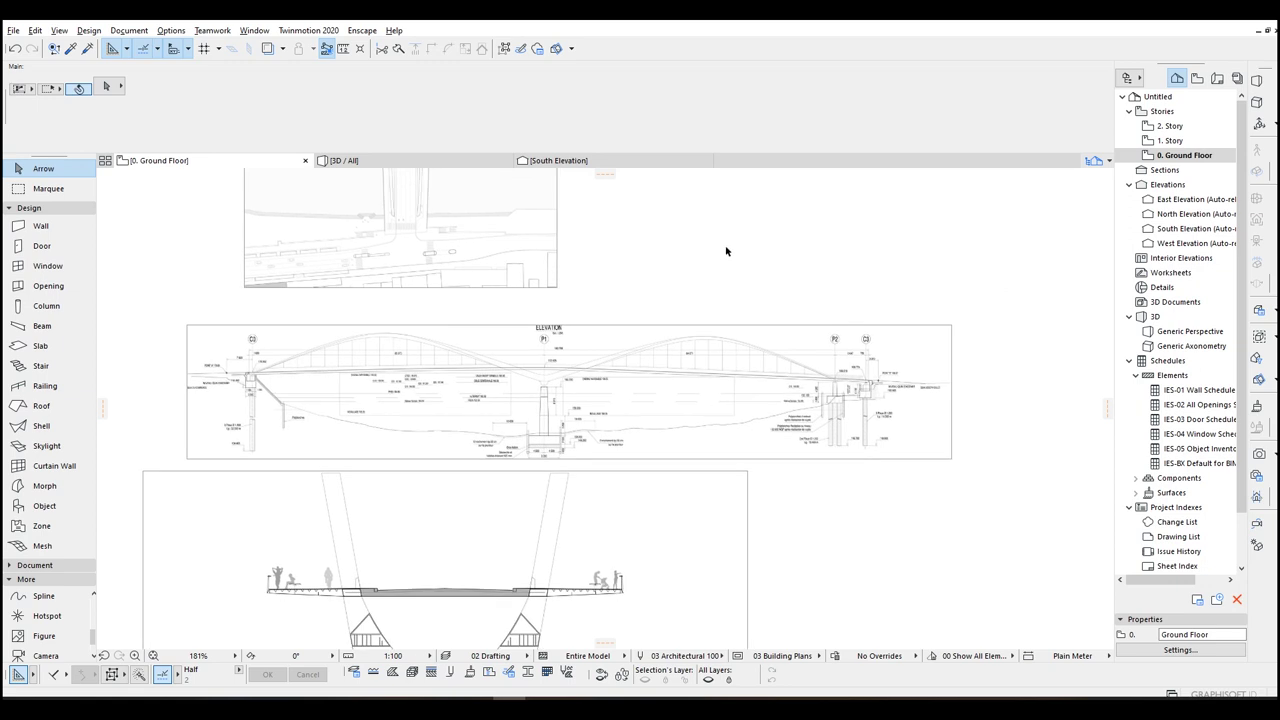
scroll(714, 374, "up", 4)
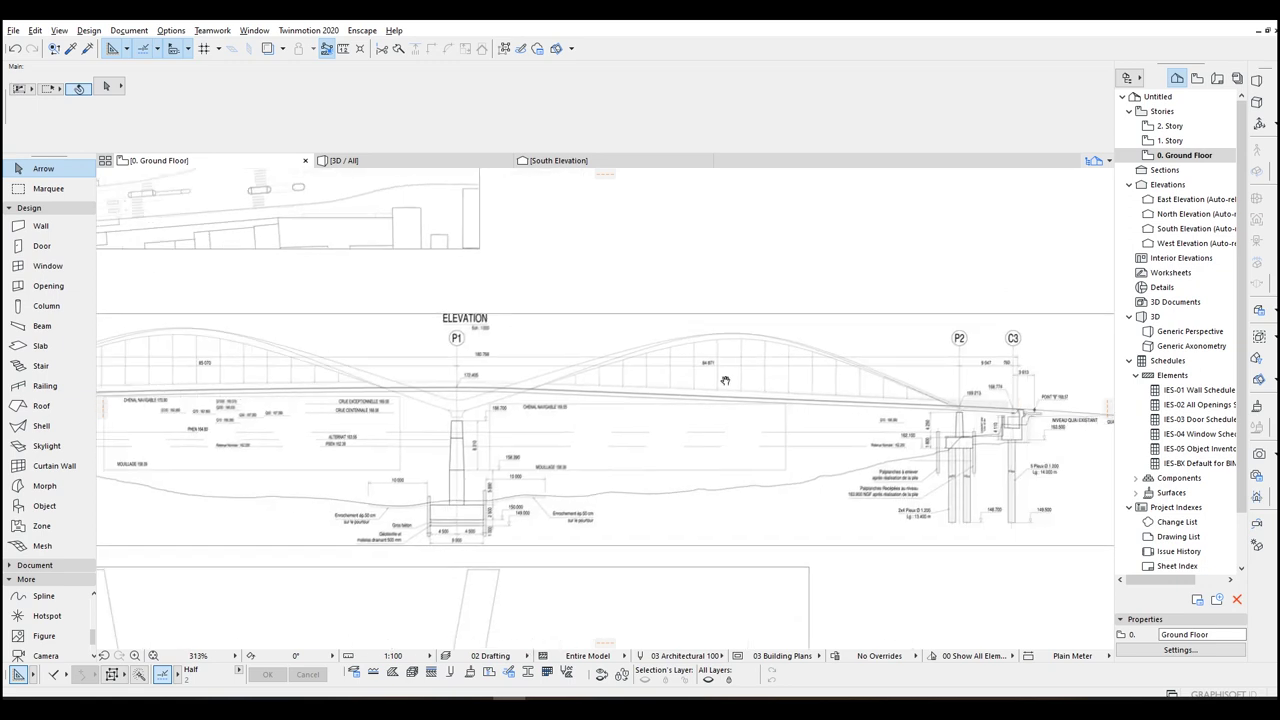
scroll(330, 358, "up", 3)
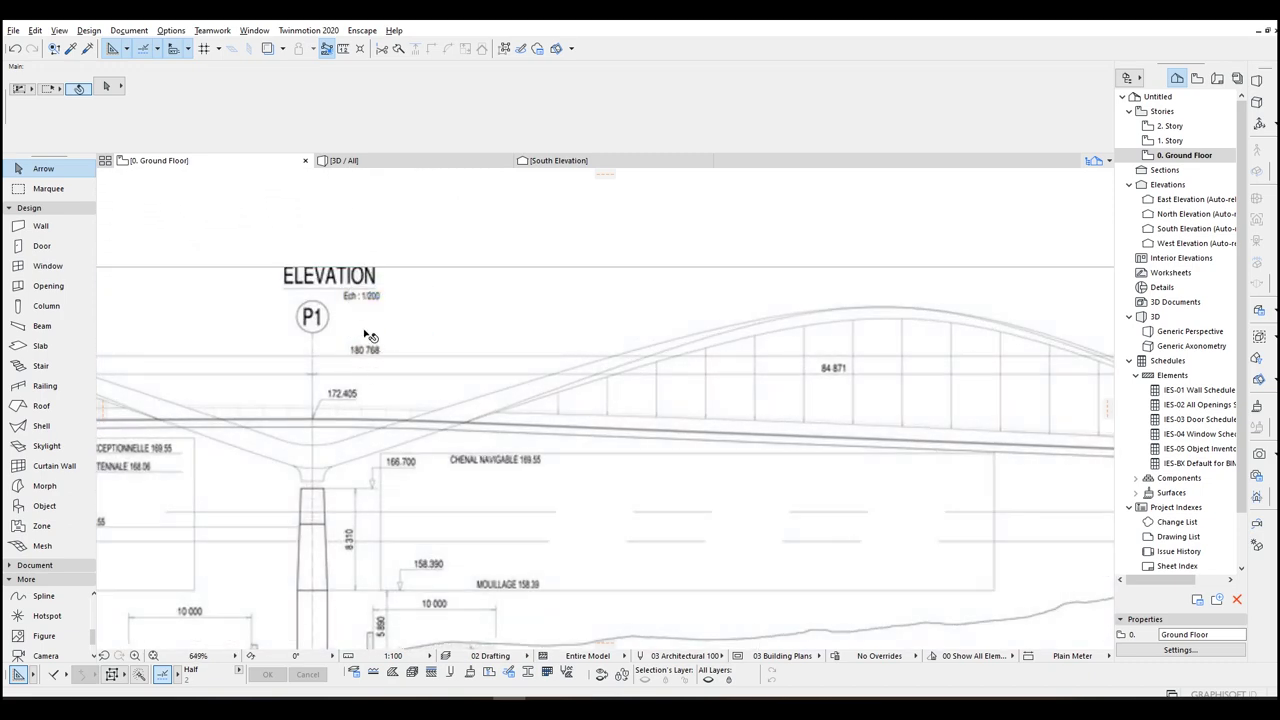
scroll(455, 355, "down", 4)
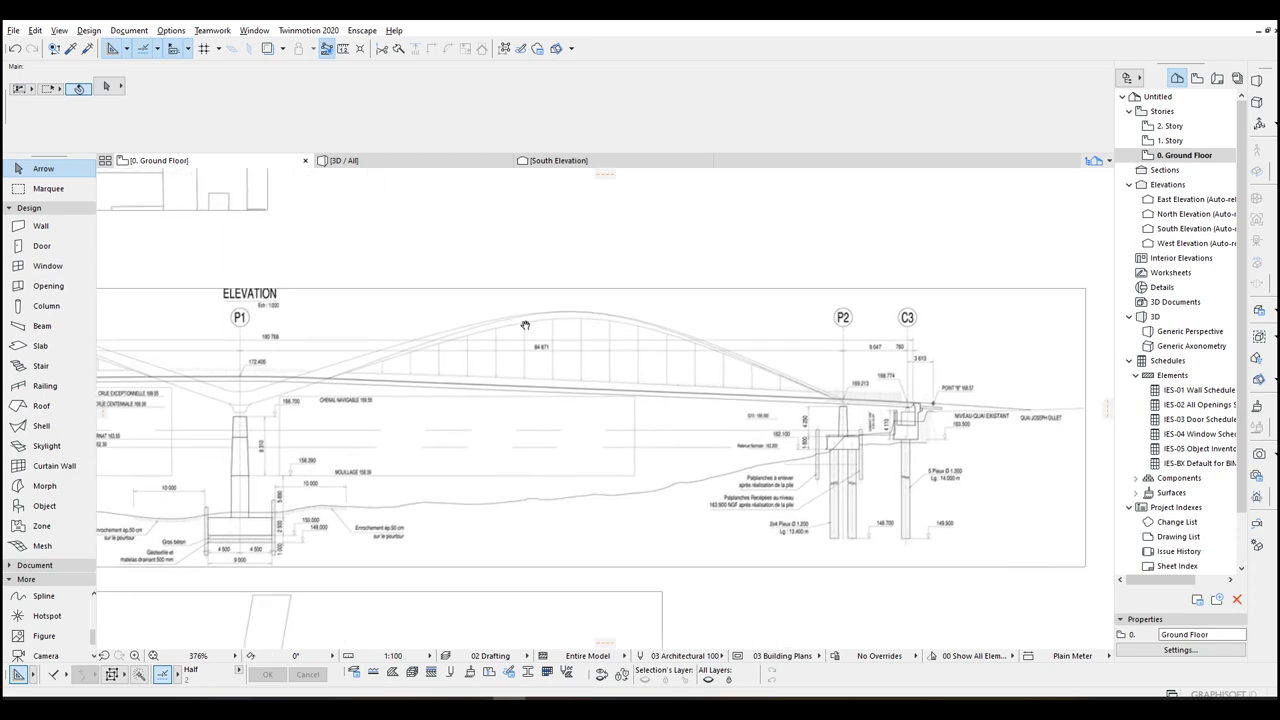
scroll(782, 317, "up", 3)
scroll(857, 331, "up", 2)
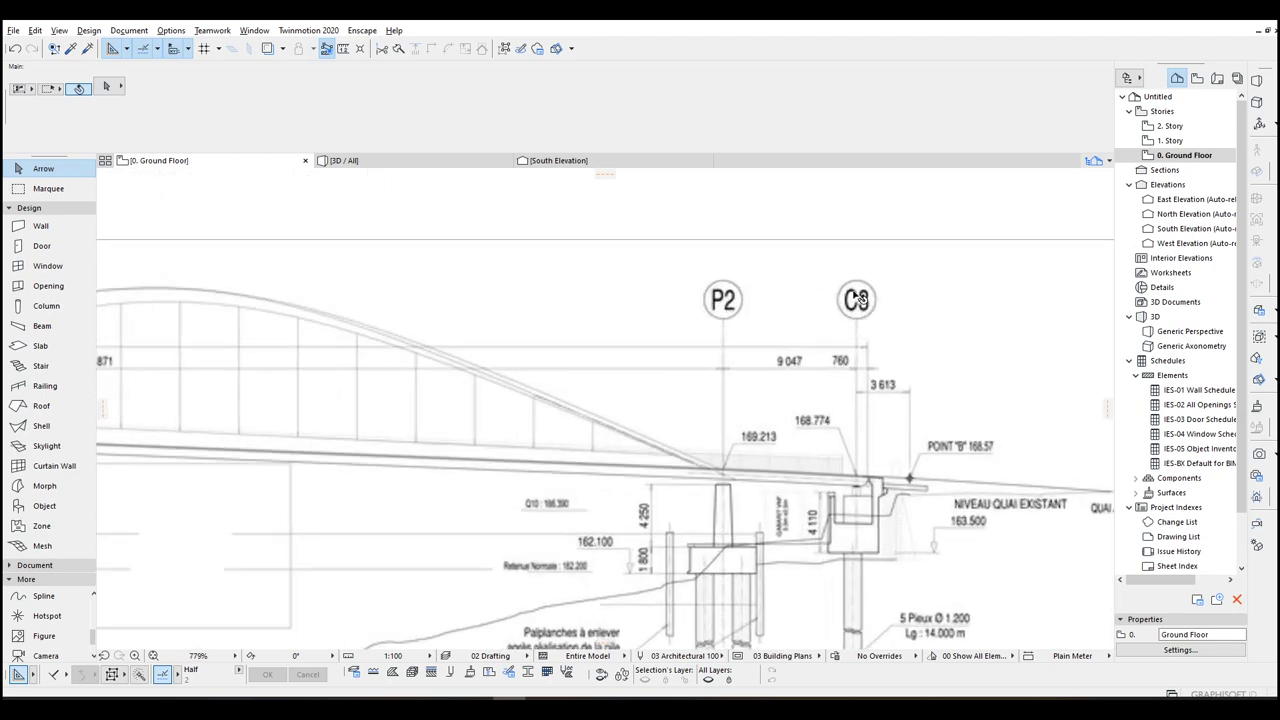
scroll(283, 343, "down", 4)
scroll(345, 343, "up", 5)
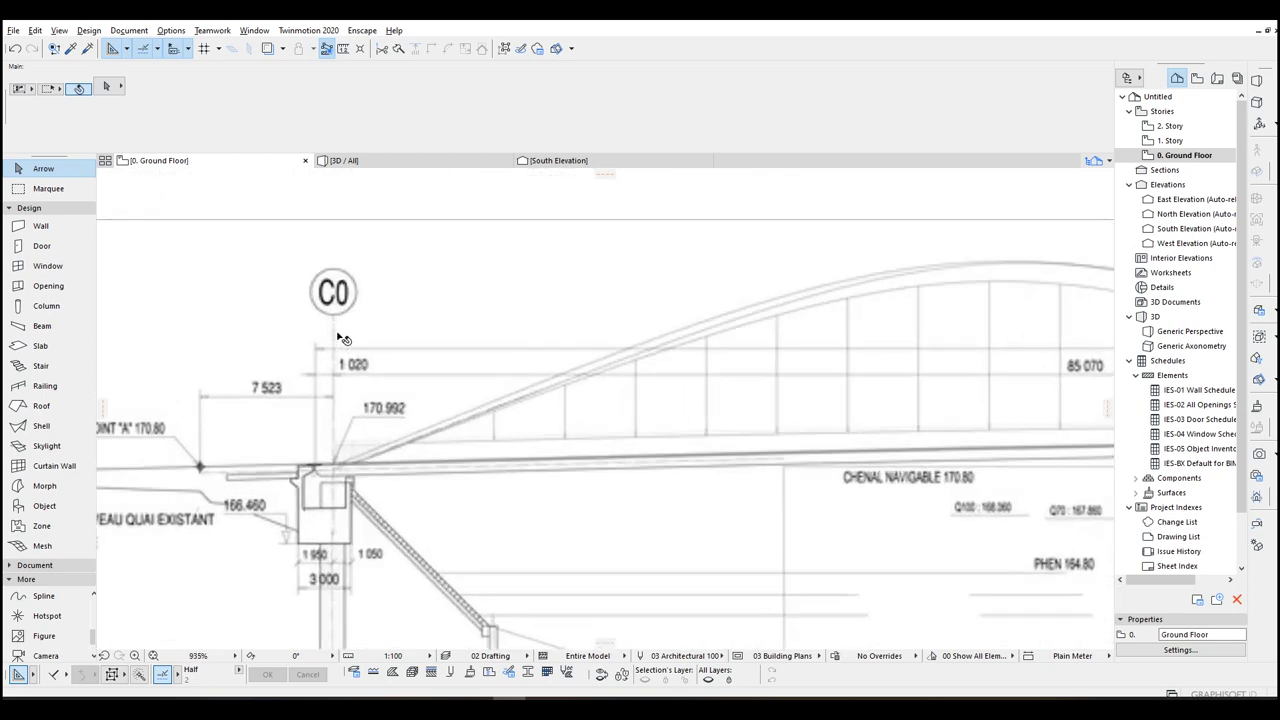
scroll(420, 340, "down", 5)
Step: Start a graphically defined resize of the elevation drawing, with the resizing centre point on the axis line below the C0 marker
left_click(523, 340)
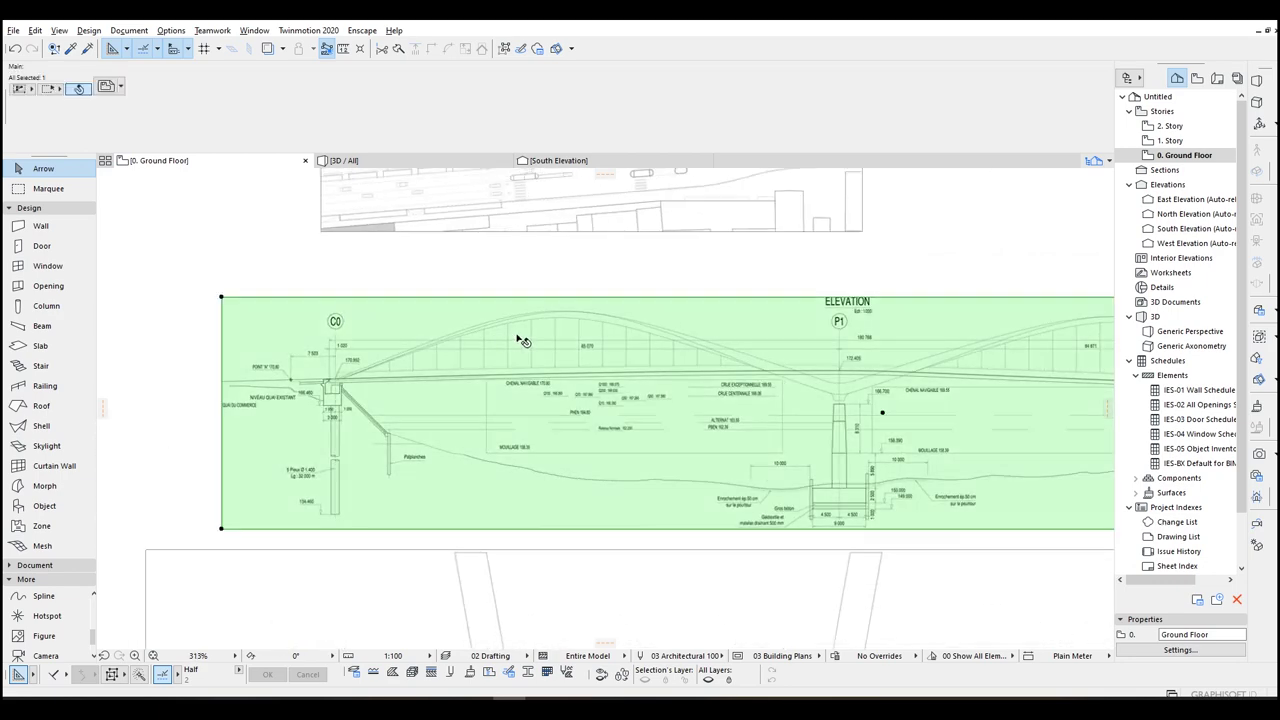
scroll(491, 340, "down", 2)
scroll(390, 328, "up", 1)
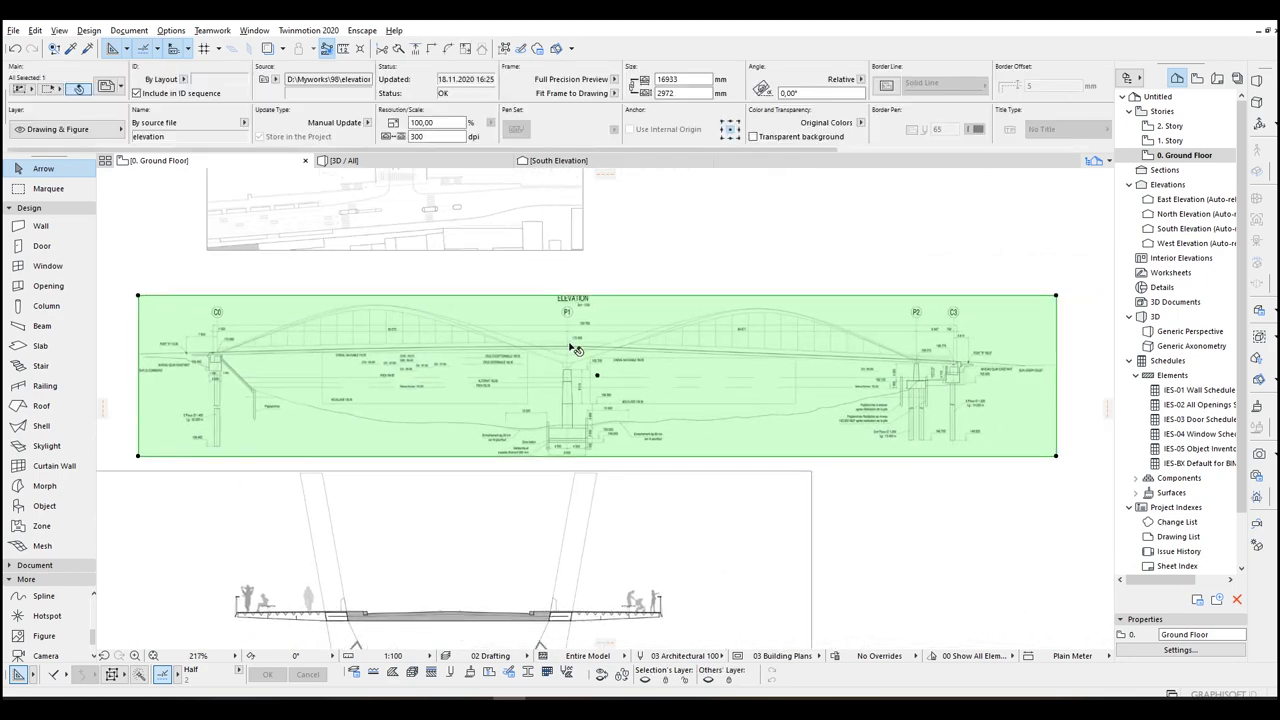
scroll(576, 348, "up", 1)
key("ctrl+k")
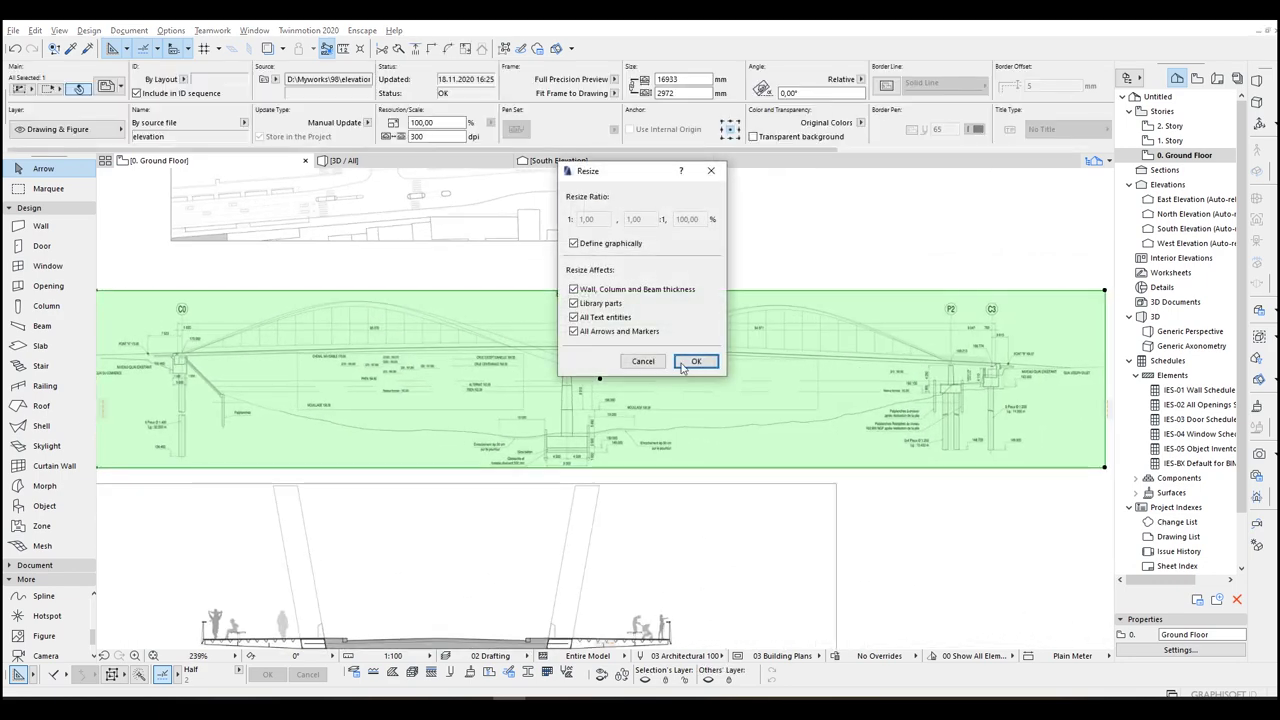
left_click(696, 362)
scroll(440, 335, "up", 5)
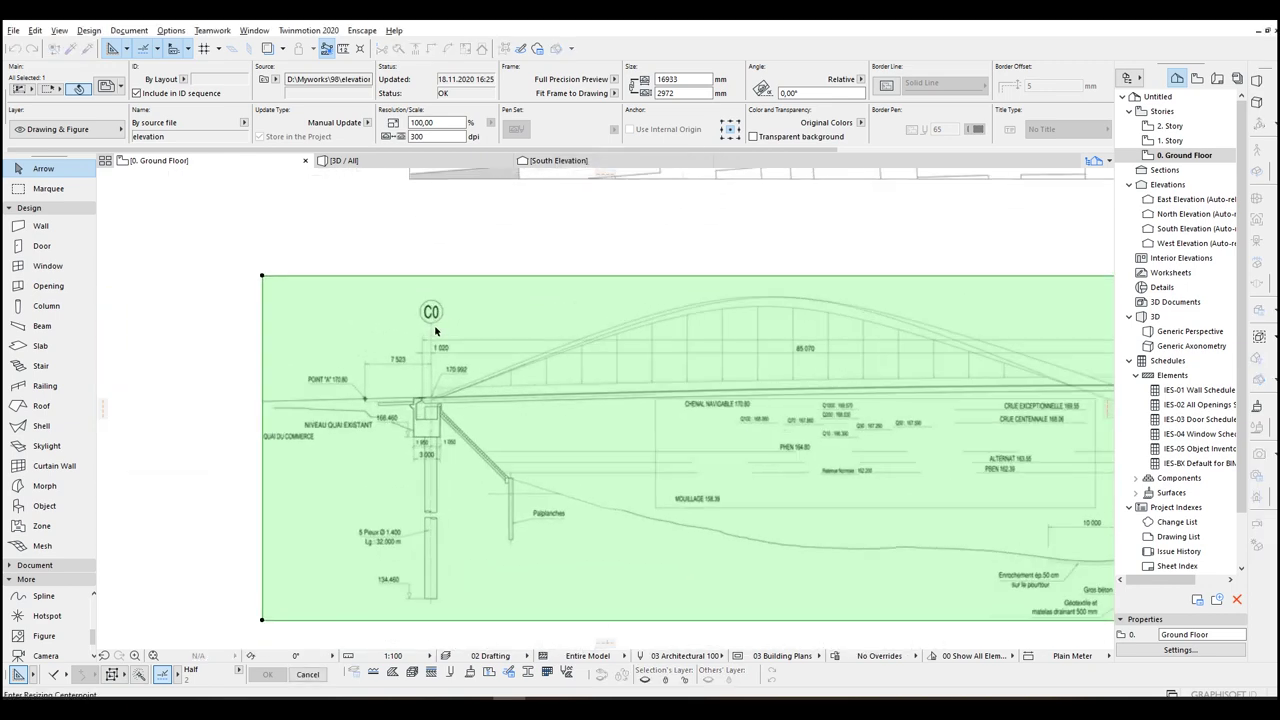
left_click(424, 319)
Step: Scale the elevation drawing so the horizontal distance from the C0 axis to the C3 axis becomes 180000 mm
scroll(527, 318, "down", 5)
middle_click_drag(598, 346, 258, 346)
middle_click_drag(886, 409, 602, 382)
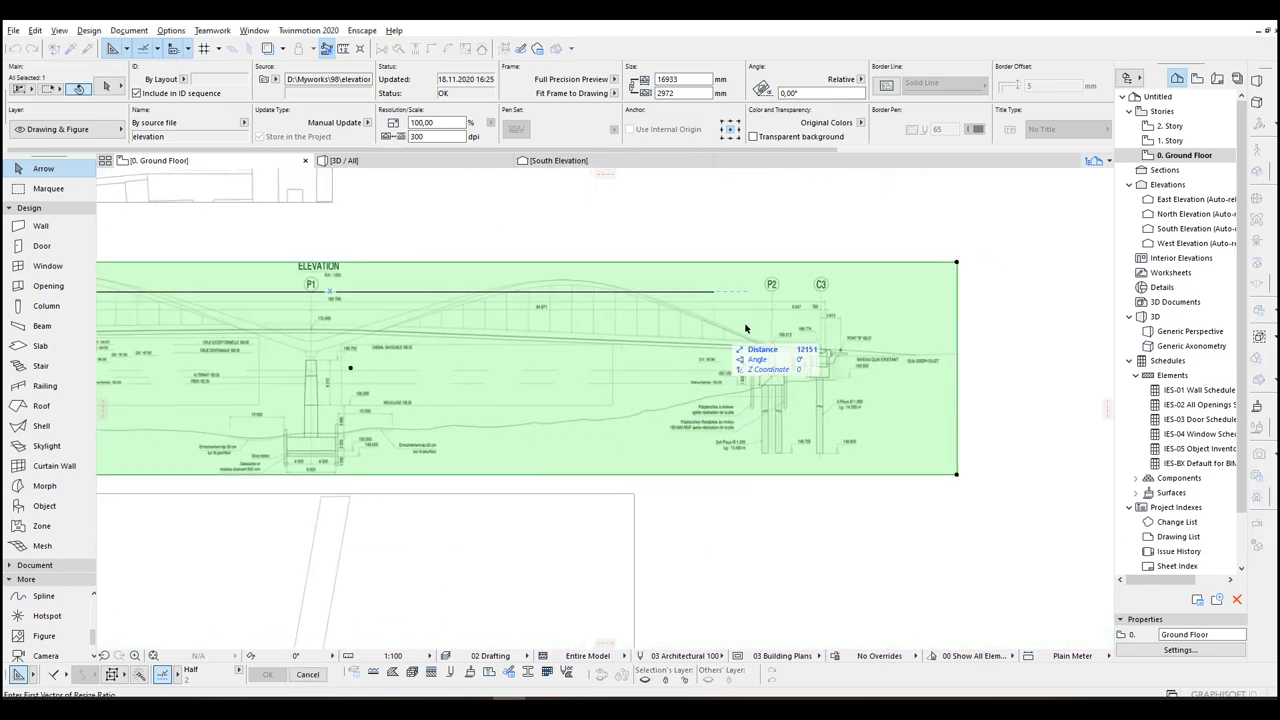
scroll(815, 296, "up", 4)
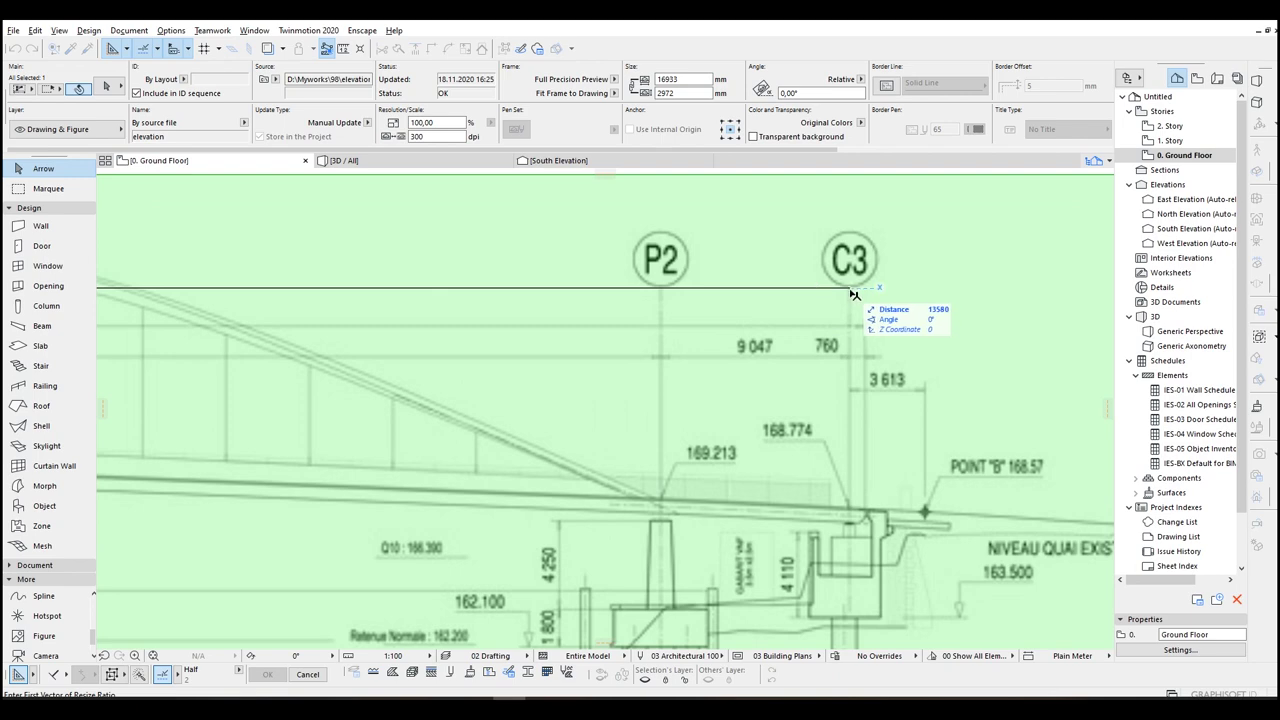
scroll(855, 293, "down", 4)
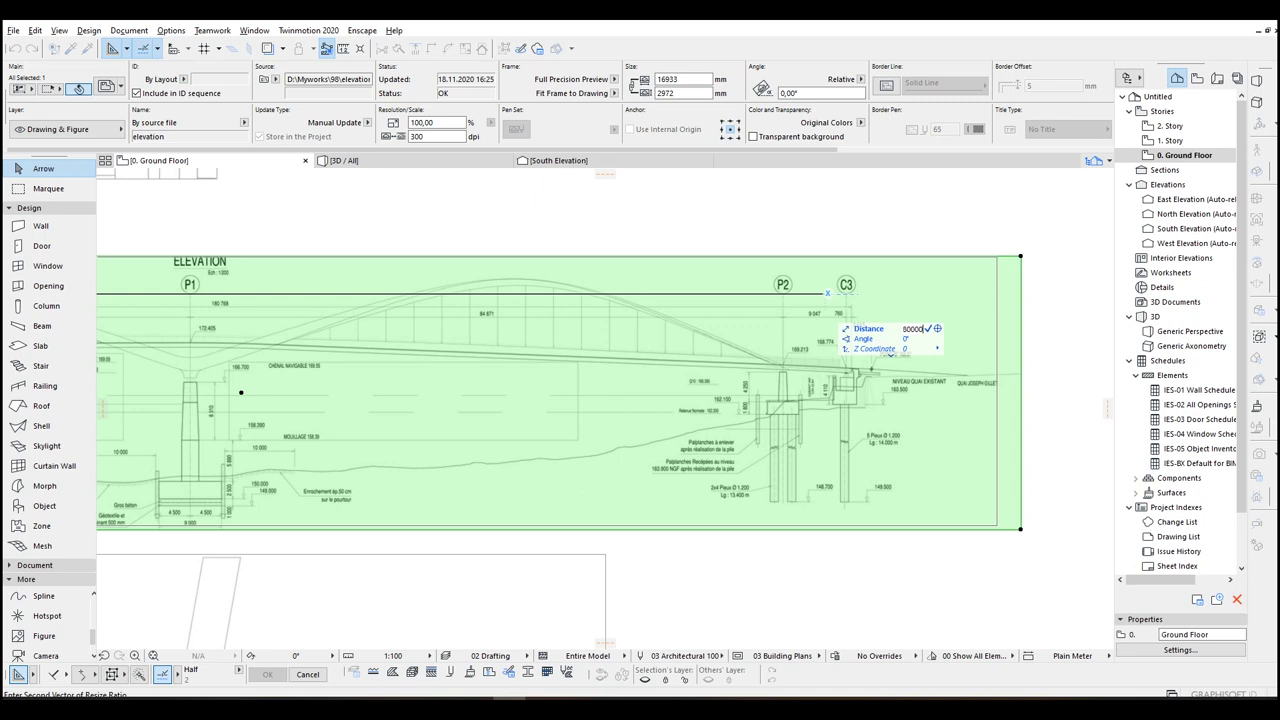
key("Return")
scroll(938, 289, "down", 9)
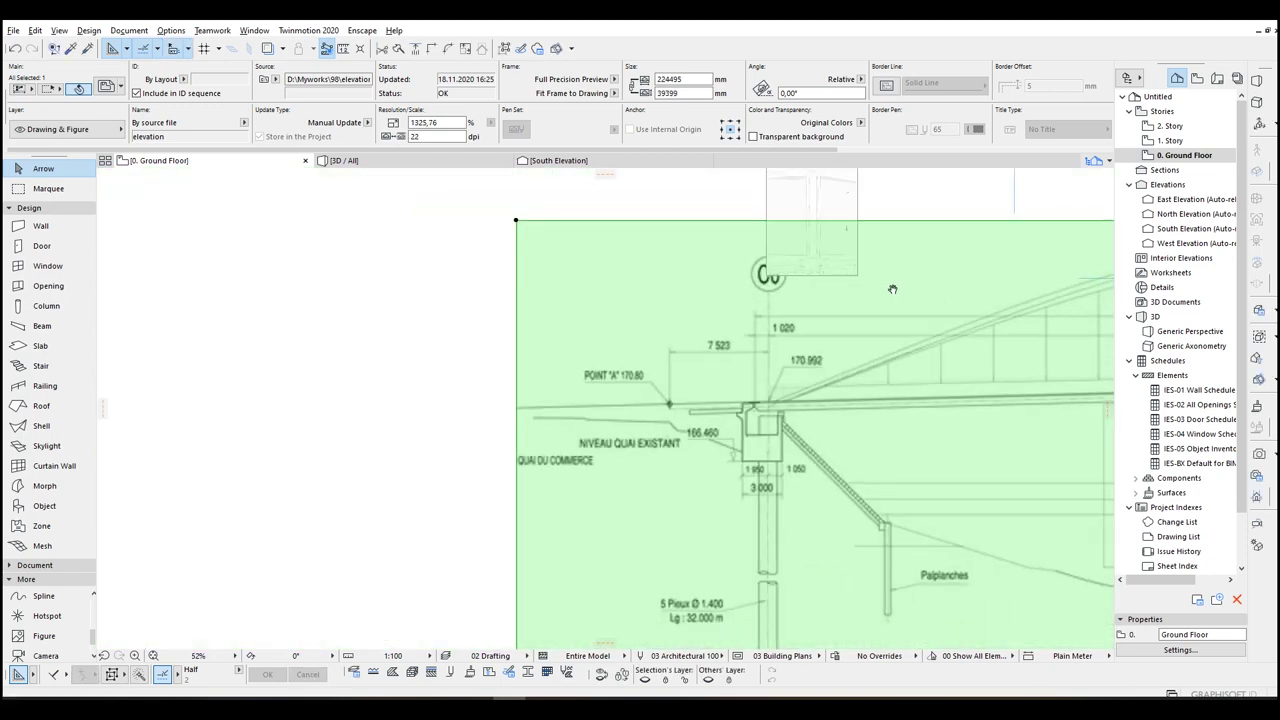
middle_click_drag(891, 288, 606, 362)
key("Escape")
Step: Change the project's working length unit to centimeter
left_click(171, 30)
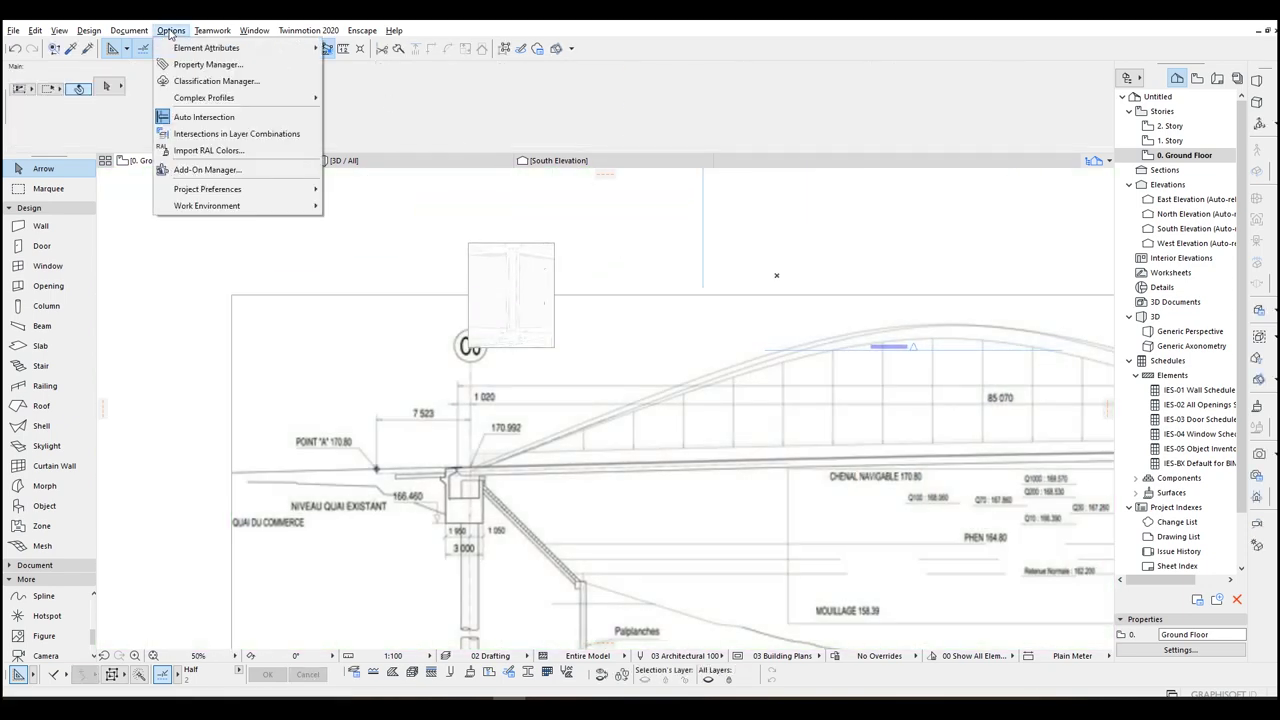
mouse_move(227, 189)
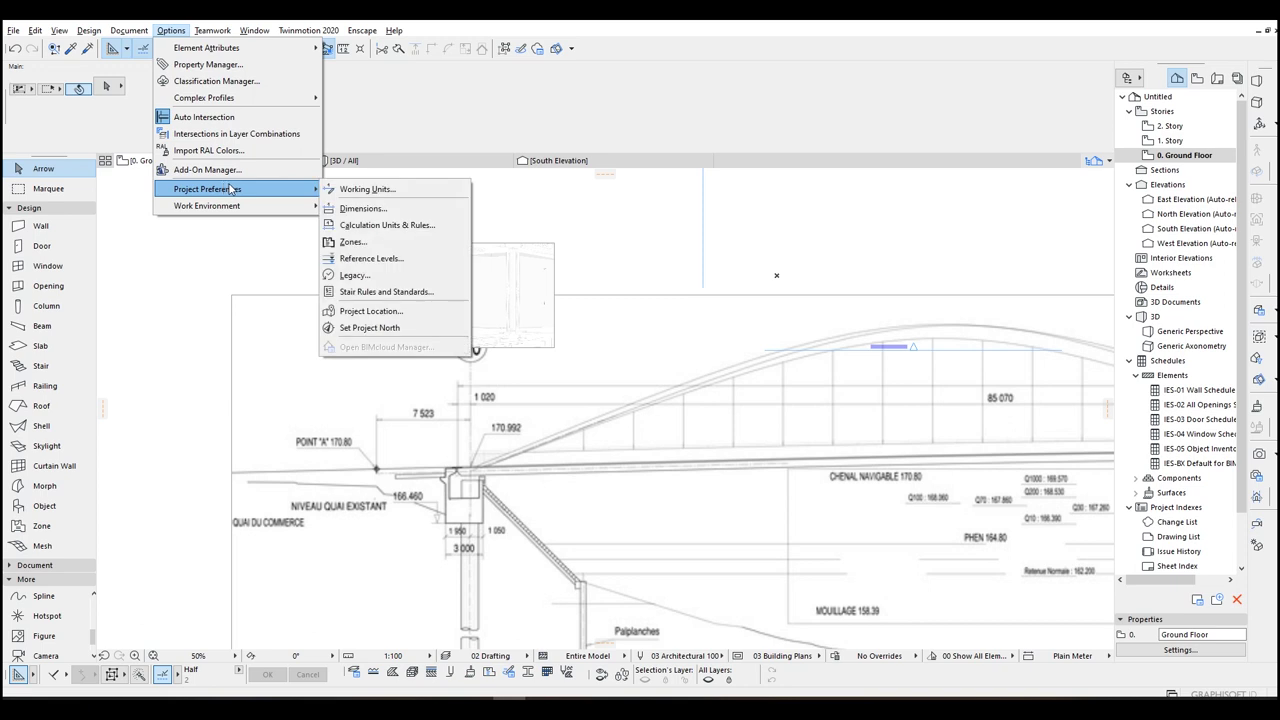
left_click(398, 190)
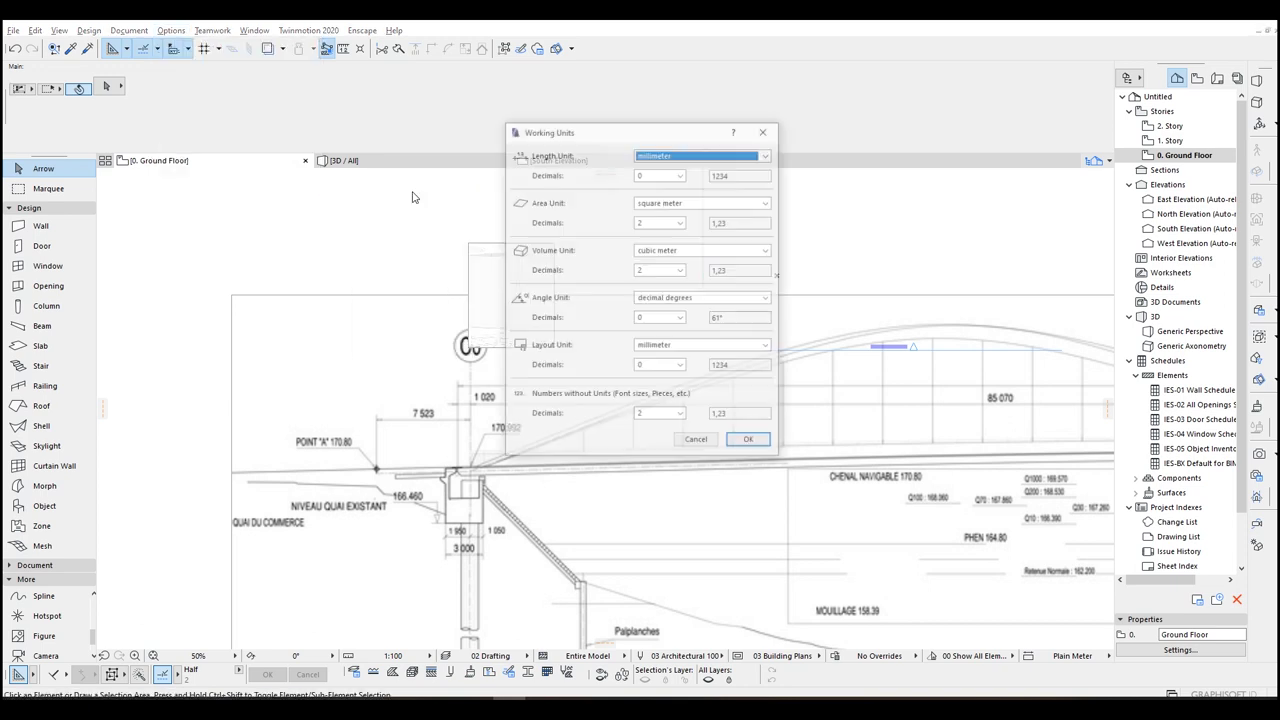
left_click(666, 156)
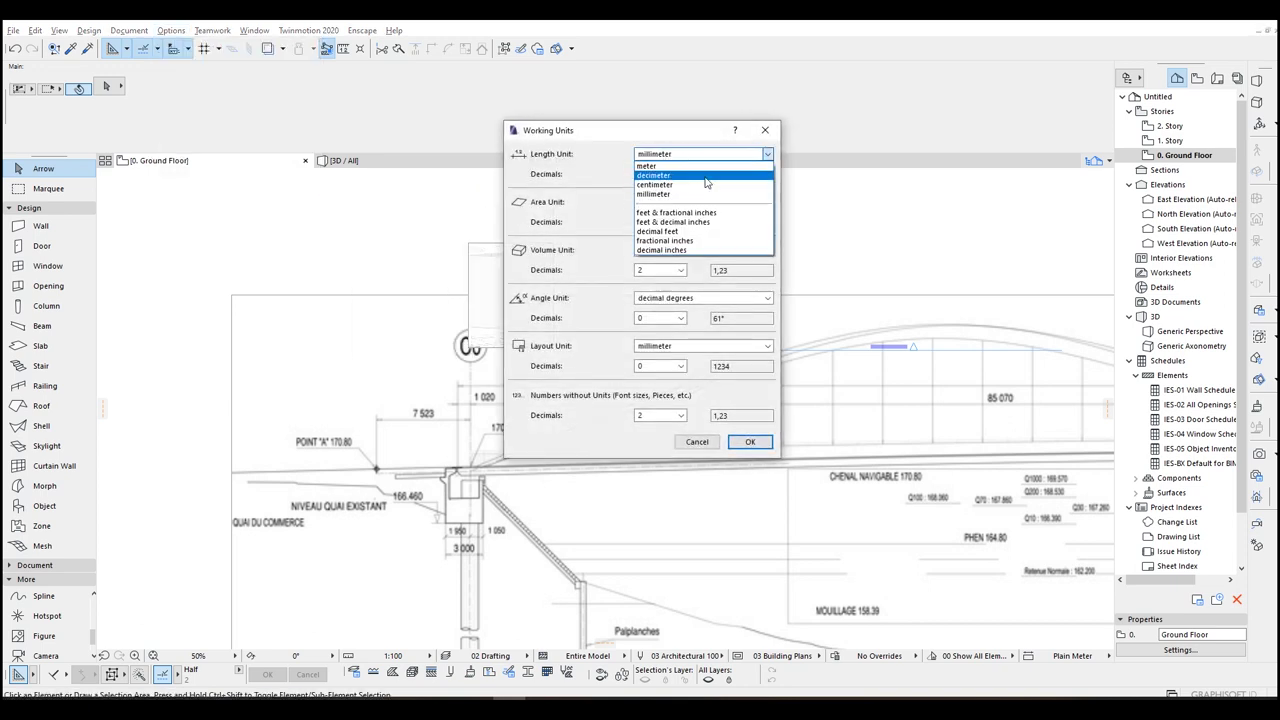
left_click(660, 192)
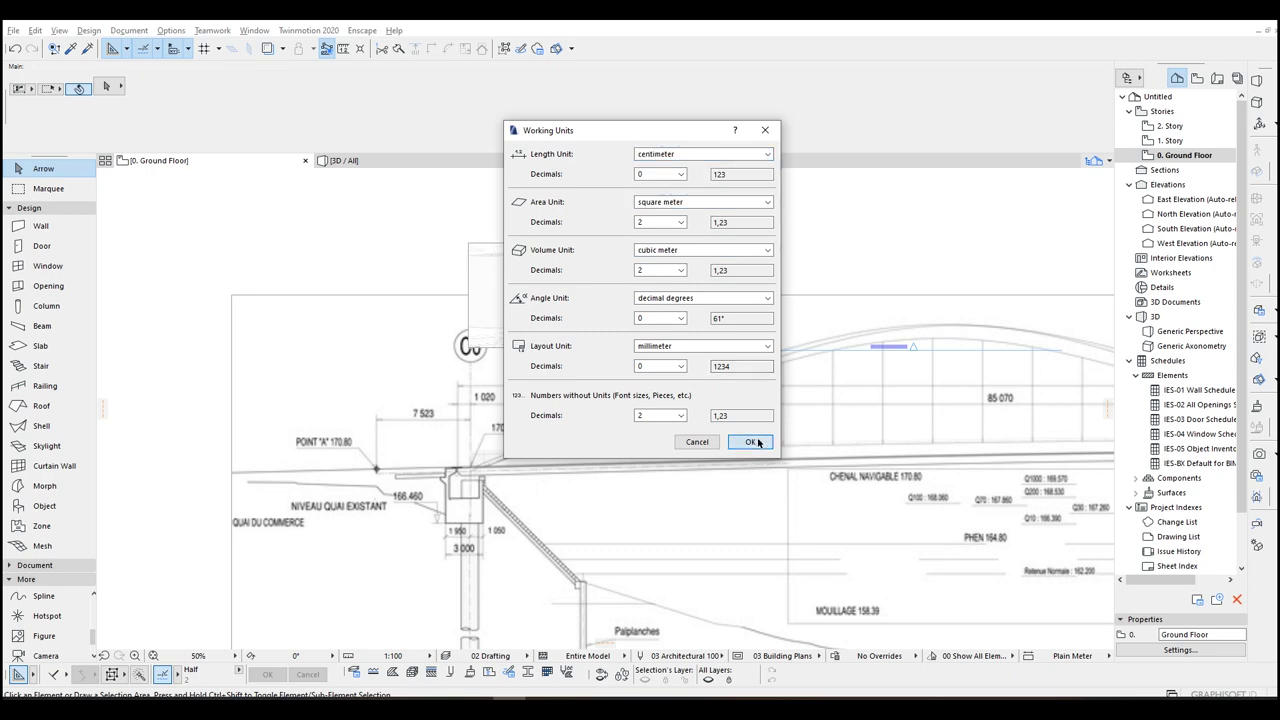
left_click(757, 442)
Step: Measure the horizontal distance between the C0 and C3 axes on the rescaled elevation drawing
scroll(462, 337, "down", 4)
key("m")
scroll(330, 298, "up", 5)
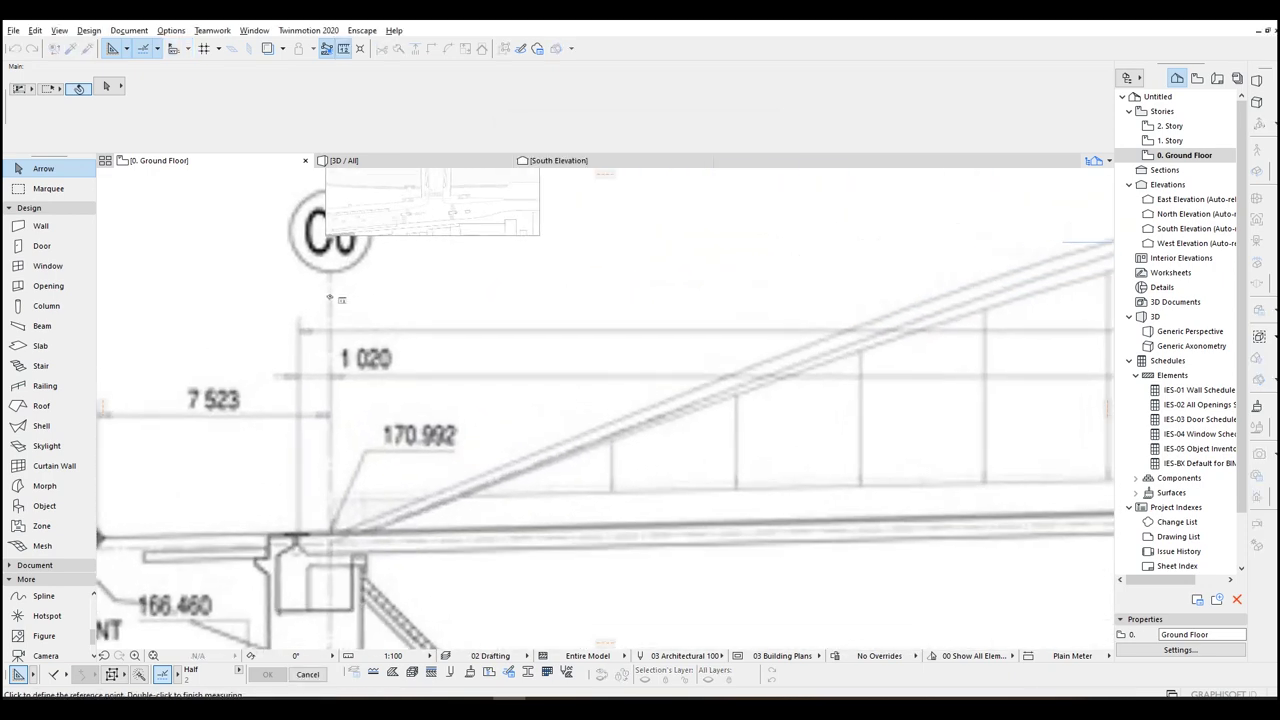
left_click(331, 292)
scroll(331, 292, "down", 5)
middle_click_drag(834, 361, 257, 349)
middle_click_drag(737, 357, 208, 361)
scroll(838, 295, "up", 3)
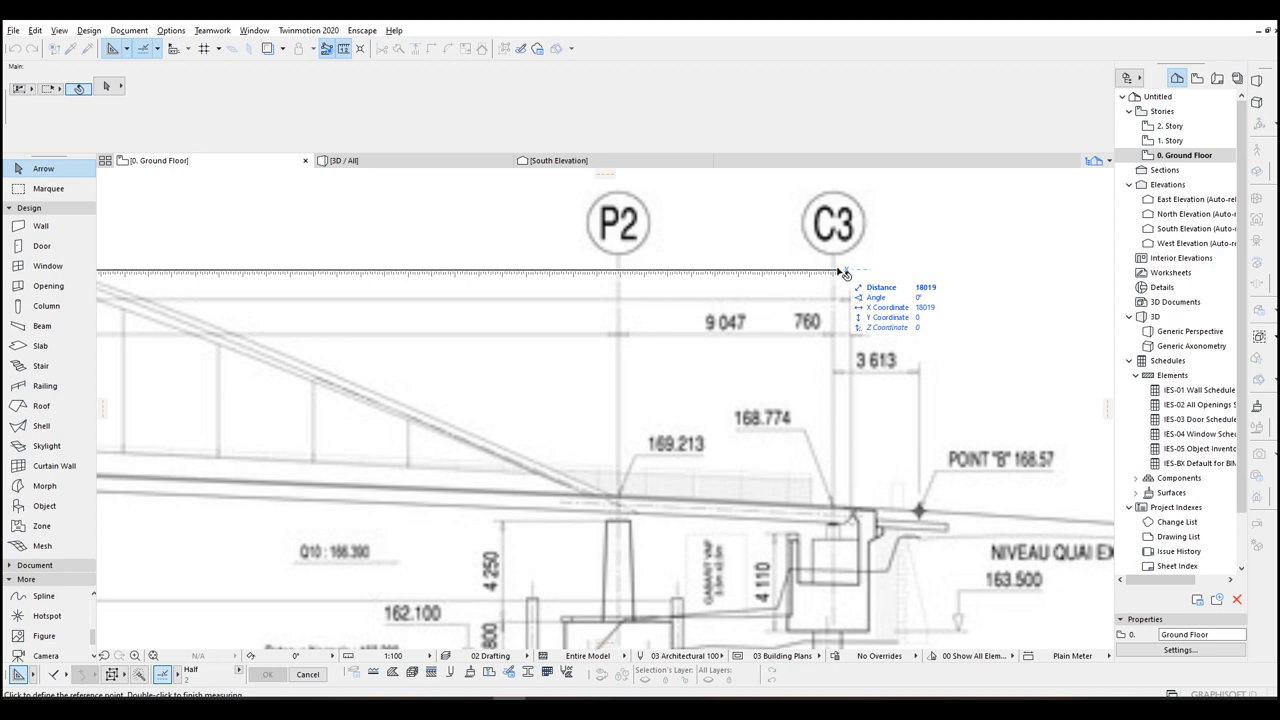
key("Escape")
Step: Move the small floor plan drawing off the elevation to the empty area below it
scroll(614, 300, "down", 6)
middle_click_drag(728, 331, 731, 332)
scroll(548, 317, "up", 1)
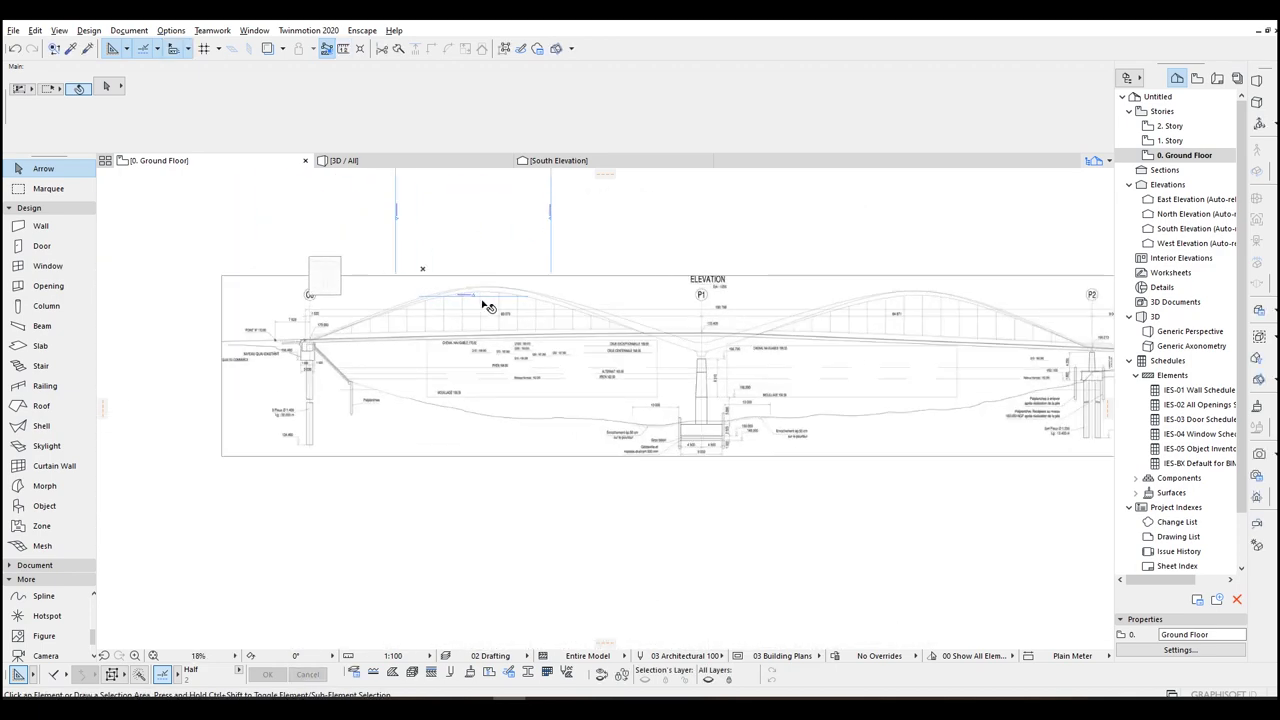
left_click(335, 266)
left_click(323, 276)
middle_click_drag(370, 373, 431, 263)
left_click(396, 399)
middle_click_drag(417, 377, 373, 446)
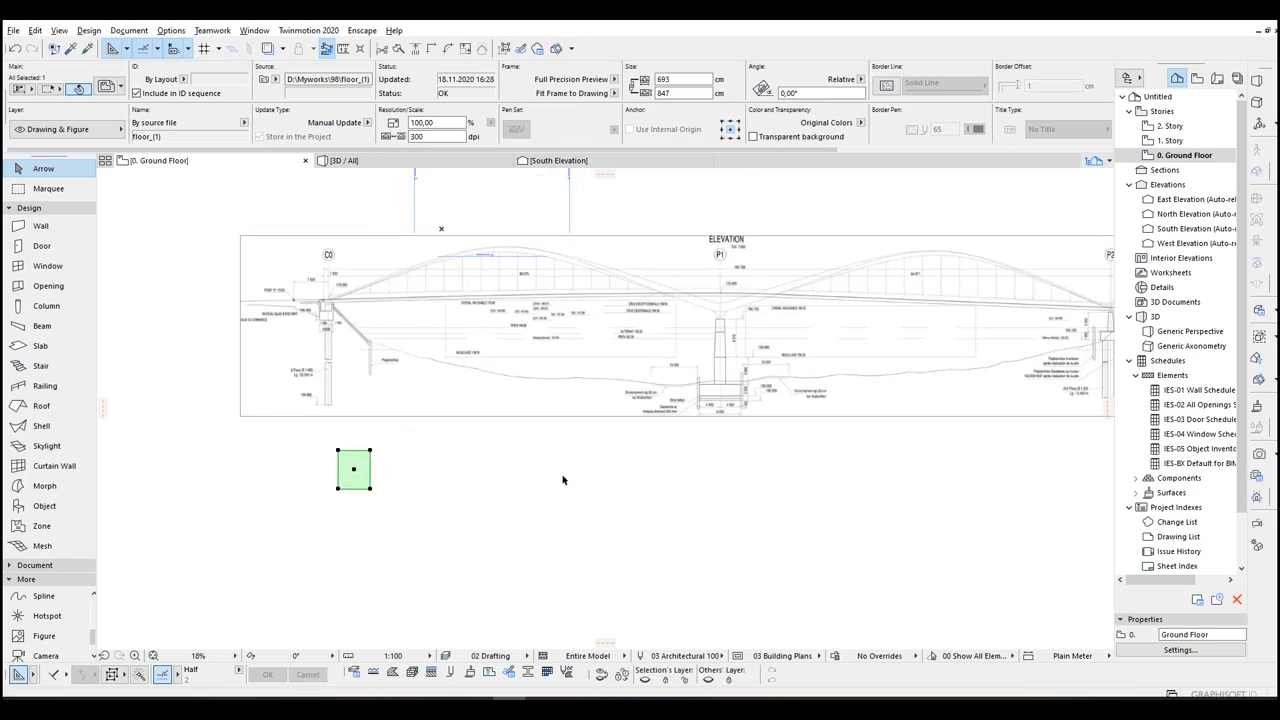
Step: Move the large elevation drawing straight down so it sits below the floor plan drawing, and clear the selection
left_click(571, 337)
scroll(628, 313, "down", 2)
middle_click_drag(628, 311, 543, 246)
key("ctrl+d")
left_click(563, 235)
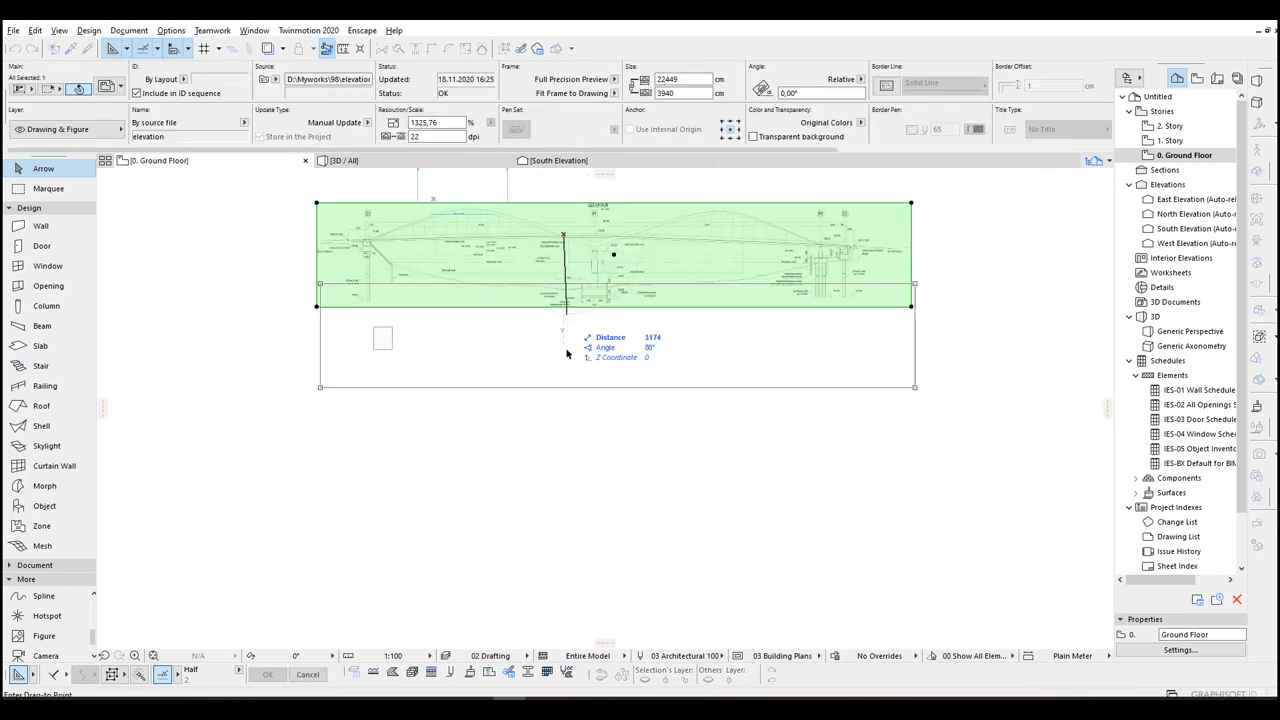
left_click(565, 414)
key("Escape")
Step: Resize the deck width section drawing graphically so the inclined arch's labelled 1600 mm width matches its real size
scroll(352, 242, "up", 5)
scroll(416, 252, "up", 8)
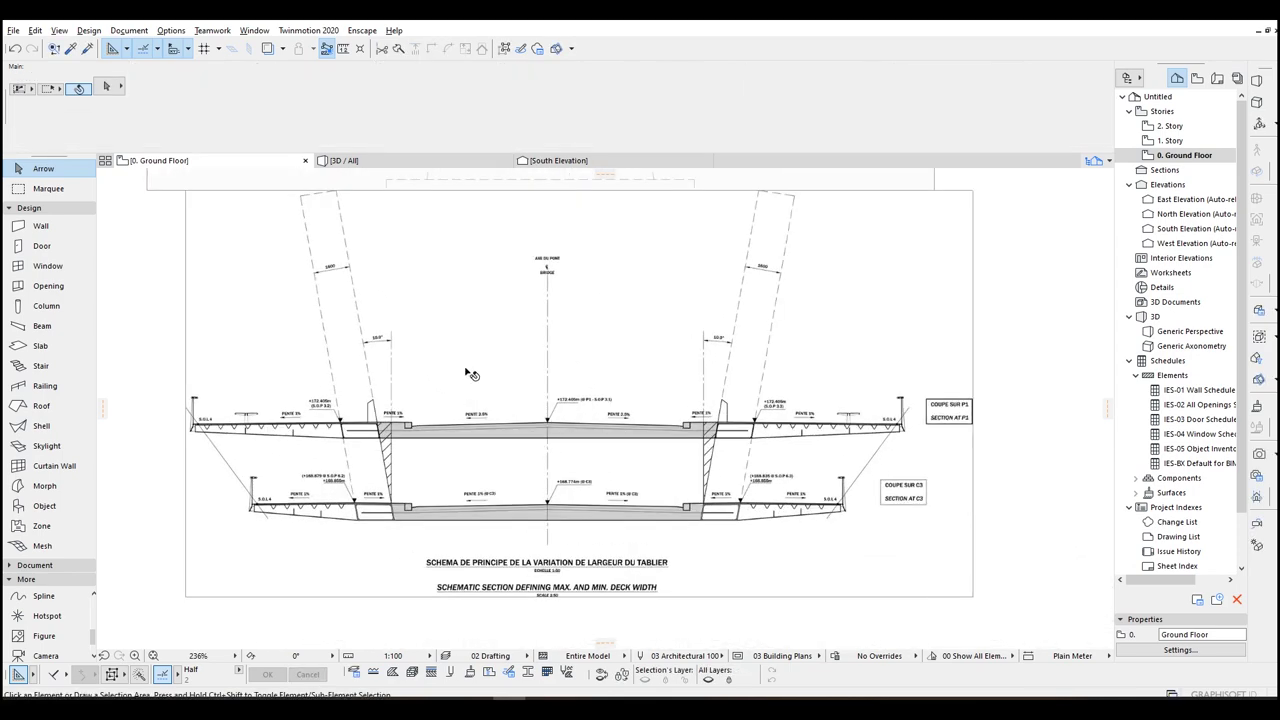
scroll(540, 302, "up", 1)
scroll(810, 264, "up", 2)
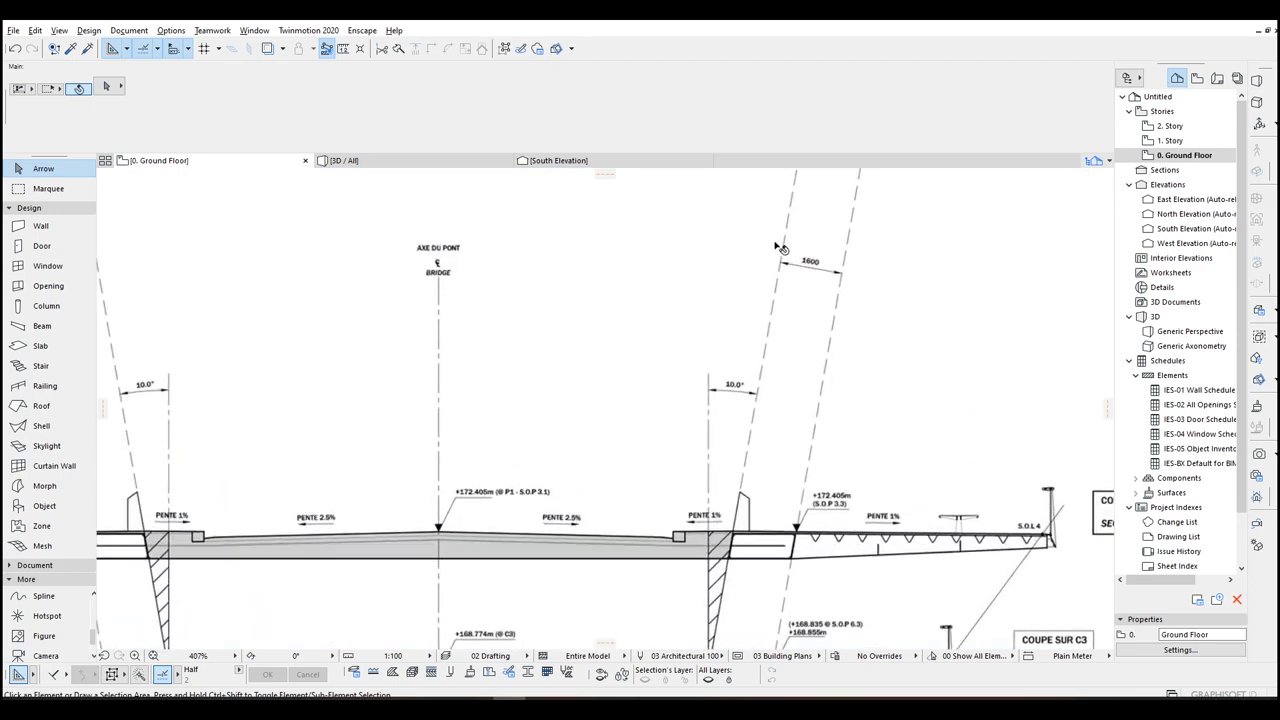
middle_click_drag(831, 275, 743, 270)
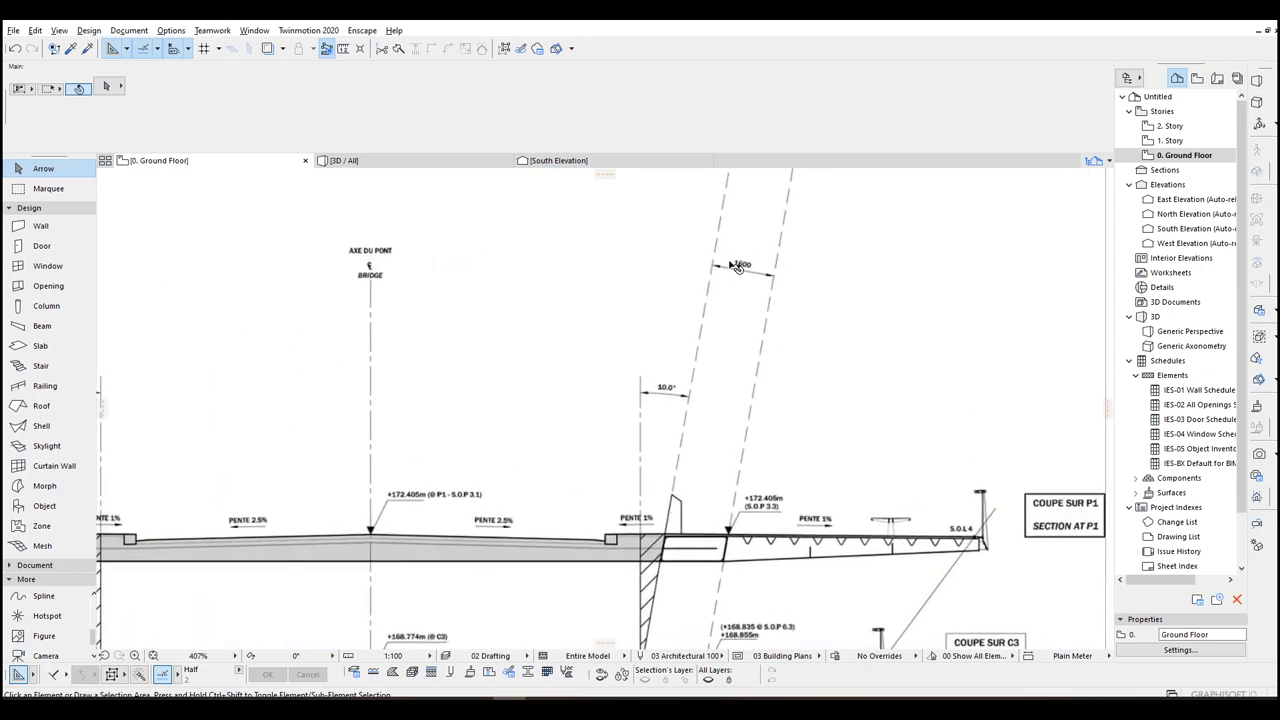
left_click(736, 265)
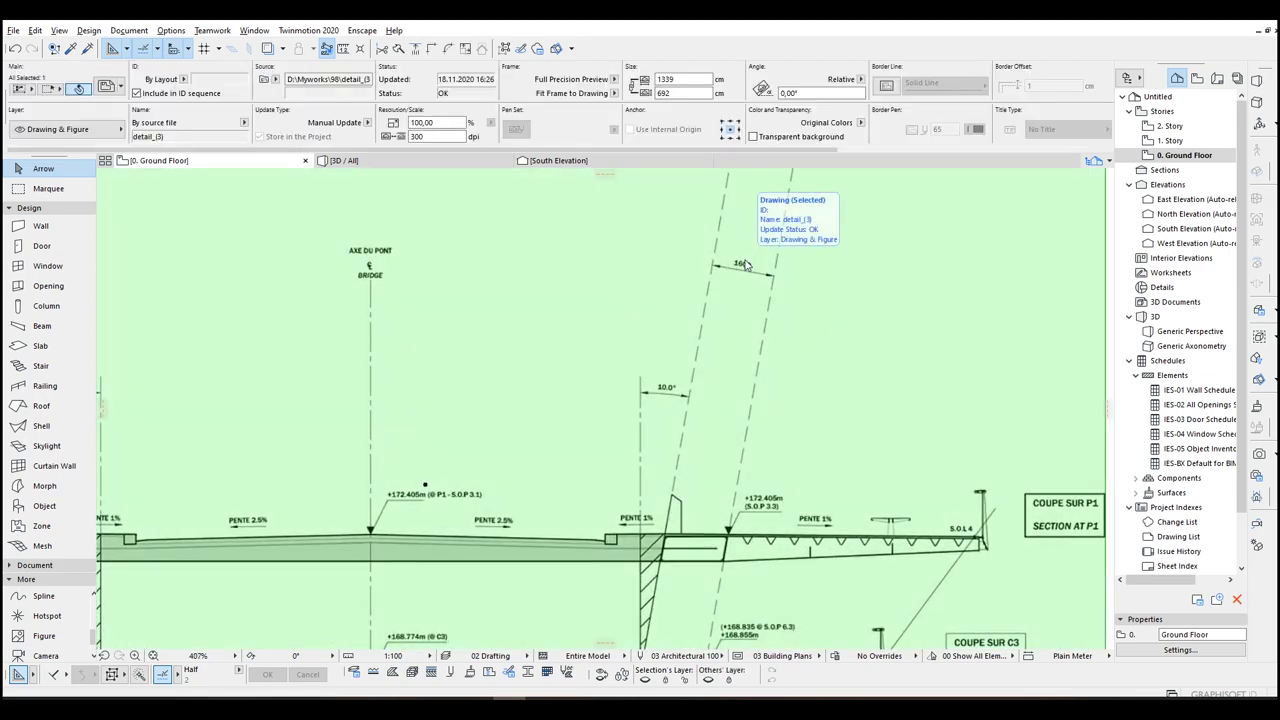
key("ctrl+k")
left_click(697, 362)
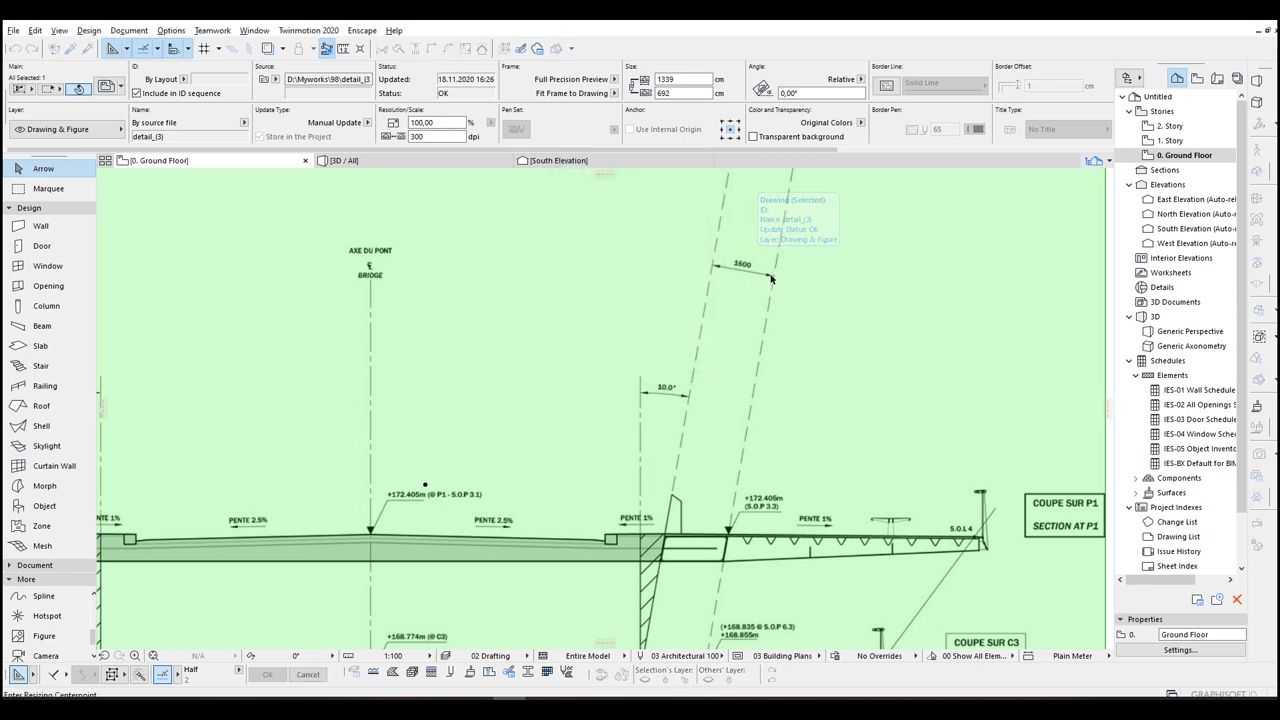
scroll(787, 262, "up", 3)
left_click(741, 347)
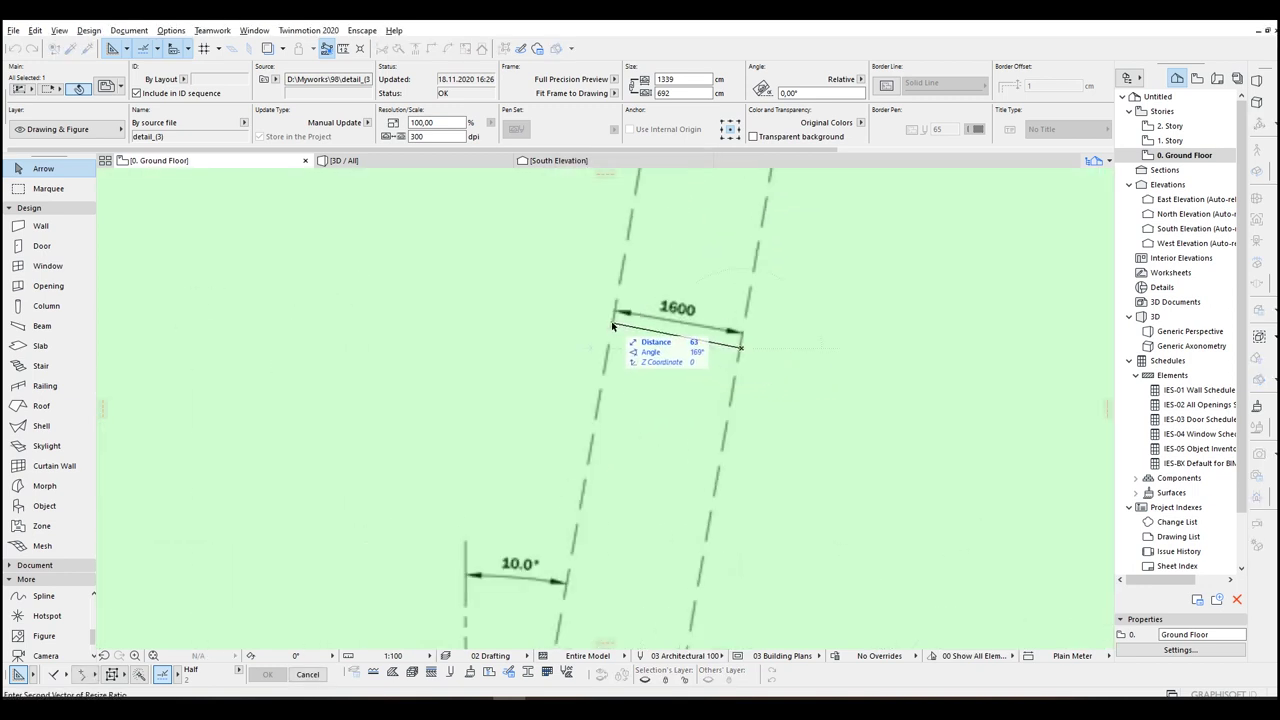
scroll(594, 323, "down", 2)
scroll(586, 325, "up", 3)
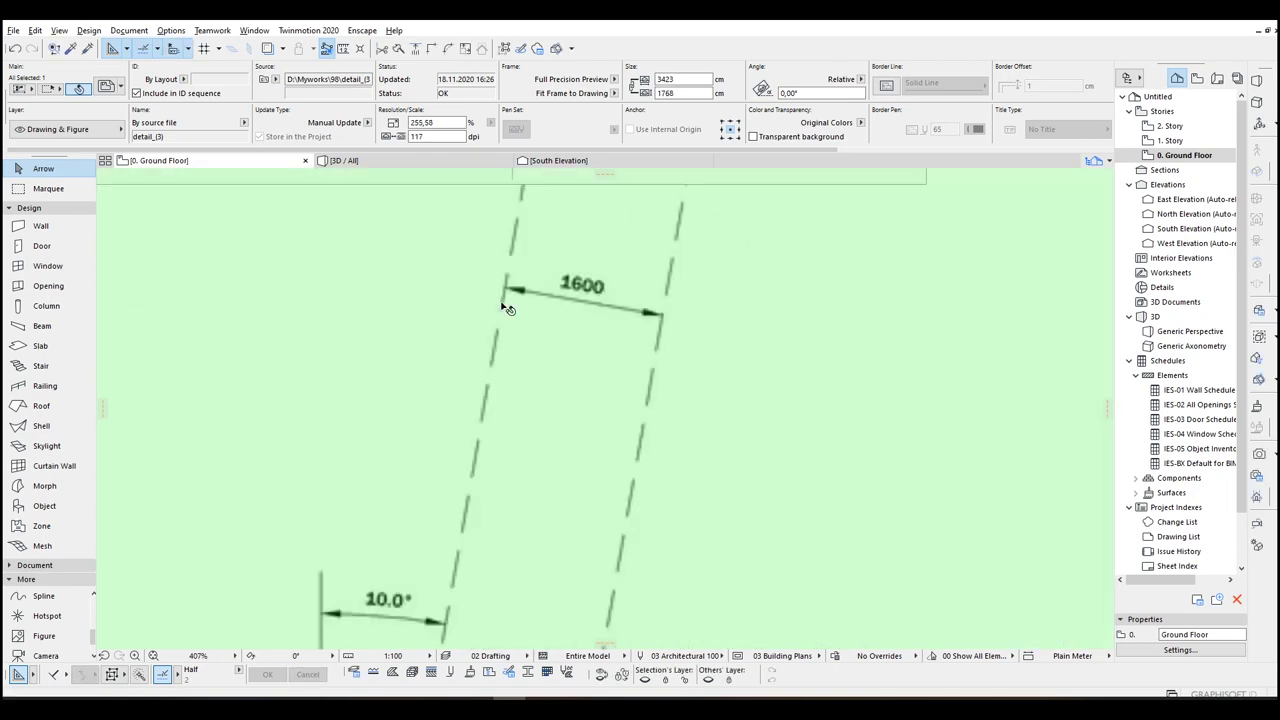
Step: Move the rescaled deck section drawing down beside the left end of the elevation and deselect it
scroll(506, 313, "down", 7)
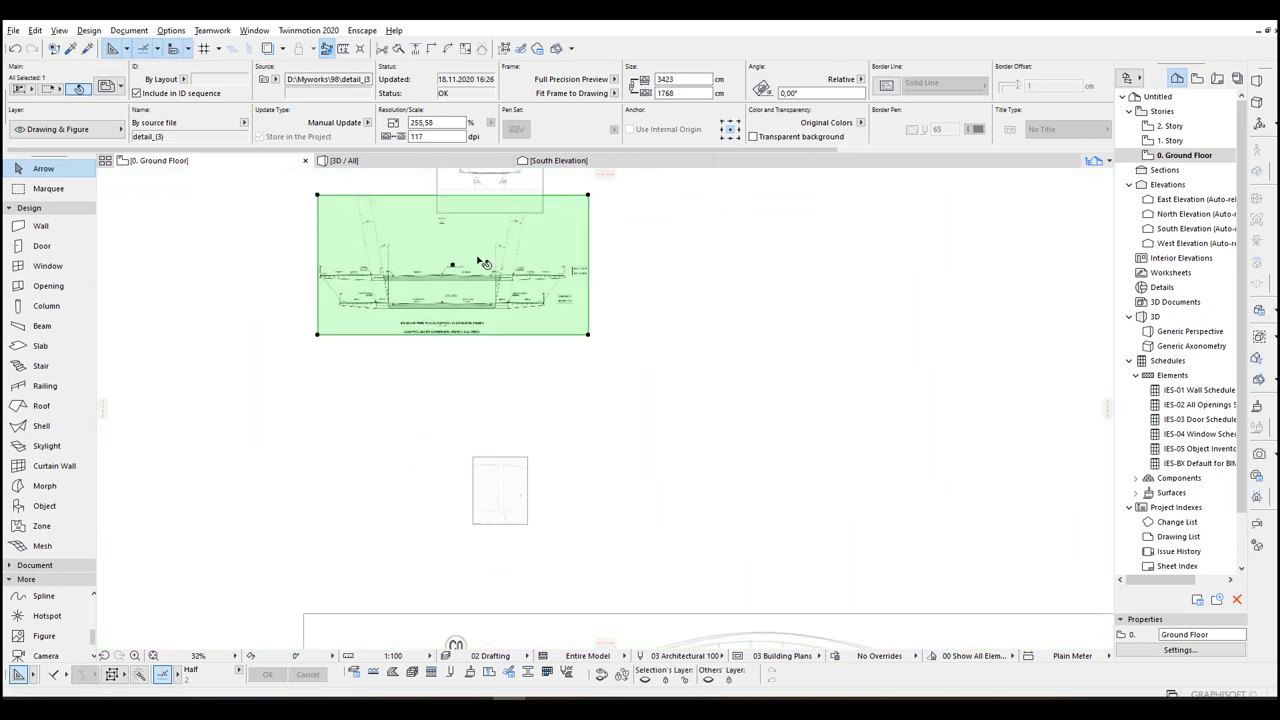
left_click(448, 273)
scroll(455, 270, "down", 2)
middle_click_drag(460, 270, 525, 196)
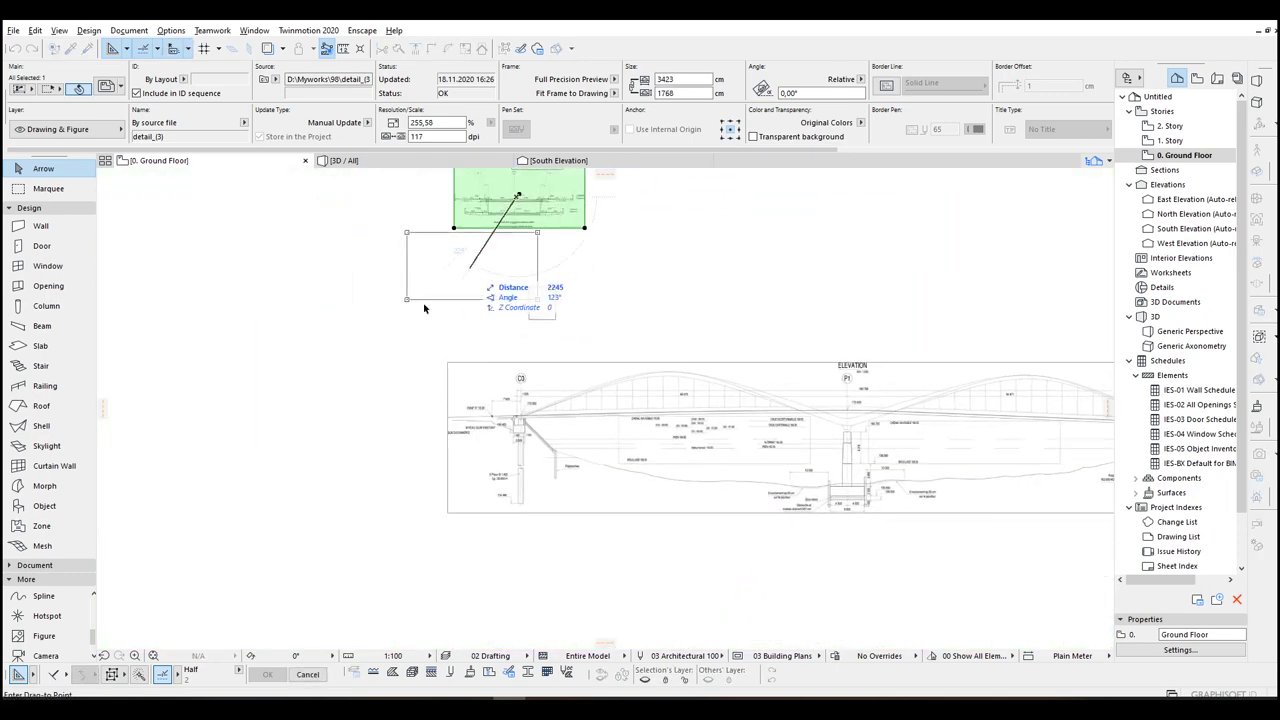
left_click(350, 388)
left_click(628, 305)
Step: Move the small floor plan drawing down onto the left end of the elevation, next to axis C0
scroll(480, 317, "up", 5)
middle_click_drag(757, 240, 672, 337)
scroll(626, 359, "up", 5)
scroll(625, 345, "down", 6)
scroll(595, 245, "up", 3)
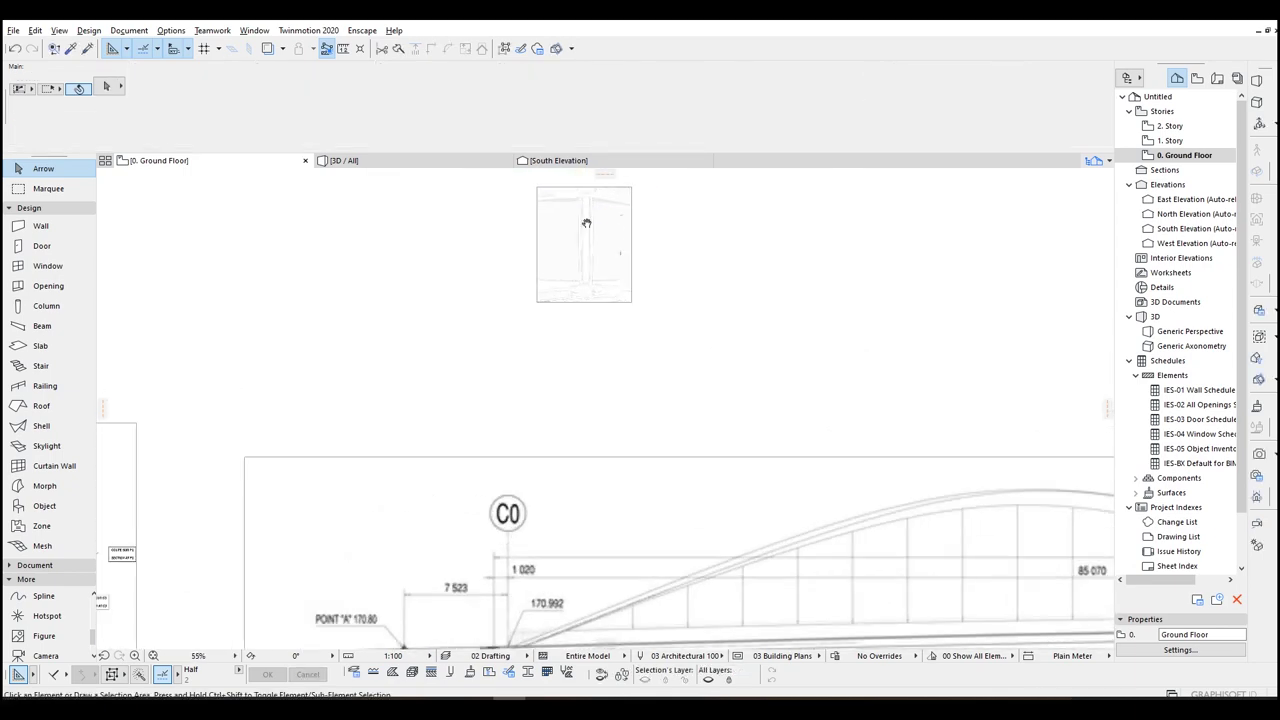
left_click(578, 252)
scroll(582, 262, "up", 2)
left_click(586, 275)
scroll(581, 294, "down", 3)
middle_click_drag(578, 320, 592, 169)
left_click(463, 400)
Step: Rotate the floor plan drawing 90° clockwise about its centre so the bridge runs horizontally
key("ctrl+e")
left_click(463, 400)
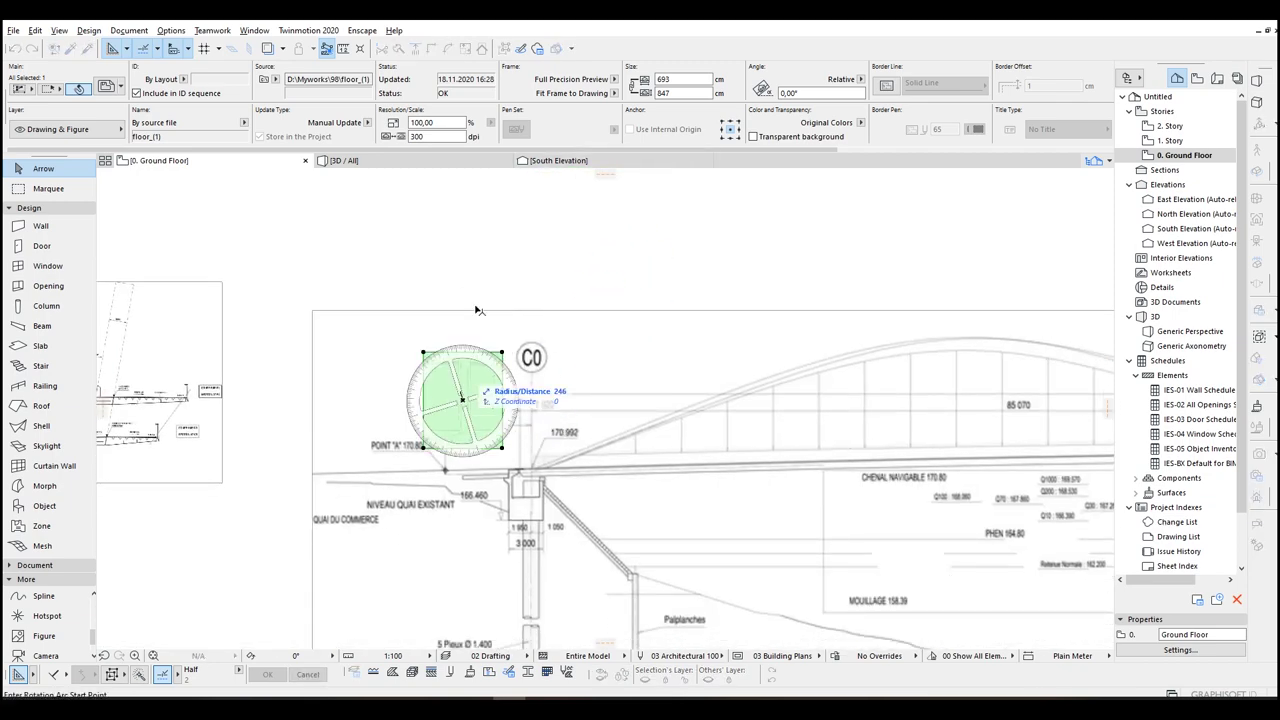
left_click(463, 245)
left_click(786, 400)
scroll(435, 412, "up", 3)
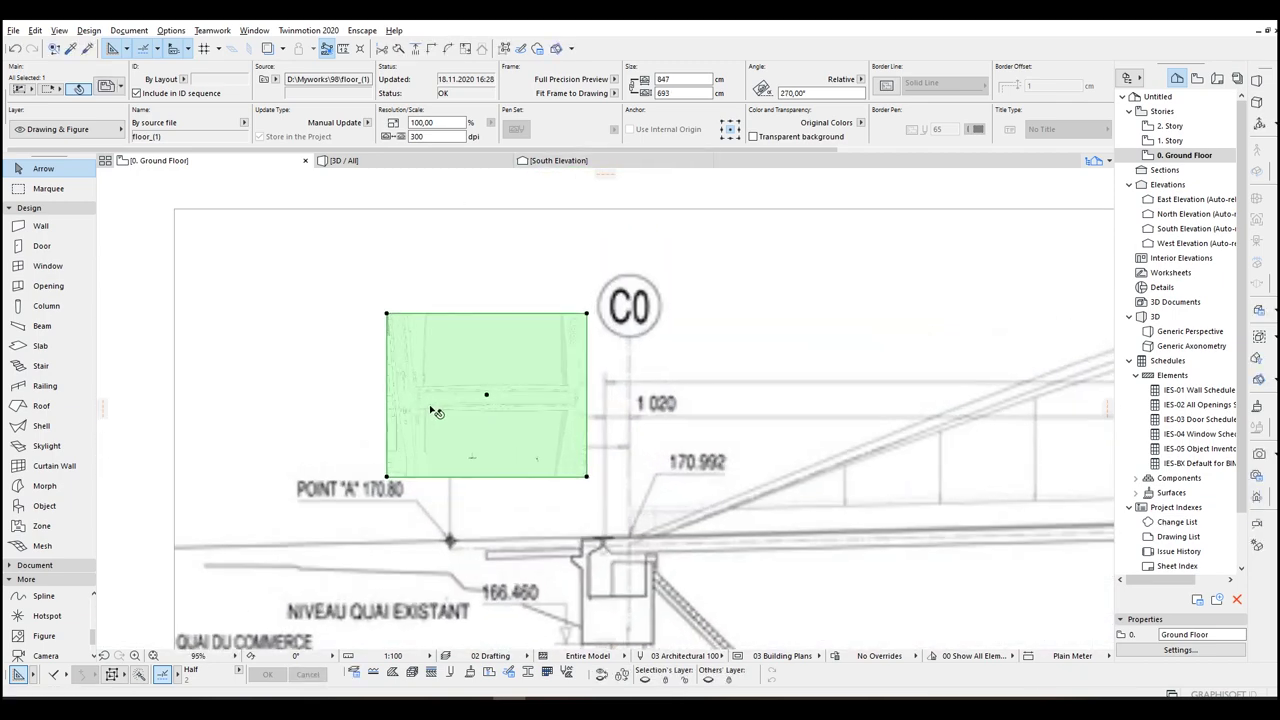
Step: Move the rotated floor plan by the corner of its bridge deck down toward the C0 abutment on the elevation
scroll(440, 400, "up", 5)
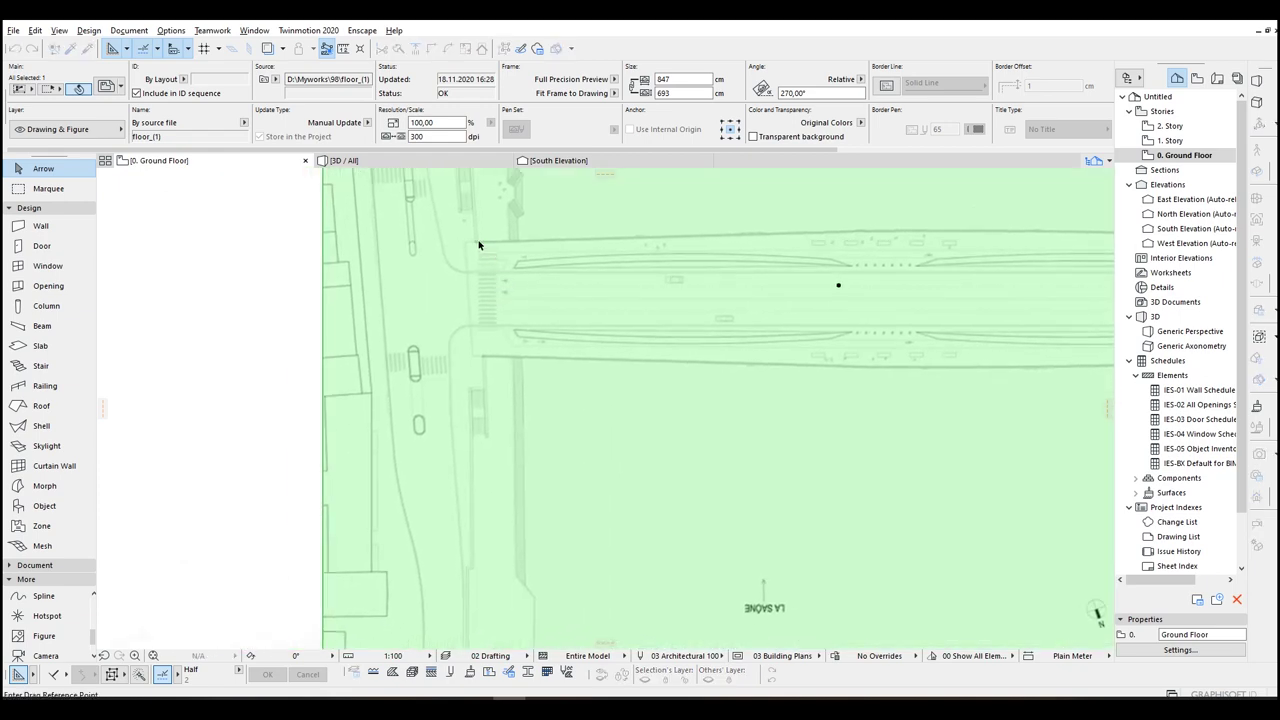
scroll(478, 245, "down", 6)
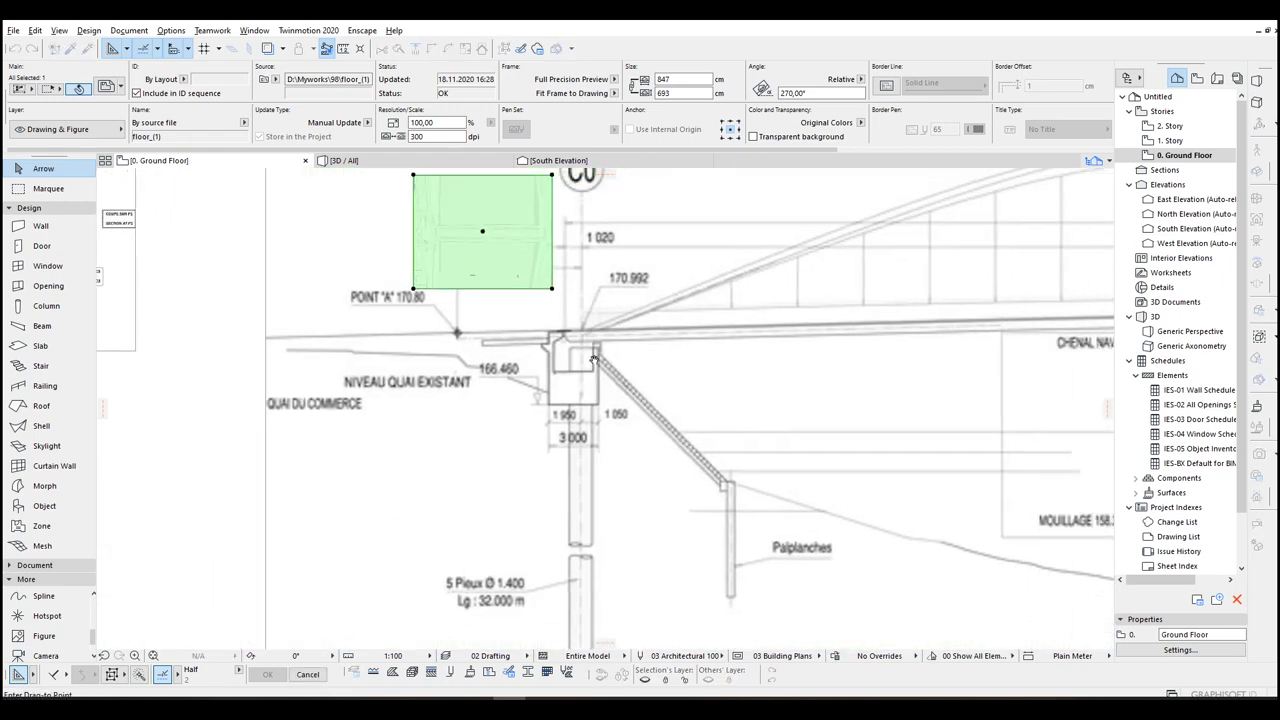
middle_click_drag(607, 355, 523, 400)
left_click(471, 473)
scroll(640, 435, "down", 2)
mouse_move(672, 426)
middle_mouse_down()
mouse_move(542, 341)
mouse_move(643, 349)
middle_mouse_up()
scroll(640, 348, "down", 1)
middle_click_drag(562, 341, 630, 382)
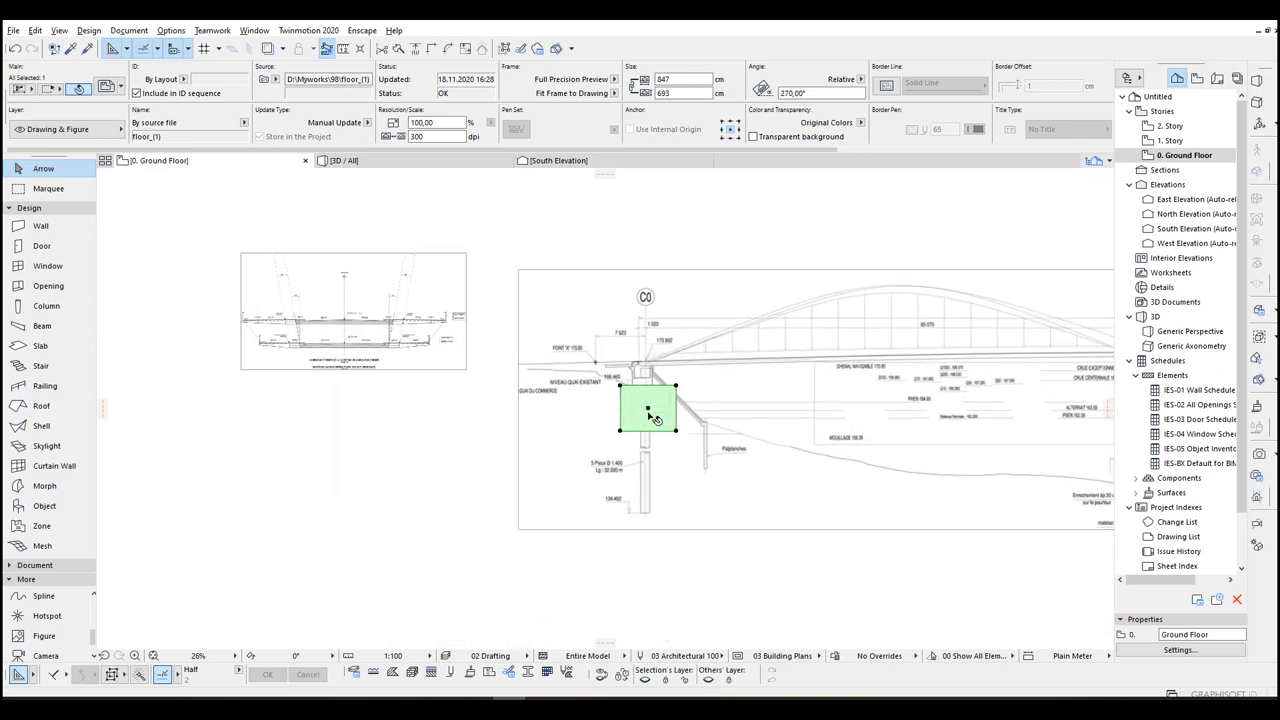
Step: Move the floor plan under the deck width section drawing and turn it upright at a 0° angle
left_click(343, 392)
key("ctrl+e")
left_click(343, 392)
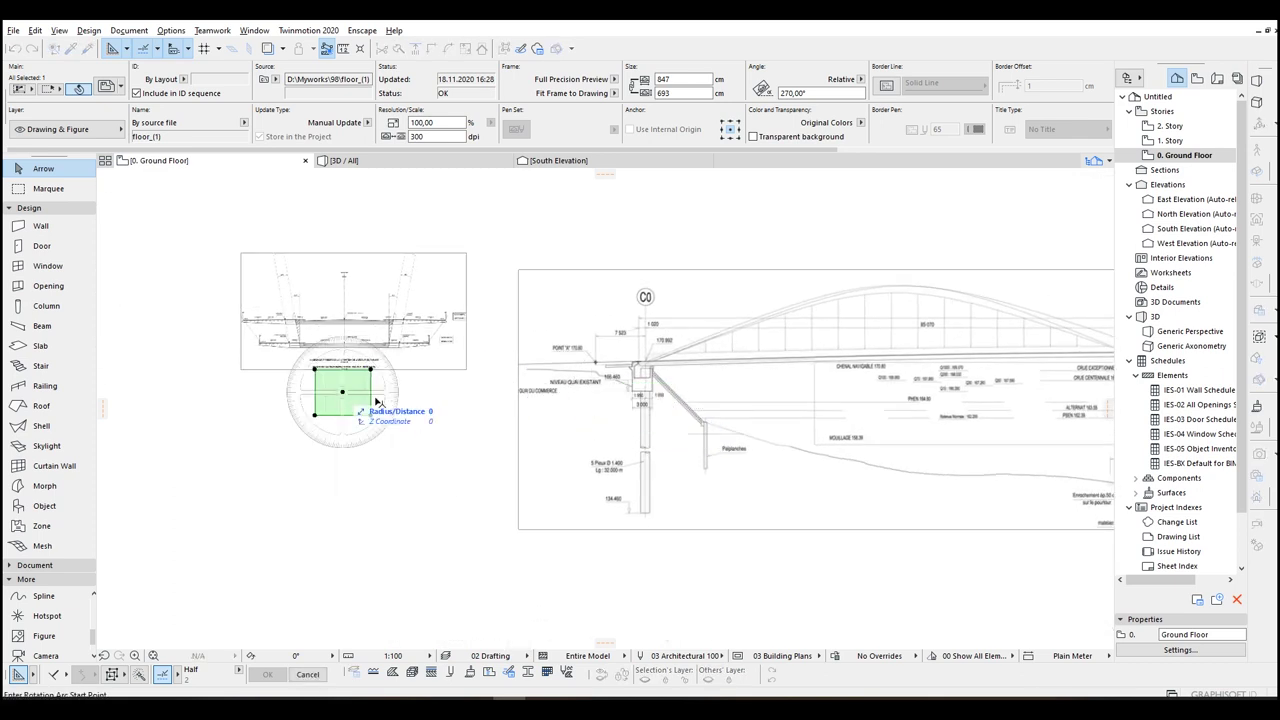
left_click(558, 392)
left_click(343, 235)
scroll(381, 397, "up", 5)
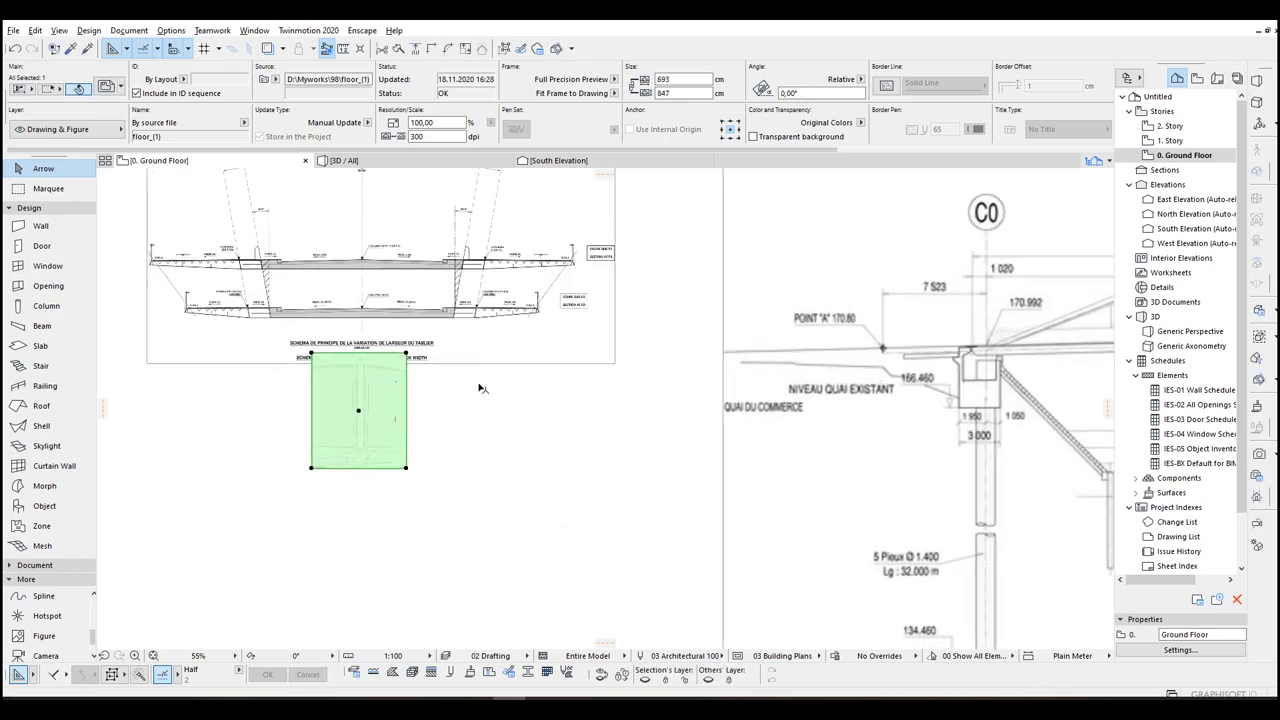
scroll(381, 397, "up", 3)
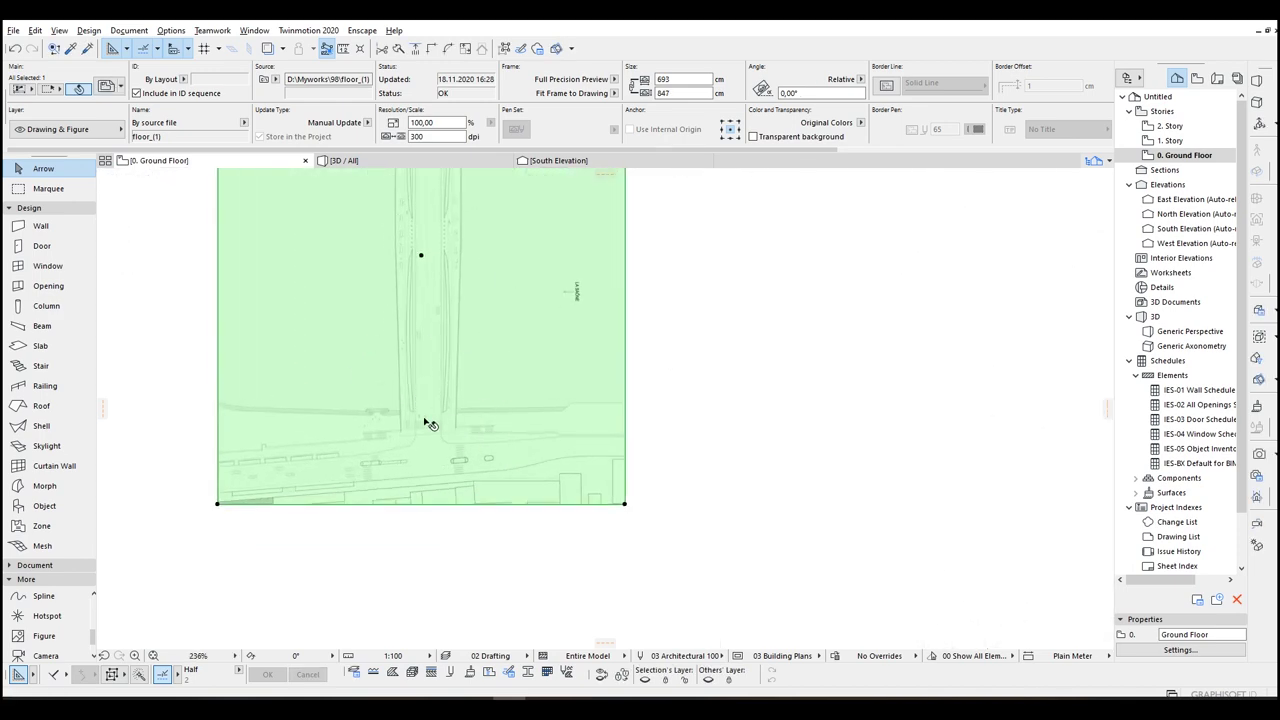
middle_click_drag(455, 307, 460, 400)
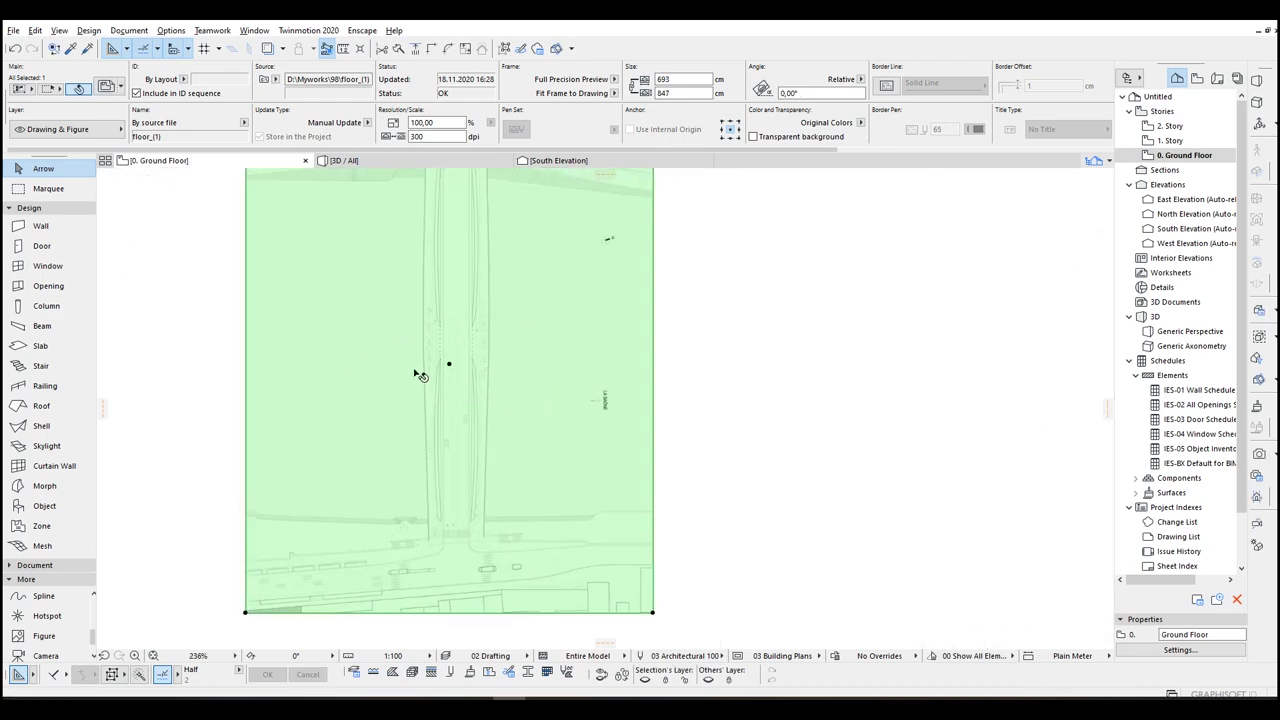
scroll(469, 342, "down", 3)
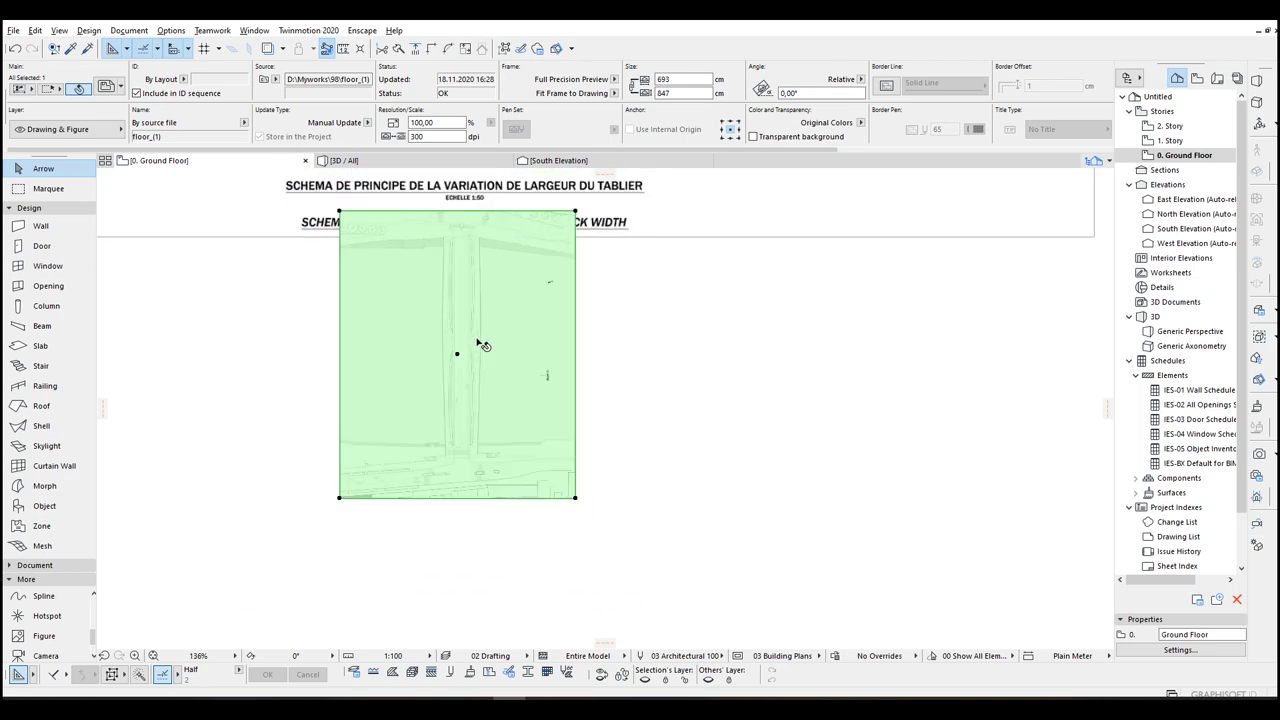
Step: Move the floor plan by its right deck edge onto the outer right deck end of Section at P1
key("ctrl+d")
left_click(481, 337)
scroll(481, 337, "down", 5)
middle_click_drag(463, 392, 417, 563)
scroll(557, 367, "up", 3)
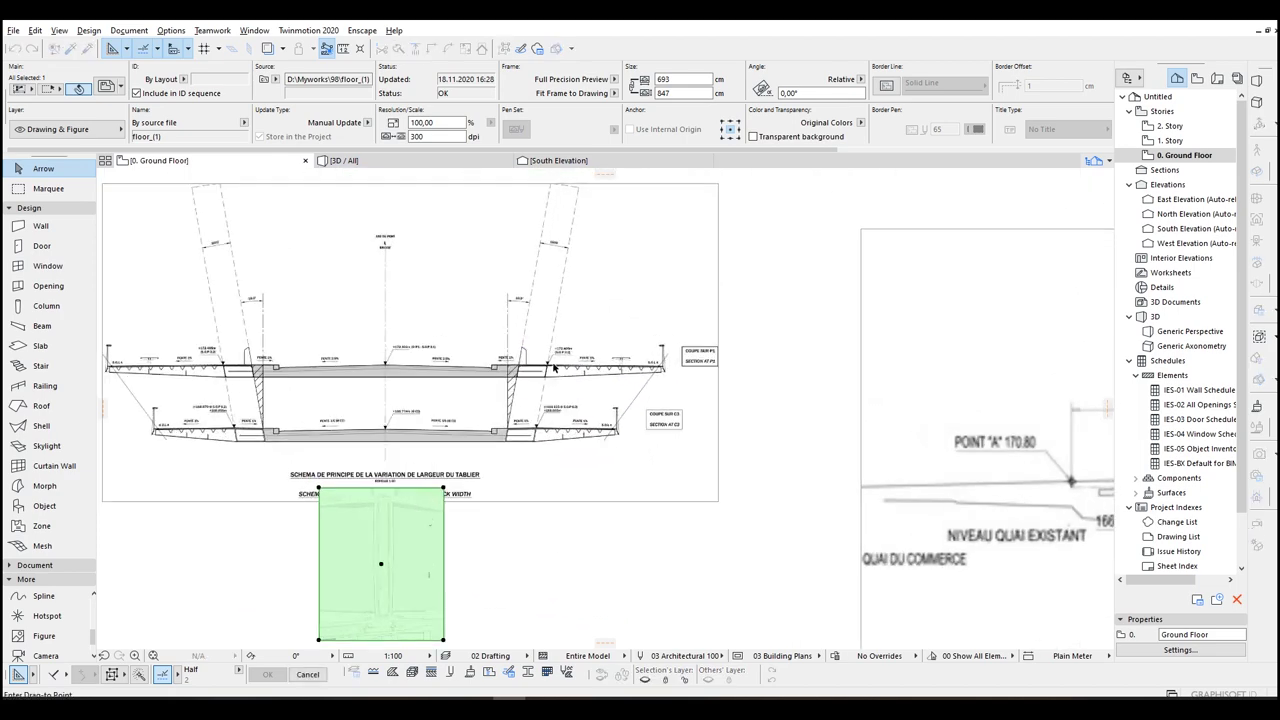
left_click(713, 374)
scroll(712, 376, "up", 3)
scroll(714, 378, "up", 1)
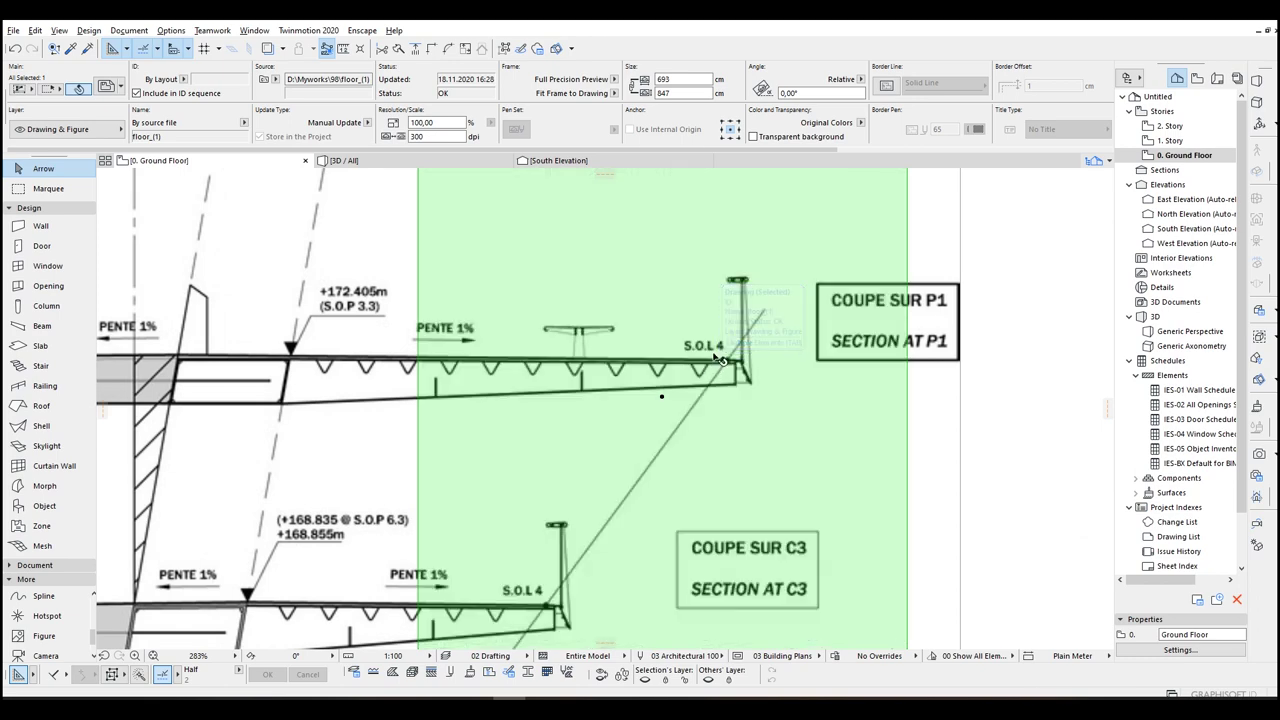
Step: Move the floor plan off the deck width section to the empty area below it and deselect it
scroll(663, 290, "down", 8)
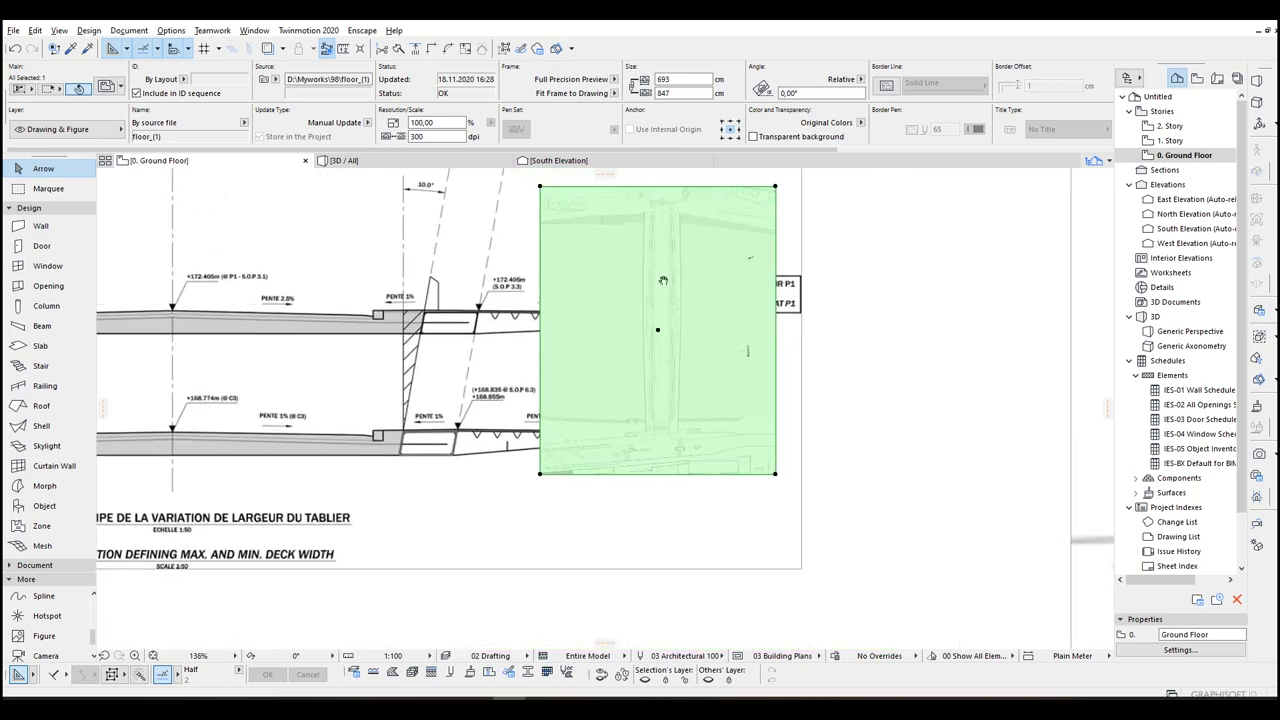
scroll(646, 268, "down", 10)
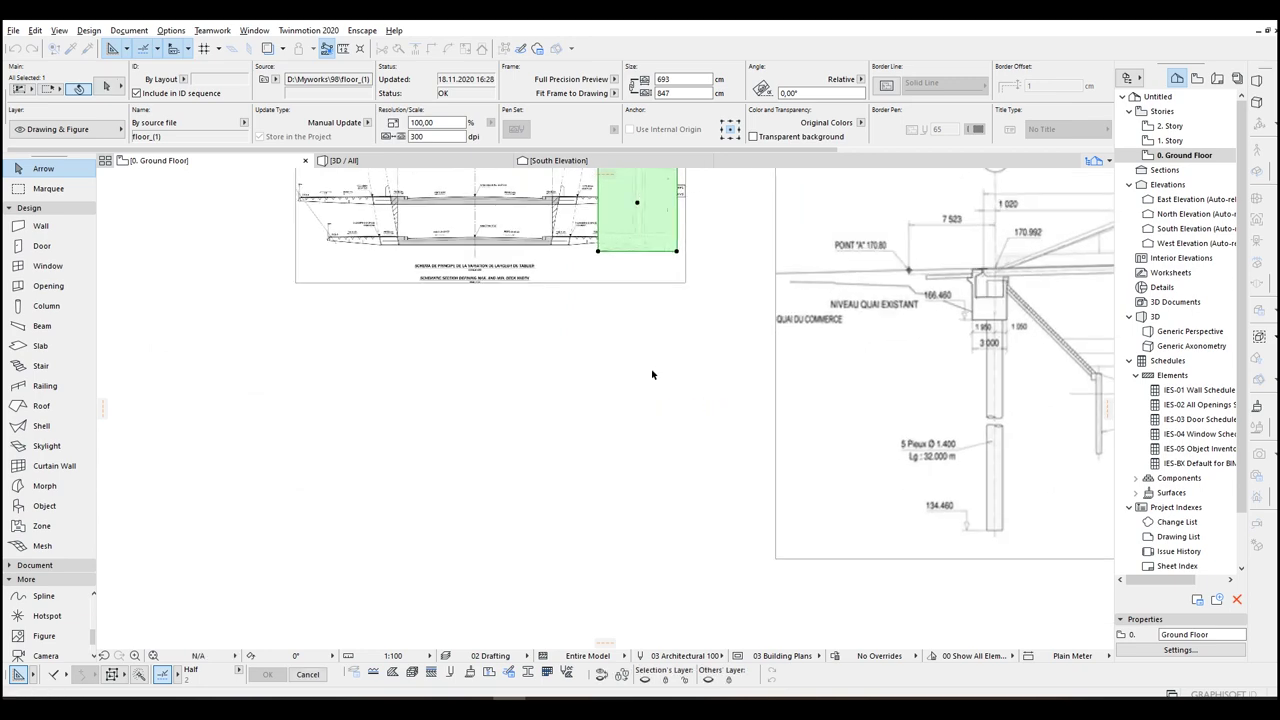
left_click(643, 394)
left_click(685, 325)
Step: Draw a vertical guide line from the right deck end of Section at P1 down past the drawing's frame
key("l")
scroll(662, 202, "up", 3)
middle_click_drag(658, 200, 654, 320)
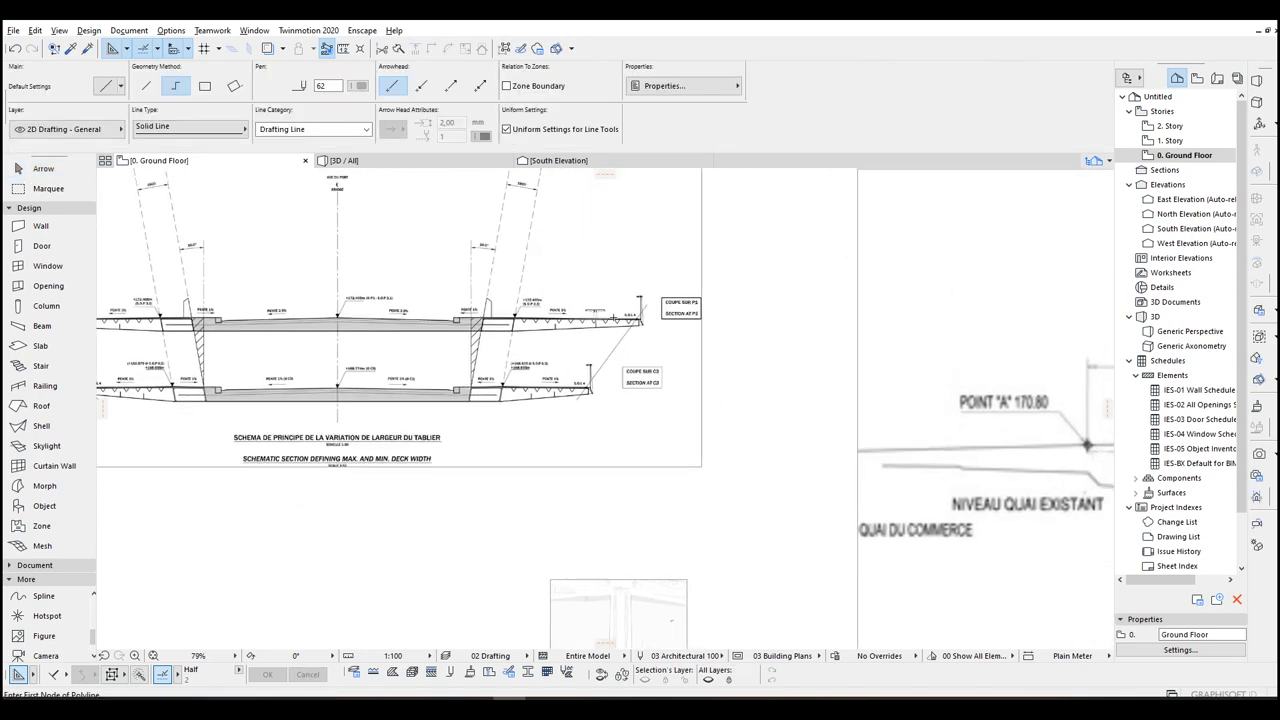
scroll(650, 320, "up", 4)
scroll(654, 381, "down", 5)
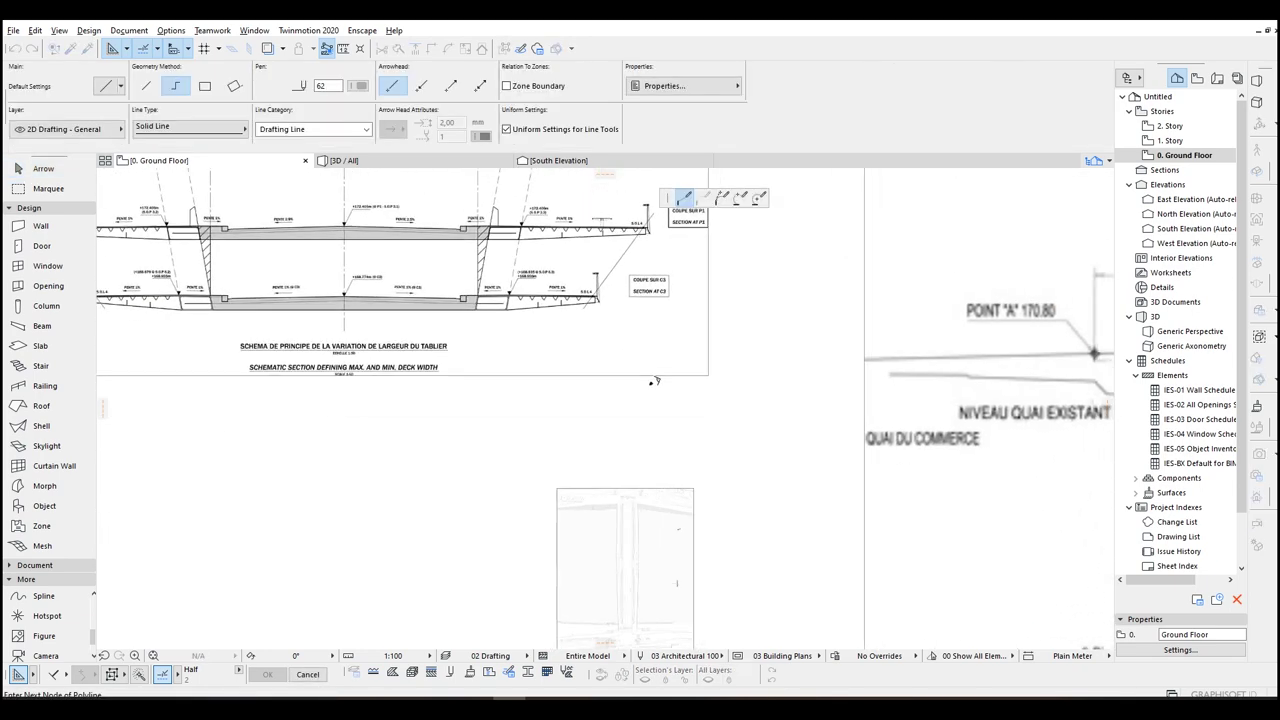
double_click(650, 433)
middle_click_drag(521, 359, 779, 420)
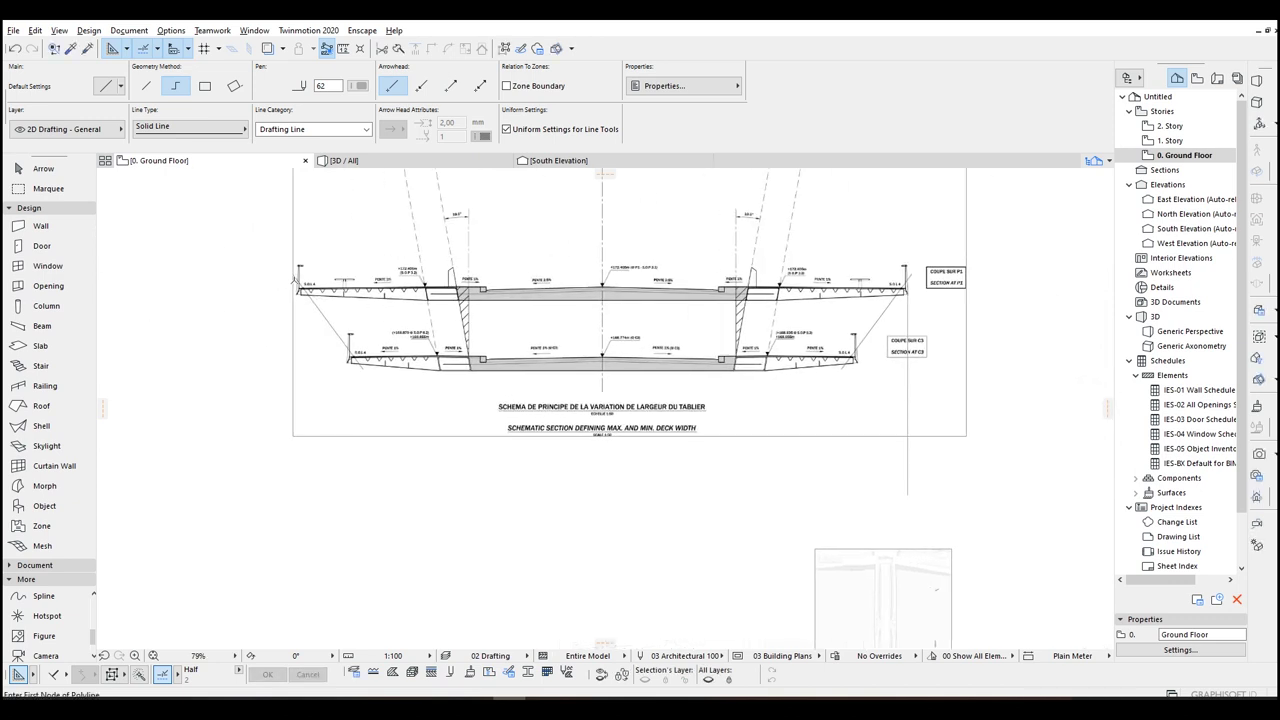
Step: Draw a matching vertical guide line down from the left deck end of Section at P1
left_click(296, 281)
double_click(298, 580)
middle_click_drag(602, 607, 583, 434)
key("Escape")
Step: Move the floor plan so the right edge of its deck at mid-span lies on the right guide line
left_click(878, 452)
scroll(878, 452, "up", 4)
key("ctrl+d")
left_click(879, 453)
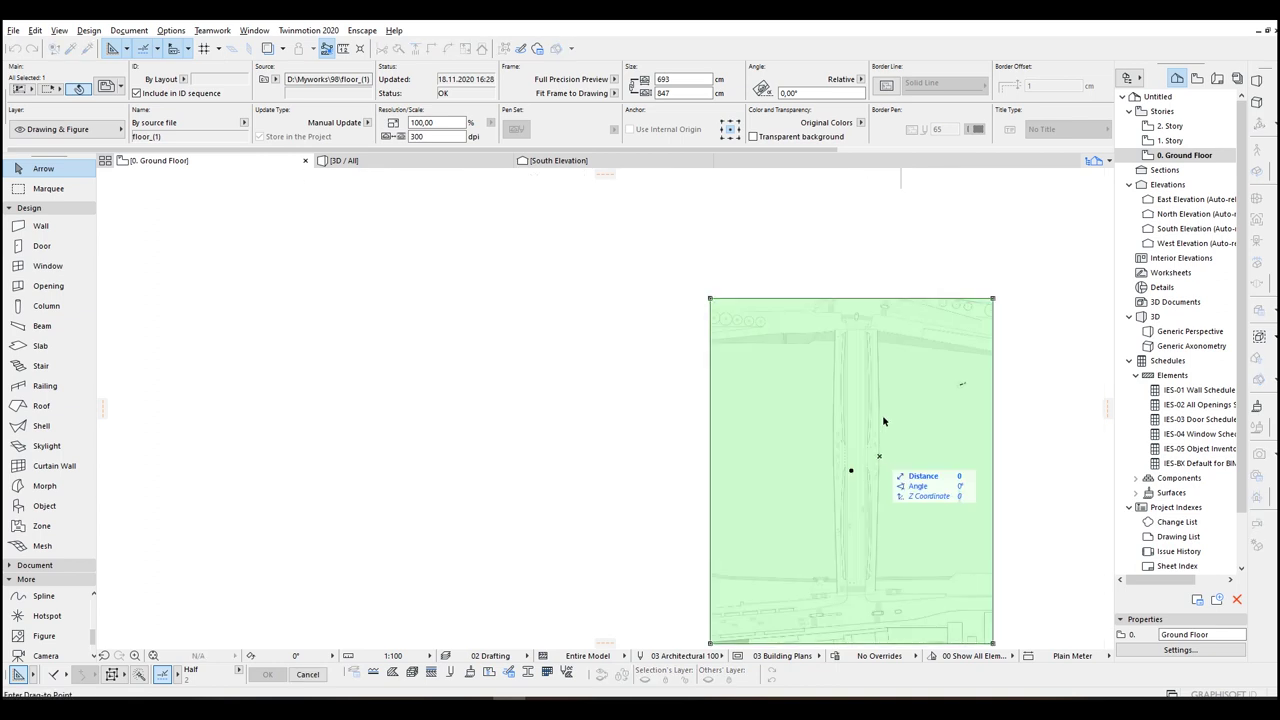
middle_click_drag(900, 289, 774, 446)
left_click(773, 346)
Step: Resize the floor plan graphically so its mid-span deck width spans the distance between the two guide lines
mouse_move(772, 349)
middle_mouse_down()
mouse_move(768, 436)
mouse_move(851, 455)
middle_mouse_up()
key("ctrl+k")
key("Return")
left_click(768, 436)
scroll(768, 436, "up", 3)
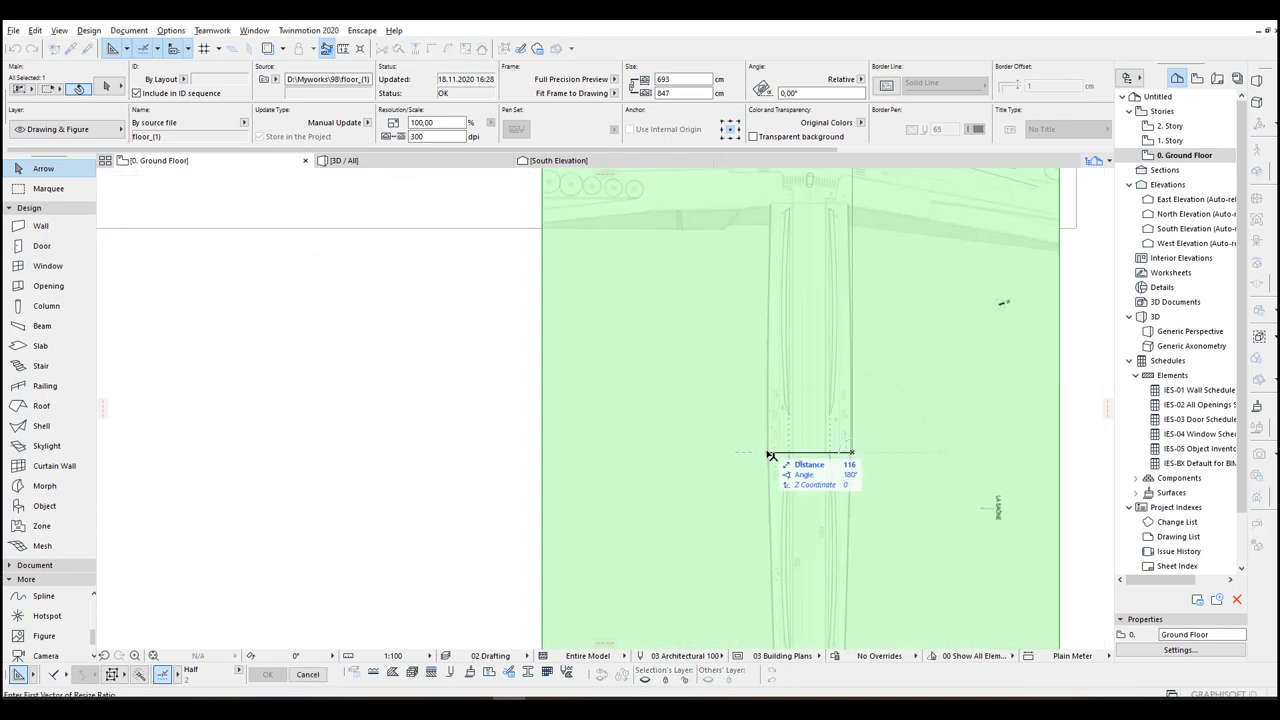
left_click(772, 456)
scroll(772, 456, "down", 3)
scroll(503, 423, "up", 2)
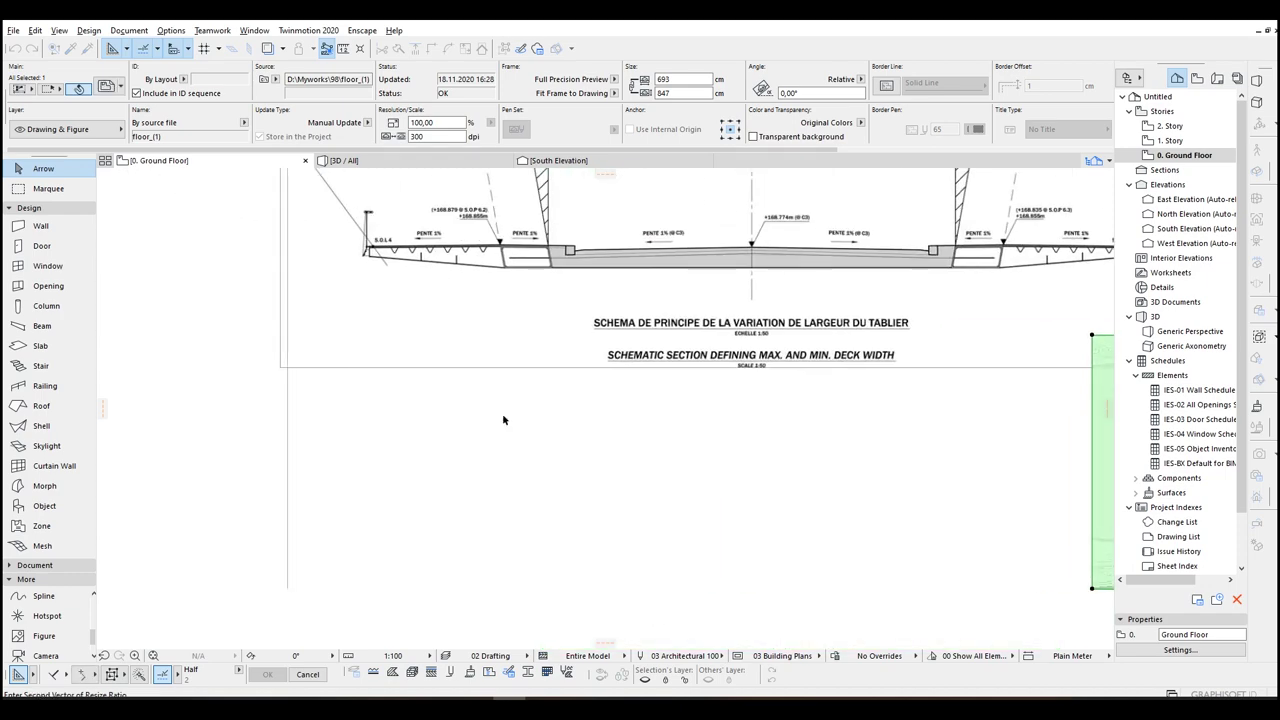
left_click(291, 460)
scroll(491, 434, "down", 10)
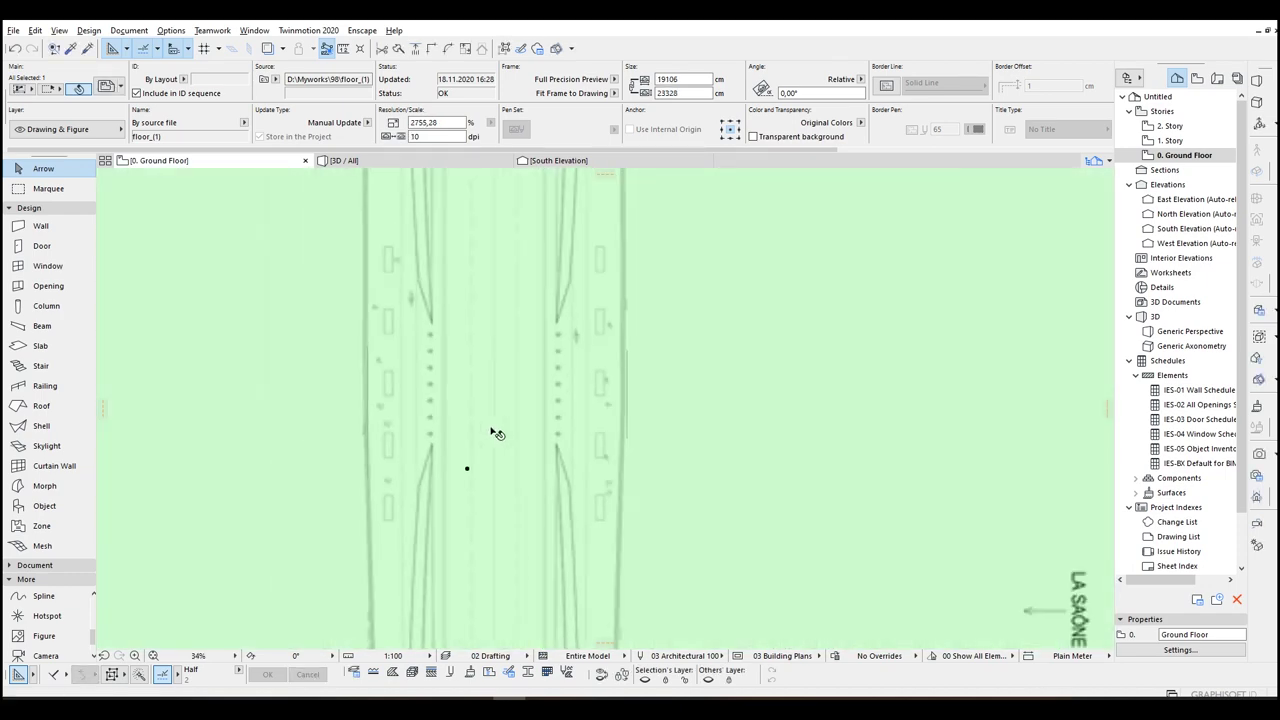
Step: Move the enlarged floor plan drawing down into the empty area below the elevation
key("ctrl+d")
left_click(499, 280)
middle_click_drag(499, 281, 496, 151)
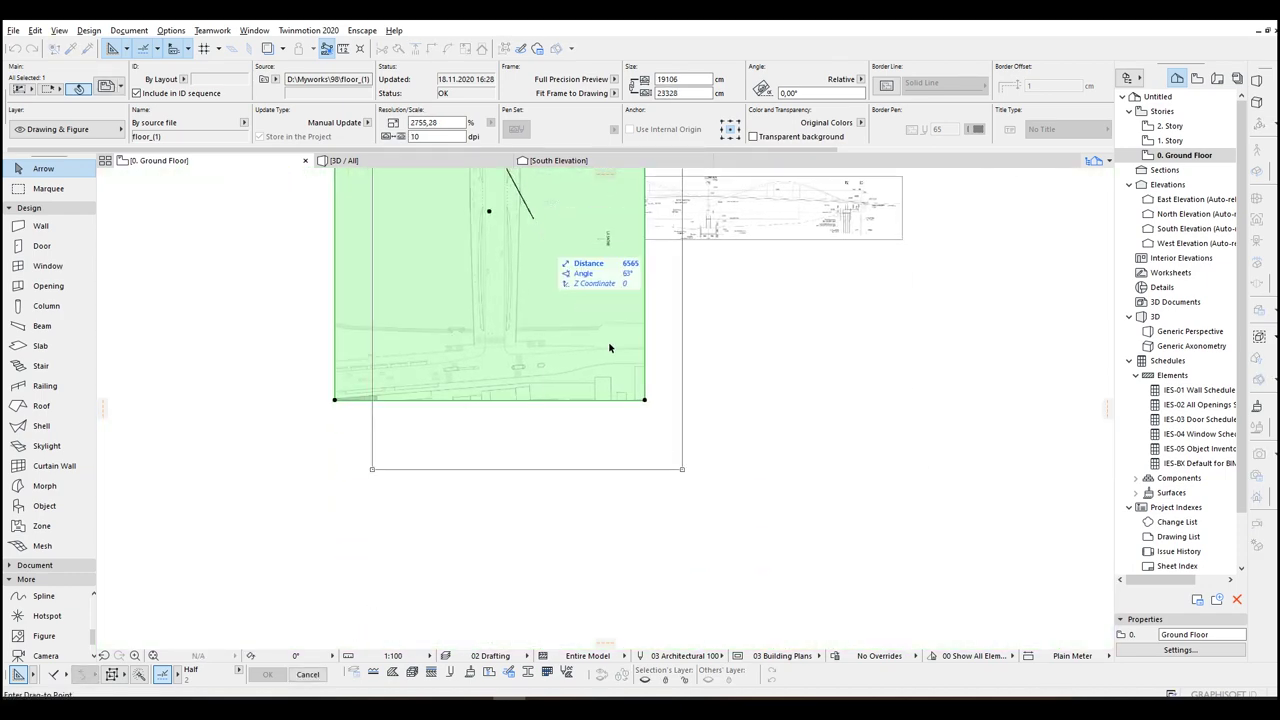
left_click(649, 459)
Step: Rotate the enlarged floor plan 90° clockwise, shift it directly beneath the elevation, and deselect it
key("ctrl+e")
left_click(641, 487)
left_click(643, 357)
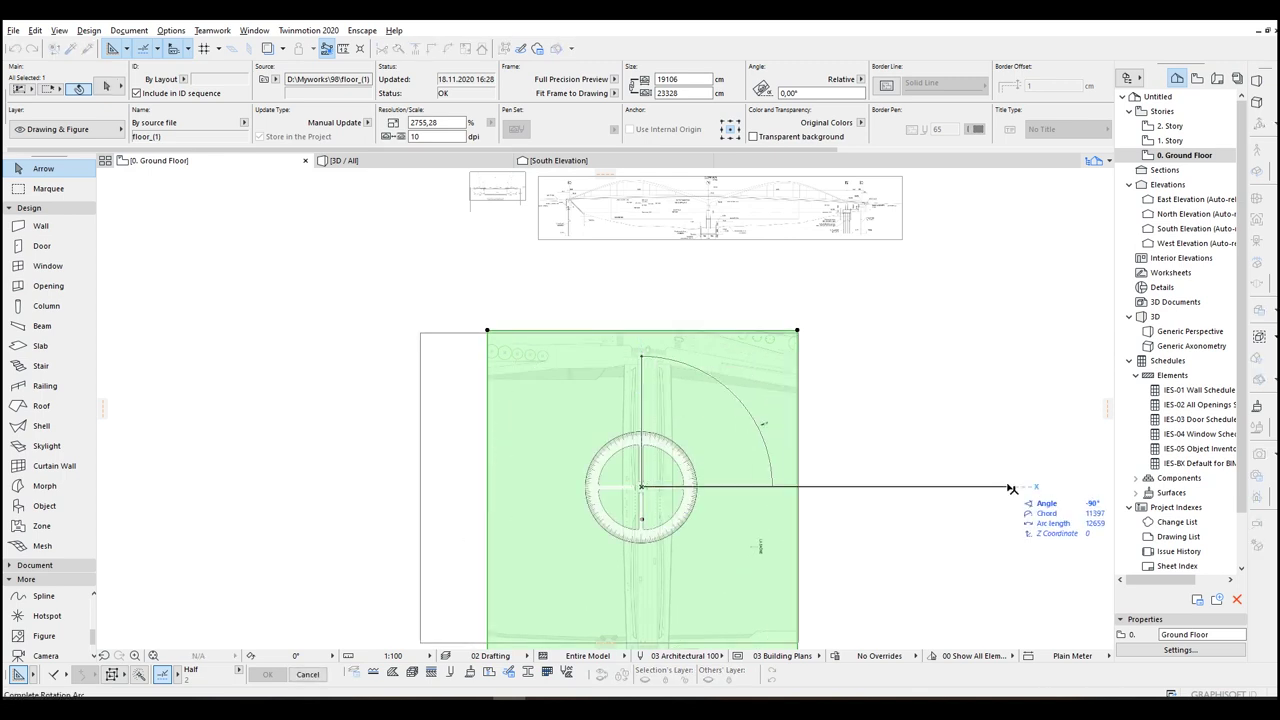
left_click(1010, 487)
key("ctrl+d")
left_click(612, 466)
left_click(703, 403)
left_click(714, 402)
Step: Measure the bridge's length horizontally from one deck end to the other on the floor plan
scroll(733, 352, "up", 2)
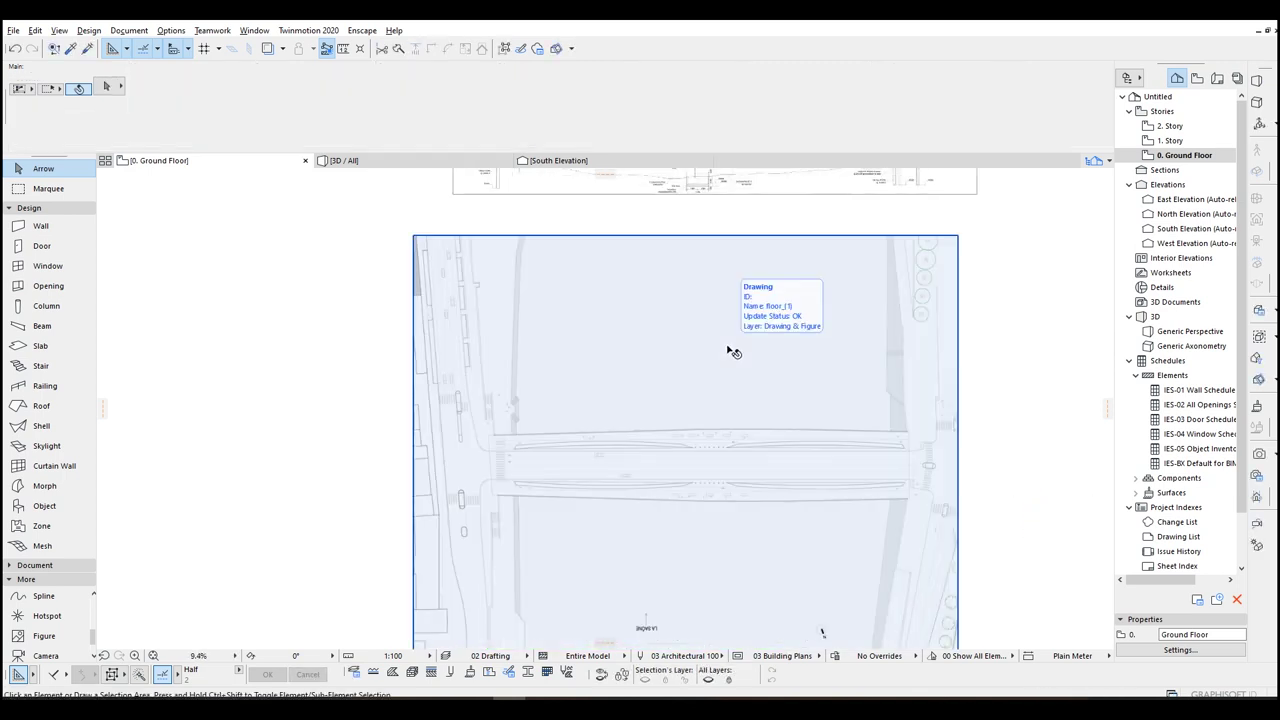
scroll(600, 470, "up", 2)
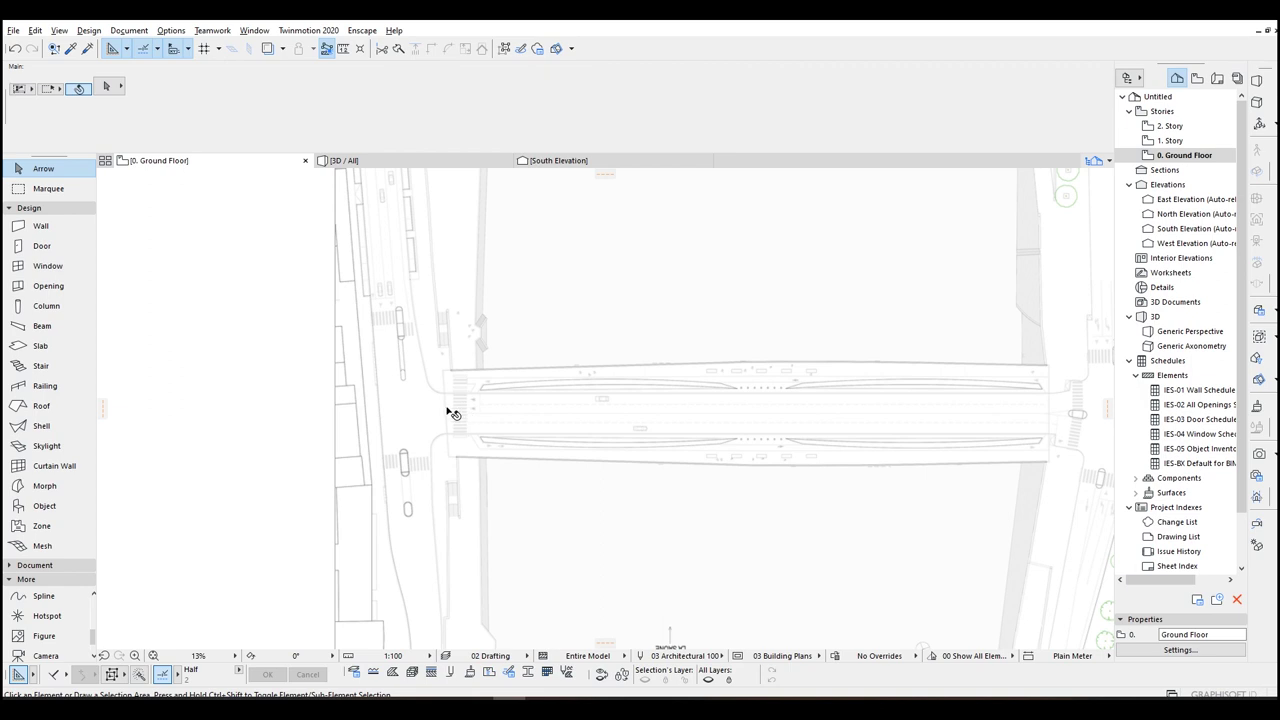
key("m")
left_click(447, 408)
middle_click_drag(894, 451, 669, 456)
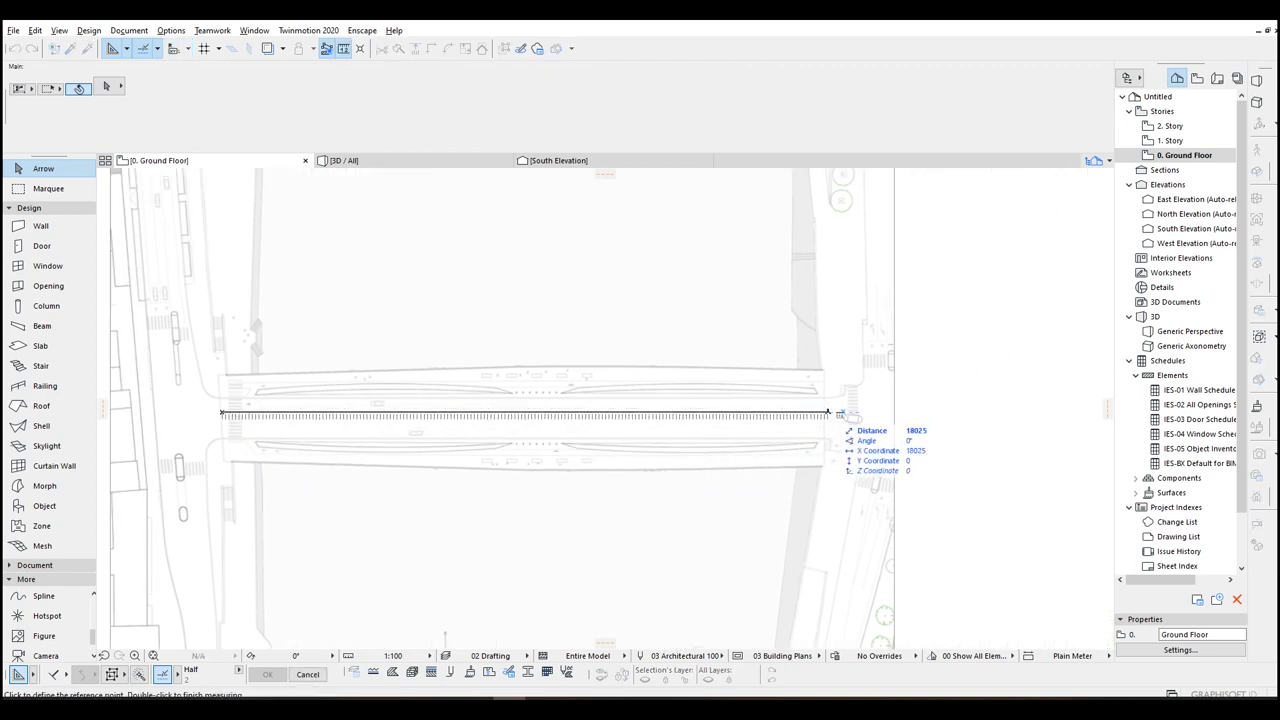
key("Escape")
Step: Move the small detail_(10) cross-section drawing down between the deck width section and the floor plan
scroll(829, 414, "down", 6)
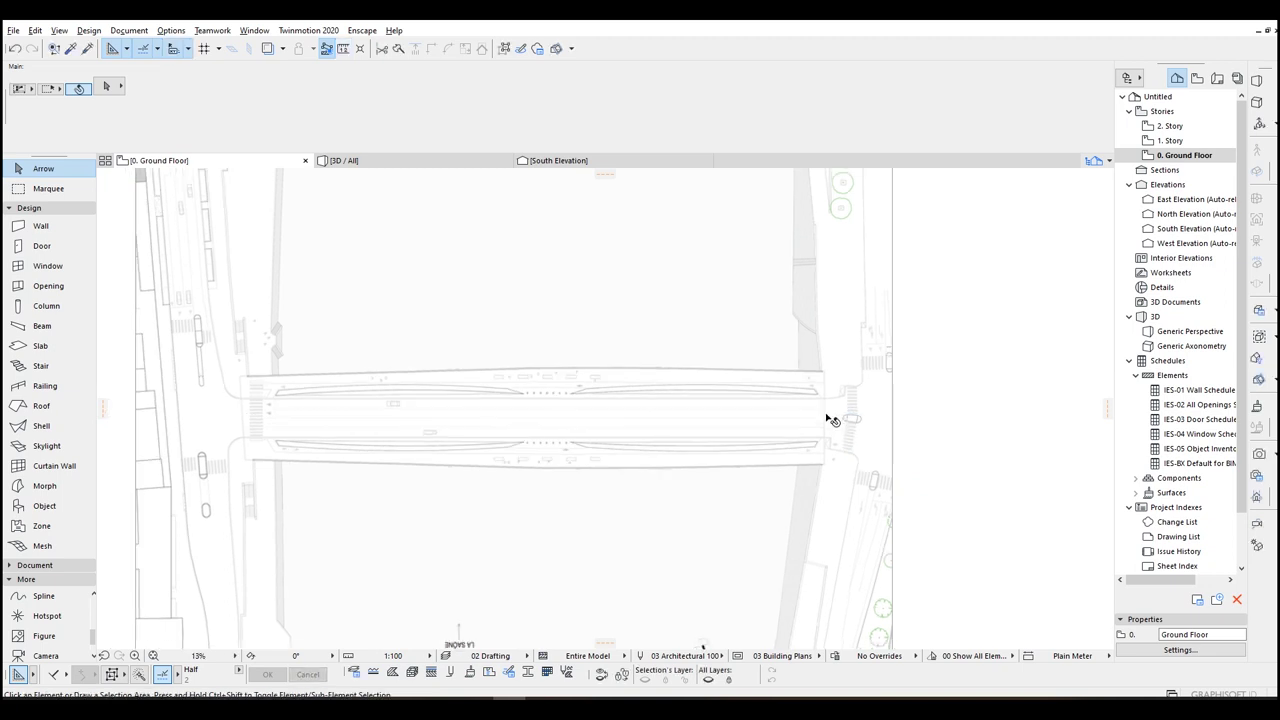
middle_click_drag(730, 320, 707, 413)
scroll(664, 335, "up", 4)
scroll(620, 287, "up", 6)
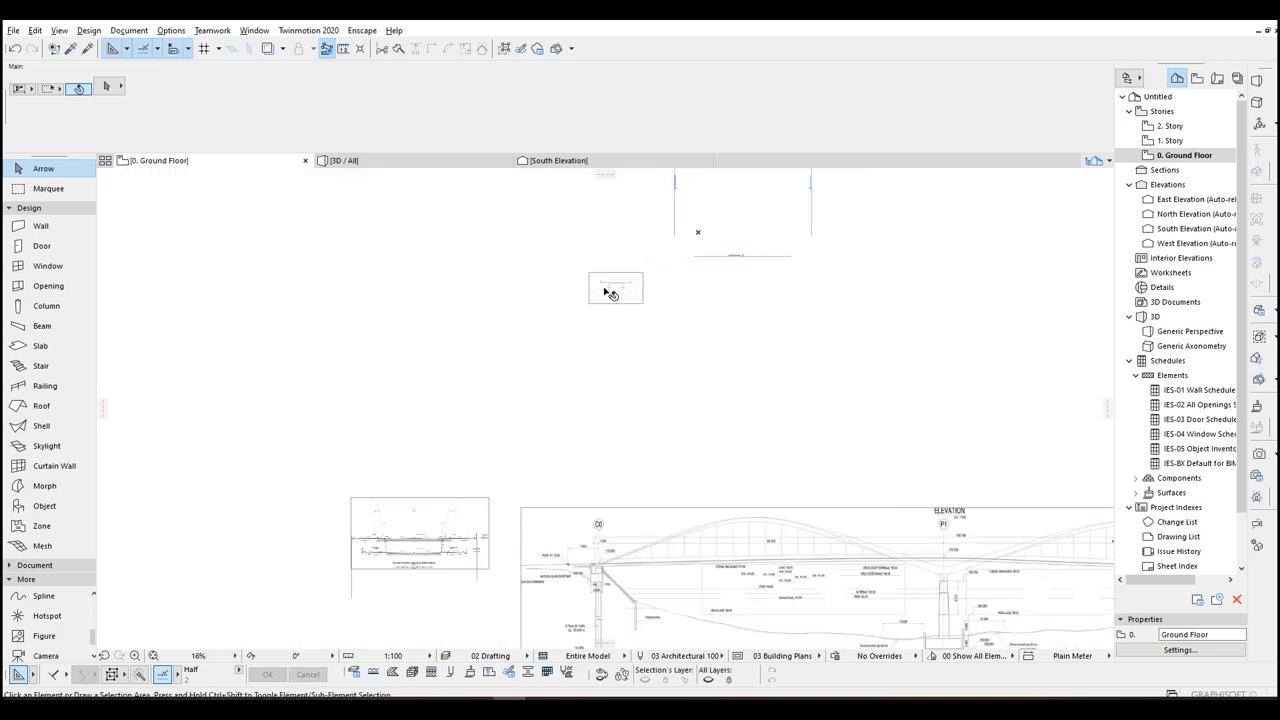
left_click(628, 284)
key("ctrl+d")
left_click(628, 290)
scroll(628, 292, "down", 4)
middle_click_drag(627, 294, 675, 129)
scroll(582, 483, "up", 1)
scroll(582, 483, "up", 2)
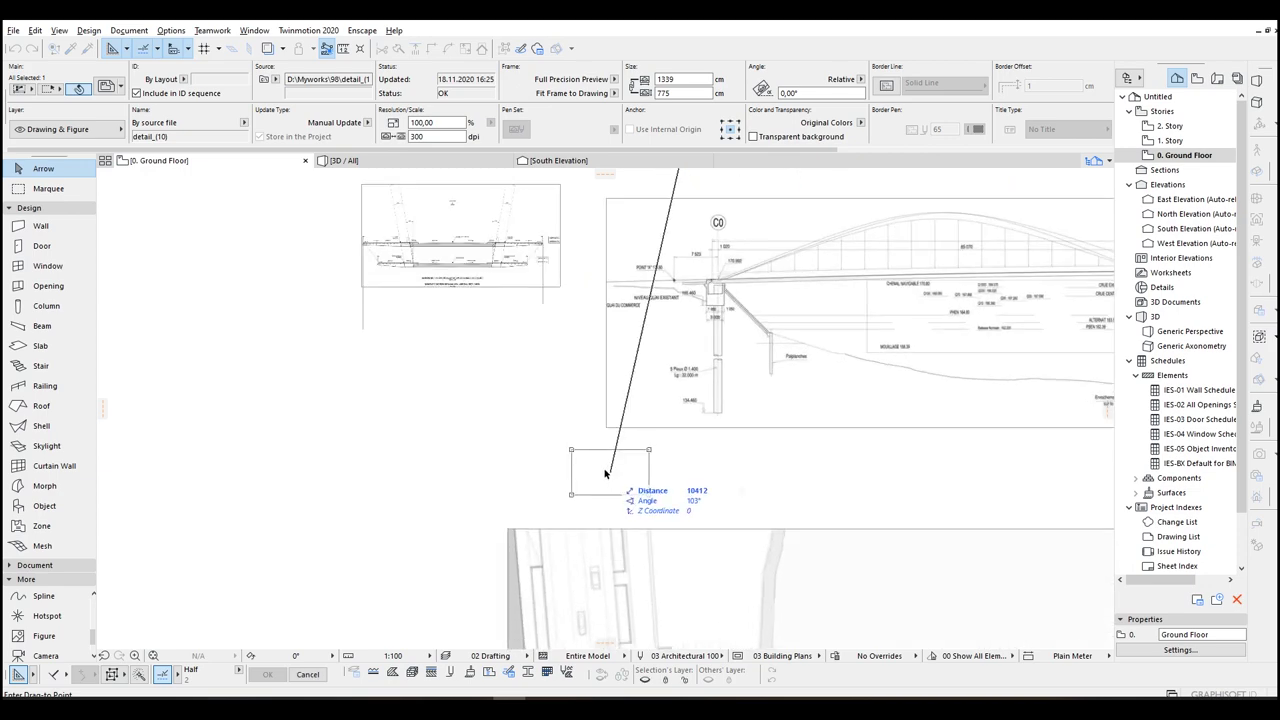
left_click(567, 467)
Step: Move the detail_(10) cross-section so its right deck end sits on the right vertical guide line
scroll(556, 461, "up", 3)
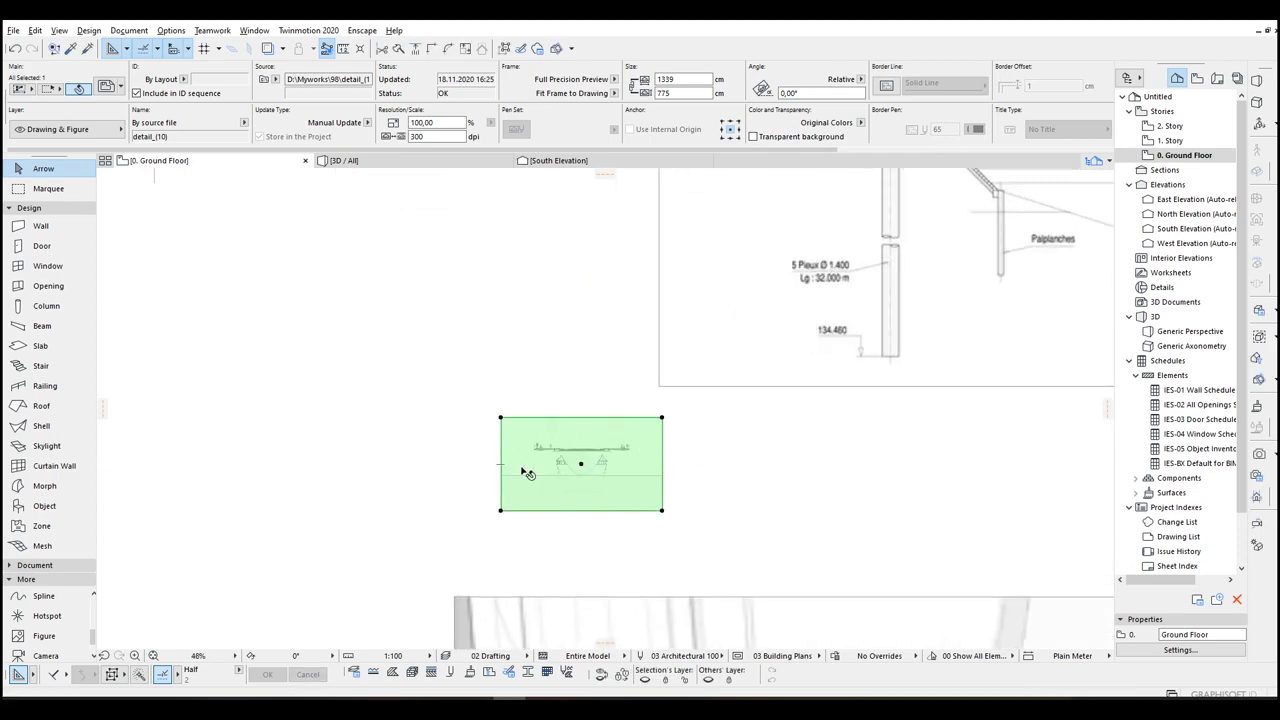
scroll(583, 470, "up", 10)
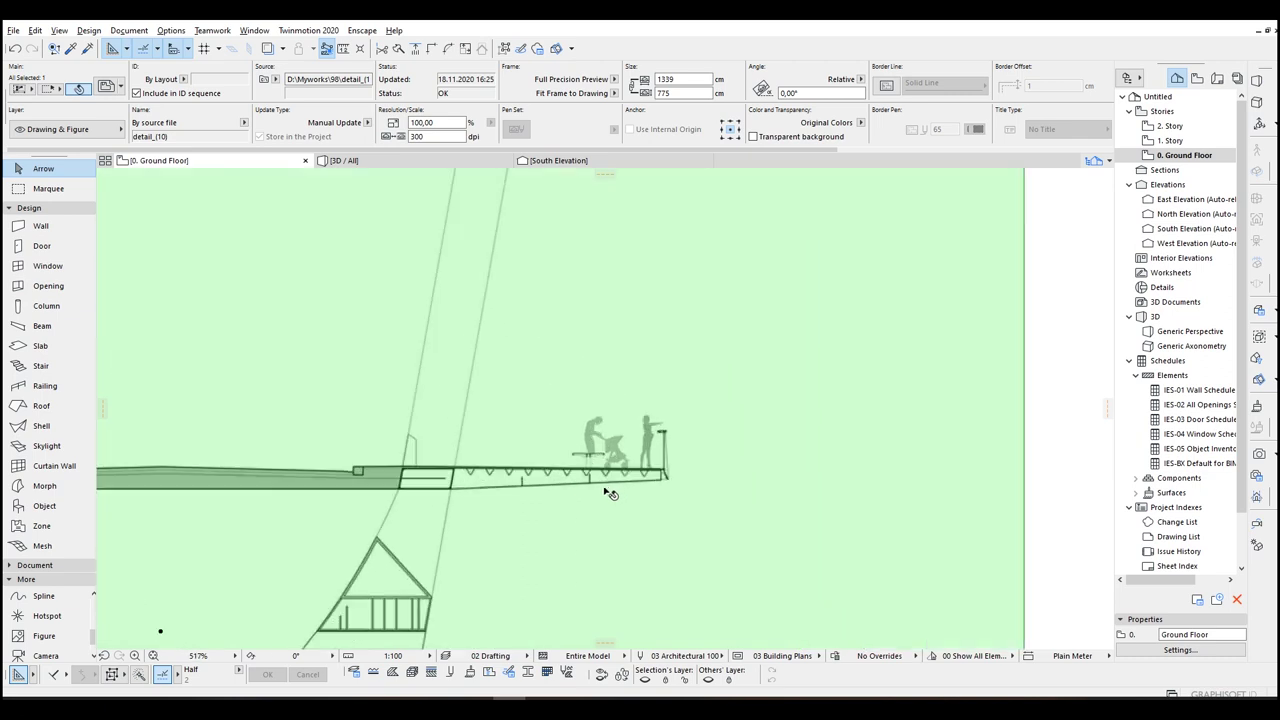
key("Escape")
scroll(661, 438, "down", 6)
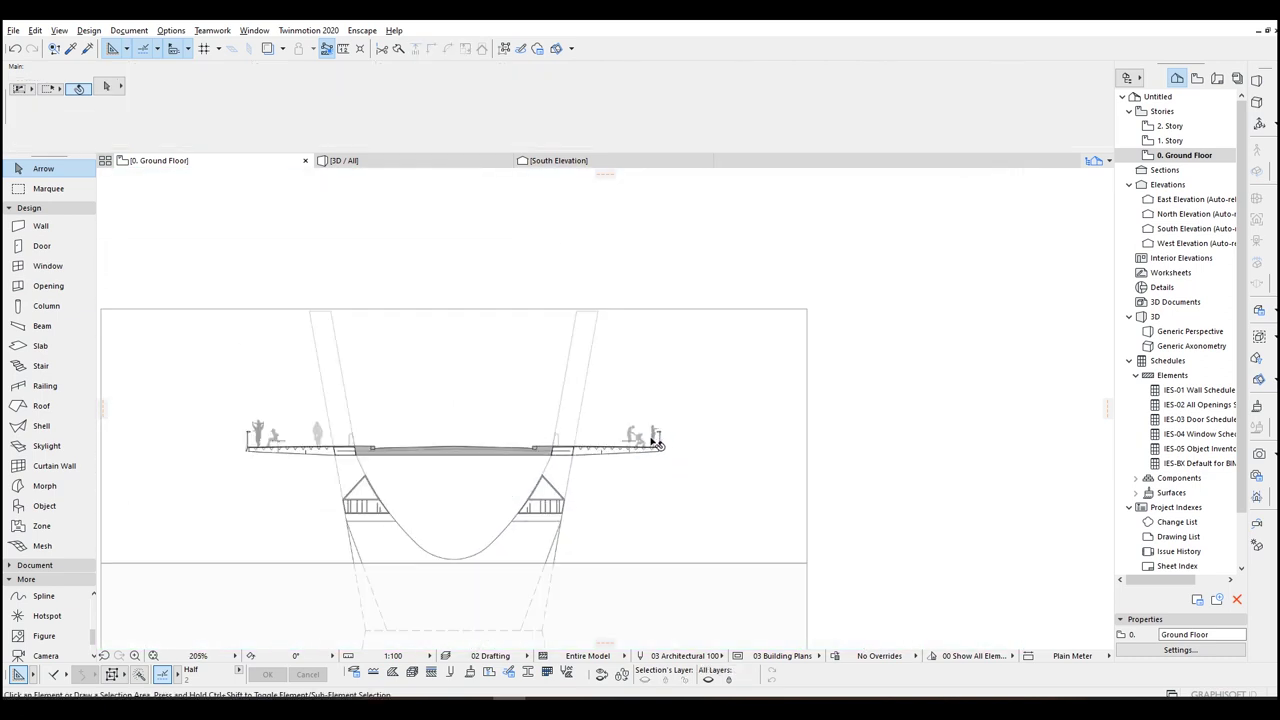
left_click(410, 373)
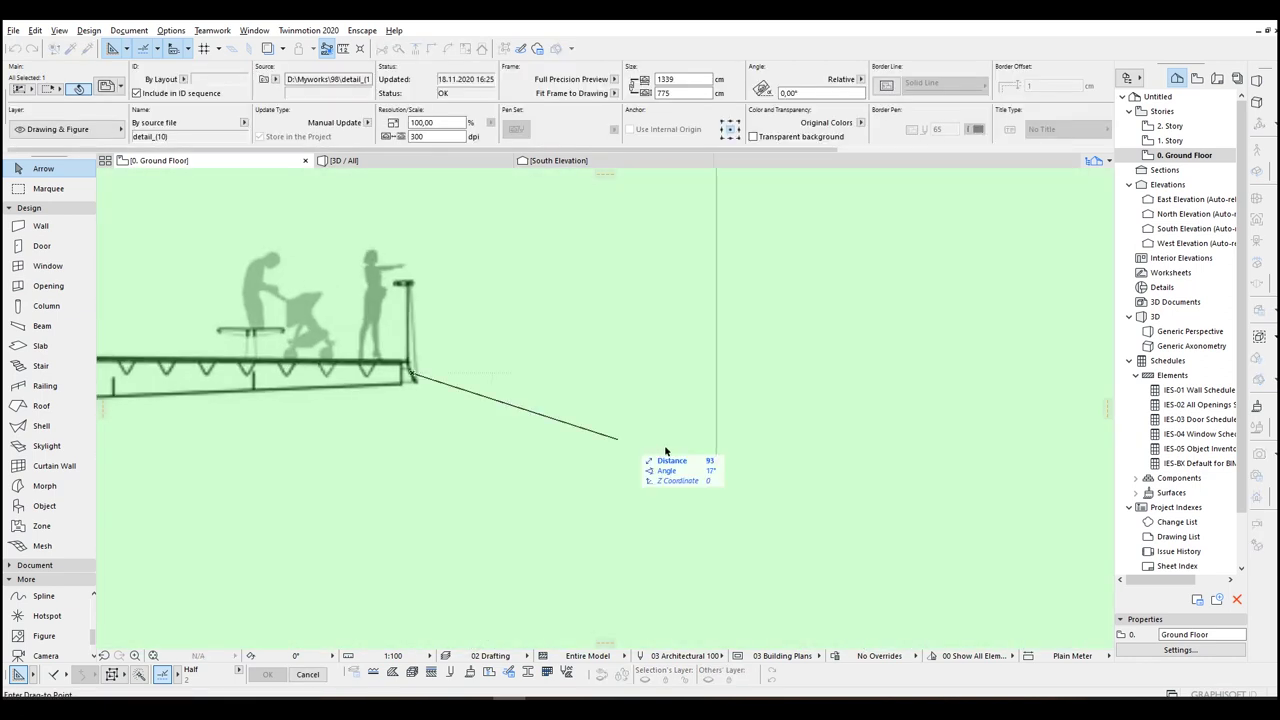
left_click(716, 448)
scroll(720, 448, "up", 2)
scroll(706, 428, "down", 4)
scroll(706, 427, "down", 4)
middle_click_drag(707, 418, 741, 457)
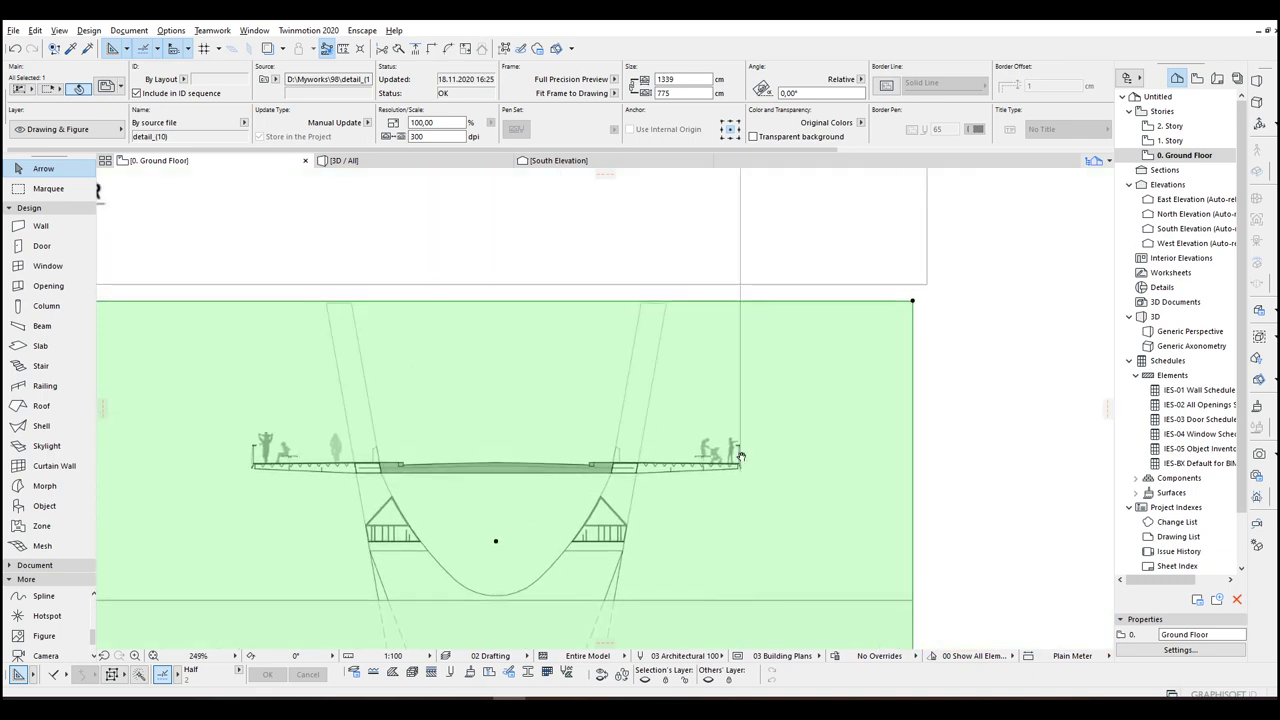
Step: Resize the detail_(10) cross-section from its right deck end so its left deck end meets the left vertical guide line
key("ctrl+k")
left_click(694, 358)
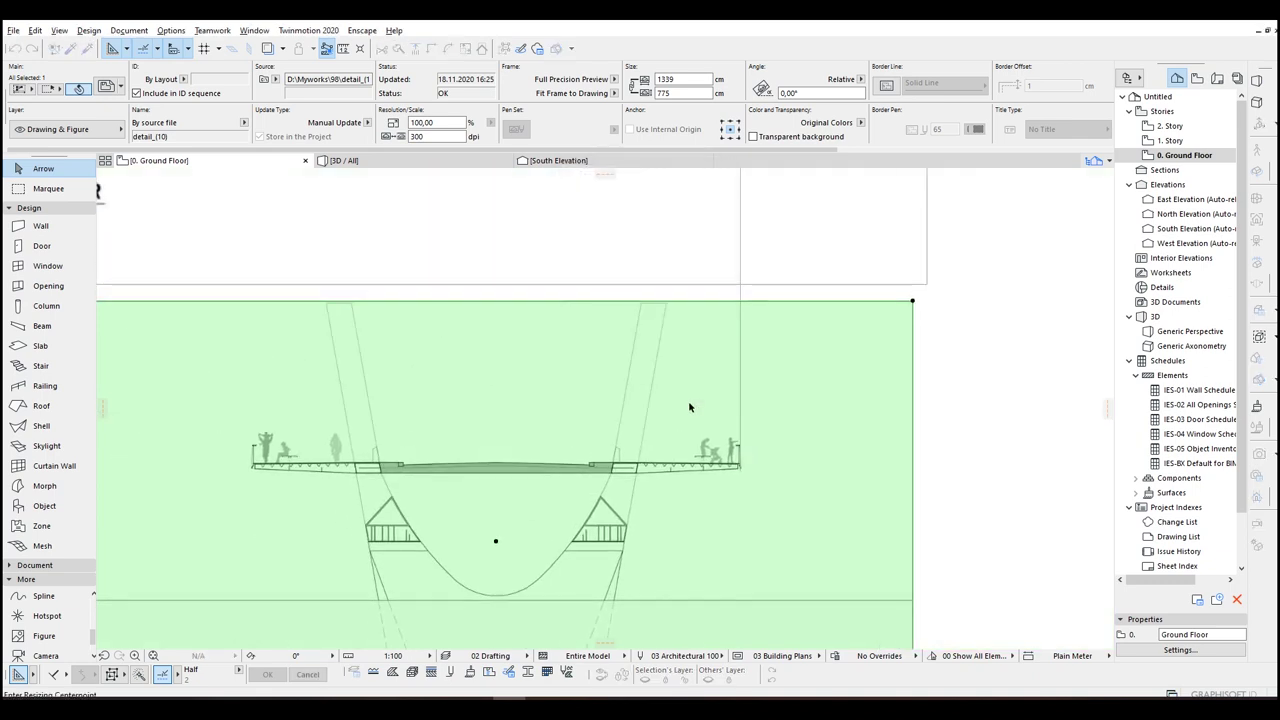
scroll(690, 420, "up", 2)
middle_click_drag(352, 441, 717, 436)
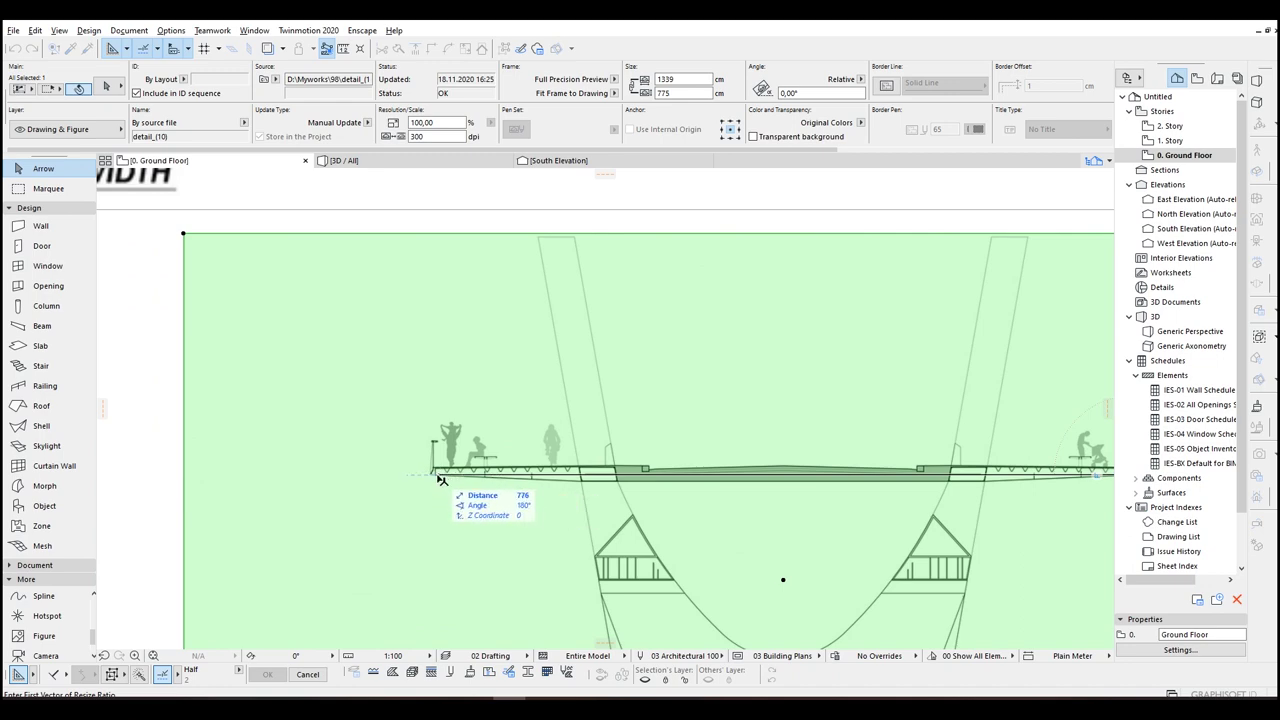
left_click(437, 477)
scroll(437, 477, "down", 3)
scroll(252, 436, "left", 8, "shift")
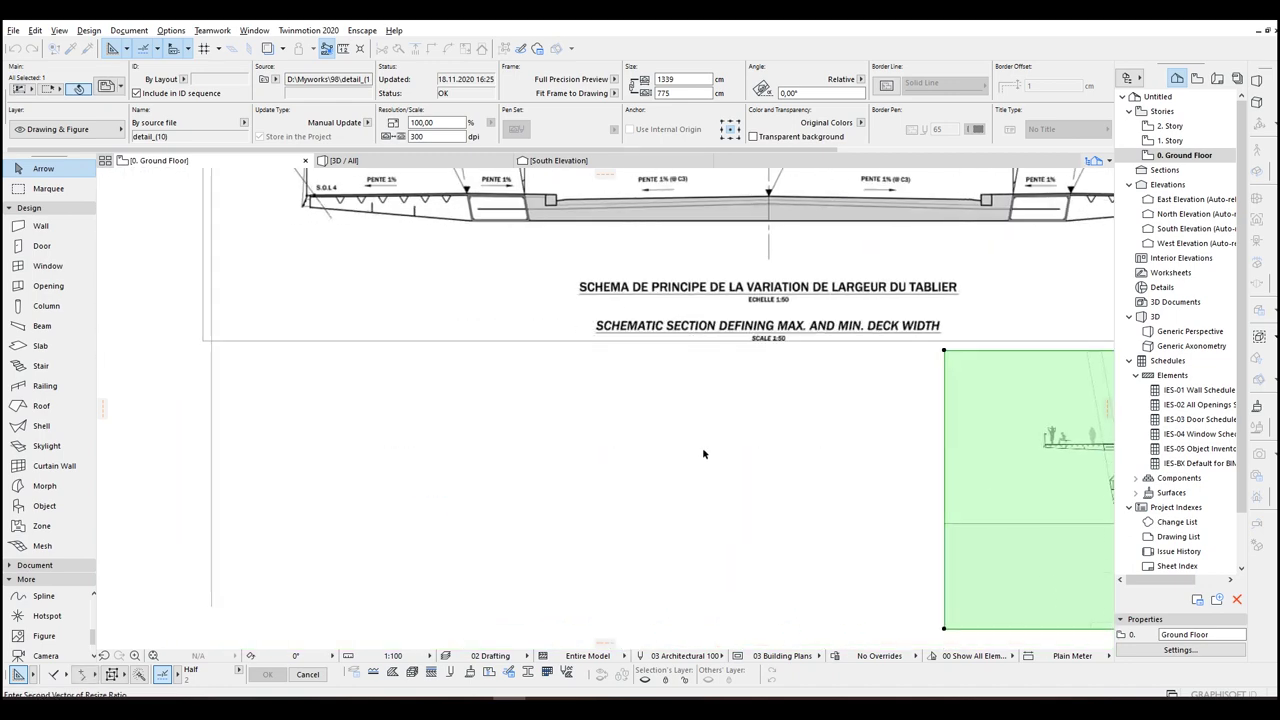
left_click(216, 449)
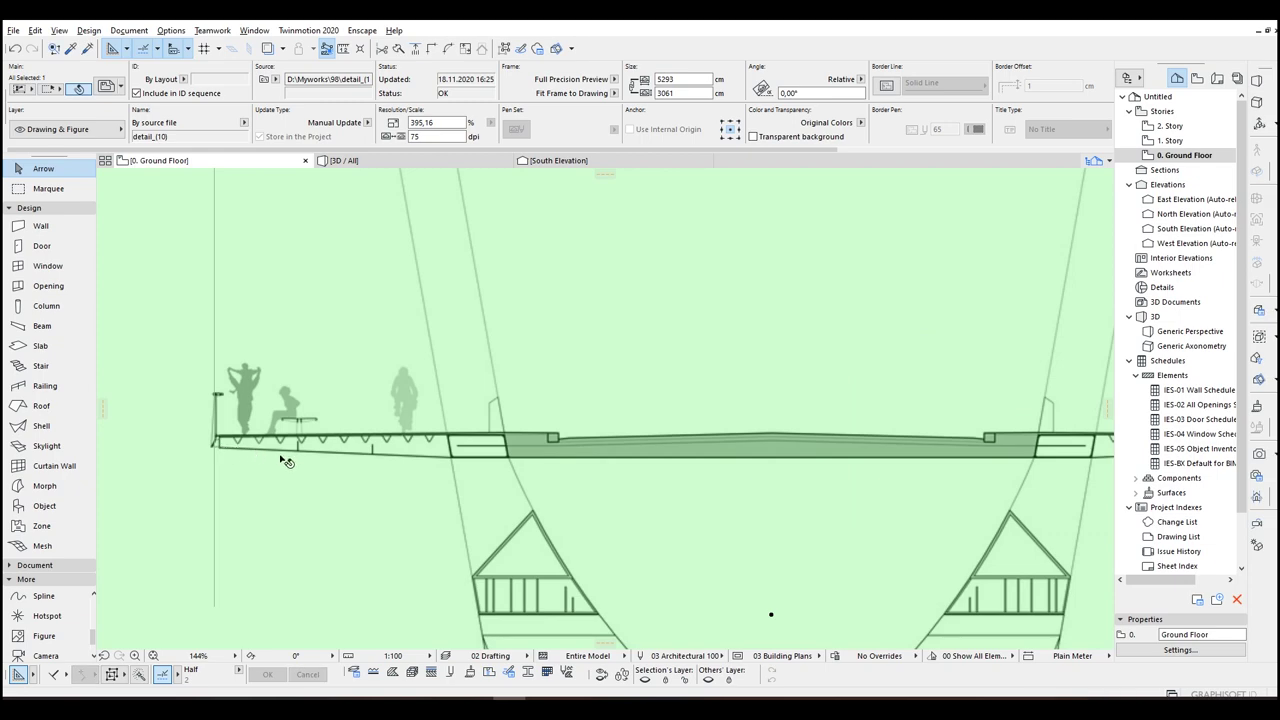
Step: Move the enlarged detail_(10) cross-section straight down so it clears the deck width section above it
scroll(290, 458, "down", 5)
middle_click_drag(463, 456, 511, 308)
key("ctrl+d")
left_click(457, 309)
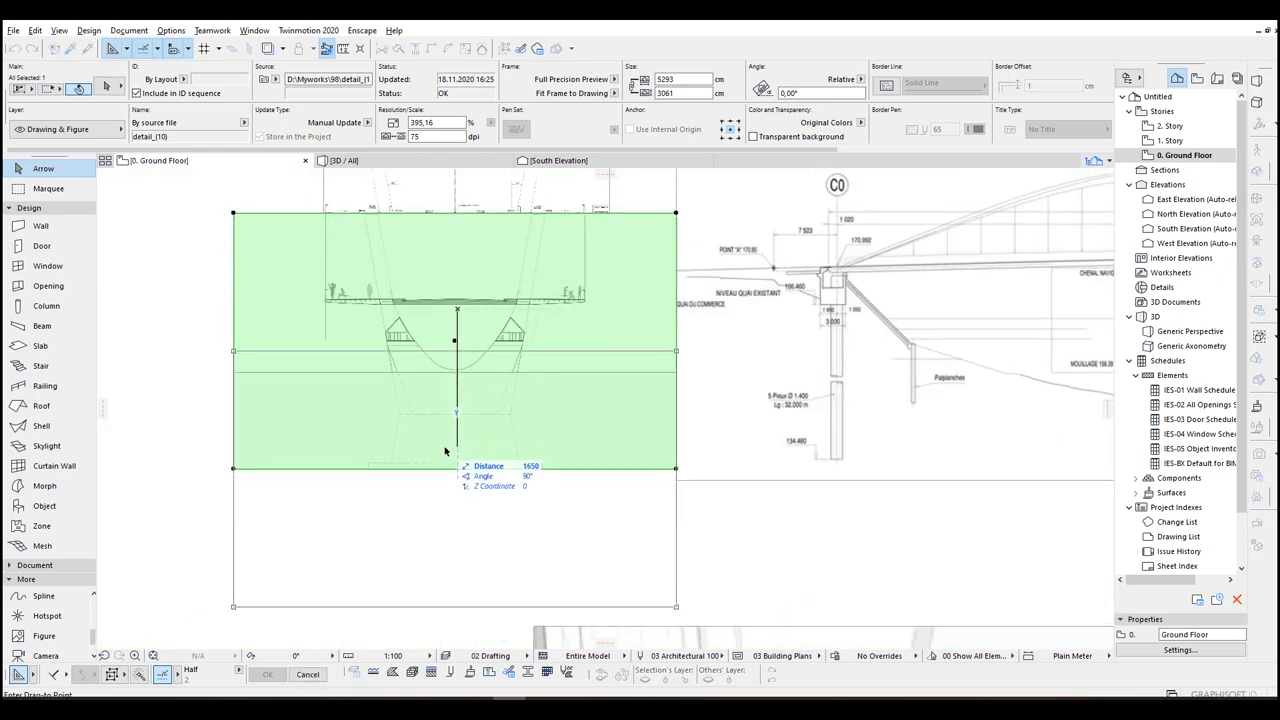
left_click(457, 480)
Step: Examine the elevation drawing at central pier P1, along the right arch to P2 and C3, and at abutment C0
middle_click_drag(784, 292, 245, 434)
scroll(730, 370, "right", 8, "shift")
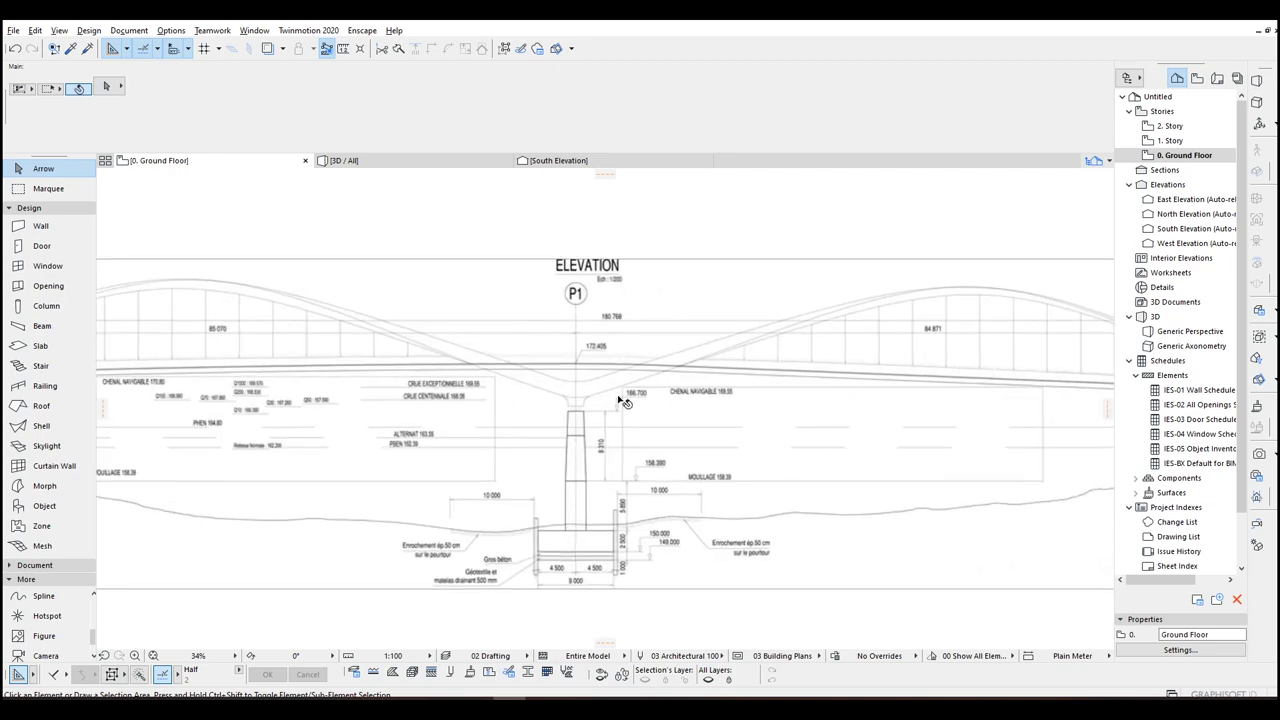
scroll(966, 302, "up", 2)
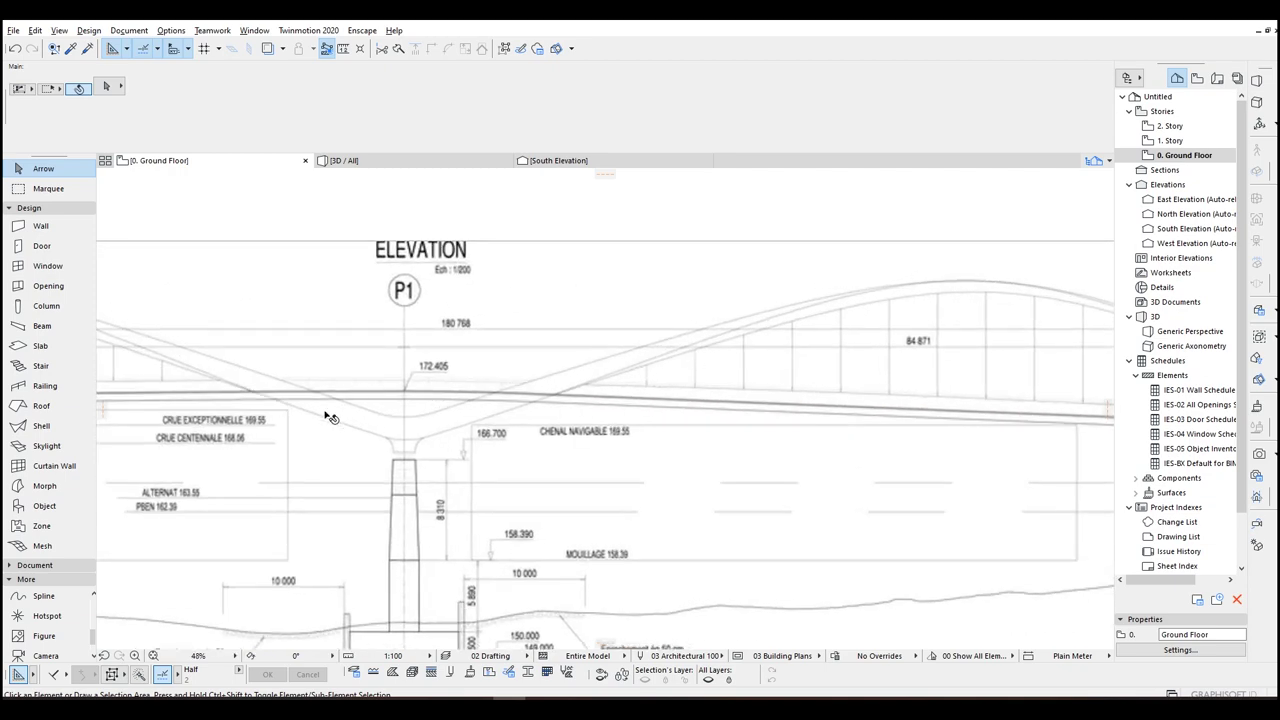
scroll(320, 402, "up", 3)
middle_click_drag(414, 450, 509, 399)
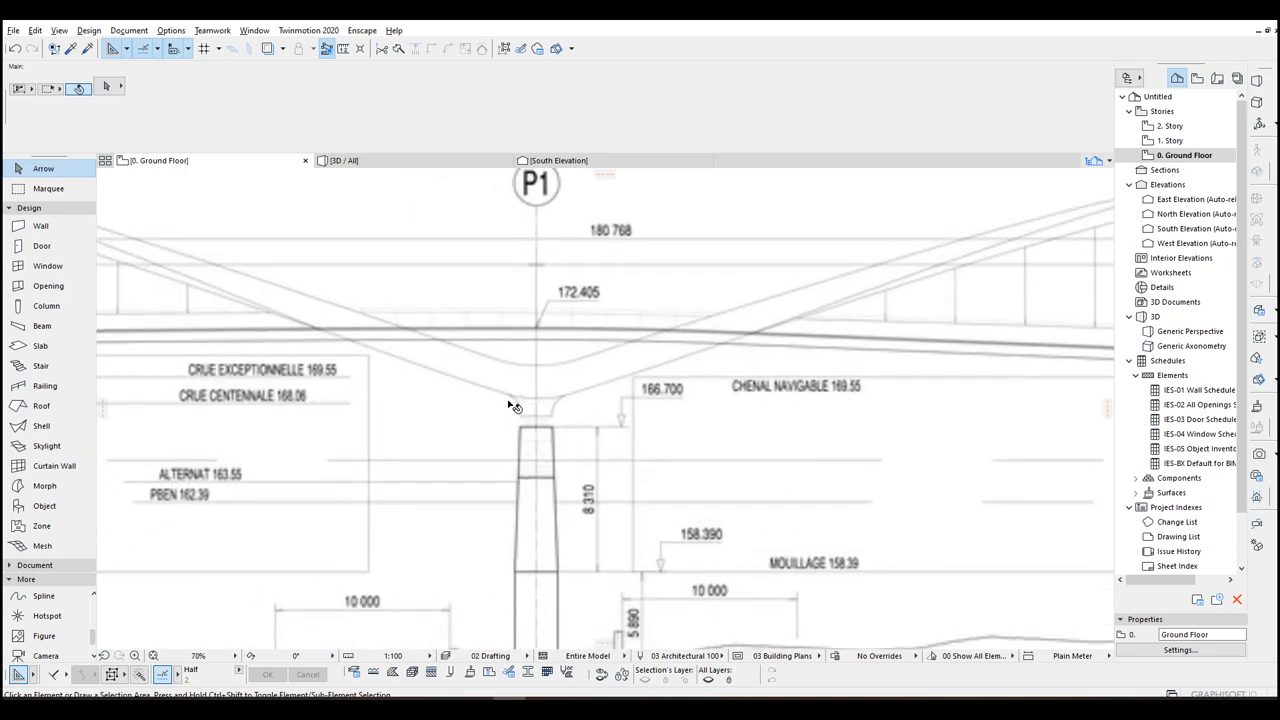
scroll(511, 373, "up", 2)
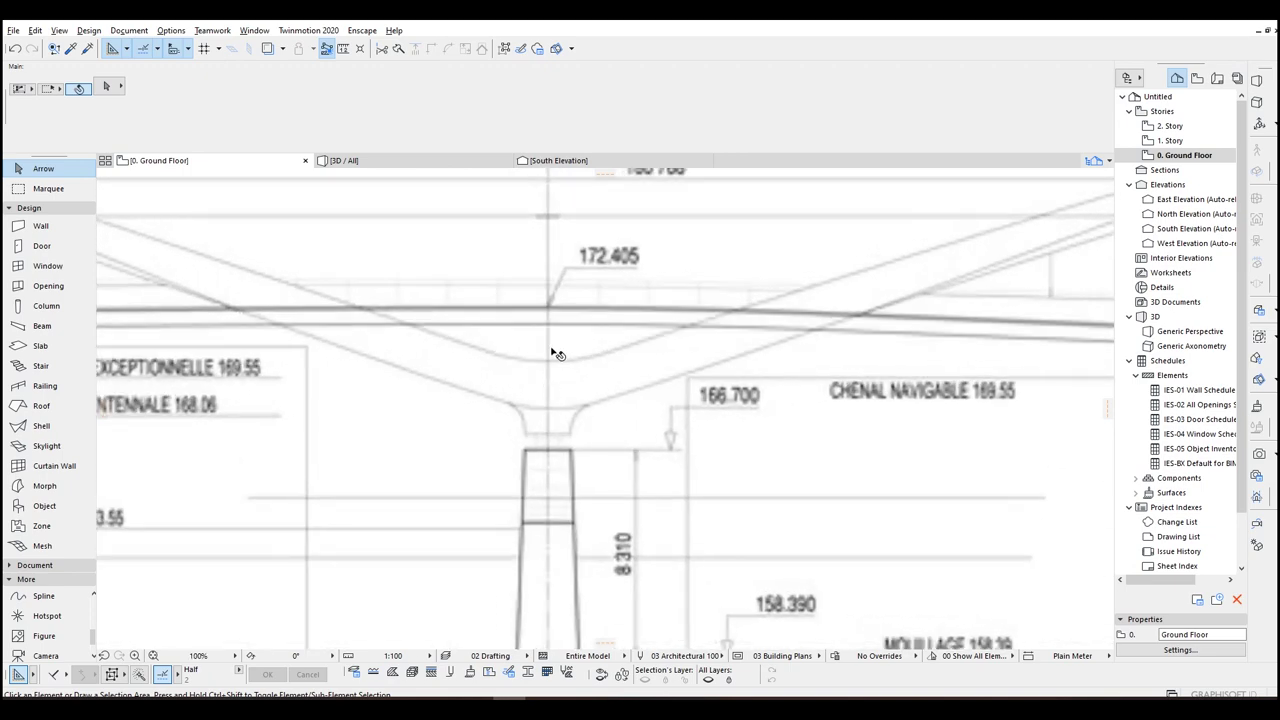
scroll(552, 312, "down", 4)
middle_click_drag(827, 339, 355, 435)
scroll(477, 377, "up", 1)
scroll(620, 314, "down", 1)
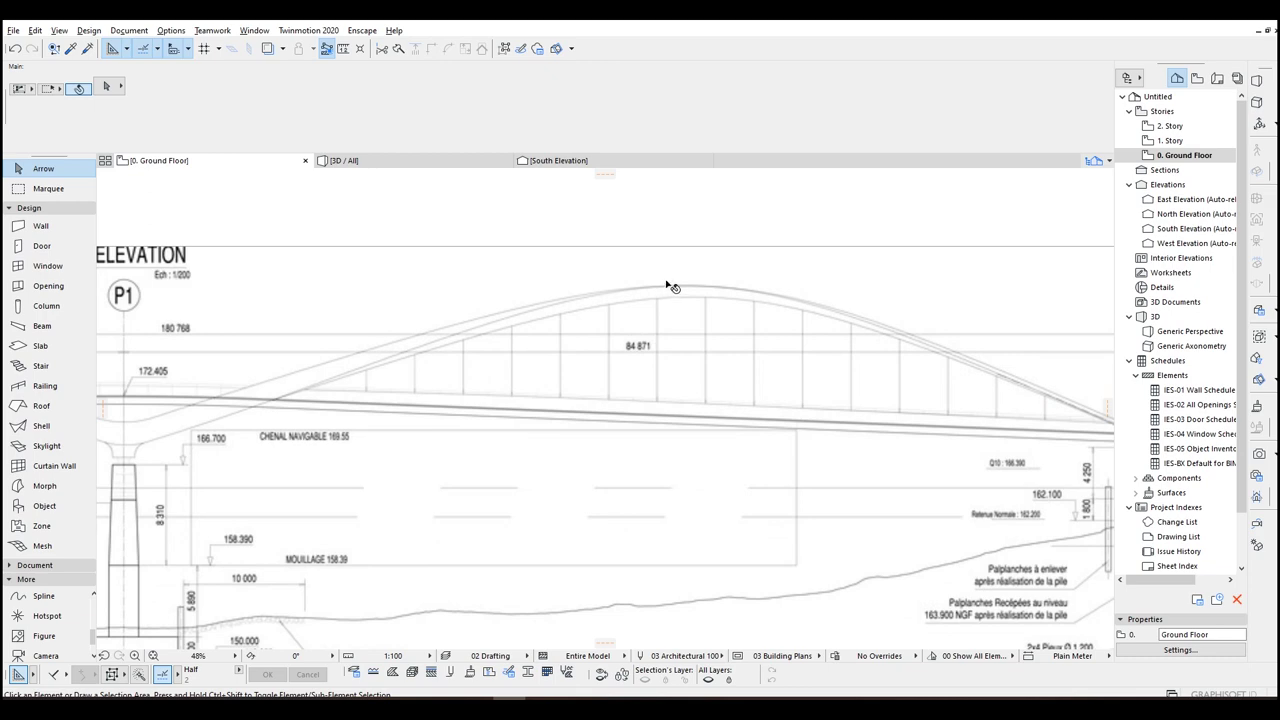
scroll(667, 290, "up", 2)
scroll(714, 303, "down", 4)
middle_click_drag(777, 322, 510, 300)
middle_click_drag(181, 380, 304, 367)
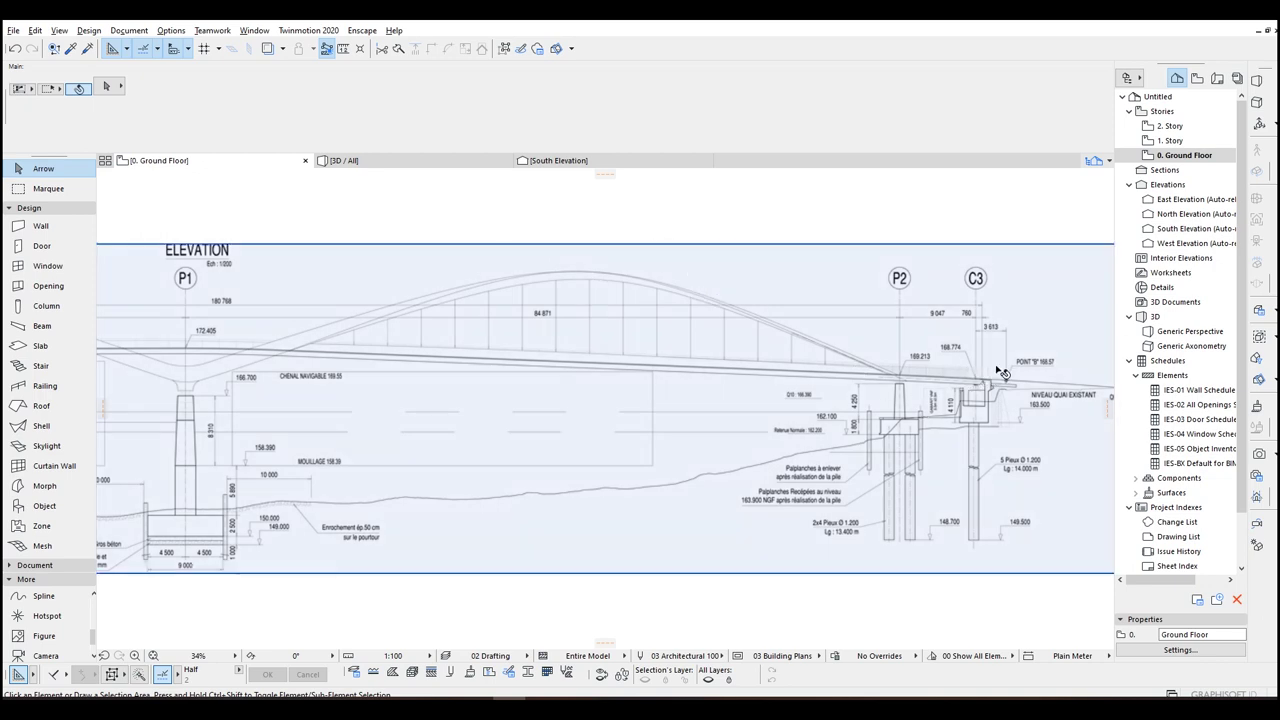
scroll(997, 369, "down", 2)
middle_click_drag(414, 348, 767, 347)
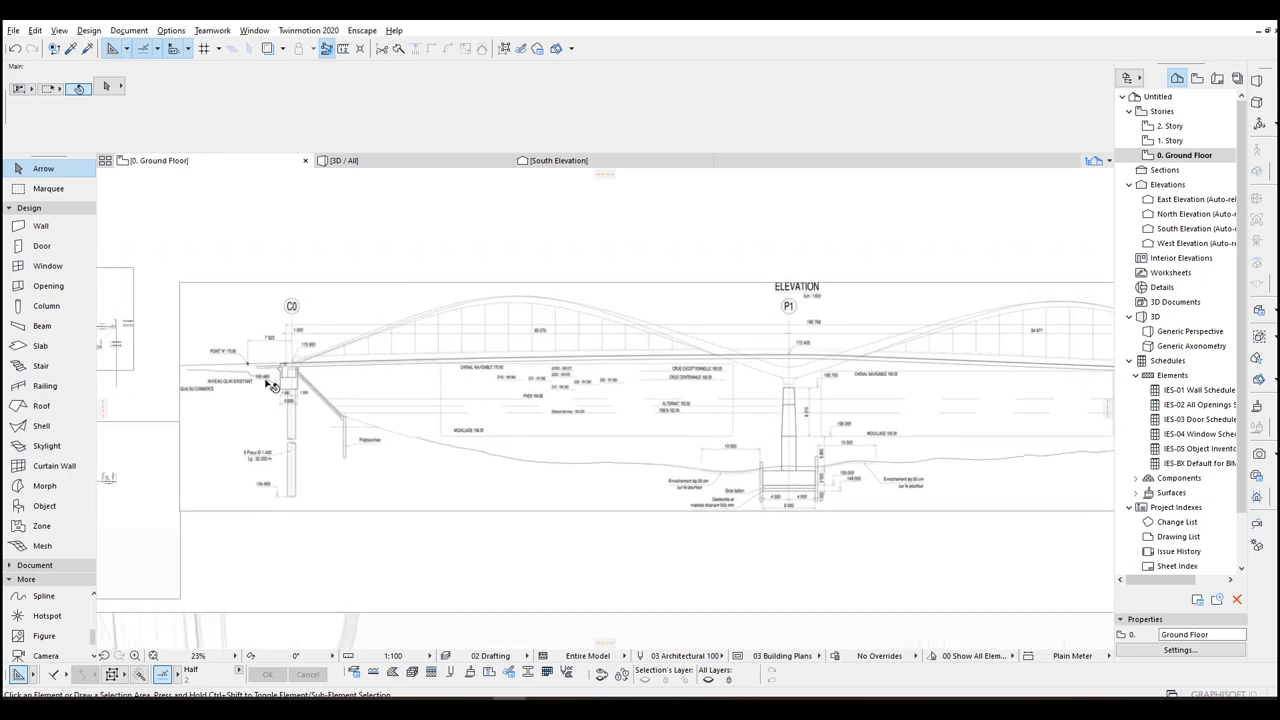
scroll(285, 410, "up", 2)
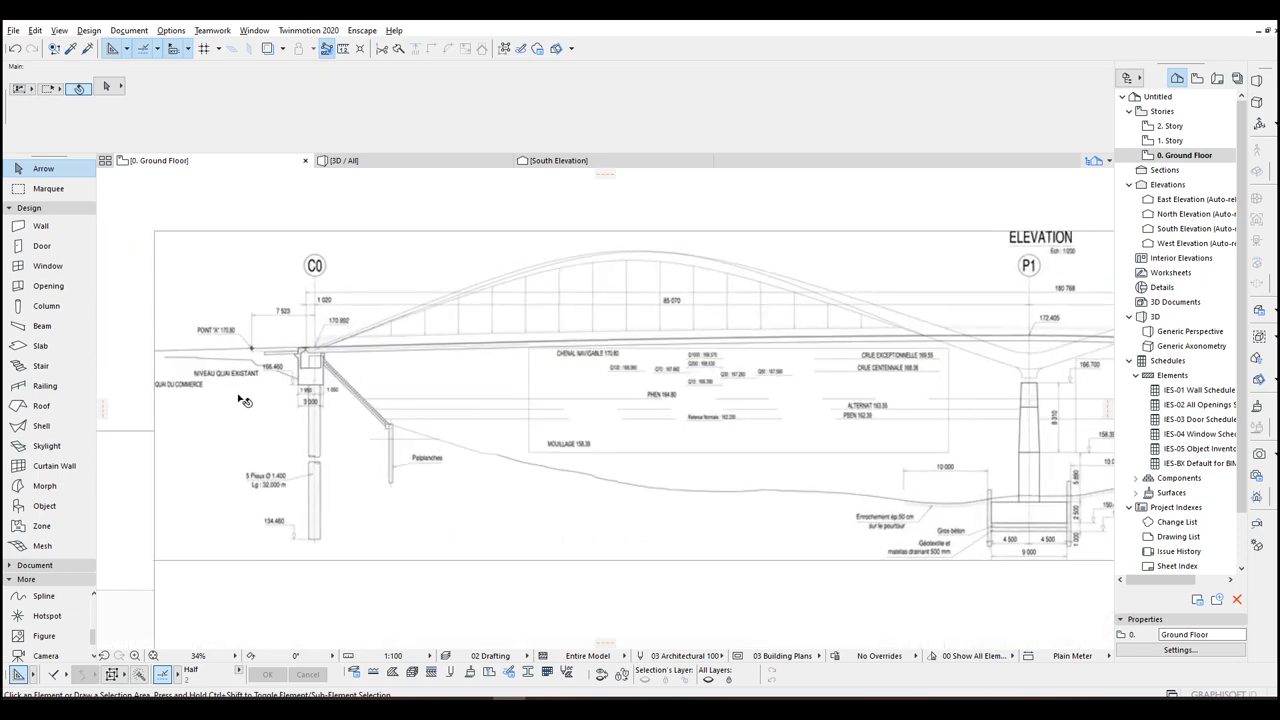
scroll(265, 340, "up", 2)
scroll(232, 385, "left", 3)
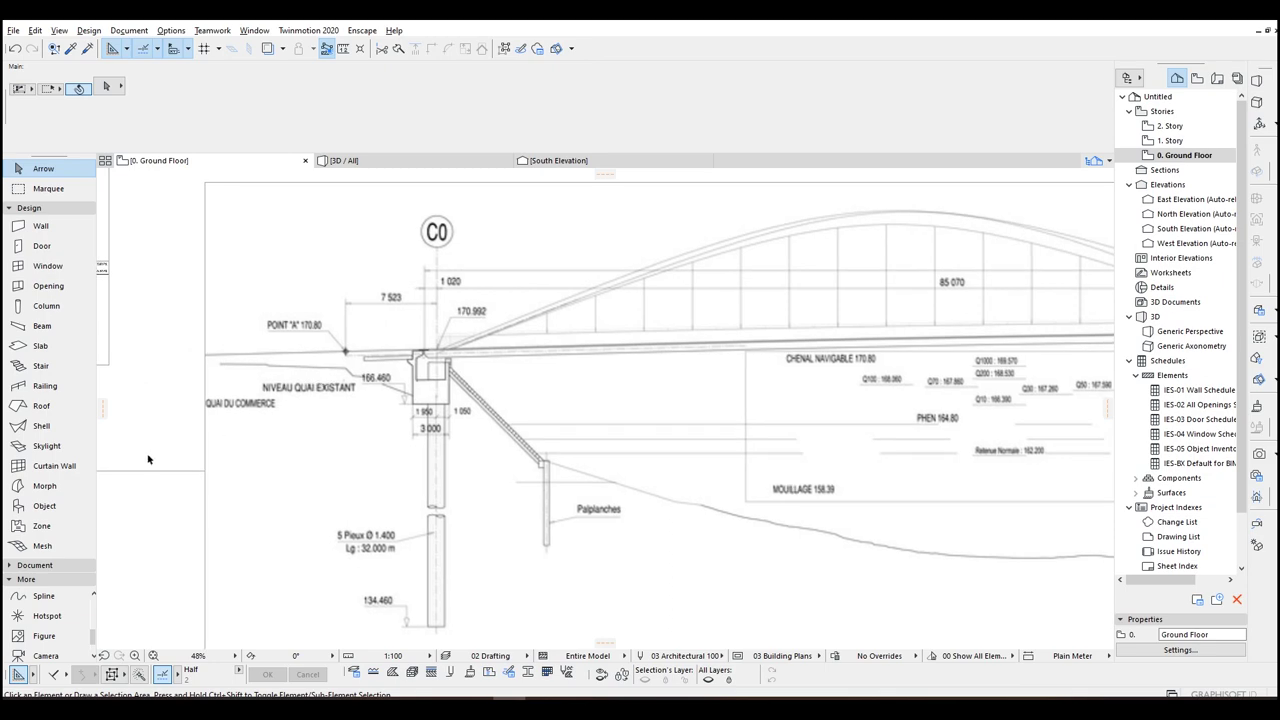
Step: Draw a right-triangle morph above pier P1, between the arch's upper curve, the right corner of the pier head and the pier axis
left_click(44, 486)
scroll(774, 333, "right", 5)
scroll(774, 333, "up", 3)
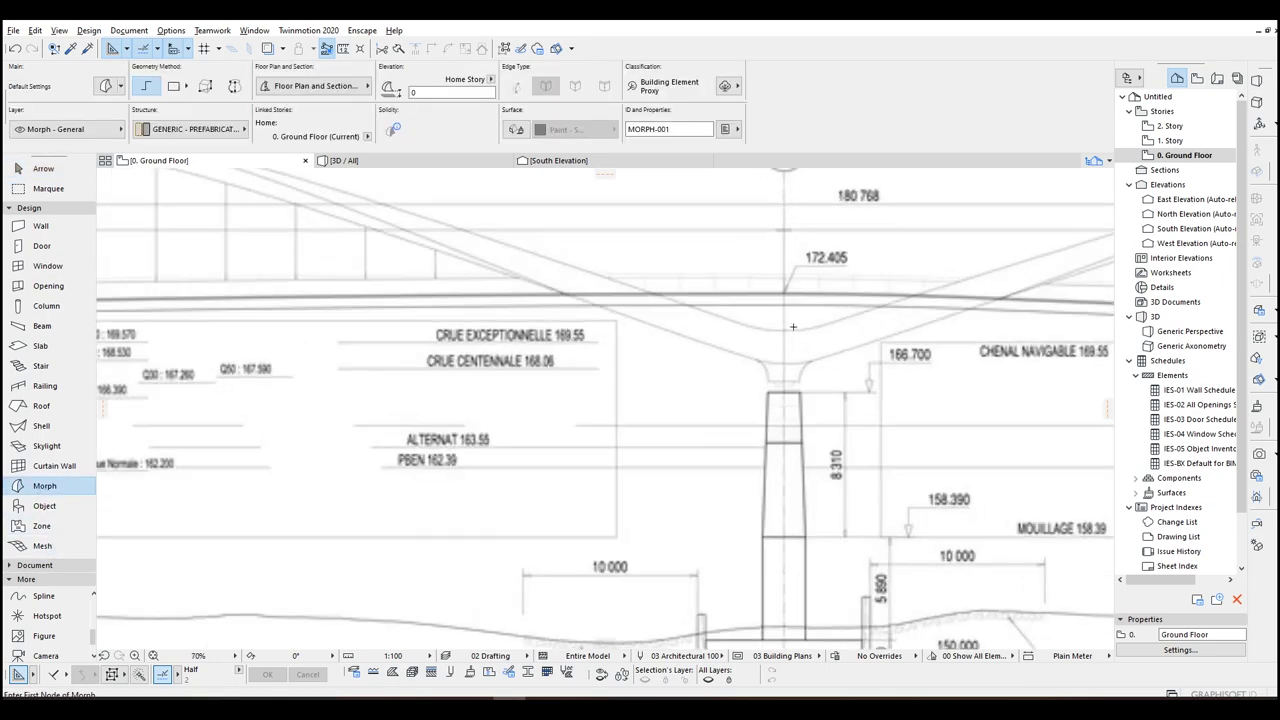
left_click(774, 333)
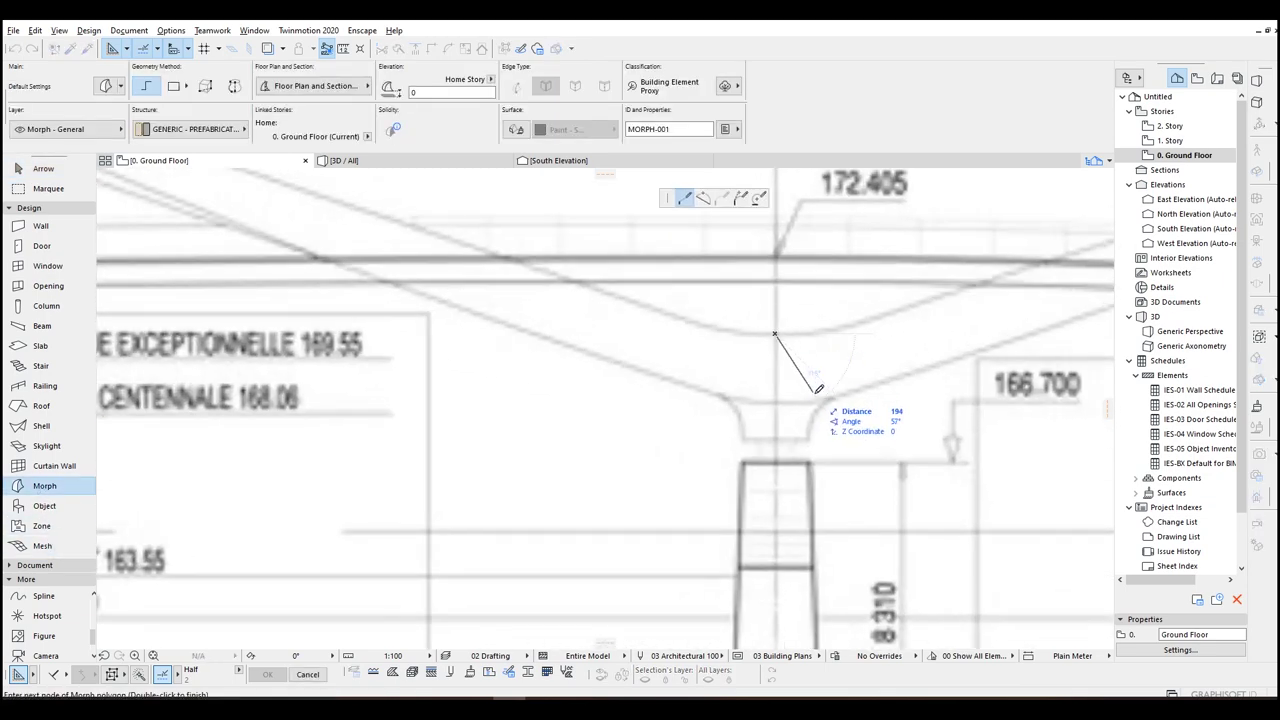
left_click(831, 400)
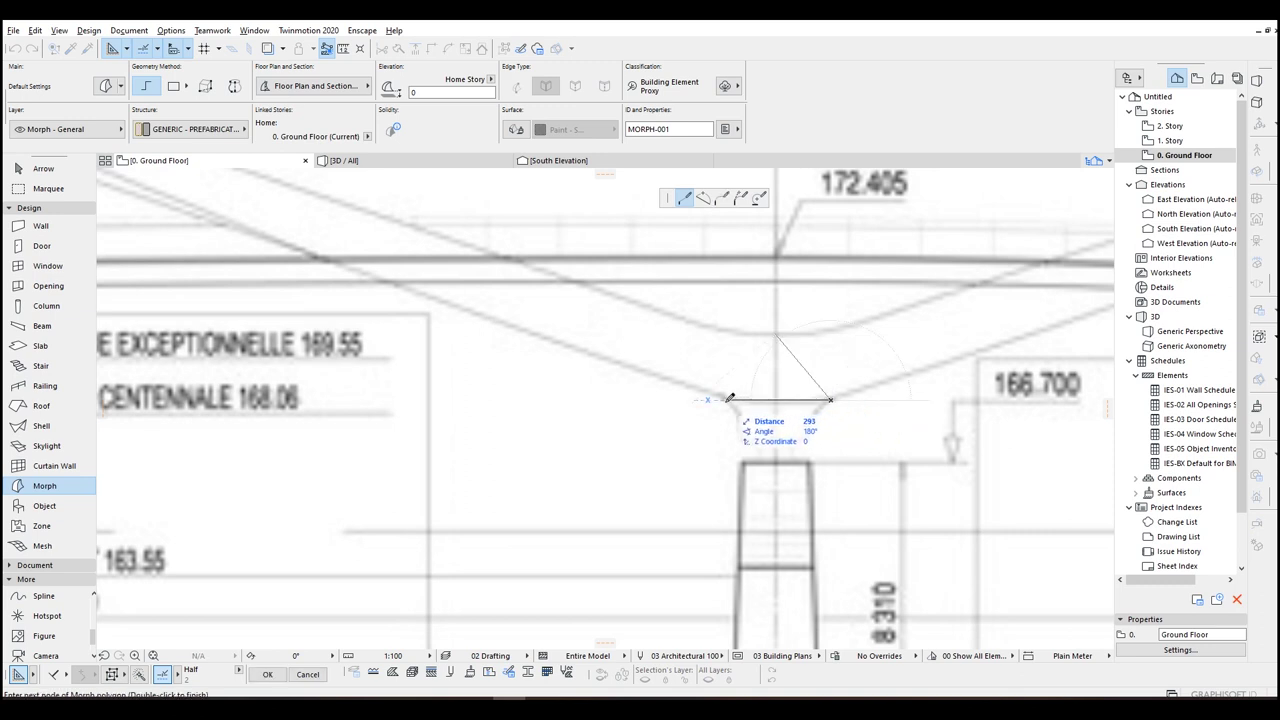
scroll(779, 396, "up", 2)
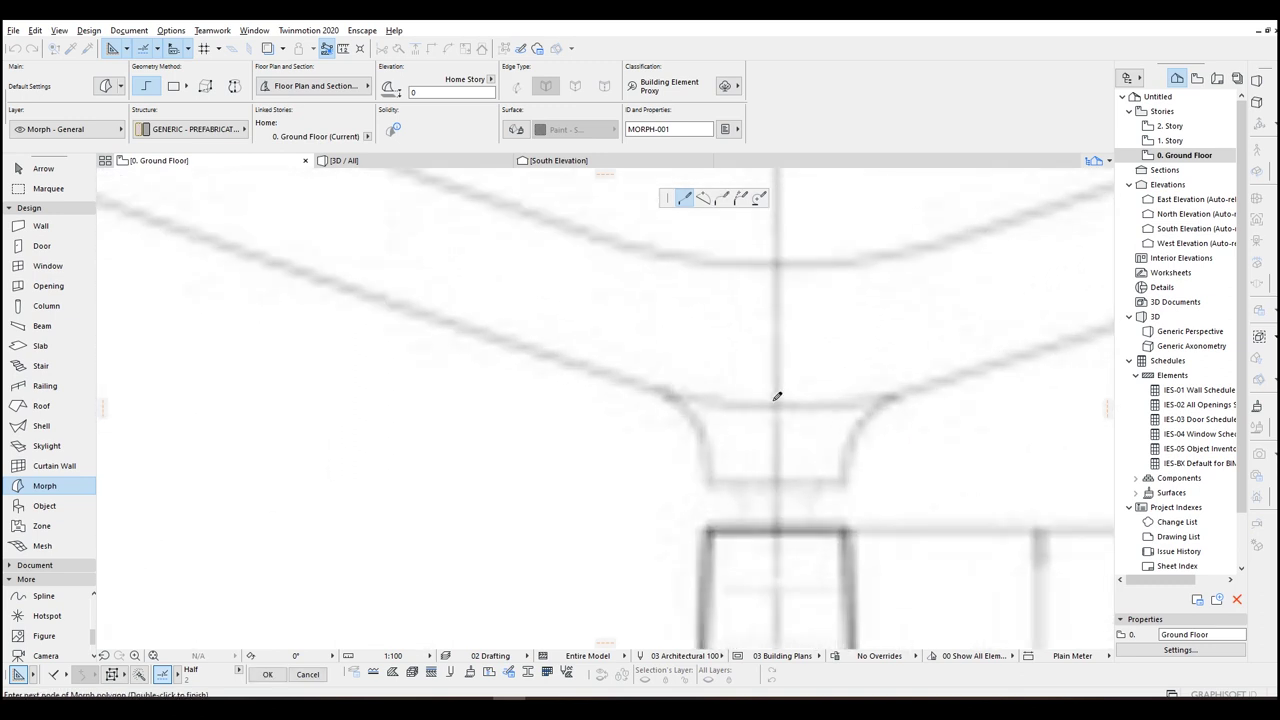
left_click(708, 432)
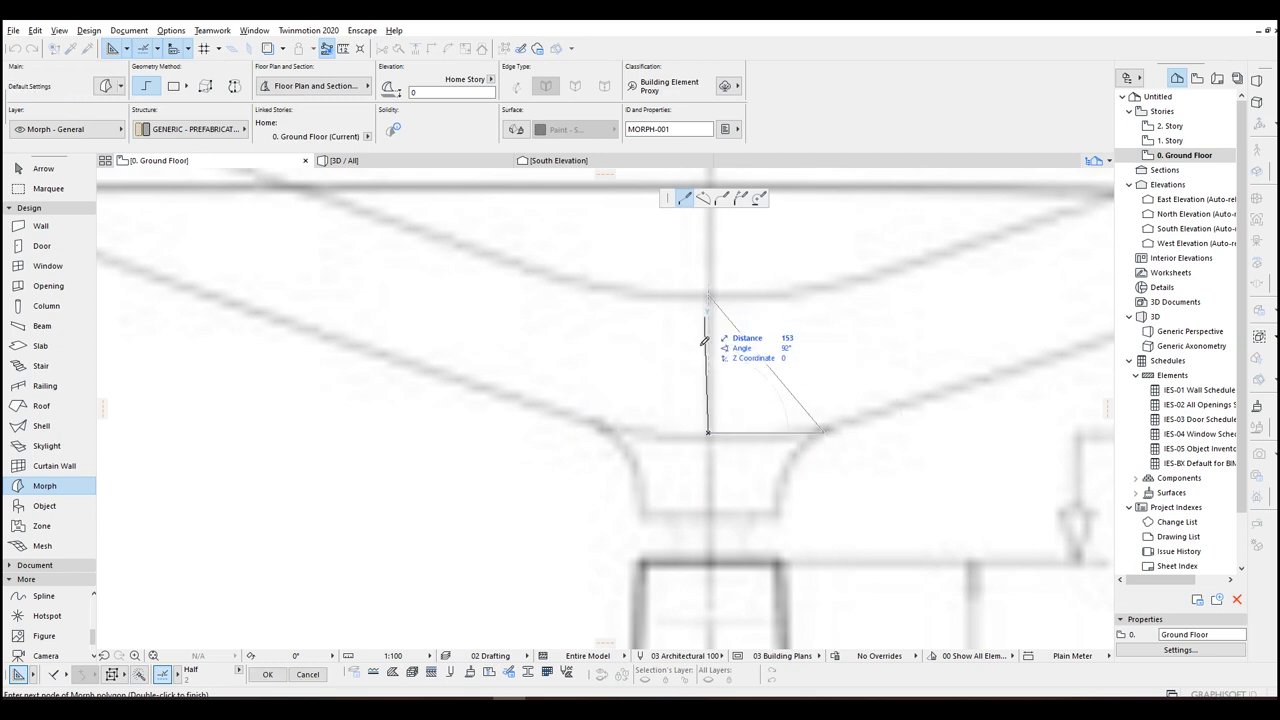
left_click(711, 295)
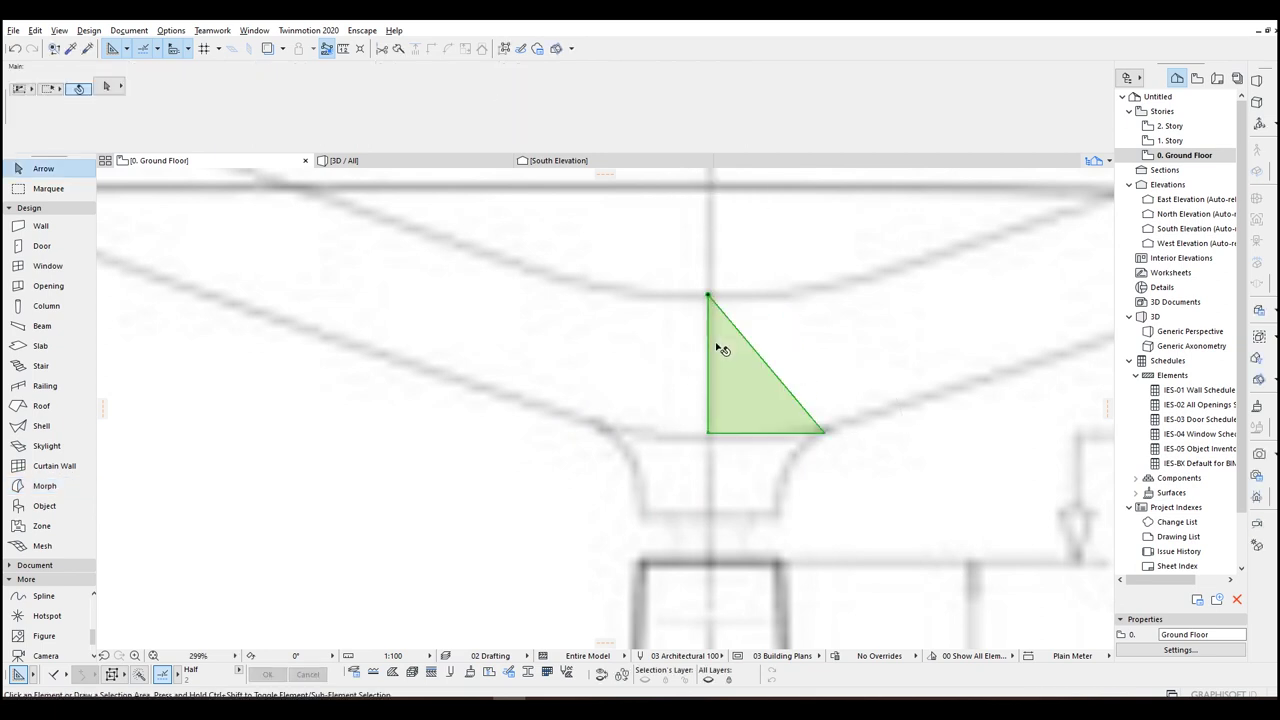
Step: Mirror a copy of the triangular morph about the vertical axis of pier P1
scroll(697, 392, "down", 2)
scroll(697, 392, "up", 3)
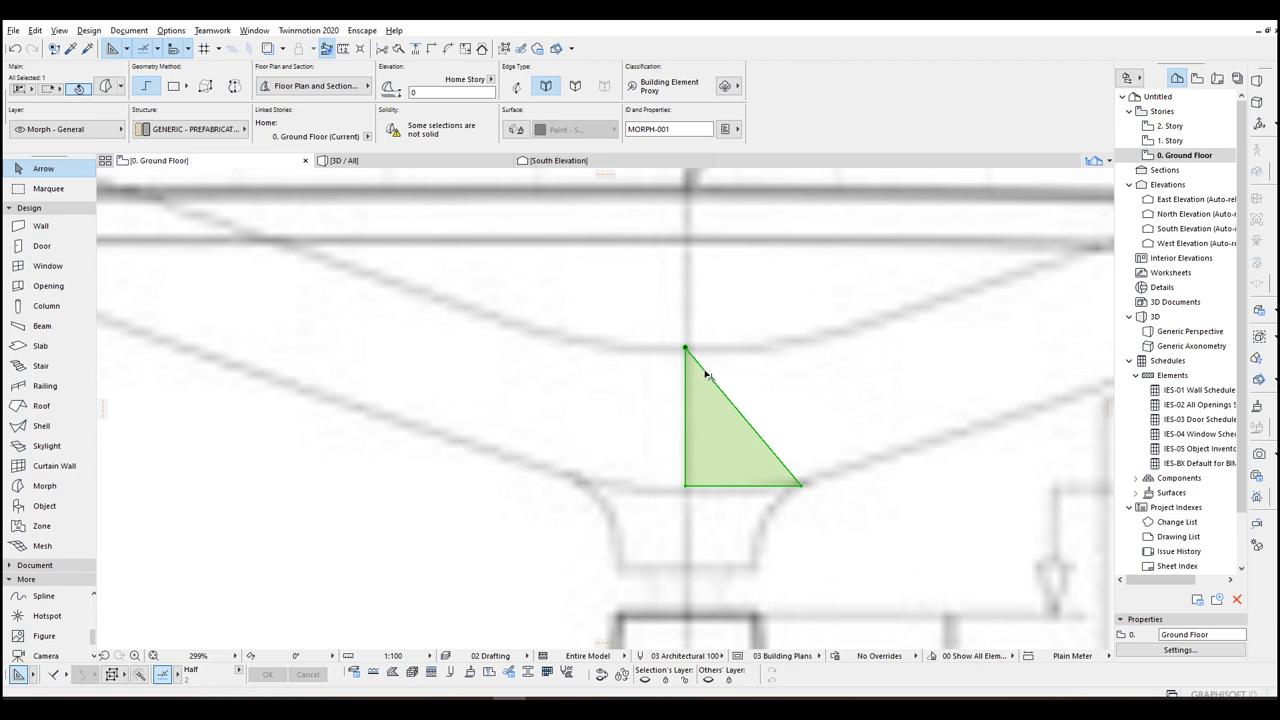
key("ctrl+alt+m")
left_click(685, 349)
left_click(685, 487)
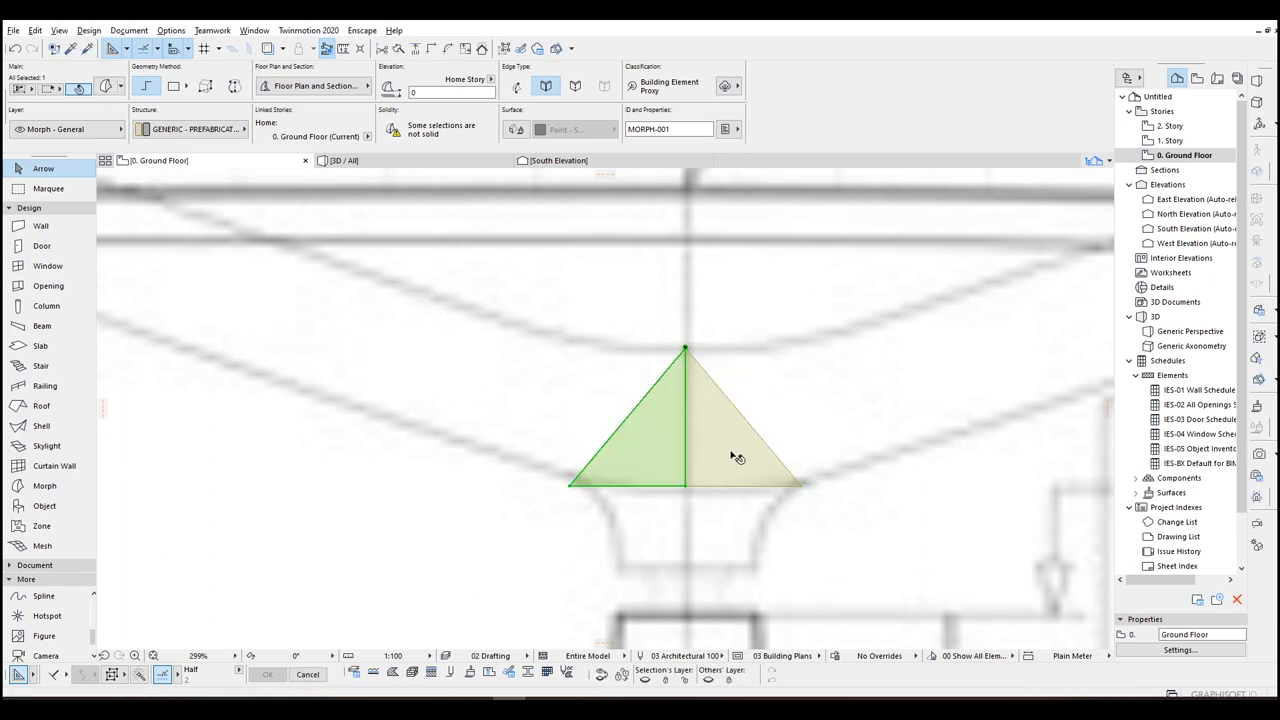
Step: Merge the two mirrored triangles above pier P1 into one morph with a Boolean operation
right_click(733, 455)
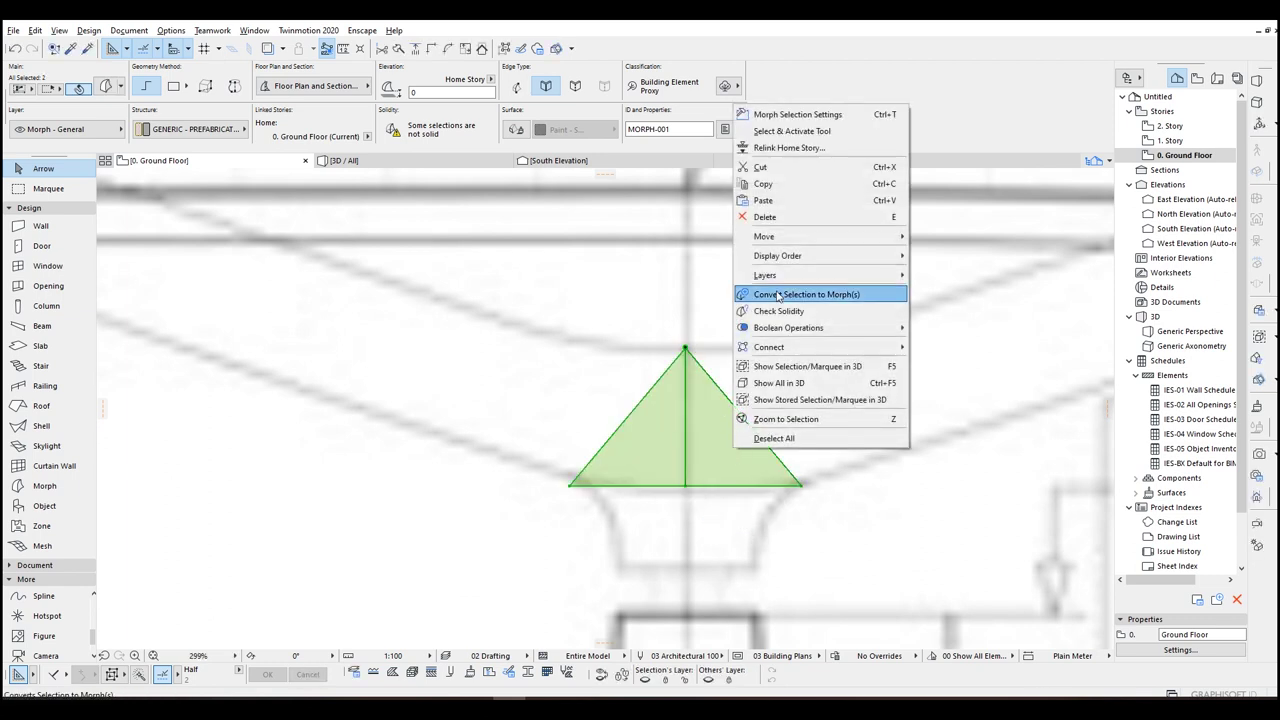
mouse_move(775, 331)
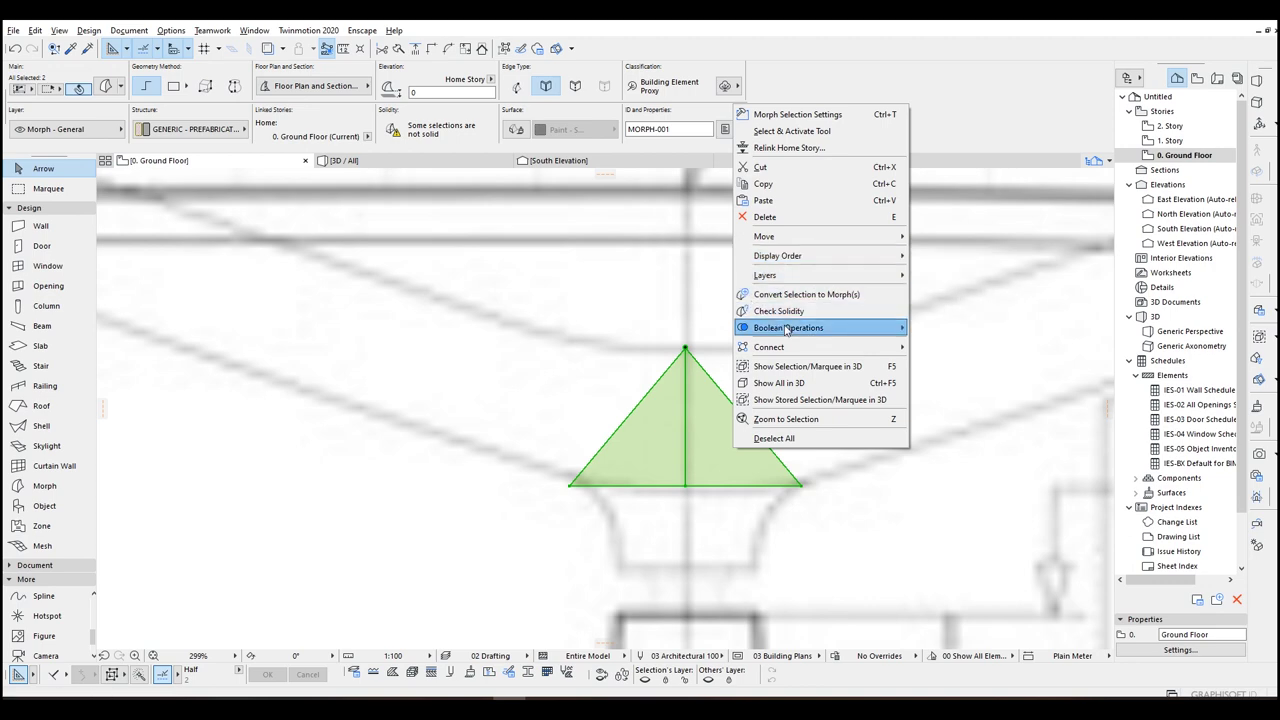
left_click(935, 330)
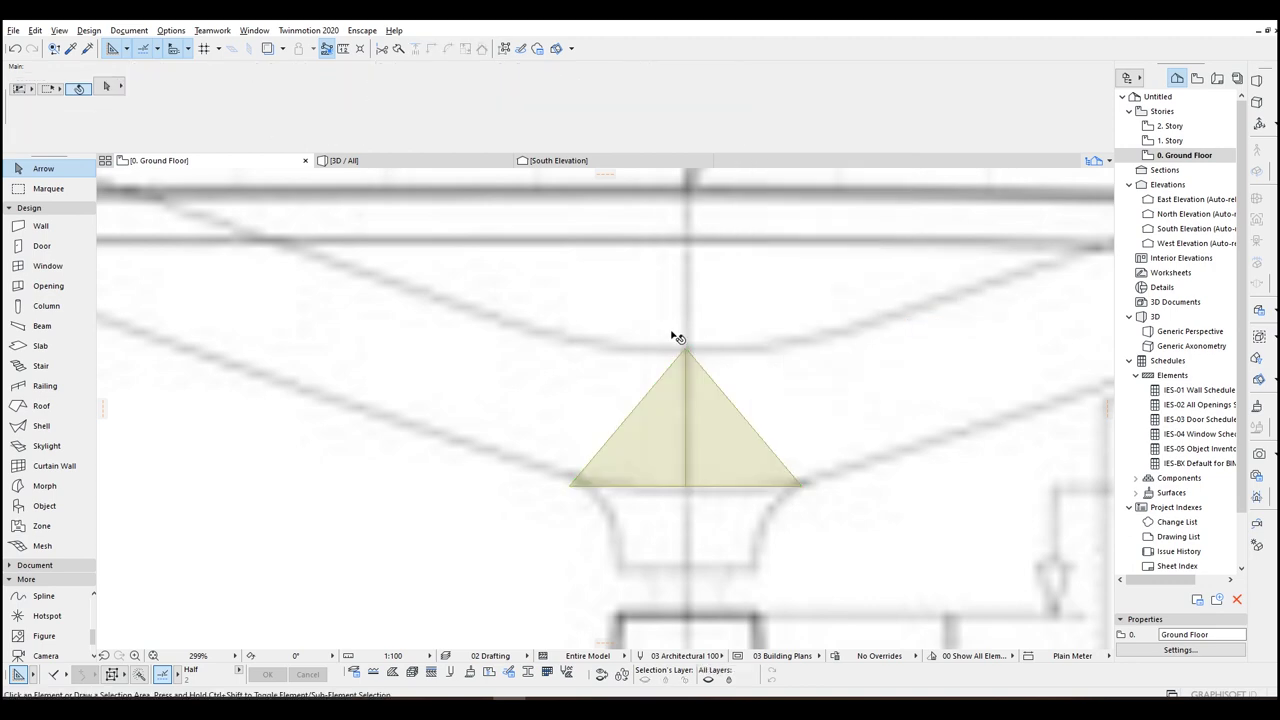
Step: Cut the elevation drawing from the Ground Floor plan and paste it into the South Elevation view
scroll(674, 334, "down", 10)
left_click(748, 342)
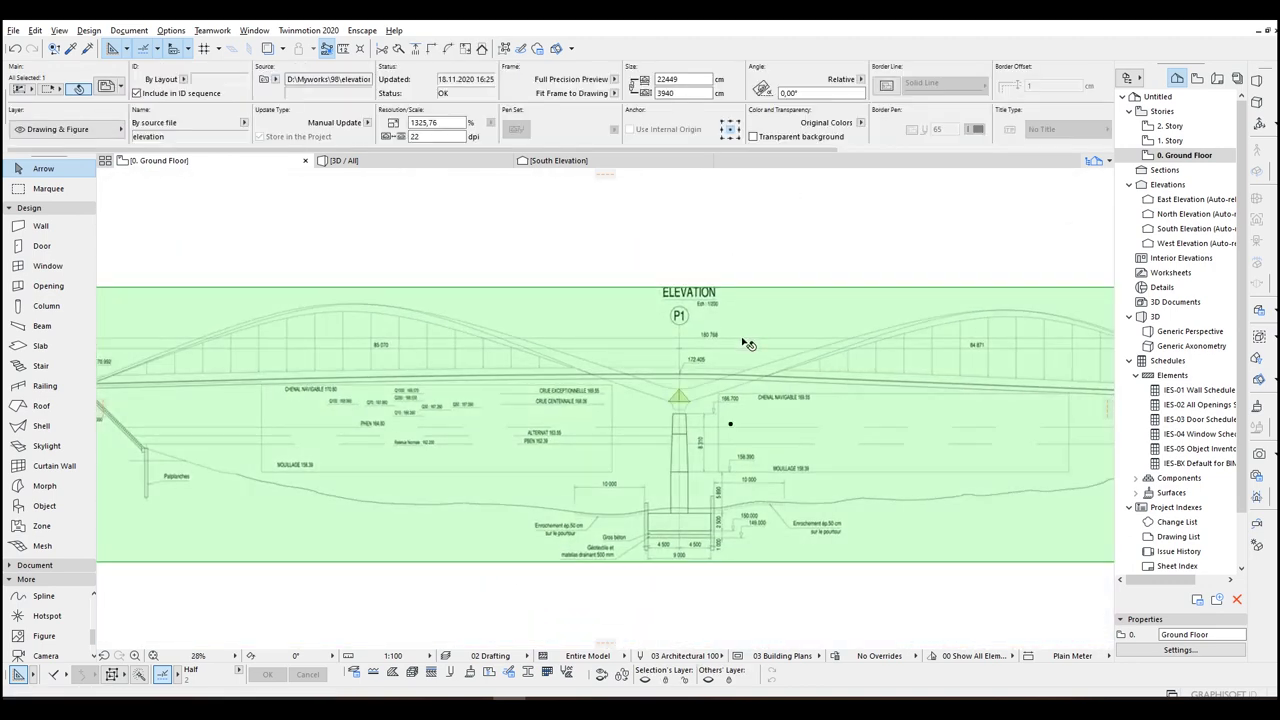
scroll(743, 343, "down", 4)
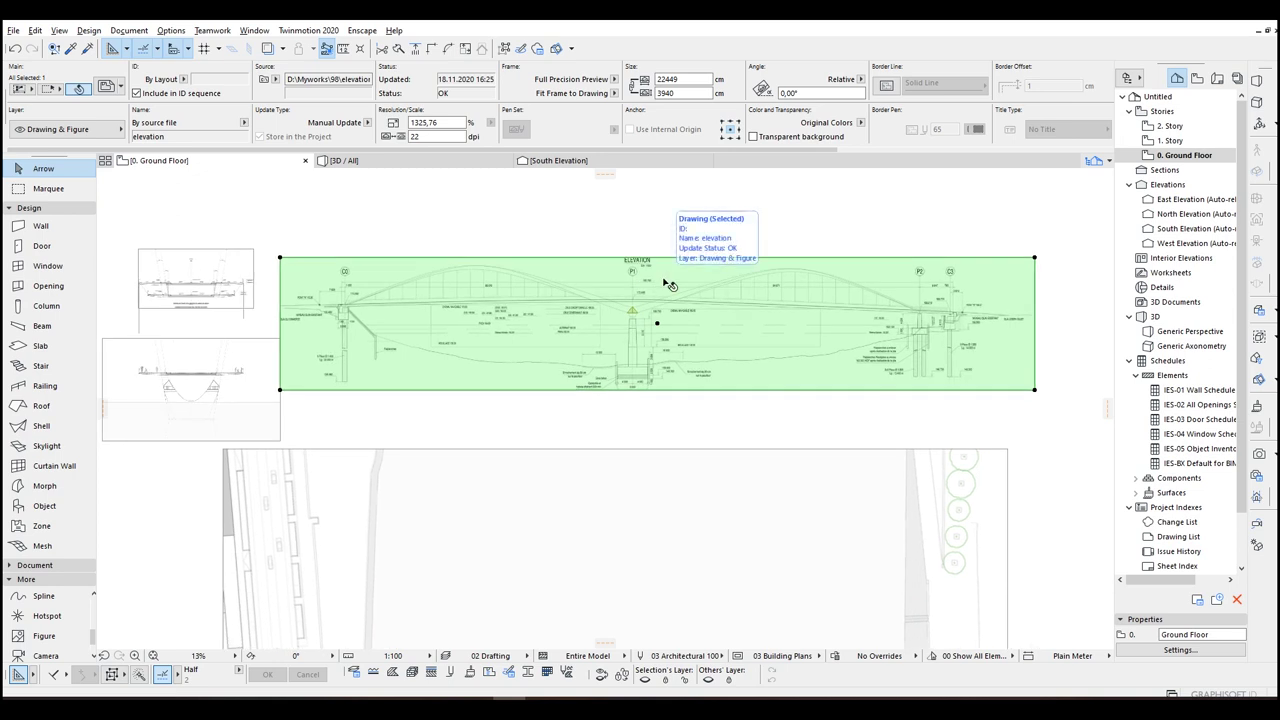
key("Escape")
middle_click_drag(575, 185, 606, 300)
scroll(604, 303, "up", 5)
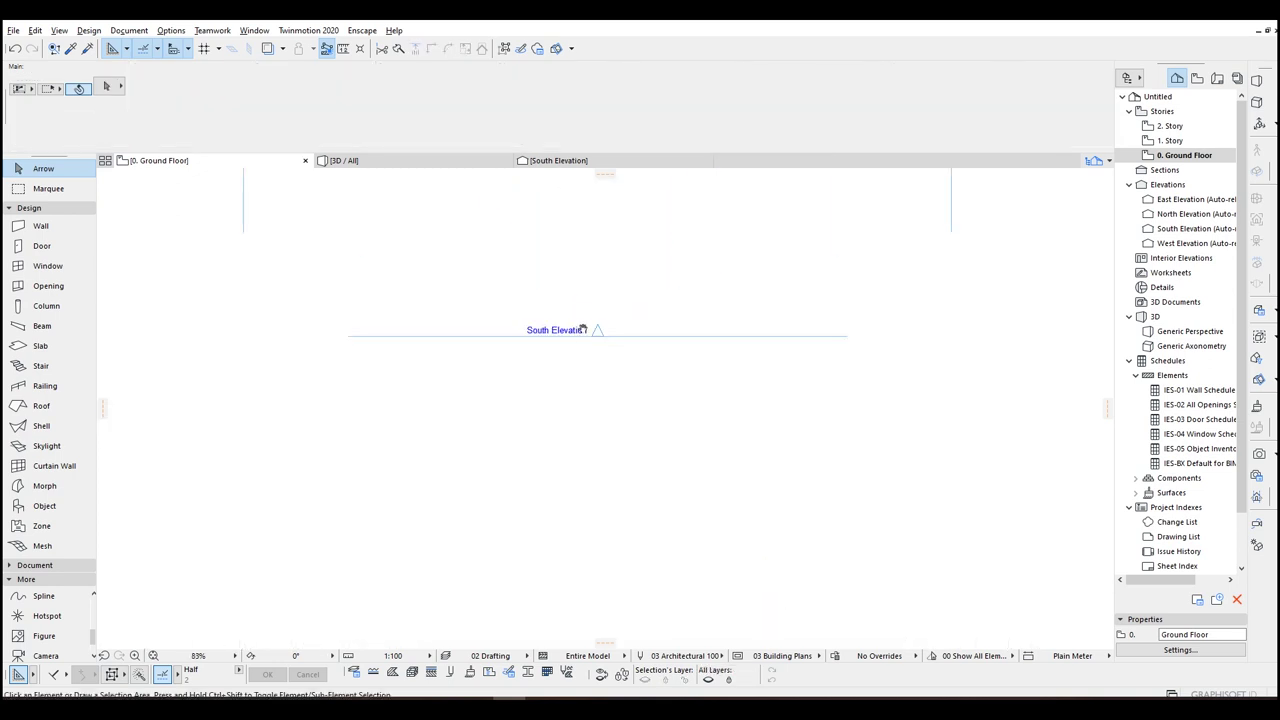
left_click(1187, 231)
double_click(1188, 232)
key("ctrl+v")
left_click(706, 322)
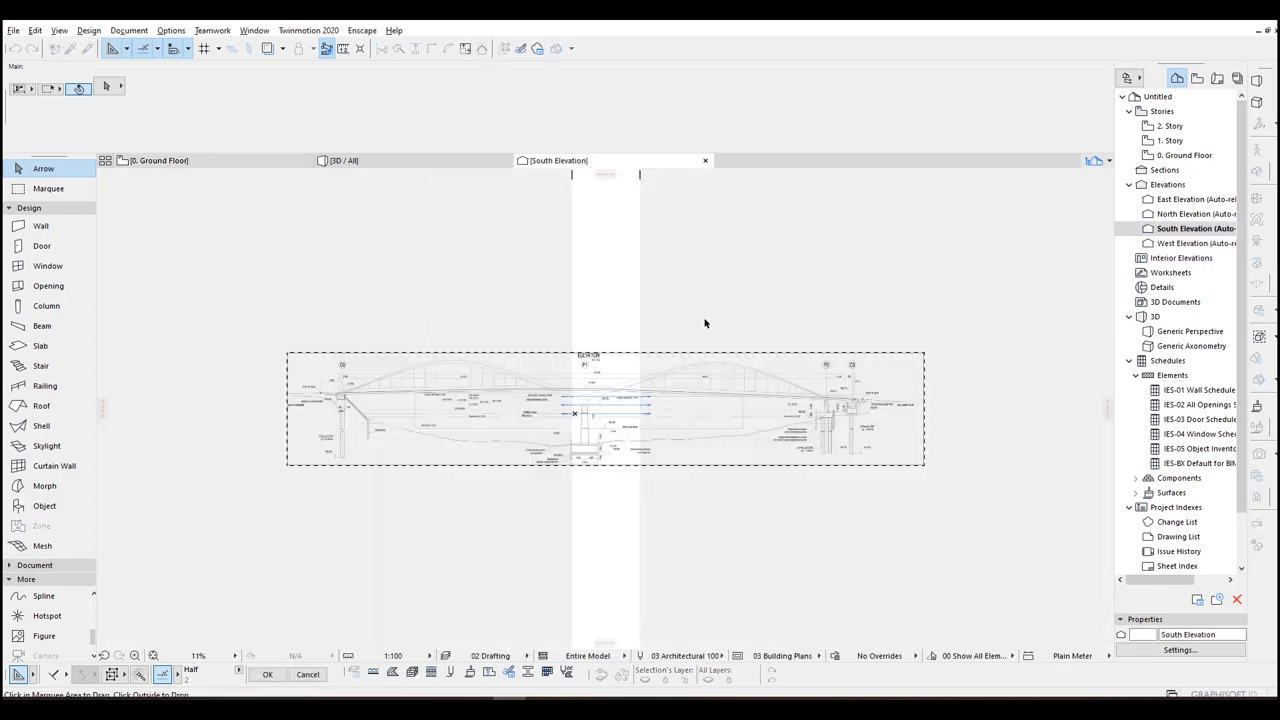
Step: Position the pasted elevation drawing so the head of pier P1 lines up with the lowest story level line, and deselect it
scroll(651, 422, "up", 6)
left_click_drag(500, 314, 556, 370)
left_click(686, 217)
scroll(478, 416, "up", 3)
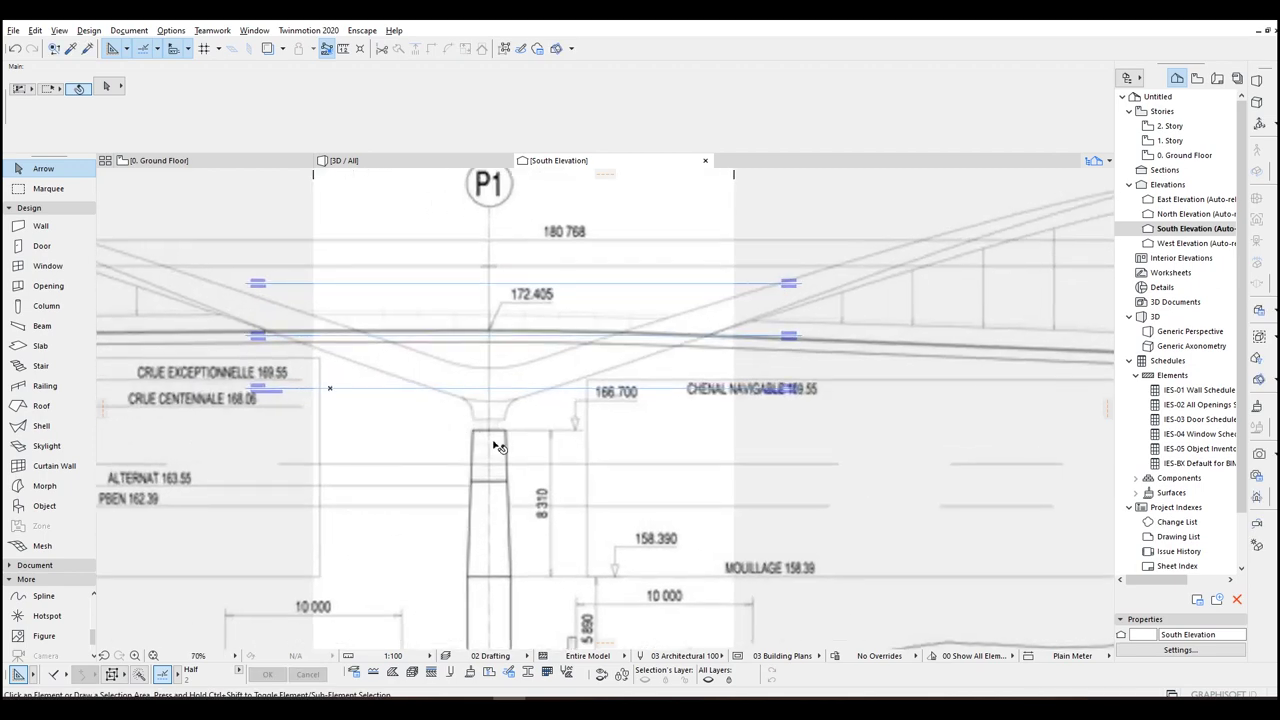
left_click(455, 427)
middle_click_drag(455, 427, 587, 438)
mouse_move(624, 352)
middle_mouse_down()
mouse_move(634, 337)
mouse_move(567, 433)
middle_mouse_up()
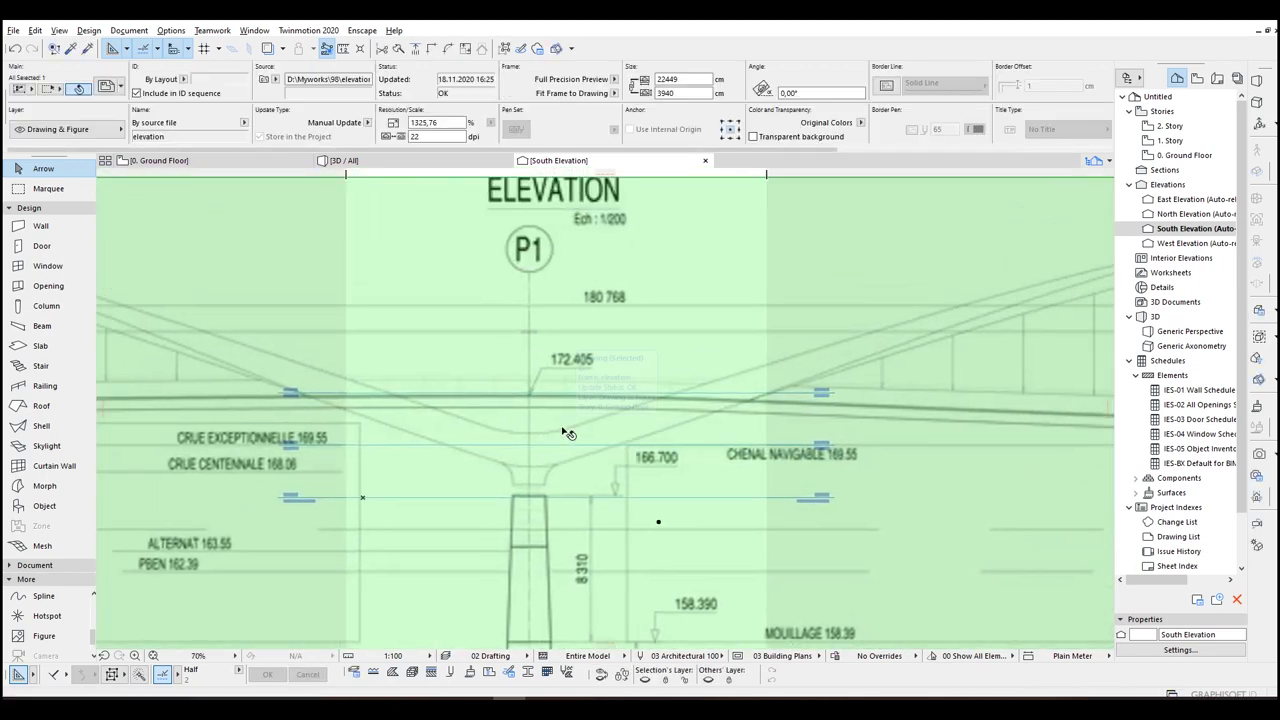
key("Escape")
scroll(536, 437, "down", 1)
scroll(490, 448, "up", 2)
scroll(544, 409, "down", 4)
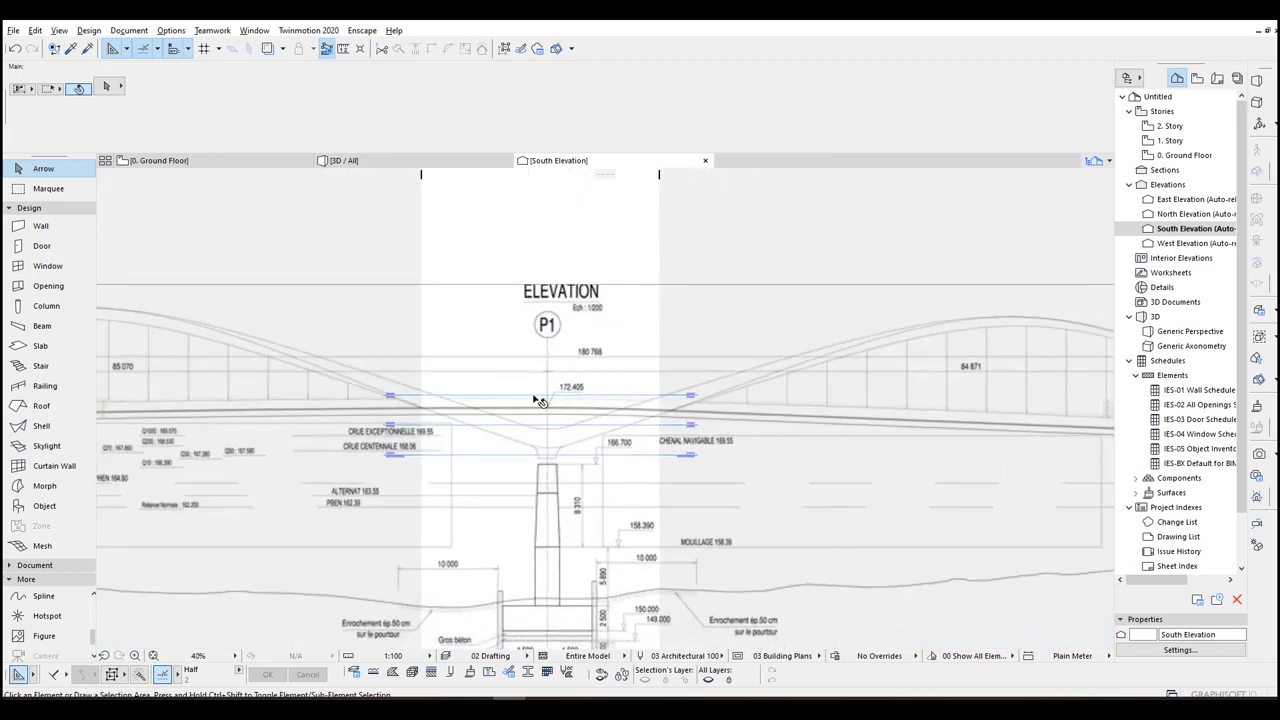
Step: On the Ground Floor plan, move the merged triangular morph so its apex sits at the South Elevation marker
key("F2")
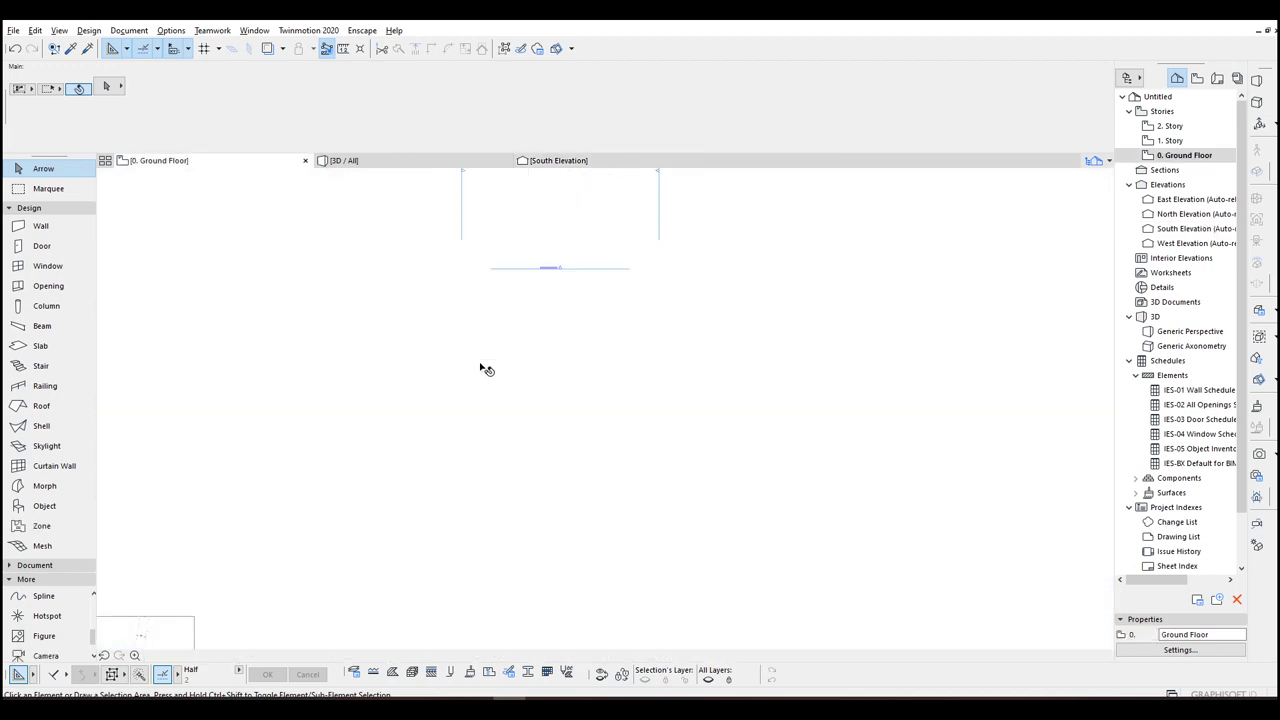
middle_click_drag(597, 523, 498, 238)
scroll(498, 238, "down", 3)
left_click_drag(580, 395, 703, 477)
key("Escape")
middle_click_drag(670, 443, 664, 511)
scroll(649, 515, "up", 2)
left_click(620, 505)
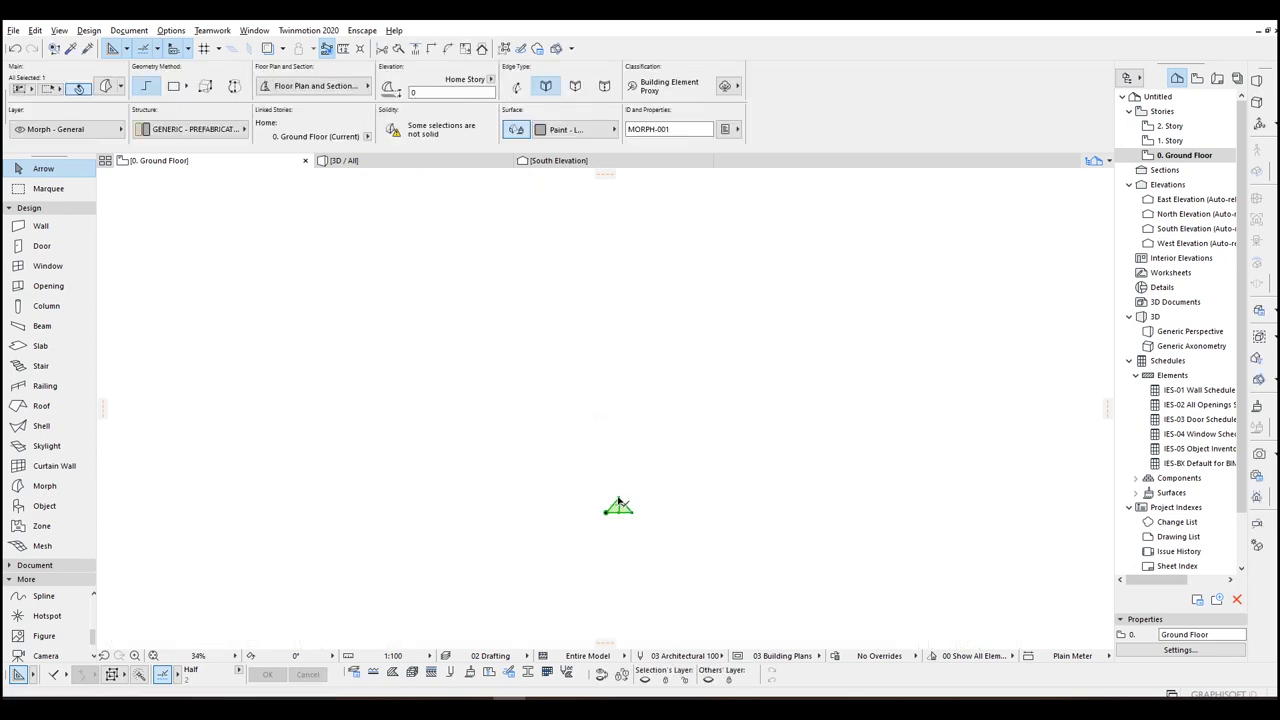
scroll(564, 401, "up", 2)
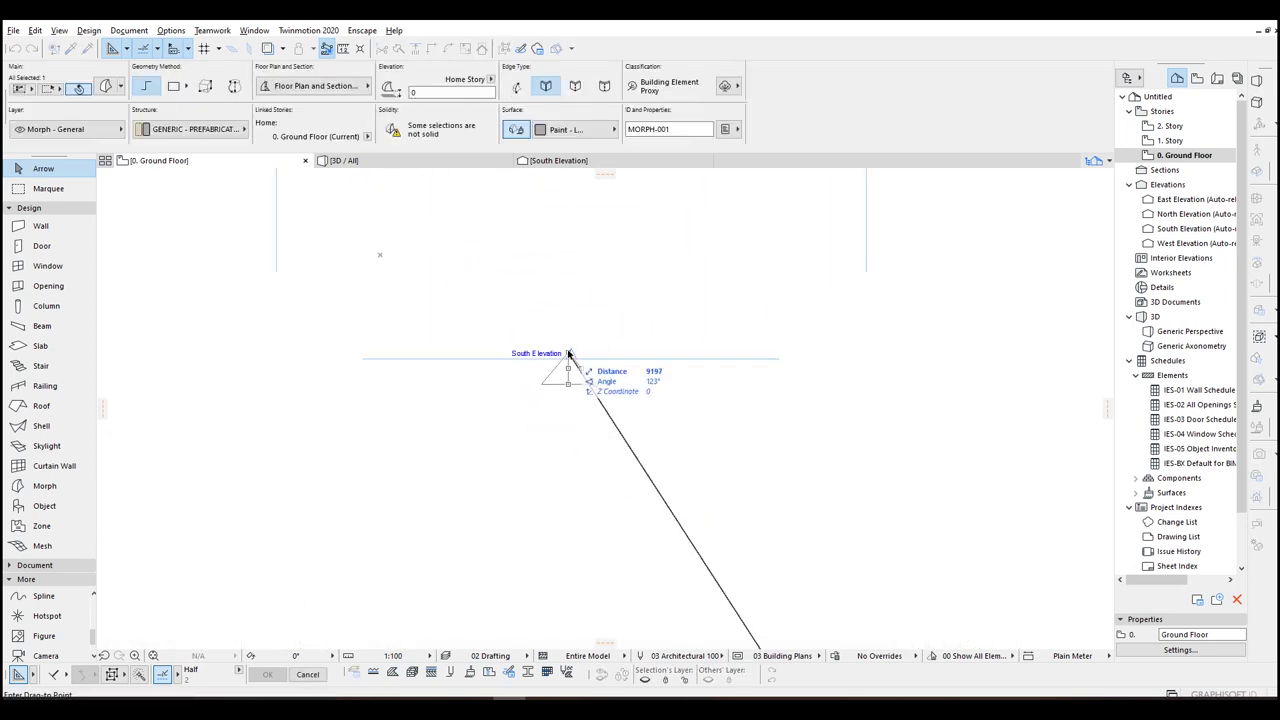
left_click(571, 358)
Step: Move the triangular morph straight up from the South Elevation marker to midway between the West and East Elevation markers
middle_click_drag(608, 390, 590, 524)
key("ctrl+d")
left_click(563, 510)
left_click(567, 233)
middle_click_drag(567, 235, 557, 374)
scroll(560, 362, "up", 3)
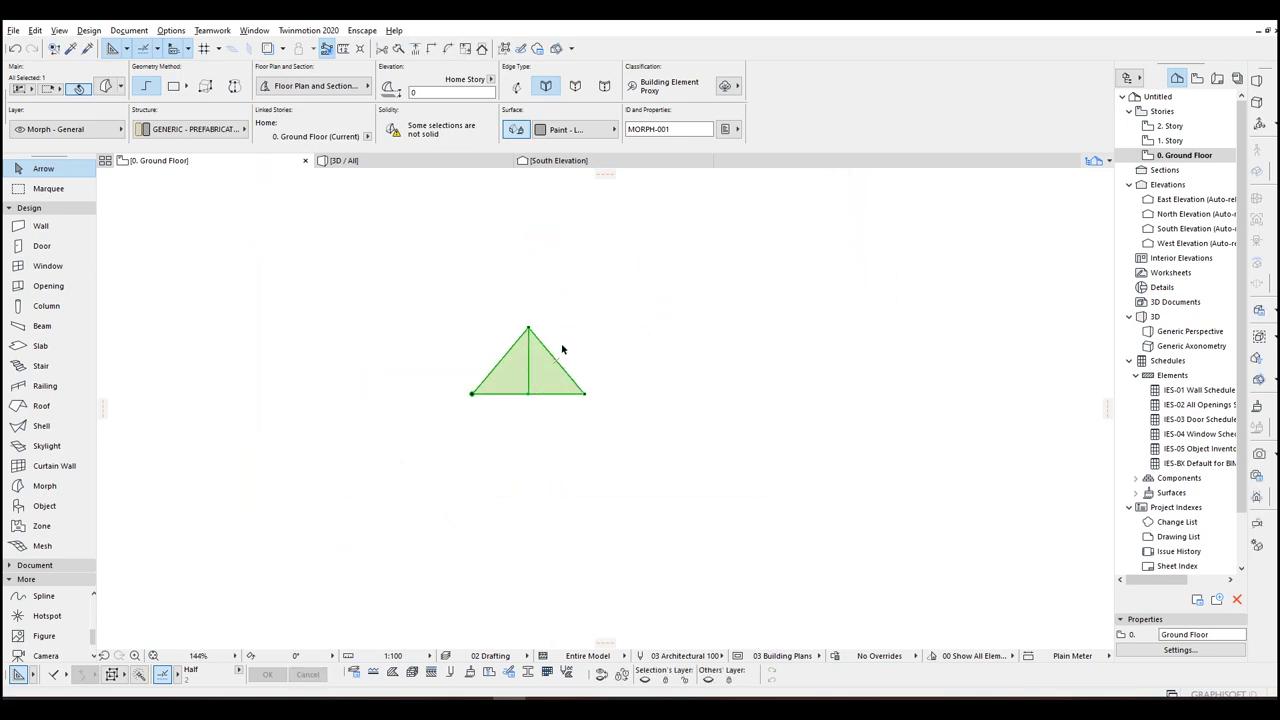
Step: In the 3D view, rotate the triangular morph about its base edge so it stands upright
key("F3")
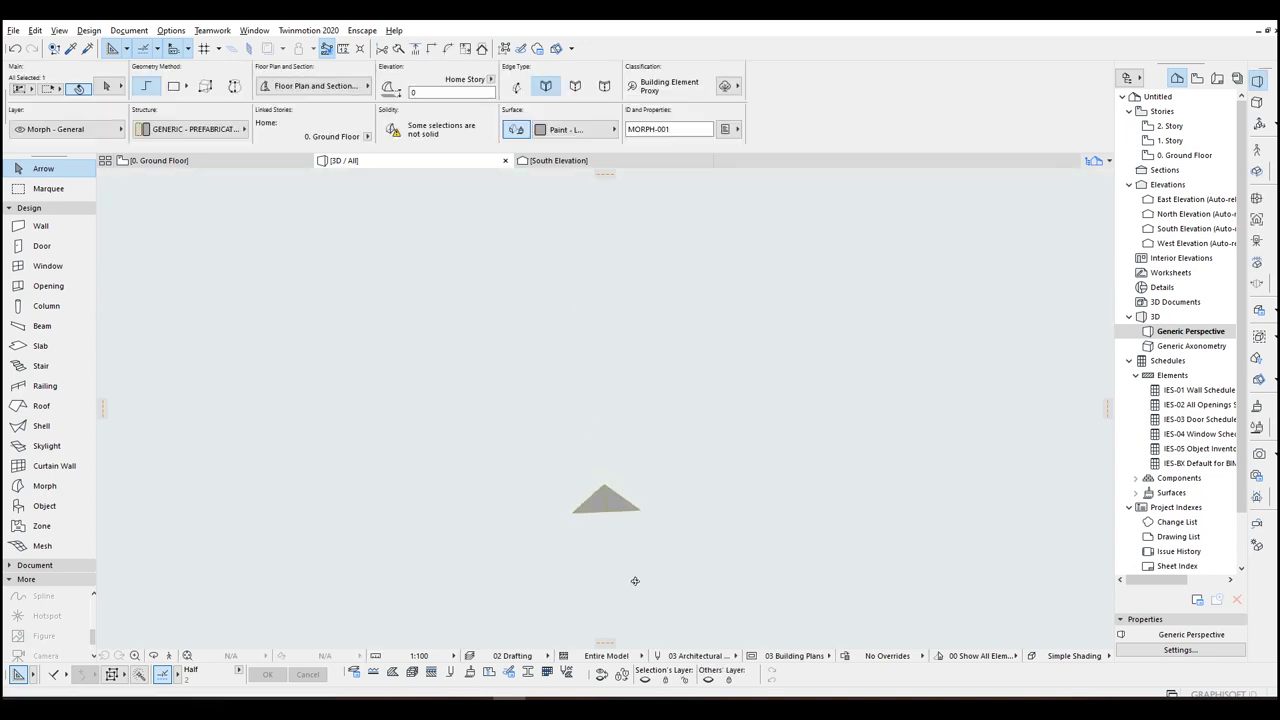
key("ctrl+e")
middle_click_drag(680, 512, 548, 503, "shift")
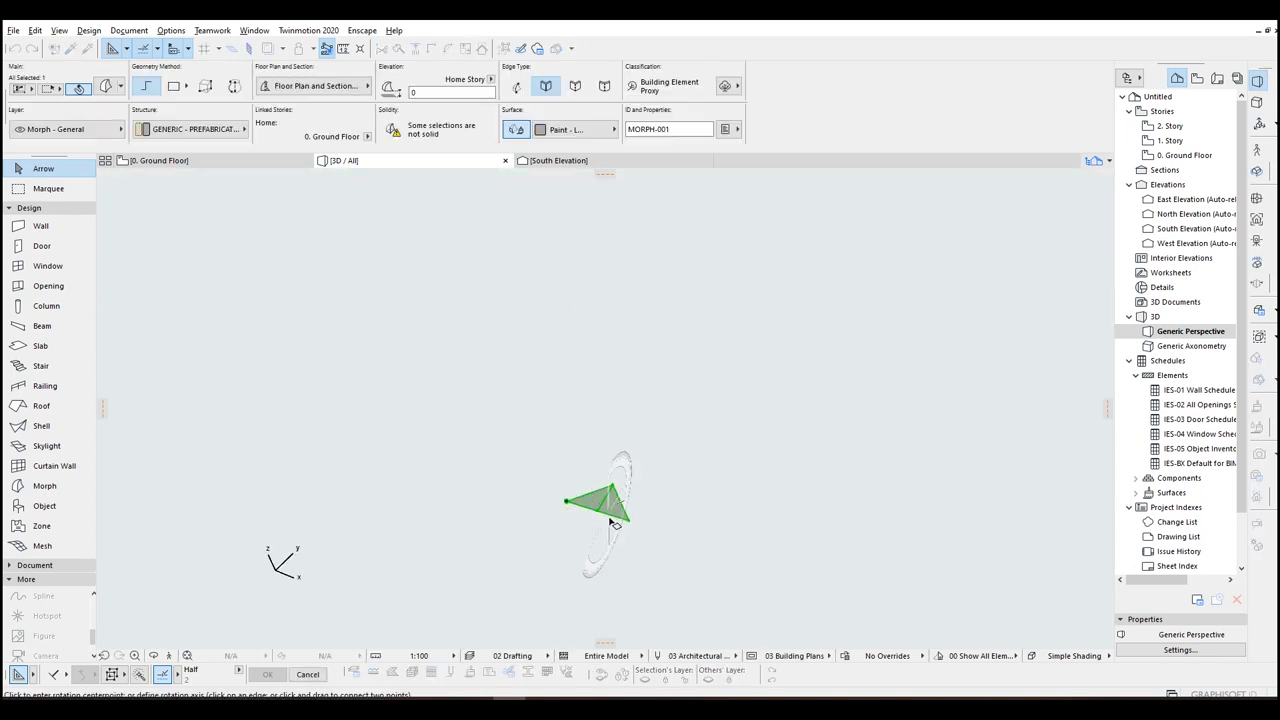
left_click(630, 521)
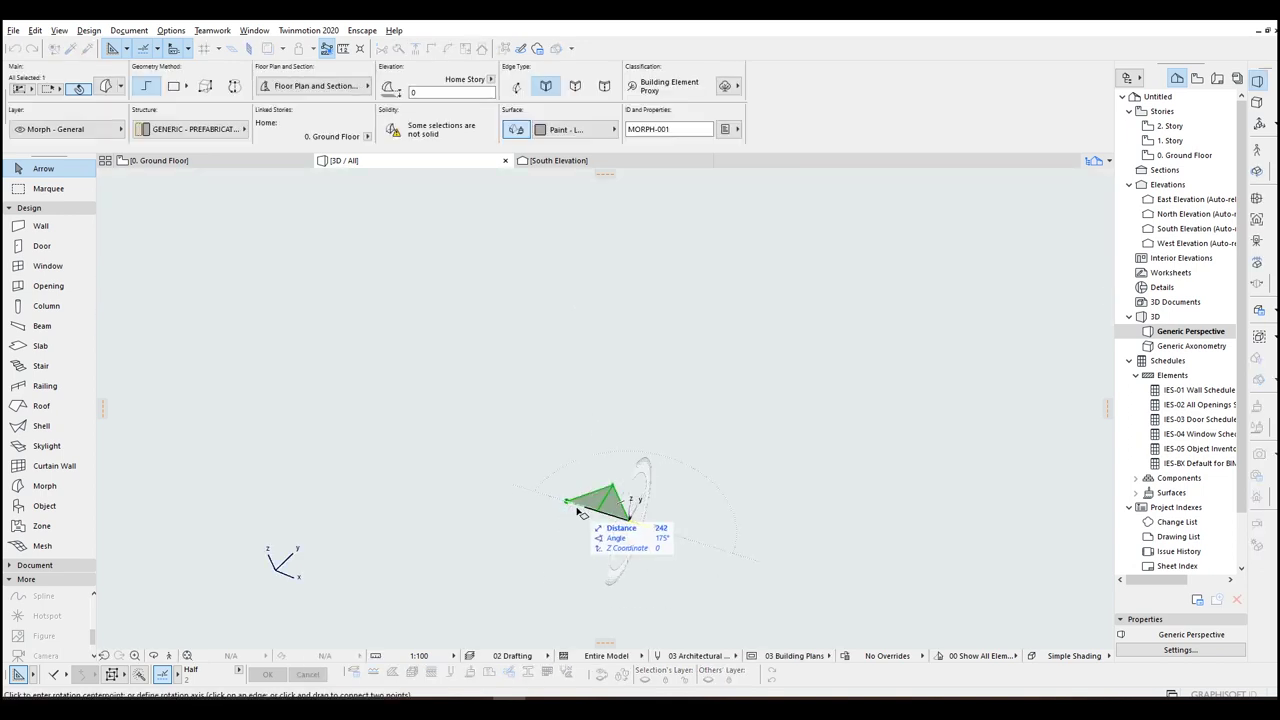
left_click(468, 474)
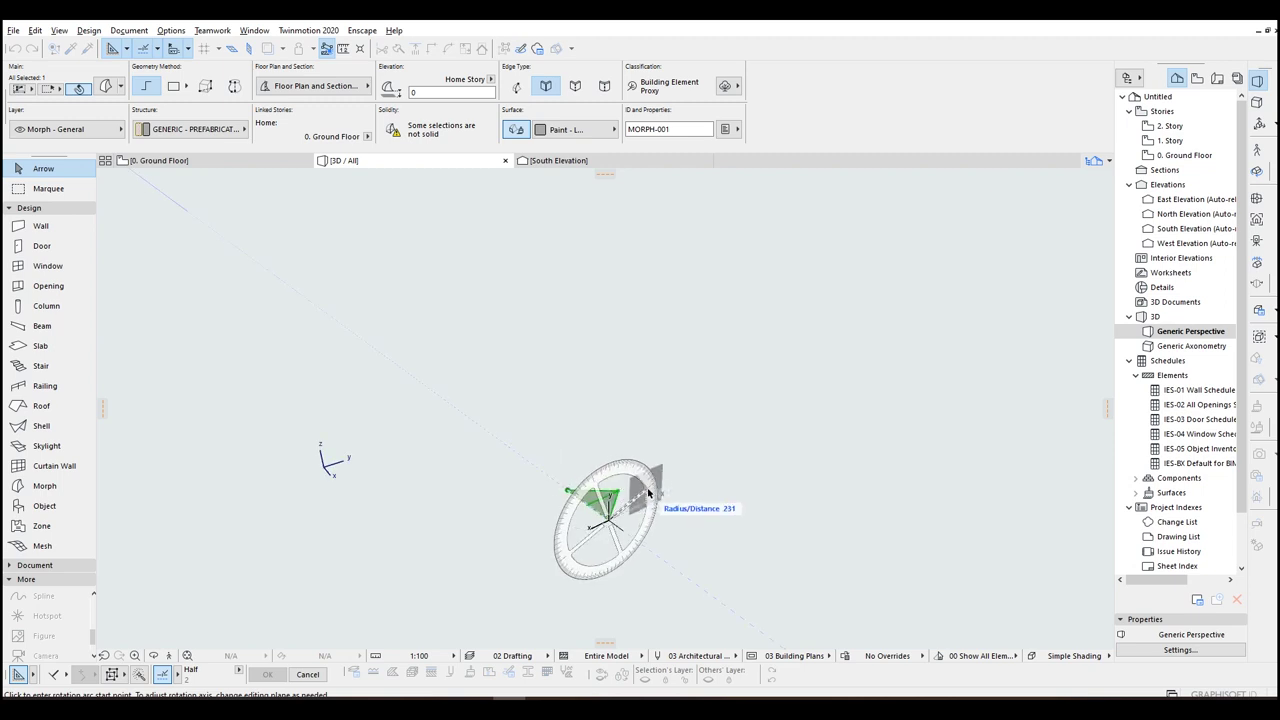
left_click(748, 458)
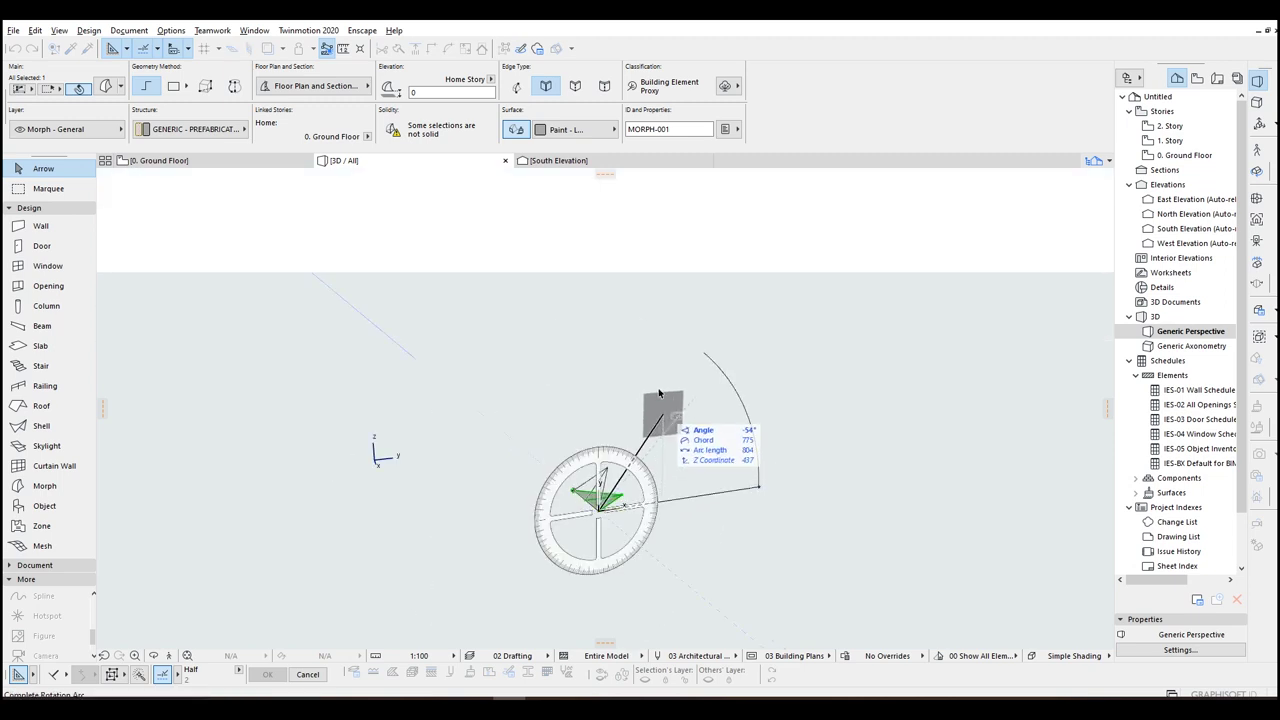
left_click(598, 330)
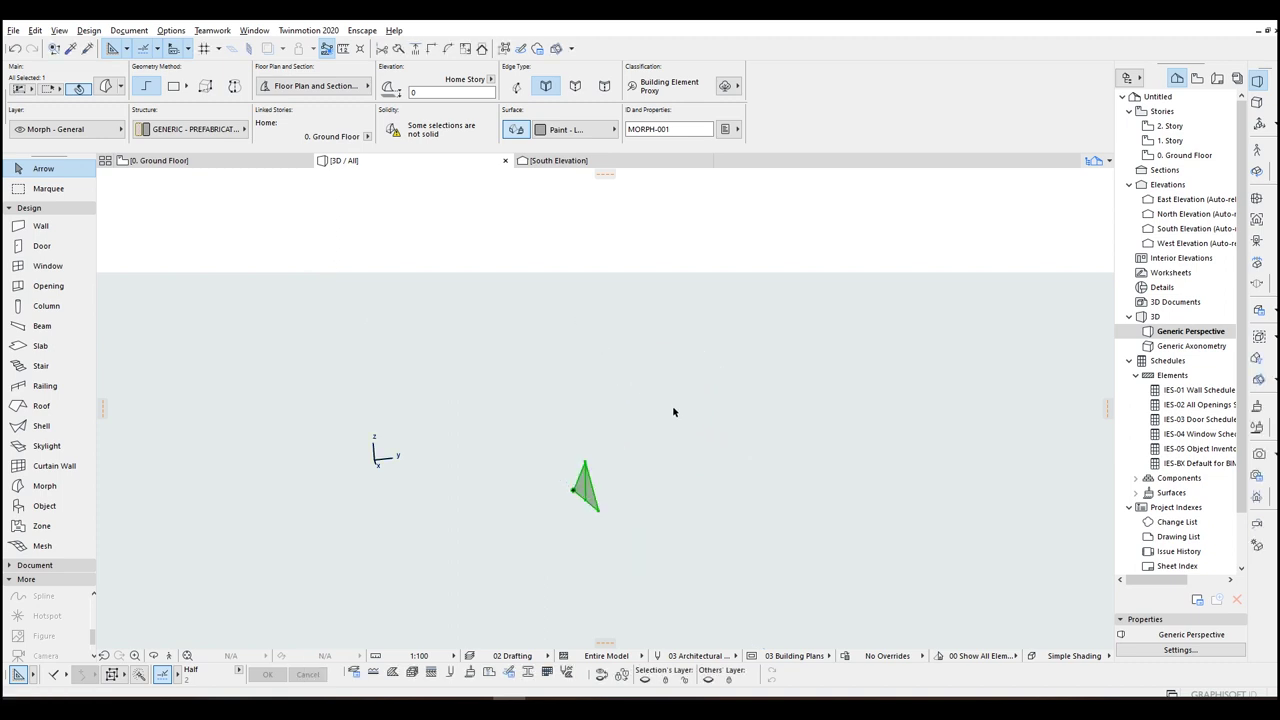
Step: On the Ground Floor plan, rotate the upright morph 90° about its end point so it runs perpendicular to the South Elevation, and deselect it
key("F2")
scroll(571, 398, "down", 6)
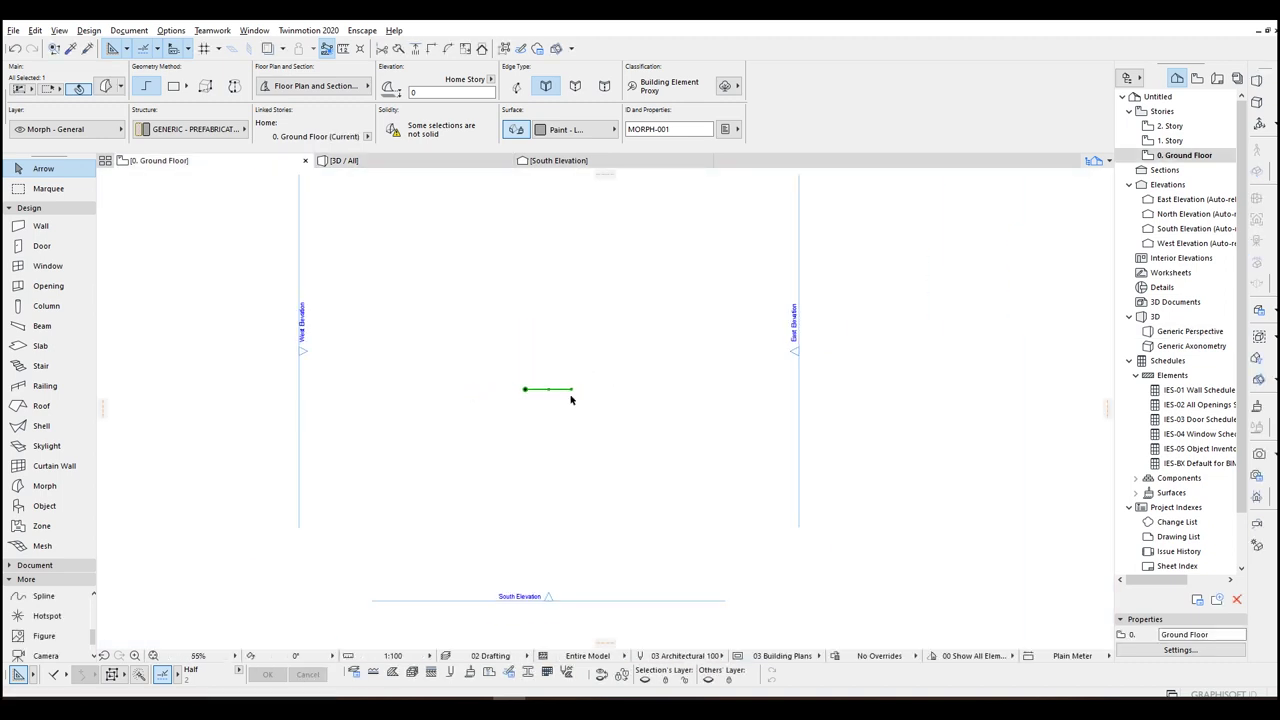
scroll(541, 390, "up", 5)
key("ctrl+e")
left_click(570, 386)
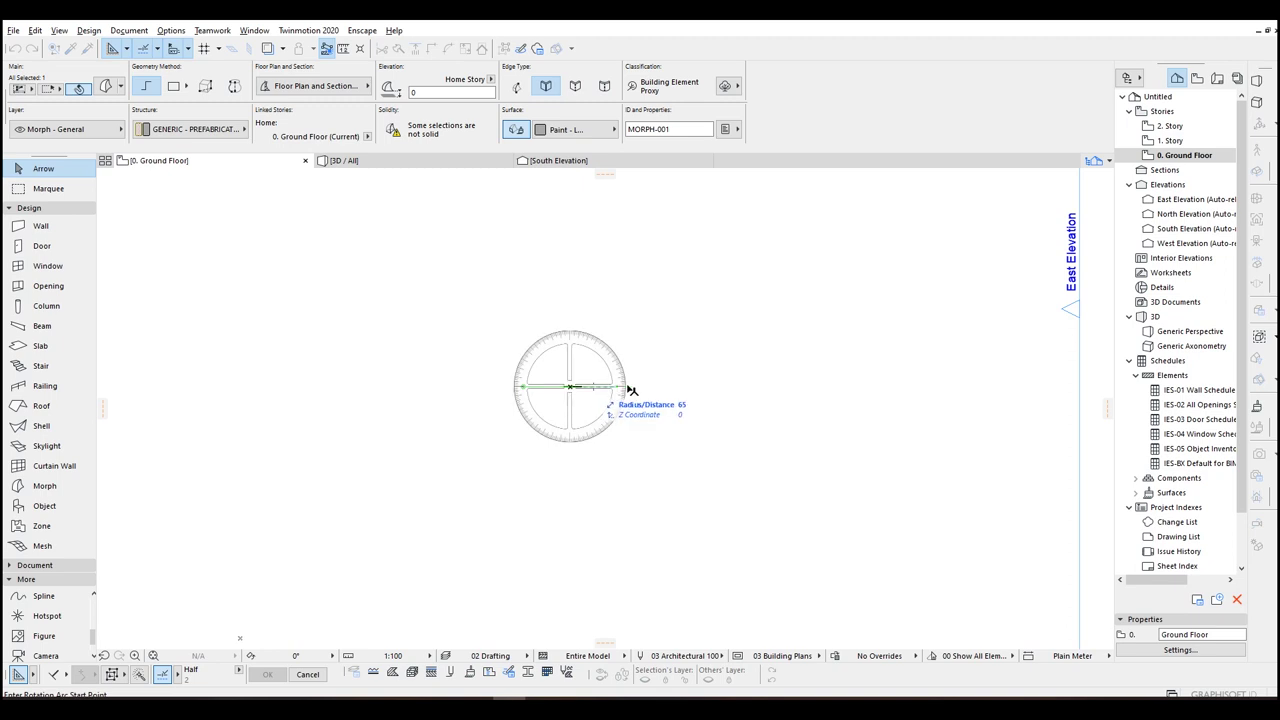
left_click(662, 387)
left_click(574, 502)
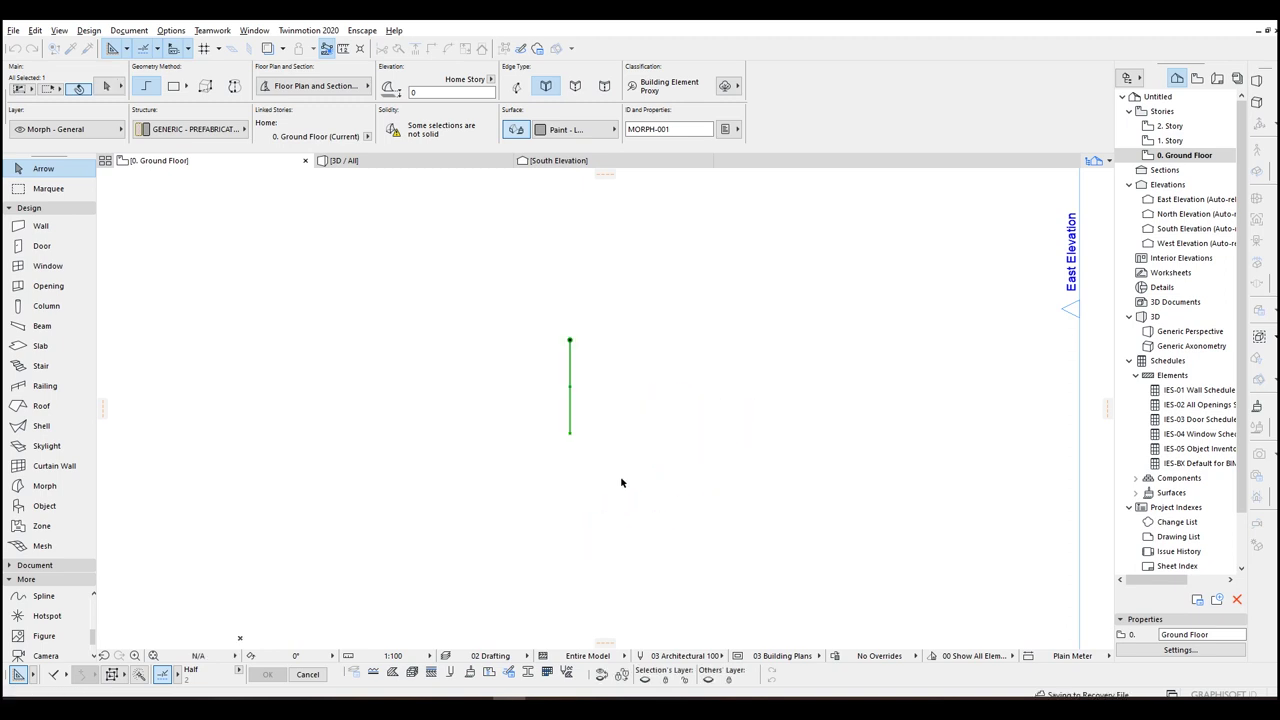
left_click(646, 429)
scroll(646, 410, "down", 3)
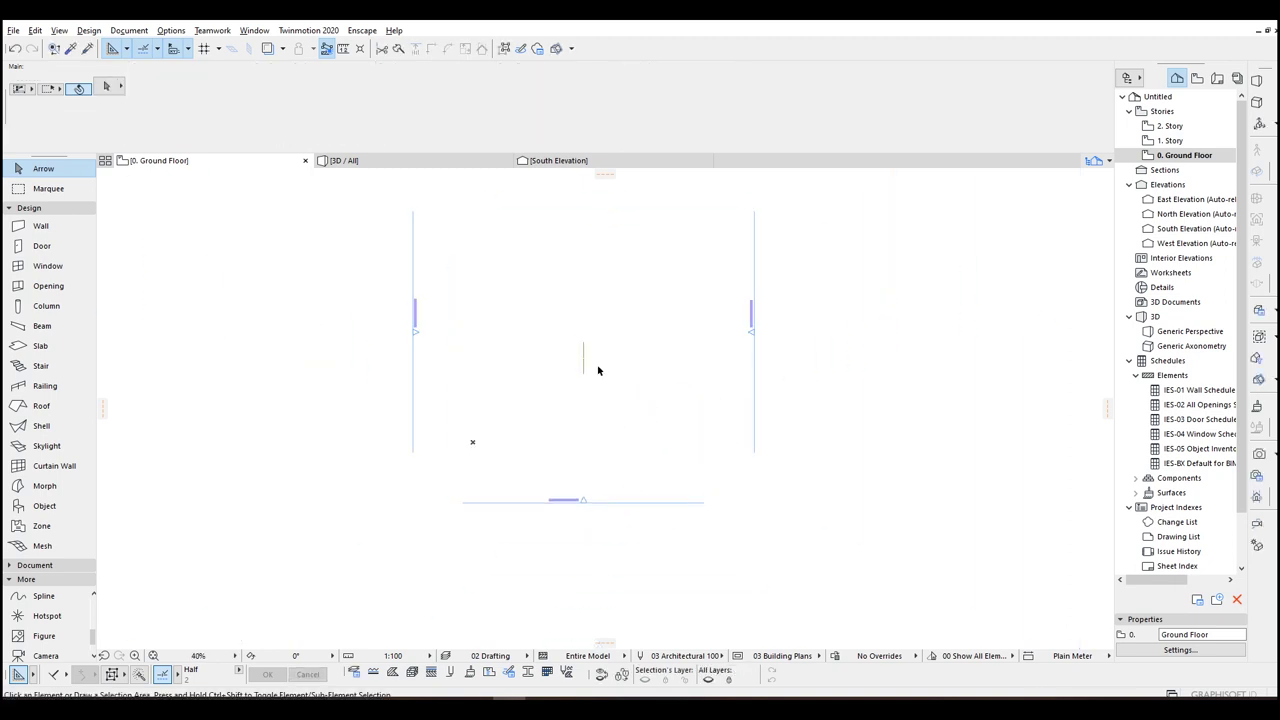
Step: In the South Elevation view, move the elevation drawing so the axis of pier P1 lines up with the morph
left_click(550, 161)
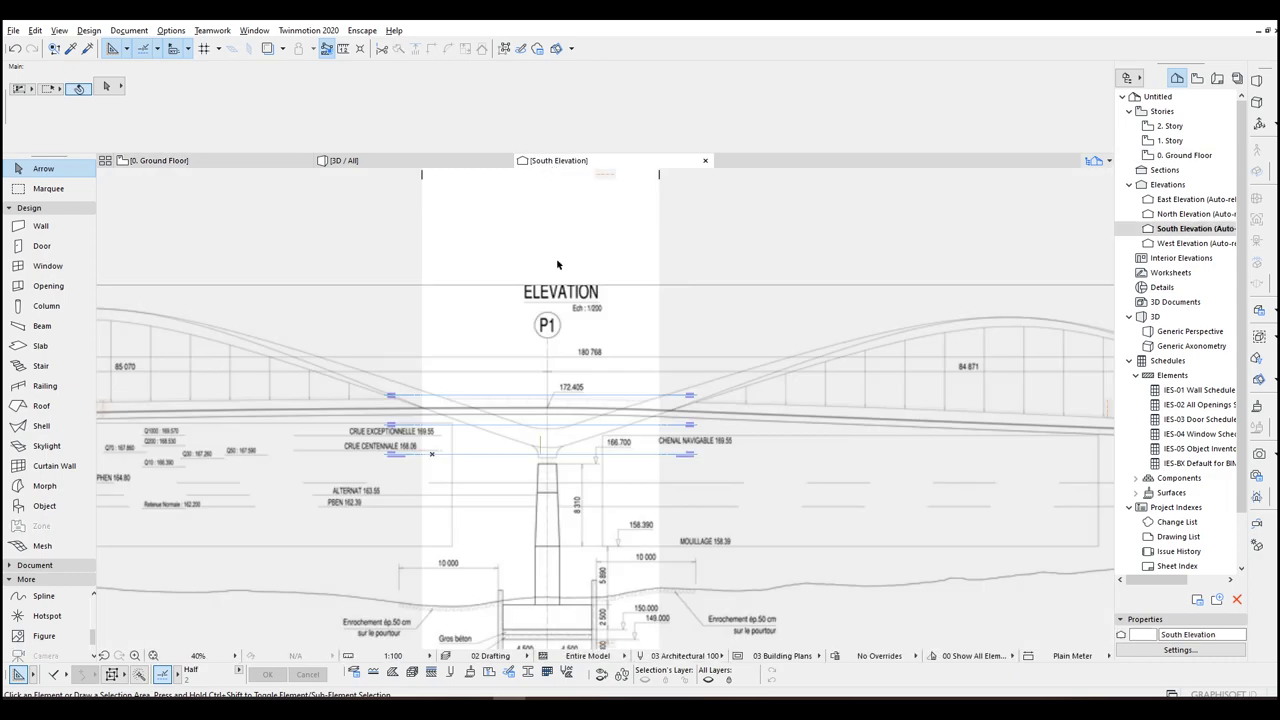
scroll(552, 420, "up", 5)
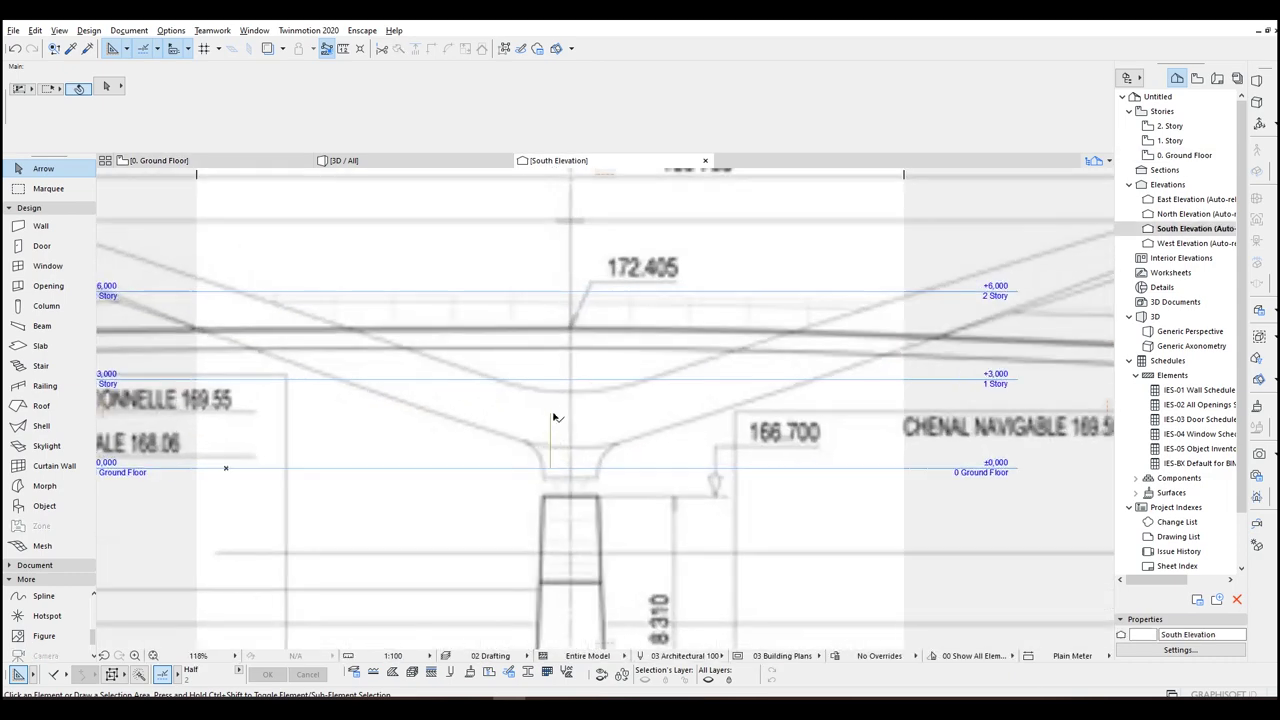
left_click(575, 418)
scroll(576, 418, "up", 4)
left_click(570, 351)
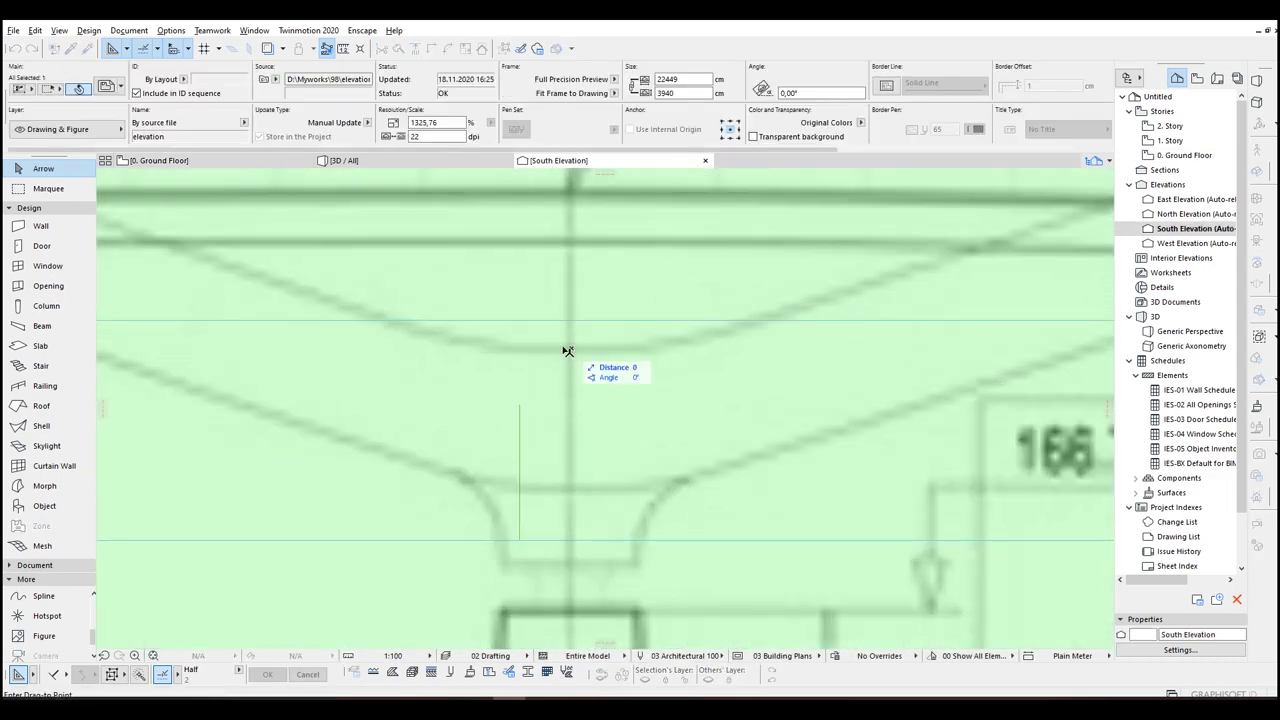
left_click(520, 406)
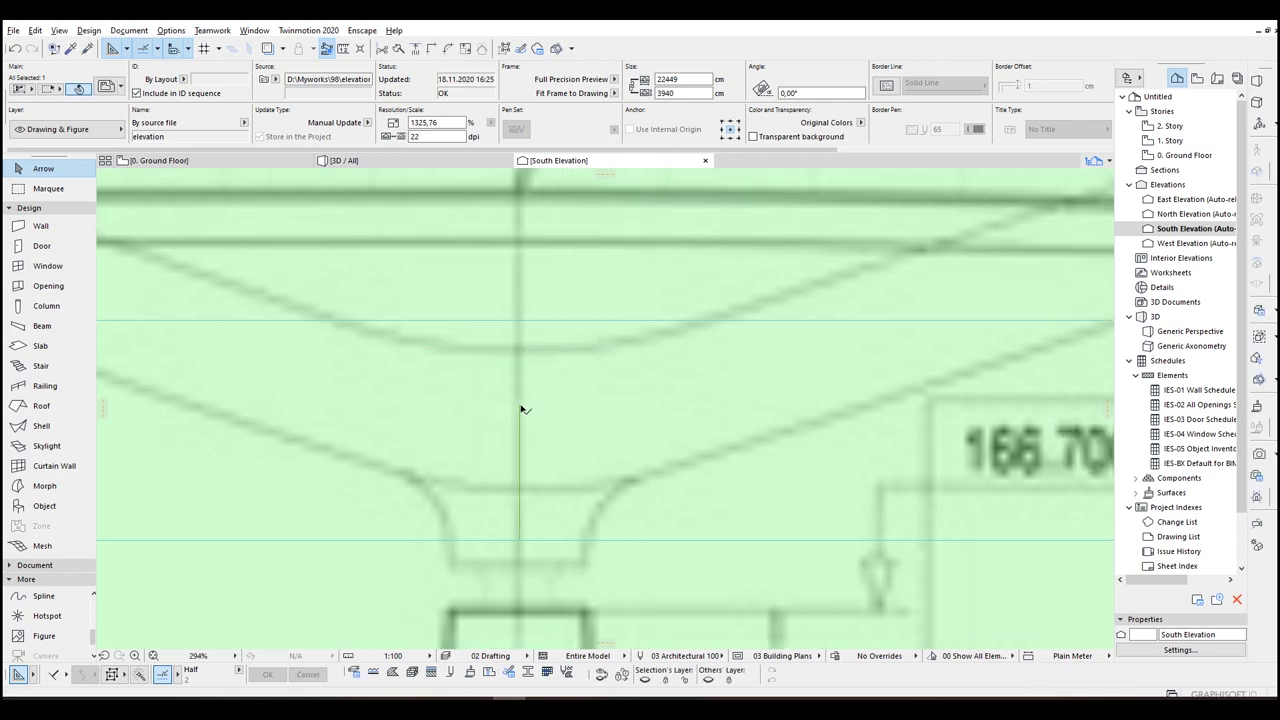
Step: Move the morph up along the P1 axis so its apex meets the arch's upper curve, and deselect it
left_click(520, 406)
key("ctrl+d")
left_click(520, 405)
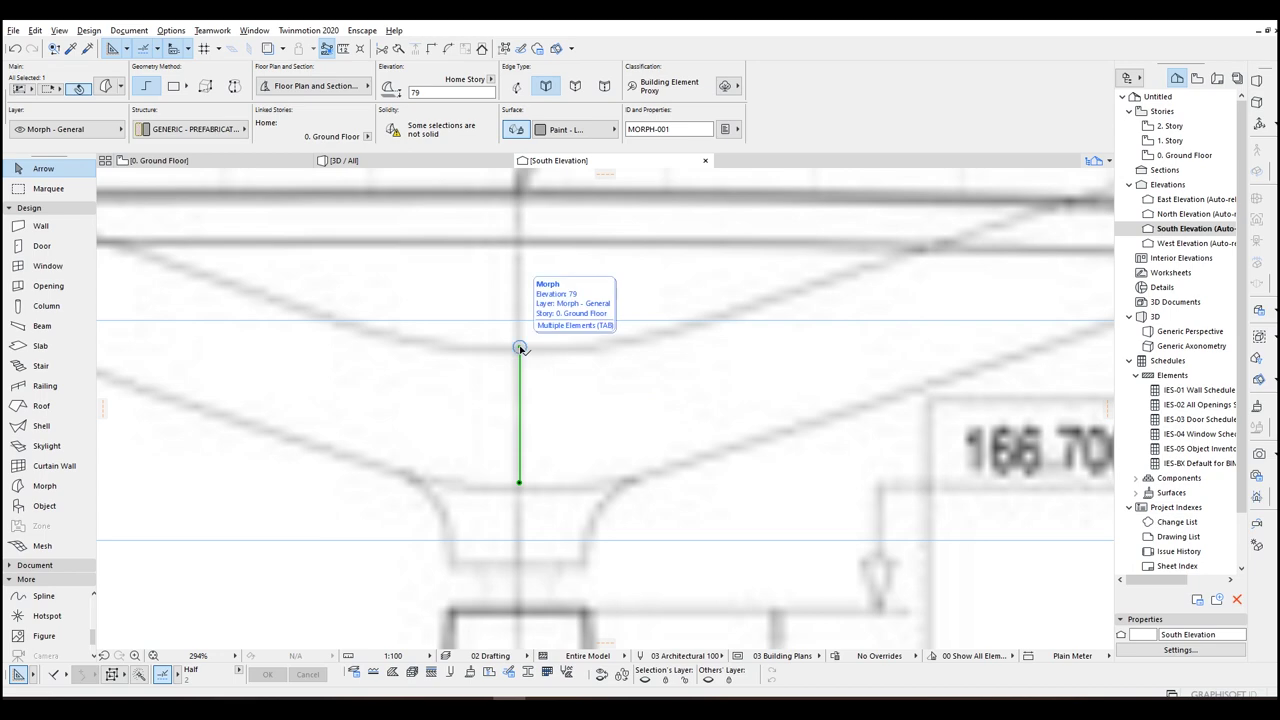
scroll(519, 350, "down", 10)
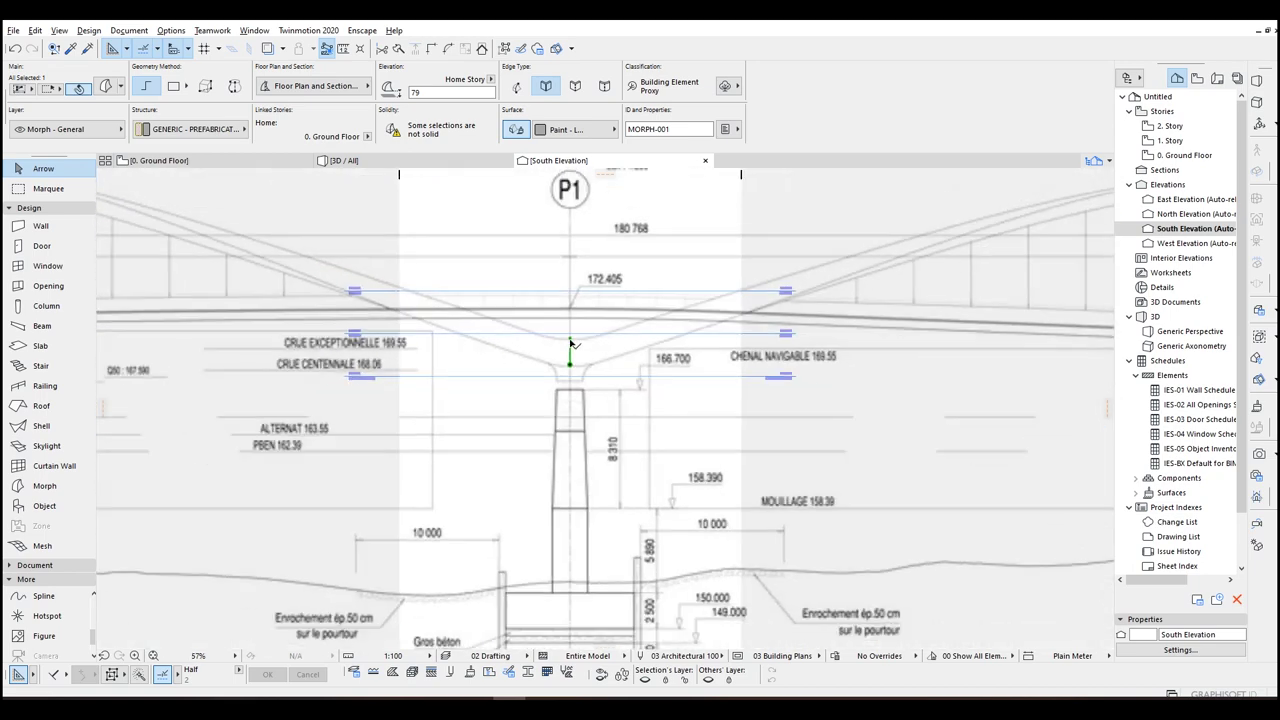
scroll(571, 341, "up", 3)
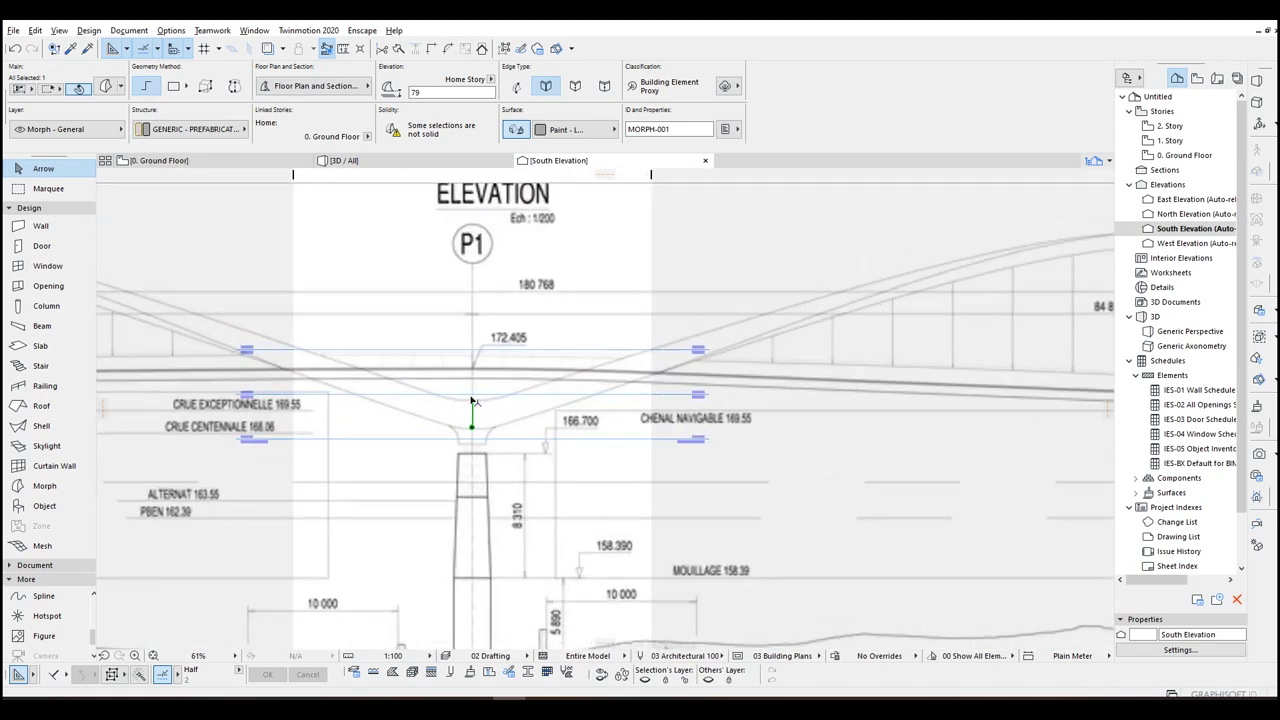
key("Escape")
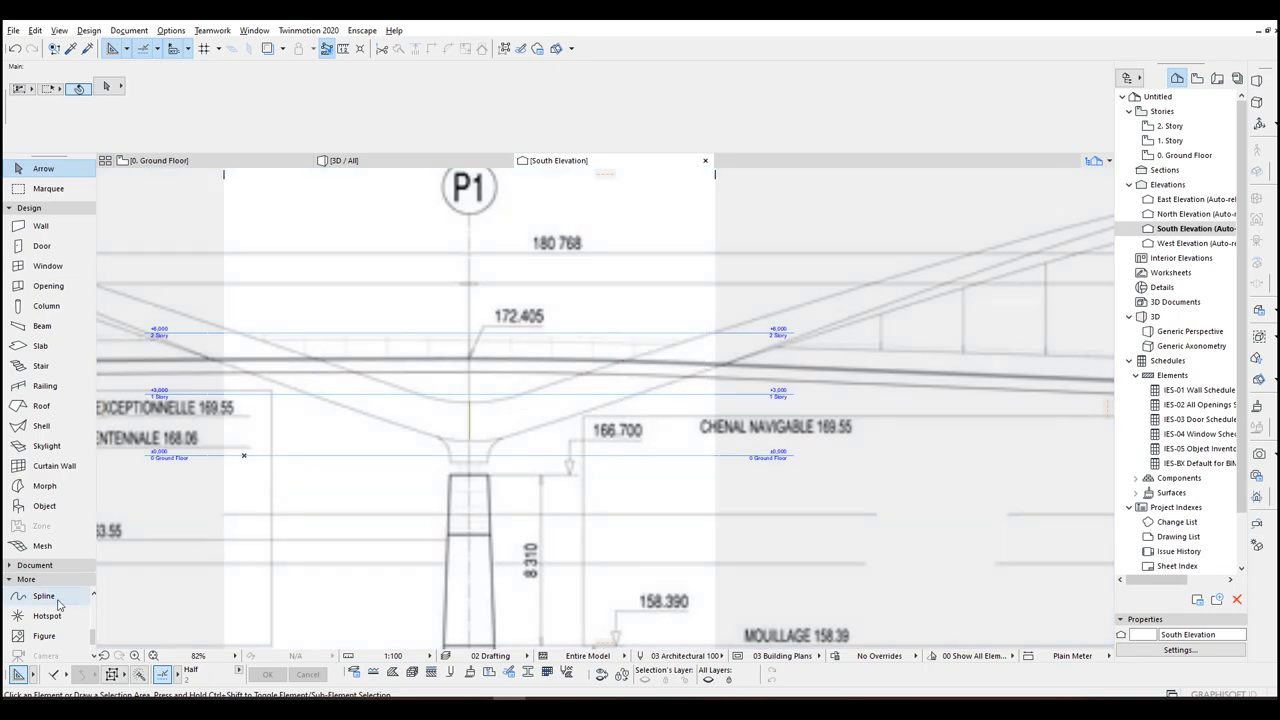
Step: Start a spline along the bridge arch at abutment C0, placing nodes at the first arch's crest and above the head of pier P1
left_click(43, 596)
scroll(584, 451, "down", 5)
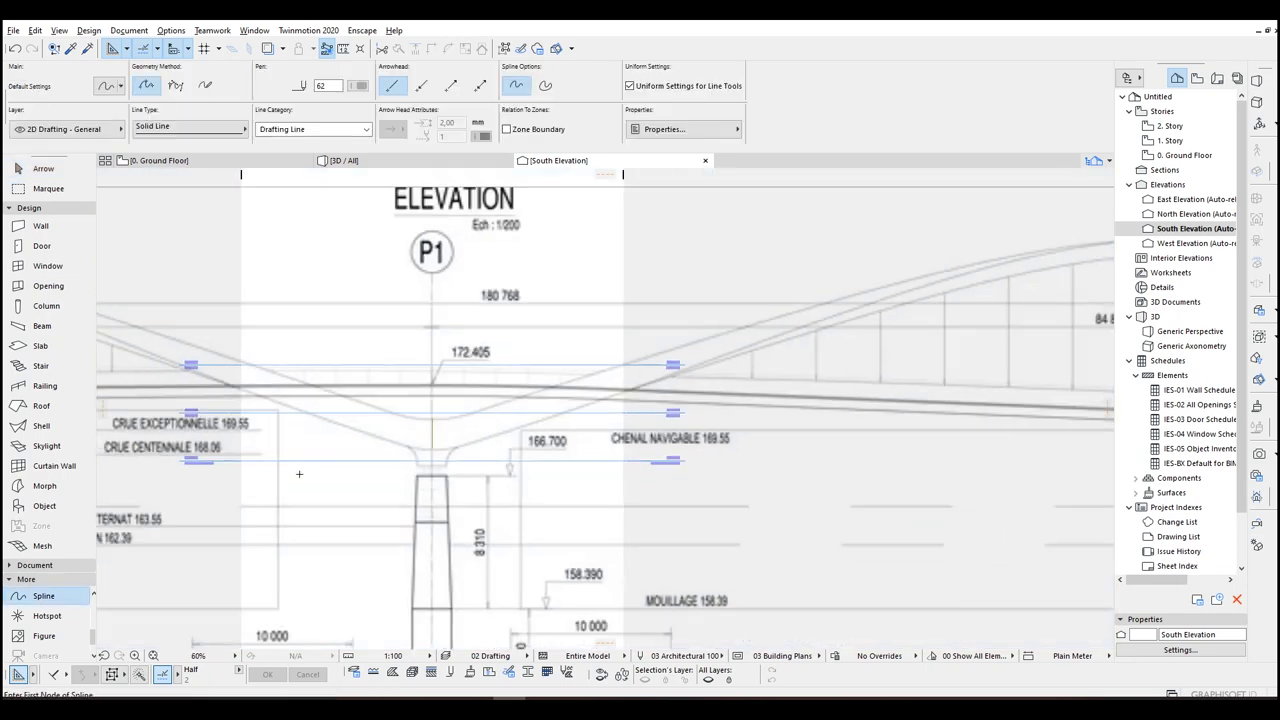
scroll(386, 453, "up", 7)
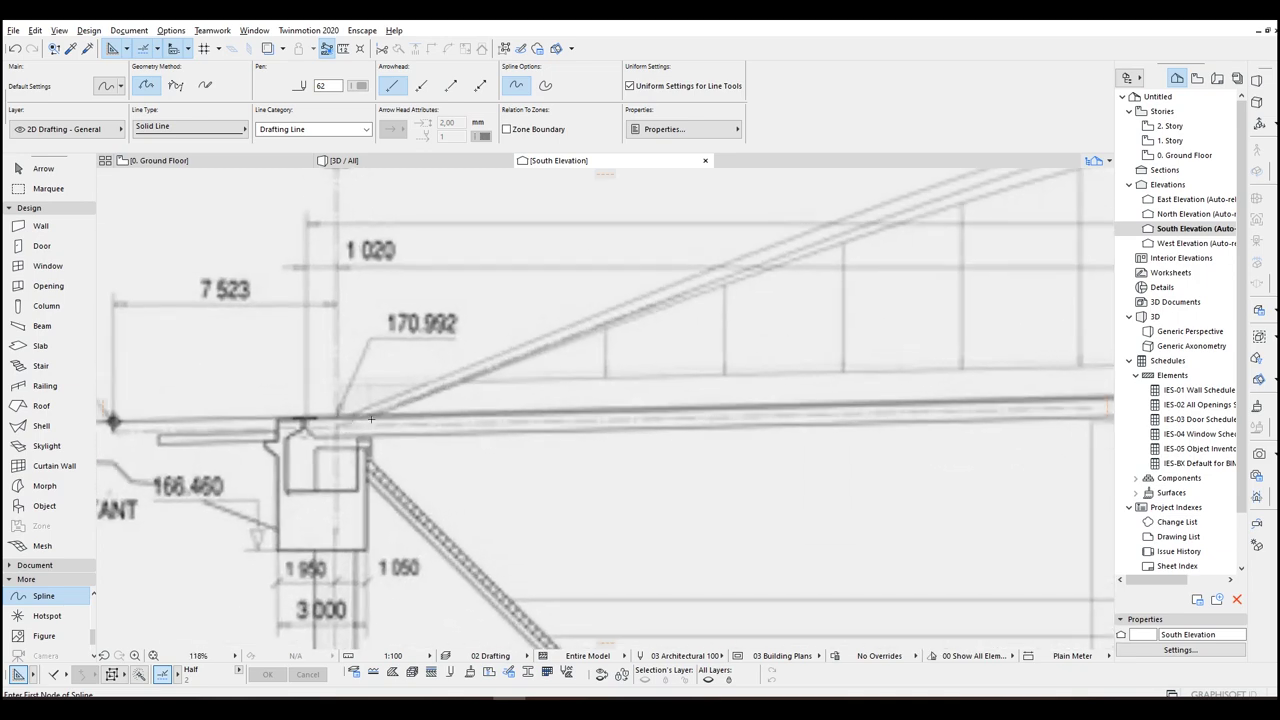
scroll(370, 419, "down", 5)
middle_click_drag(372, 368, 685, 367)
scroll(260, 402, "up", 6)
left_click(293, 427)
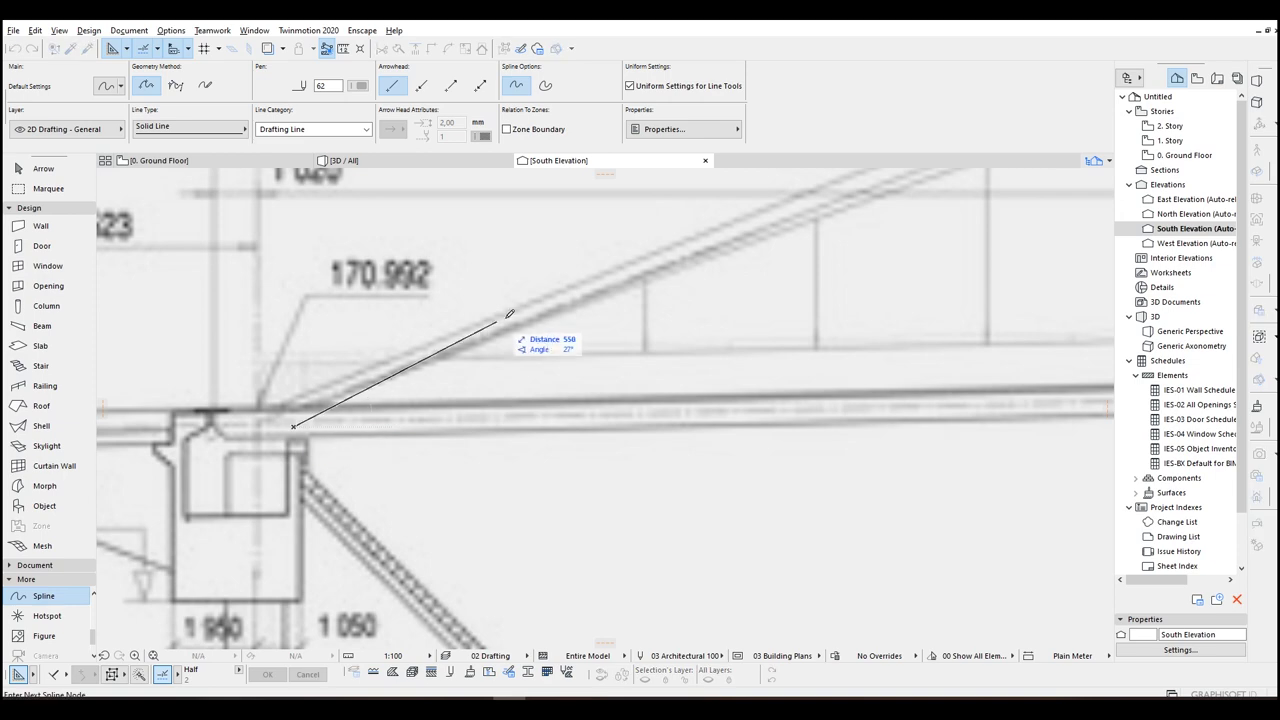
scroll(503, 317, "down", 6)
left_click(770, 280)
middle_click_drag(964, 354, 519, 283)
left_click(790, 343)
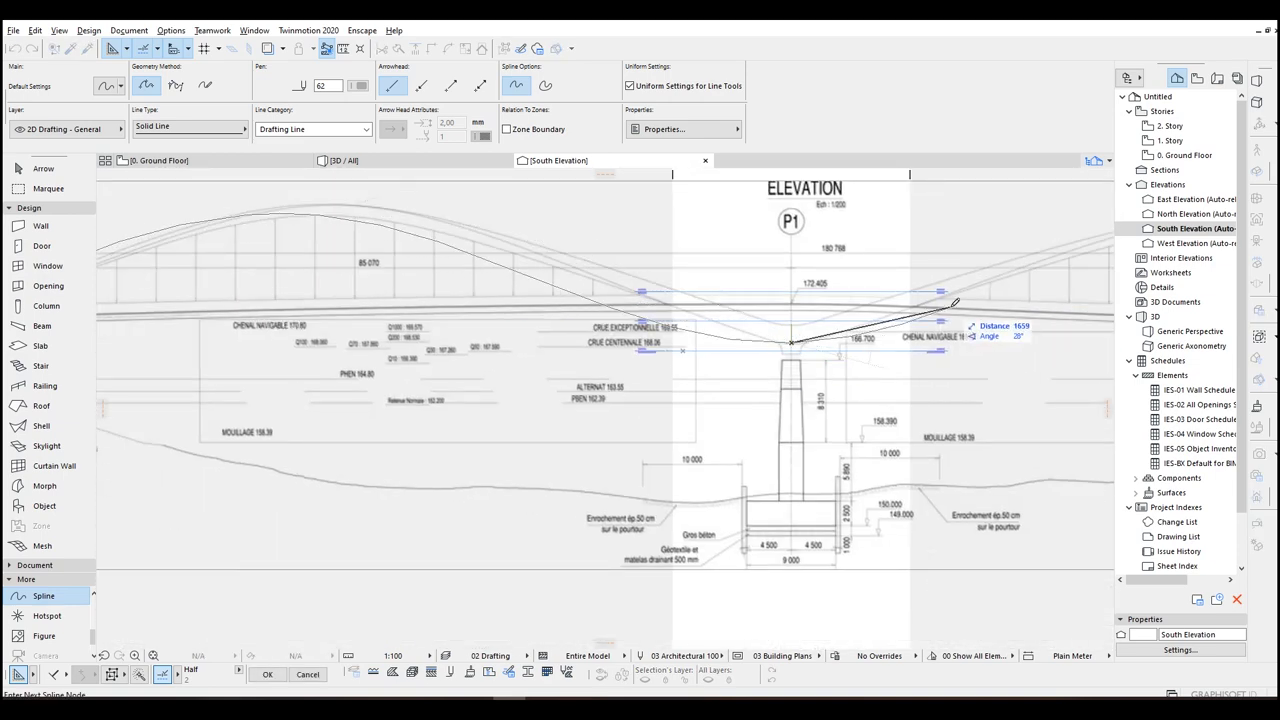
Step: Continue the spline with a node at the second arch's crest and finish it at pier P2
middle_click_drag(985, 295, 588, 345)
middle_click_drag(840, 280, 549, 306)
left_click(563, 293)
scroll(565, 302, "down", 4)
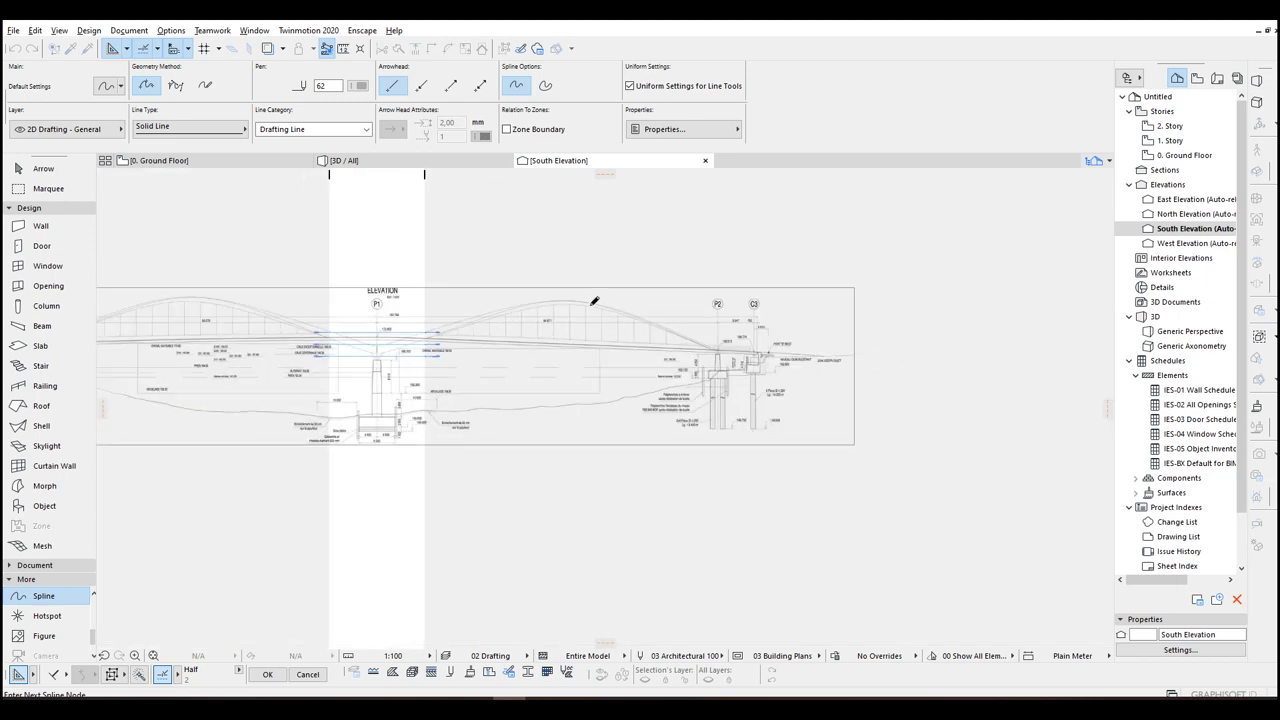
scroll(540, 294, "up", 3)
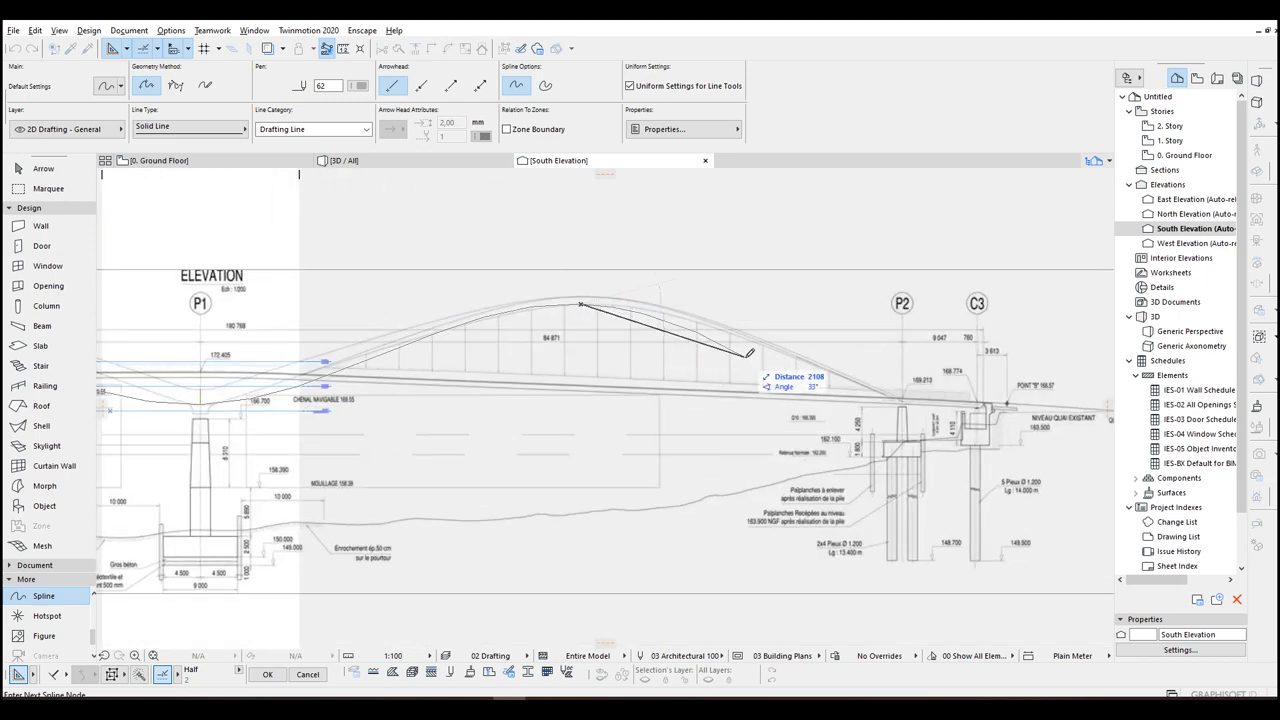
scroll(595, 300, "up", 3)
middle_click_drag(591, 297, 356, 274)
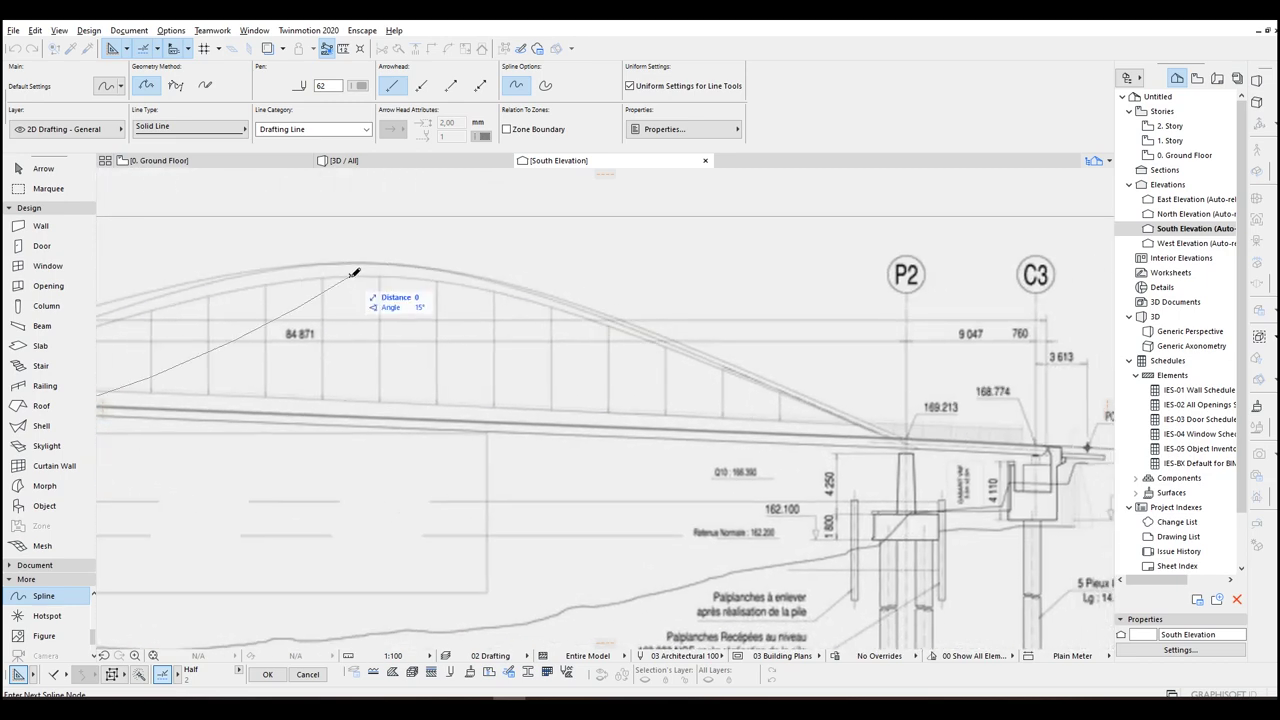
middle_click_drag(919, 444, 633, 422)
double_click(632, 426)
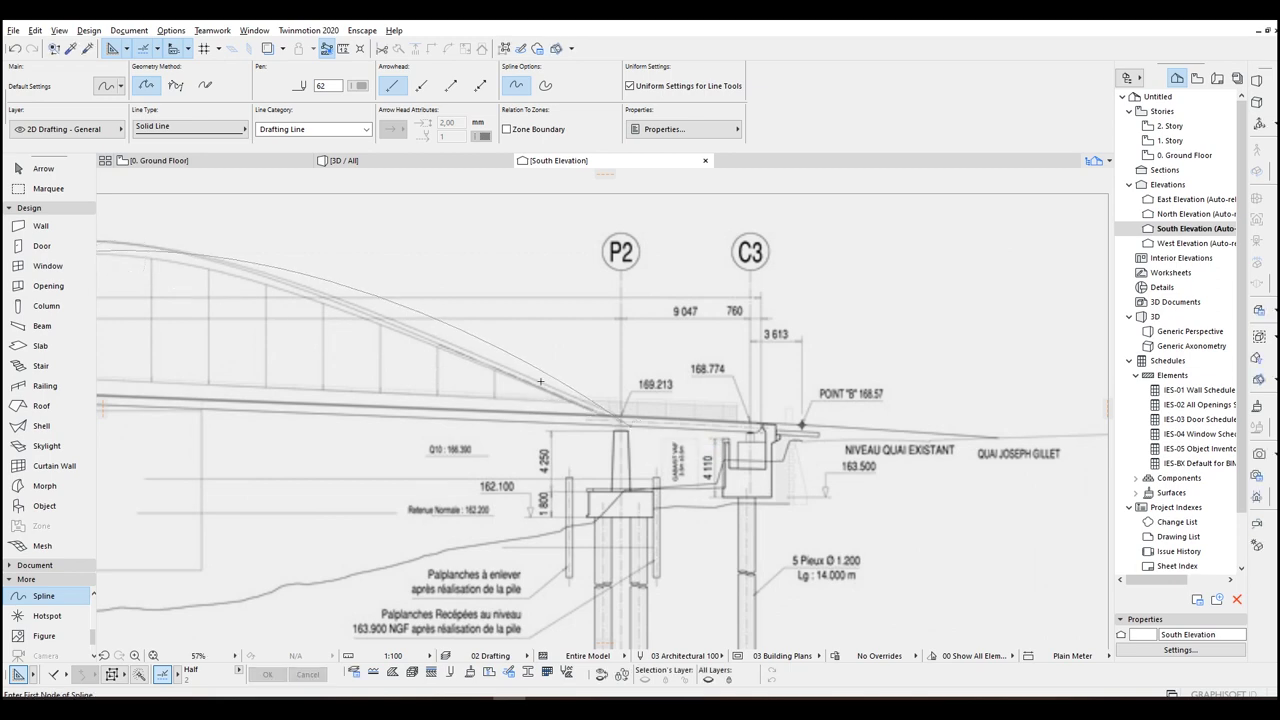
key("Escape")
Step: Select the finished arch spline and switch it to the Bézier geometry method so its nodes have tangent handles
left_click(369, 295)
scroll(354, 298, "down", 2)
middle_click_drag(303, 308, 820, 357)
scroll(820, 357, "down", 1)
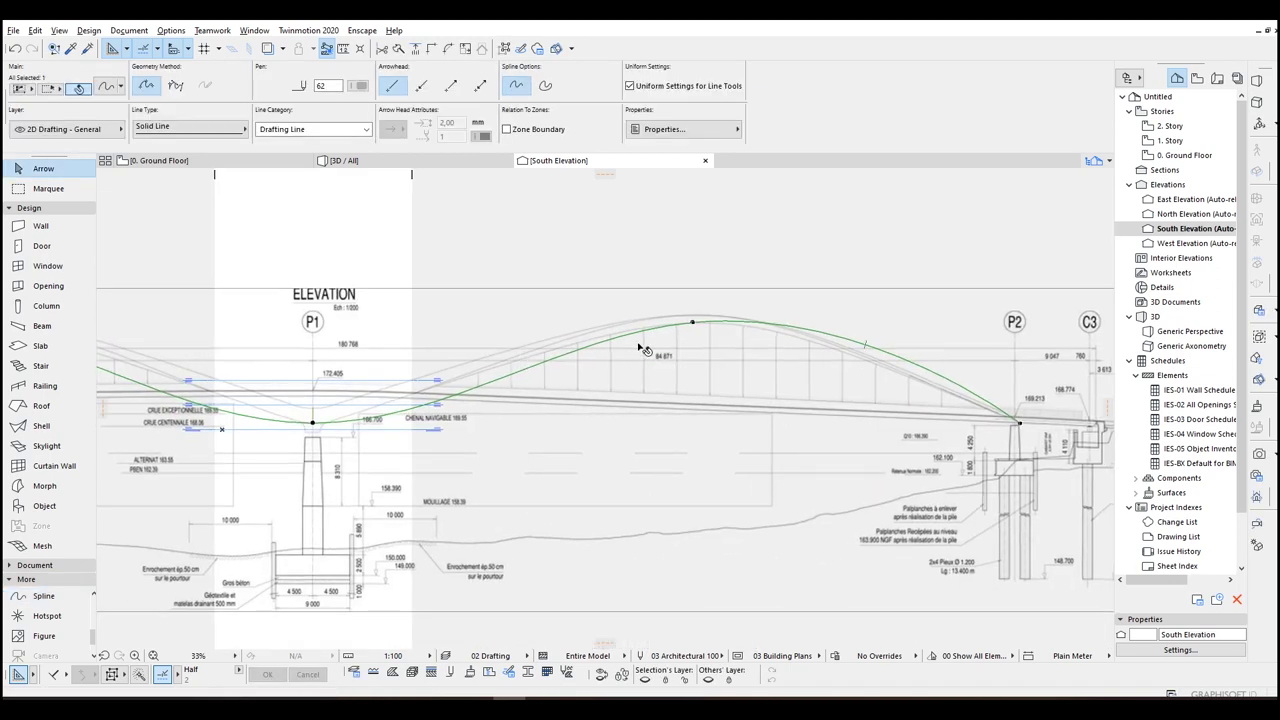
middle_click_drag(350, 407, 752, 406)
middle_click_drag(183, 335, 449, 328)
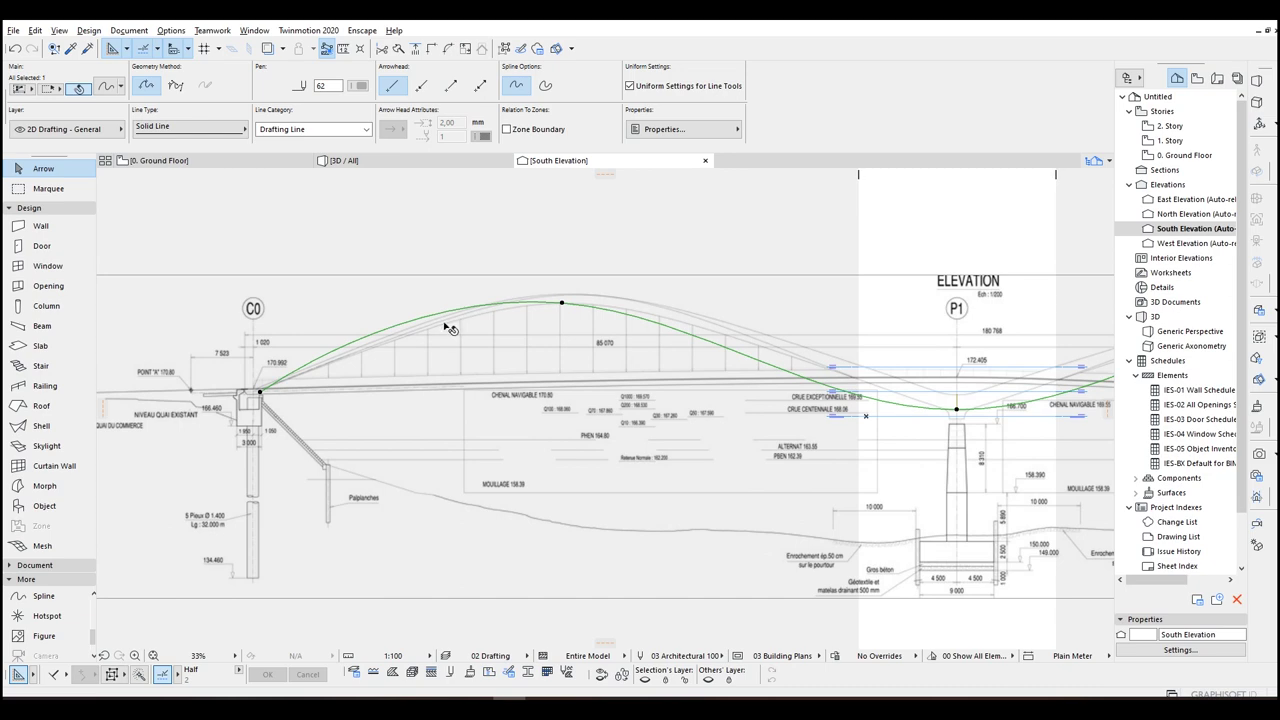
scroll(390, 330, "up", 2)
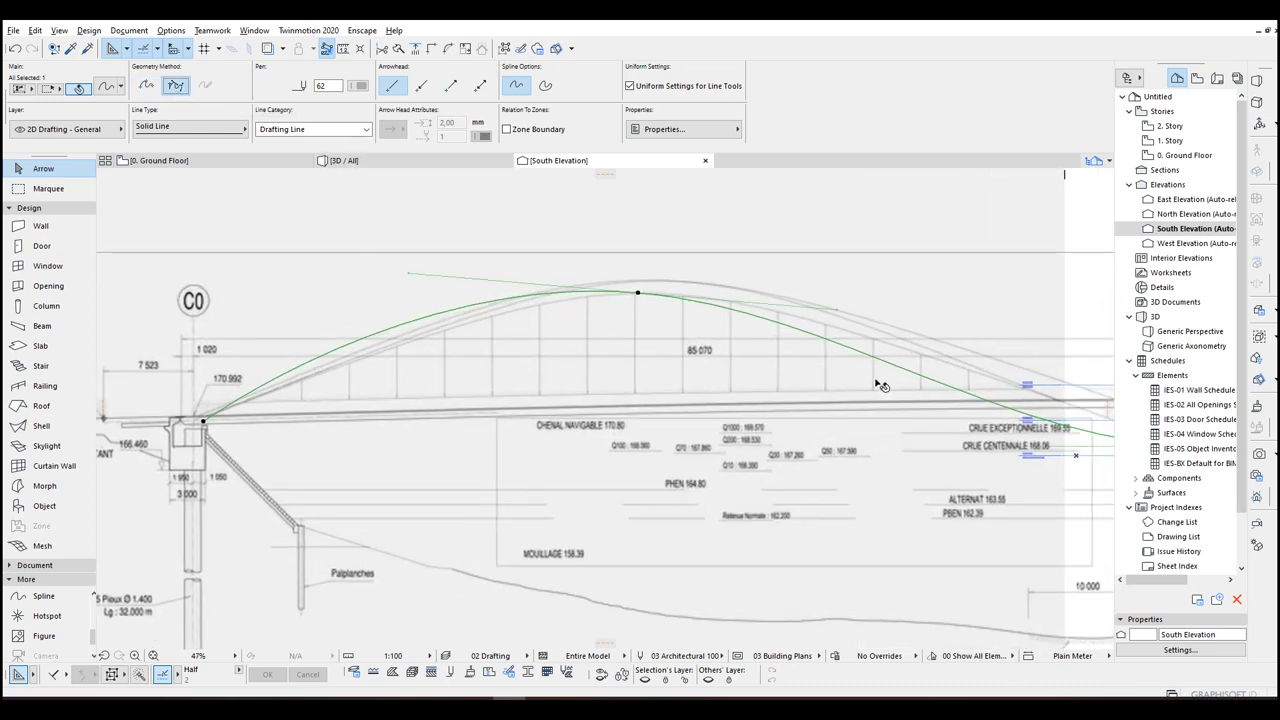
scroll(823, 294, "up", 3)
scroll(565, 327, "down", 2)
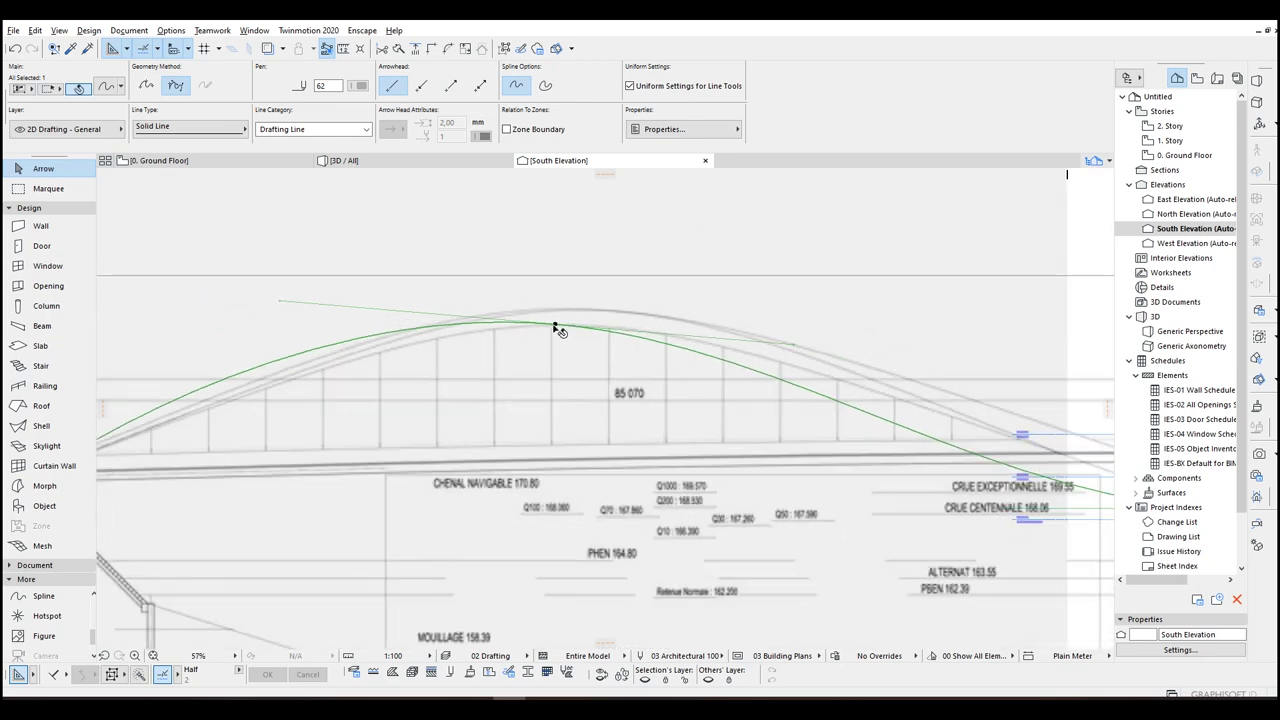
Step: Stretch the spline's first crest node horizontally by about 120 cm towards P1, keeping it on the arch curve
left_click(556, 325)
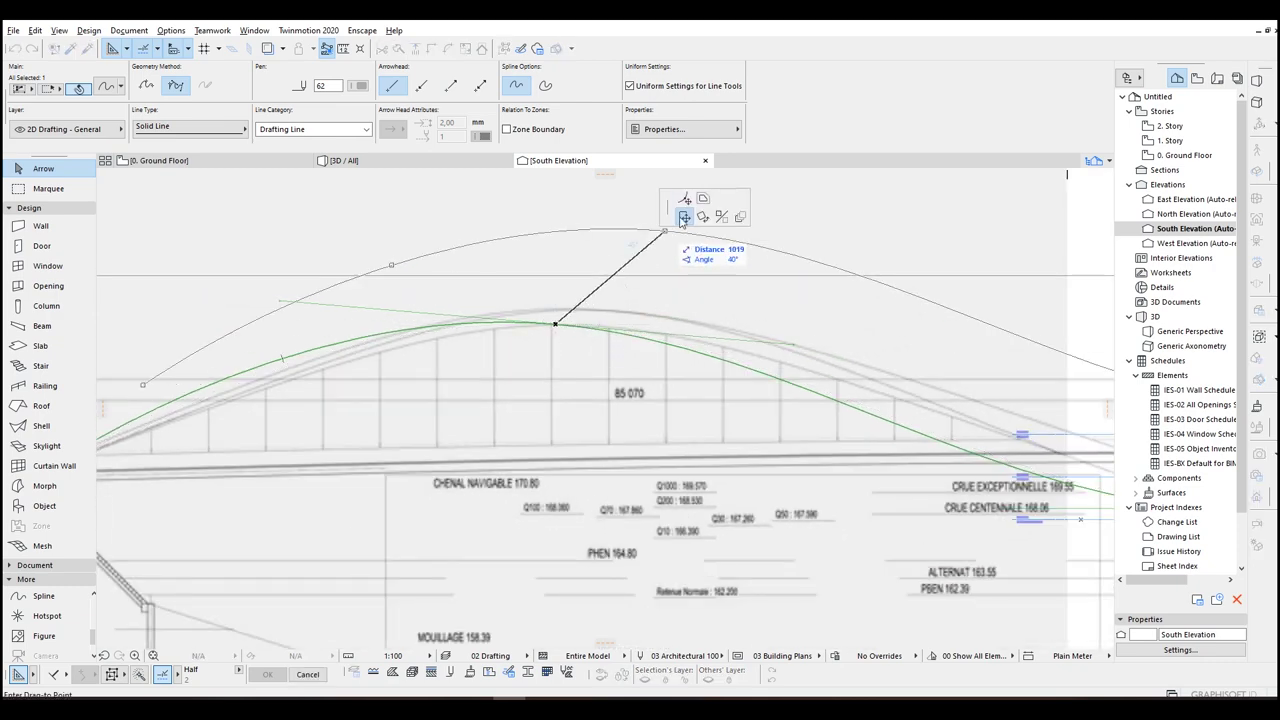
scroll(575, 321, "up", 4)
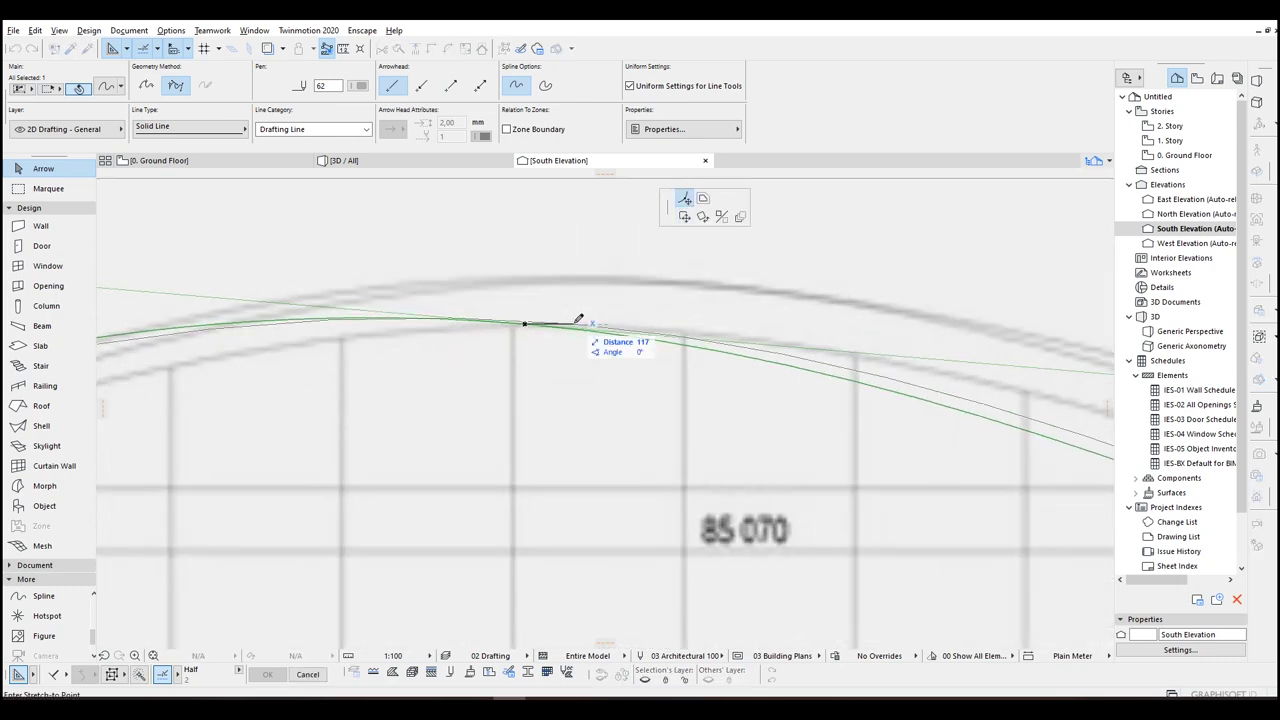
left_click(584, 321)
scroll(586, 337, "down", 4)
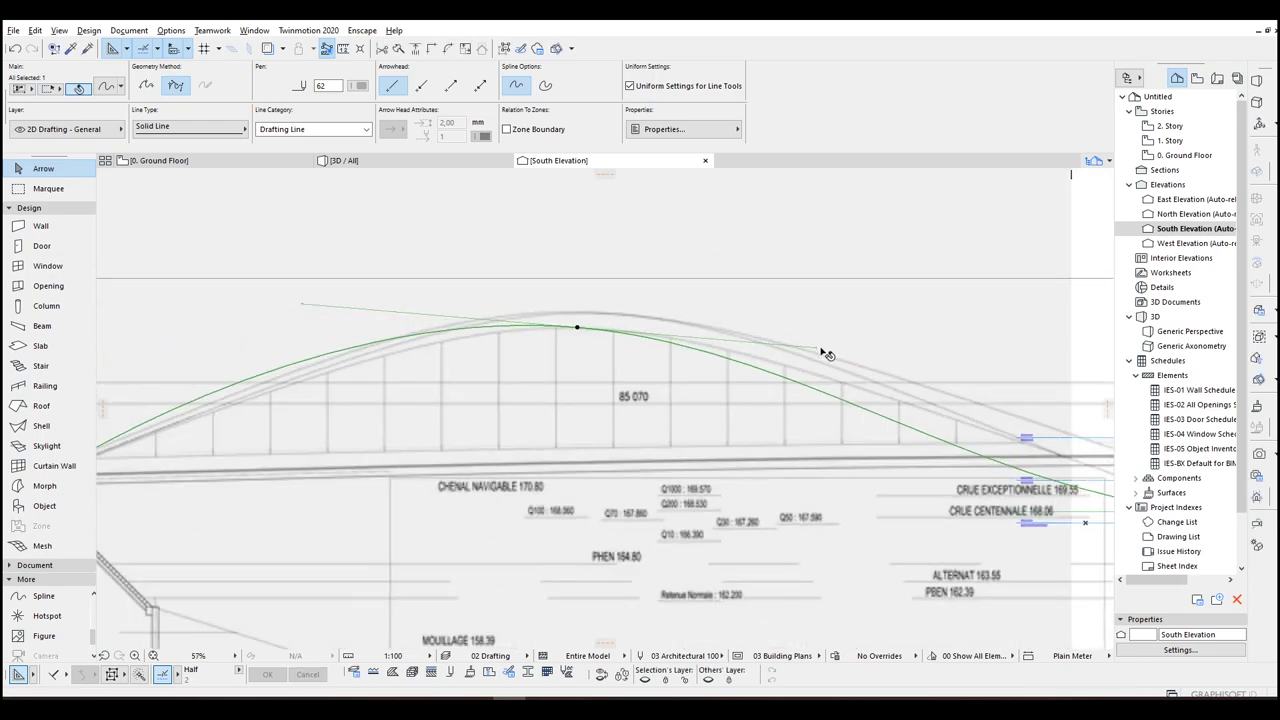
Step: Level the first crest node's tangent handles and shorten them to fit the arch, the C0-side handle to about 1490 cm
scroll(321, 291, "up", 3)
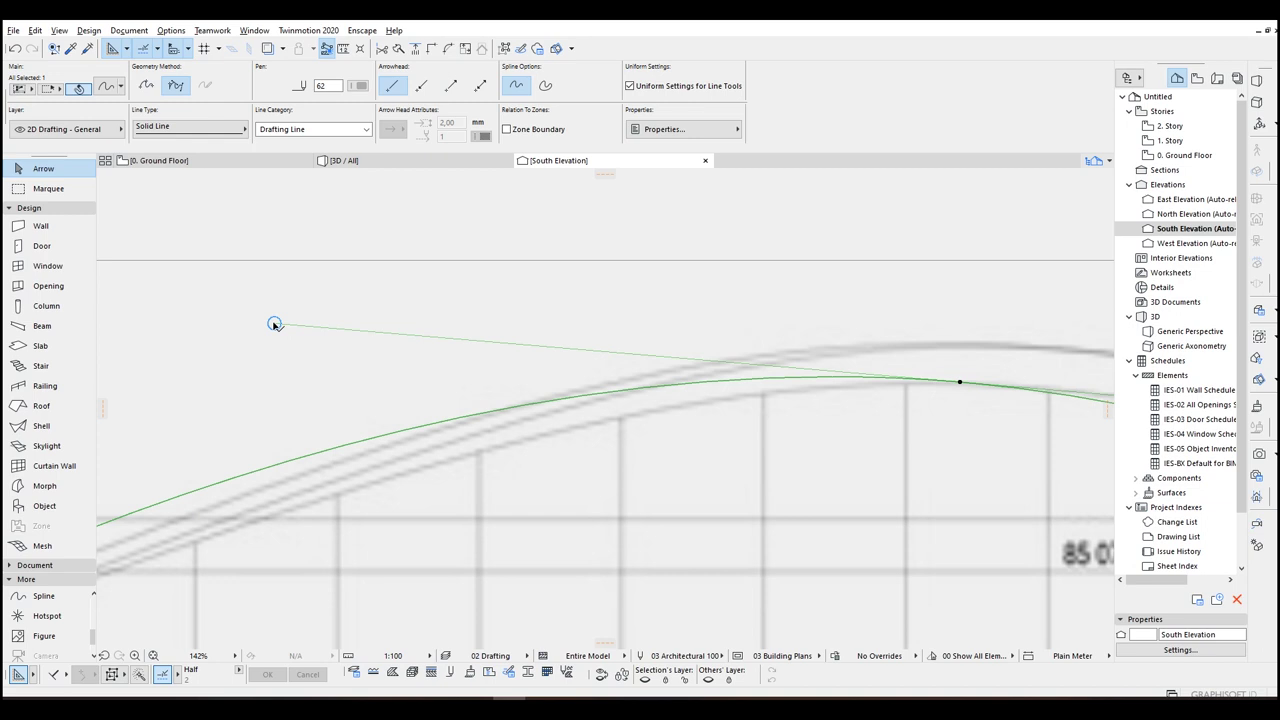
left_click(274, 324)
left_click(684, 200)
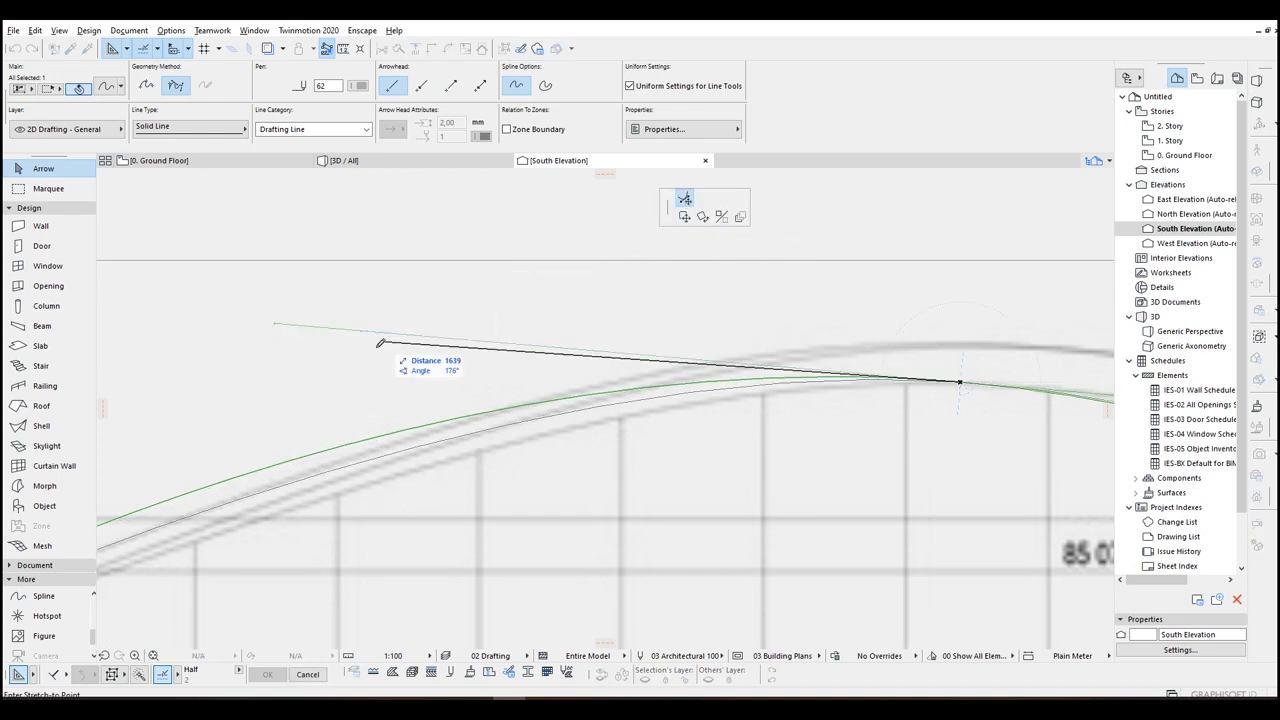
scroll(420, 360, "down", 2)
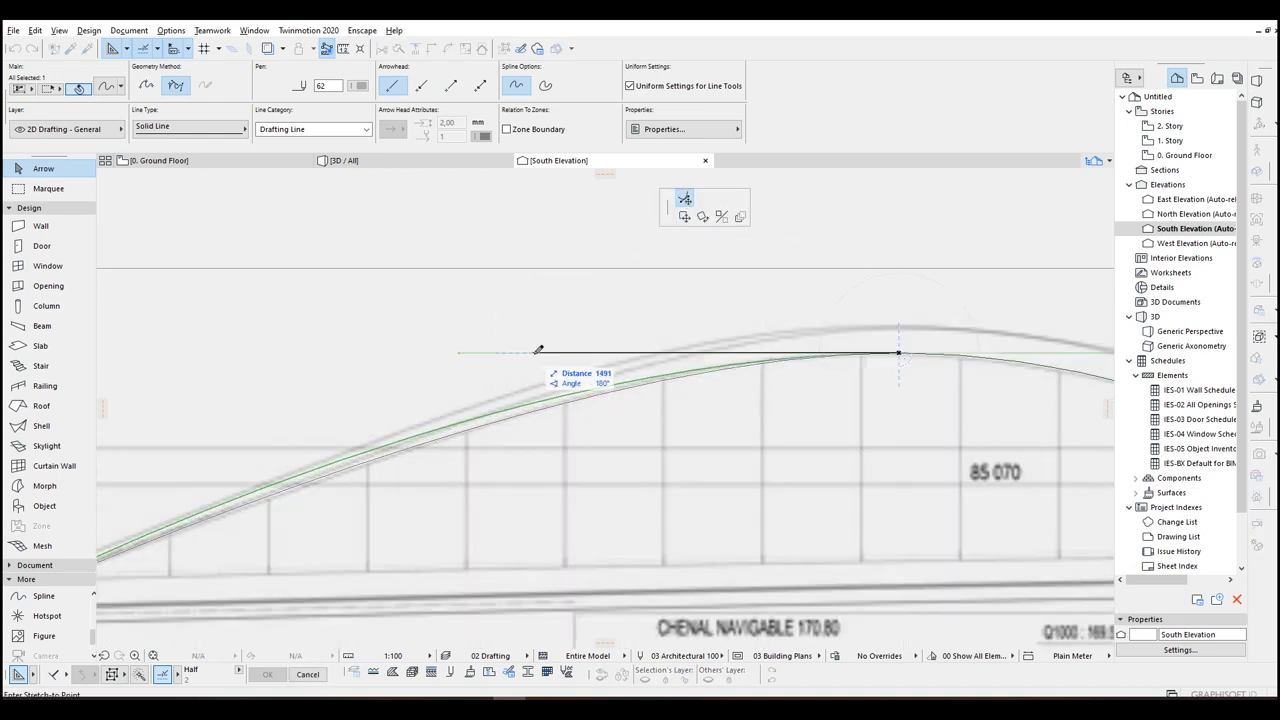
left_click(537, 351)
scroll(540, 353, "down", 2)
middle_click_drag(1015, 360, 711, 353)
left_click(767, 349)
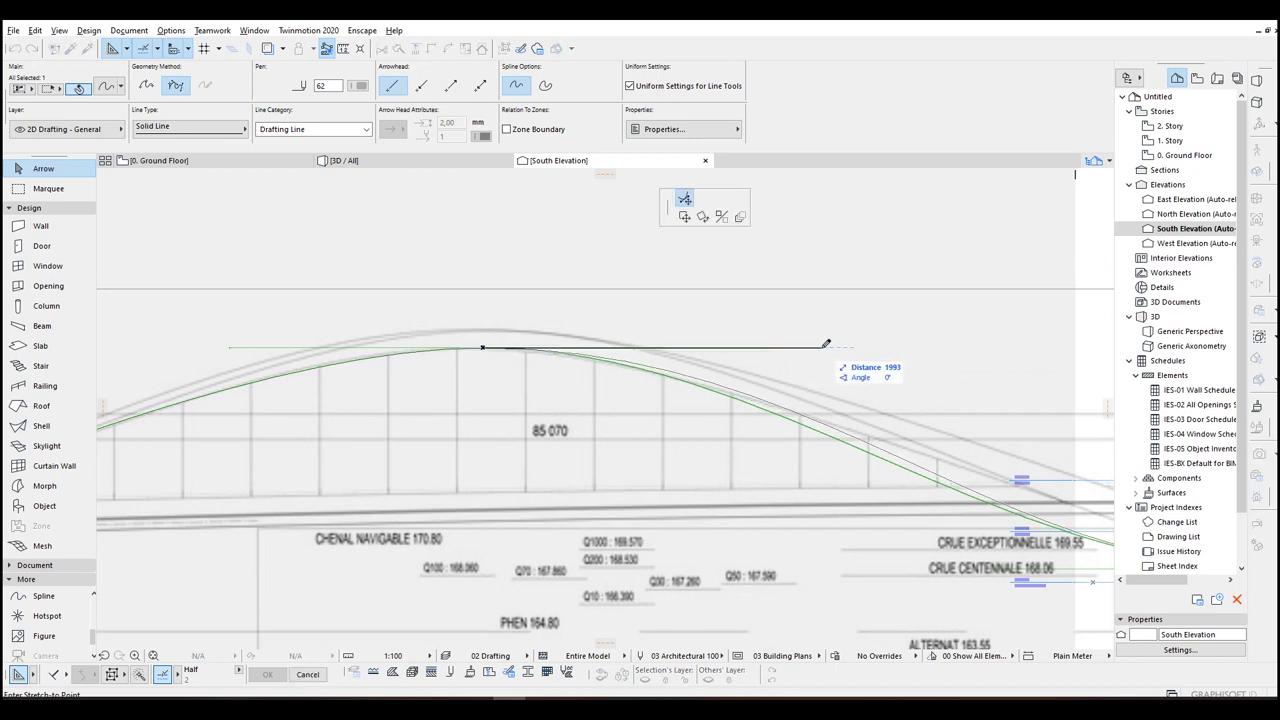
left_click(818, 347)
Step: Shorten the P1 node's horizontal tangent handle on the C0 side so the spline follows the arch down to the pier
middle_click_drag(776, 366, 343, 316)
middle_click_drag(577, 386, 463, 375)
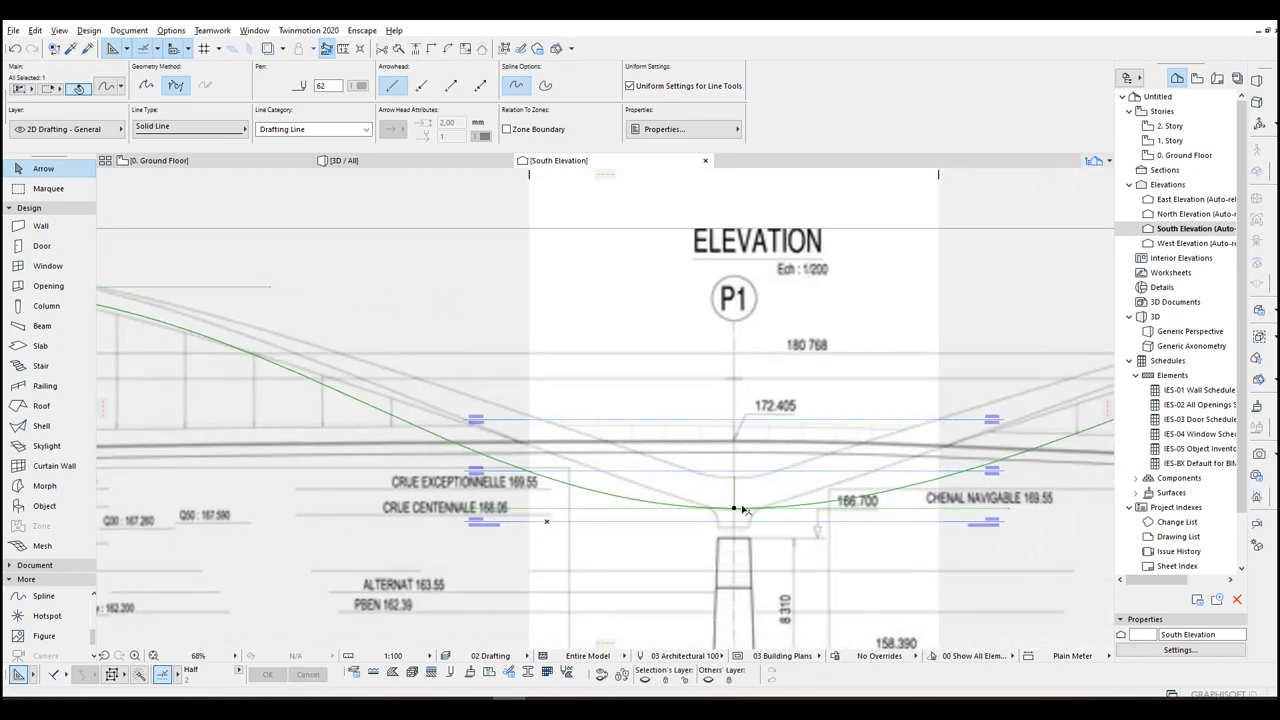
left_click(734, 511)
key("Escape")
scroll(440, 506, "up", 3)
left_click(436, 505)
scroll(648, 503, "down", 3)
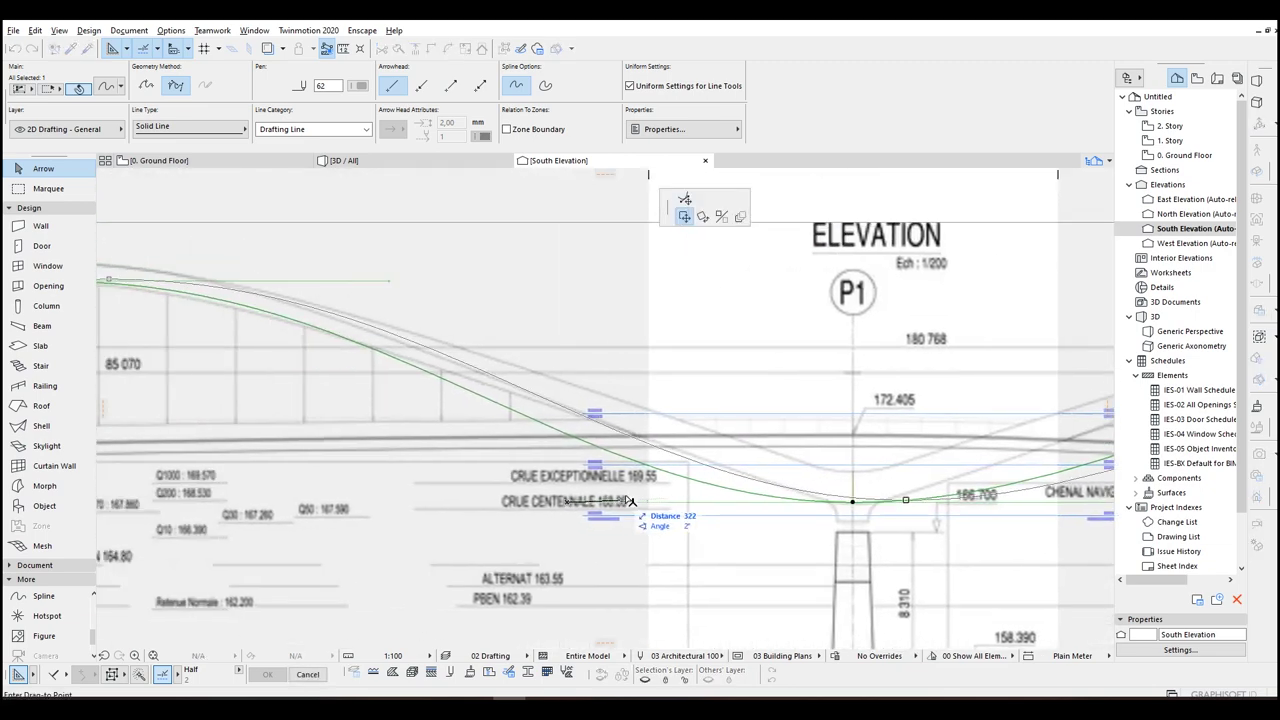
left_click(684, 199)
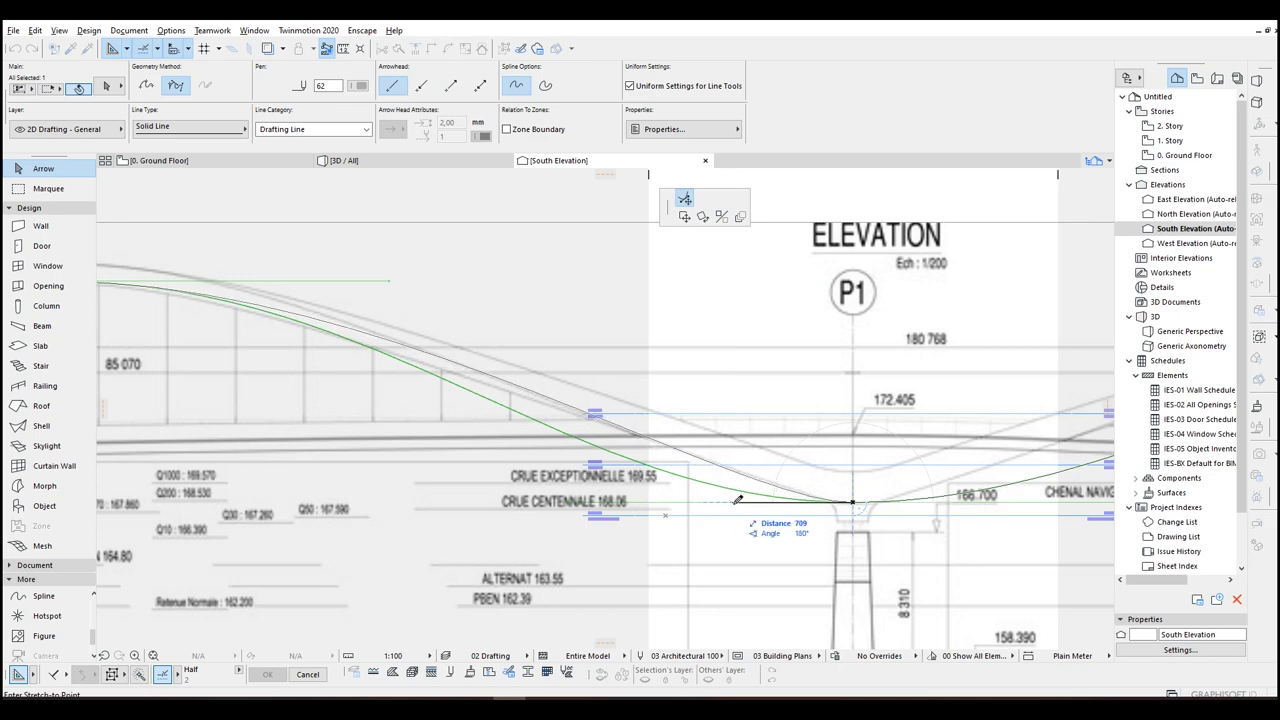
left_click(727, 502)
Step: Shorten the first crest's handle facing P1 and the P1 node's handle facing P2 to match the drawn arches
middle_click_drag(509, 402, 822, 467)
left_click(702, 346)
left_click(620, 346)
scroll(620, 346, "down", 4)
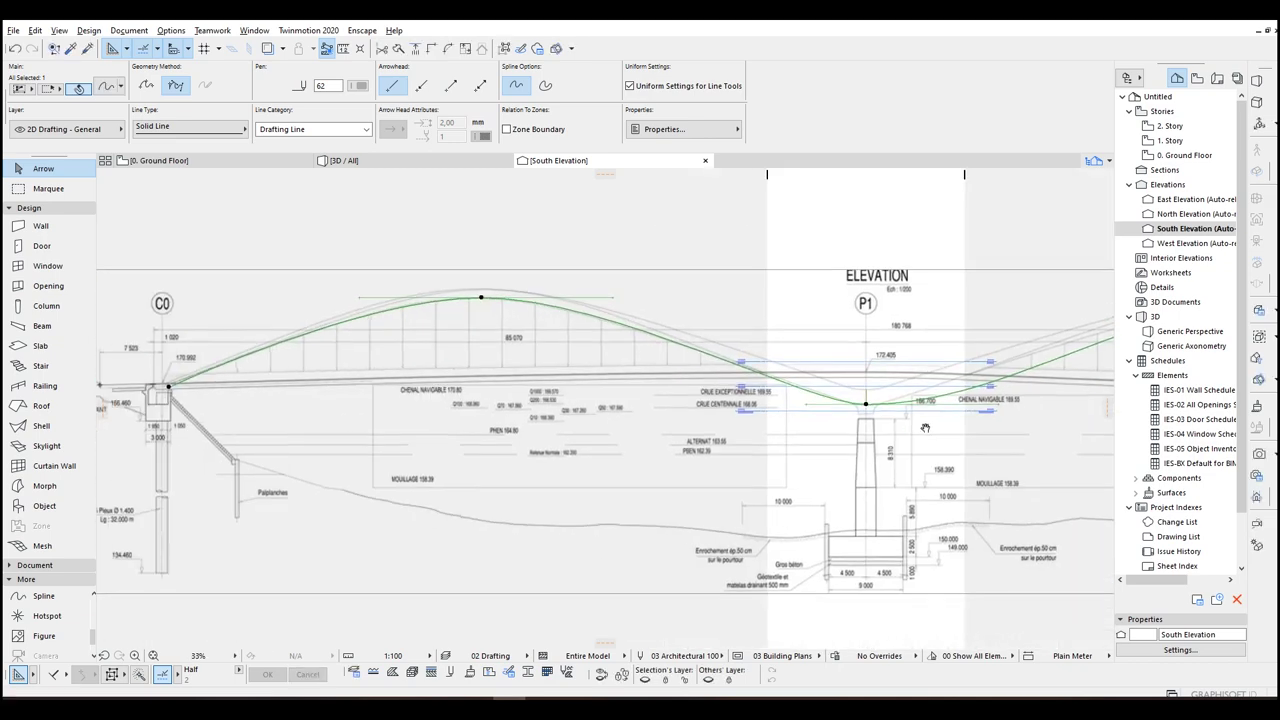
middle_click_drag(1100, 352, 730, 366)
scroll(730, 366, "up", 3)
left_click(539, 459)
left_click(416, 453)
Step: Level and shorten both tangent handles of the second crest node to fit the second arch, and deselect the spline
middle_click_drag(793, 315, 445, 363)
left_click(400, 352)
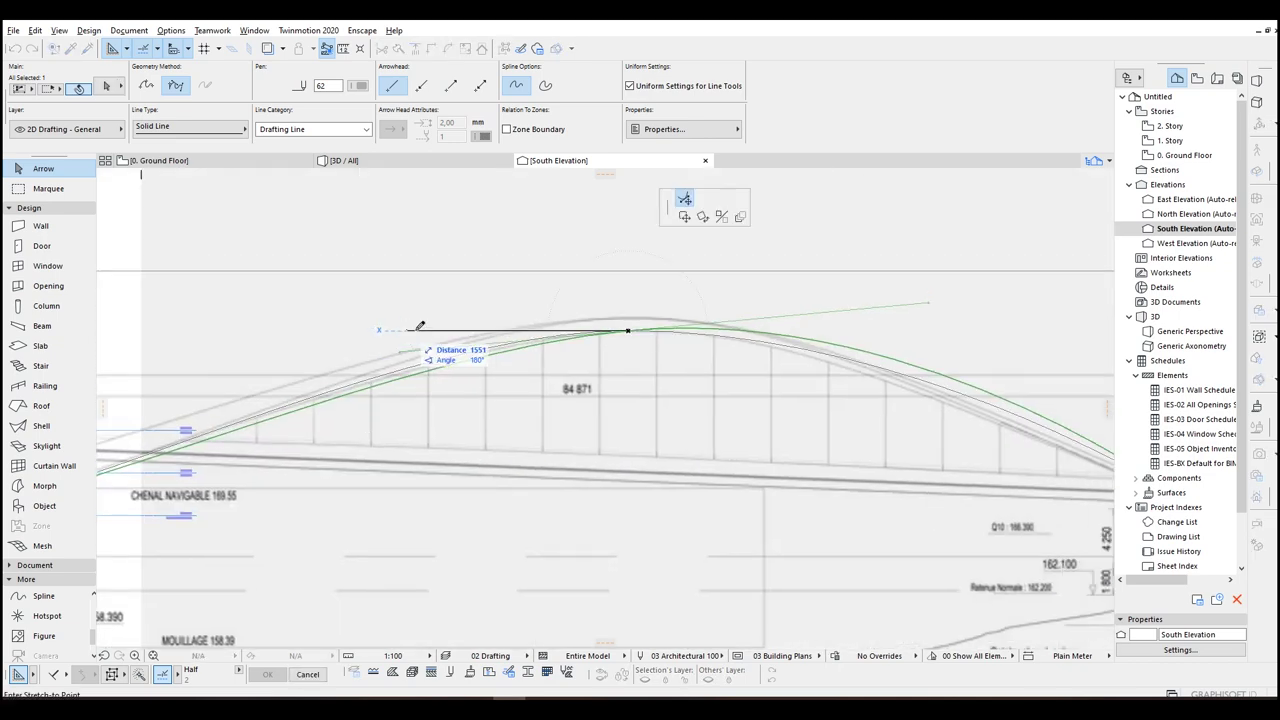
left_click(401, 330)
scroll(401, 330, "down", 2)
middle_click_drag(719, 333, 634, 314)
scroll(655, 311, "up", 3)
left_click(688, 314)
left_click(573, 314)
scroll(573, 316, "down", 3)
key("Escape")
Step: Try to trace the arch as a morph by picking within the first arch, and undo the morph
scroll(690, 452, "down", 2)
middle_click_drag(323, 436, 629, 426)
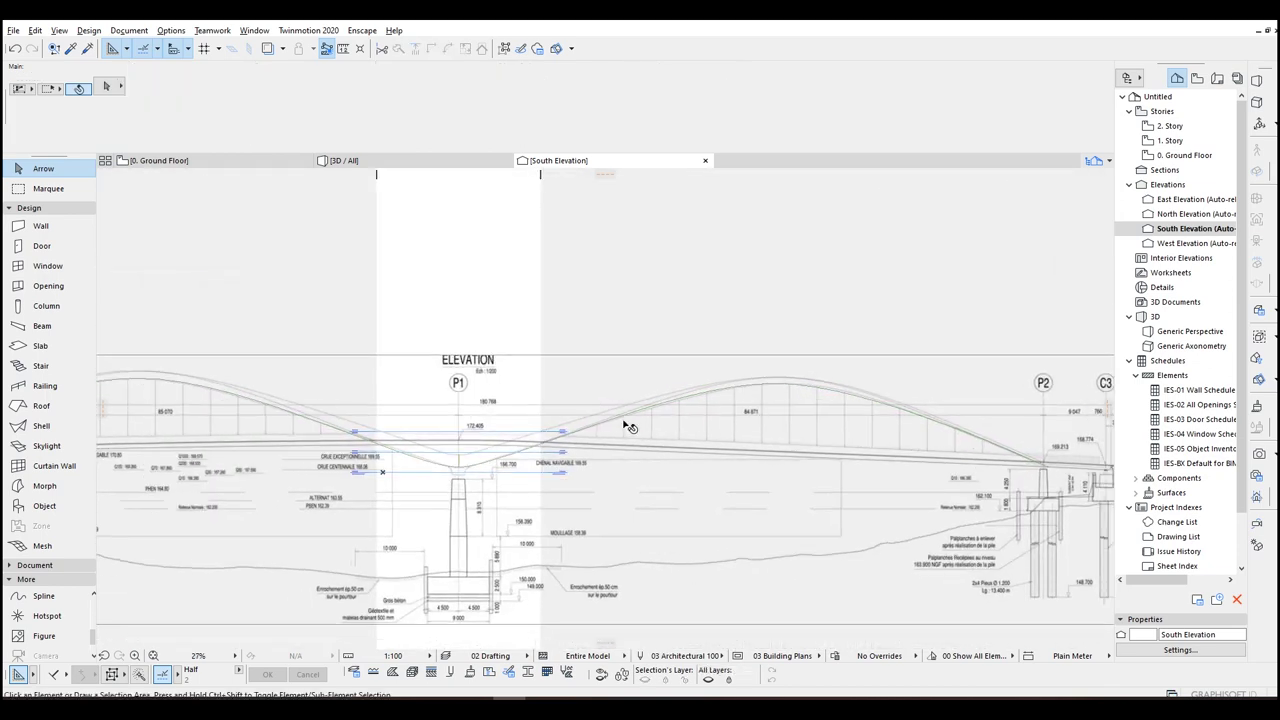
scroll(378, 449, "up", 4)
middle_click_drag(378, 449, 531, 440)
scroll(531, 440, "down", 3)
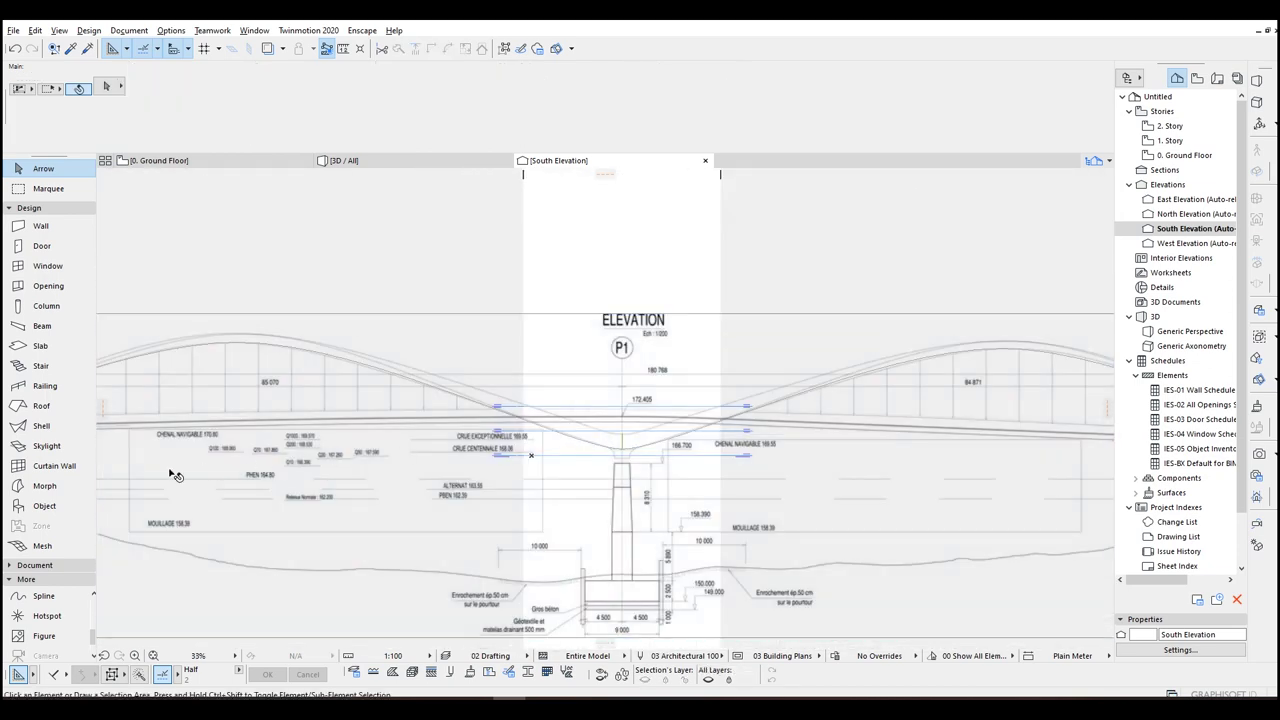
left_click(44, 486)
middle_click_drag(287, 383, 706, 380)
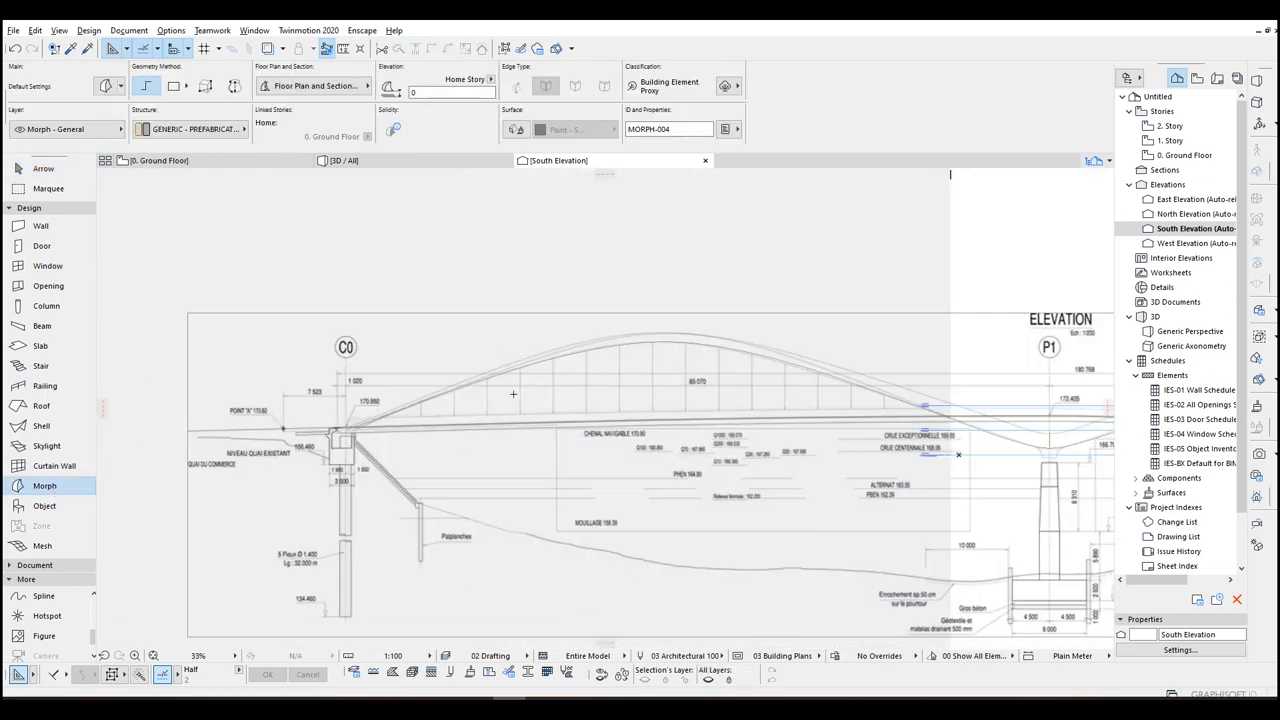
left_click(425, 409)
scroll(693, 395, "down", 3)
middle_click_drag(872, 404, 529, 383)
key("Escape")
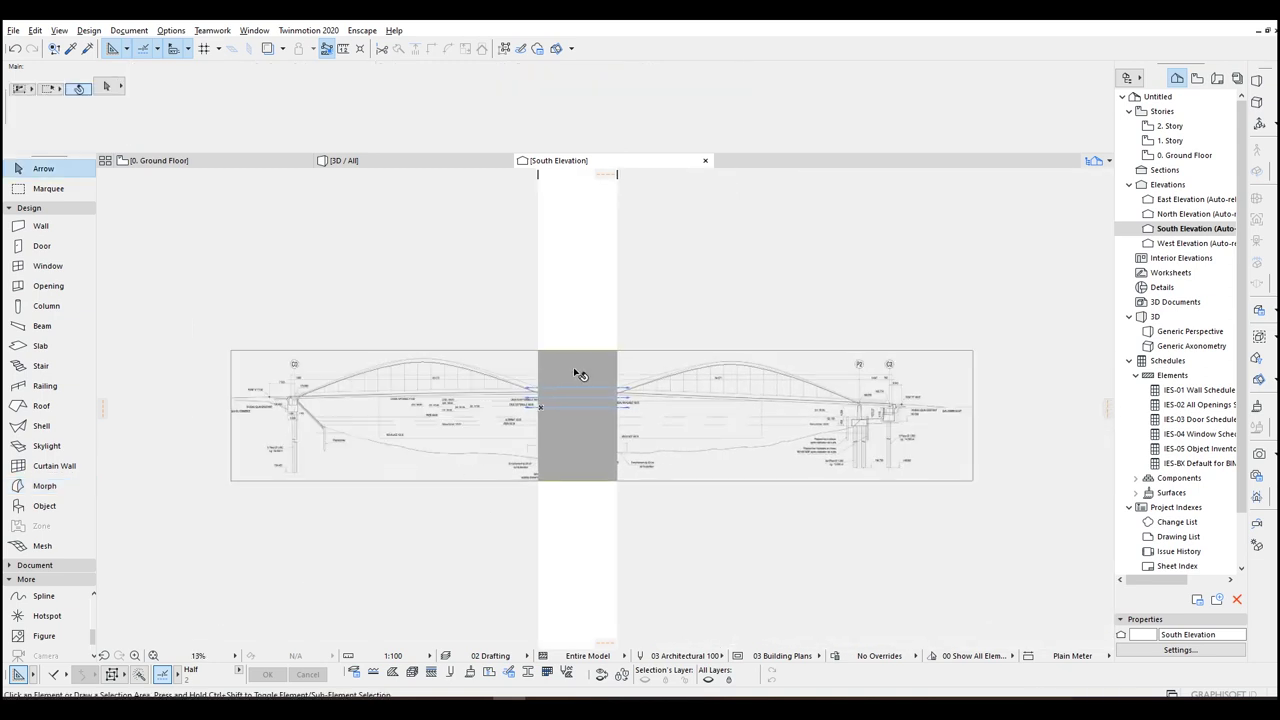
left_click(578, 374)
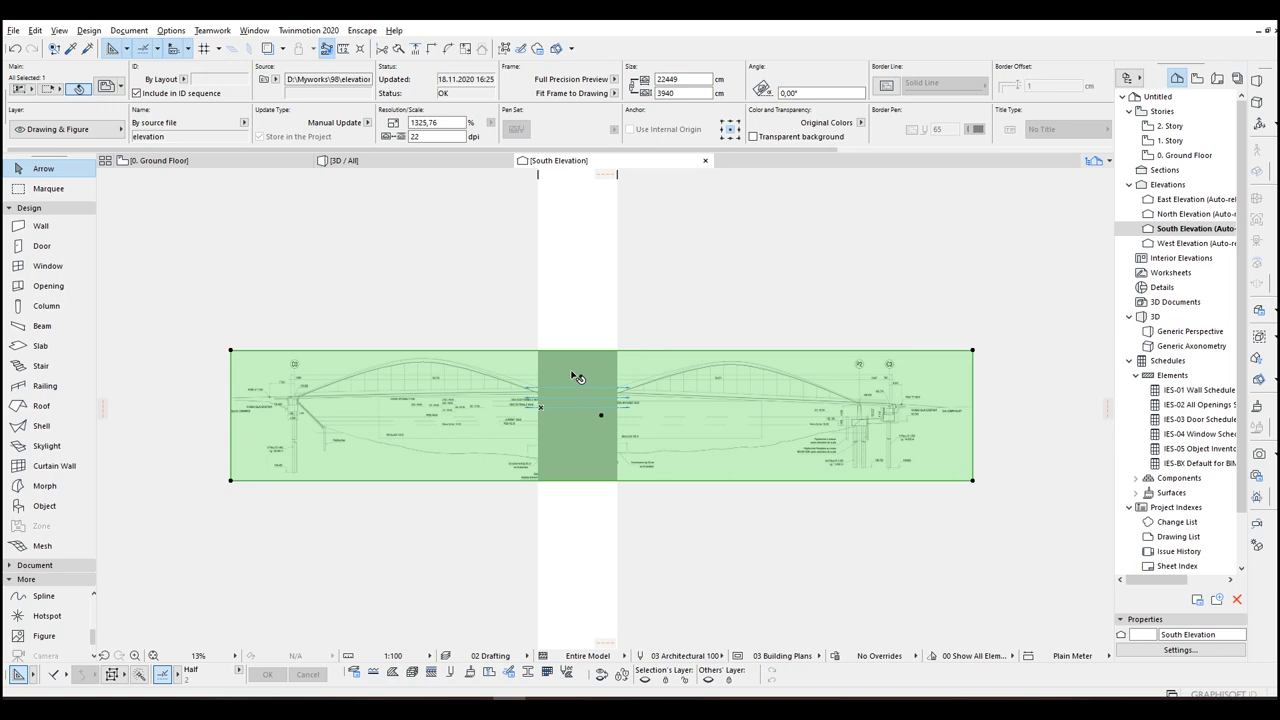
key("ctrl+z")
key("Escape")
Step: Trace the arch spline itself as a morph with the Magic Wand
scroll(350, 402, "up", 4)
key("w")
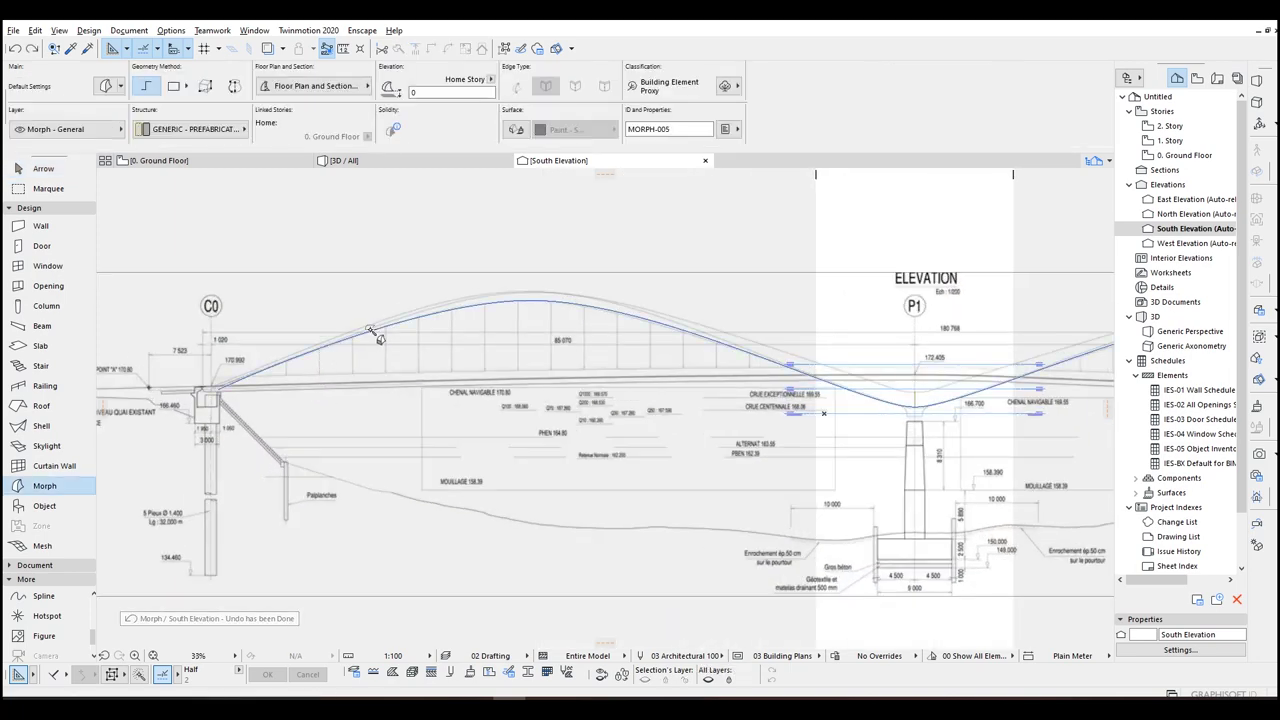
key("w")
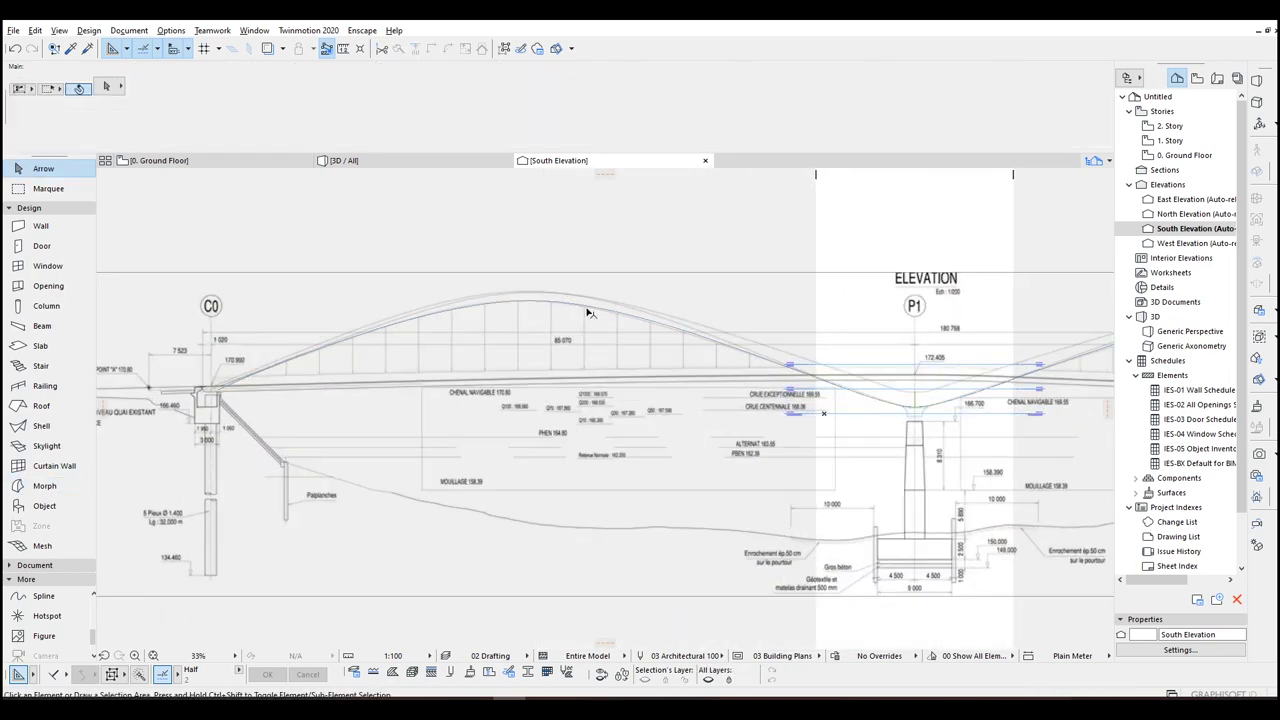
left_click(587, 309)
scroll(588, 313, "down", 3)
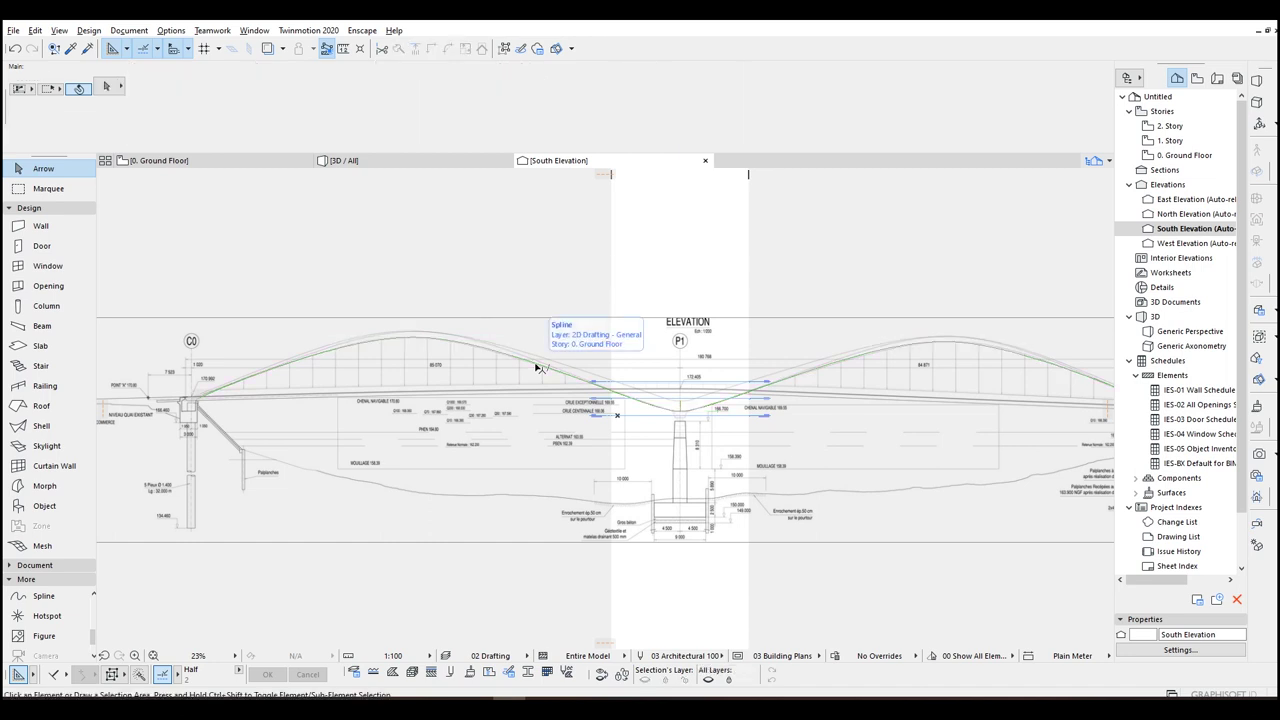
Step: In the 3D view, move the arch path morph so its low point at P1 meets the triangular section morph
key("F3")
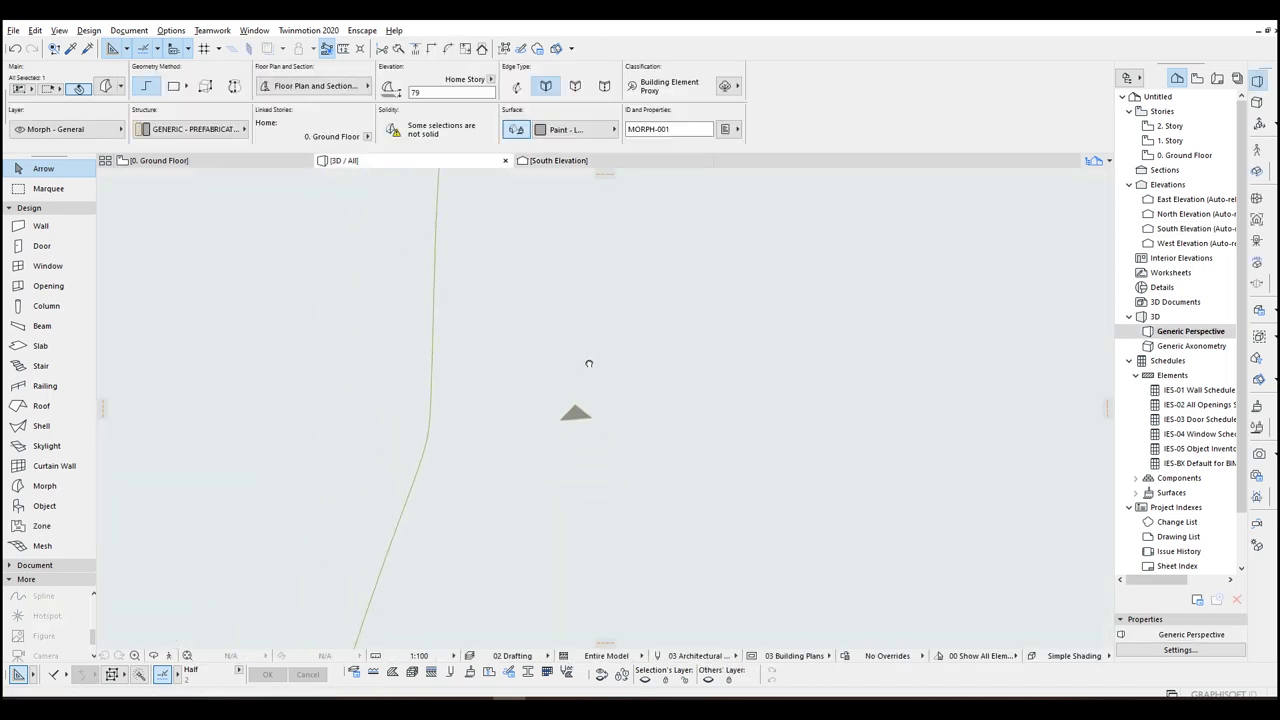
left_click(496, 413)
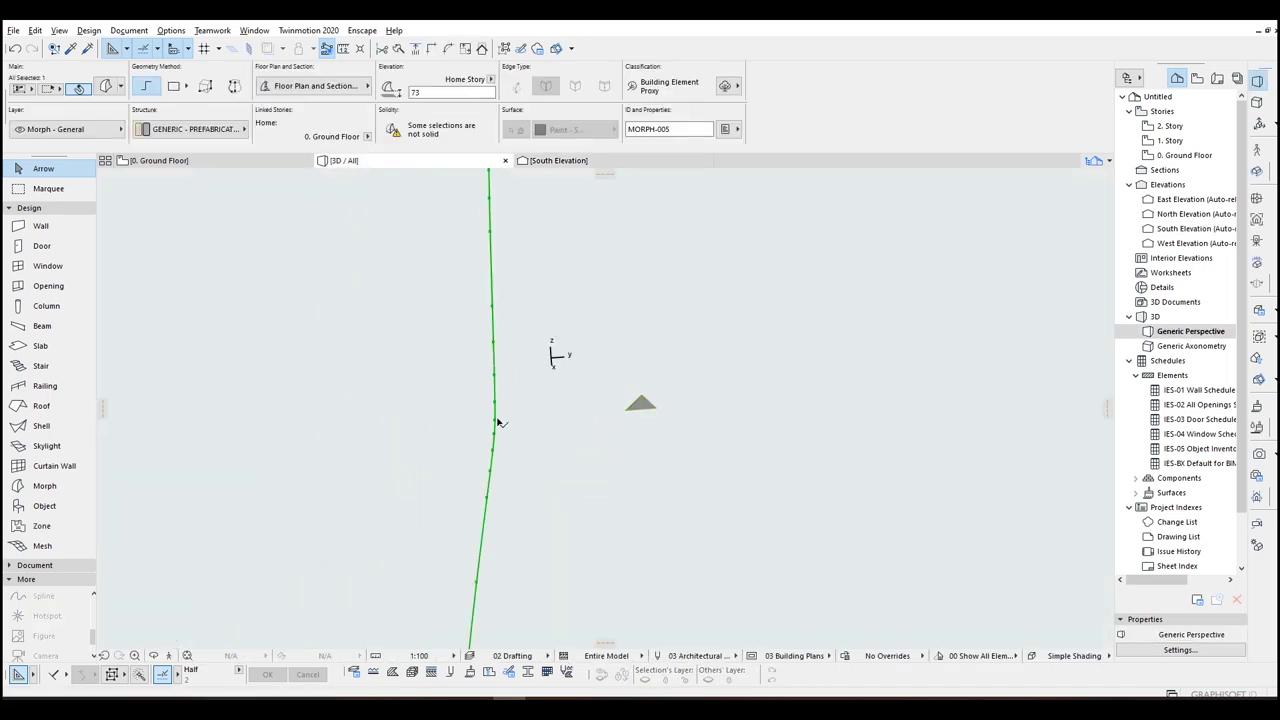
left_click(497, 422)
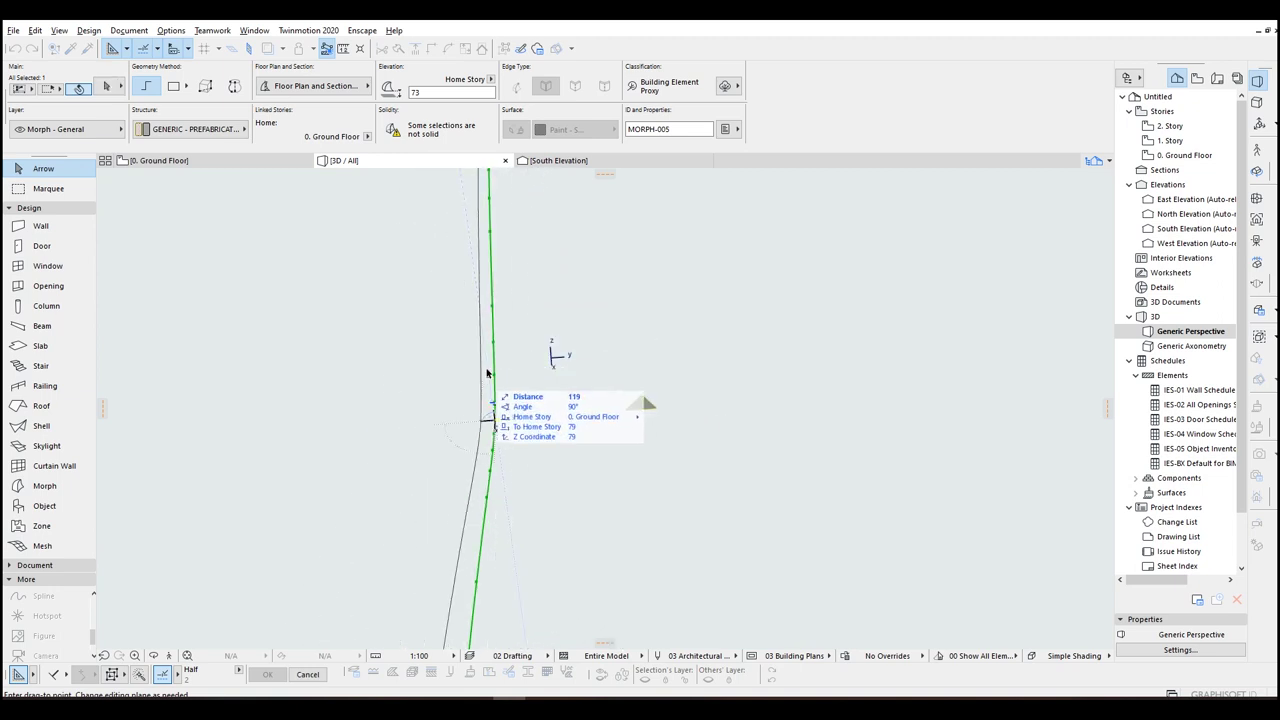
left_click(641, 400)
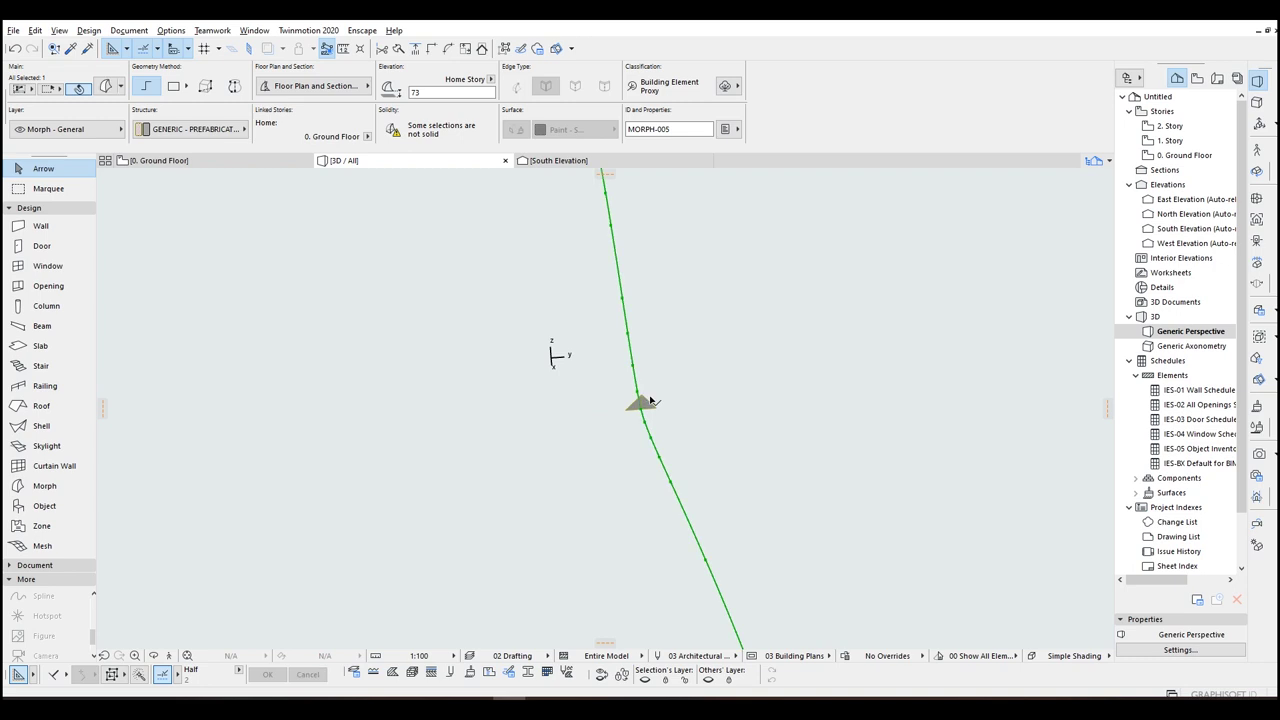
Step: Select the triangular morph and try the Tube command on its base edge
mouse_move(497, 390)
middle_mouse_down("shift")
mouse_move(408, 348)
mouse_move(536, 406)
middle_mouse_up("shift")
scroll(675, 417, "up", 3)
left_click_drag(660, 416, 506, 400, "shift")
scroll(636, 418, "up", 4)
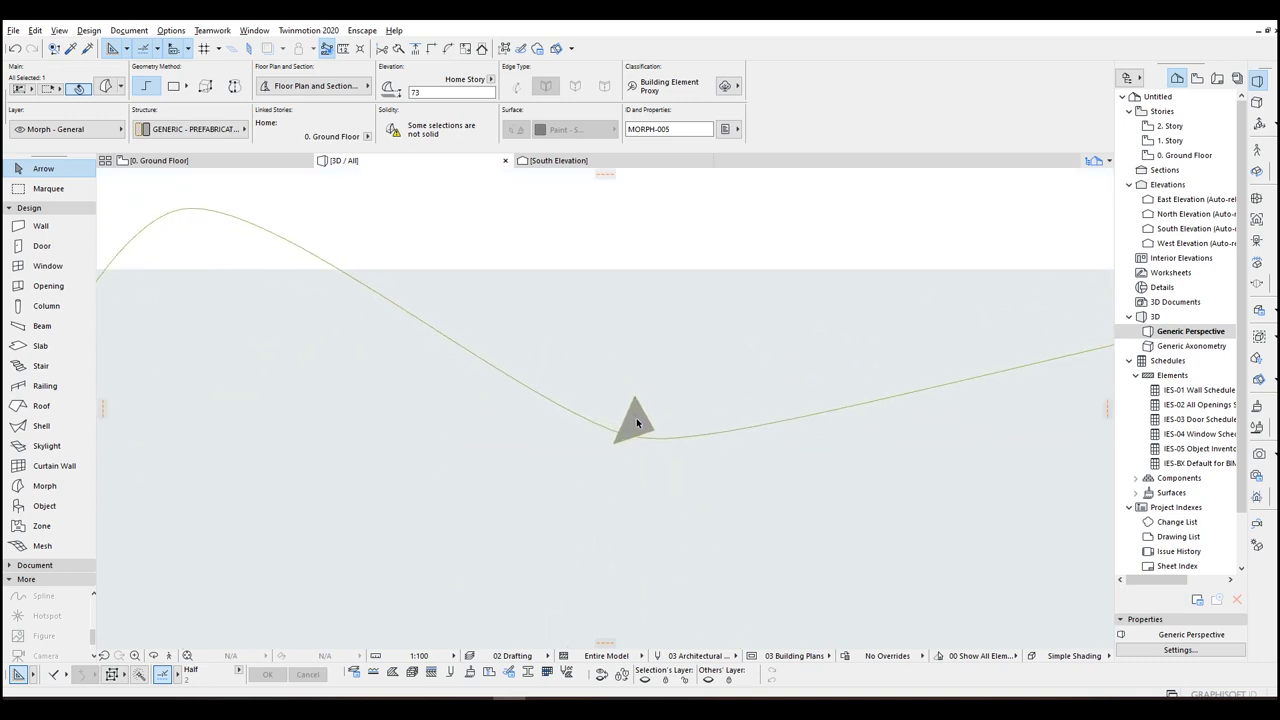
key("Escape")
left_click(640, 423)
middle_click_drag(643, 423, 643, 428, "shift")
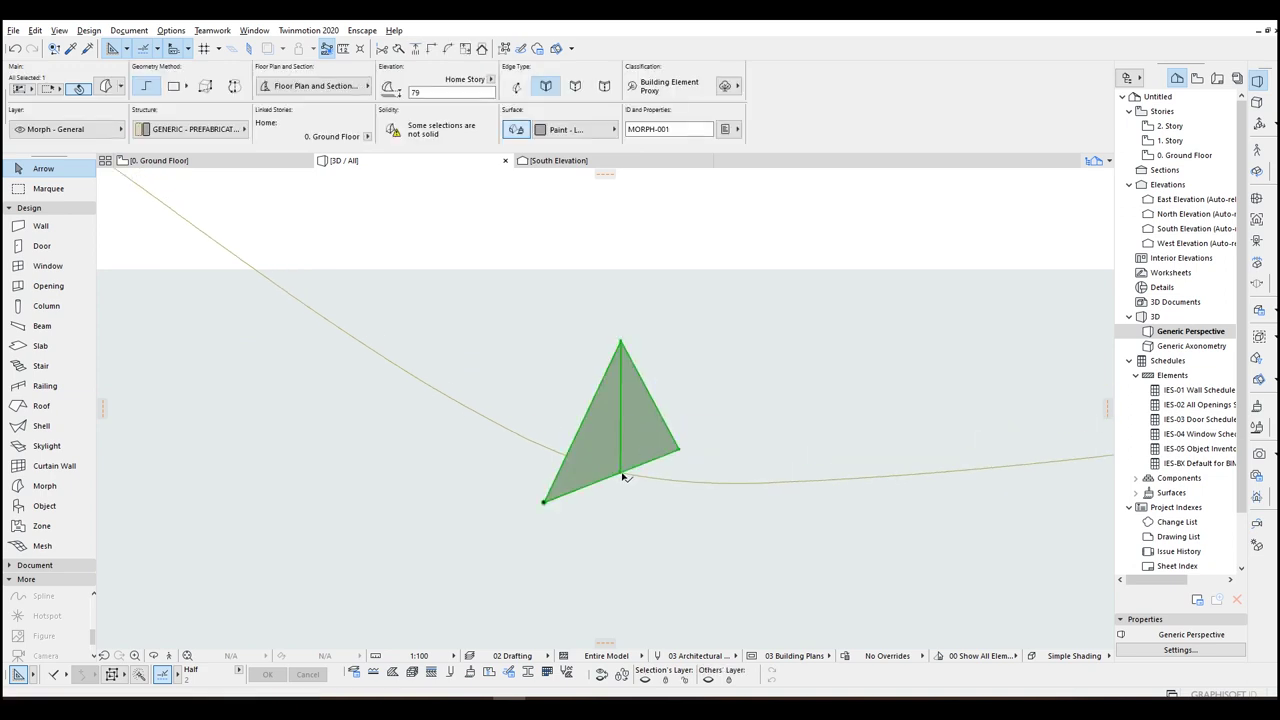
left_click(622, 477)
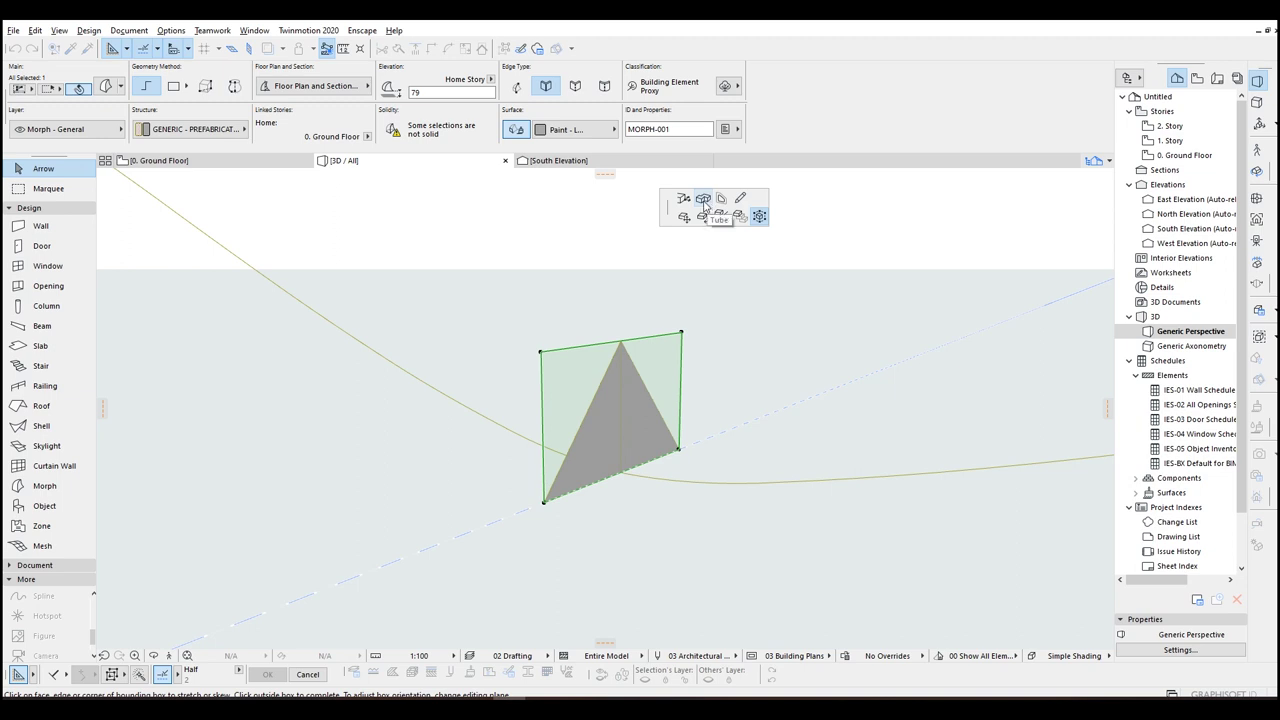
left_click(704, 203)
middle_click_drag(683, 428, 449, 494, "shift")
left_click(516, 470)
key("Escape")
Step: Delete the vertical middle edge of the triangular section morph
middle_click_drag(482, 443, 515, 419, "shift")
key("Escape")
left_click(521, 427)
scroll(521, 430, "up", 2)
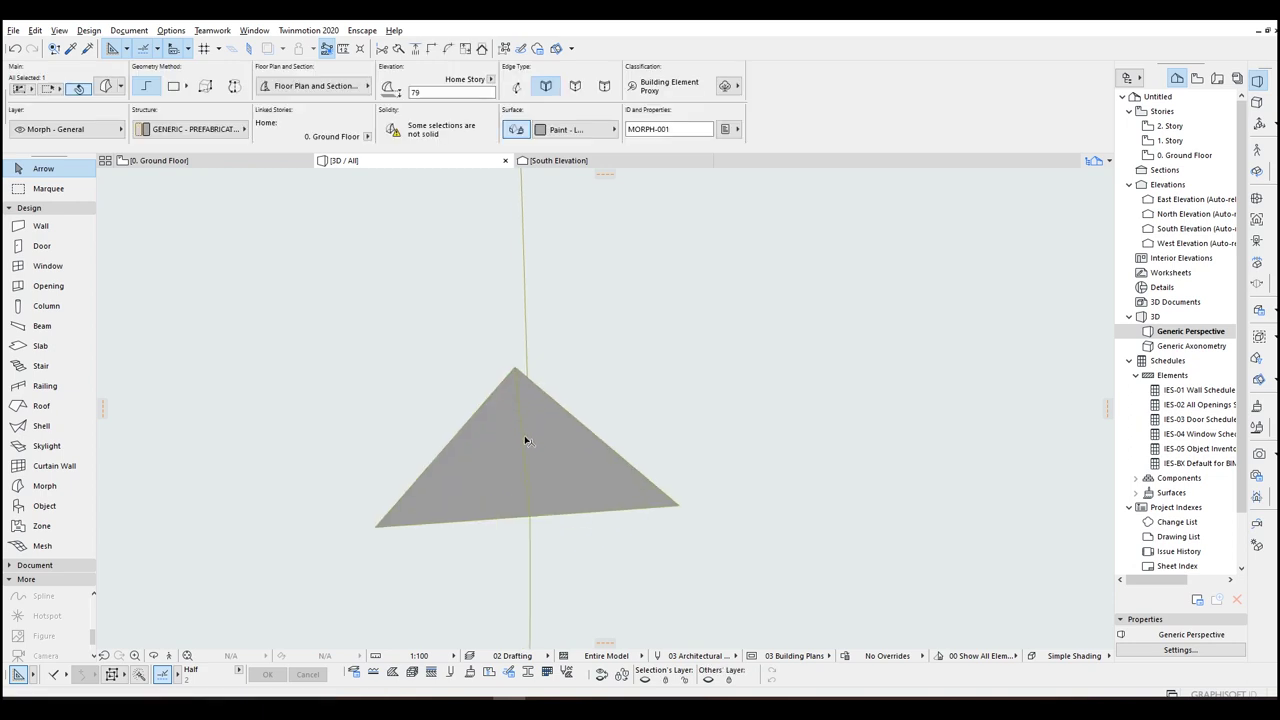
middle_click_drag(510, 430, 520, 428, "shift")
left_click(637, 381)
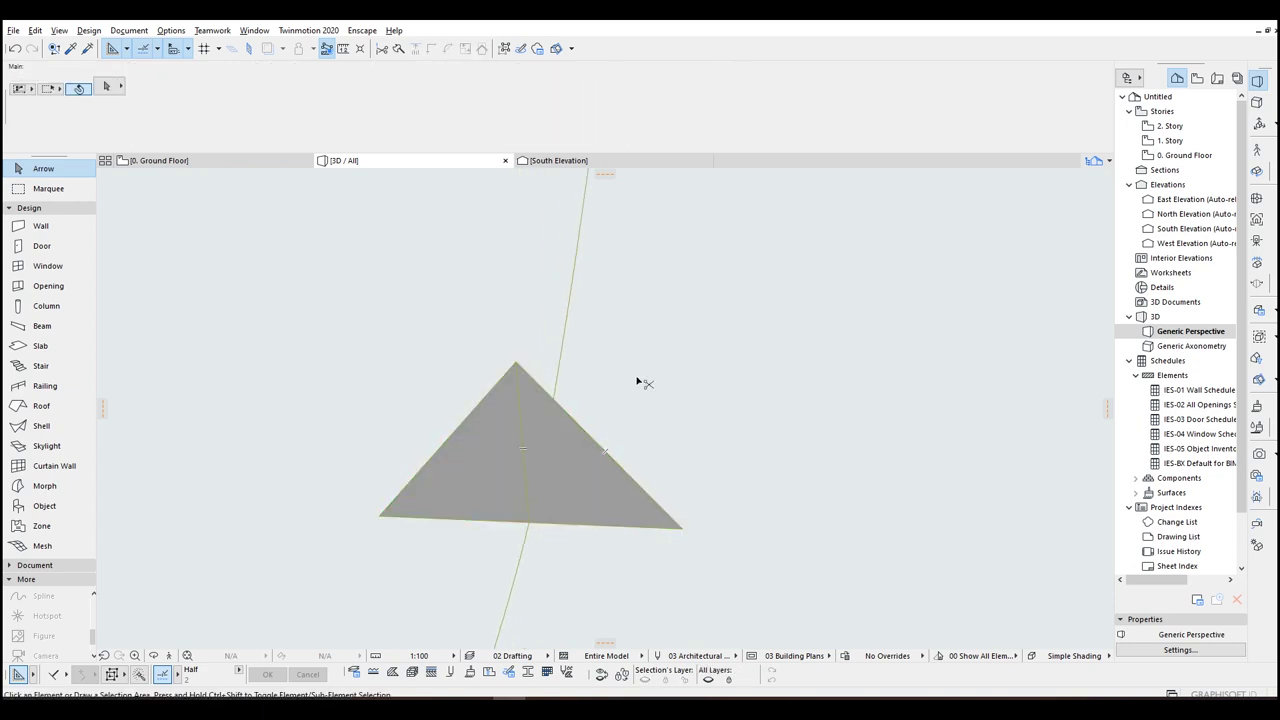
left_click(520, 408, "ctrl+shift")
key("Delete")
Step: Begin a Tube extrusion of the triangular section morph from its base midpoint, with a first segment of 5
left_click(522, 387)
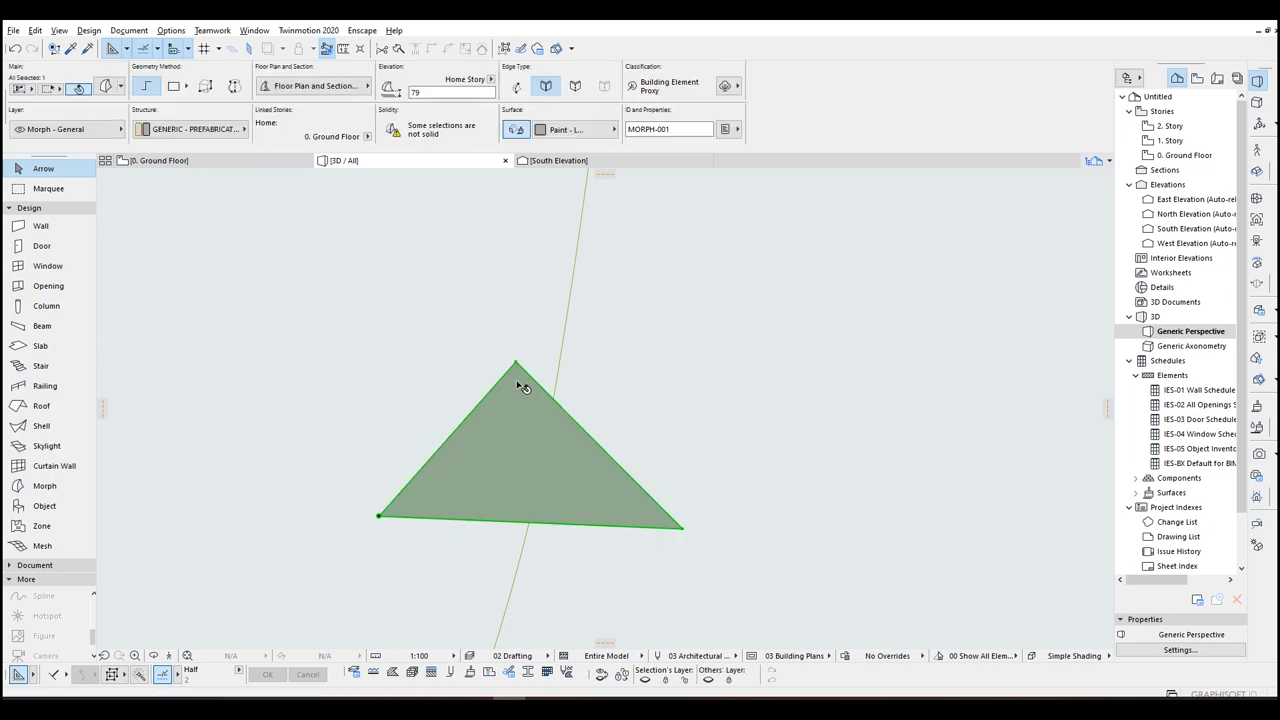
left_click(529, 523)
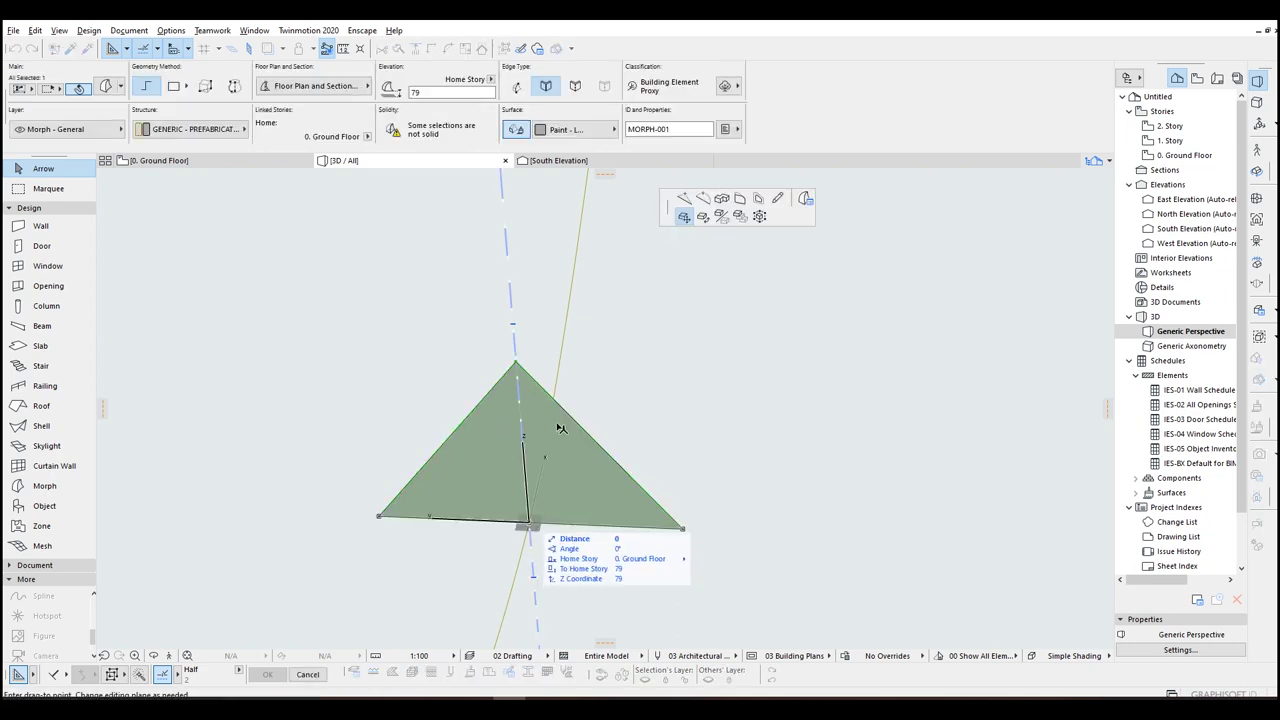
left_click(722, 199)
middle_click_drag(464, 445, 638, 414, "shift")
left_click(460, 460)
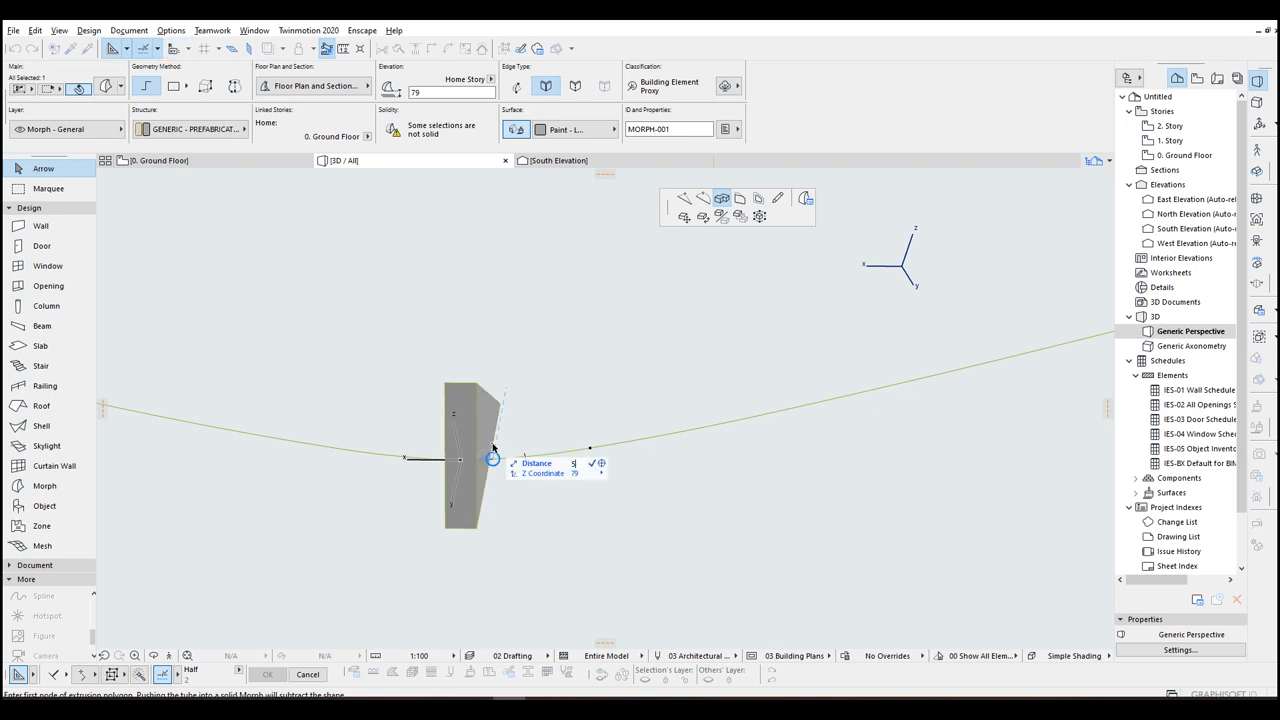
left_click(492, 457)
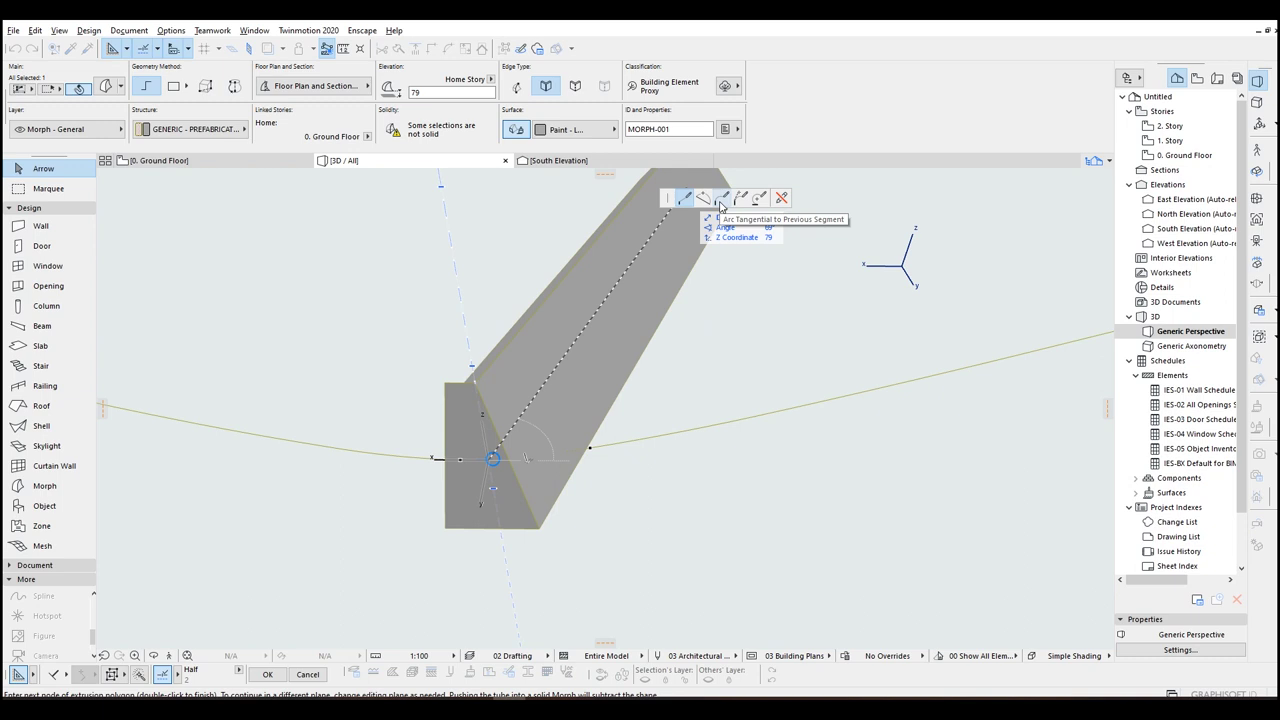
Step: Try to run the tube along the arch path with tangential arc segments, finish it, and undo the result
left_click(722, 198)
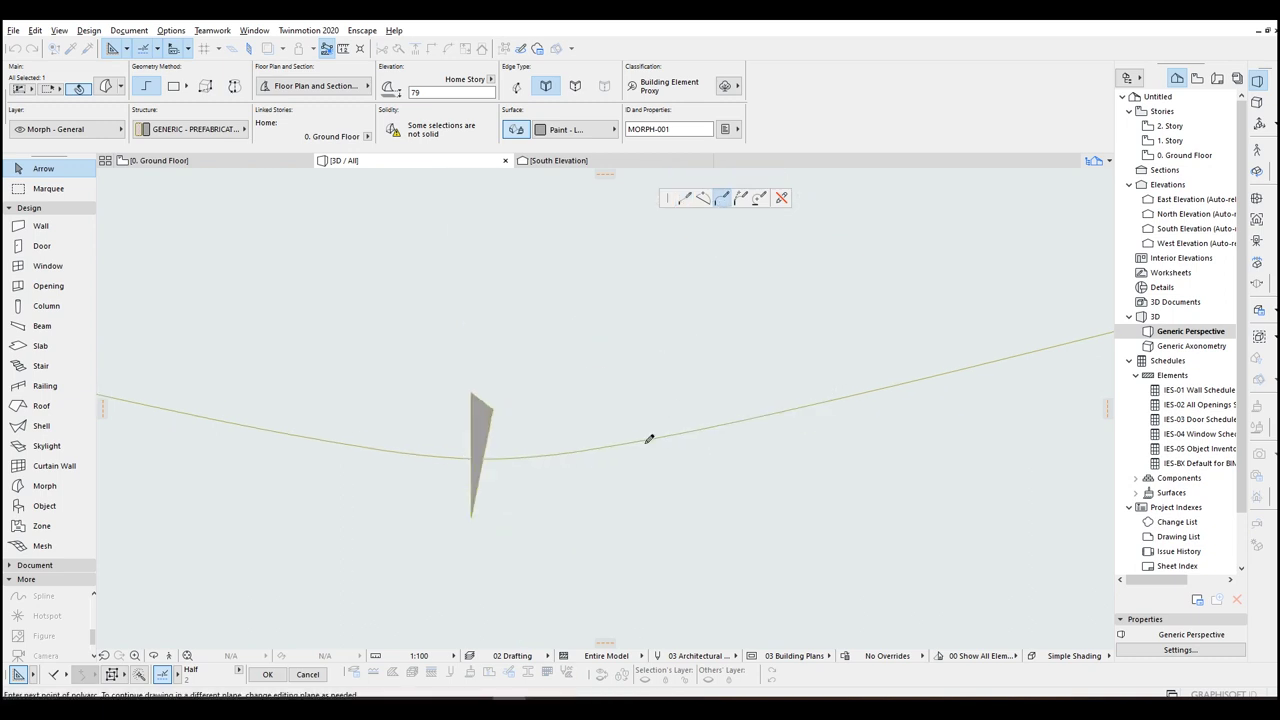
middle_click_drag(833, 393, 475, 390, "shift")
scroll(519, 377, "up", 1)
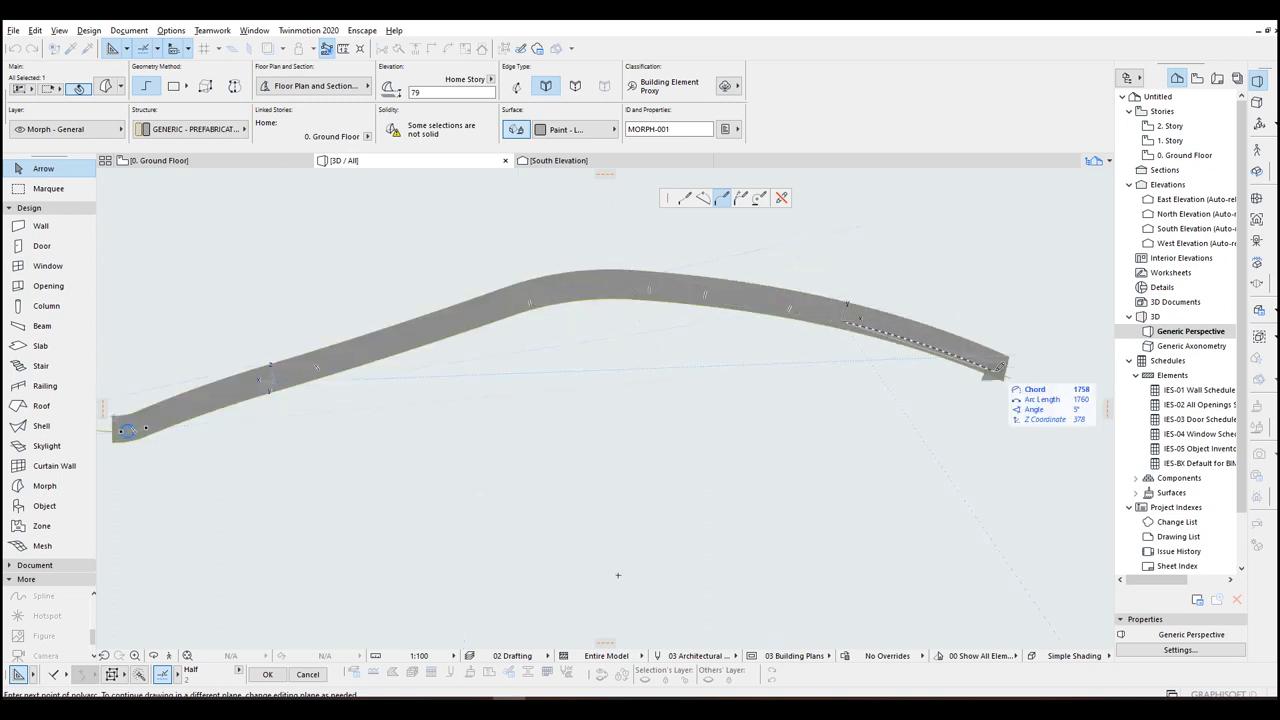
double_click(998, 378)
scroll(300, 410, "up", 5)
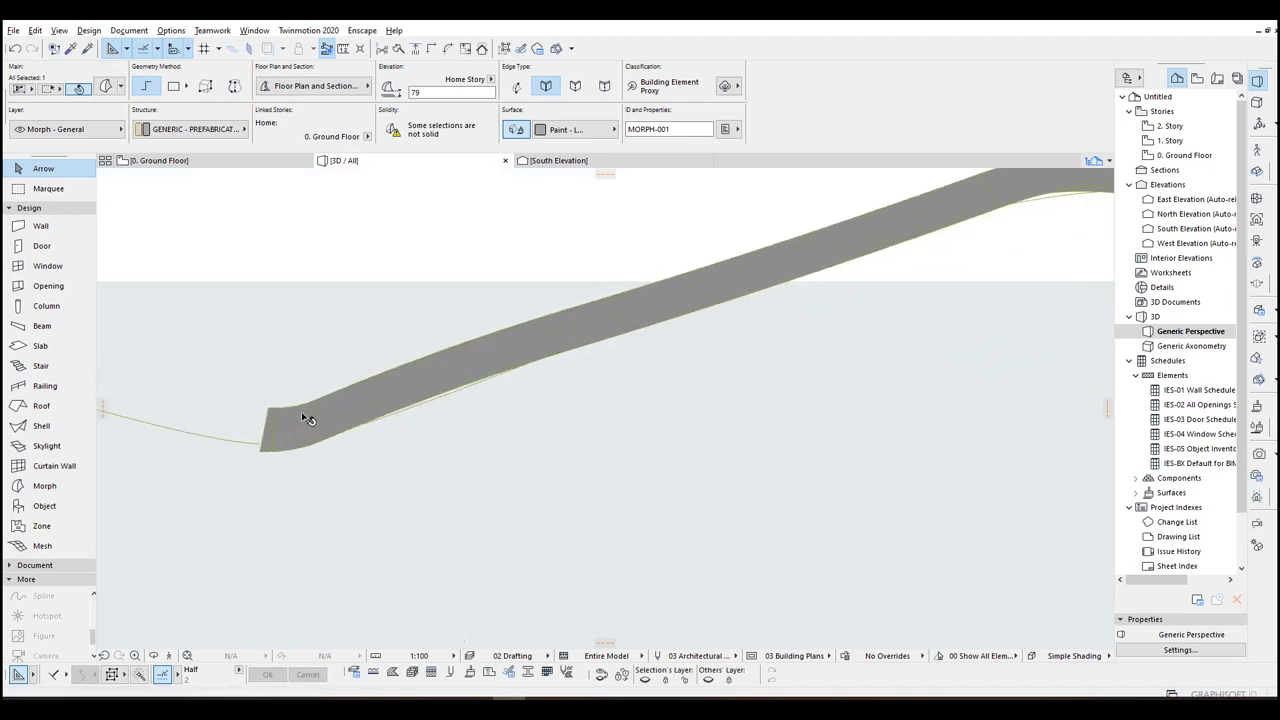
mouse_move(432, 401)
middle_mouse_down("shift")
mouse_move(428, 391)
mouse_move(421, 404)
middle_mouse_up("shift")
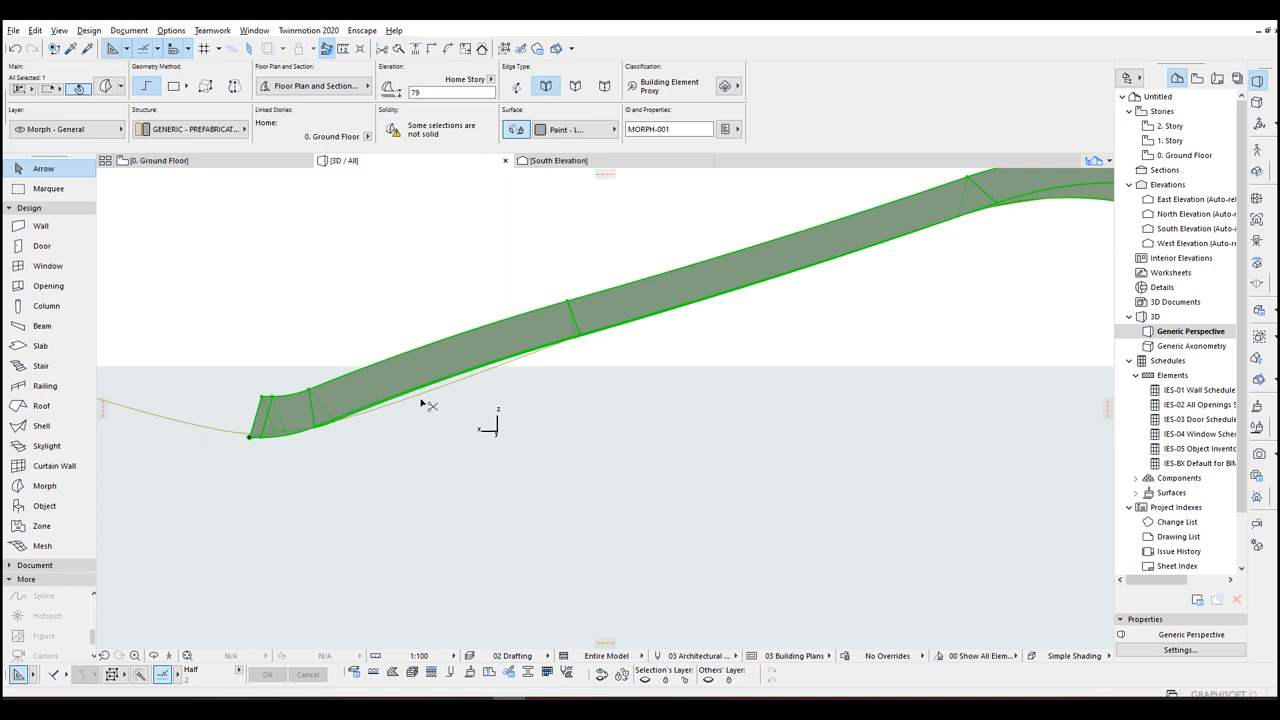
key("ctrl+z")
Step: Restart the Tube extrusion of the triangular section morph where it meets the arch path, with a first segment of 5
scroll(365, 455, "up", 3)
scroll(390, 405, "up", 2)
scroll(388, 450, "up", 3)
left_click(383, 455)
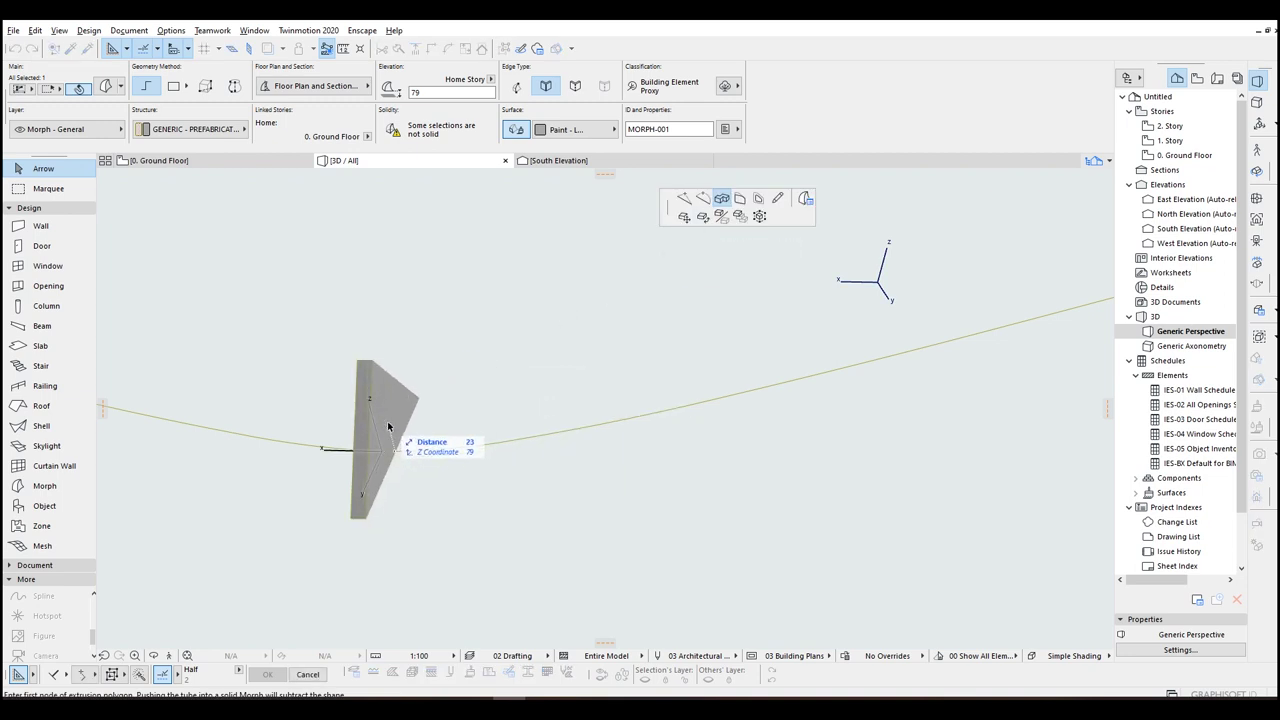
type("5")
left_click(384, 450)
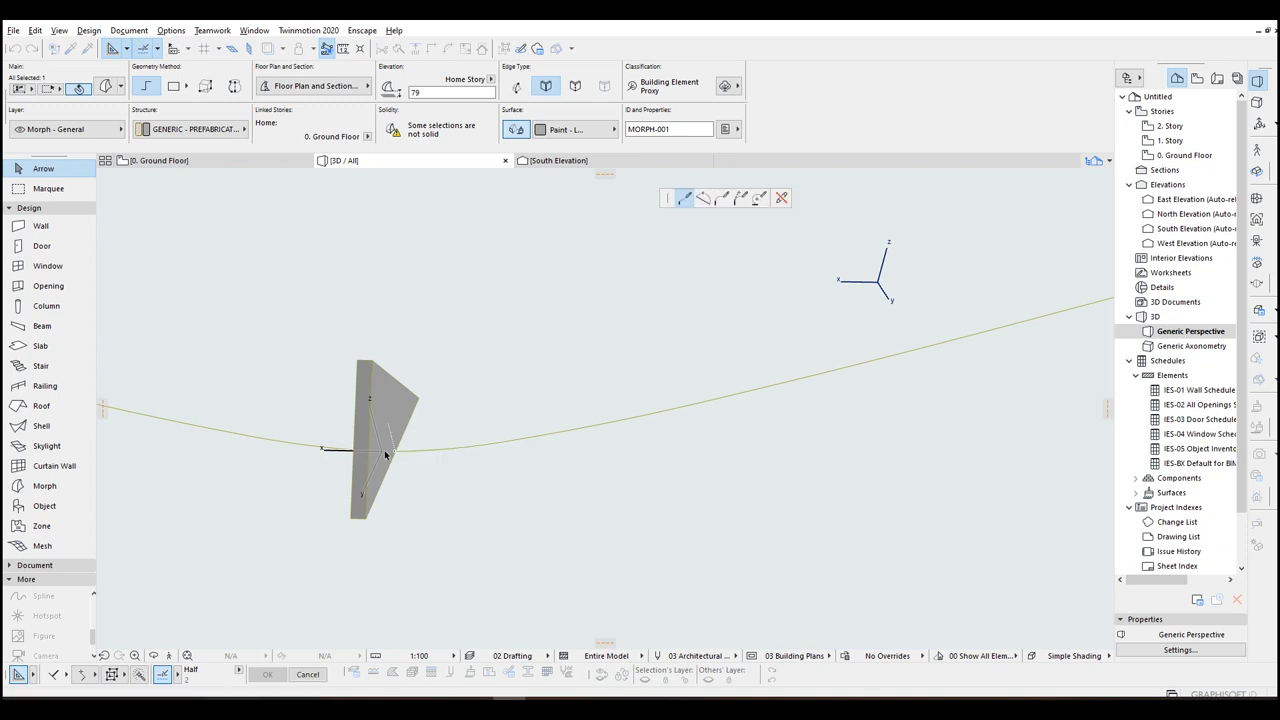
Step: Continue the tube along the arch path with successive arc segments, setting each arc's end point and curvature on the path
left_click(704, 198)
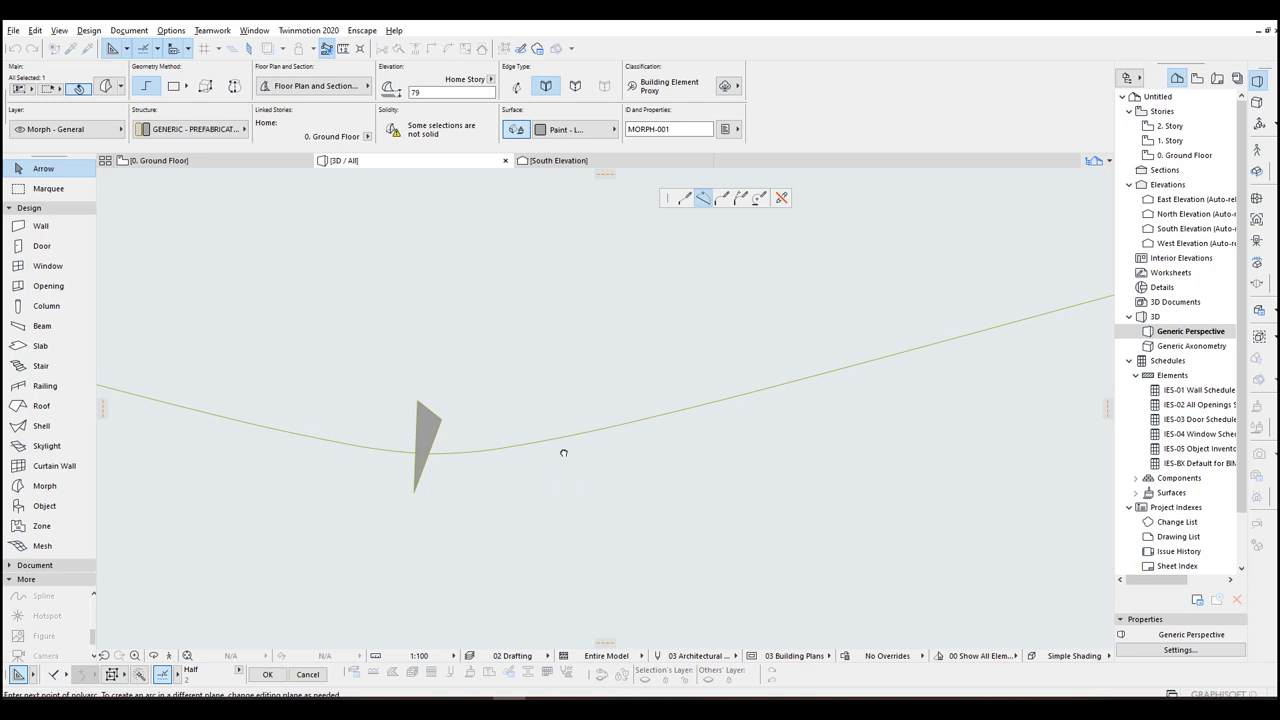
middle_click_drag(564, 453, 394, 472)
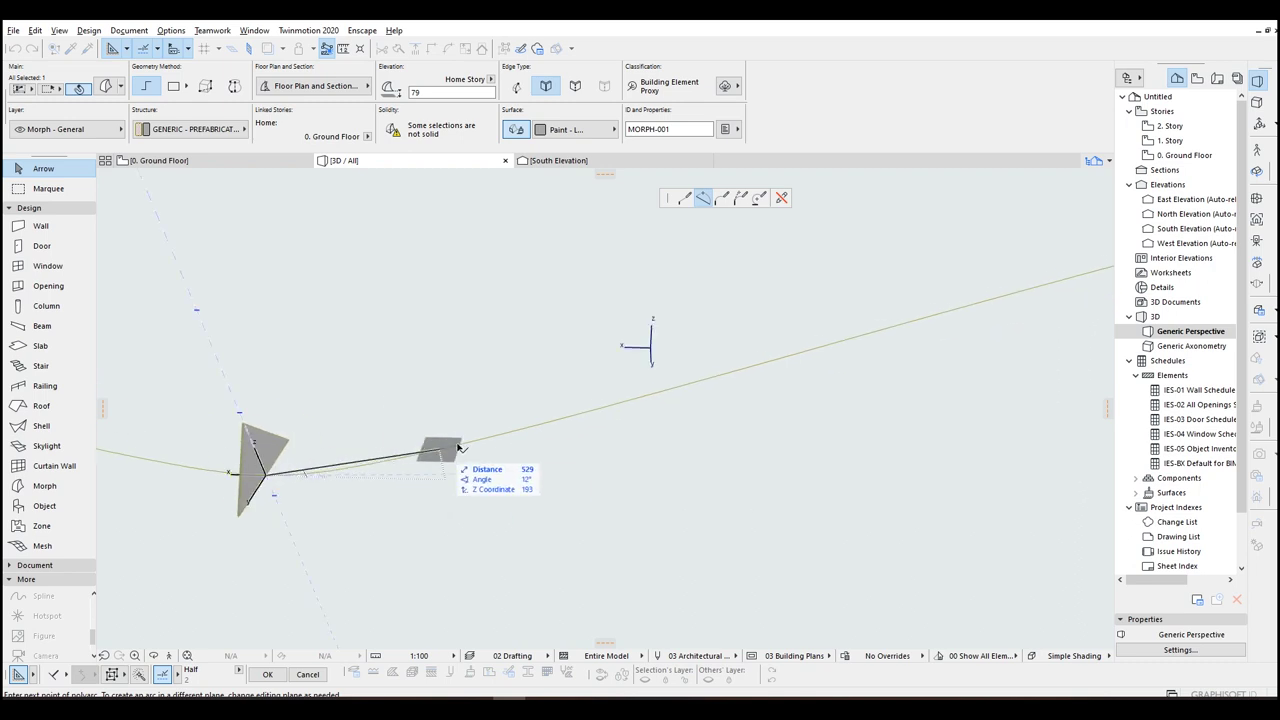
left_click(532, 432)
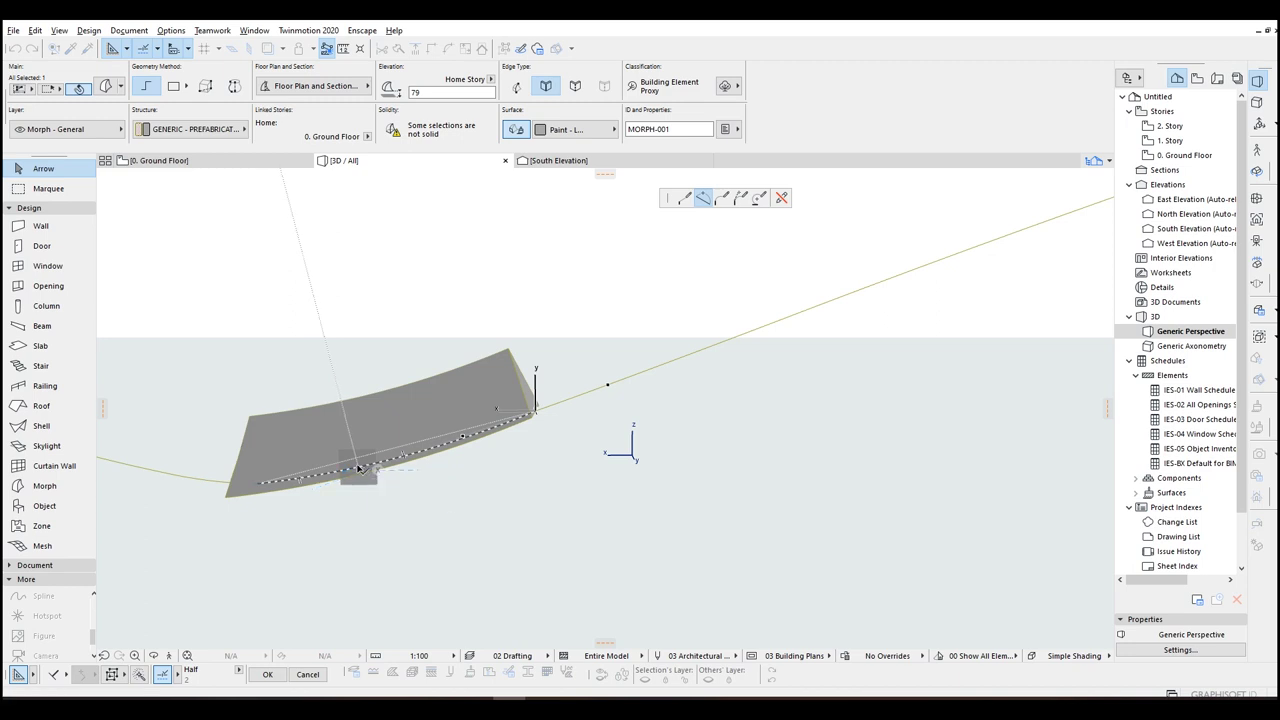
left_click(360, 468)
scroll(606, 378, "down", 2)
middle_click_drag(606, 378, 311, 487)
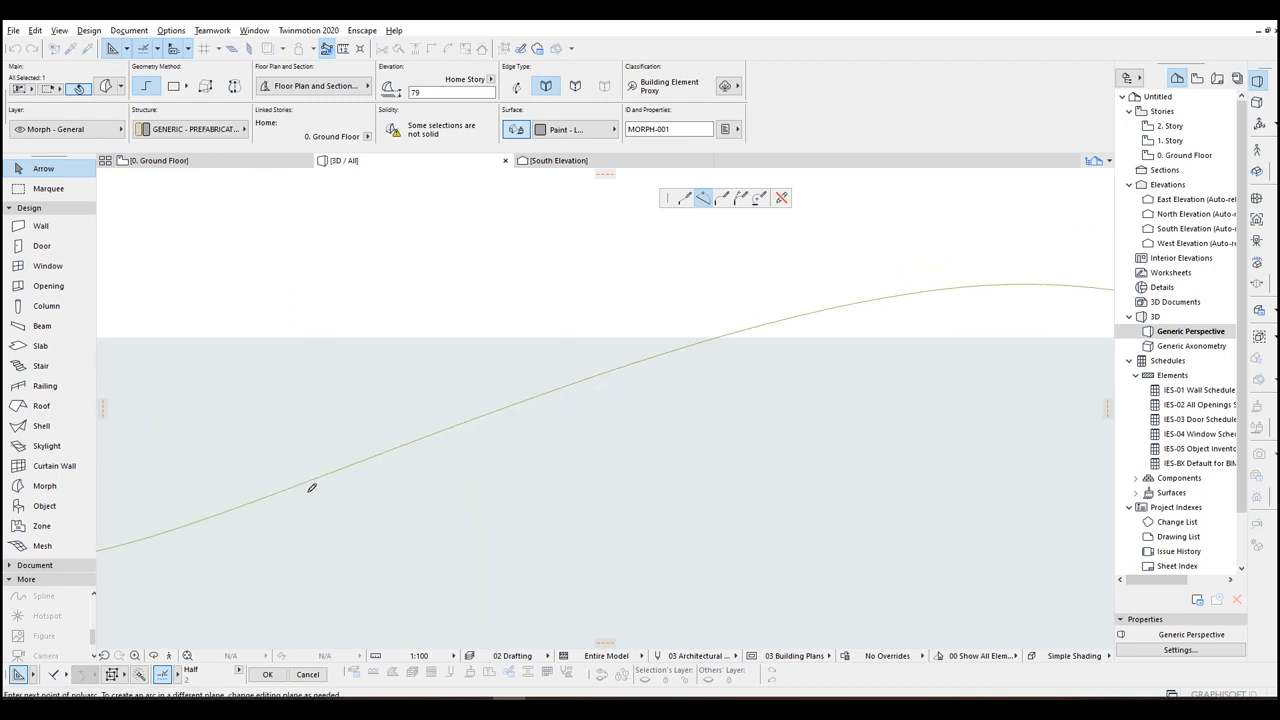
left_click(548, 388)
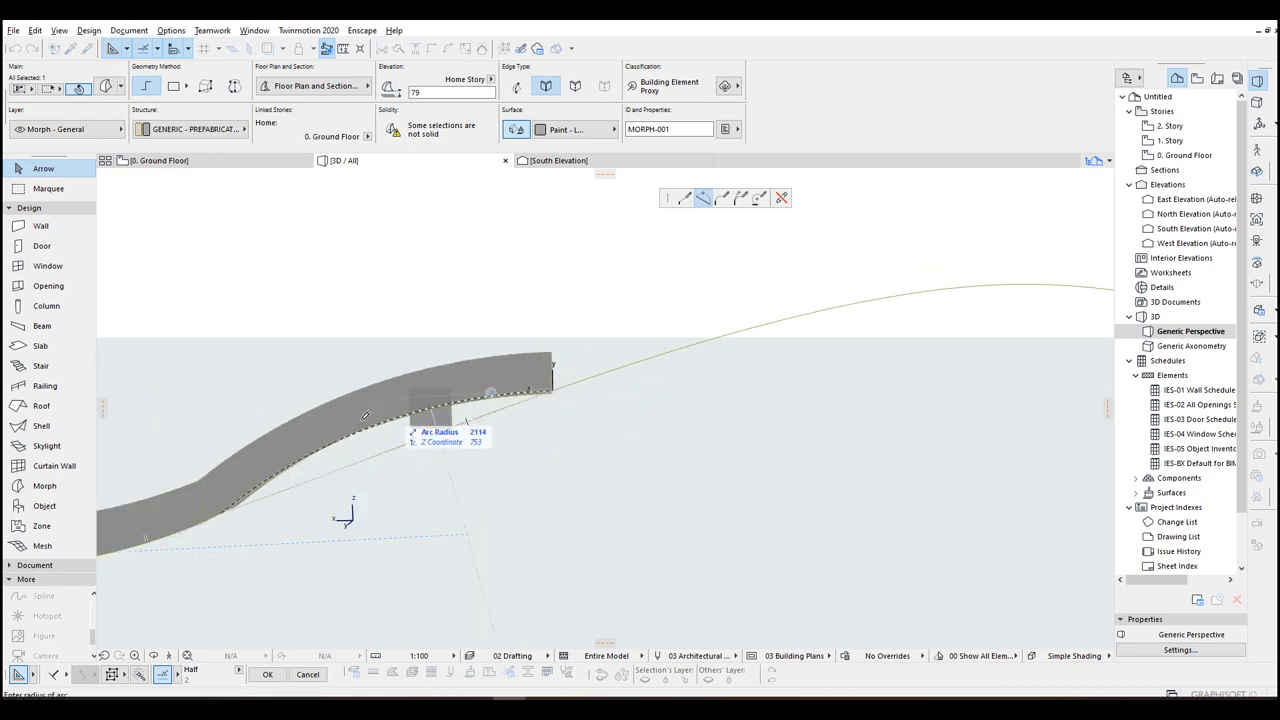
left_click(361, 457)
middle_click_drag(772, 335, 570, 389)
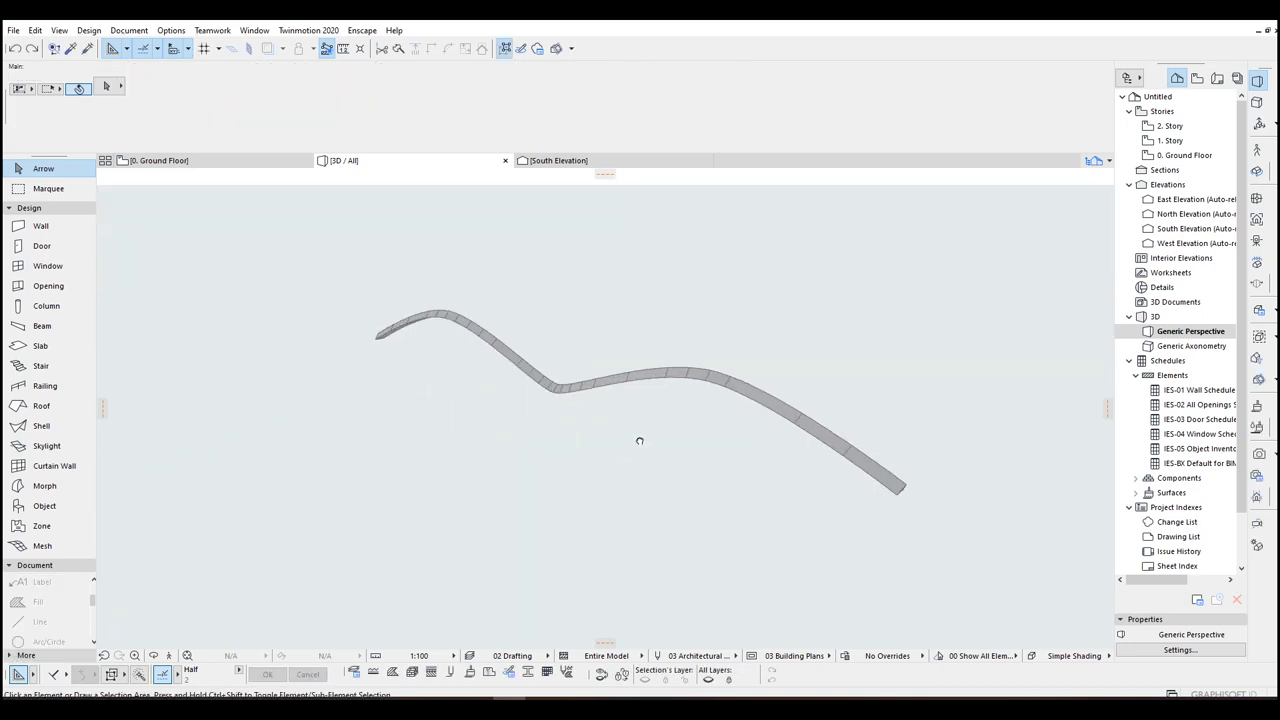
Step: Select the triangular end face of the arch morph at its free end and start Box Stretch on it
middle_click_drag(638, 440, 644, 435)
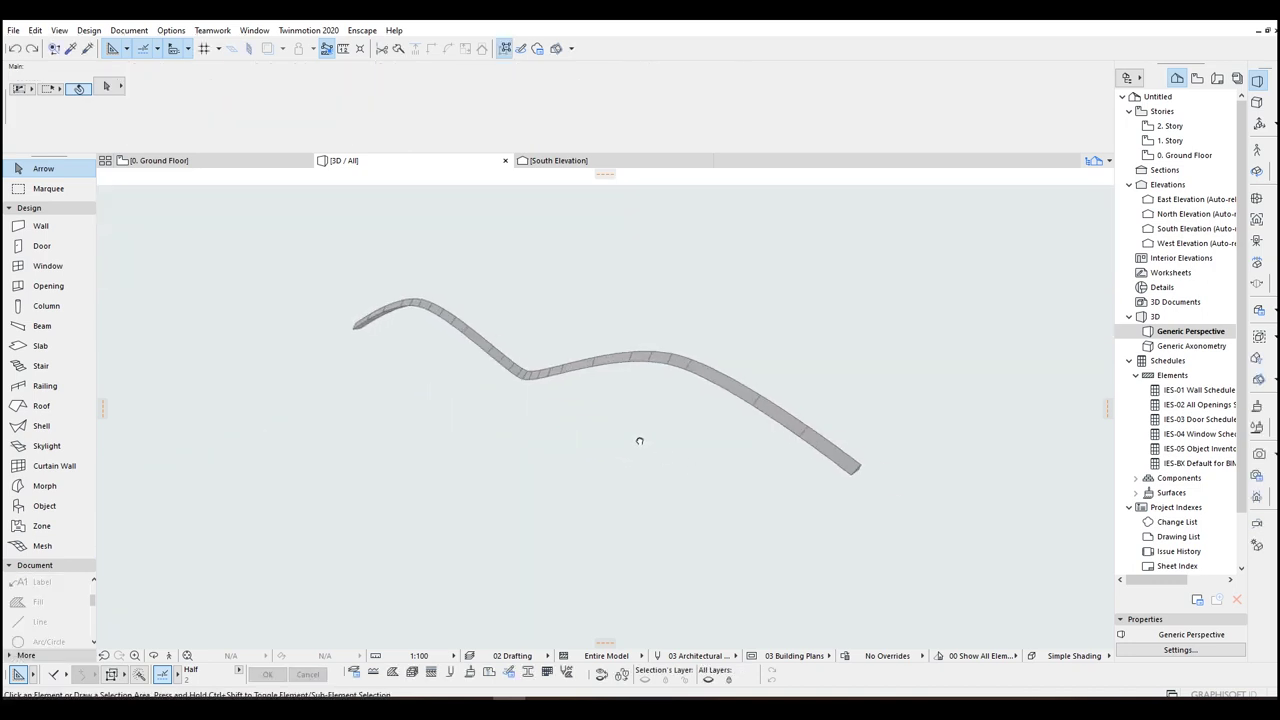
scroll(834, 457, "up", 1)
middle_click_drag(857, 471, 808, 426, "shift")
scroll(788, 369, "up", 2)
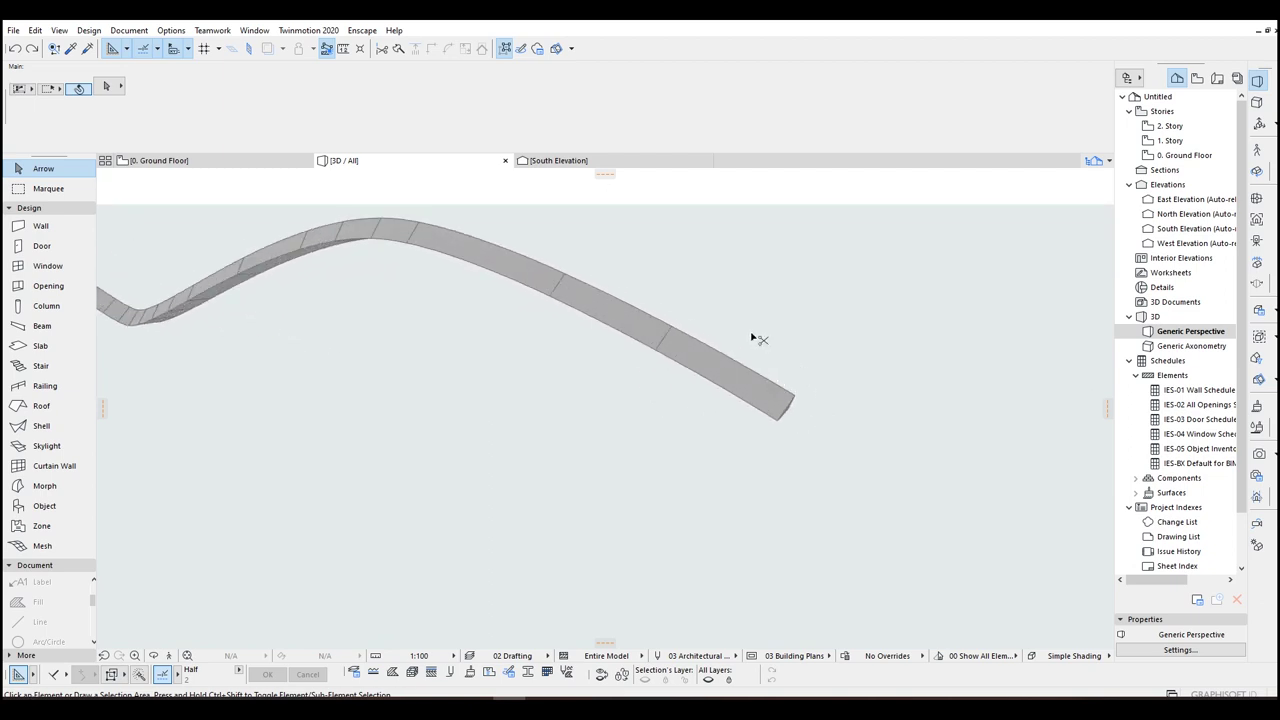
left_click_drag(740, 318, 852, 488)
mouse_move(743, 389)
middle_mouse_down("shift")
mouse_move(702, 378)
mouse_move(777, 374)
mouse_move(745, 386)
middle_mouse_up("shift")
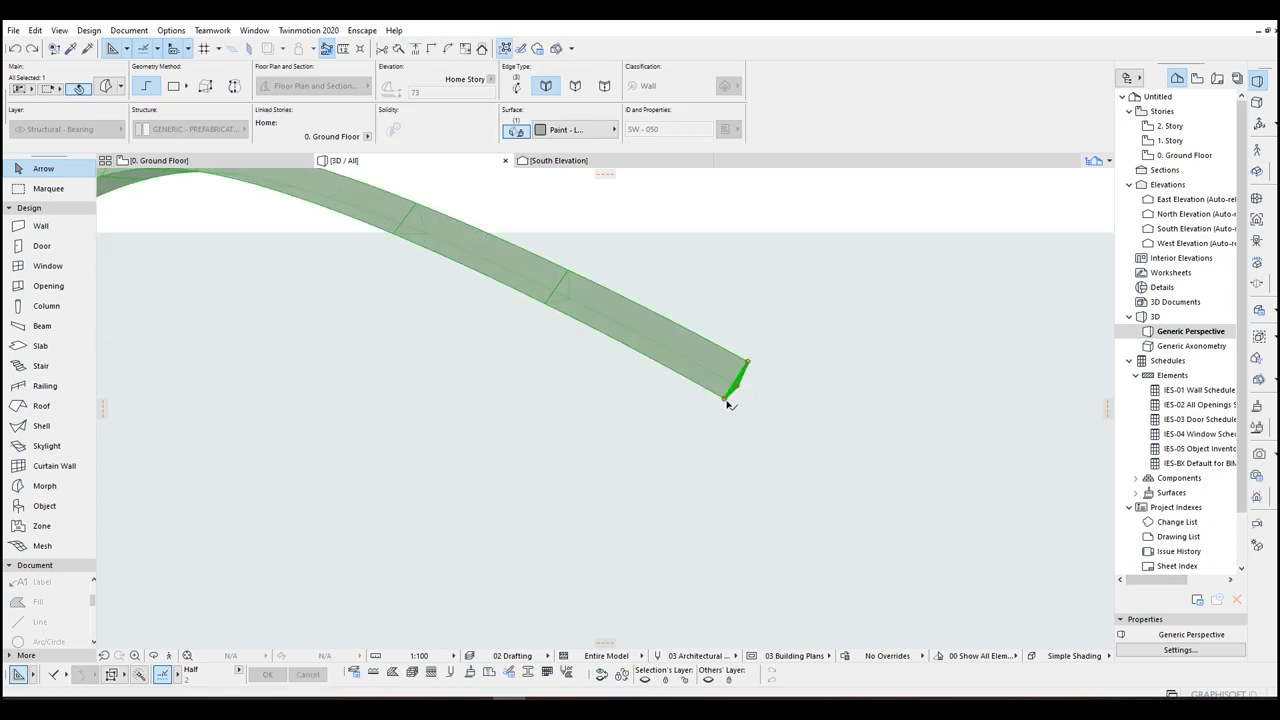
left_click(728, 399)
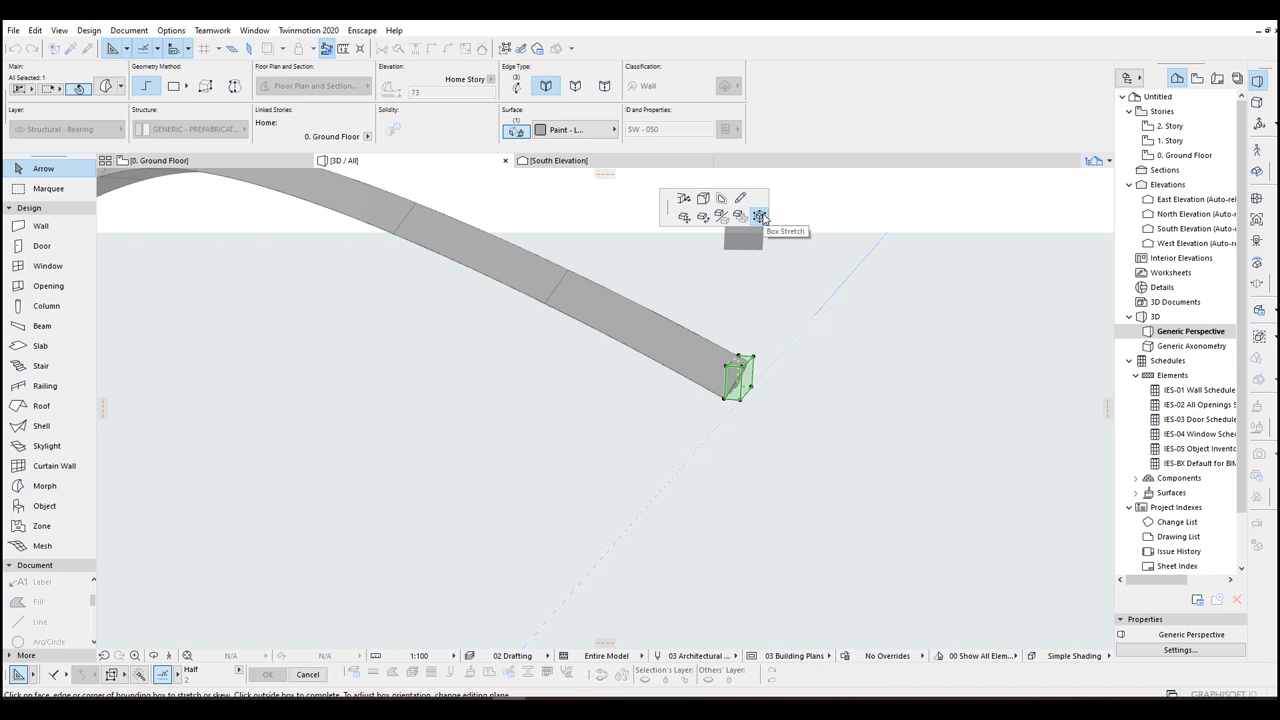
Step: Shrink the arch's end face with Box Stretch to a ratio of about 0.51 from its lower corner
middle_click_drag(707, 398, 525, 495, "shift")
scroll(555, 460, "up", 6)
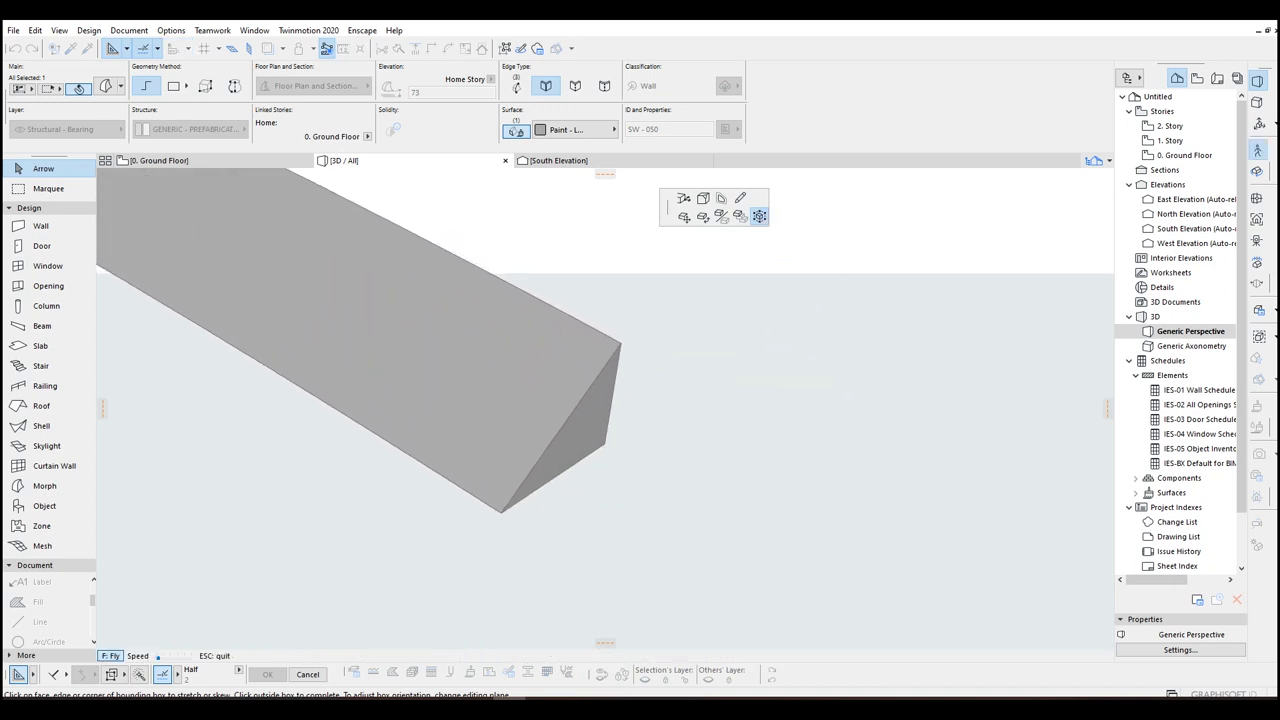
key("Escape")
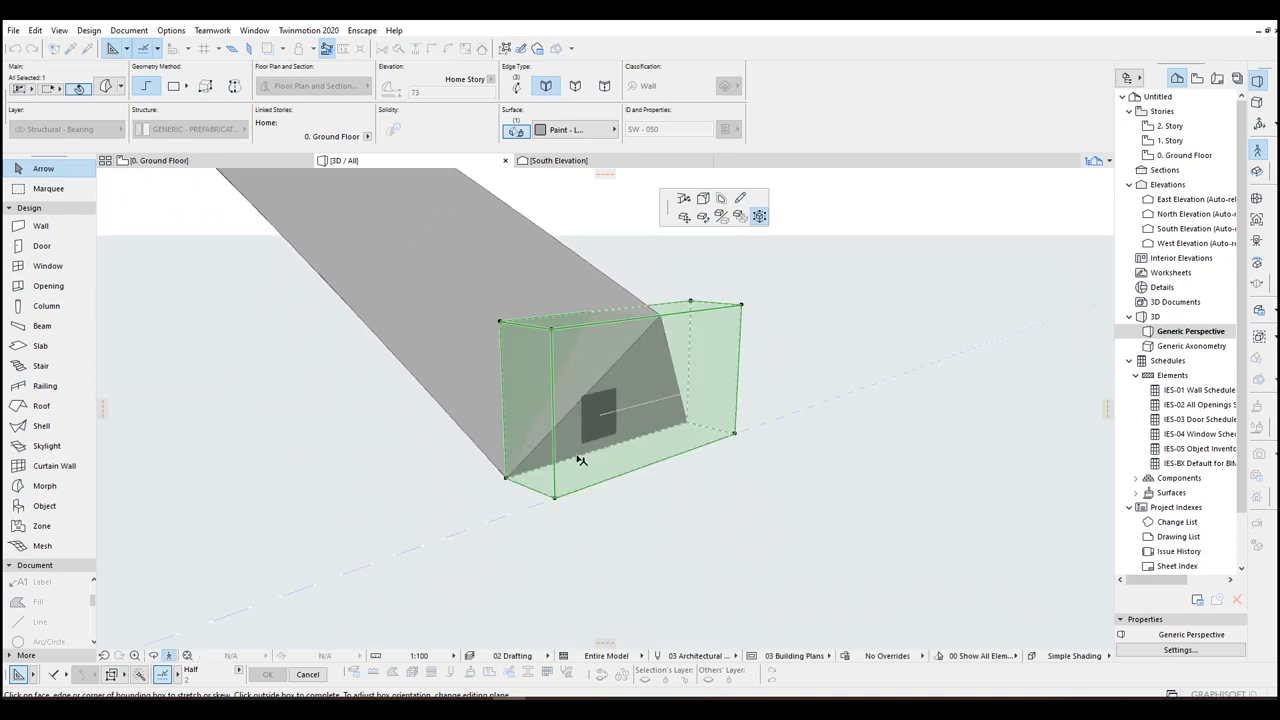
left_click(508, 482)
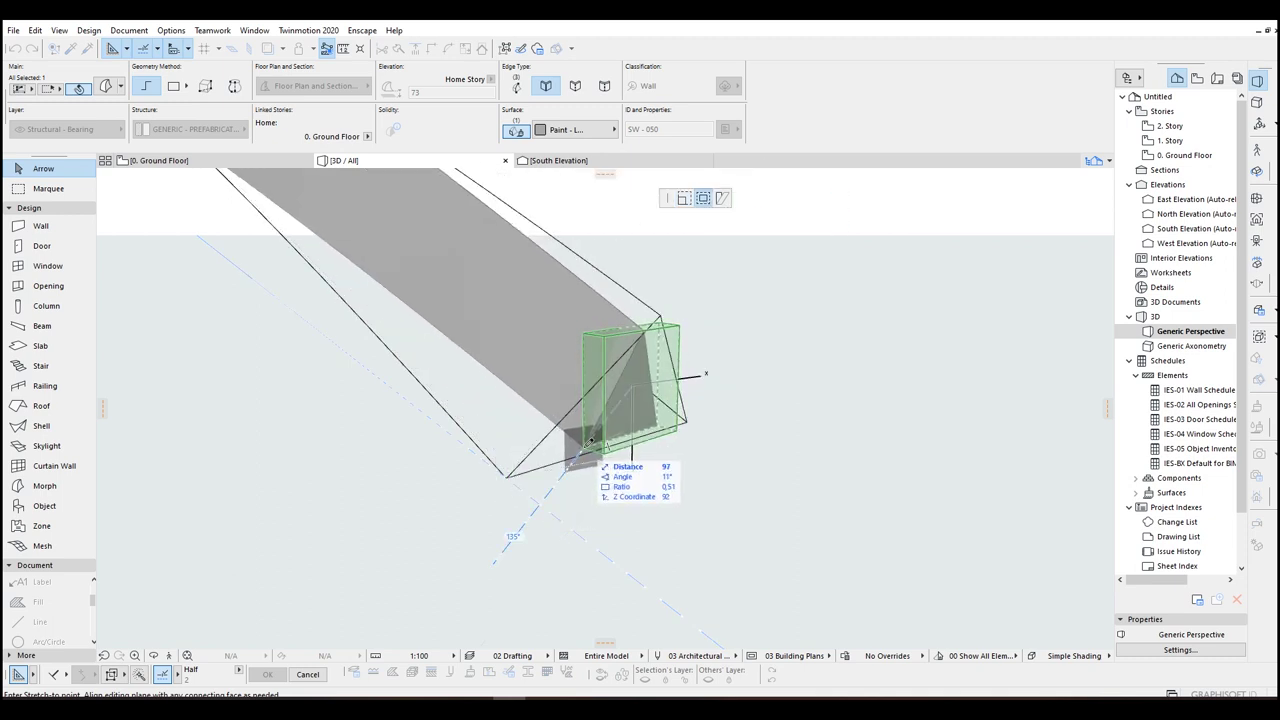
left_click(587, 449)
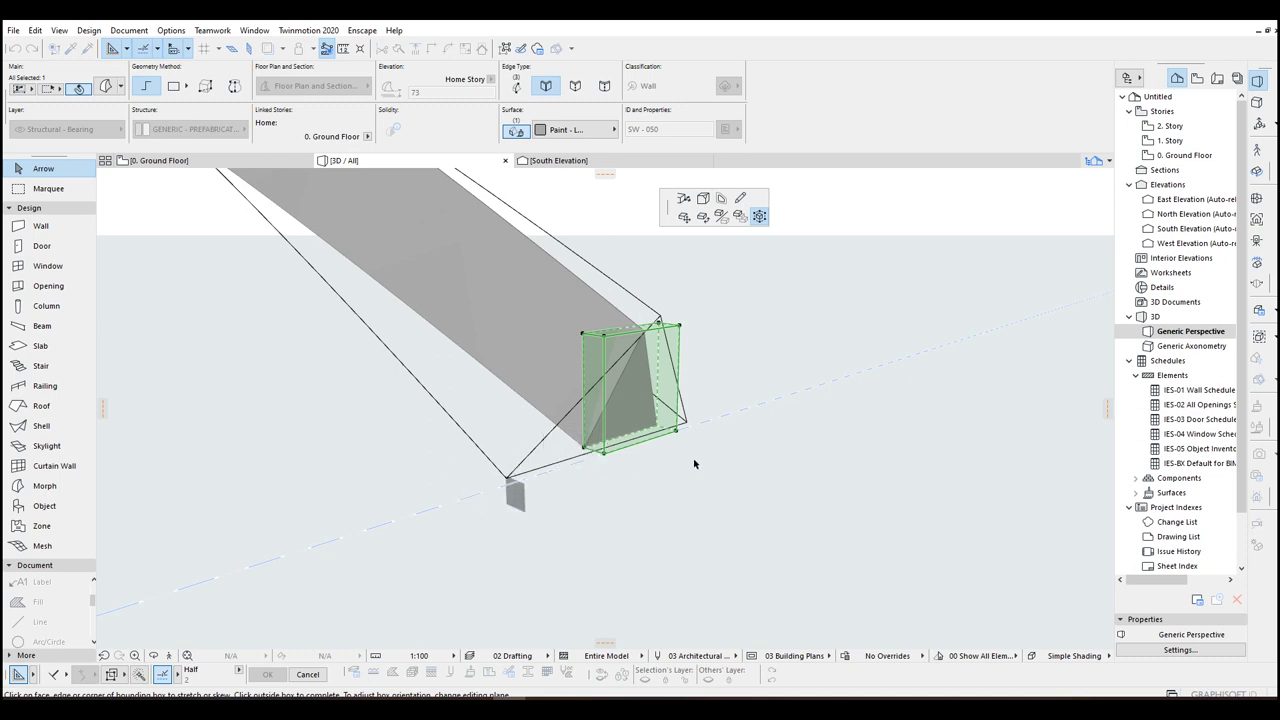
scroll(784, 450, "down", 3)
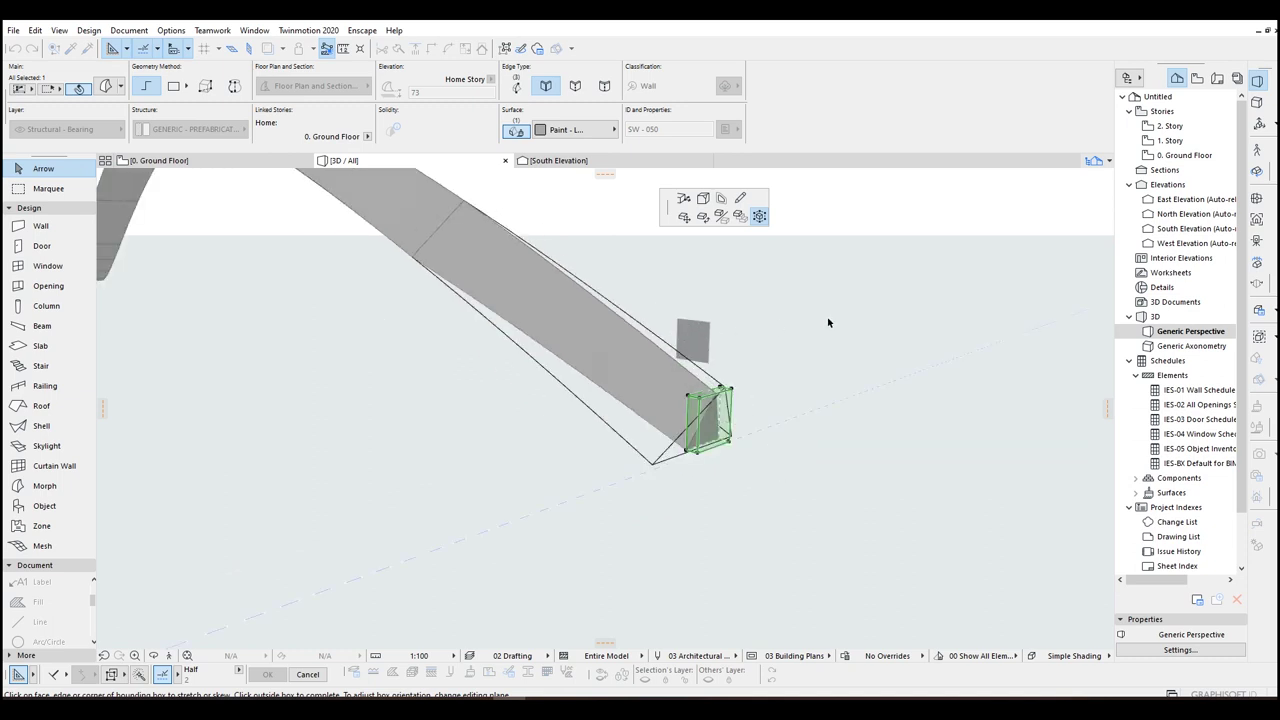
left_click(838, 366)
Step: Review the arch's tapered end and undo the last stretch, leaving nothing selected
middle_click_drag(632, 360, 895, 403, "shift")
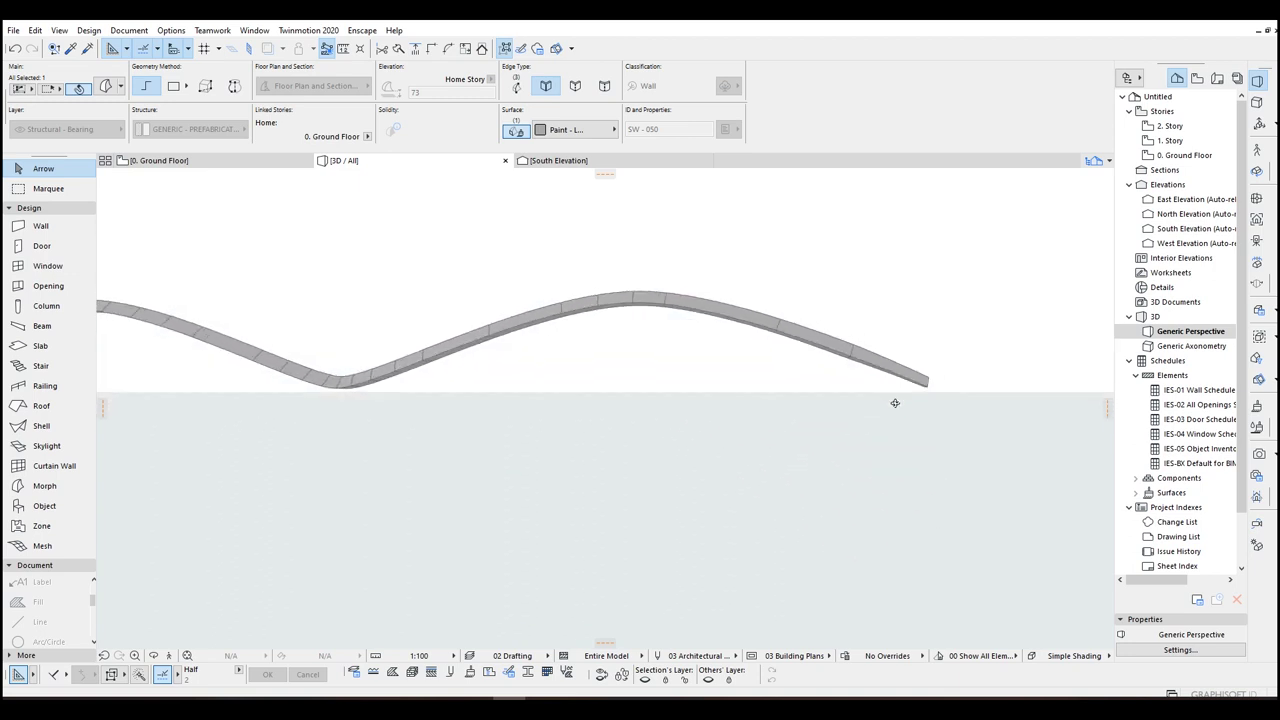
middle_click_drag(846, 349, 907, 400, "shift")
scroll(771, 357, "up", 5)
middle_click_drag(816, 342, 849, 386)
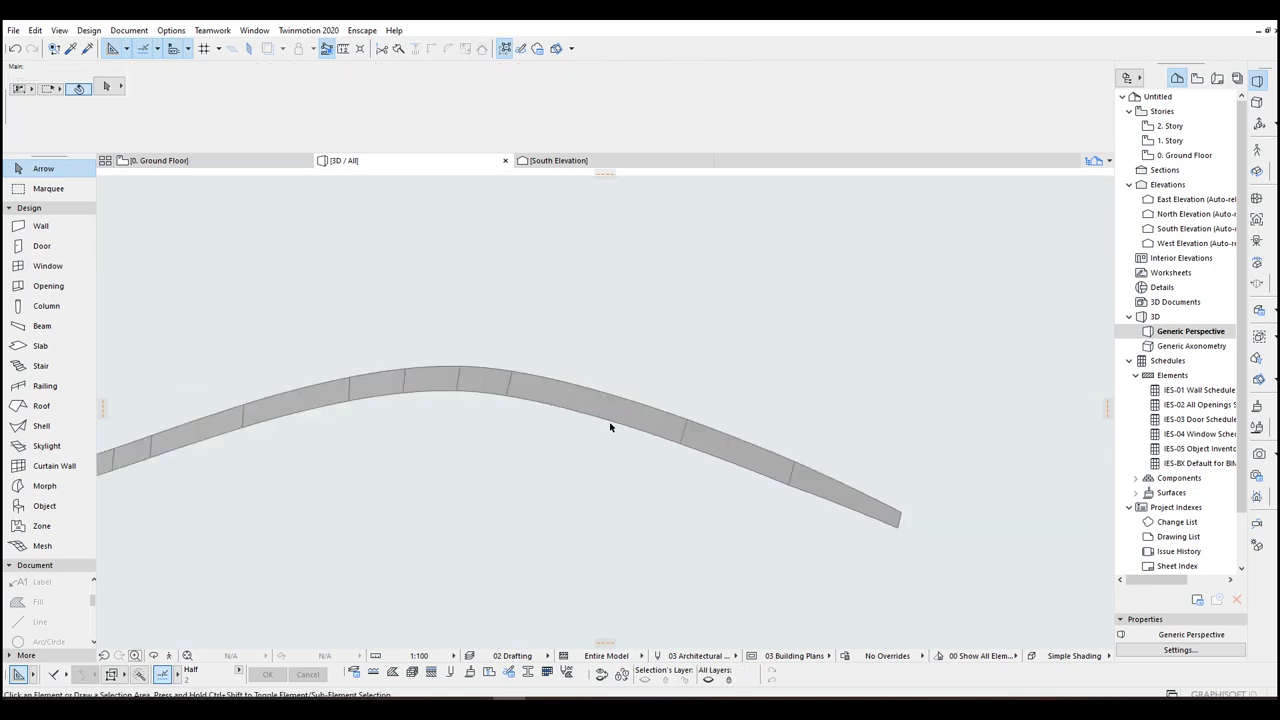
middle_click_drag(648, 413, 616, 428, "shift")
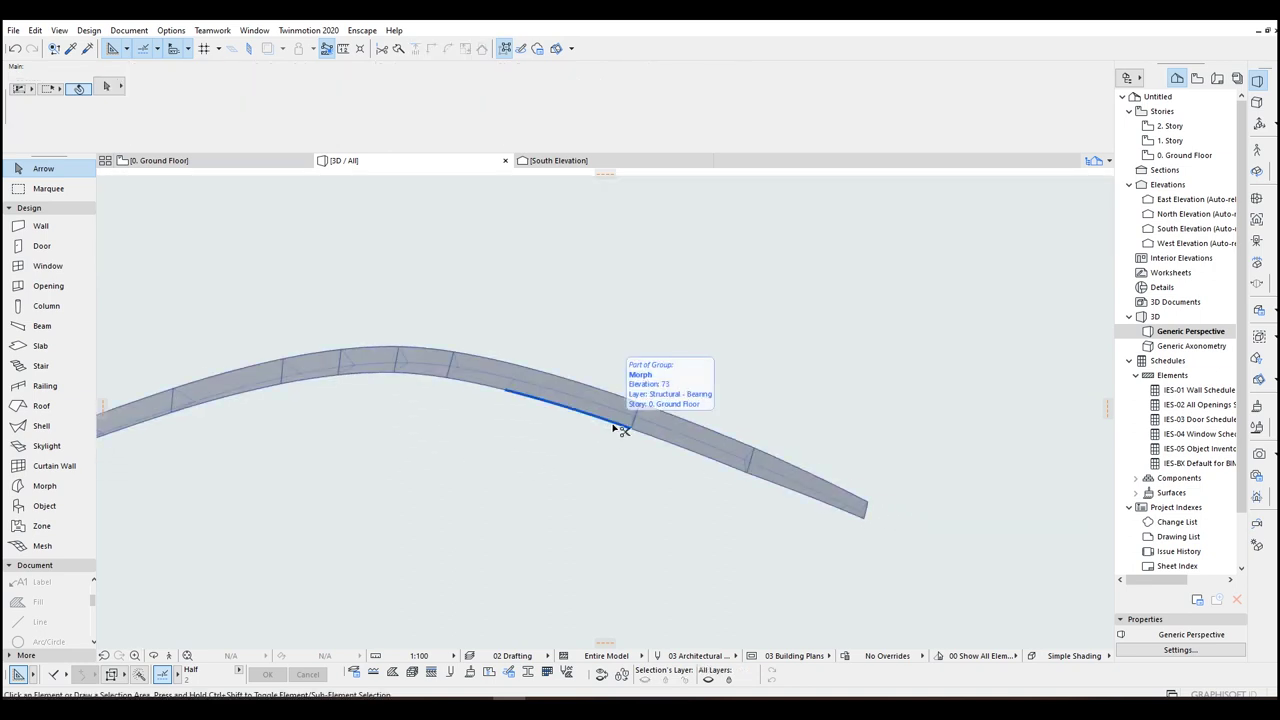
key("ctrl+z")
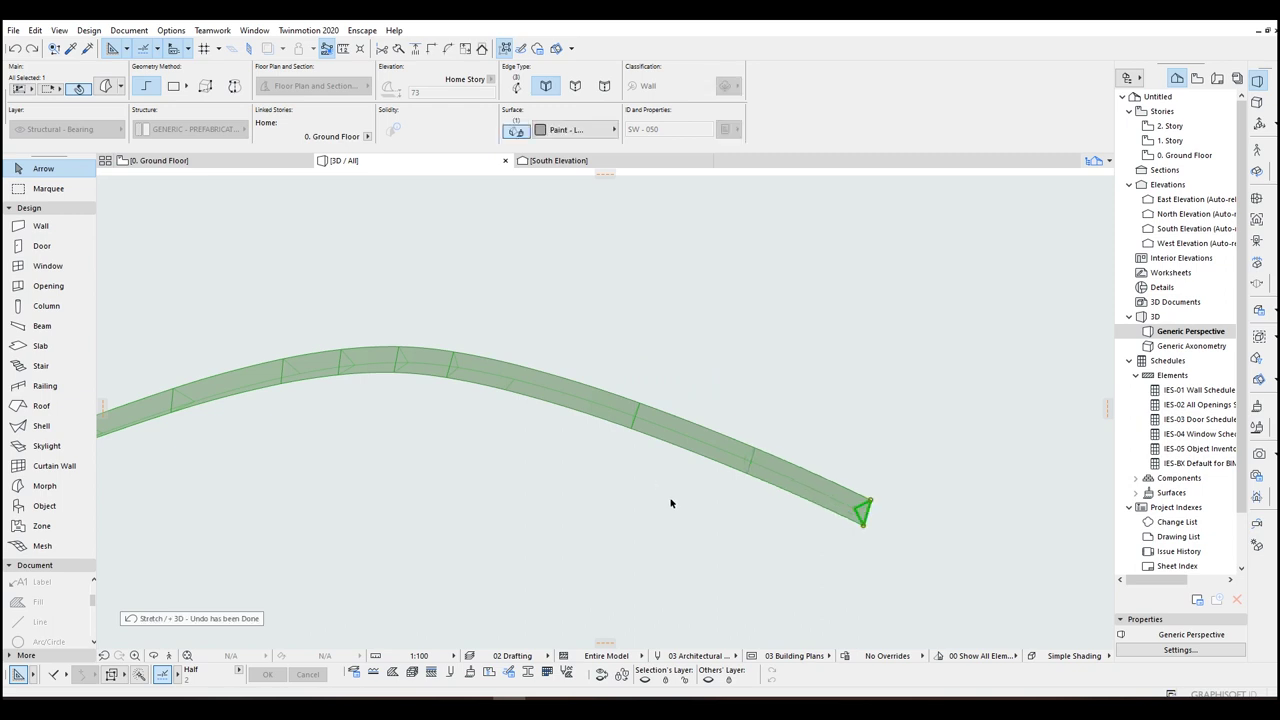
left_click(671, 504)
Step: In the South Elevation, move the upper corner node of the arch's end at P2 down along the end edge to taper it
scroll(658, 495, "down", 4)
middle_click_drag(617, 488, 475, 442, "shift")
middle_click_drag(199, 436, 375, 427, "shift")
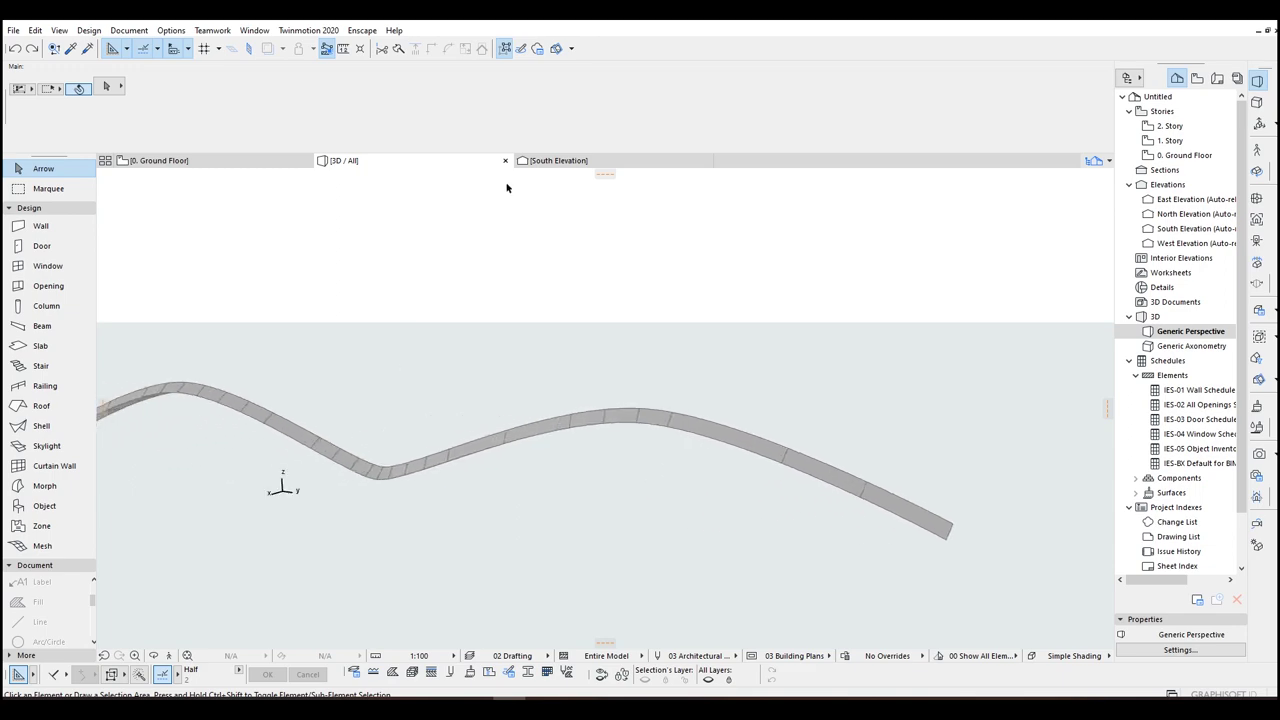
left_click(570, 162)
scroll(835, 390, "up", 10)
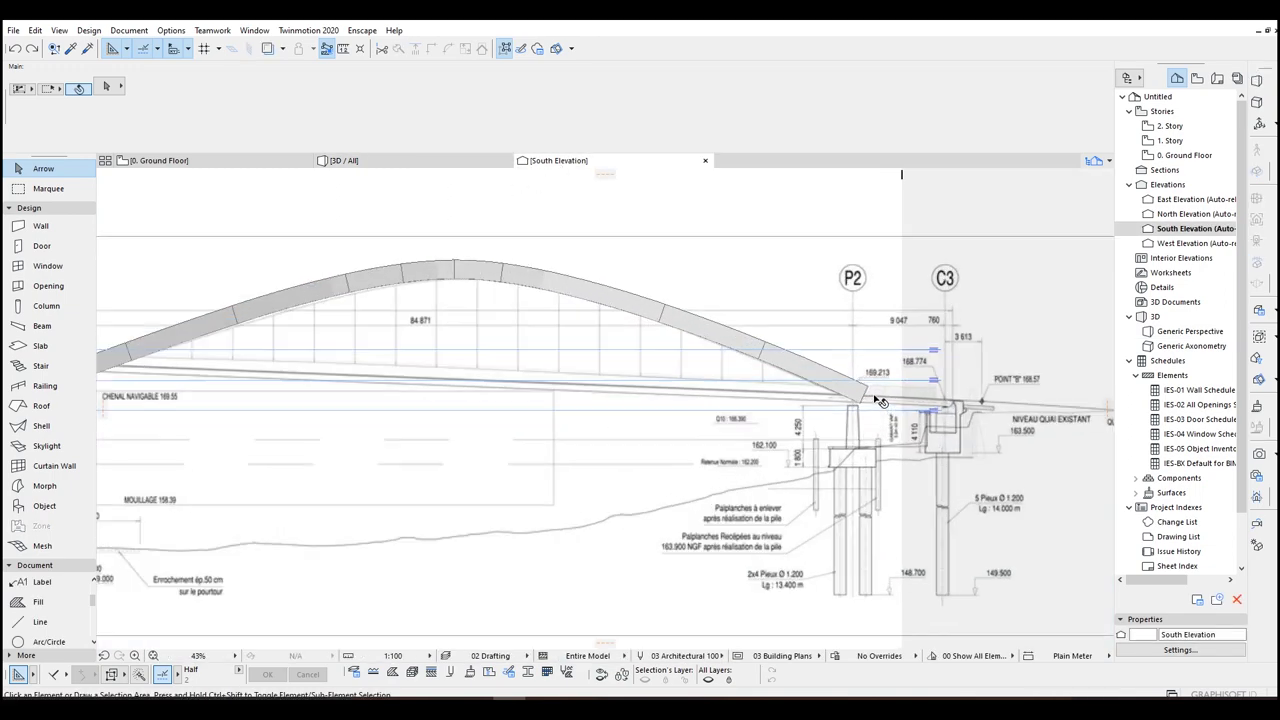
left_click(848, 351)
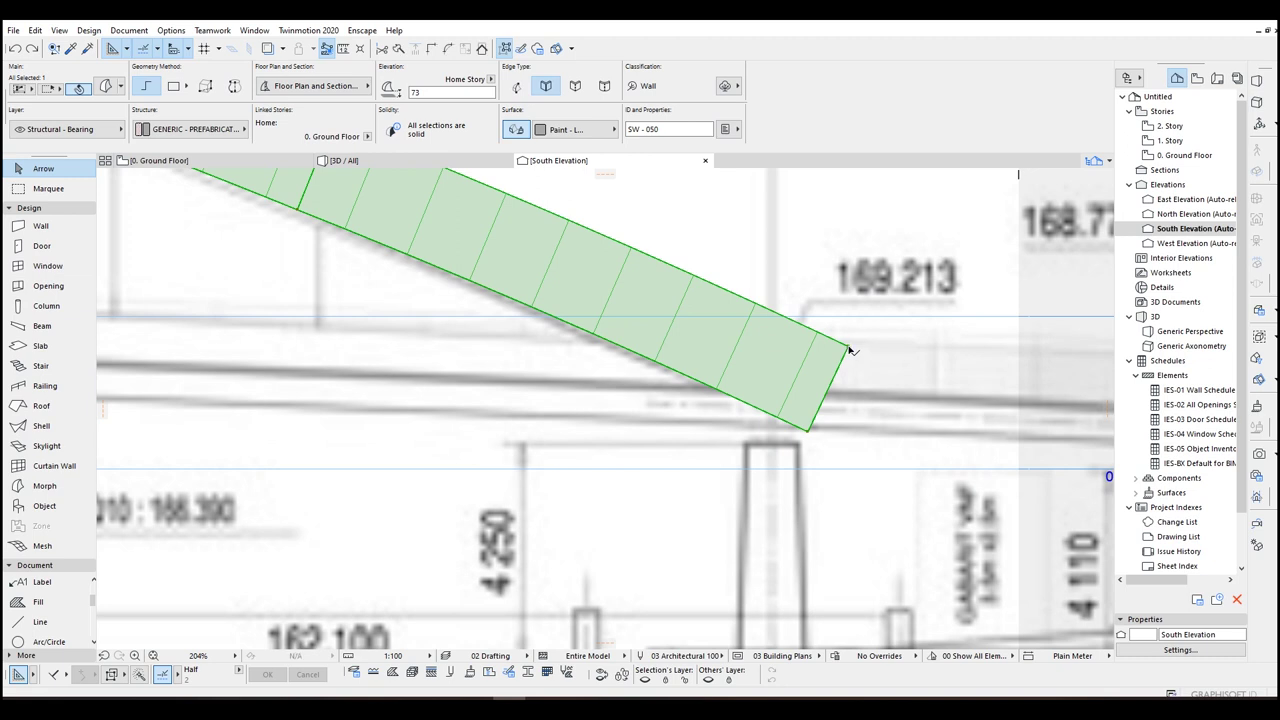
left_click(849, 346)
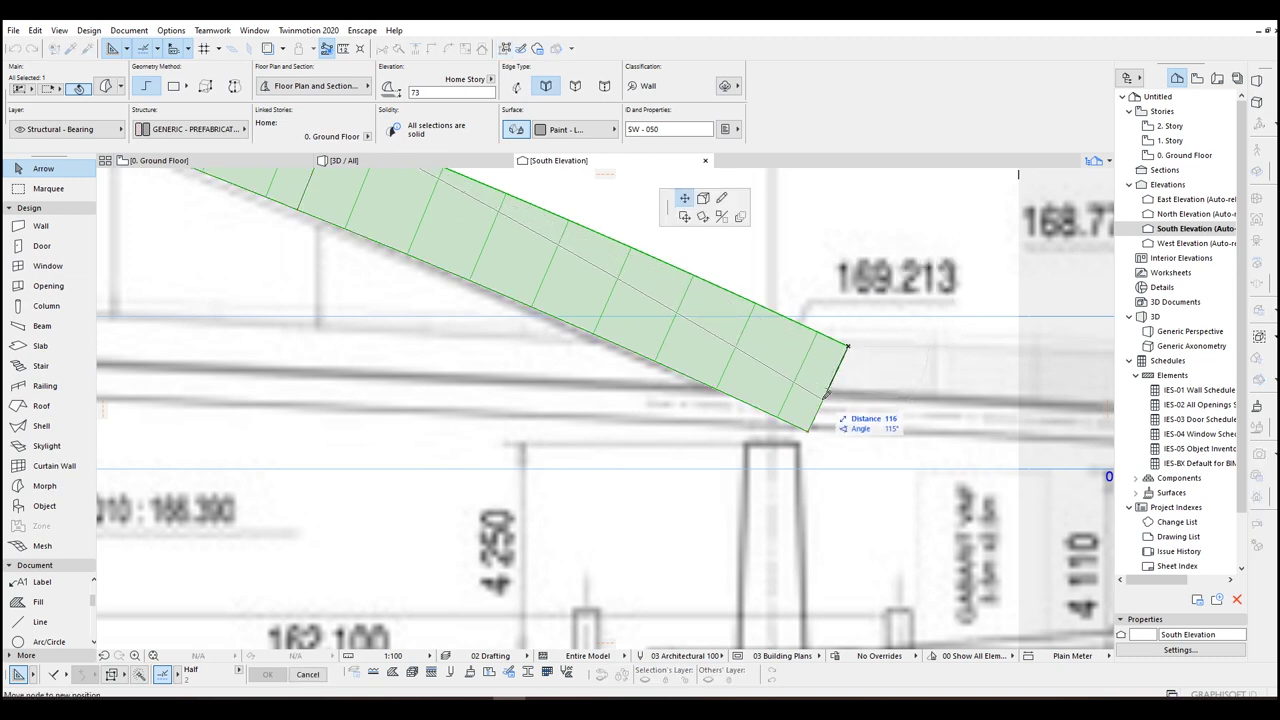
left_click(823, 400)
left_click(822, 401)
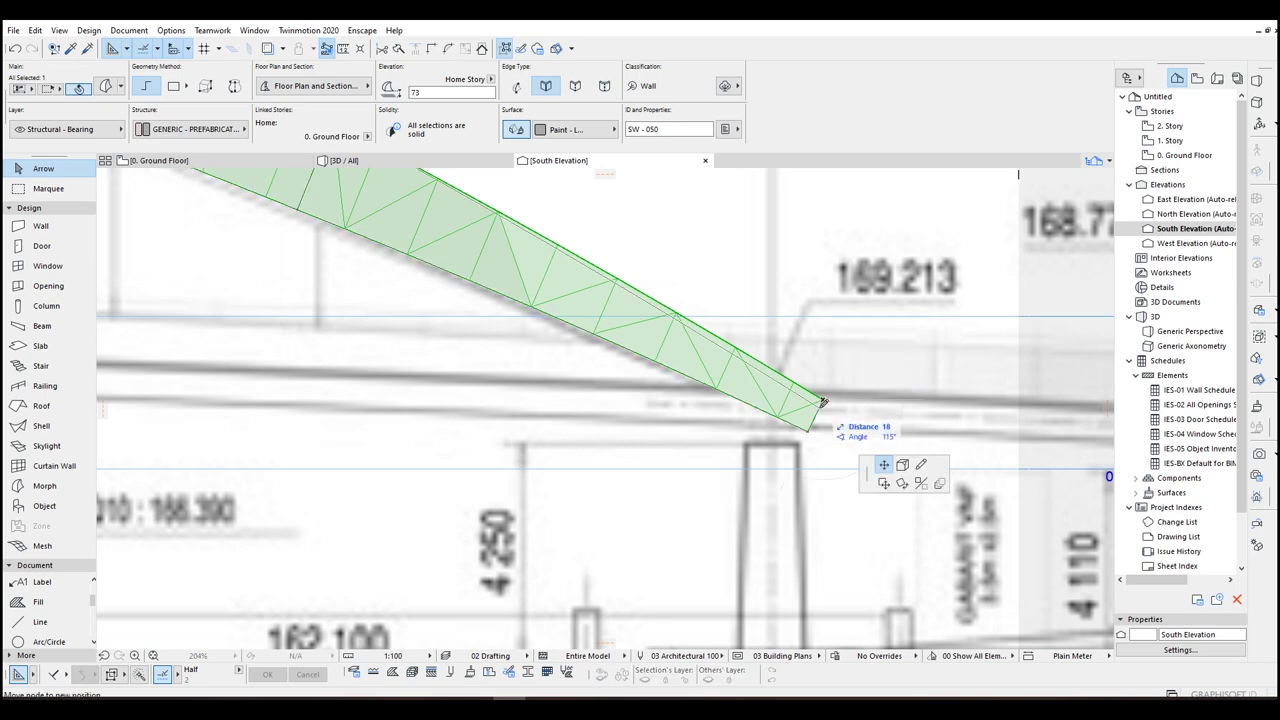
left_click(818, 408)
Step: Lower the upper-edge nodes at the arch's first two segment joints from P2 along their joint lines
scroll(819, 408, "down", 2)
scroll(760, 395, "down", 3)
scroll(749, 355, "up", 4)
left_click(750, 352)
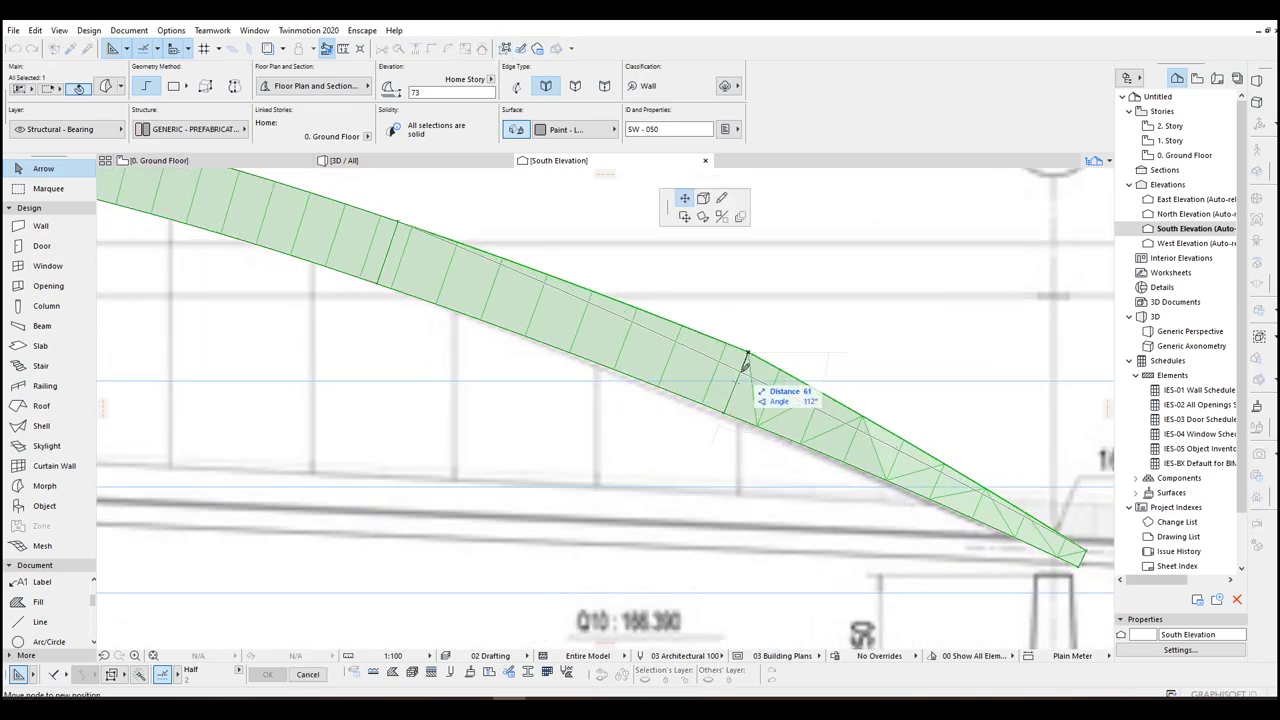
left_click(745, 365)
scroll(570, 298, "down", 3)
left_click(541, 288)
scroll(541, 288, "up", 3)
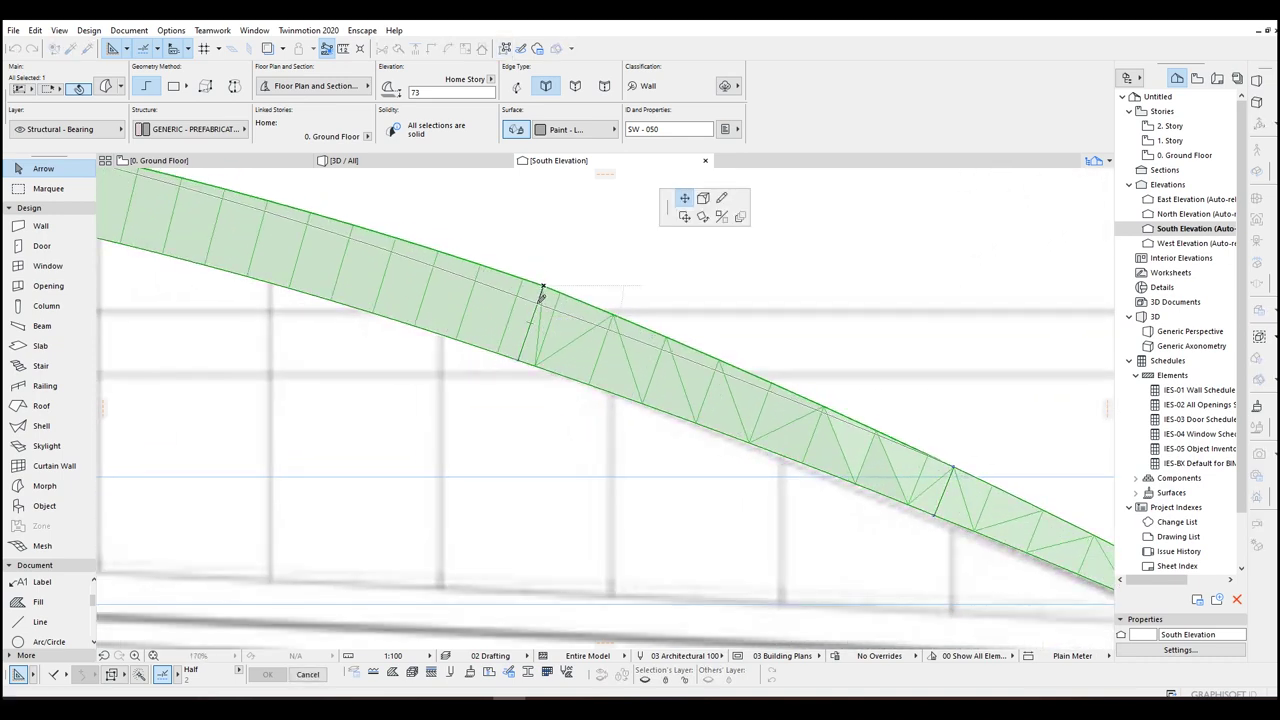
key("Escape")
Step: Lower the upper-edge node at the next arch joint toward the crown of the P1–P2 span
scroll(541, 288, "down", 6)
scroll(395, 263, "up", 7)
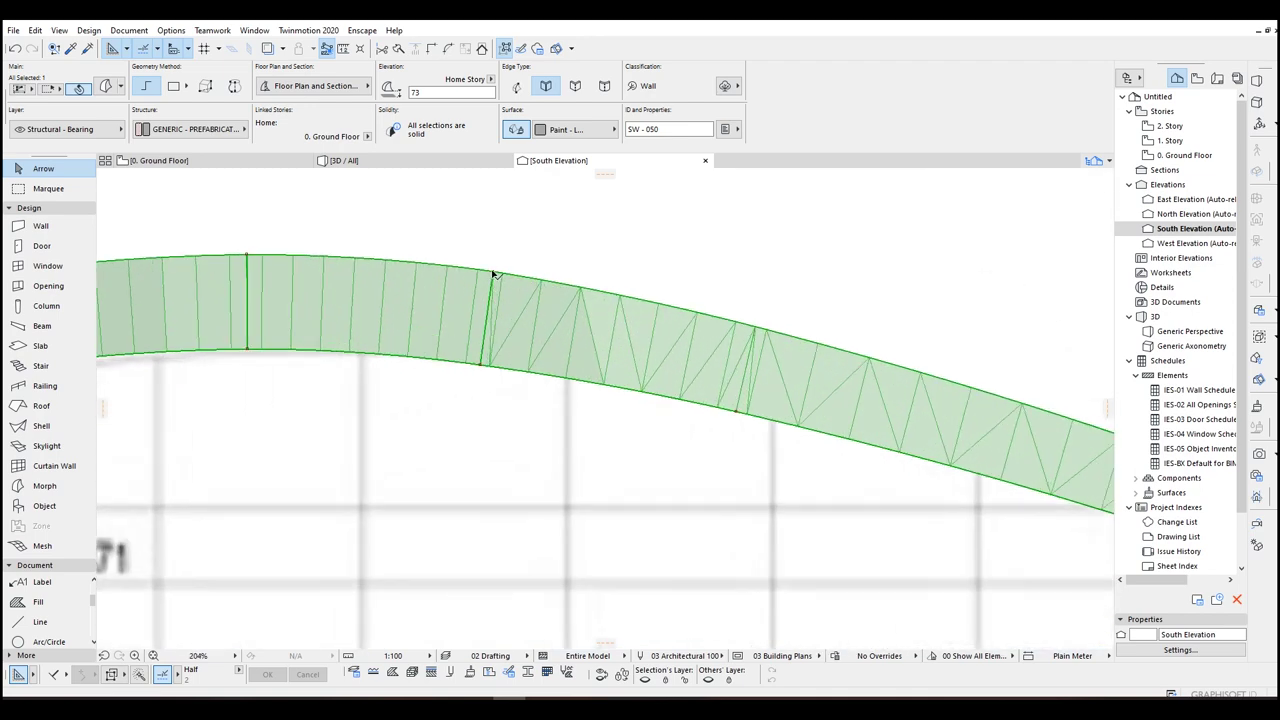
left_click(492, 273)
left_click(491, 281)
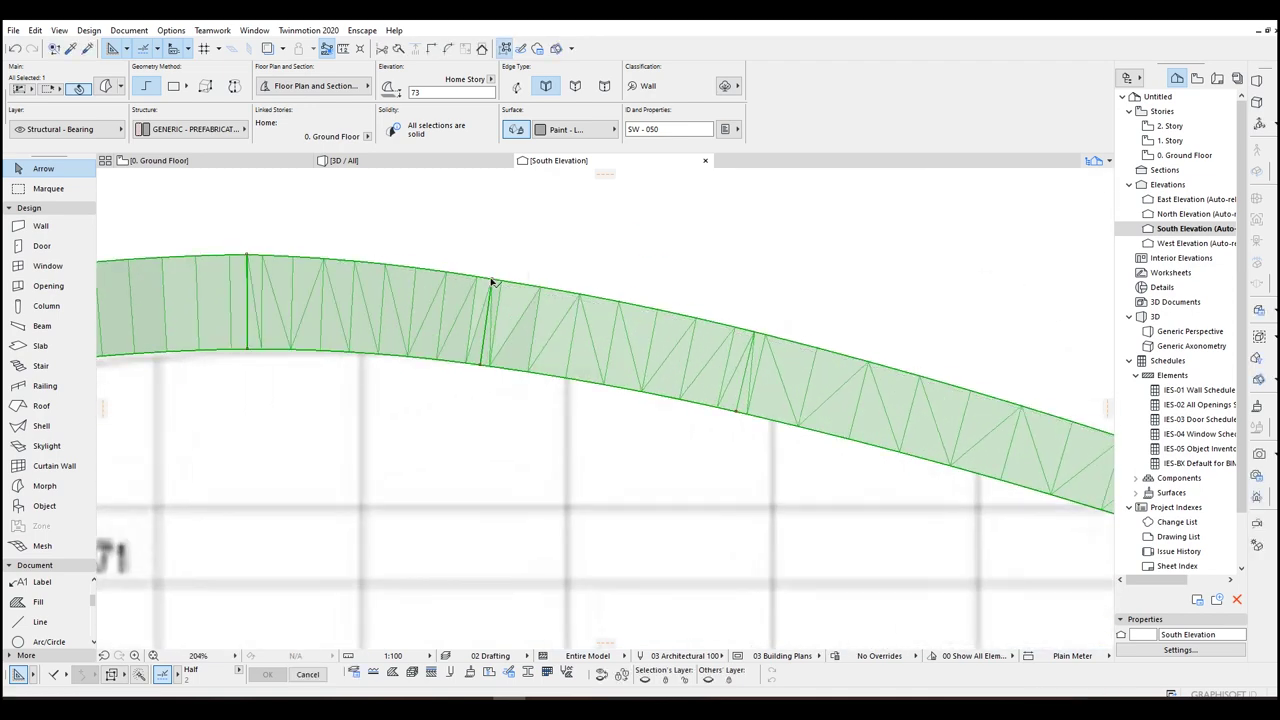
scroll(492, 283, "down", 4)
middle_click_drag(400, 294, 630, 322)
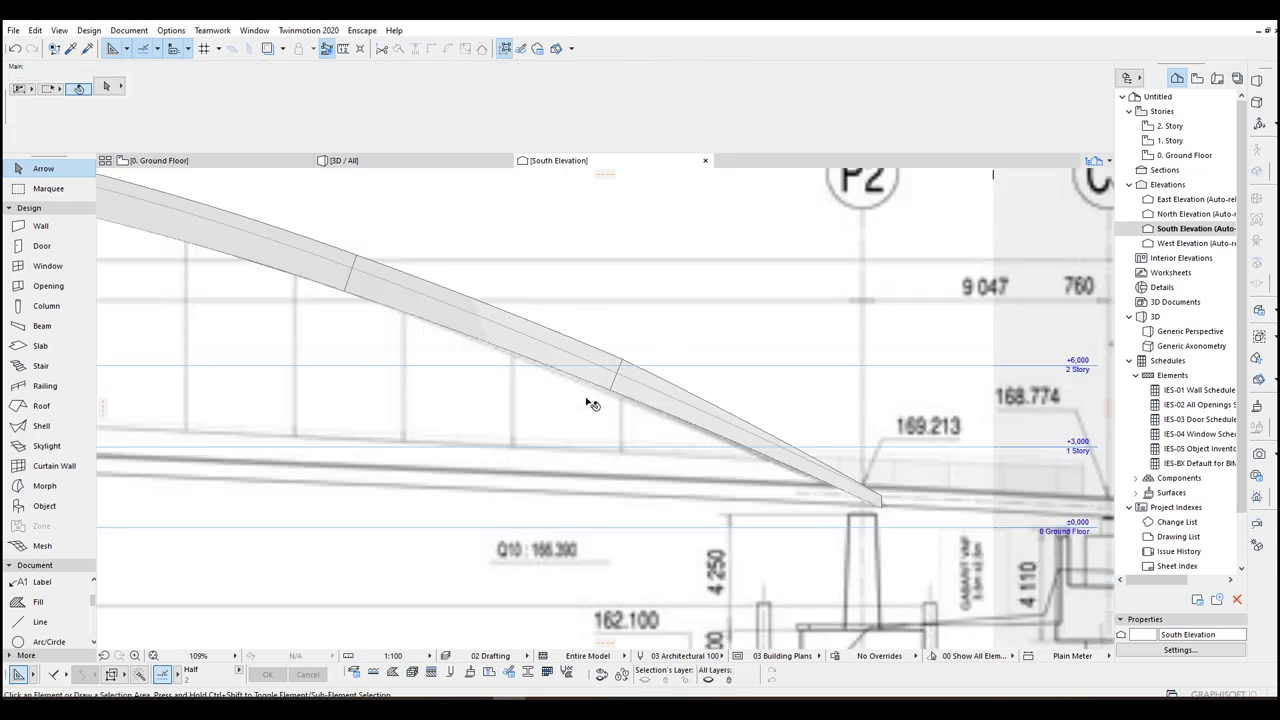
Step: Drag a copy of the traced spline on the arch's lower edge vertically upward into the arch body as a height guide
left_click(597, 368)
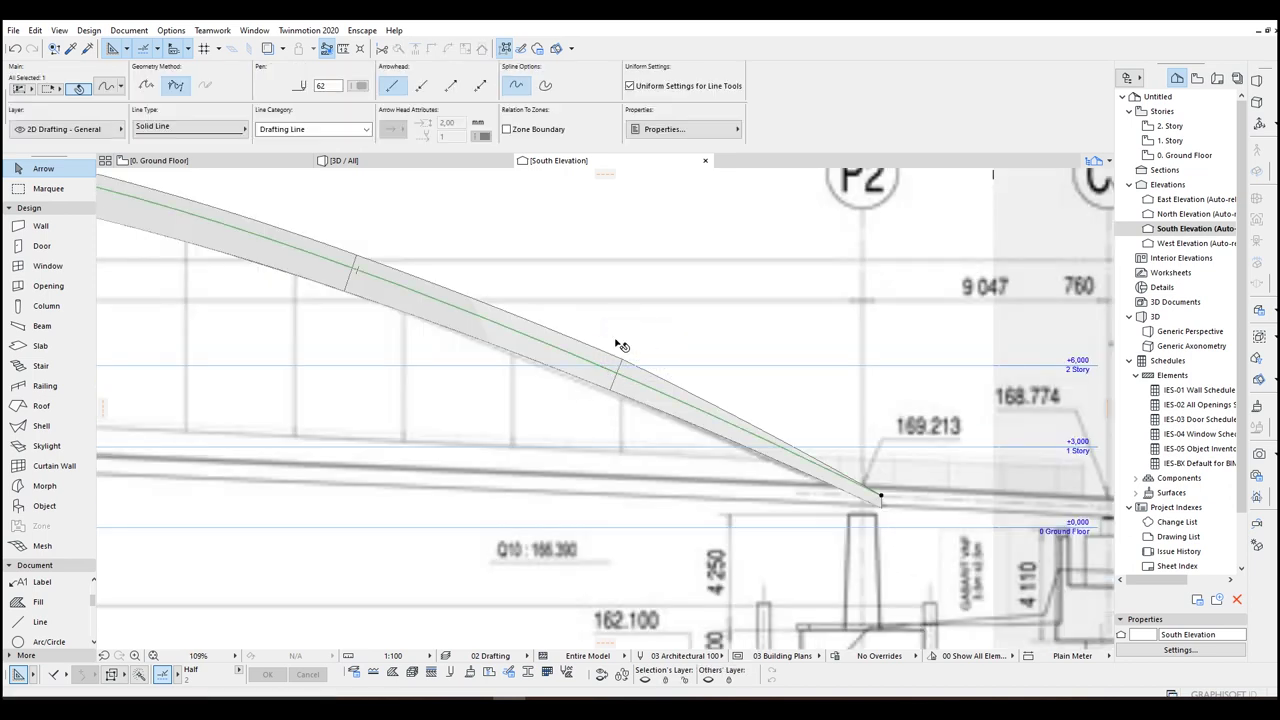
left_click(594, 388)
middle_click_drag(564, 380, 649, 384)
key("ctrl+shift+d")
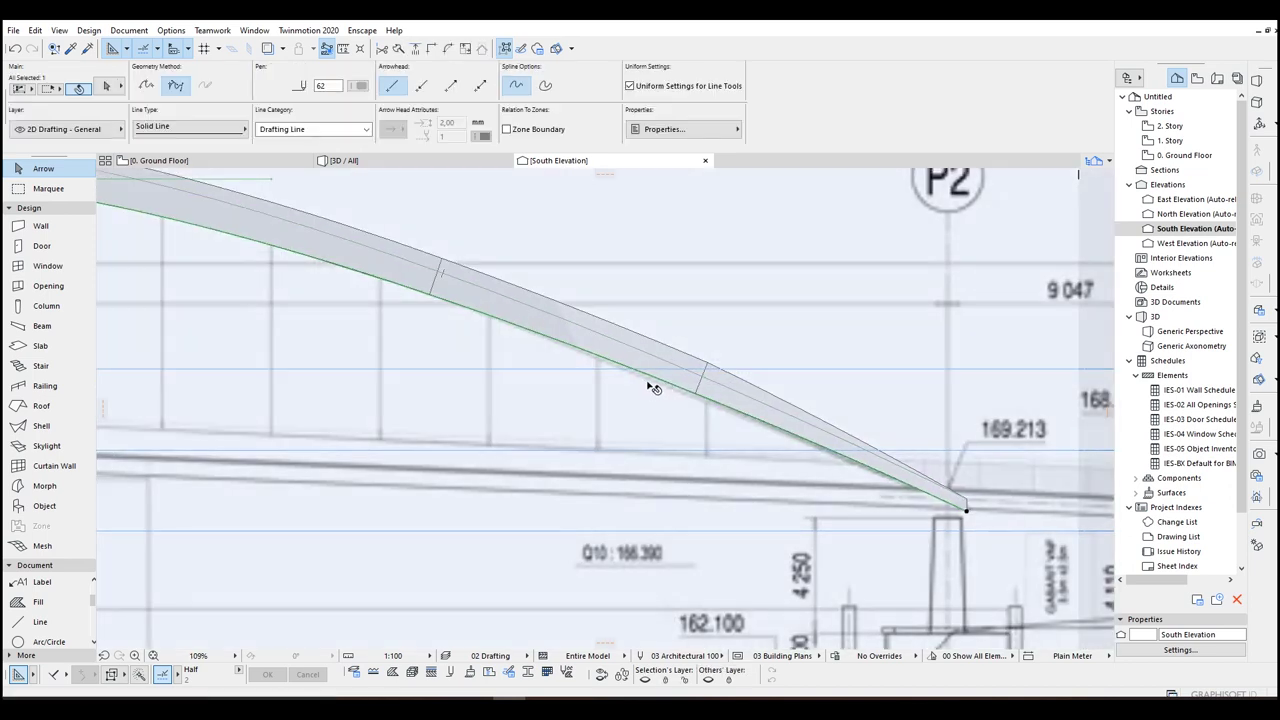
left_click(648, 382)
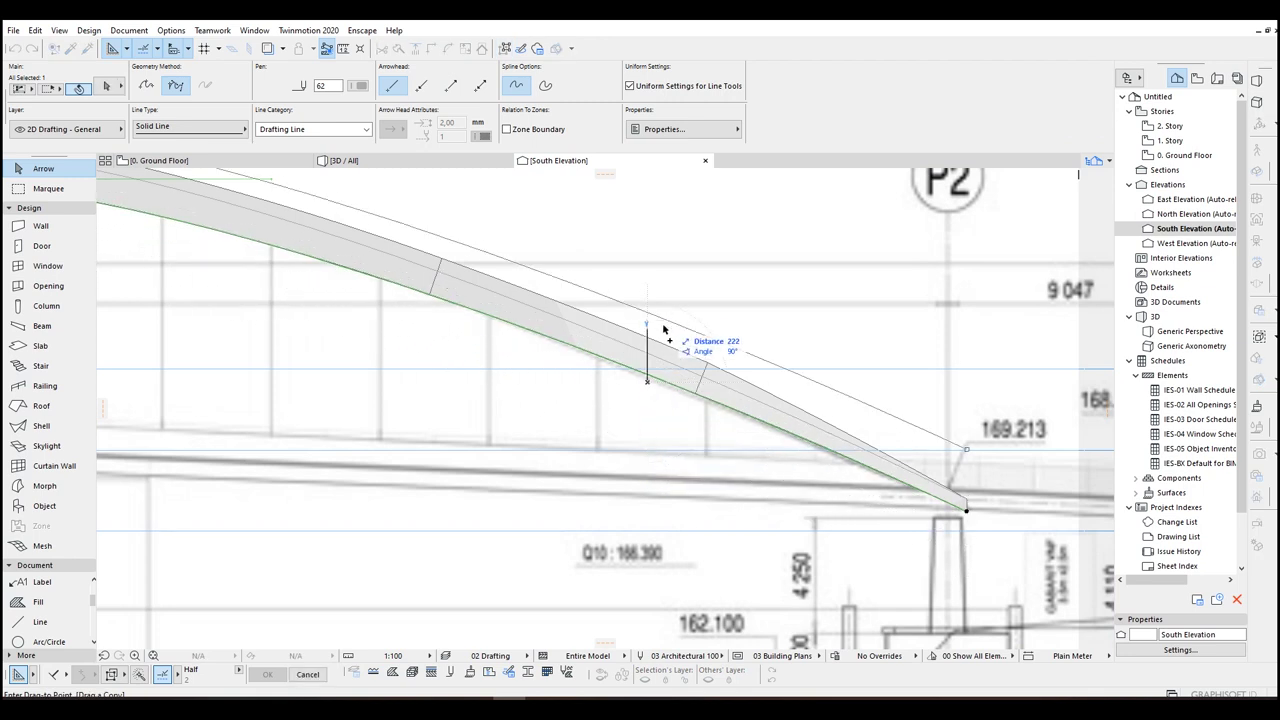
left_click(648, 360)
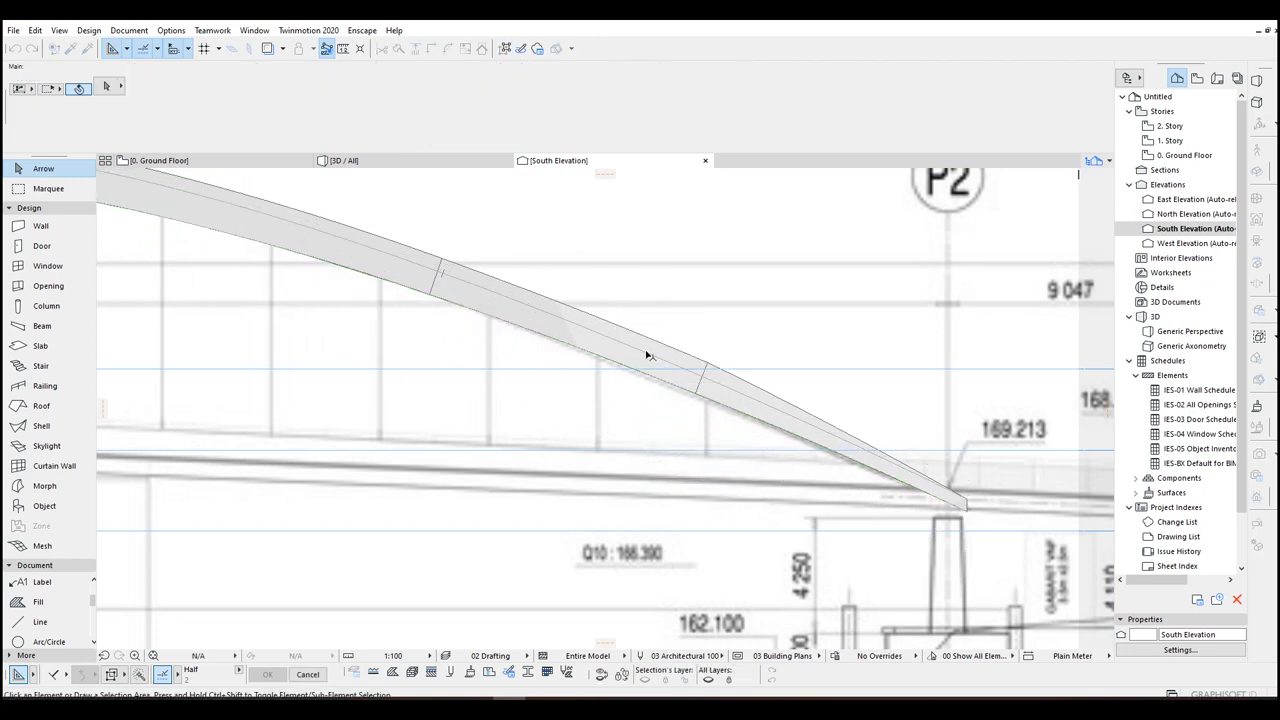
Step: Follow the spline guide along the arch to abutment C0 and select the arch morph there
middle_click_drag(313, 300, 697, 386)
scroll(697, 386, "down", 4)
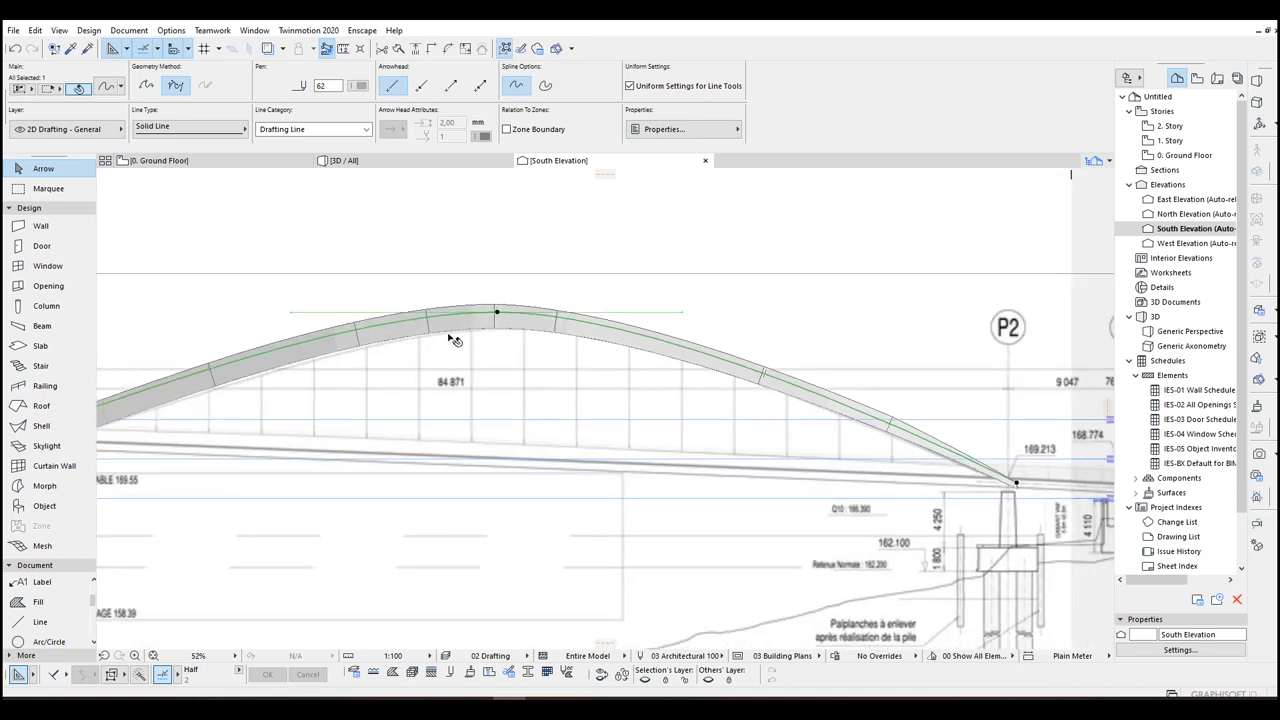
scroll(490, 322, "up", 3)
scroll(505, 313, "down", 6)
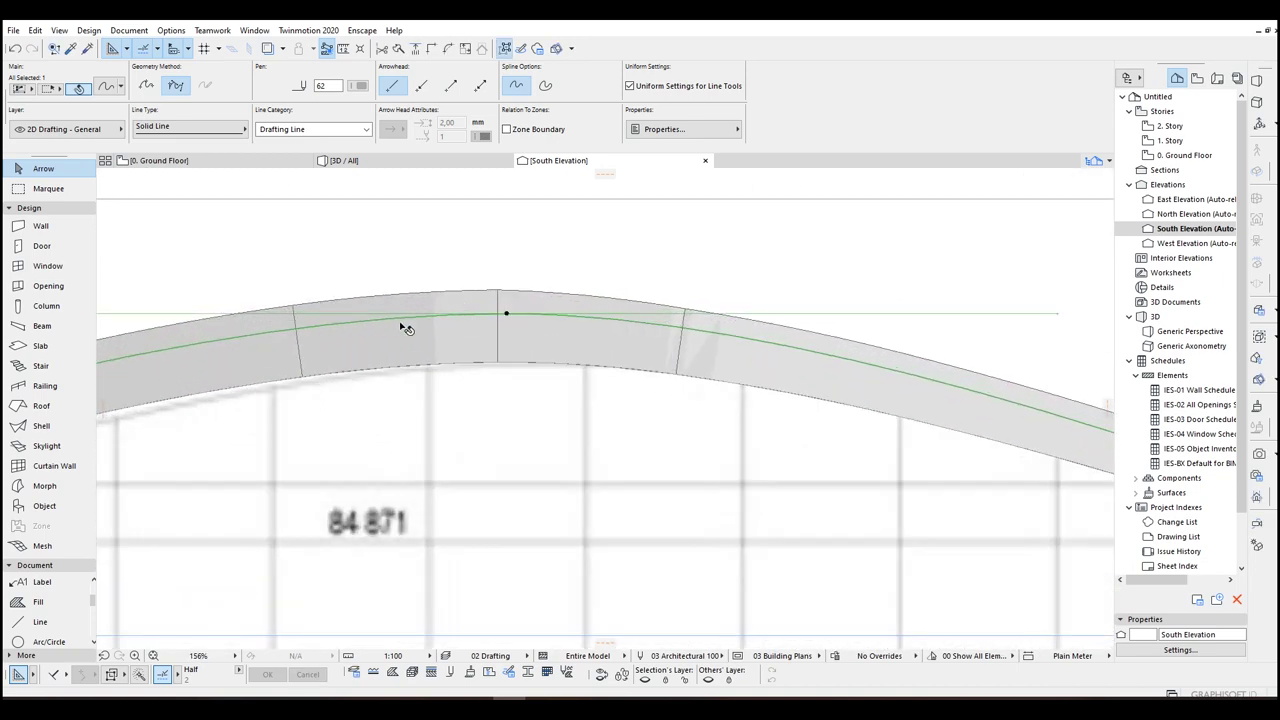
middle_click_drag(172, 299, 616, 288)
scroll(316, 398, "up", 4)
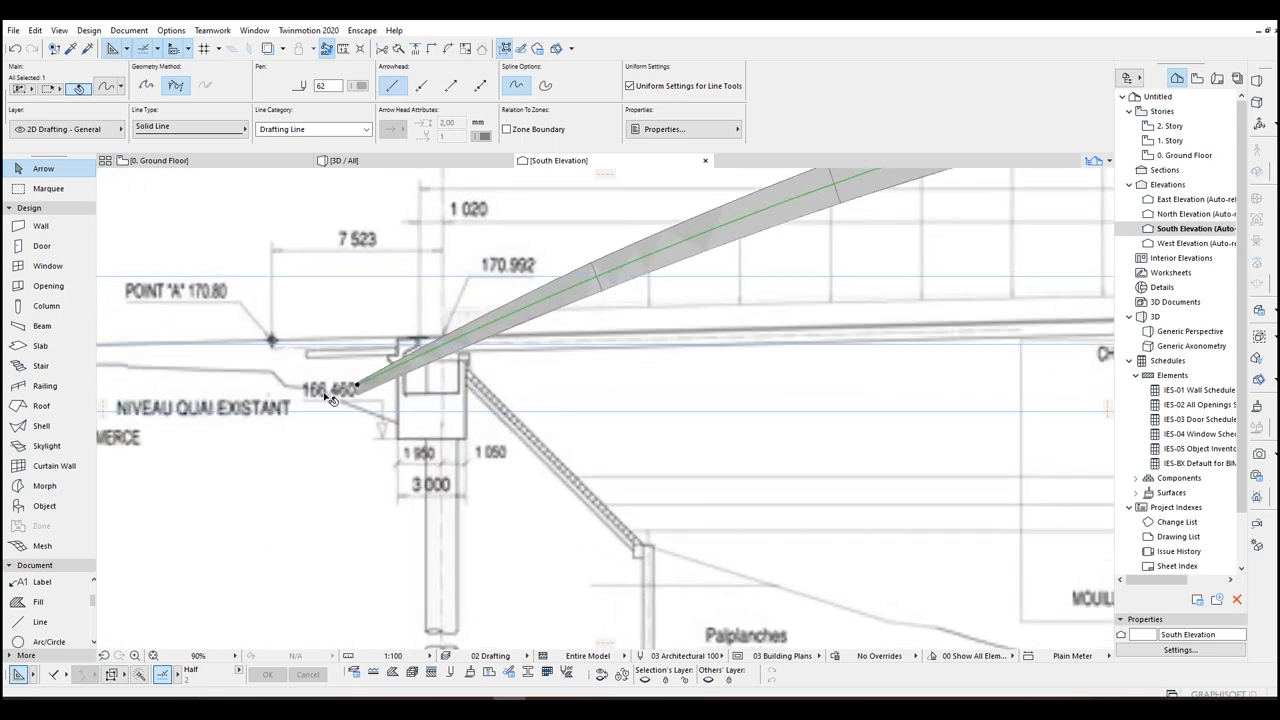
left_click(749, 219)
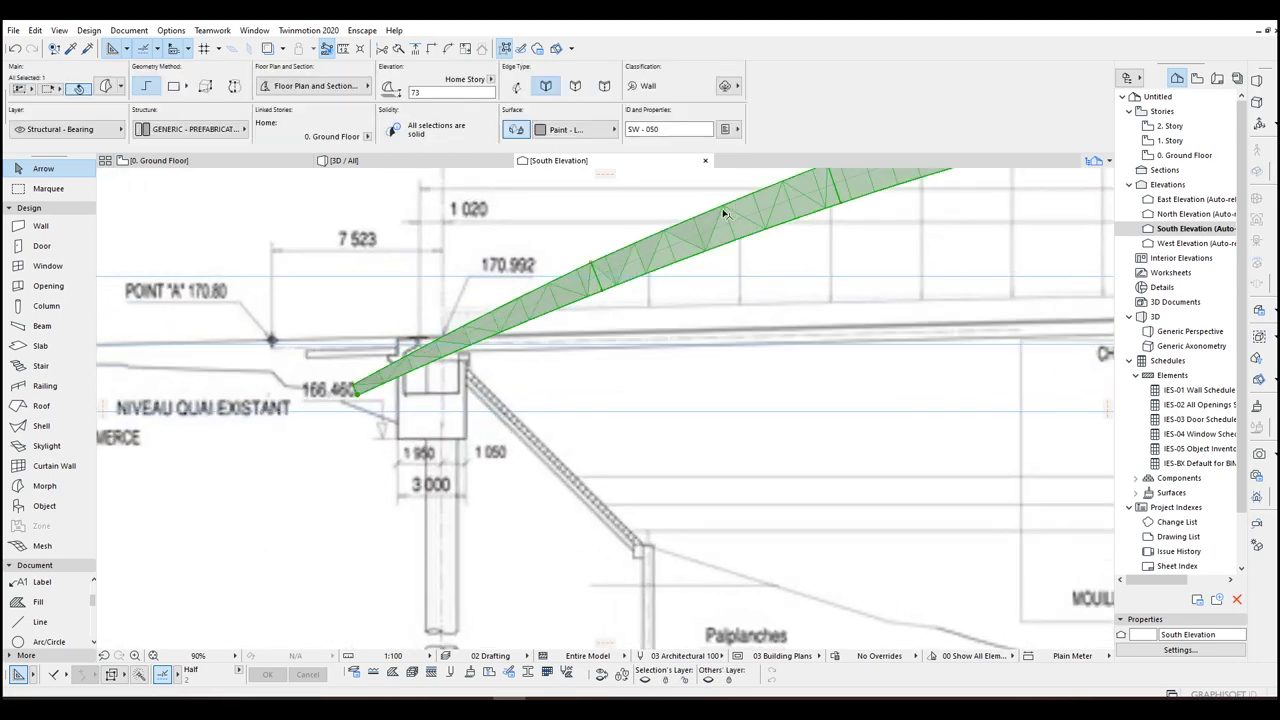
Step: Lower the upper-edge node at the arch's second joint from C0 to the spline guide
scroll(378, 383, "up", 6)
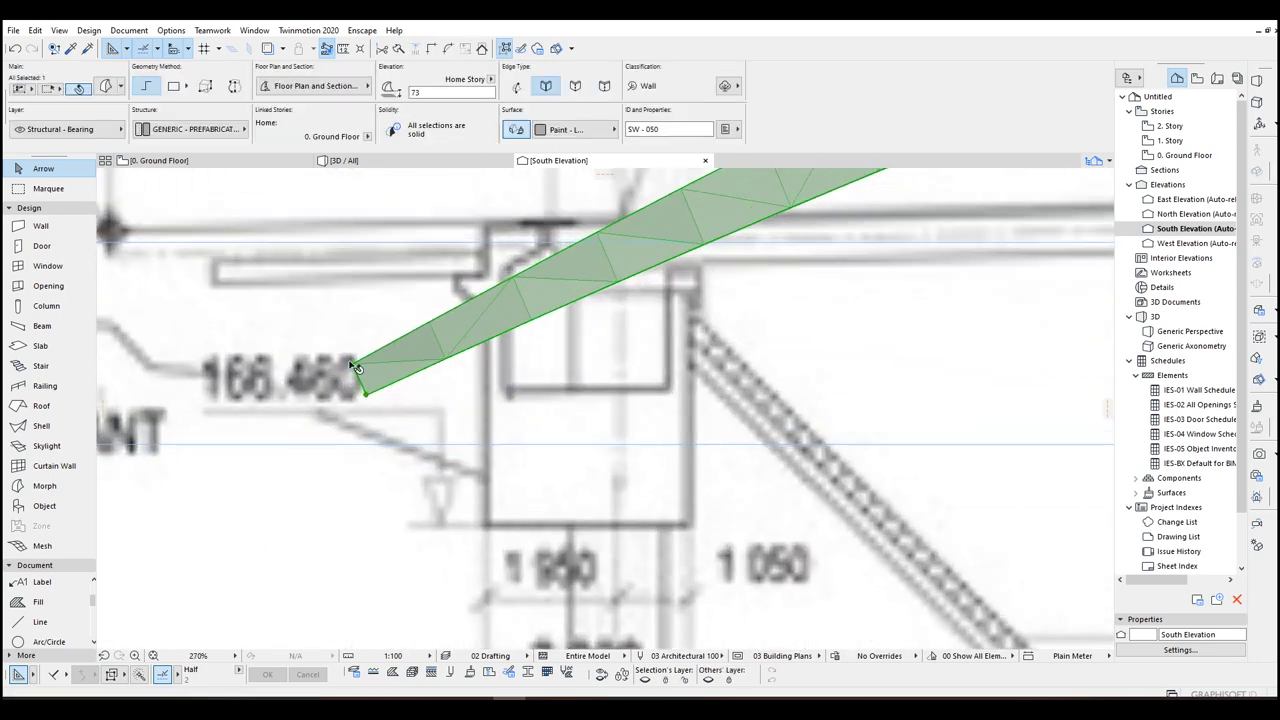
middle_click_drag(462, 283, 413, 340)
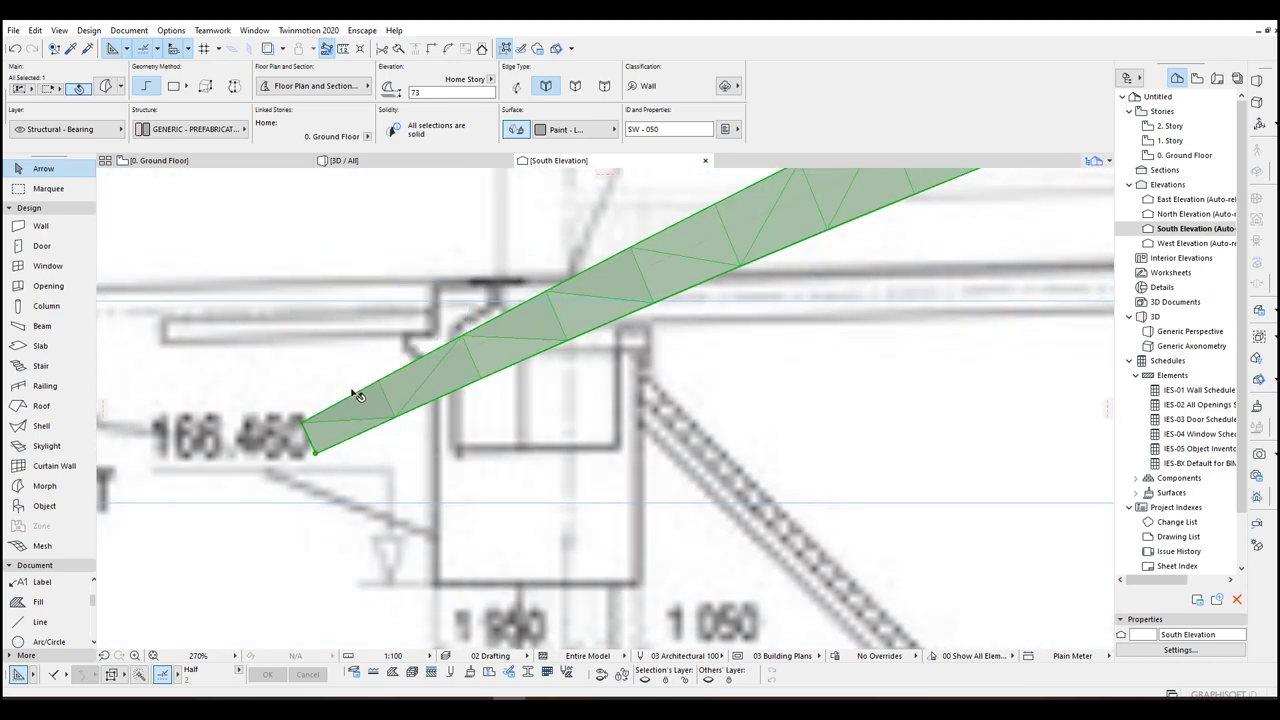
middle_click_drag(875, 200, 325, 480)
scroll(834, 297, "down", 3)
middle_click_drag(830, 298, 363, 417)
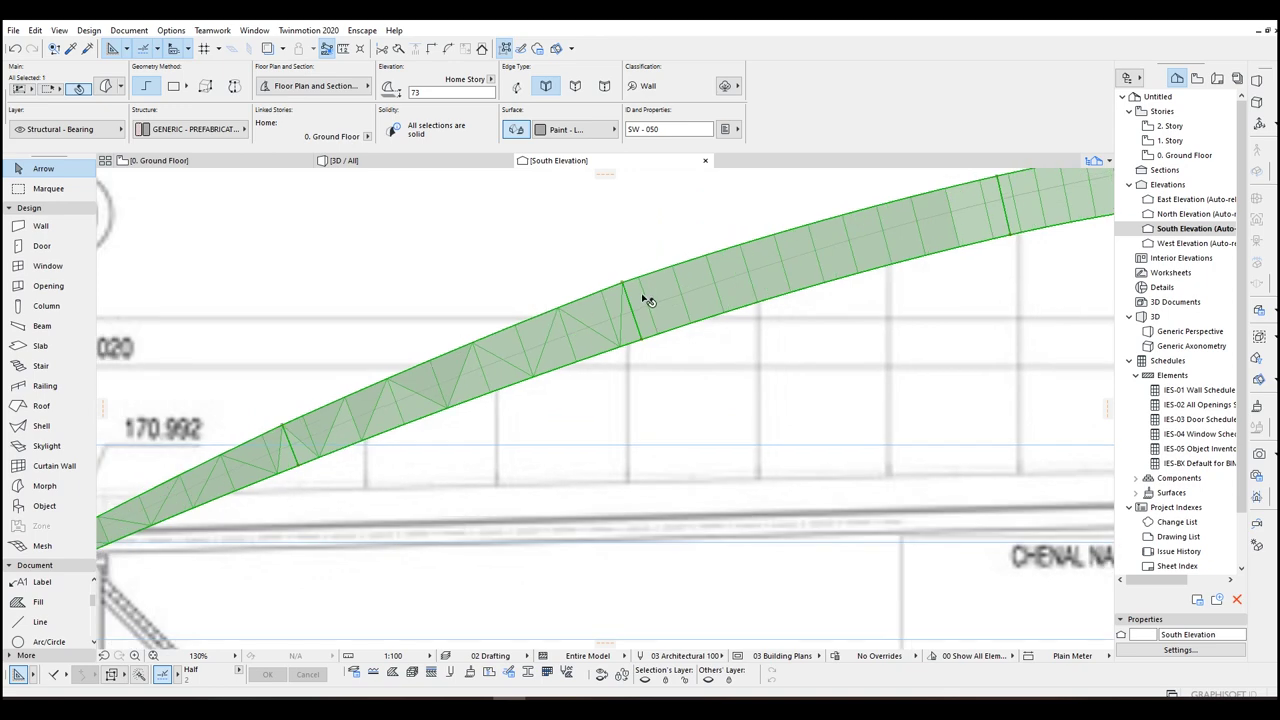
scroll(643, 296, "up", 3)
scroll(598, 269, "up", 2)
left_click(597, 264)
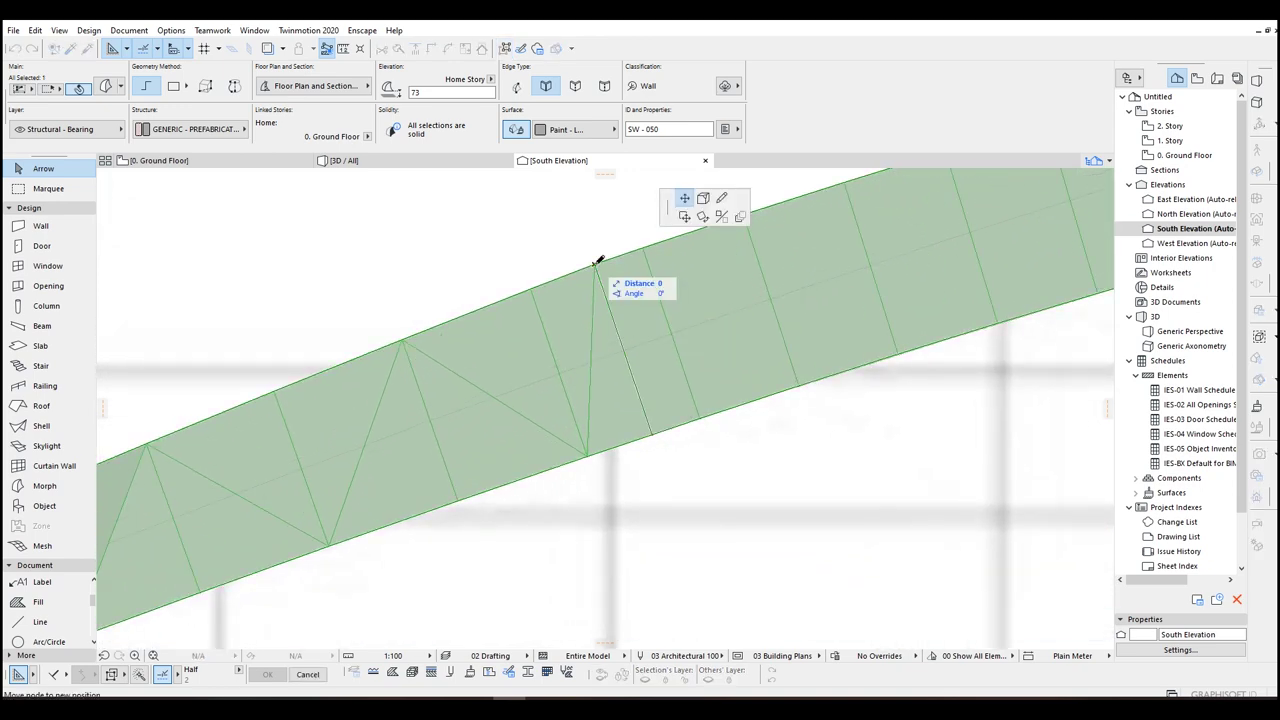
scroll(623, 352, "down", 5)
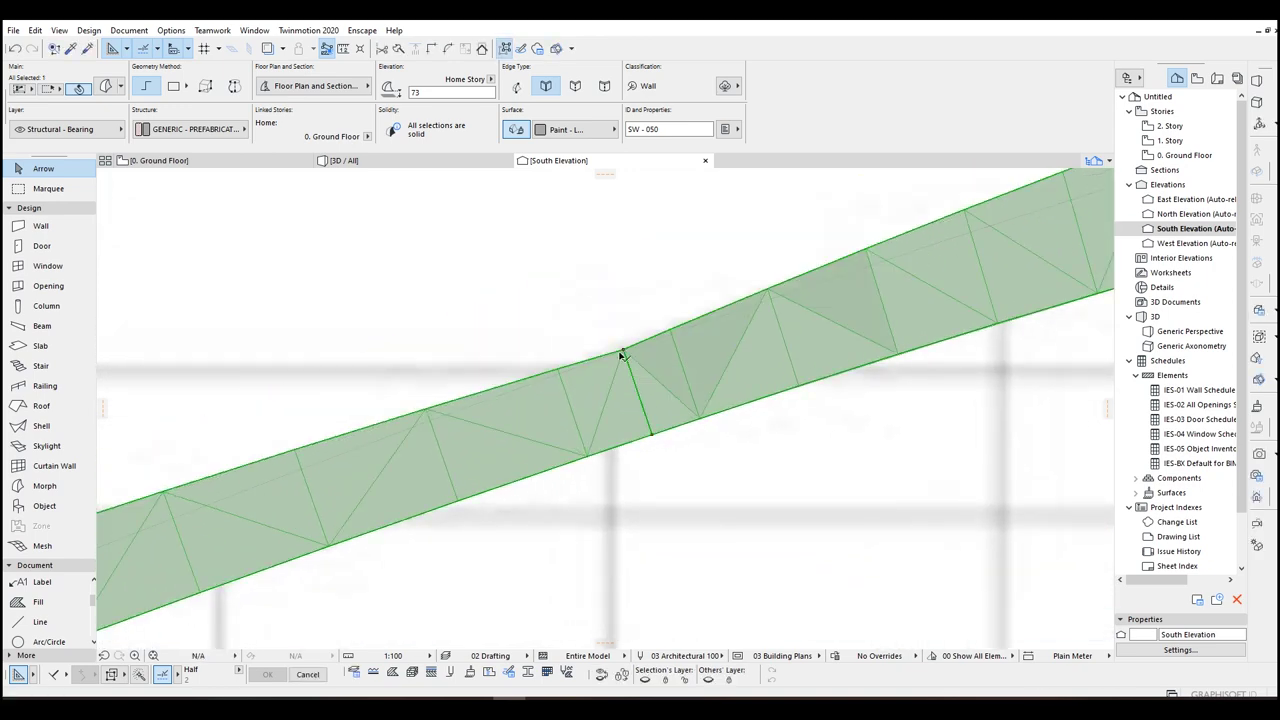
Step: Lower the upper-edge nodes at the arch's first joint from C0 and at its C0 end
scroll(525, 375, "up", 3)
left_click(481, 337)
left_click(483, 340)
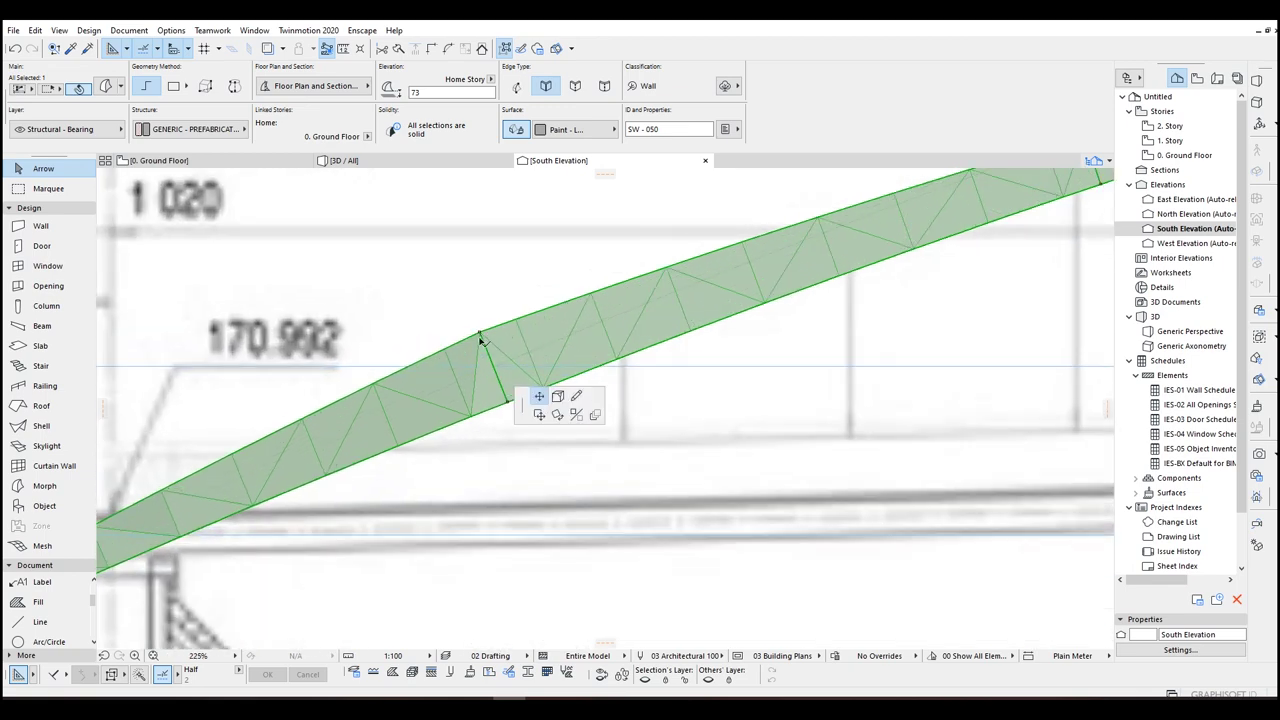
scroll(376, 407, "down", 1)
scroll(376, 407, "down", 1)
middle_click_drag(327, 448, 603, 269)
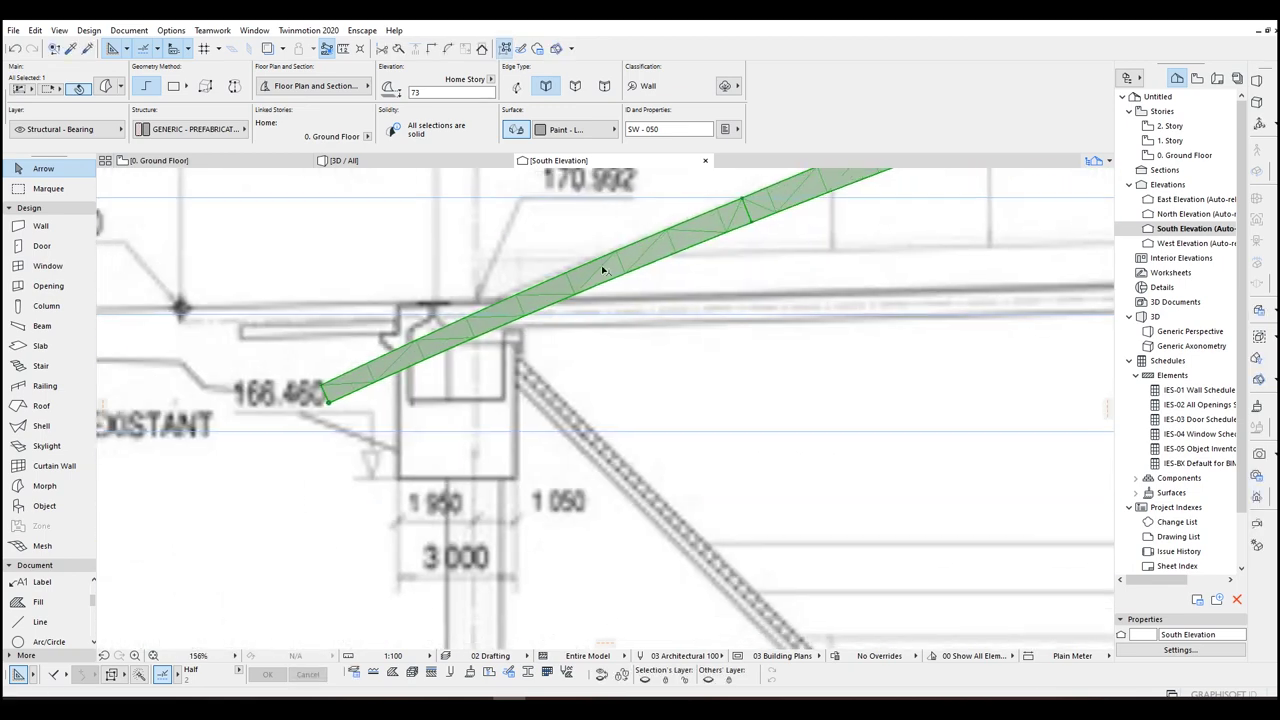
scroll(311, 426, "up", 6)
left_click(271, 436)
left_click(306, 456)
Step: Lower the upper-edge nodes at the arch joints over the crown of the C0–P1 span to the spline guide
scroll(308, 456, "down", 9)
scroll(683, 310, "up", 3)
scroll(760, 250, "up", 4)
left_click(520, 303)
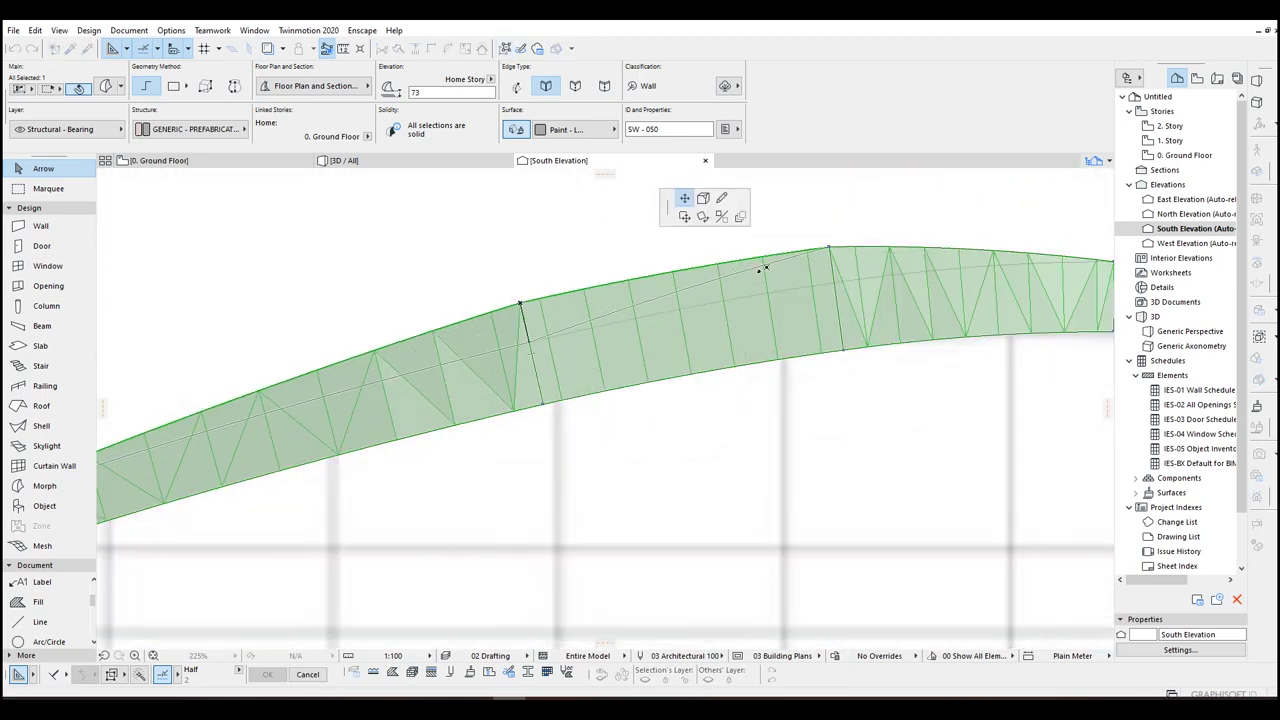
left_click(829, 250)
scroll(826, 292, "down", 4)
middle_click_drag(811, 314, 285, 319)
left_click(586, 303)
left_click(735, 331)
left_click(893, 358)
left_click(893, 358)
Step: Lower the upper-edge nodes at the arch joints descending toward P1 and around its low point
middle_click_drag(1042, 404, 550, 300)
left_click(555, 302)
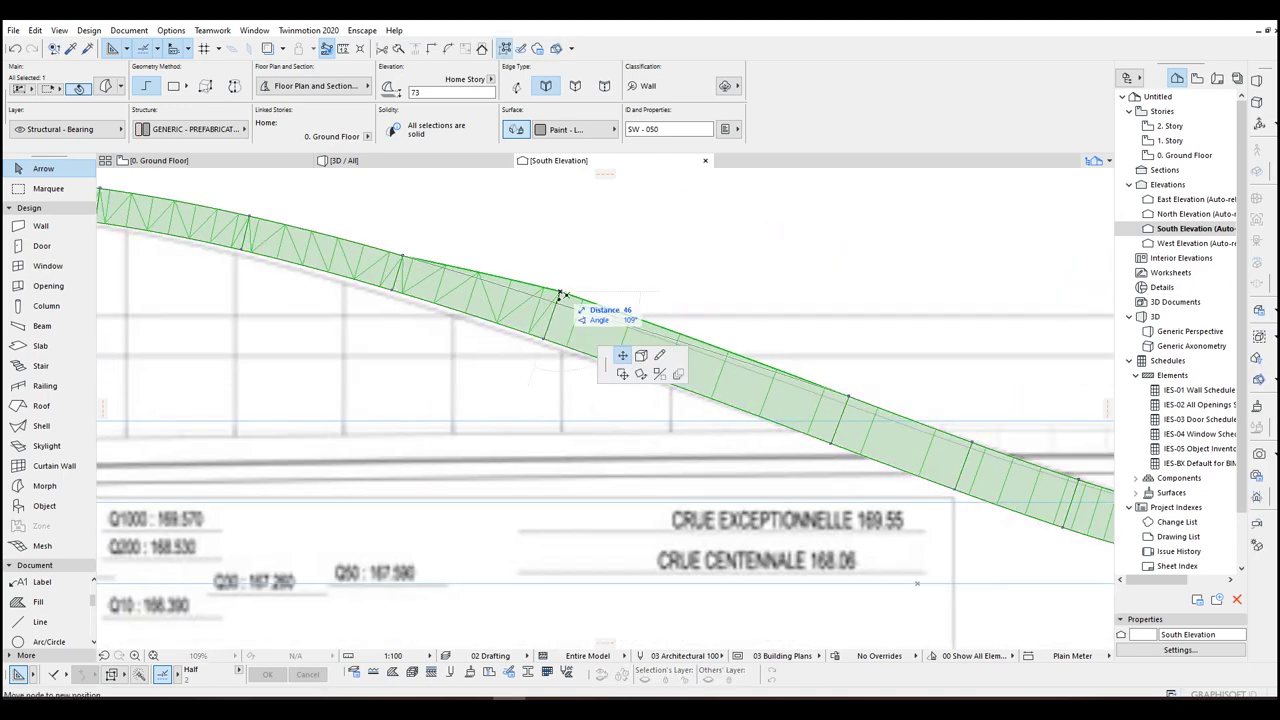
left_click(560, 294)
middle_click_drag(957, 449, 557, 340)
left_click(566, 337)
scroll(818, 403, "up", 1)
middle_click_drag(750, 411, 251, 438)
scroll(614, 346, "up", 3)
left_click(614, 346)
left_click(617, 354)
Step: Lower the upper-edge nodes at the arch joints rising from P1 up to the crown of the P1–P2 span
scroll(866, 258, "down", 4)
middle_click_drag(1023, 214, 631, 355)
left_click(765, 310)
middle_click_drag(995, 256, 592, 384)
left_click(662, 341)
left_click(667, 356)
left_click(810, 314)
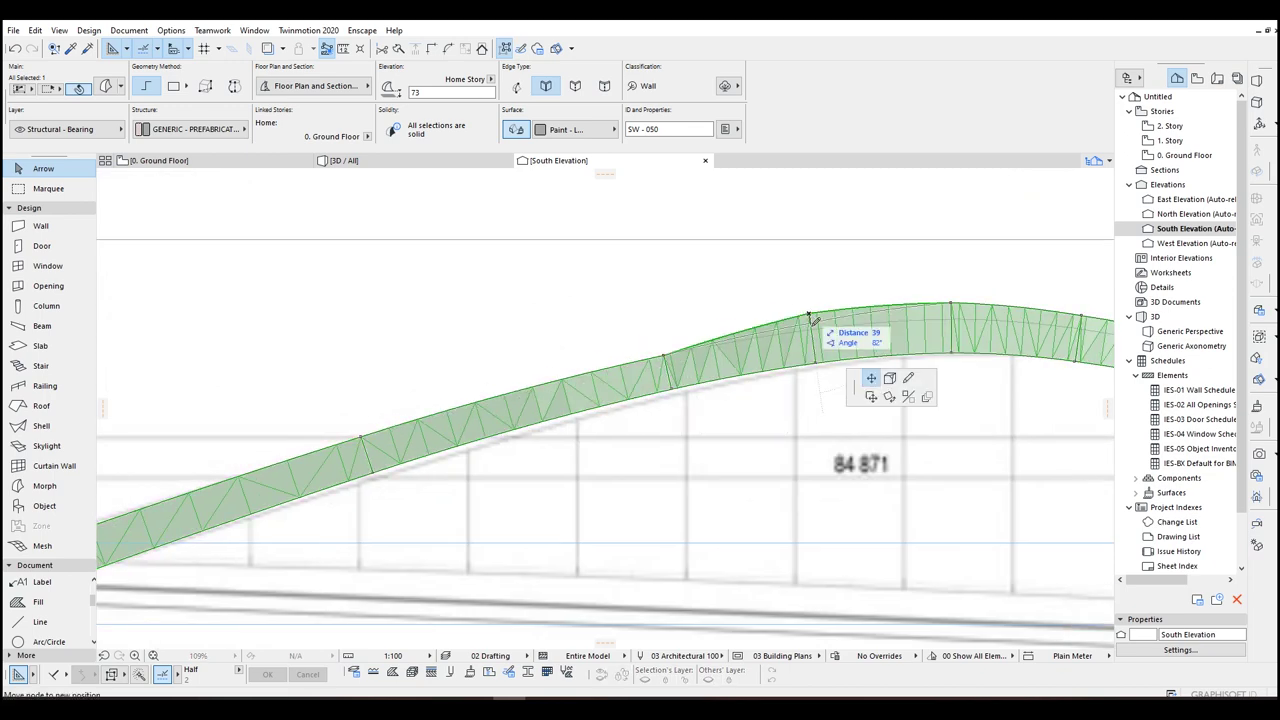
left_click(813, 330)
left_click(953, 304)
left_click(953, 320)
Step: Check the arch's reduced depth along the South Elevation, and inspect its section and open end from several angles in 3D
middle_click_drag(1020, 344, 423, 304)
scroll(691, 400, "down", 3)
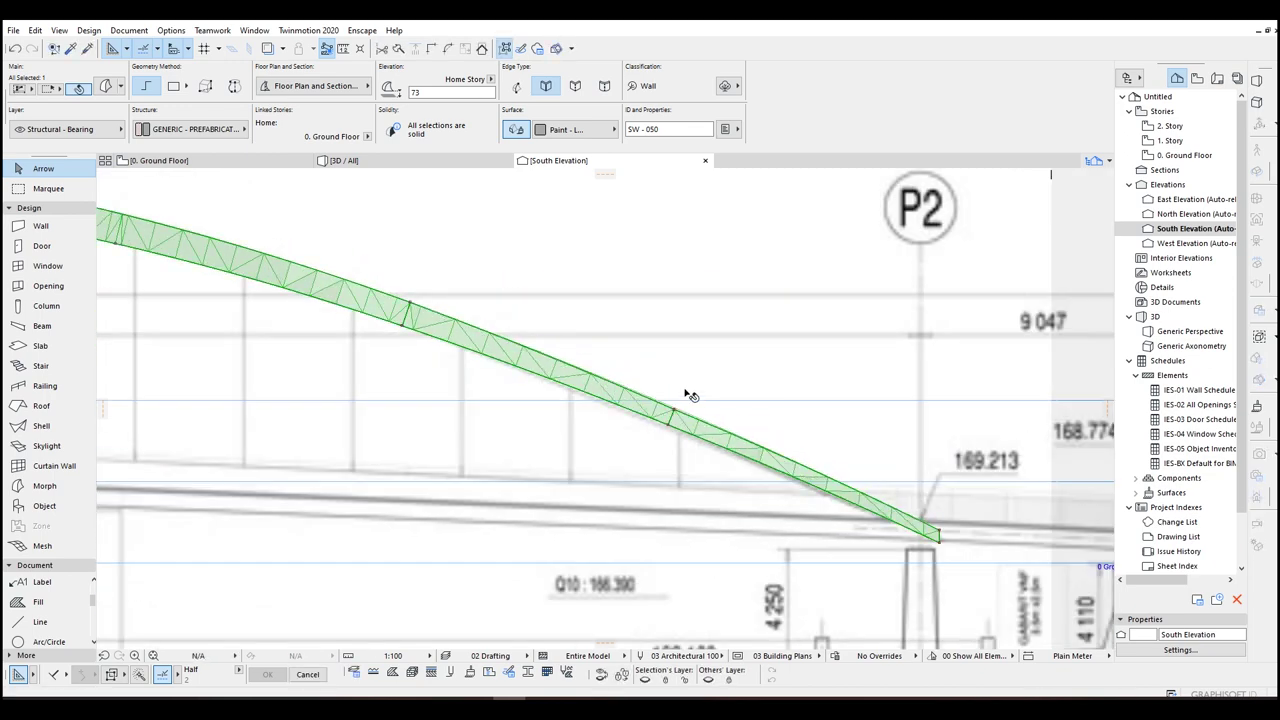
middle_click_drag(437, 318, 695, 339)
key("Escape")
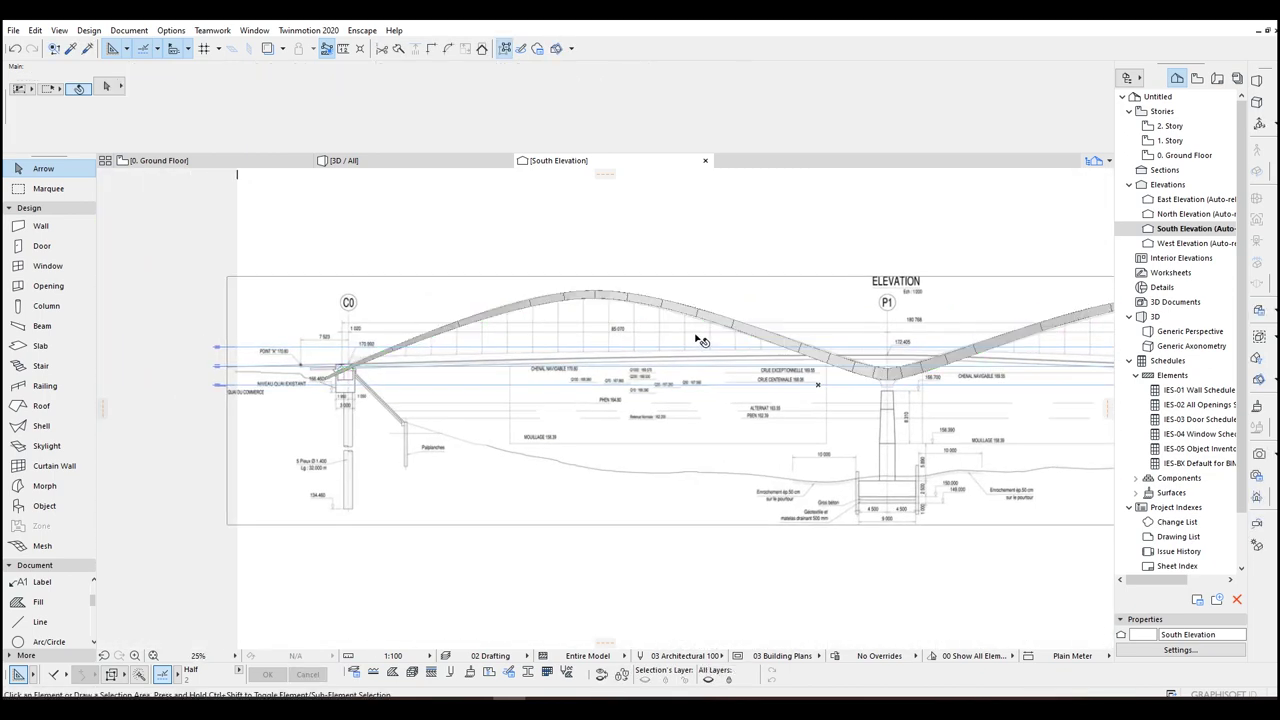
key("F3")
middle_click_drag(918, 500, 526, 429, "shift")
left_click(613, 341)
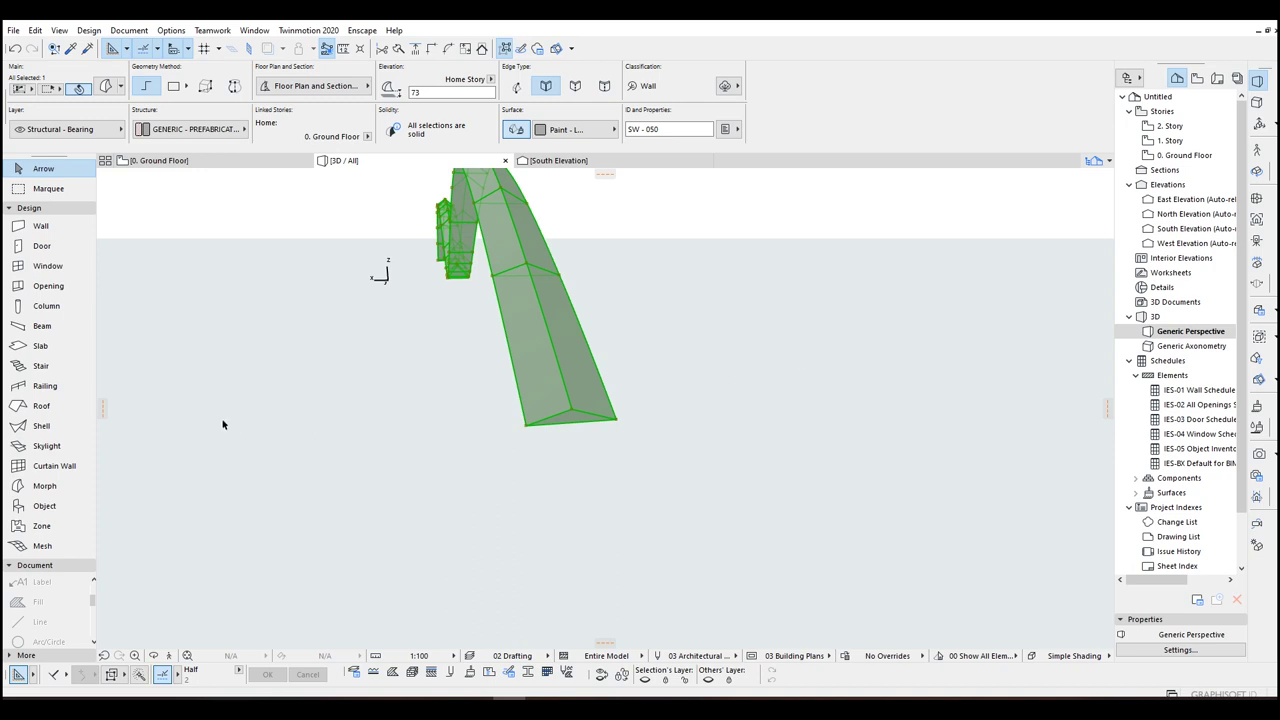
mouse_move(548, 376)
middle_mouse_down("shift")
mouse_move(554, 394)
mouse_move(429, 329)
mouse_move(423, 354)
mouse_move(392, 285)
middle_mouse_up("shift")
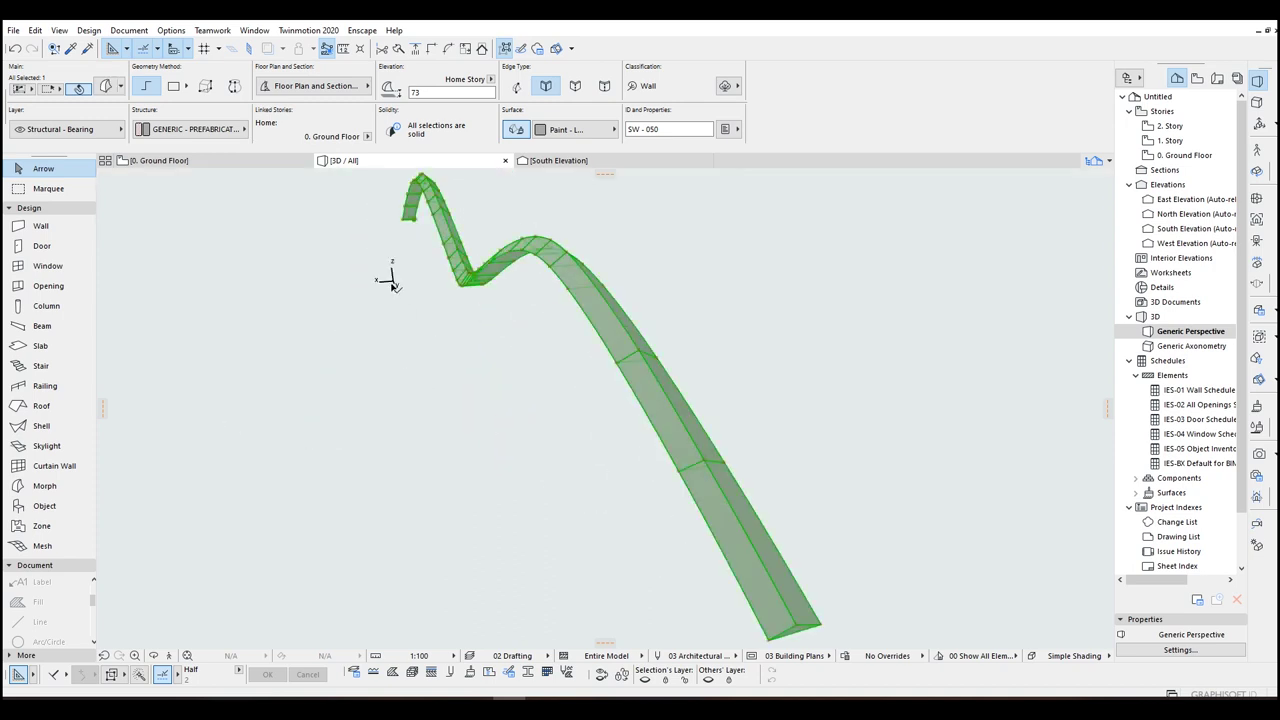
middle_click_drag(668, 474, 515, 431, "shift")
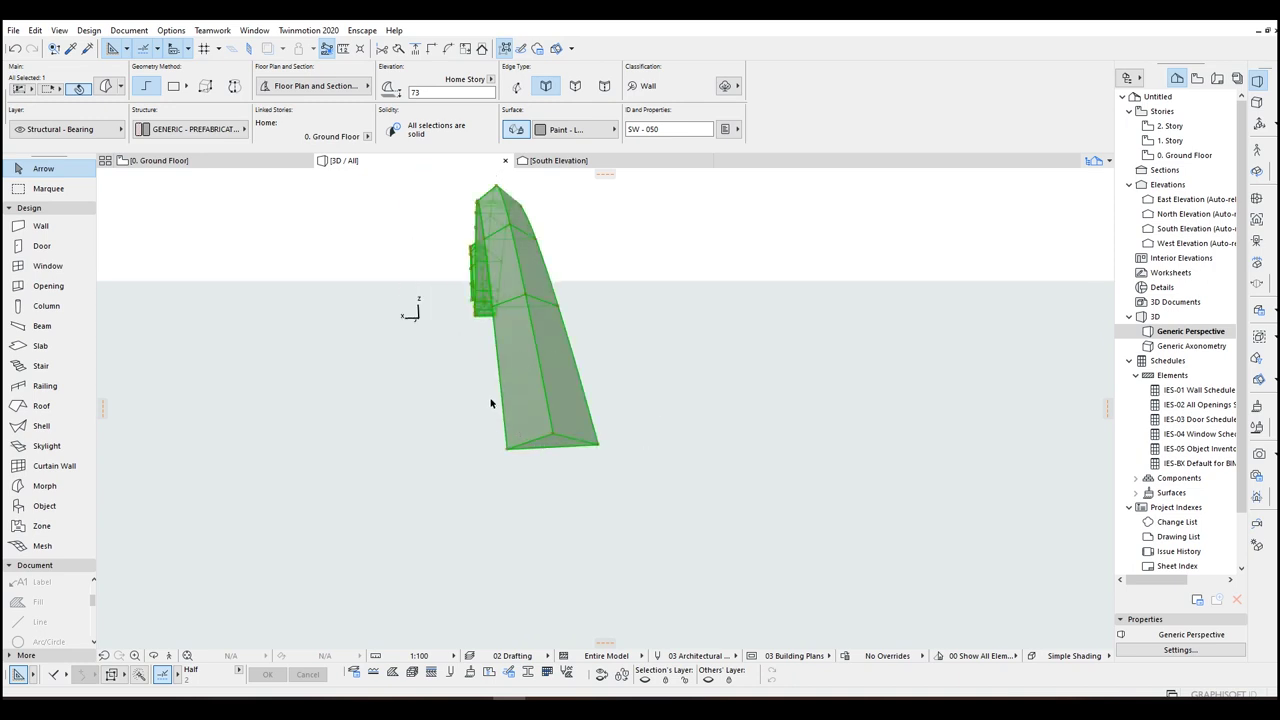
middle_click_drag(537, 338, 570, 386, "shift")
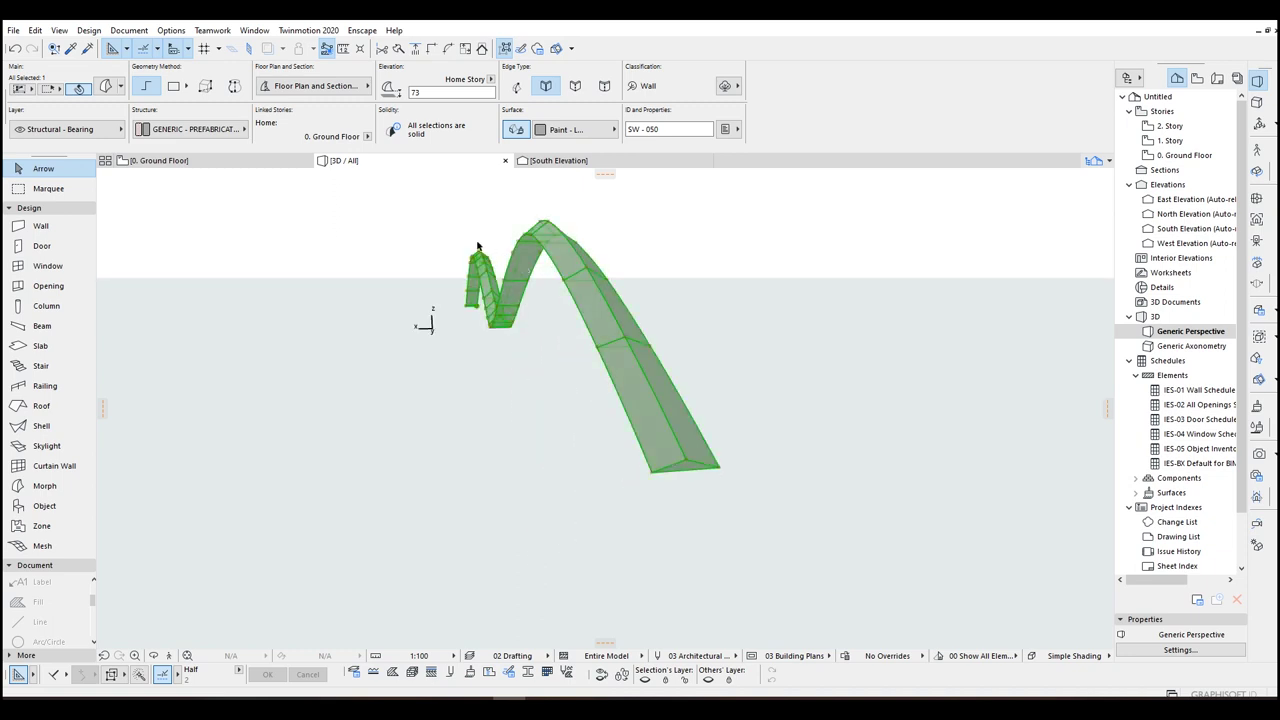
middle_click_drag(476, 246, 597, 356, "shift")
left_click(579, 266)
middle_click_drag(579, 266, 526, 400, "shift")
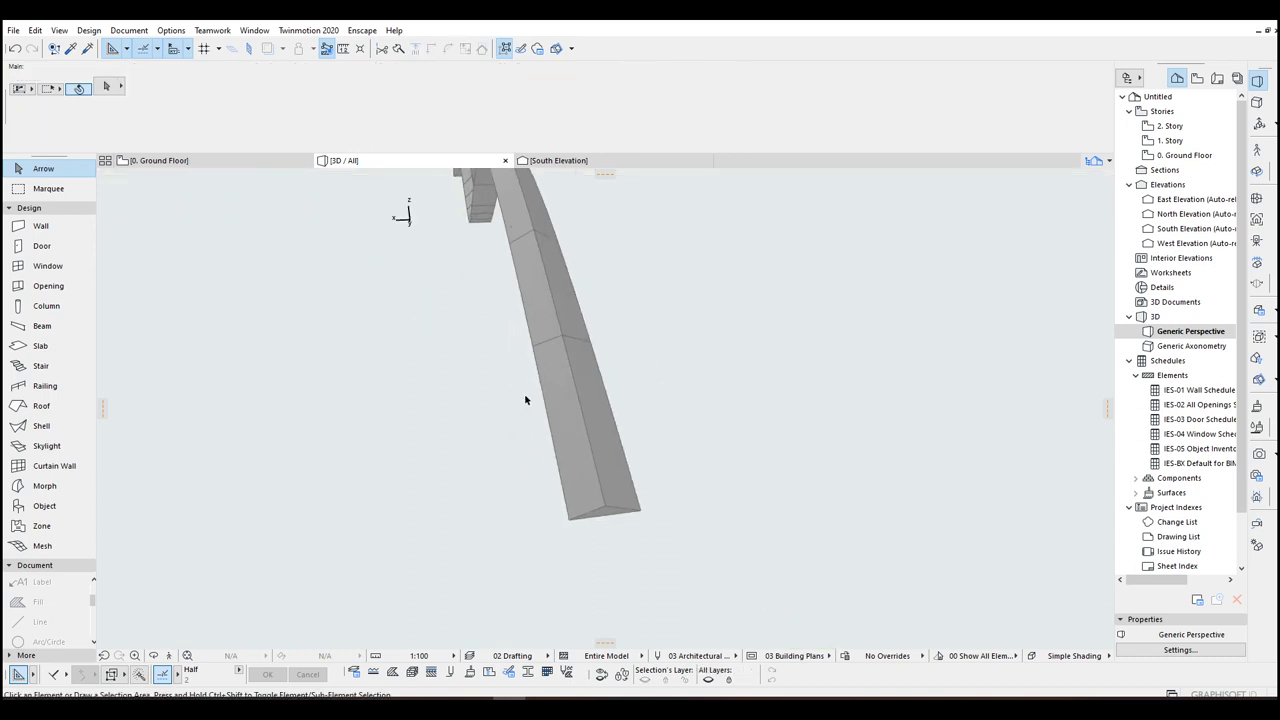
Step: Open the Ground Floor plan and examine the arches' outline and tapered ends on the placed bridge plan drawing
left_click(215, 161)
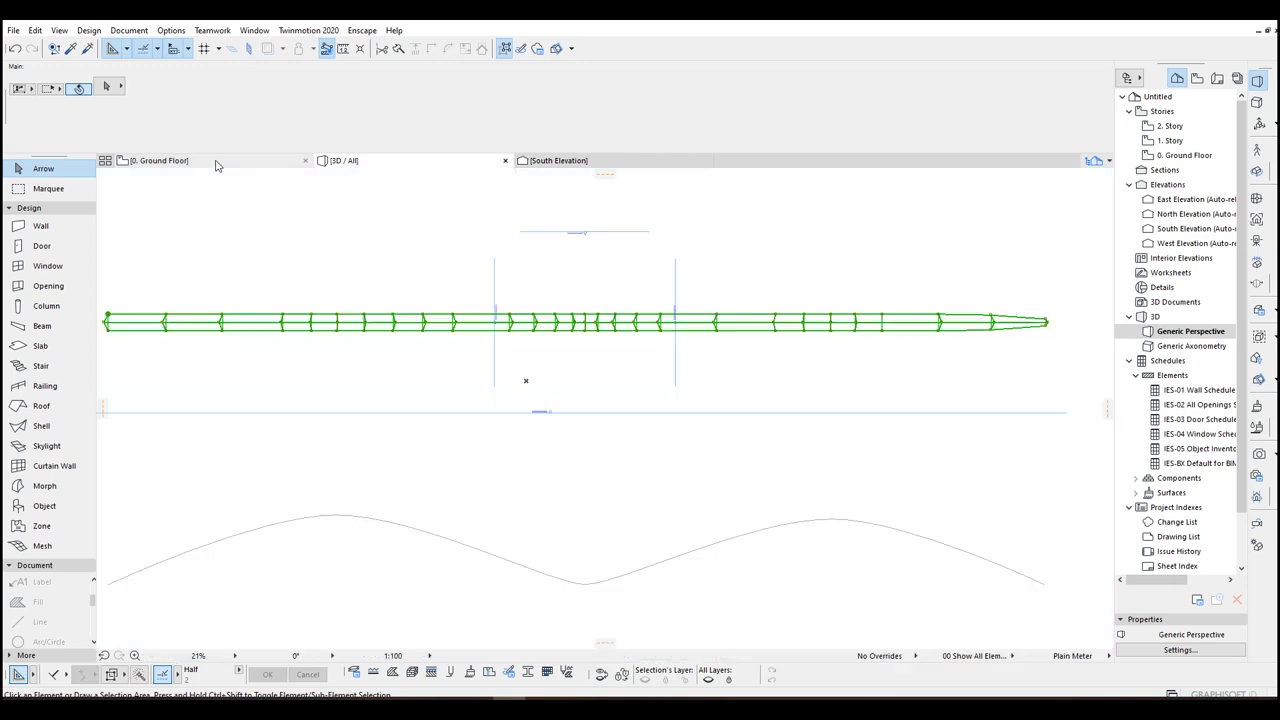
left_click(540, 289)
scroll(560, 346, "down", 6)
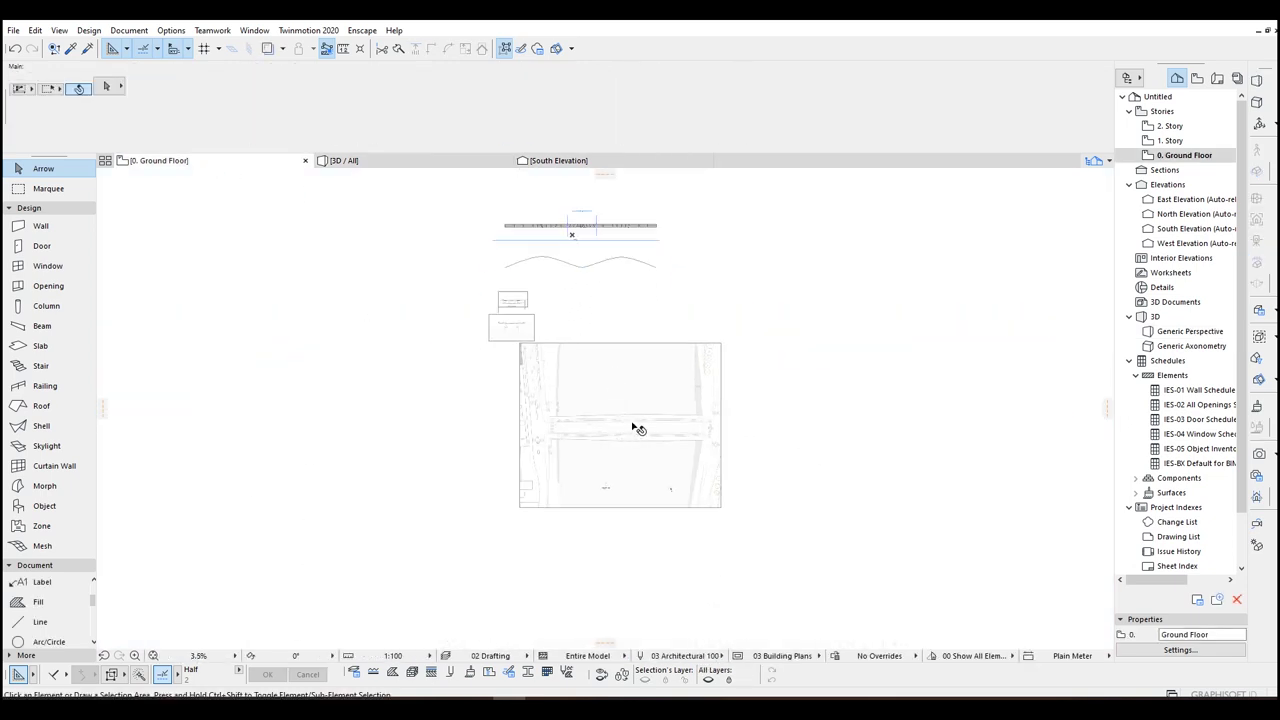
scroll(630, 432, "up", 7)
left_click(351, 403)
middle_click_drag(874, 437, 541, 399)
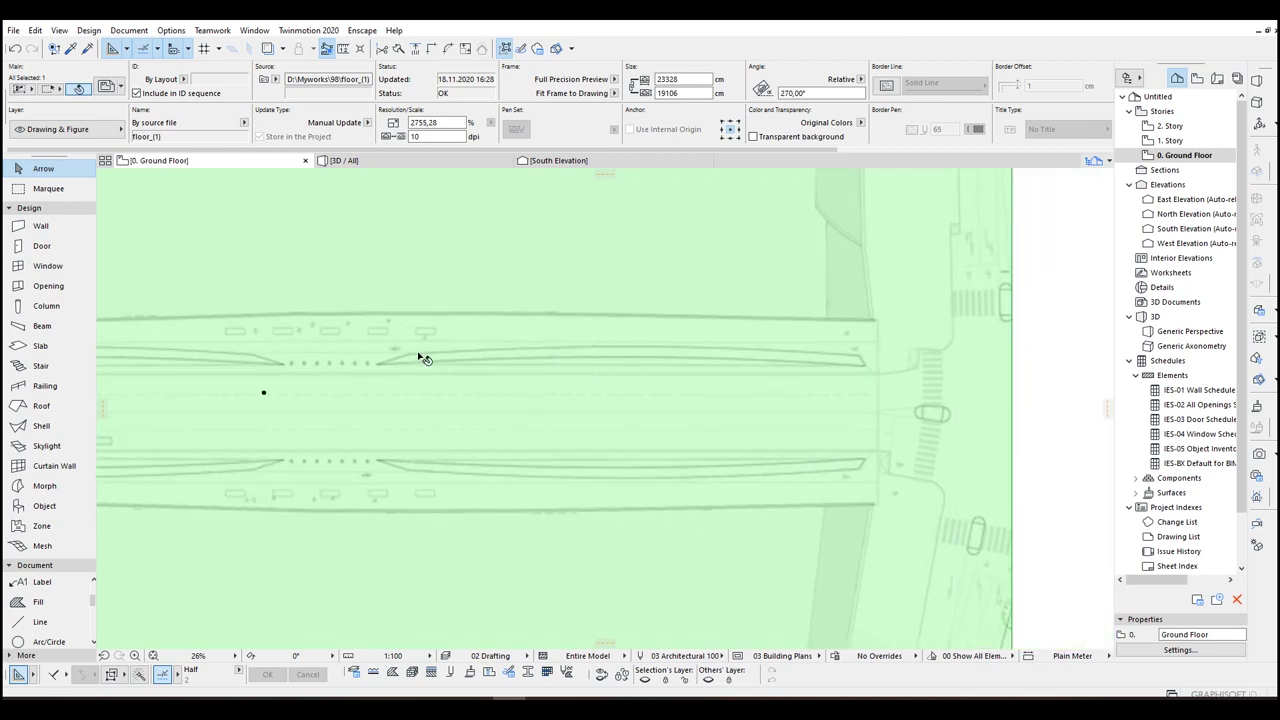
scroll(677, 338, "down", 3)
mouse_move(466, 361)
middle_mouse_down()
mouse_move(772, 340)
mouse_move(788, 372)
middle_mouse_up()
Step: Draw a guide line from the arch's lower edge at its middle joint, tapering inward to just beyond the arch's end
left_click(345, 352)
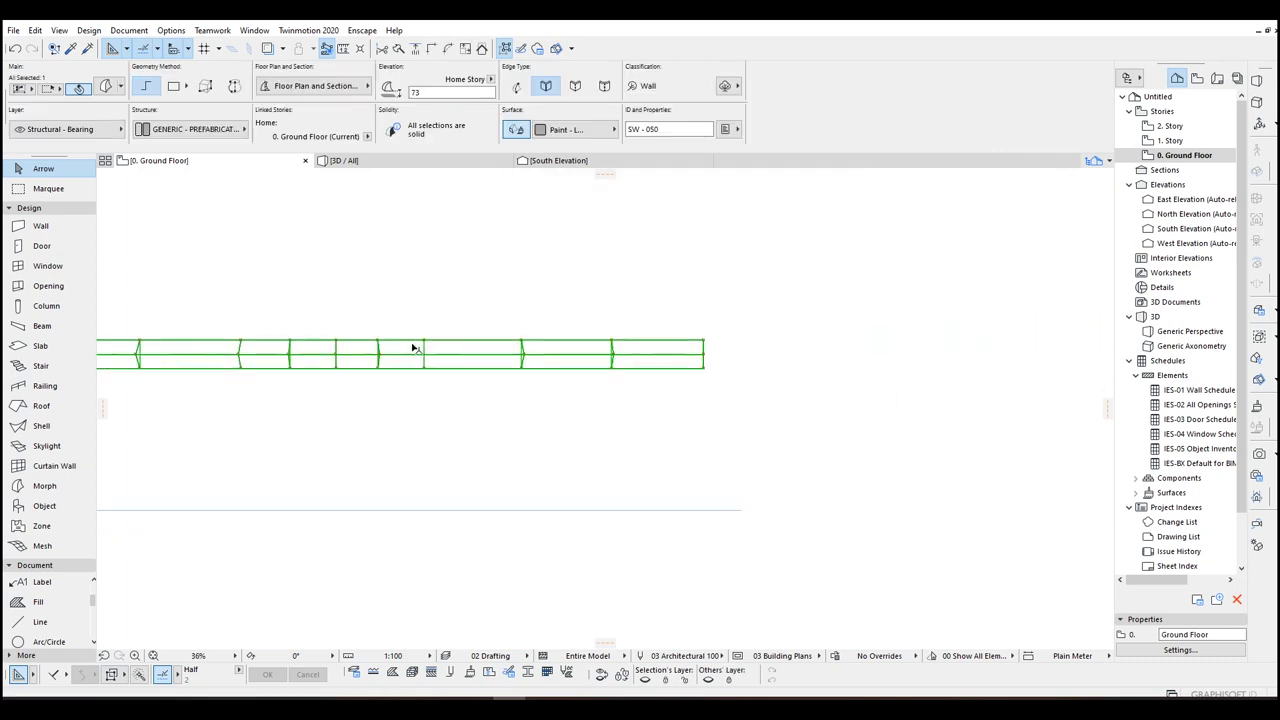
scroll(414, 349, "down", 2)
middle_click_drag(414, 349, 734, 358)
scroll(600, 385, "up", 1)
left_click(600, 385)
key("l")
scroll(400, 357, "up", 3)
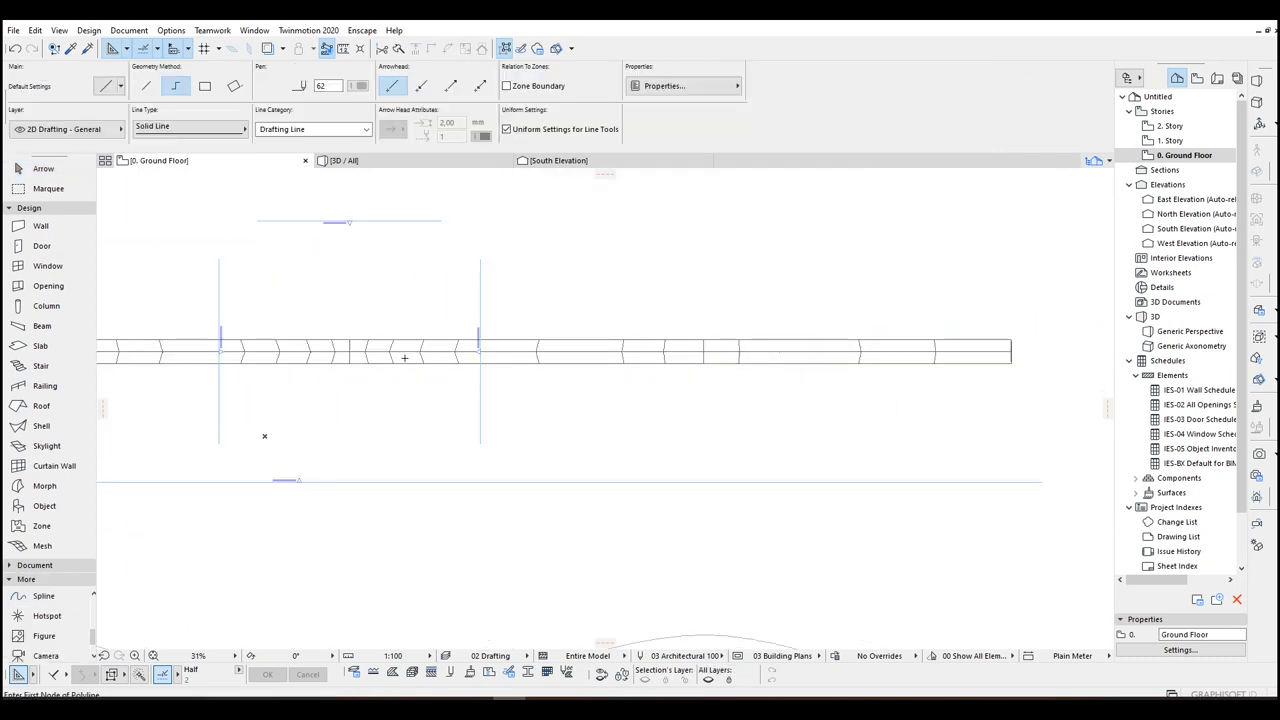
left_click(299, 365)
scroll(977, 374, "down", 4)
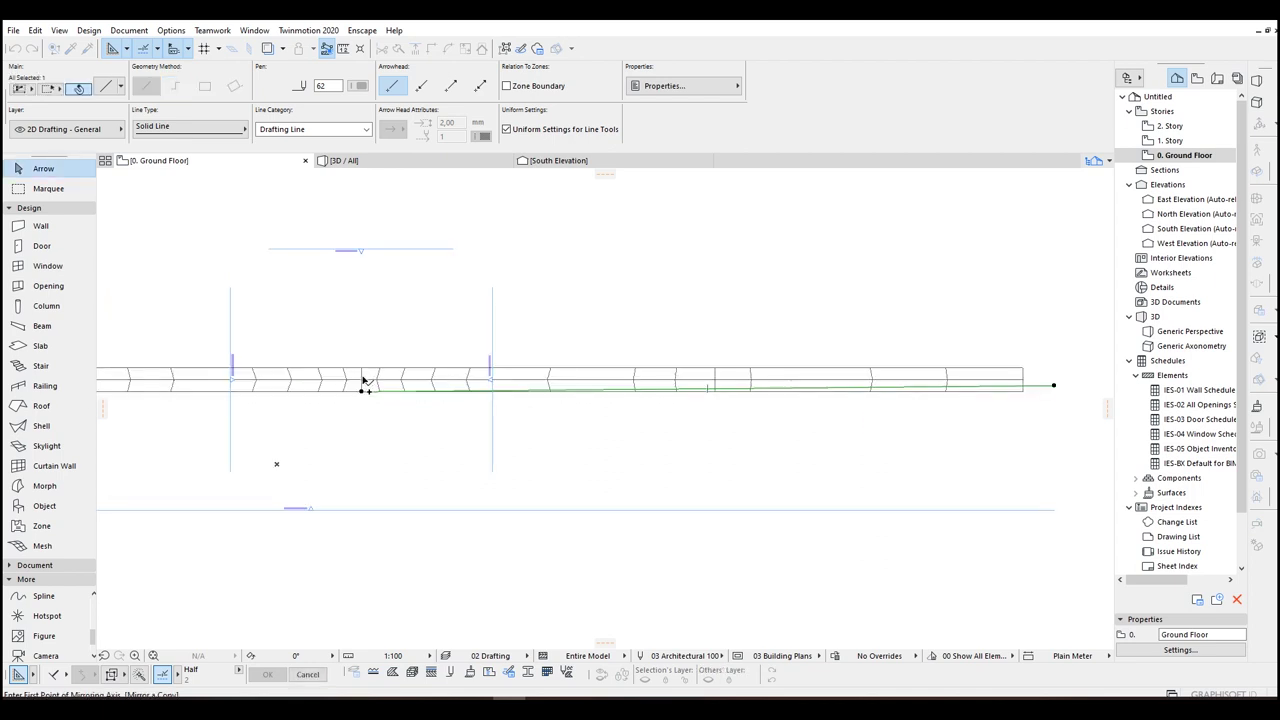
Step: Mirror a copy of the guide line about the arch's centreline, and mirror copies of both lines about the middle joint
key("ctrl+m")
left_click(362, 379)
left_click(1085, 376)
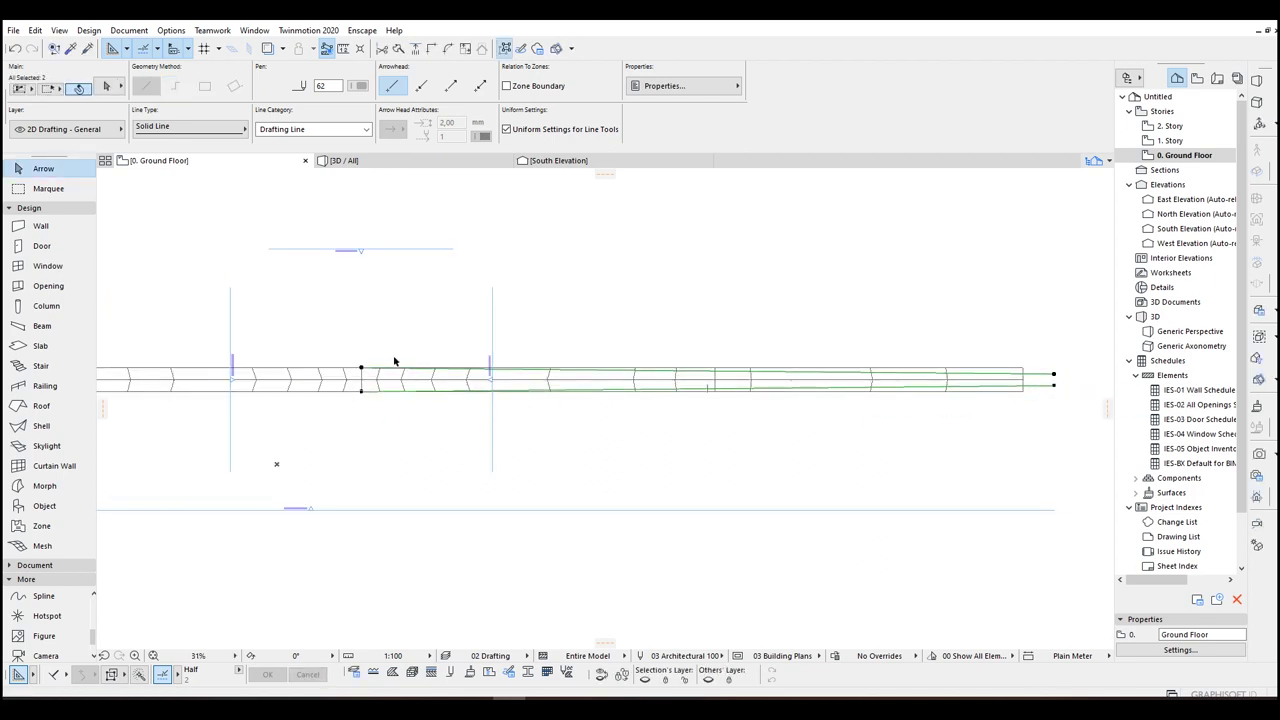
key("ctrl+shift+m")
left_click(361, 367)
left_click(362, 335)
Step: Move both corner nodes at the arch's end inward onto the tapering guide lines
middle_click_drag(1033, 372, 787, 393)
scroll(787, 393, "up", 3)
scroll(757, 386, "up", 1)
left_click(757, 386)
left_click(758, 386)
scroll(760, 383, "up", 2)
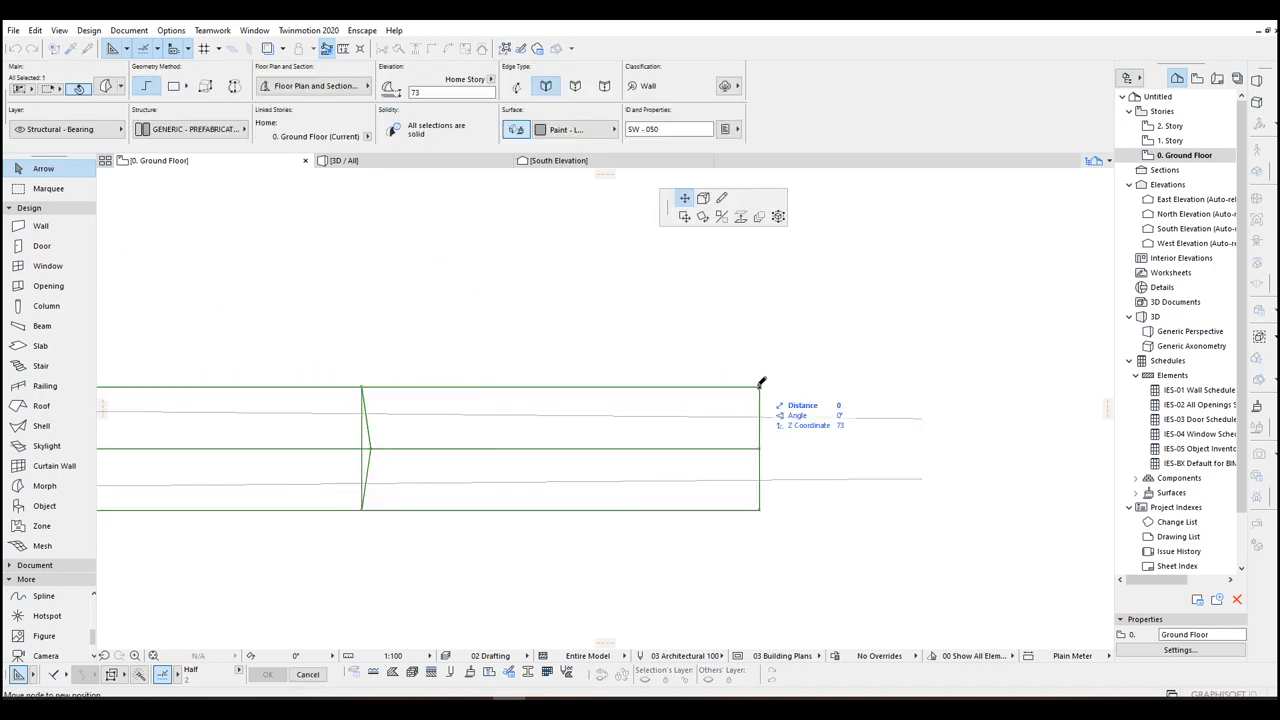
left_click(760, 417)
left_click(760, 511)
left_click(759, 480)
middle_click_drag(759, 480, 869, 458)
left_click(472, 366)
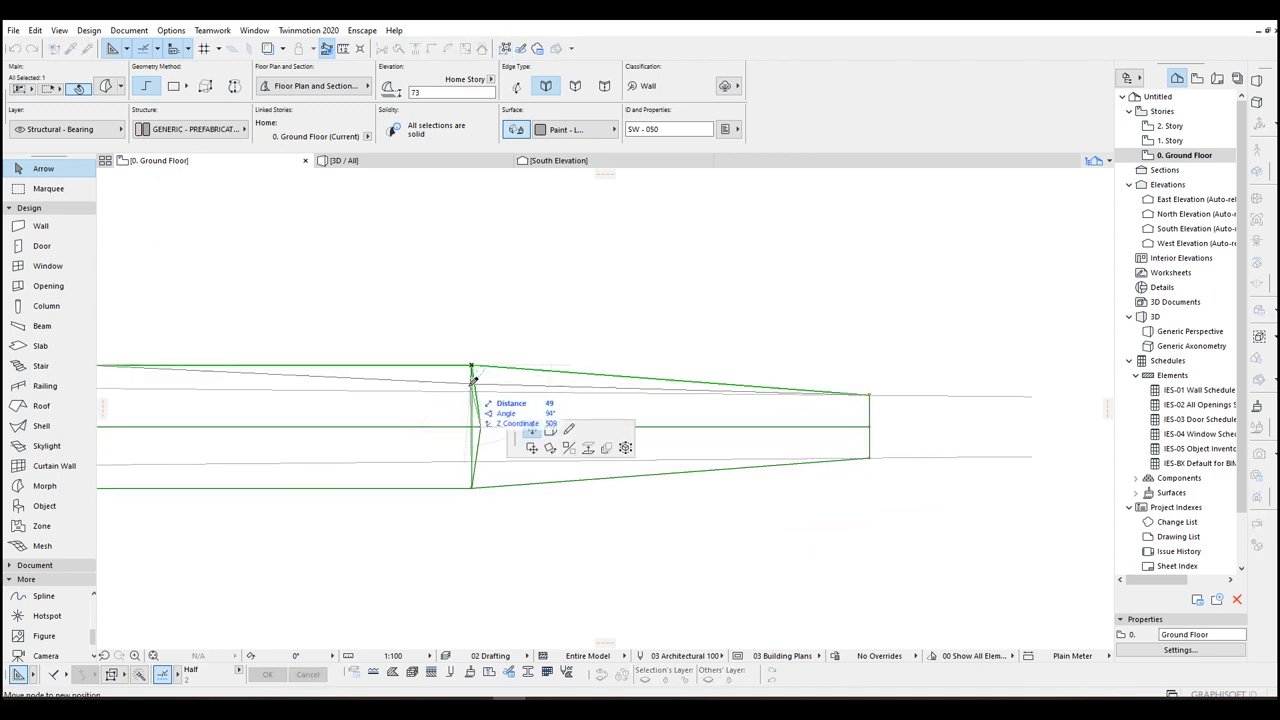
key("Escape")
middle_click_drag(476, 371, 549, 370)
key("Escape")
Step: Resize the cross-section at the first joint from the arch's end about its centreline to meet the guide lines, and check it in 3D
left_click_drag(514, 316, 567, 515, "ctrl+shift")
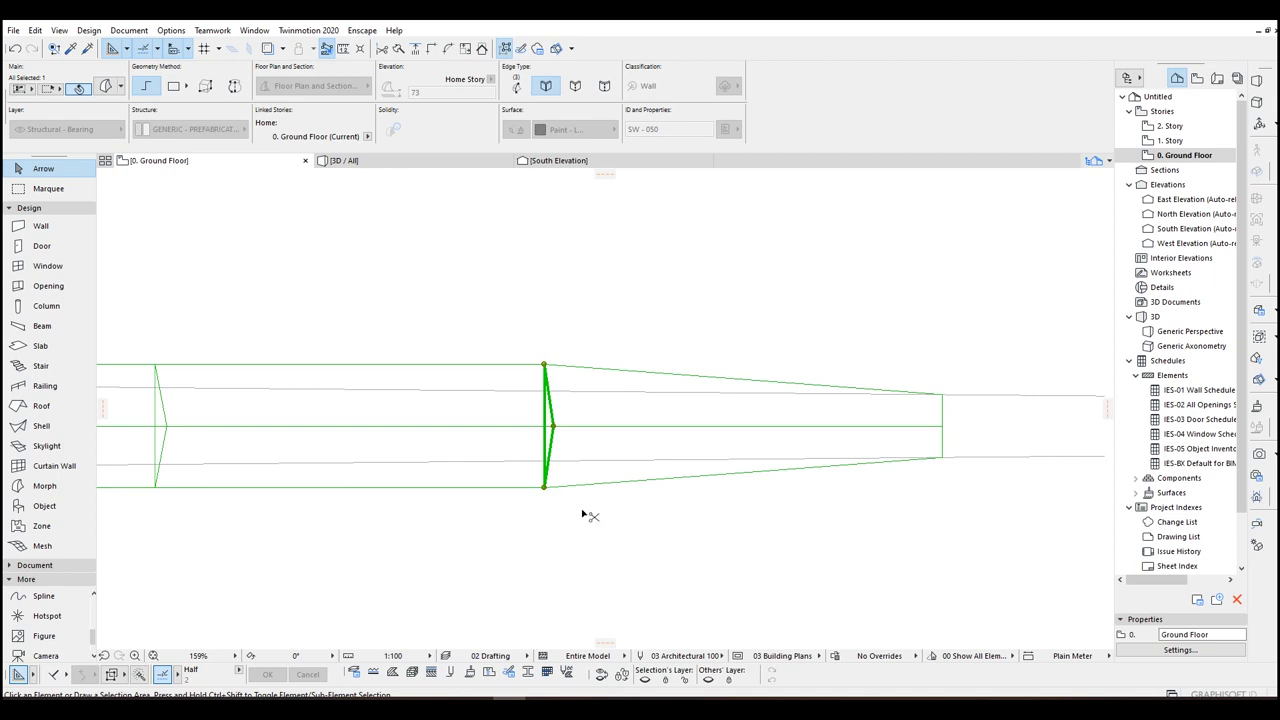
key("ctrl+k")
left_click(697, 364)
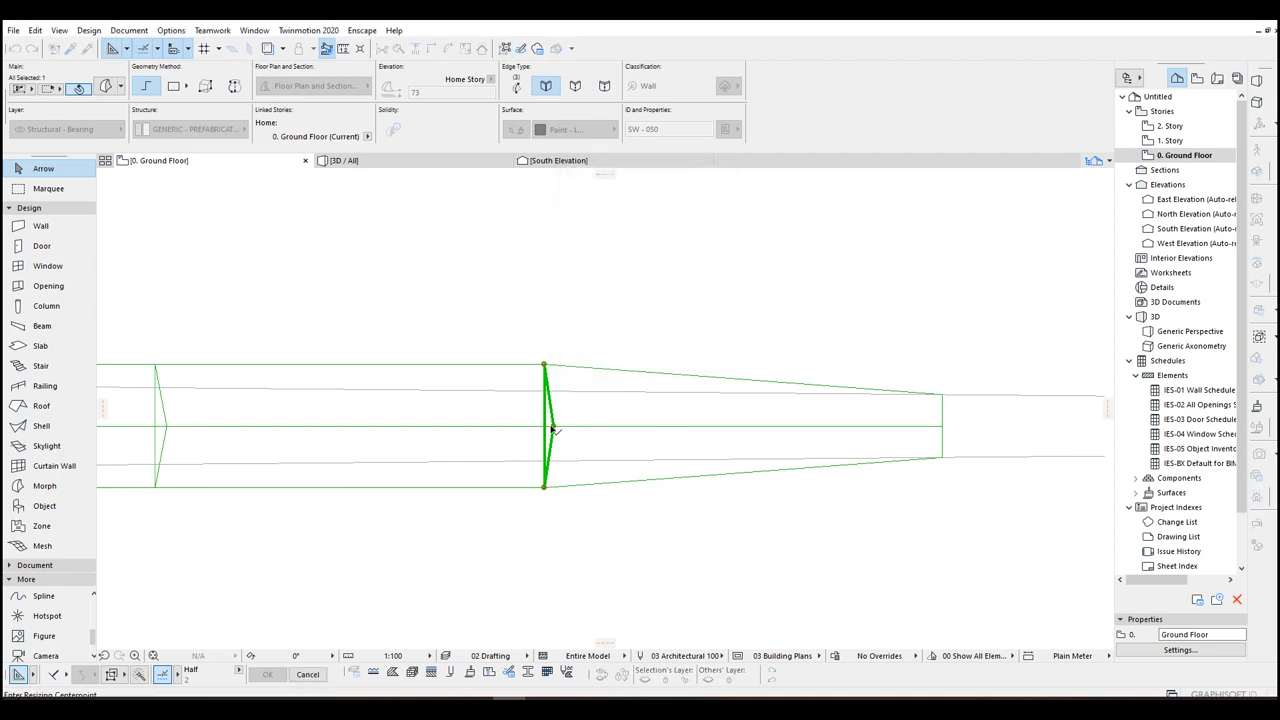
left_click(545, 365)
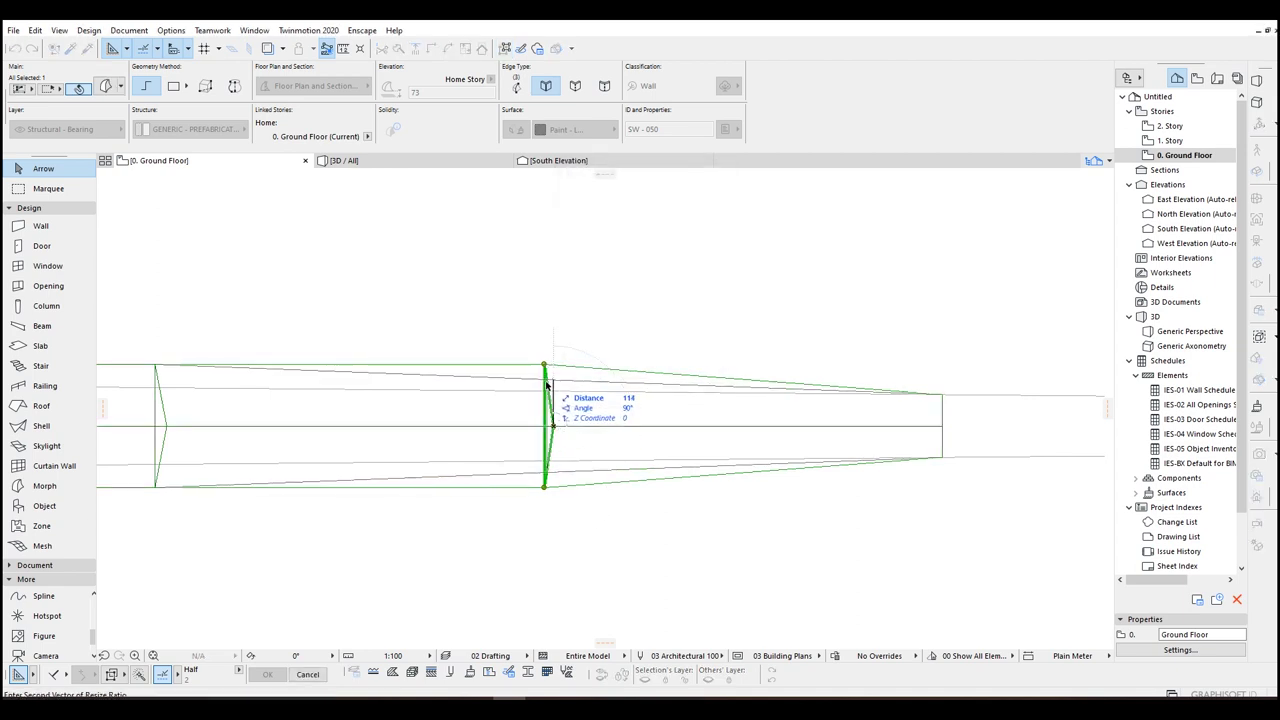
left_click(549, 391)
middle_click_drag(407, 432, 575, 432)
scroll(597, 430, "down", 1)
middle_click_drag(503, 412, 665, 407)
left_click(662, 330)
middle_click_drag(914, 367, 800, 382)
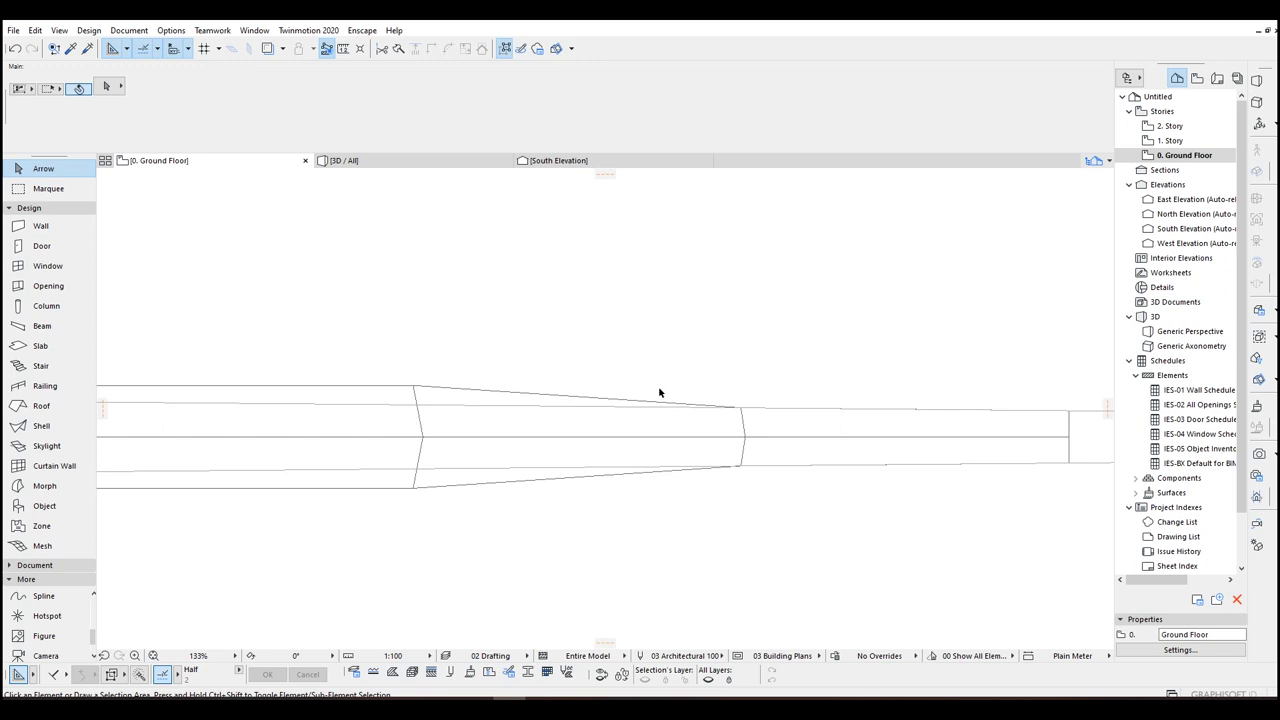
key("F3")
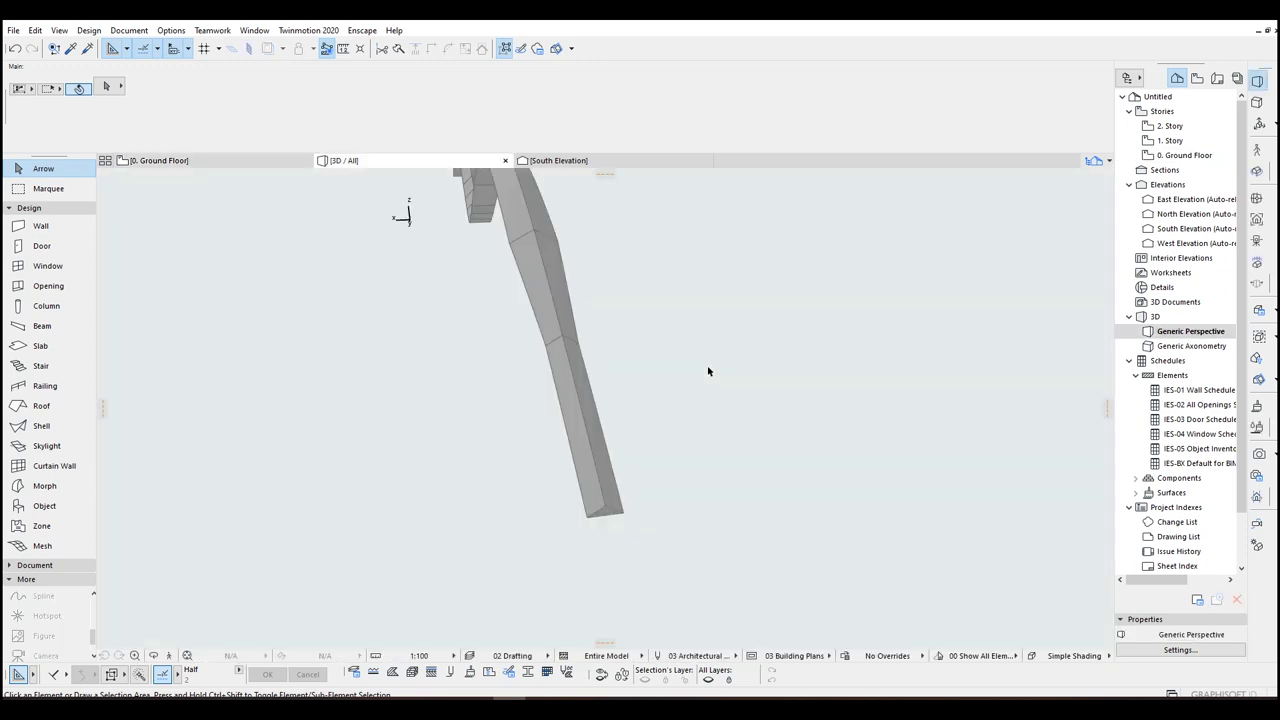
middle_click_drag(592, 364, 849, 282, "shift")
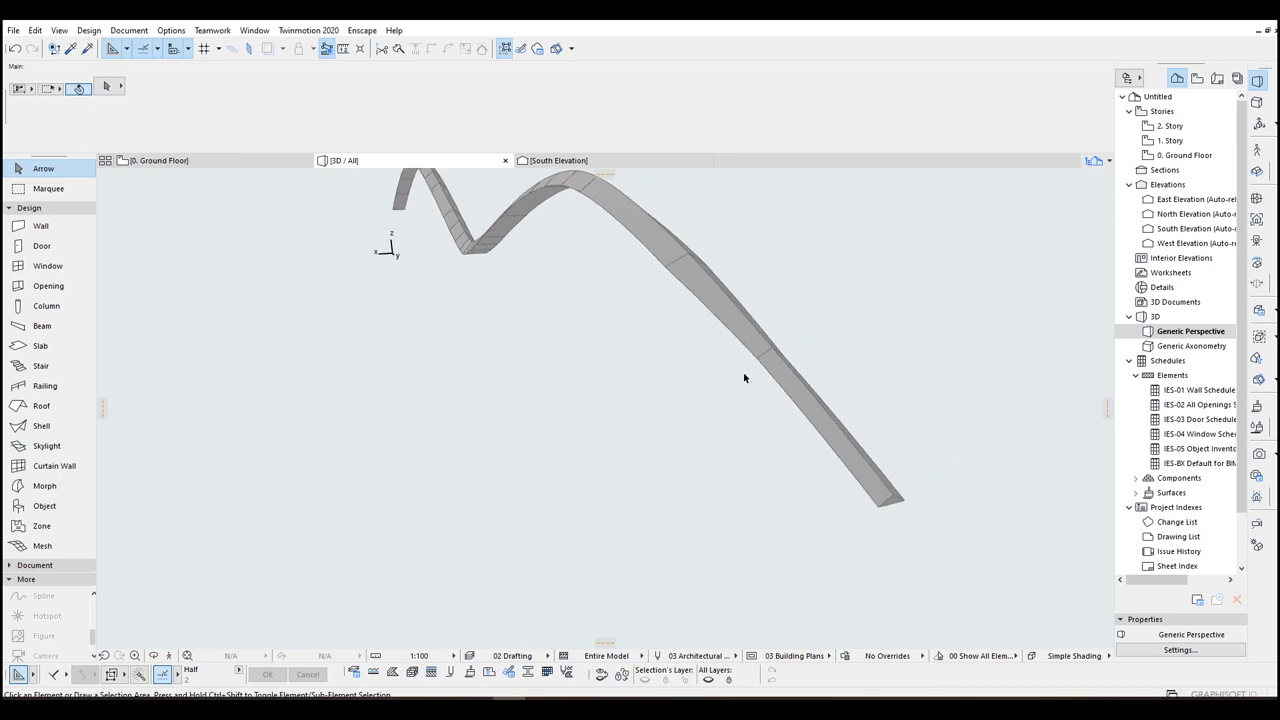
key("F2")
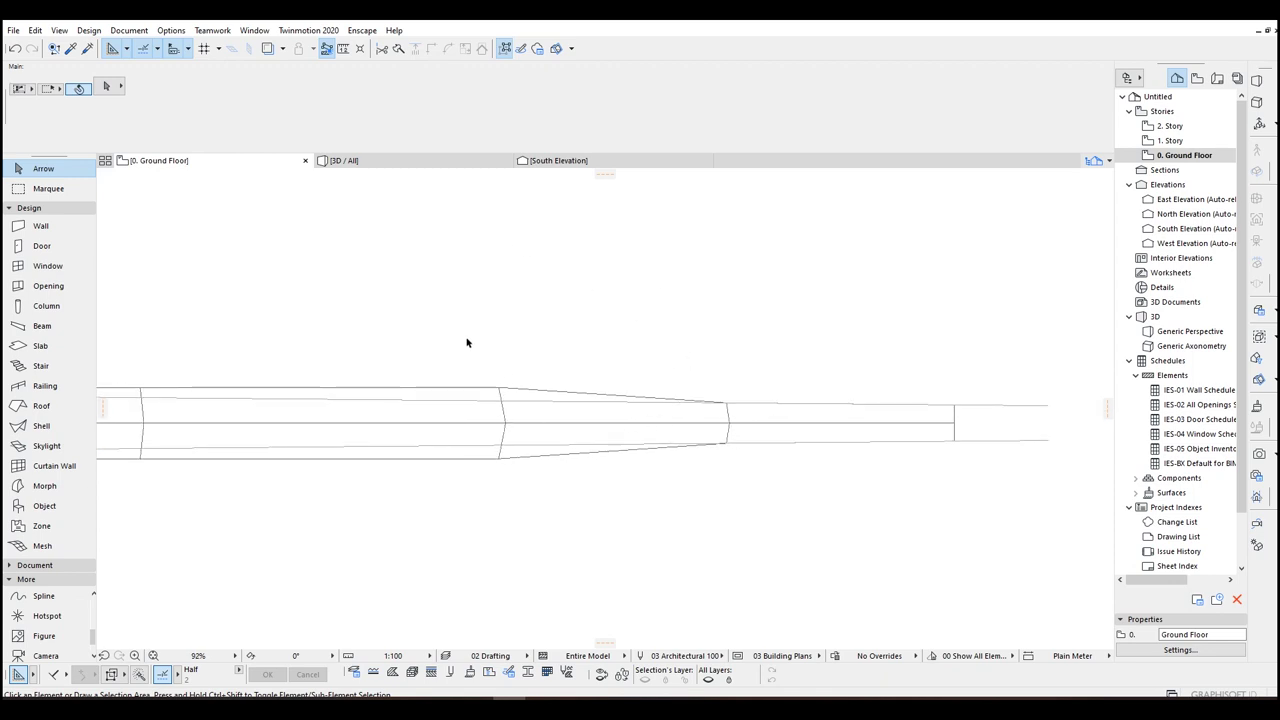
Step: Resize the second joint's cross-section from the arch's end about the centreline so its edges meet the guide lines
left_click(486, 428)
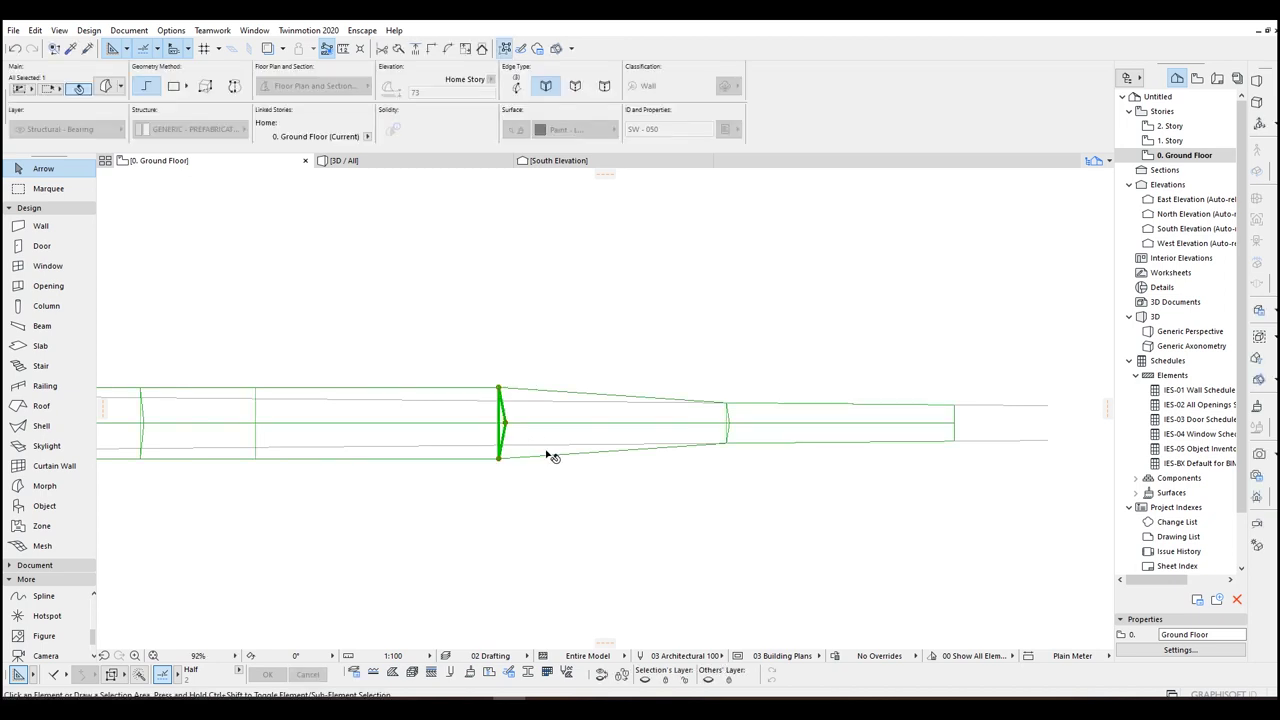
key("ctrl+k")
left_click(688, 362)
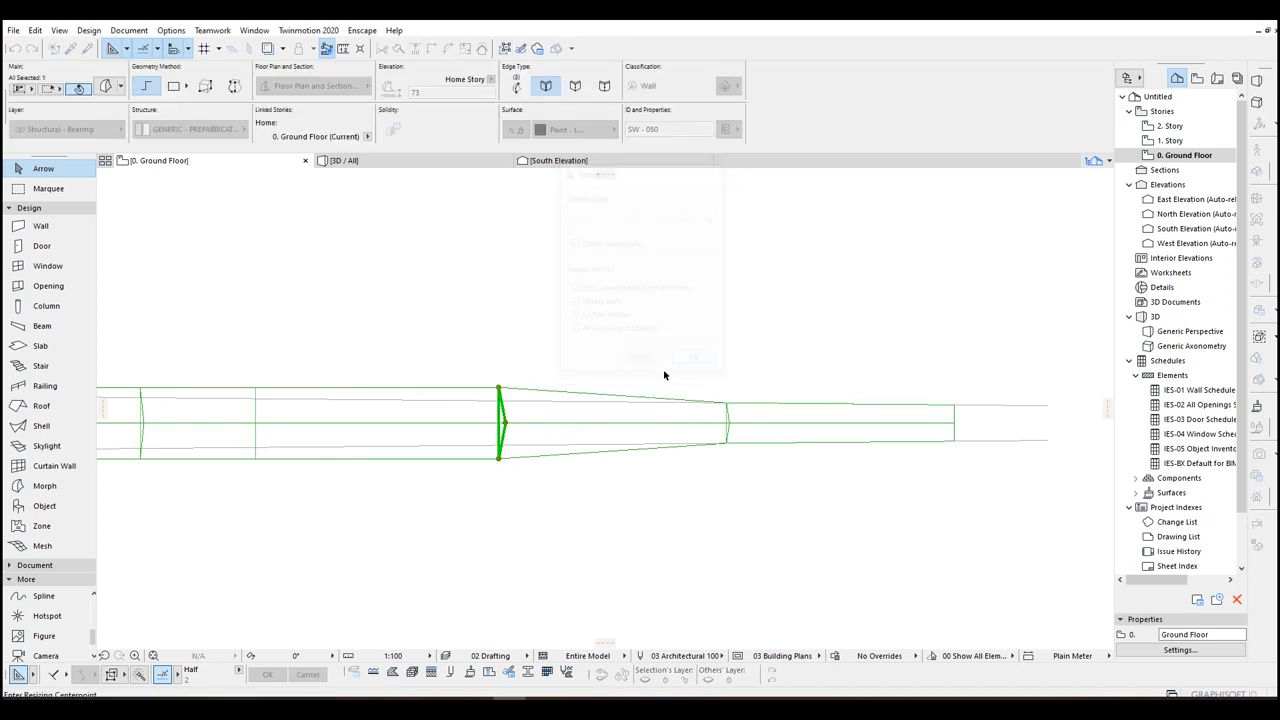
scroll(547, 410, "up", 3)
left_click(424, 441)
left_click(424, 352)
left_click(424, 386)
Step: Scale the cross-sections of two more arch joints about the centreline down to the width between the guide lines
left_click(503, 416, "ctrl+shift")
scroll(460, 429, "up", 3)
left_click(549, 404)
left_click(549, 330)
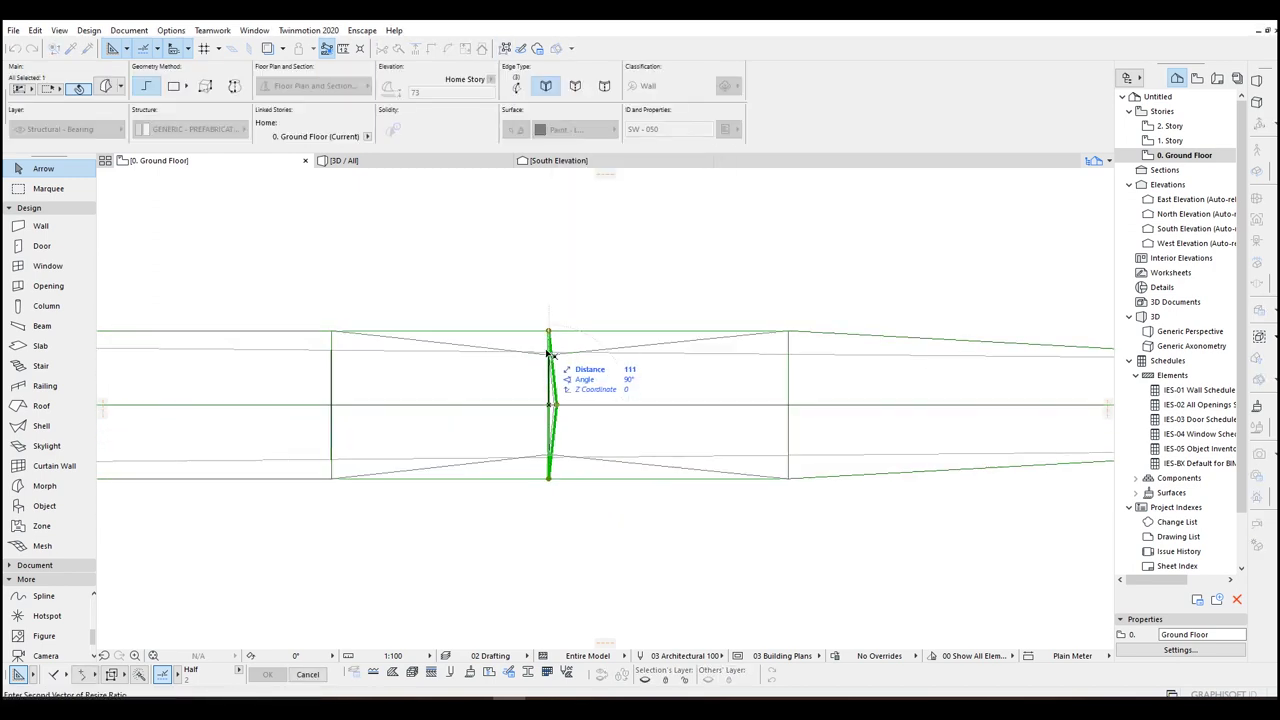
left_click(549, 352)
left_click(743, 310)
left_click_drag(743, 311, 828, 505, "ctrl+shift")
key("ctrl+k")
left_click(789, 405)
left_click(789, 331)
left_click(789, 352)
Step: Narrow the remaining joint sections toward the arch's middle to follow the guide lines
middle_click_drag(580, 320, 747, 338)
left_click_drag(455, 325, 541, 529, "ctrl+shift")
left_click(498, 423)
key("Escape")
scroll(578, 467, "down", 3)
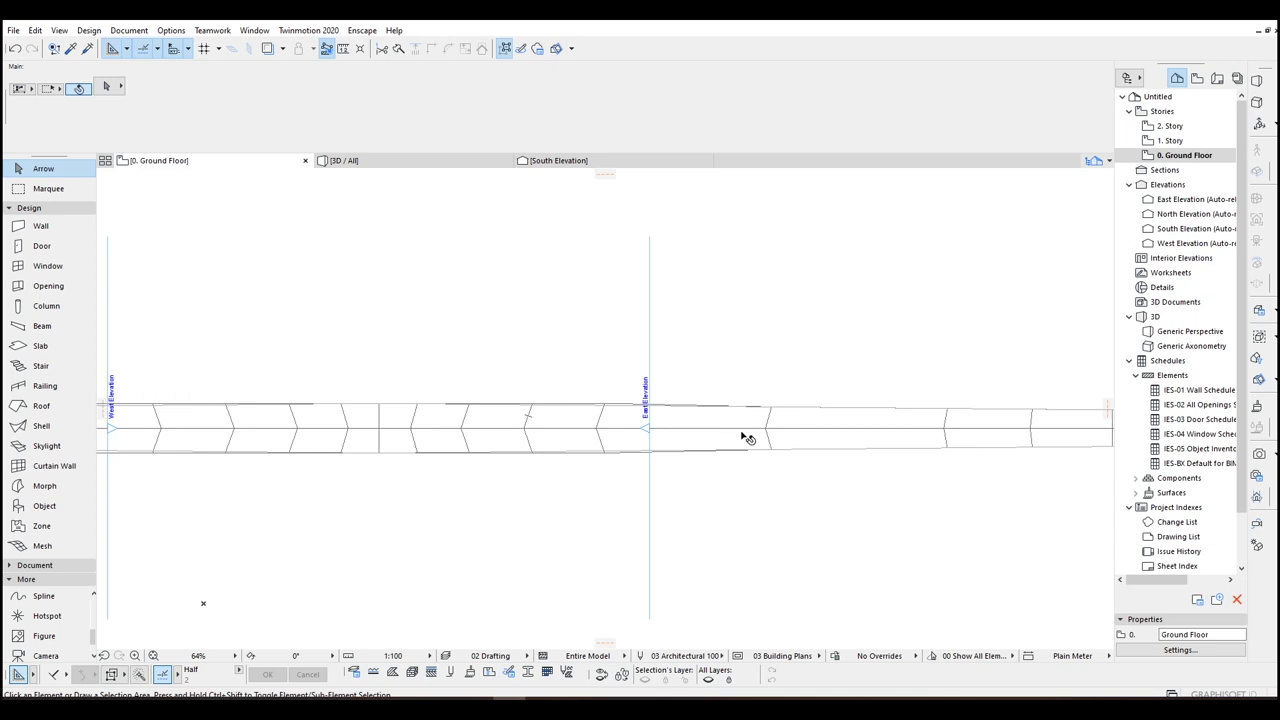
Step: Split the arch morph across its middle joint and remove the untapered half
left_click(600, 428)
scroll(606, 420, "down", 2)
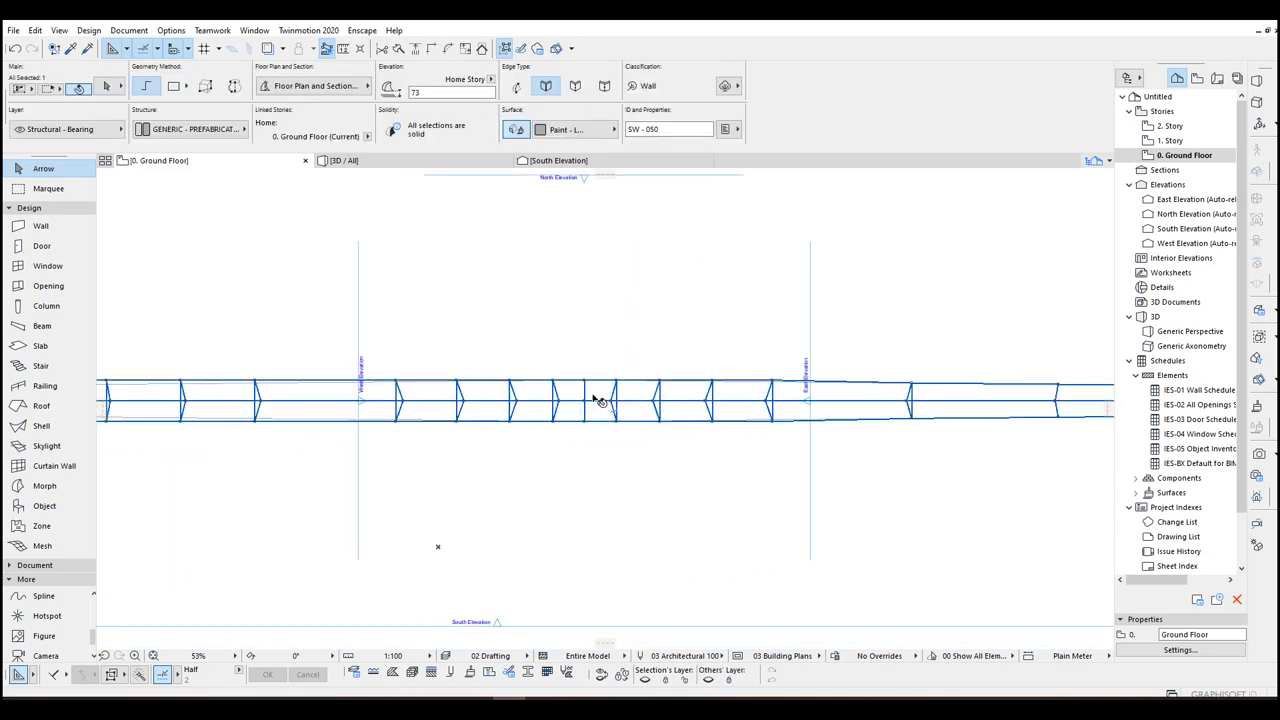
key("ctrl+8")
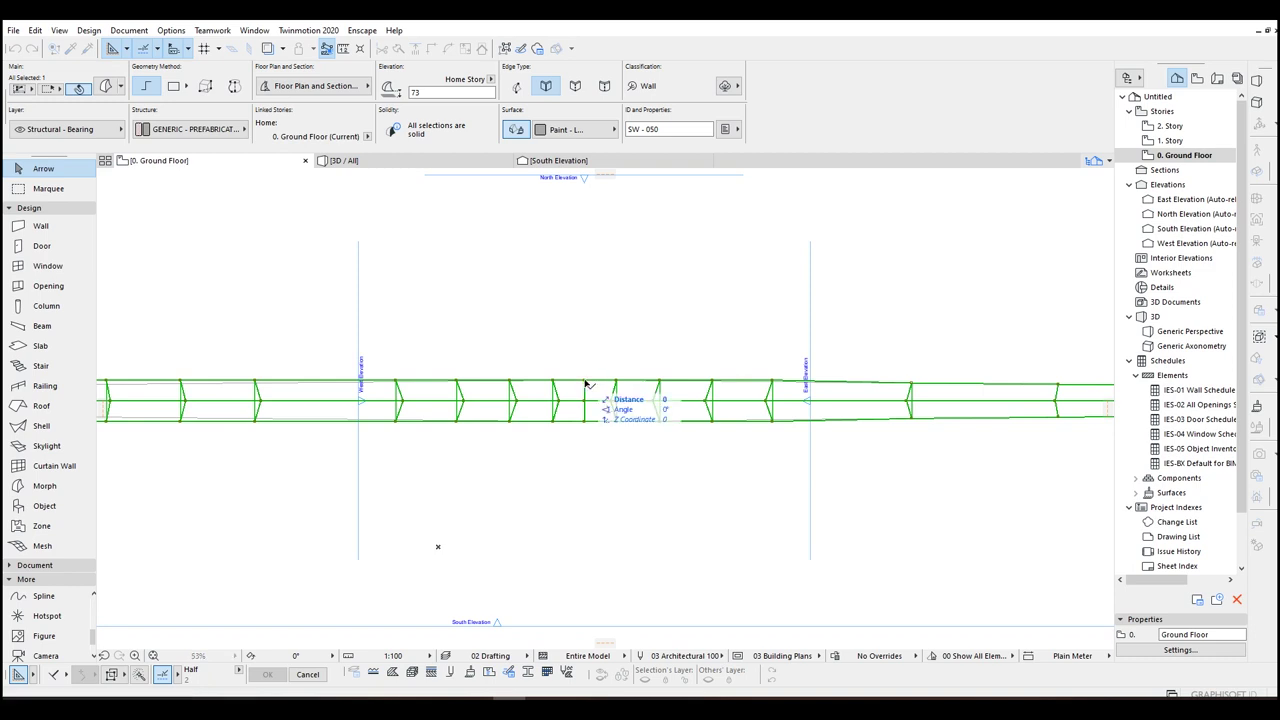
left_click(587, 464)
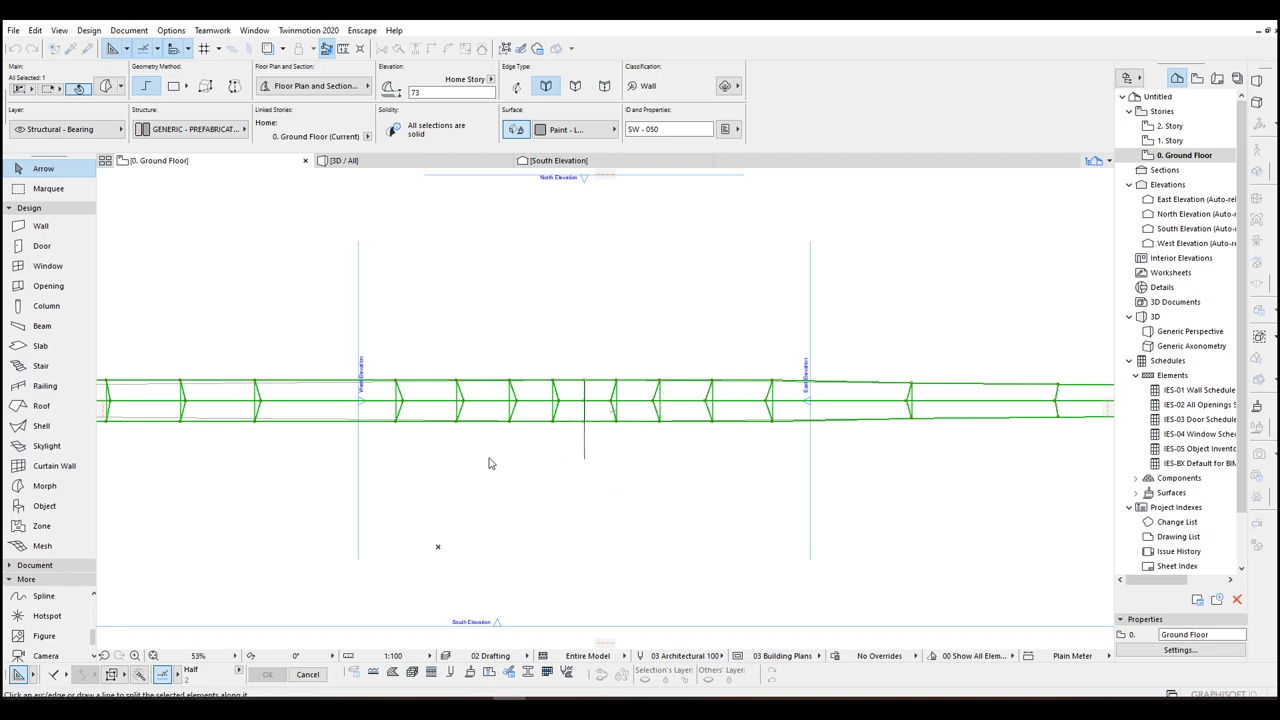
left_click(597, 393)
Step: Mirror a copy of the tapered half about the middle joint to complete the arch
key("ctrl+shift+m")
left_click(585, 381)
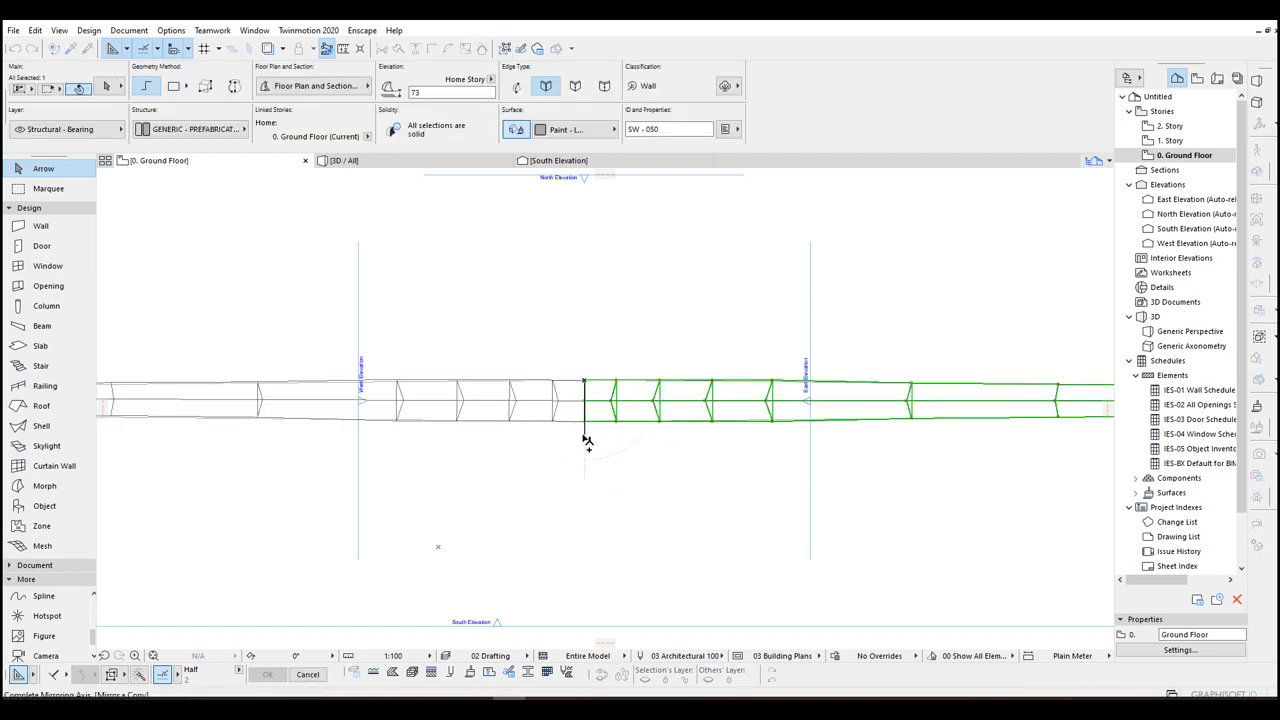
left_click(585, 438)
scroll(565, 439, "down", 5)
middle_click_drag(496, 445, 528, 420)
scroll(631, 391, "up", 5)
Step: Merge the two arch halves with a Boolean union and check the joined arch in 3D
left_click(631, 391, "shift")
right_click(605, 408)
mouse_move(699, 217)
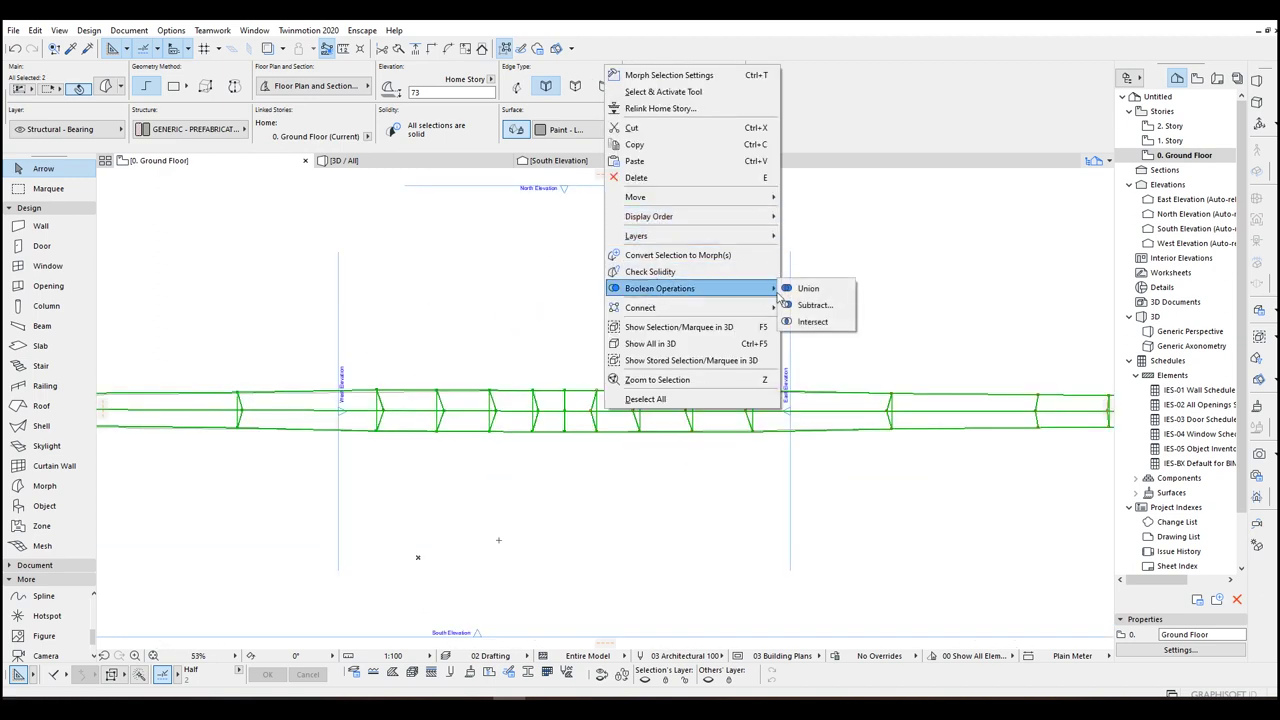
left_click(808, 288)
key("F3")
middle_click_drag(654, 317, 846, 366, "shift")
key("F2")
Step: Move the bridge plan drawing so the end of its lower arch outline lines up with the modelled arch
mouse_move(783, 529)
left_mouse_down()
mouse_move(786, 488)
mouse_move(494, 566)
left_mouse_up()
key("ctrl+d")
left_click(492, 566)
middle_click_drag(430, 300, 437, 381)
left_click(436, 381)
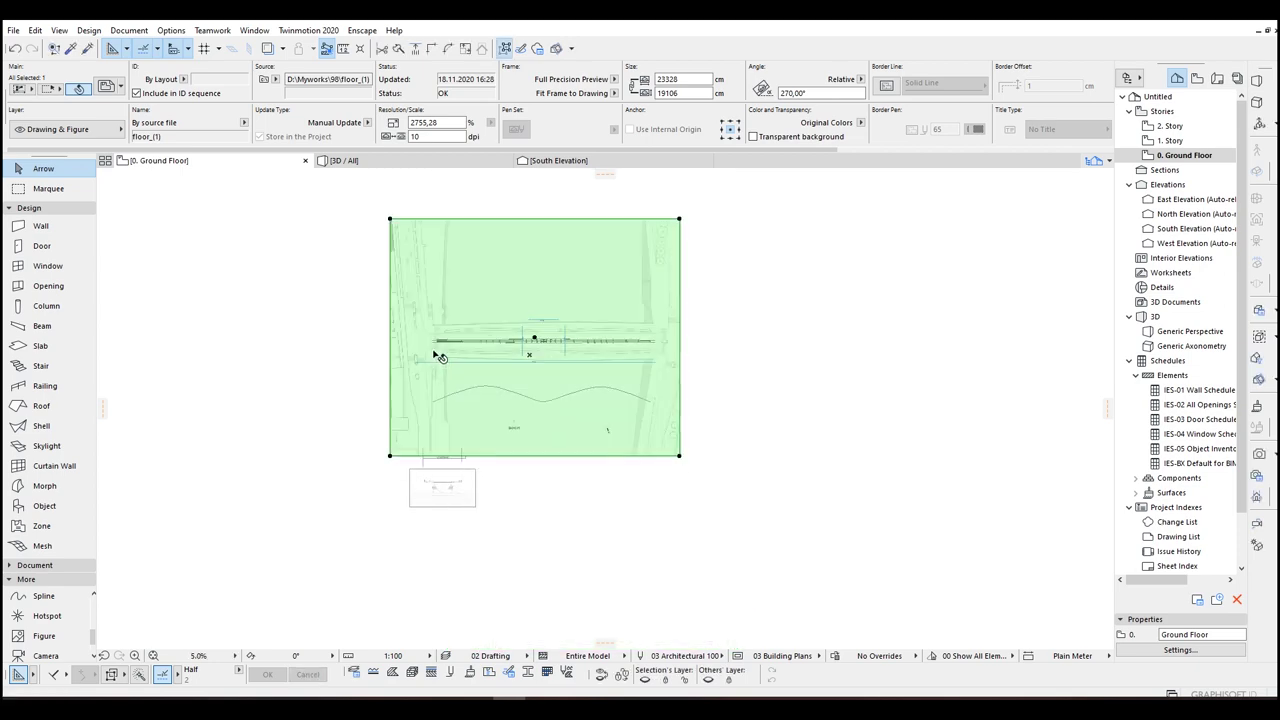
scroll(433, 370, "up", 5)
scroll(446, 330, "down", 4)
scroll(826, 398, "up", 6)
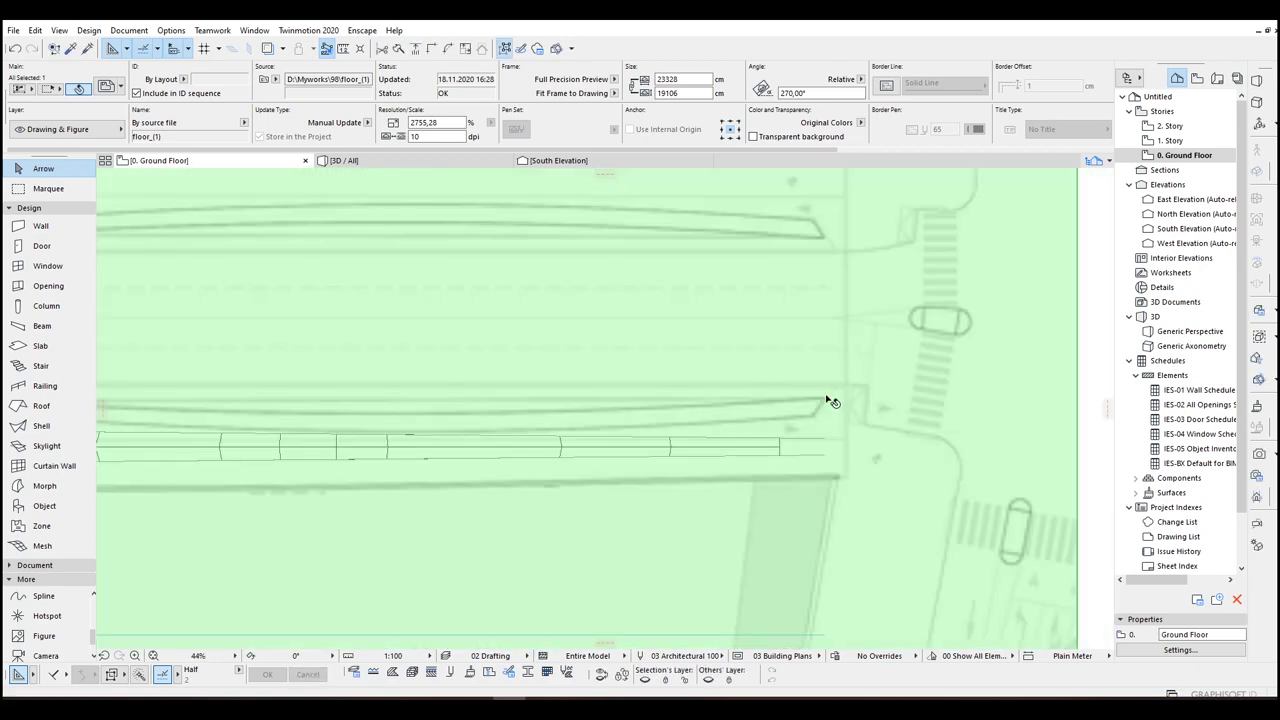
key("ctrl+d")
left_click(825, 396)
left_click(824, 443)
Step: Drag a copy of the arch onto the upper arch outline in the plan drawing
scroll(824, 443, "down", 4)
middle_click_drag(500, 457, 888, 434)
left_click(301, 419)
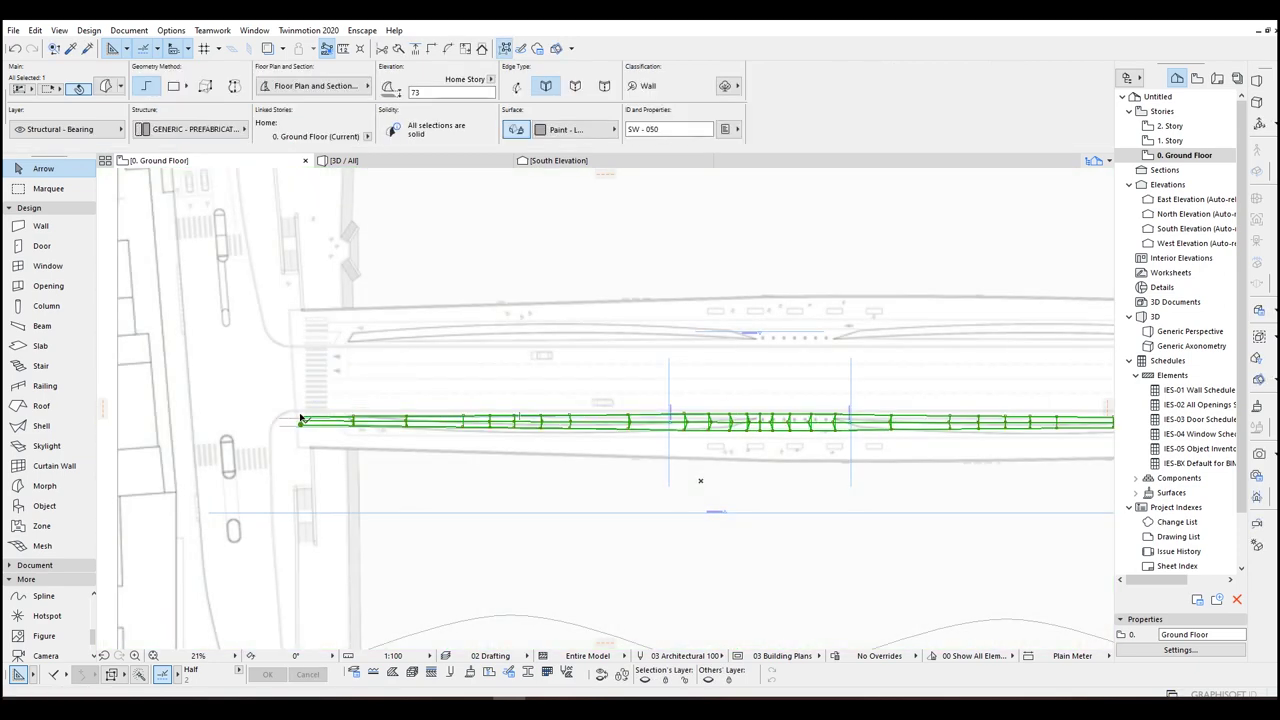
scroll(303, 420, "up", 2)
key("ctrl+shift+d")
left_click(303, 420)
left_click(331, 292)
scroll(331, 292, "down", 5)
middle_click_drag(659, 369, 659, 372)
scroll(659, 372, "up", 4)
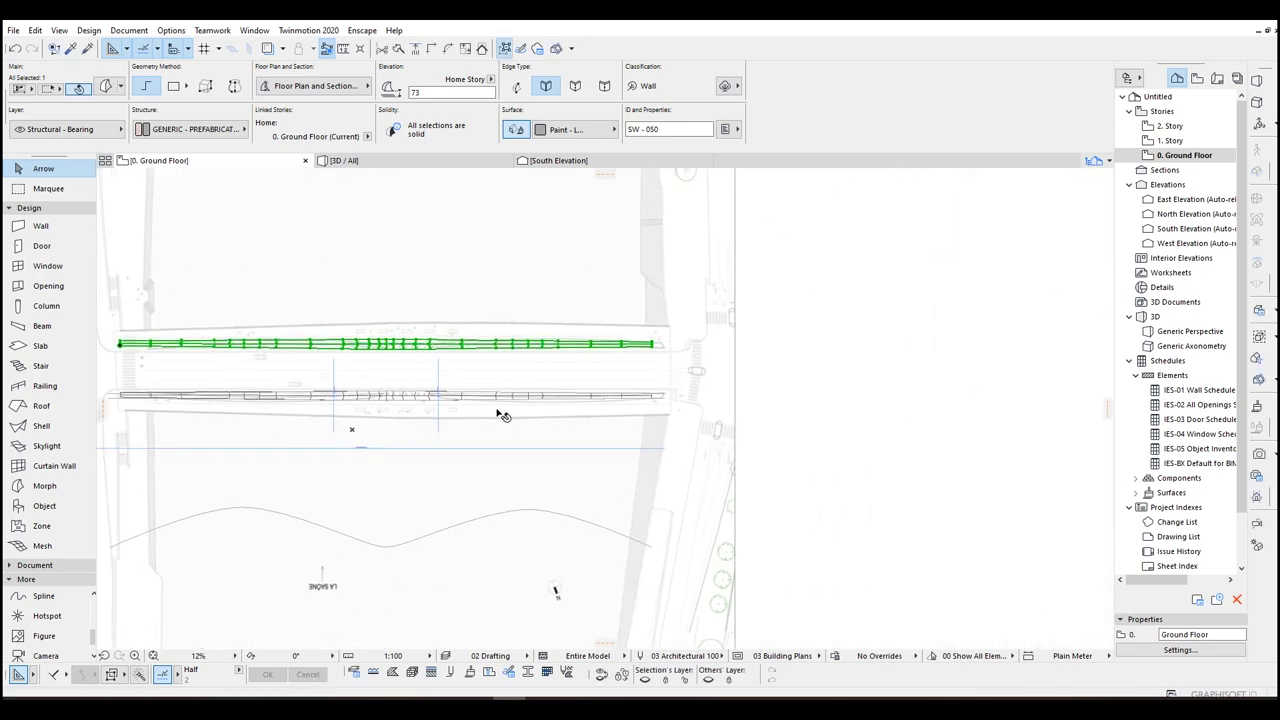
left_click(1031, 345)
scroll(1031, 345, "down", 3)
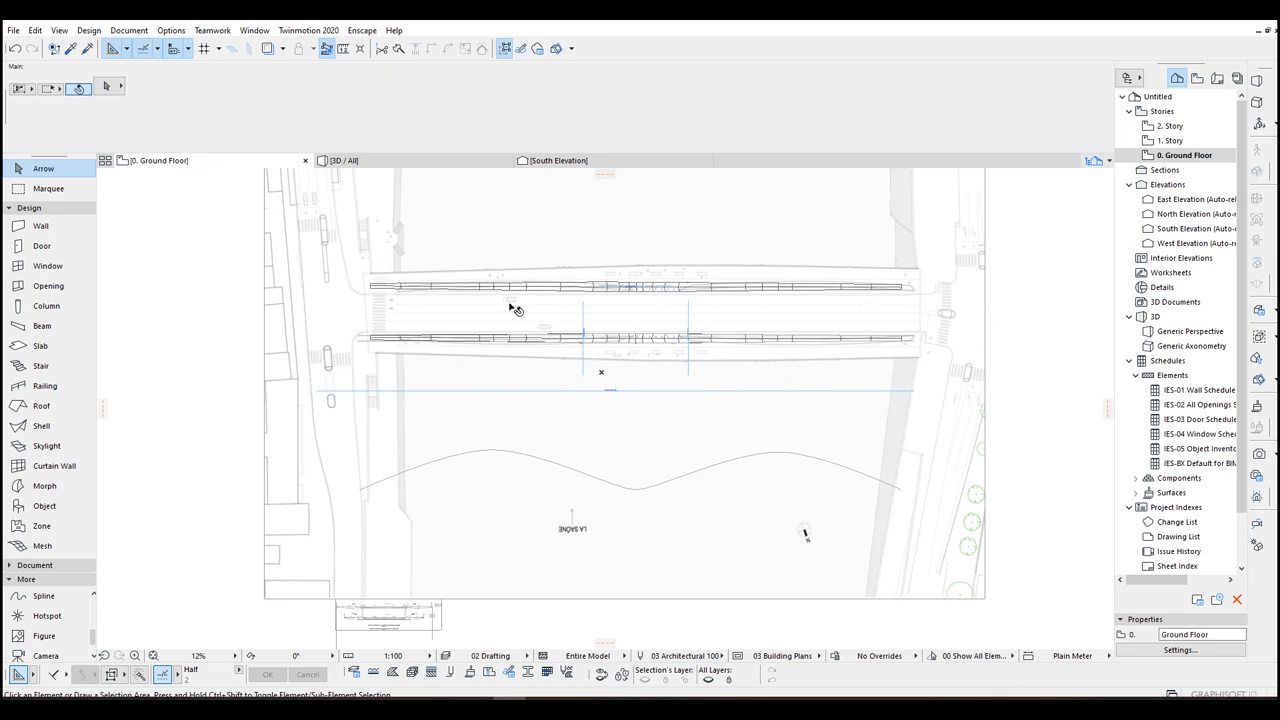
Step: Find the bridge cross-section drawing below the plan and select it for copying
scroll(509, 298, "down", 2)
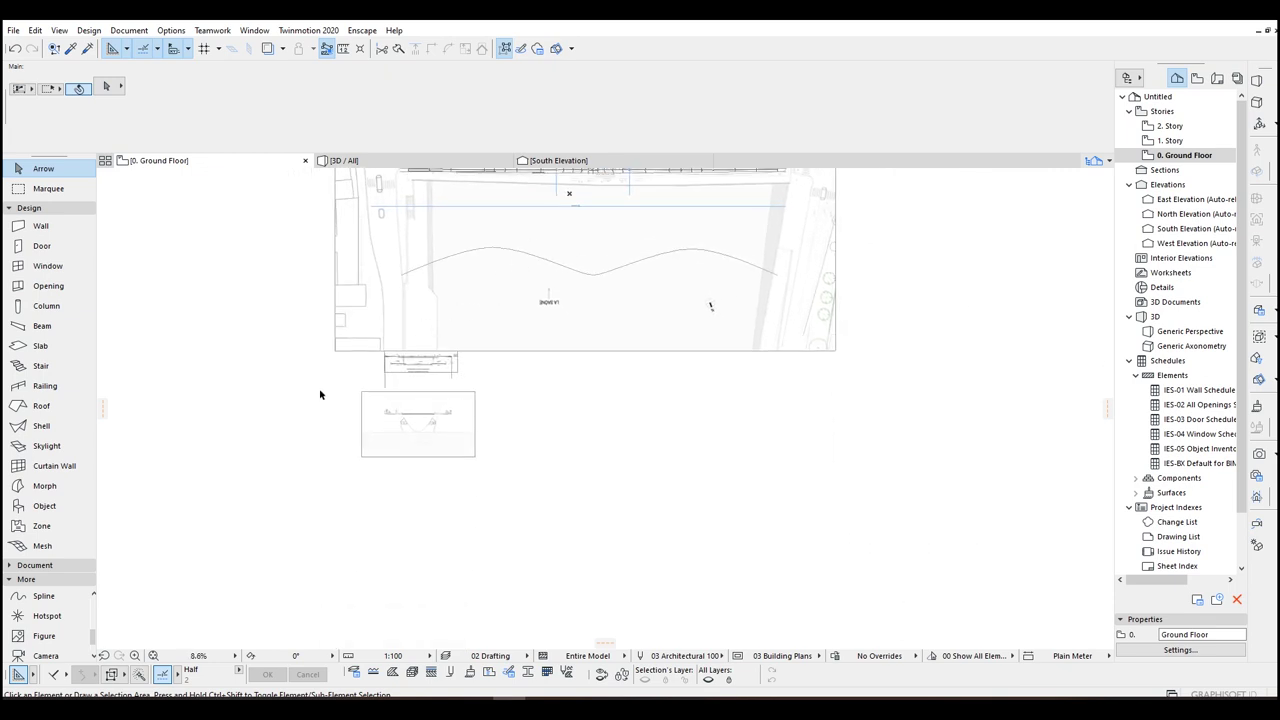
scroll(321, 394, "up", 4)
scroll(540, 452, "up", 5)
scroll(630, 412, "down", 3)
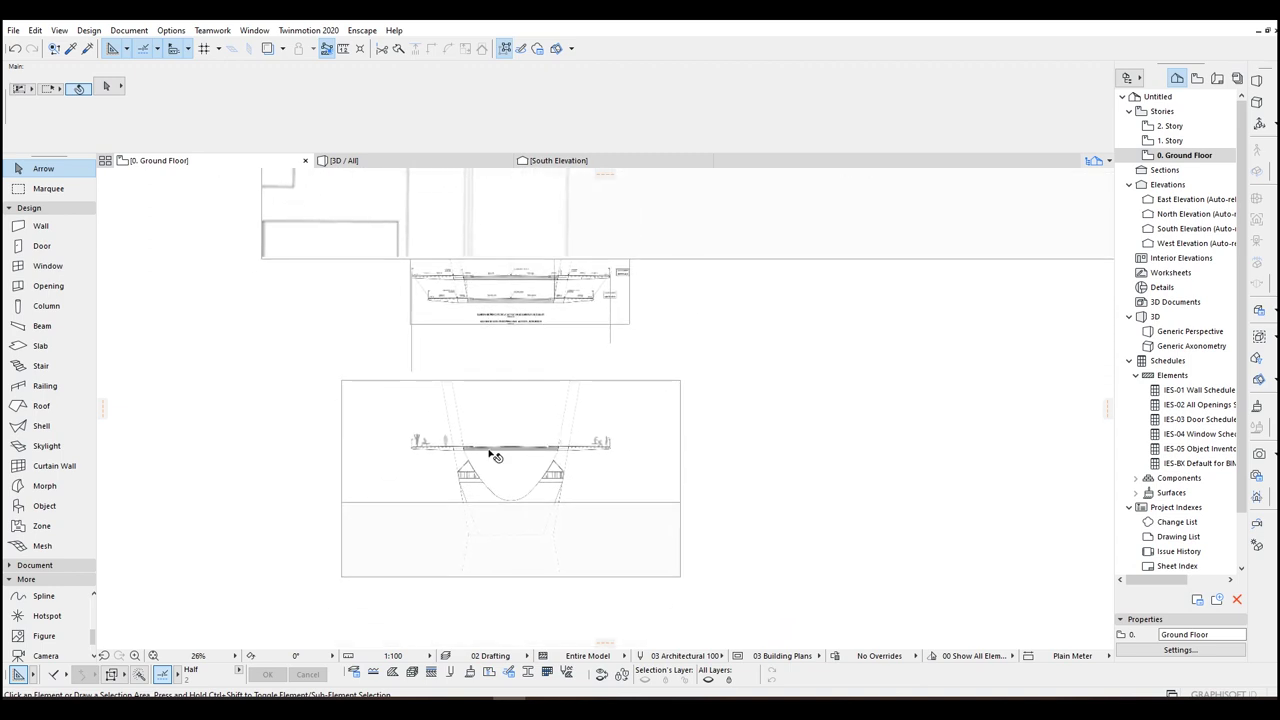
scroll(495, 456, "up", 3)
middle_click_drag(548, 316, 536, 336)
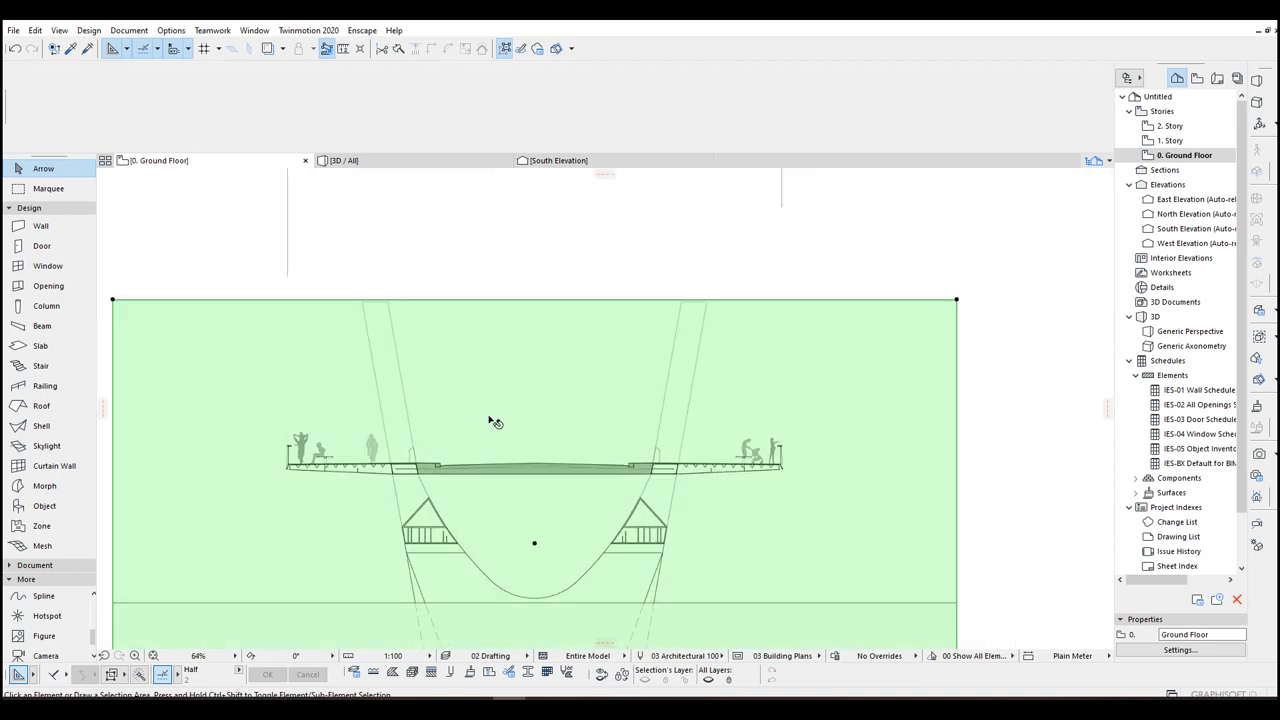
left_click(493, 421)
Step: Create a new complex profile named New Profile2 in the Profile Manager
left_click(171, 30)
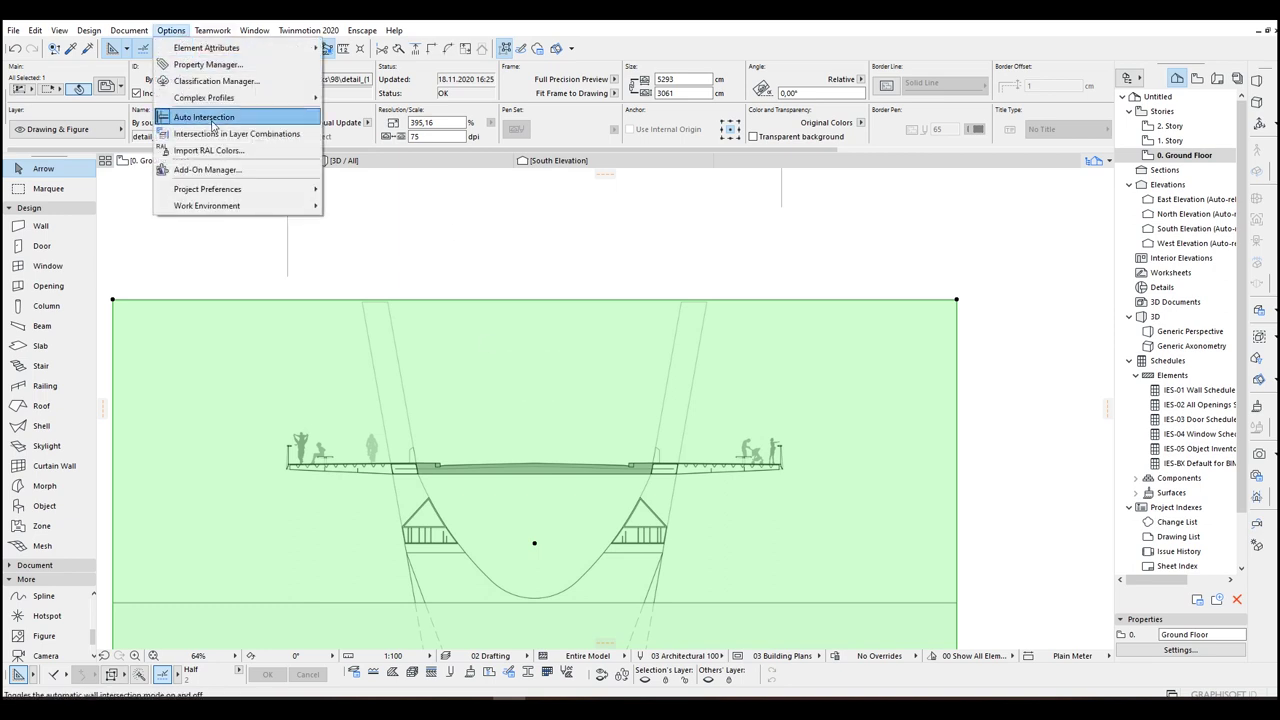
mouse_move(224, 98)
left_click(370, 98)
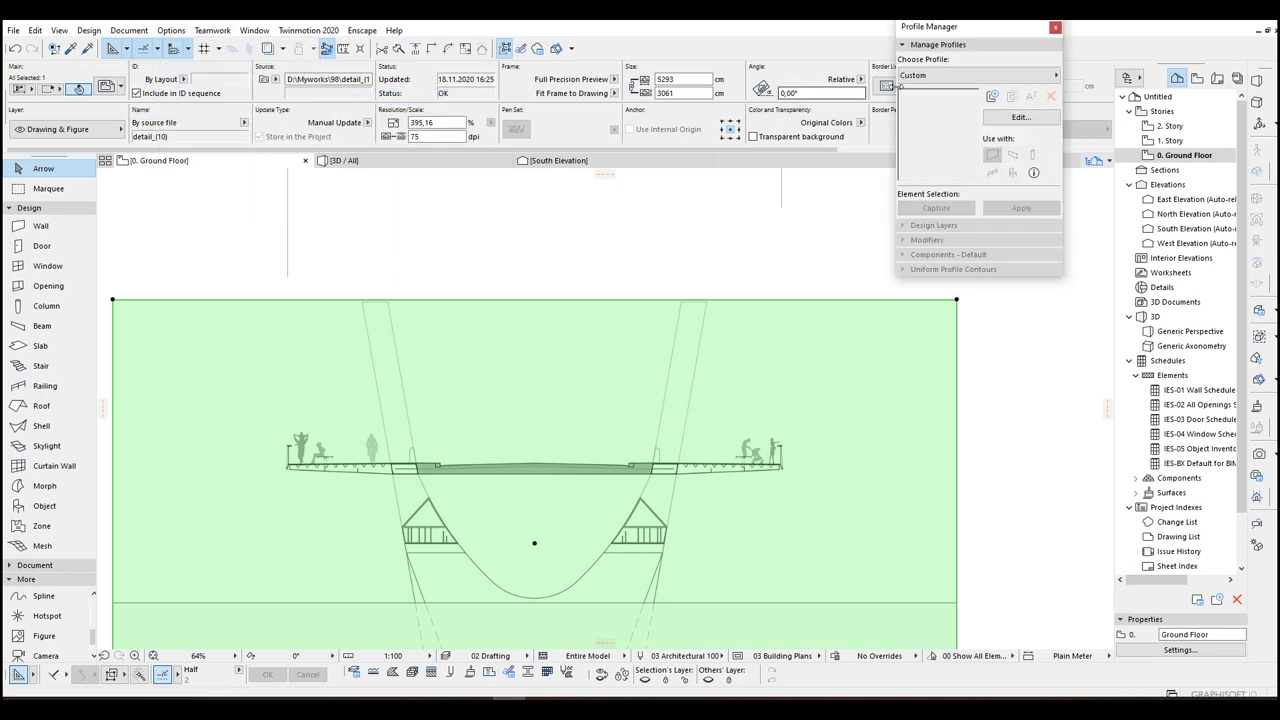
left_click(999, 98)
left_click(703, 277)
key("Return")
left_click(684, 251)
type("2")
left_click(690, 275)
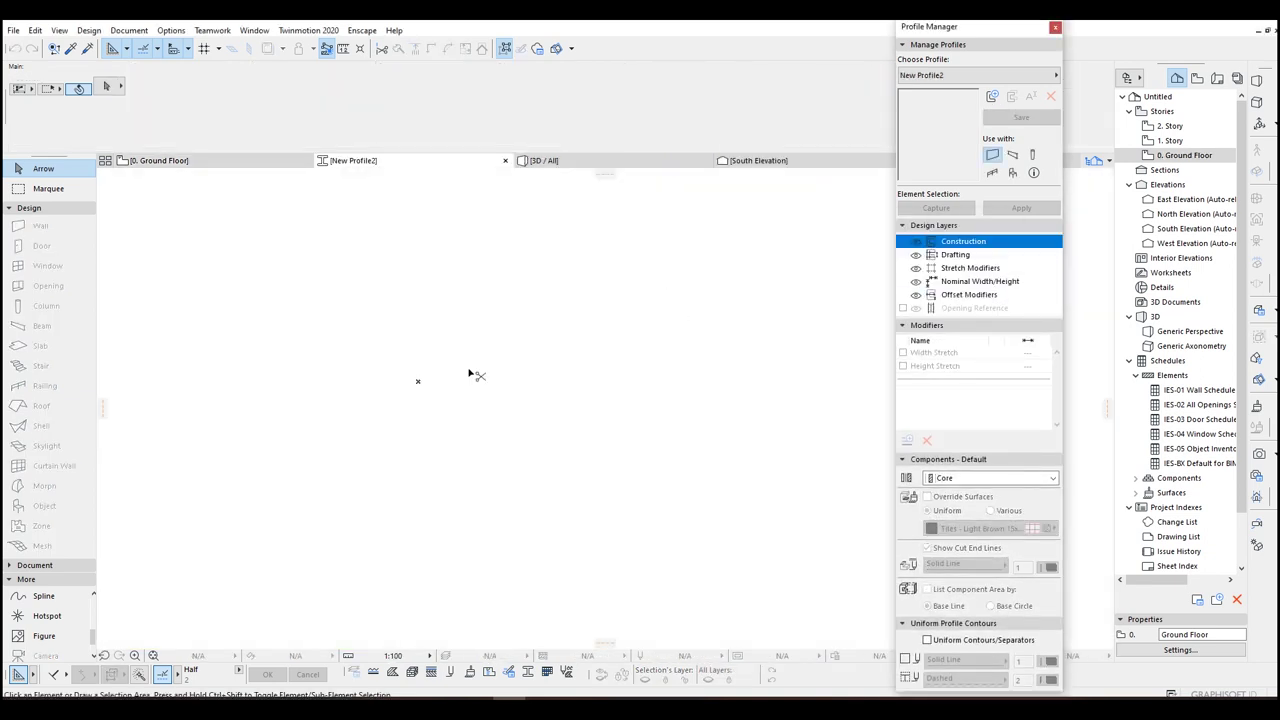
Step: Paste the bridge cross-section drawing into the profile editor as a tracing reference
key("ctrl+v")
left_click(721, 321)
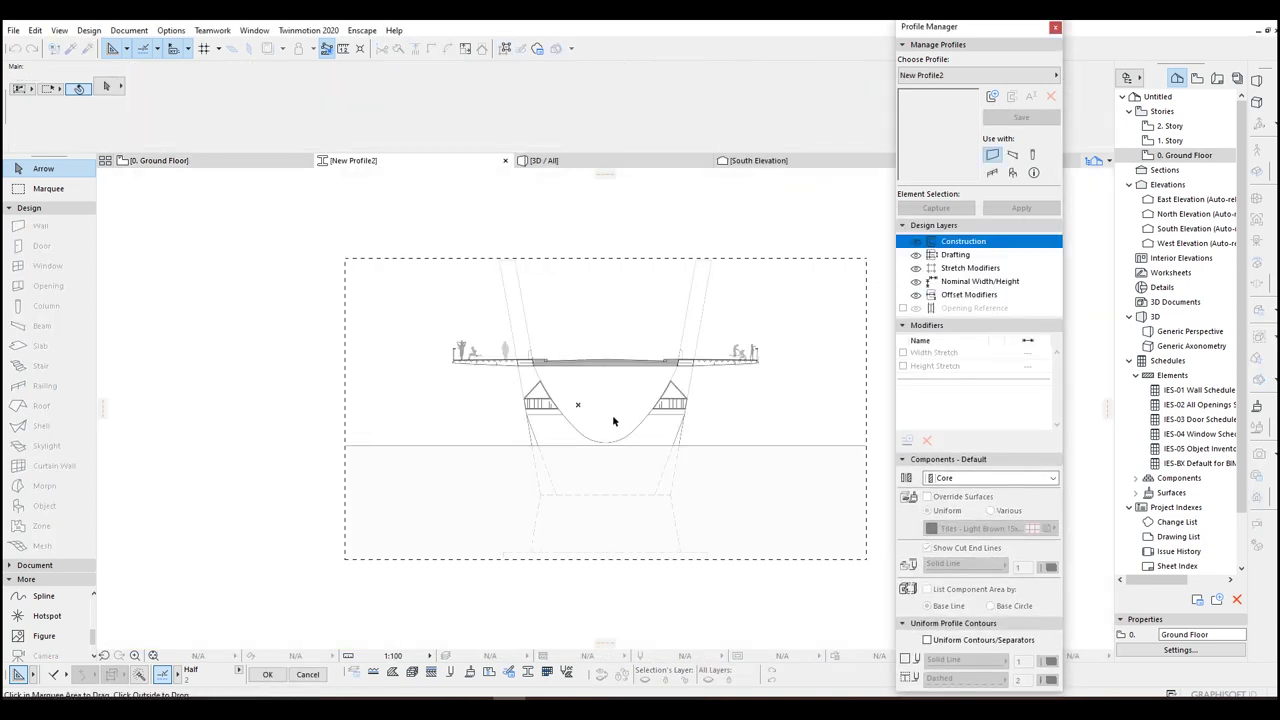
scroll(605, 362, "up", 4)
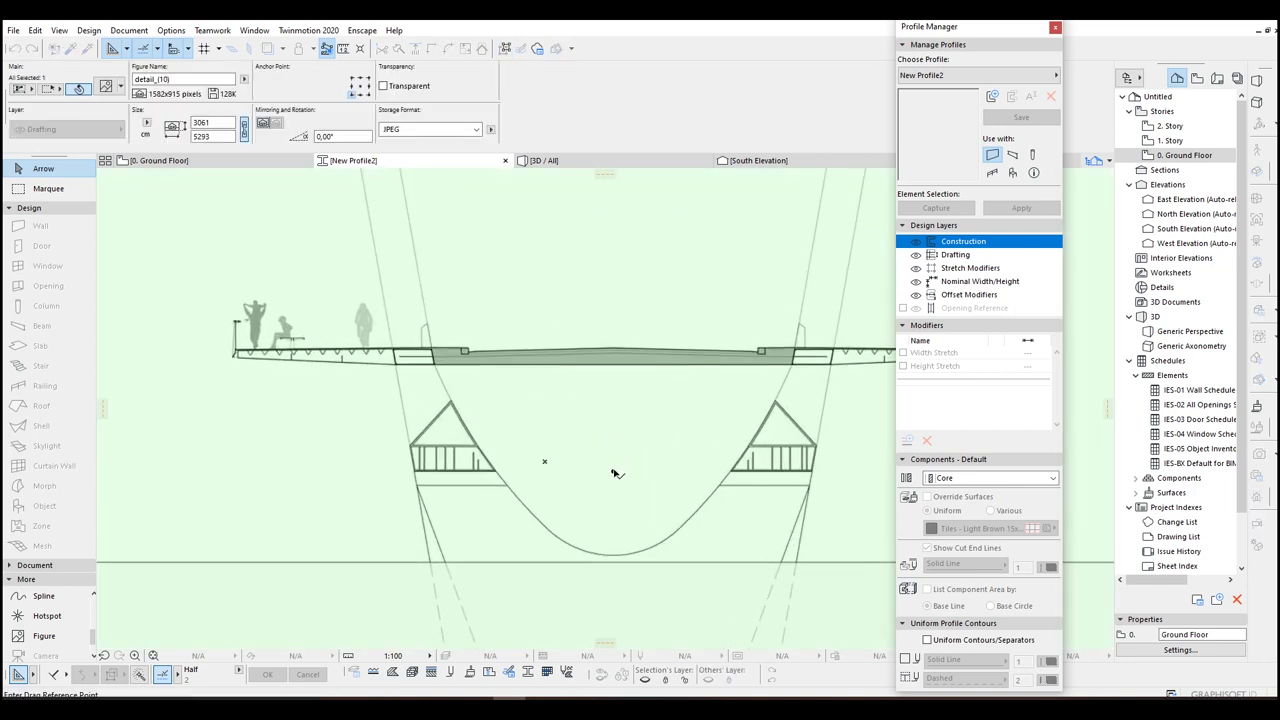
Step: Move the pasted cross-section drawing so its vertical centreline lines up with the profile origin
left_click(545, 462)
scroll(545, 462, "down", 5)
scroll(580, 447, "up", 3)
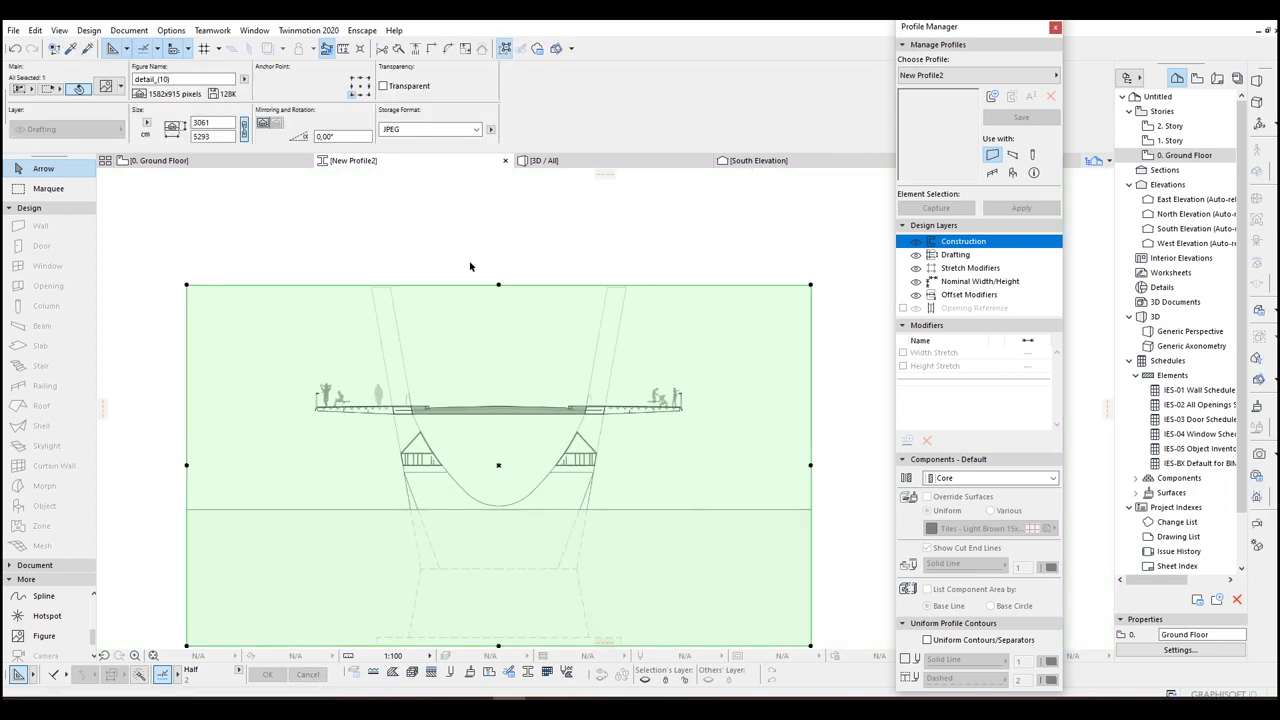
left_click(472, 266)
Step: Trace the walkway's top edge with a polyline from its outer end to the kerb, stepping down to the road surface
scroll(327, 437, "up", 8)
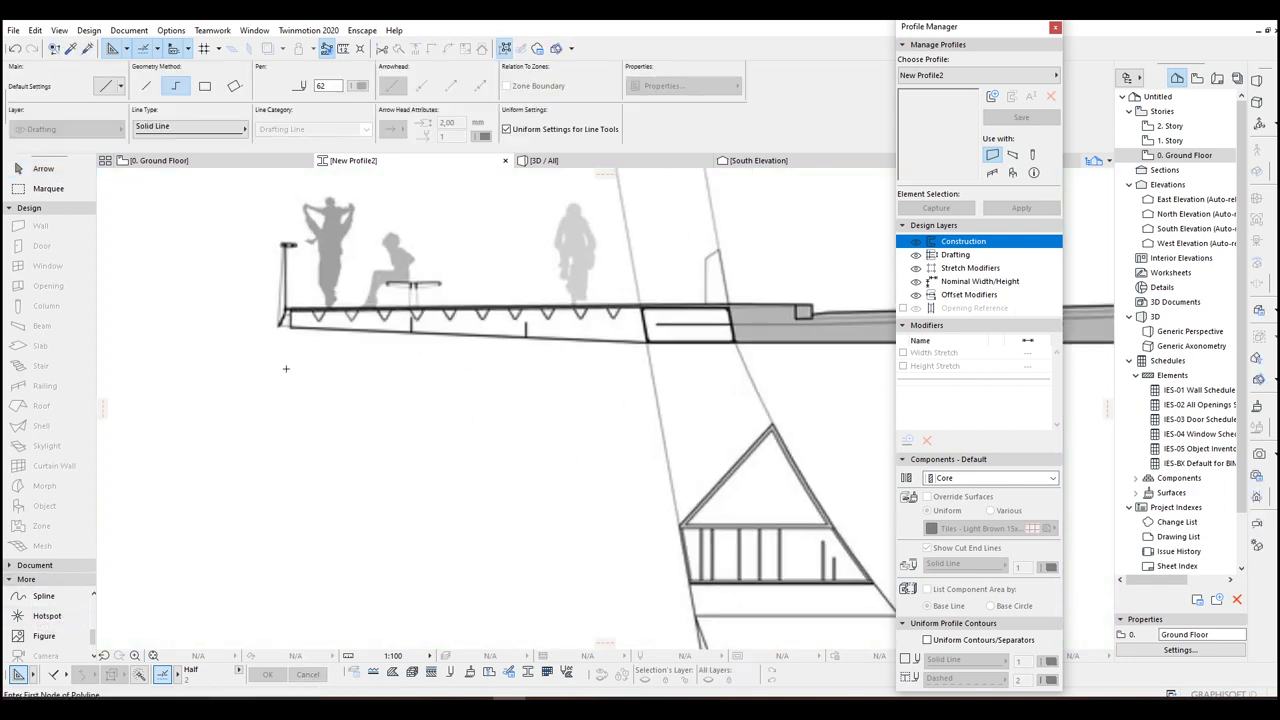
left_click(290, 324)
middle_click_drag(289, 299, 273, 381)
scroll(273, 379, "up", 5)
left_click(269, 395)
scroll(272, 394, "down", 5)
middle_click_drag(422, 461, 218, 493)
scroll(541, 422, "up", 5)
left_click(549, 402)
scroll(547, 404, "down", 4)
middle_click_drag(477, 423, 689, 429)
scroll(772, 401, "up", 4)
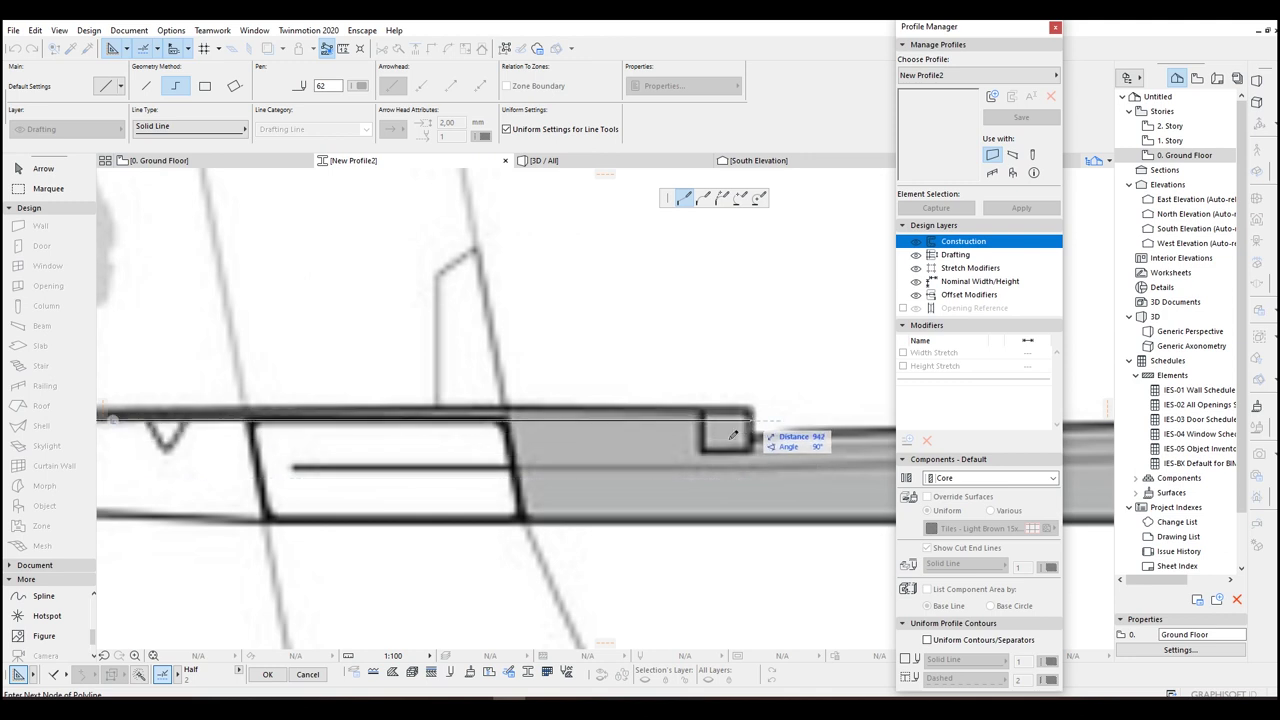
scroll(746, 422, "down", 4)
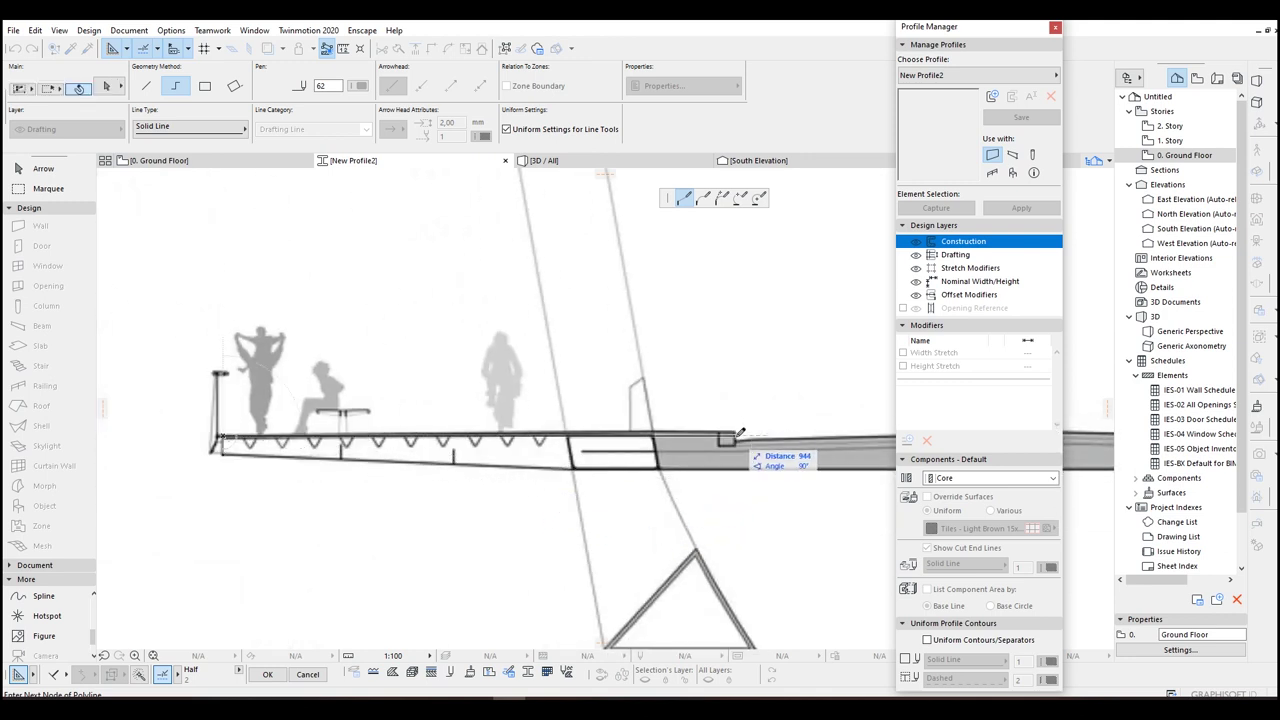
scroll(740, 433, "down", 2)
scroll(730, 436, "up", 4)
scroll(400, 450, "down", 3)
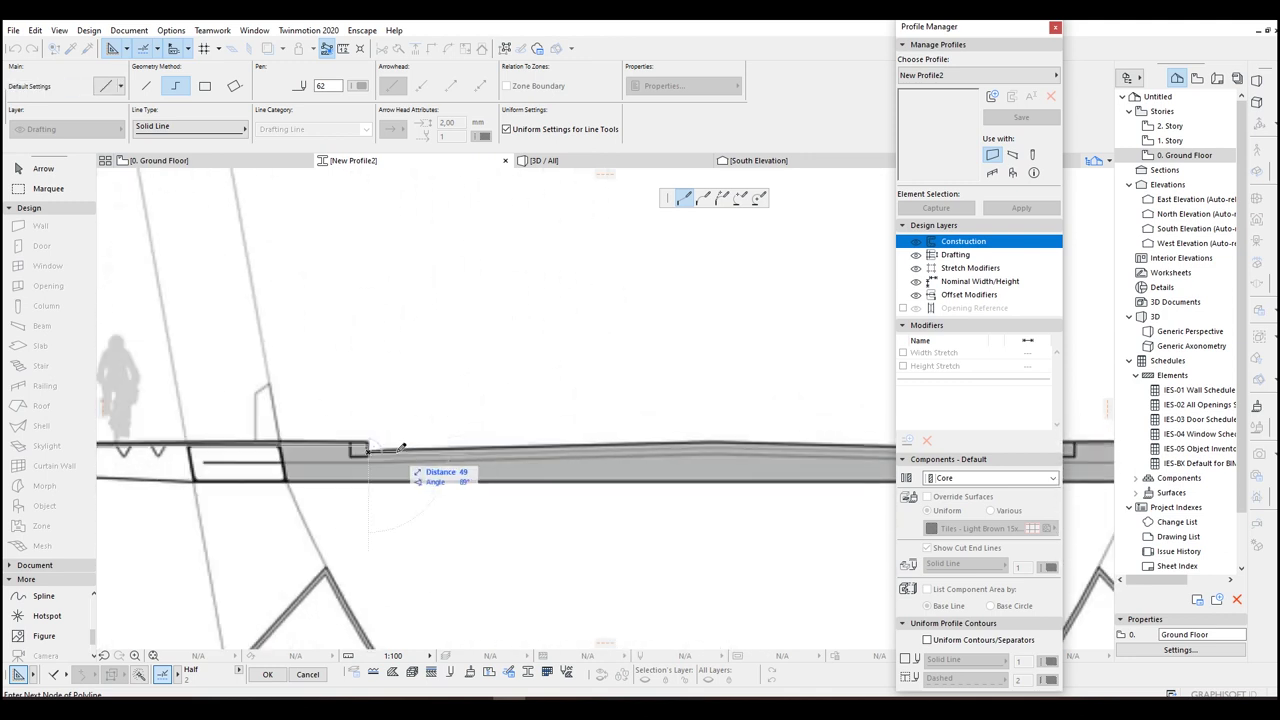
Step: Continue the polyline along the sloping road surface and end it at the deck's central crown
scroll(400, 450, "down", 3)
scroll(508, 540, "up", 4)
scroll(520, 450, "down", 3)
scroll(520, 406, "up", 2)
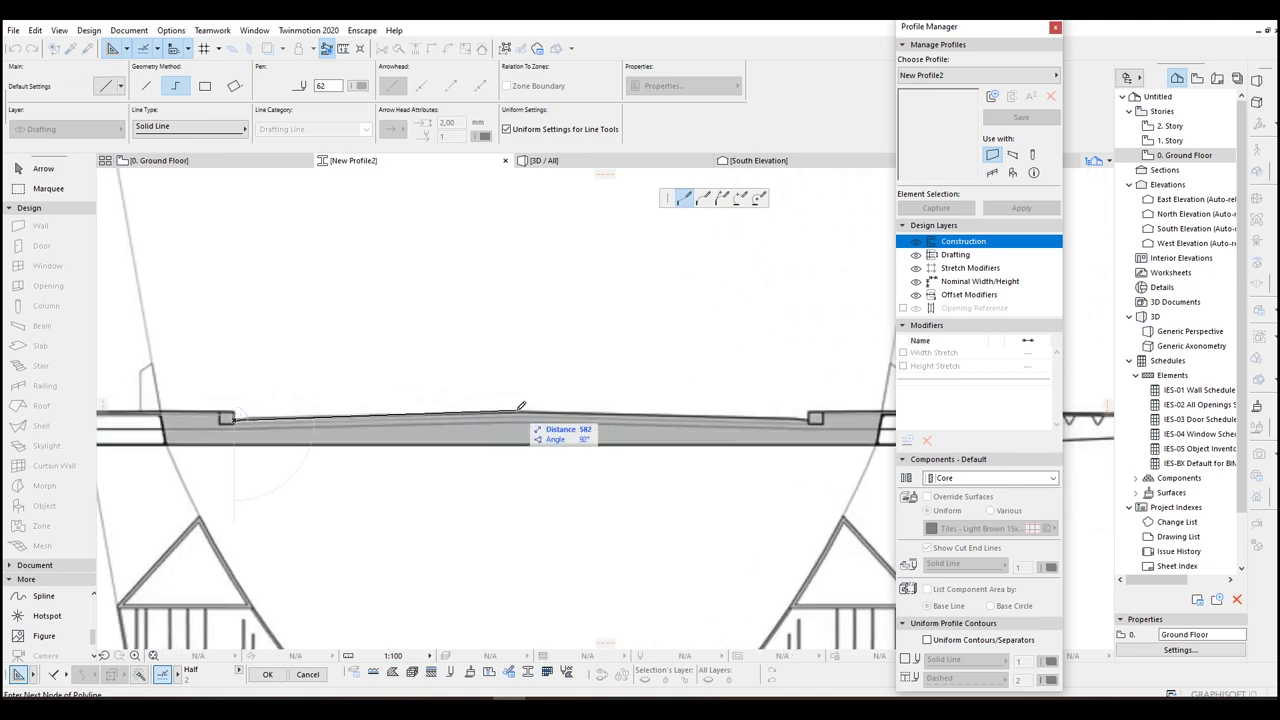
double_click(522, 411)
Step: Trace the deck's underside with a second polyline, from the outer end through the tapered walkway to the deck's centreline
scroll(522, 405, "down", 4)
middle_click_drag(516, 492, 766, 492)
scroll(490, 388, "up", 5)
scroll(386, 400, "up", 2)
scroll(384, 436, "down", 3)
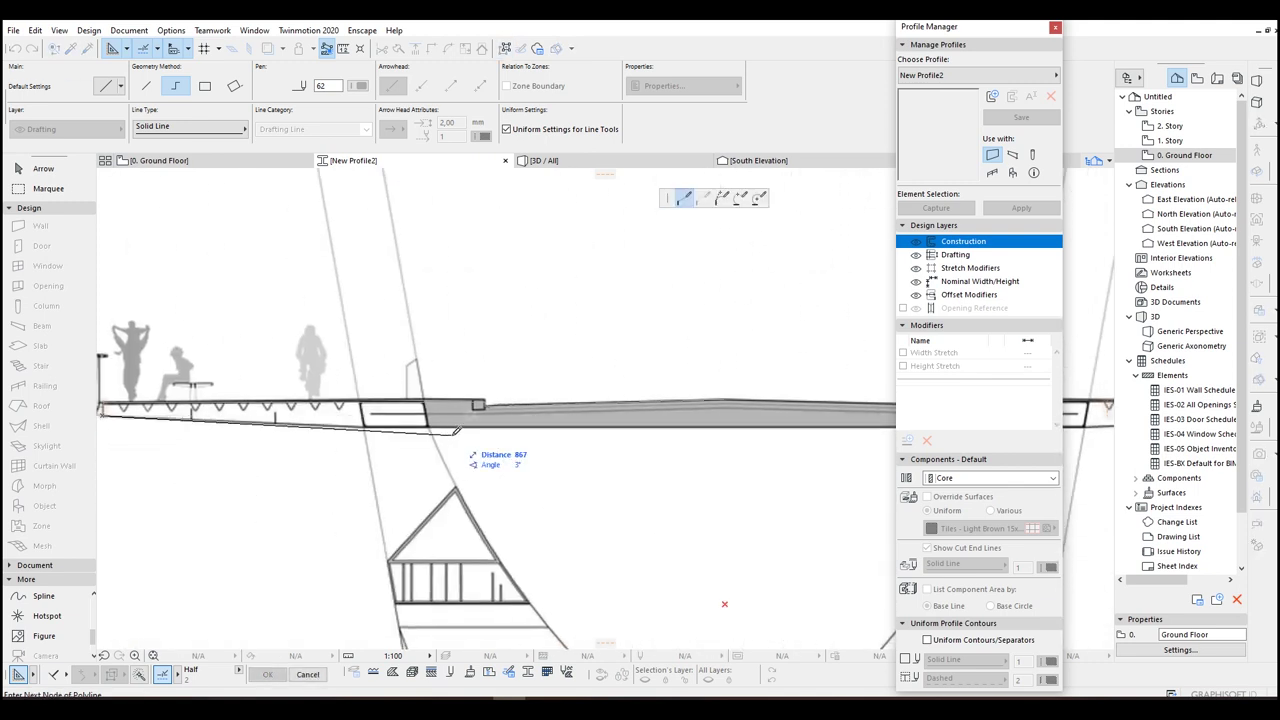
left_click(364, 427)
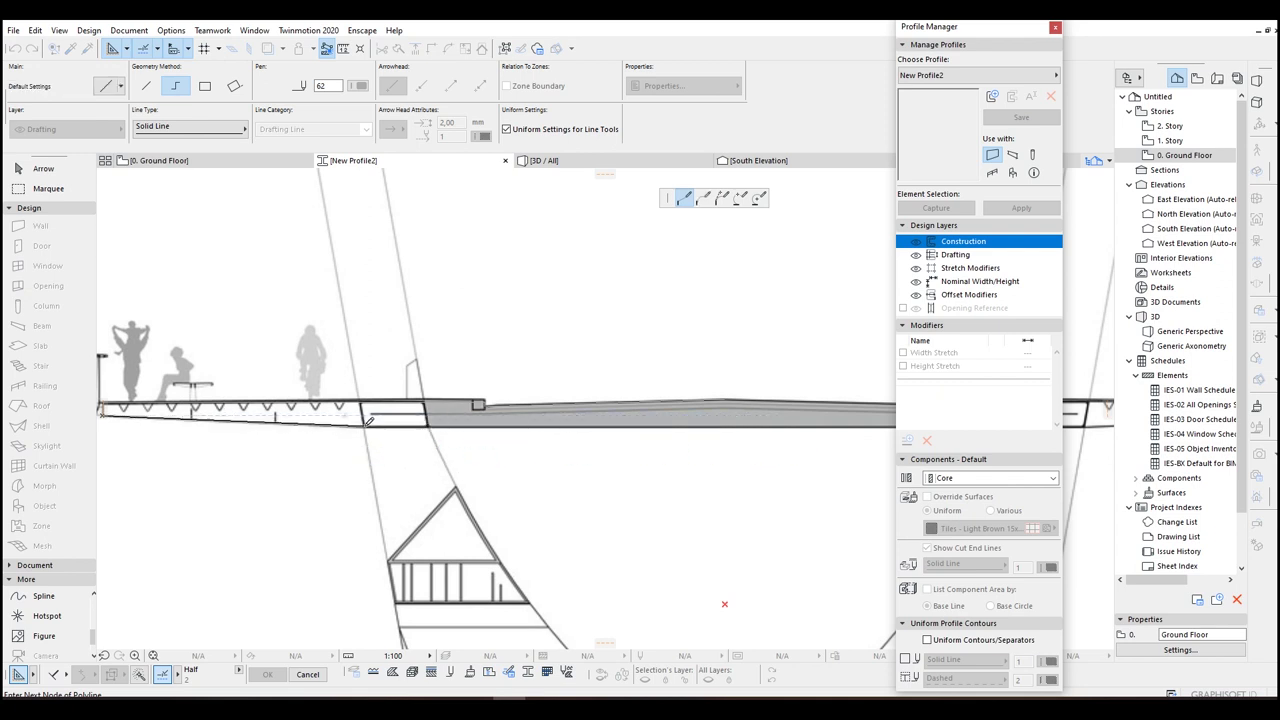
double_click(725, 427)
scroll(724, 424, "down", 2)
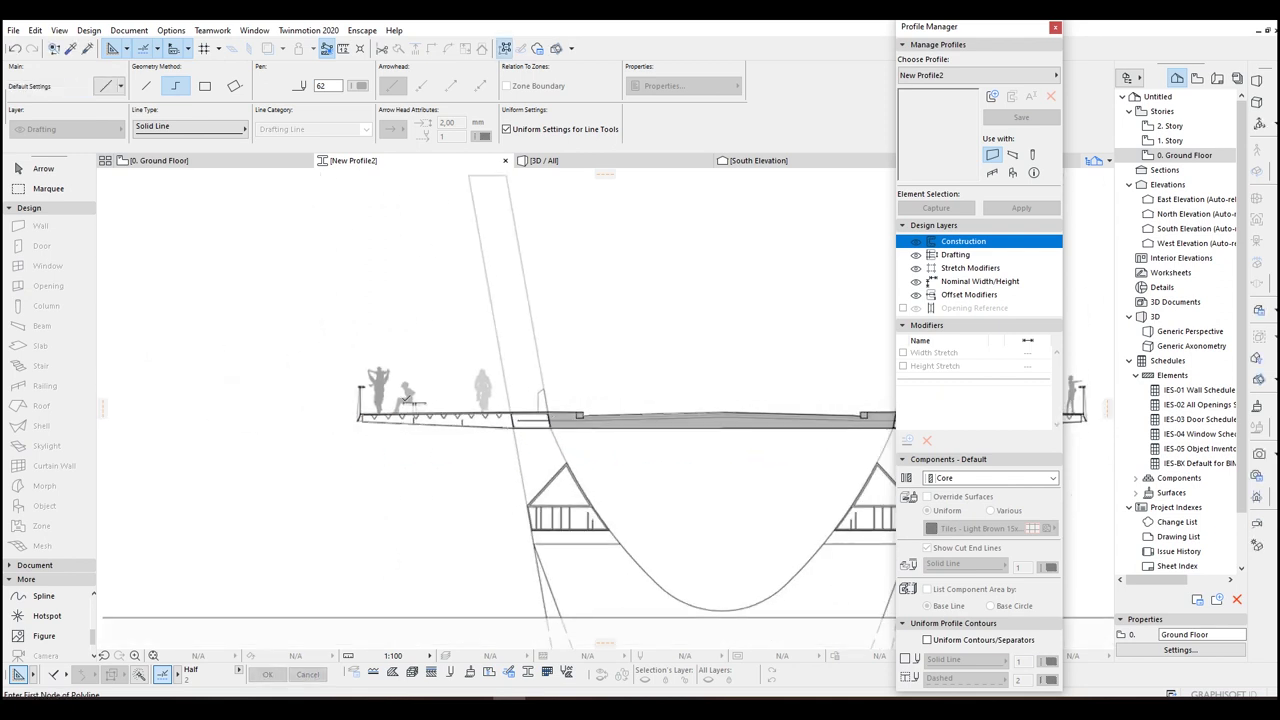
Step: Mirror a copy of the traced half-deck lines about the vertical centreline to complete the cross-section outline
key("Escape")
left_click_drag(296, 331, 784, 468)
key("ctrl+shift+m")
left_click(722, 412)
key("Escape")
Step: Create a fill inside the closed deck outline to form the profile's solid section
left_click(40, 565)
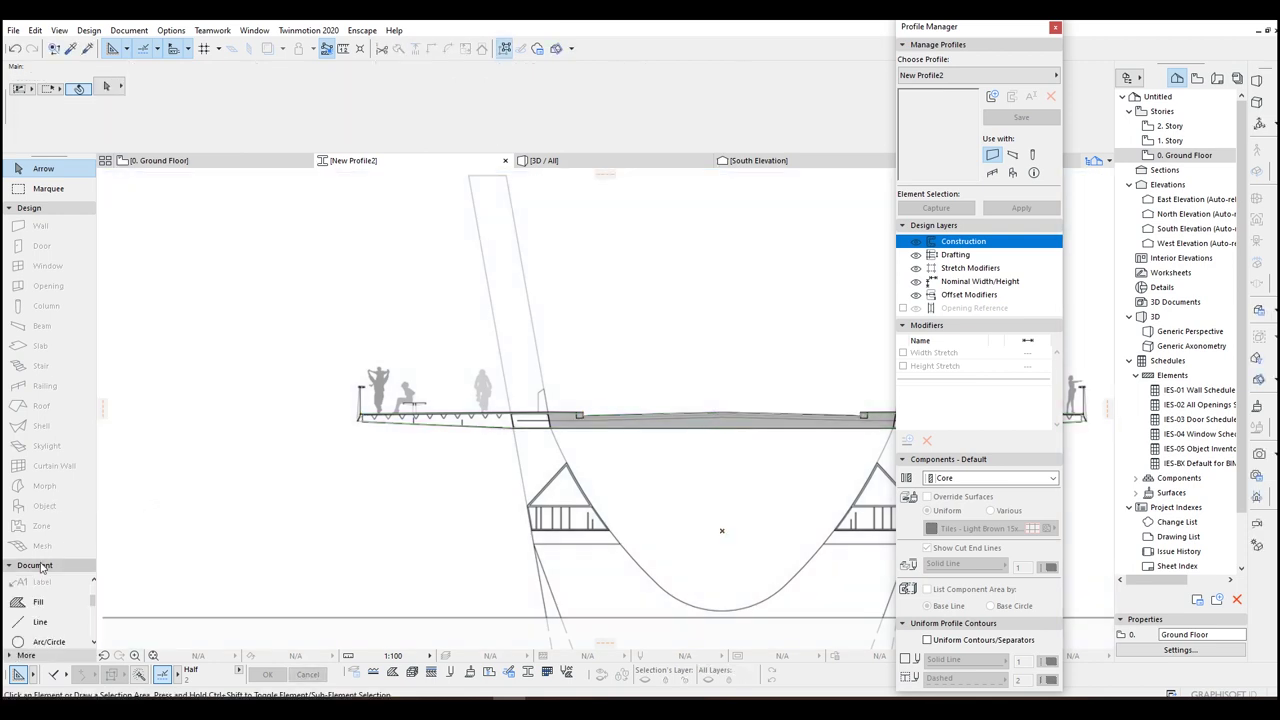
left_click(40, 606)
scroll(516, 436, "up", 3)
left_click(545, 404)
scroll(546, 405, "down", 3)
middle_click_drag(690, 441, 513, 460)
key("Escape")
left_click(434, 418)
key("Escape")
Step: Split the deck fill vertically at the first kerb to separate that walkway from the roadway
left_click(441, 428)
scroll(443, 428, "up", 2)
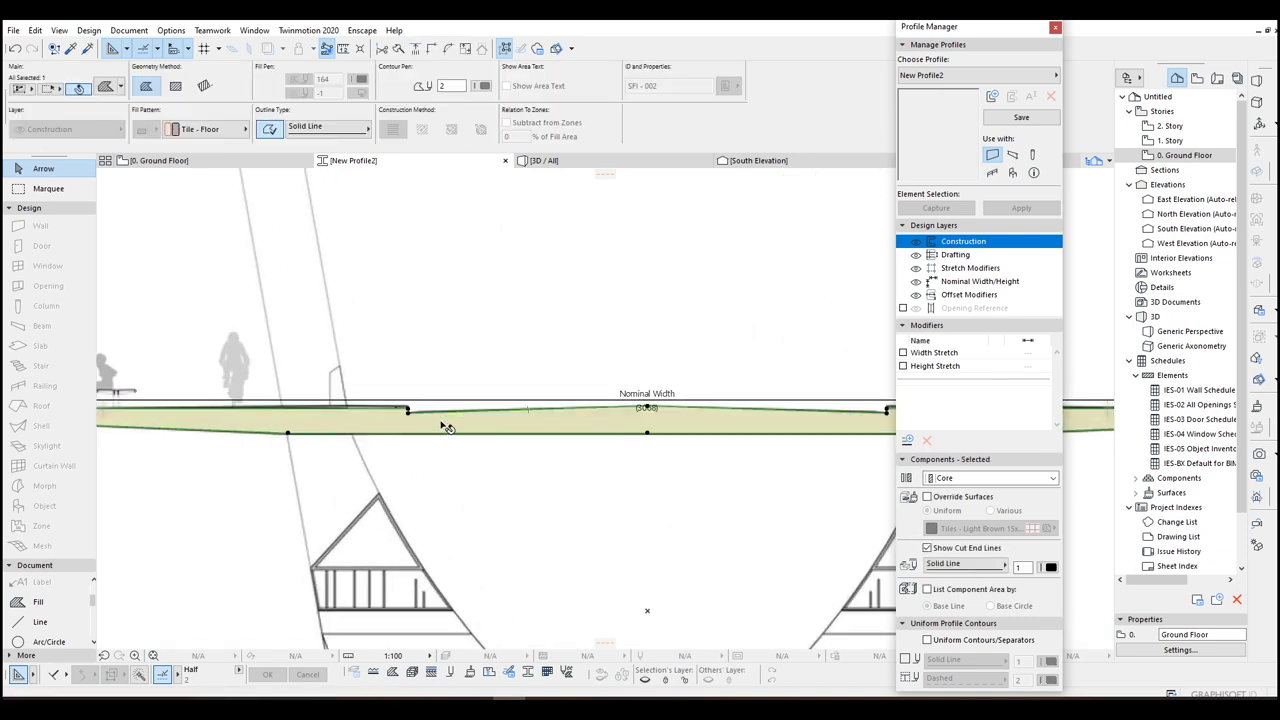
middle_click_drag(399, 421, 416, 405)
key("ctrl+4")
left_click(424, 397)
left_click(428, 448)
left_click(429, 420)
left_click(425, 396)
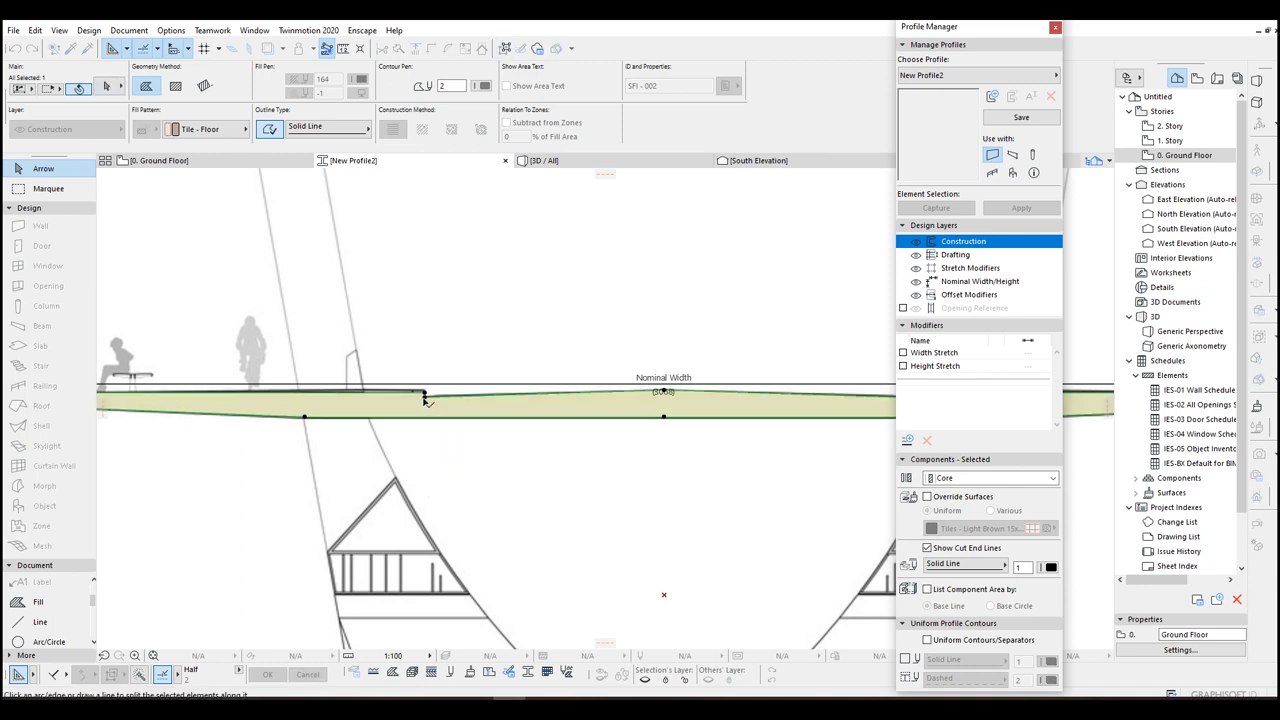
left_click(425, 459)
left_click(690, 456)
Step: Split the remaining deck fill vertically at the opposite kerb to separate the second walkway
middle_click_drag(768, 454, 352, 459)
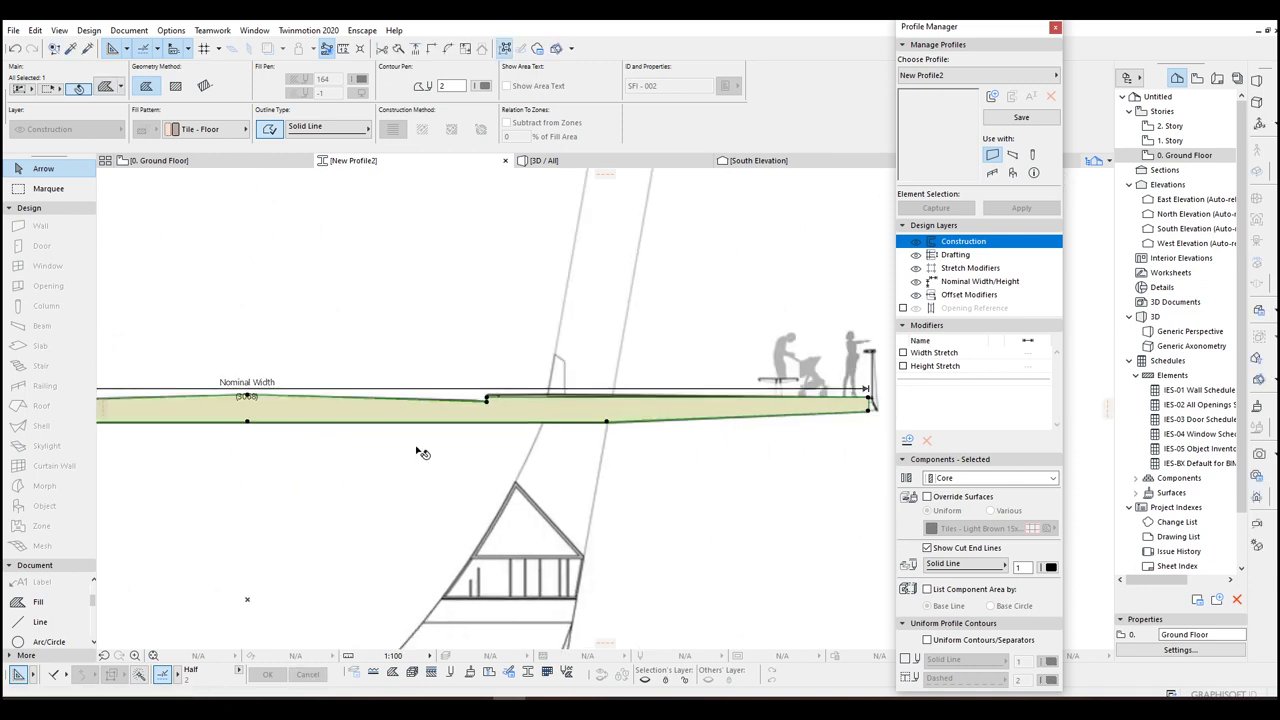
left_click(486, 398)
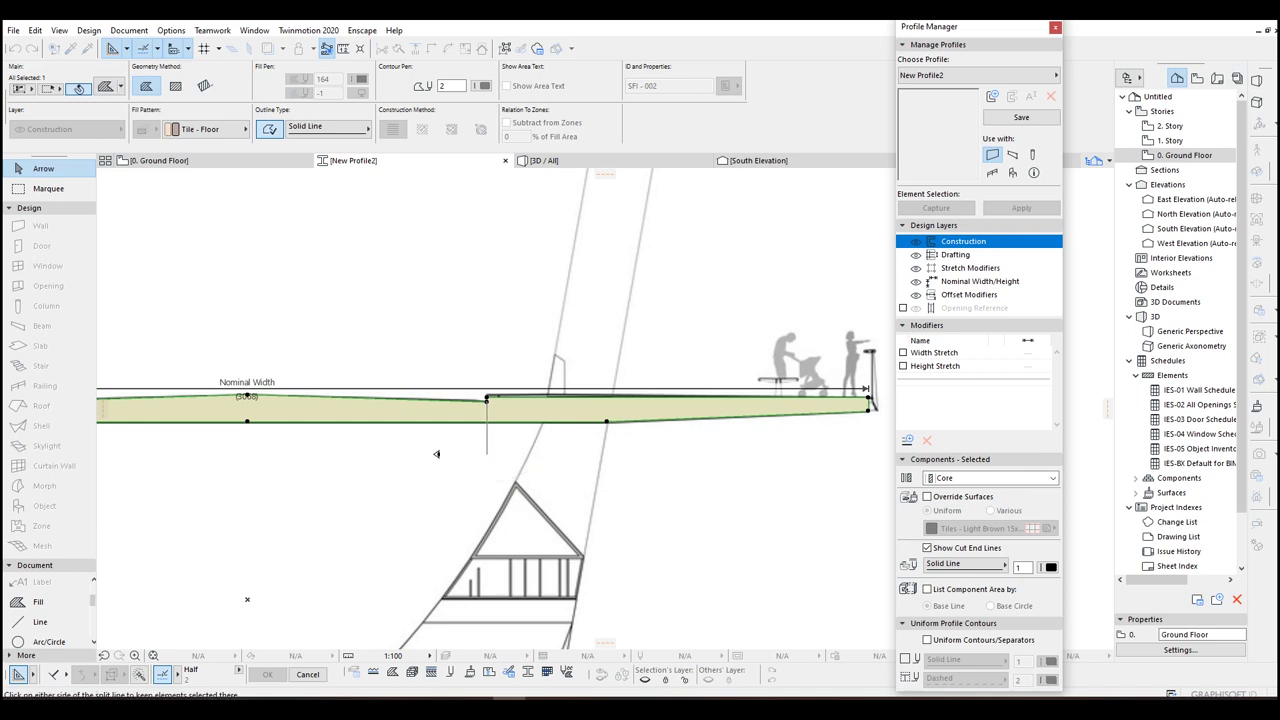
left_click(515, 472)
key("Escape")
Step: Override the surface of both outer walkway fills with Pavement - Asphalt Light
scroll(509, 424, "down", 4)
middle_click_drag(451, 434, 583, 428)
left_click(655, 416)
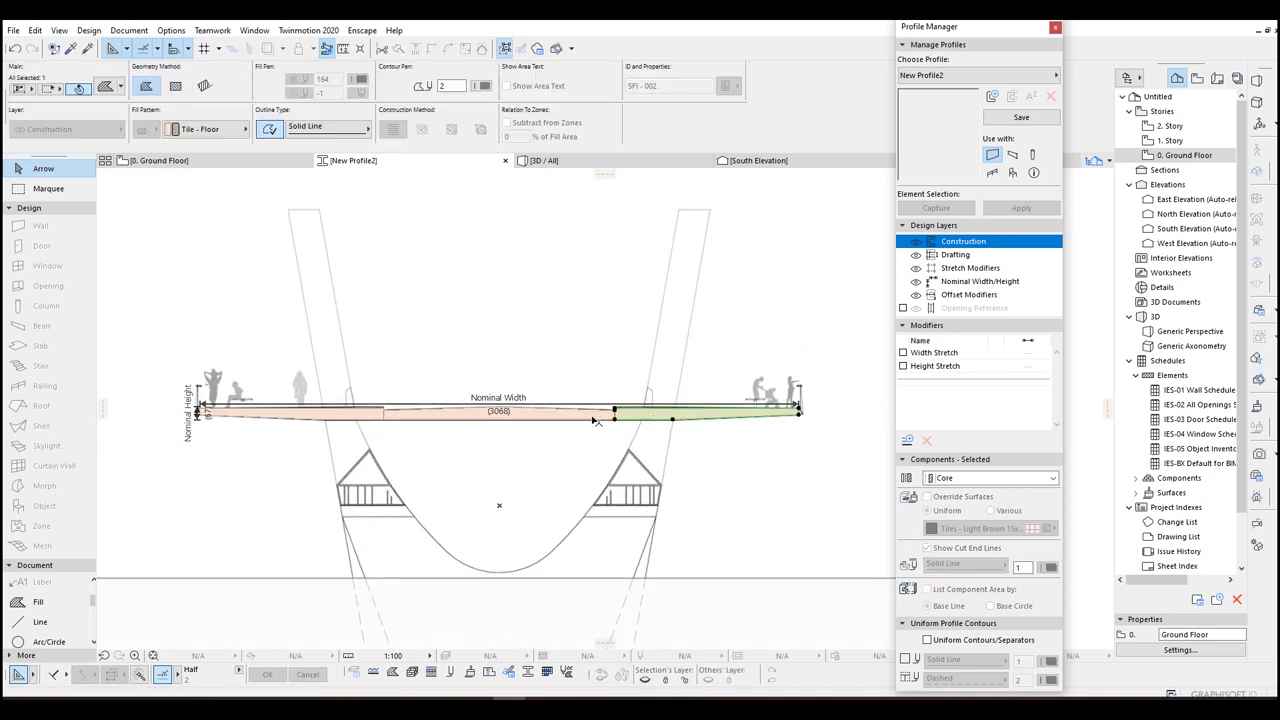
left_click(357, 420, "shift")
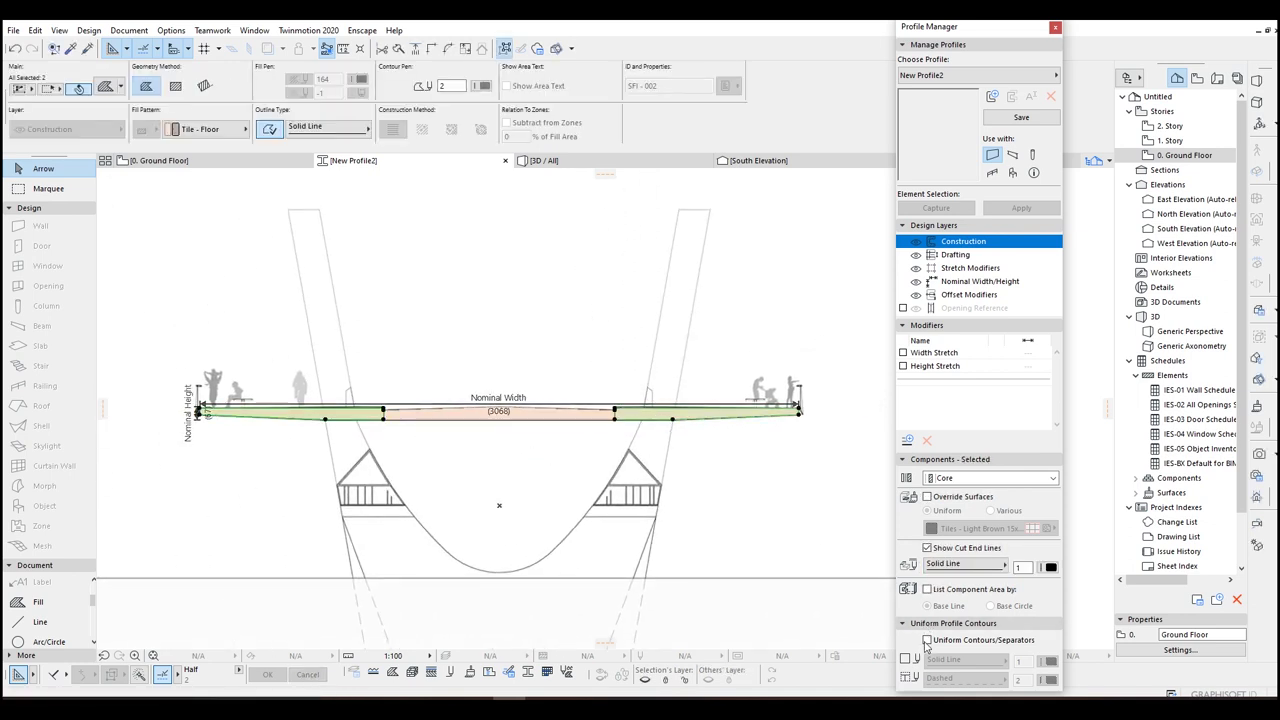
left_click(928, 497)
left_click(985, 528)
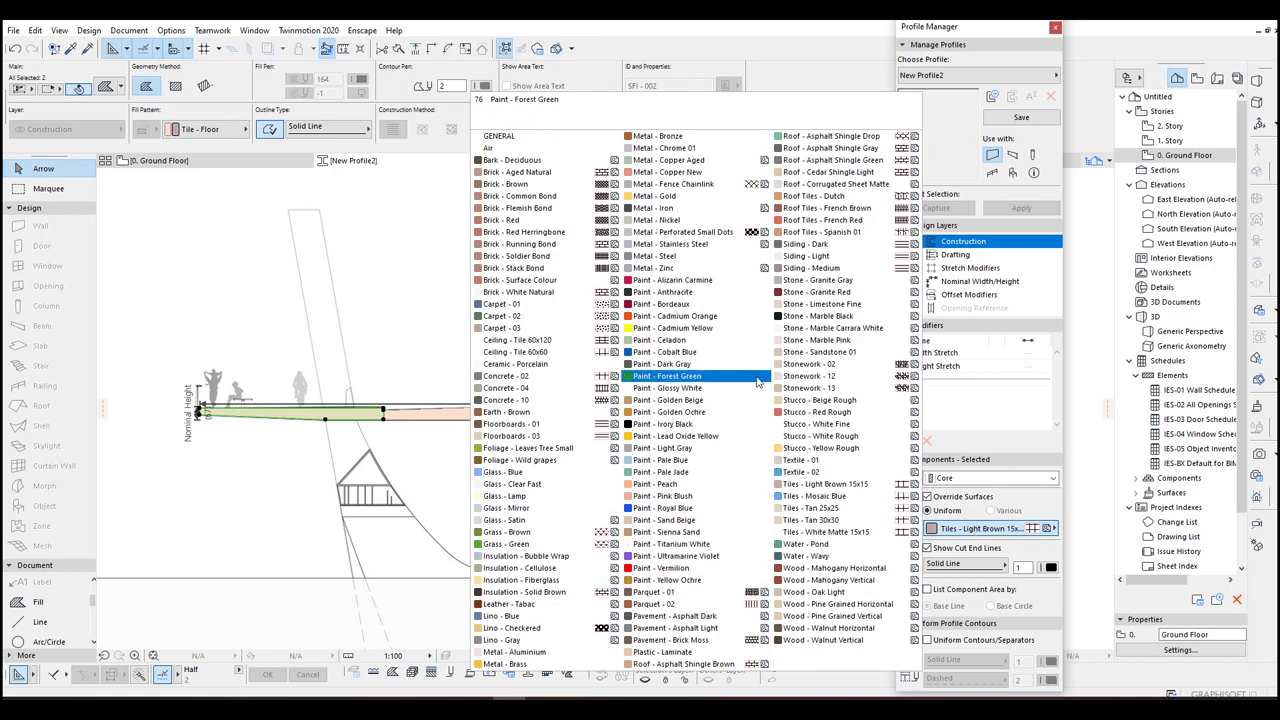
left_click(672, 629)
Step: Override the surface of the central roadway fill with Pavement - Asphalt Dark
left_click(520, 414)
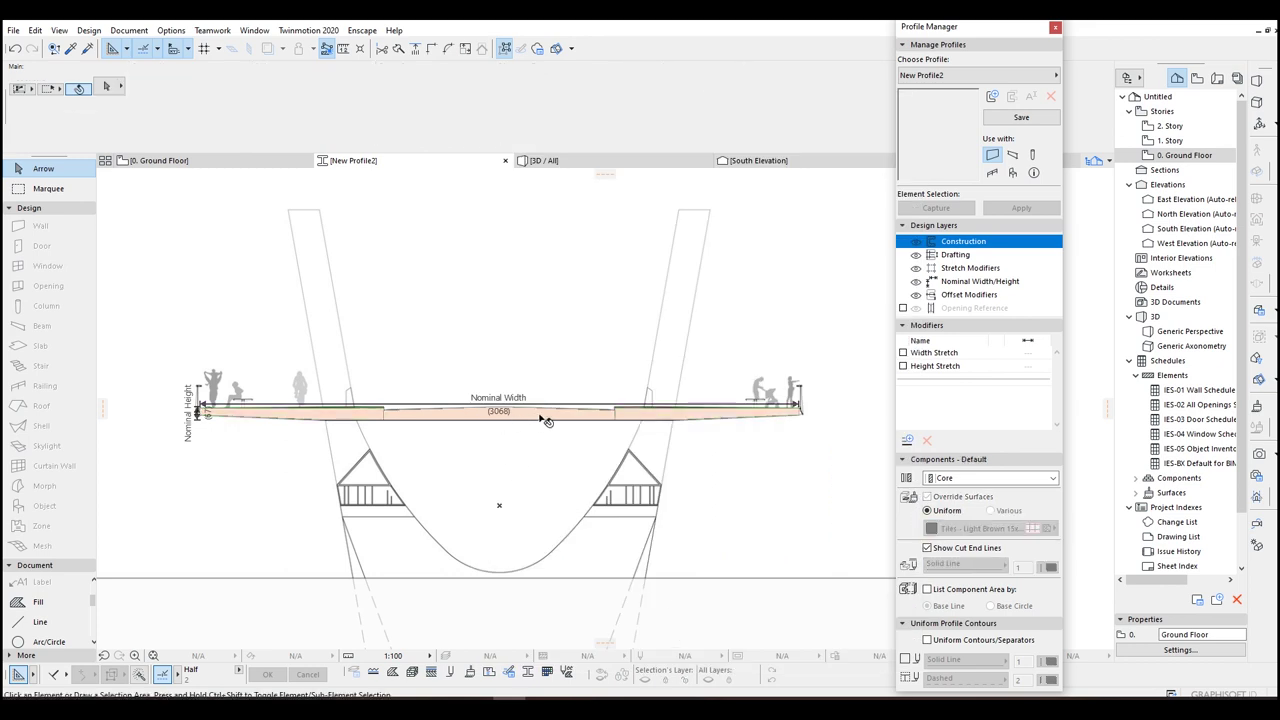
left_click(927, 497)
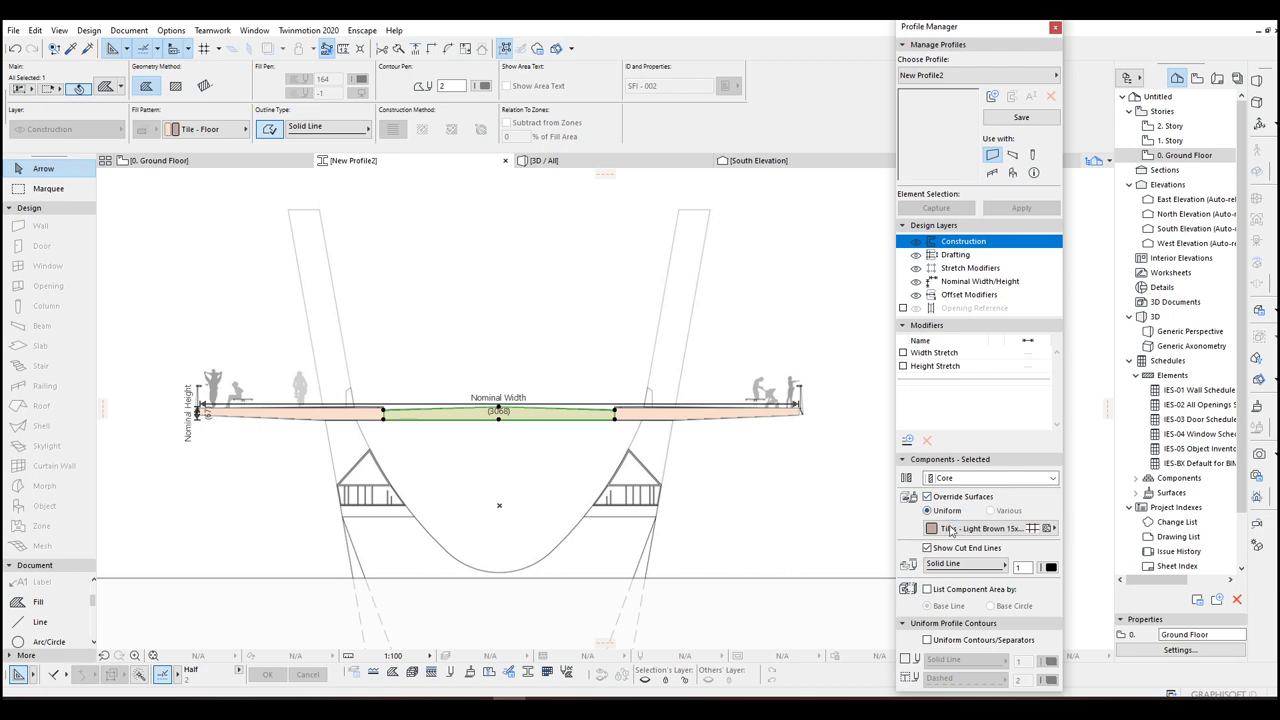
left_click(985, 528)
left_click(686, 616)
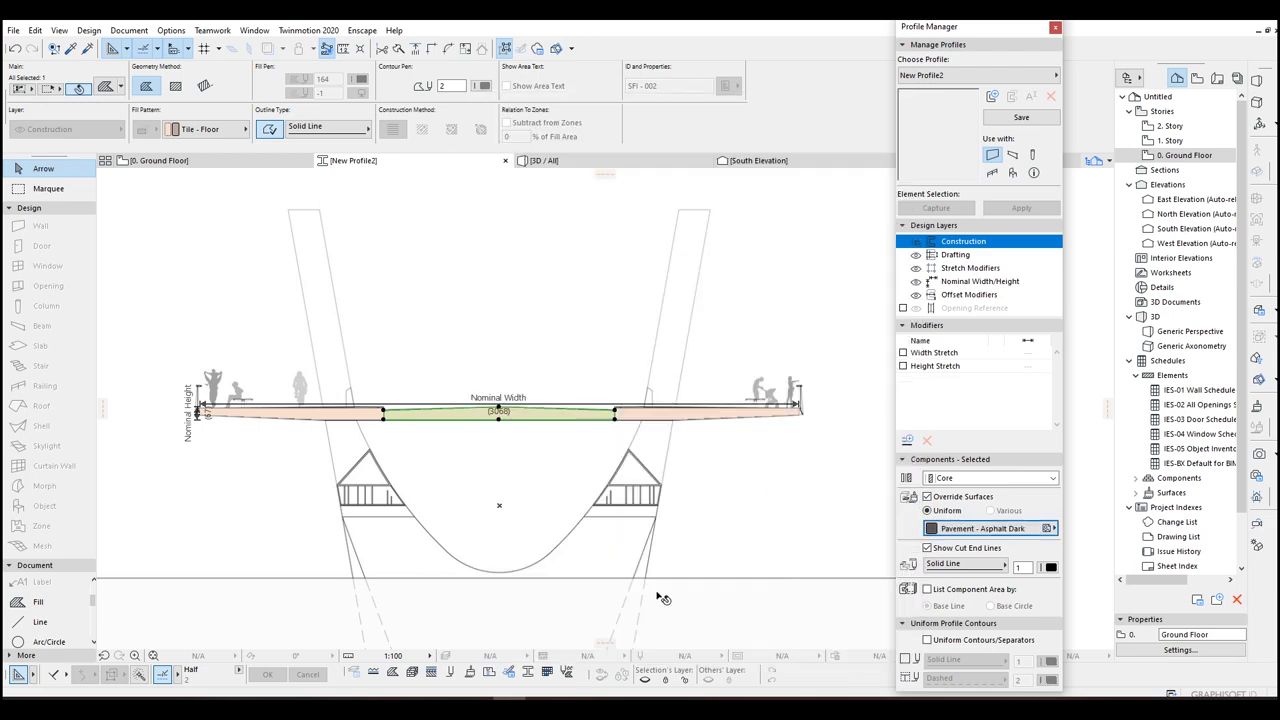
left_click(563, 468)
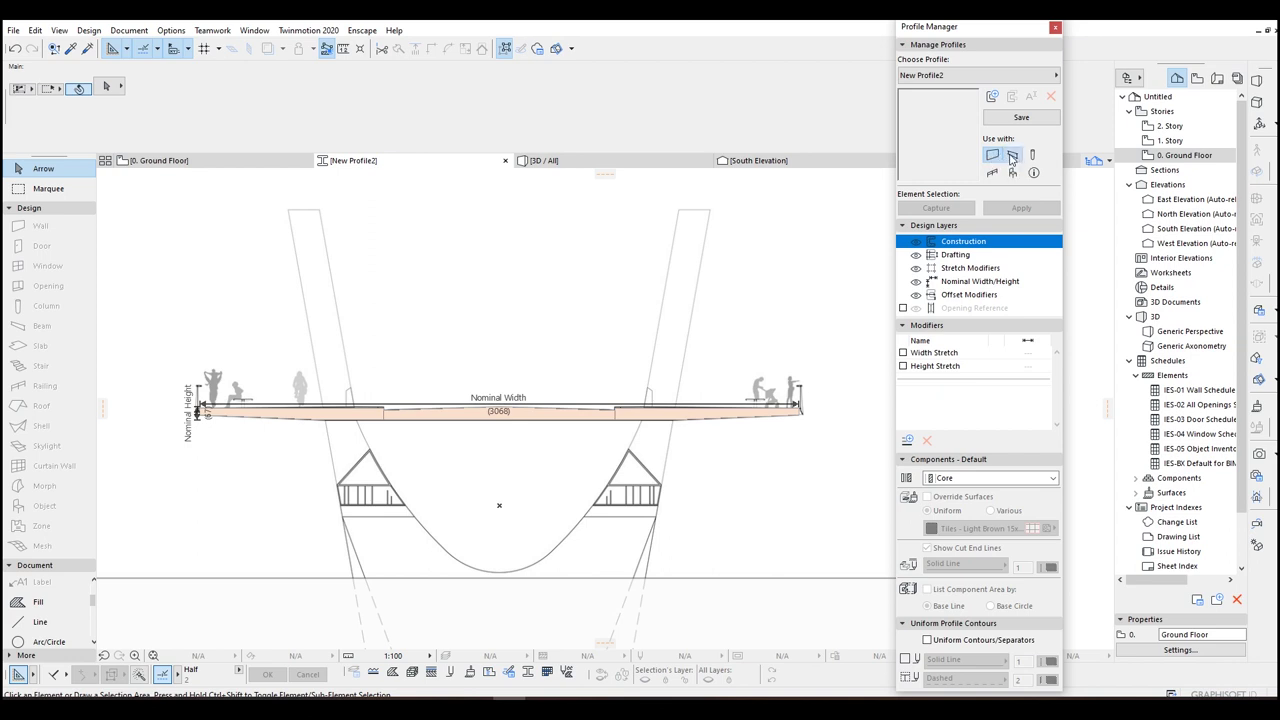
Step: Save the deck profile for use with both walls and beams, and return to the ground floor plan
left_click(1018, 119)
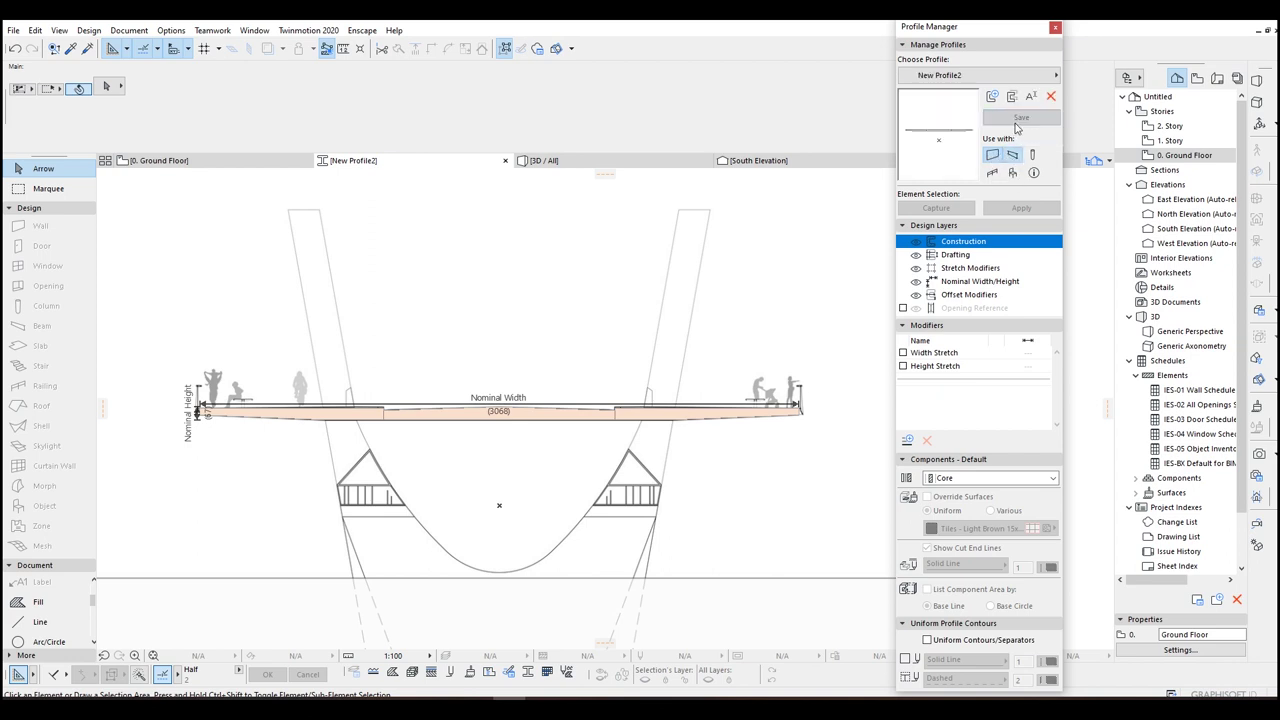
key("F2")
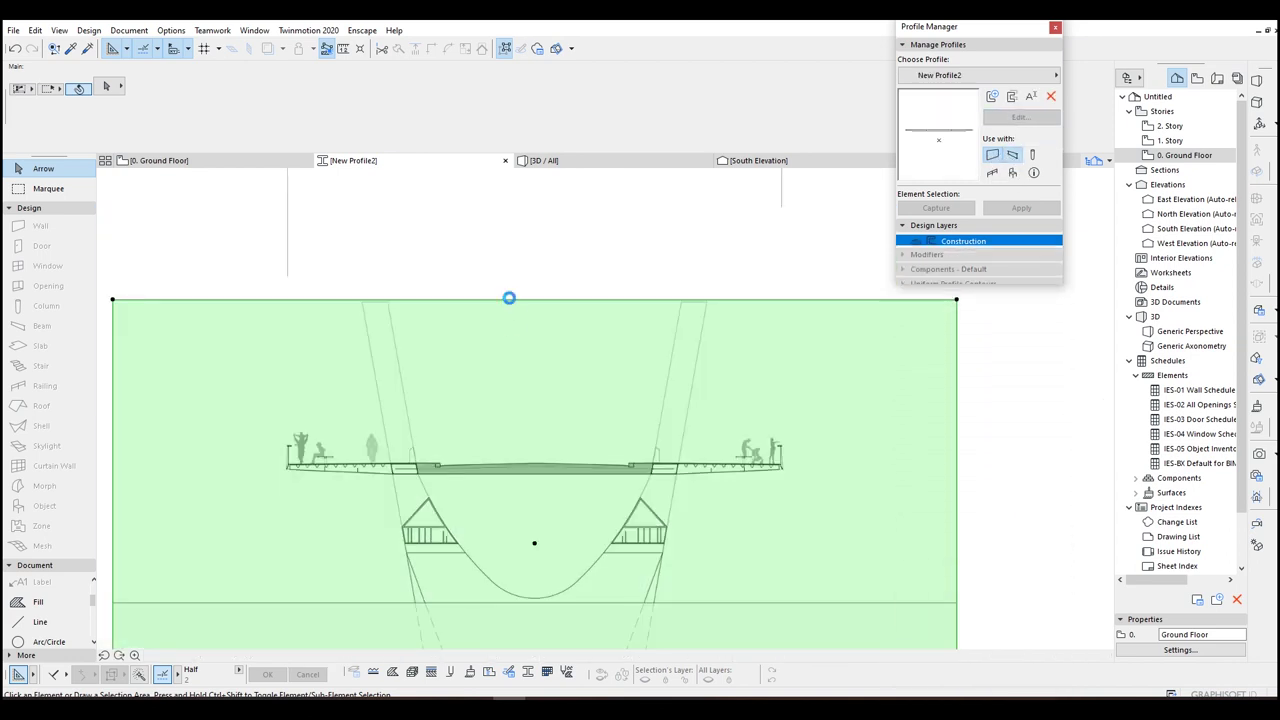
scroll(455, 288, "down", 4)
middle_click_drag(455, 288, 560, 486)
left_click(309, 437)
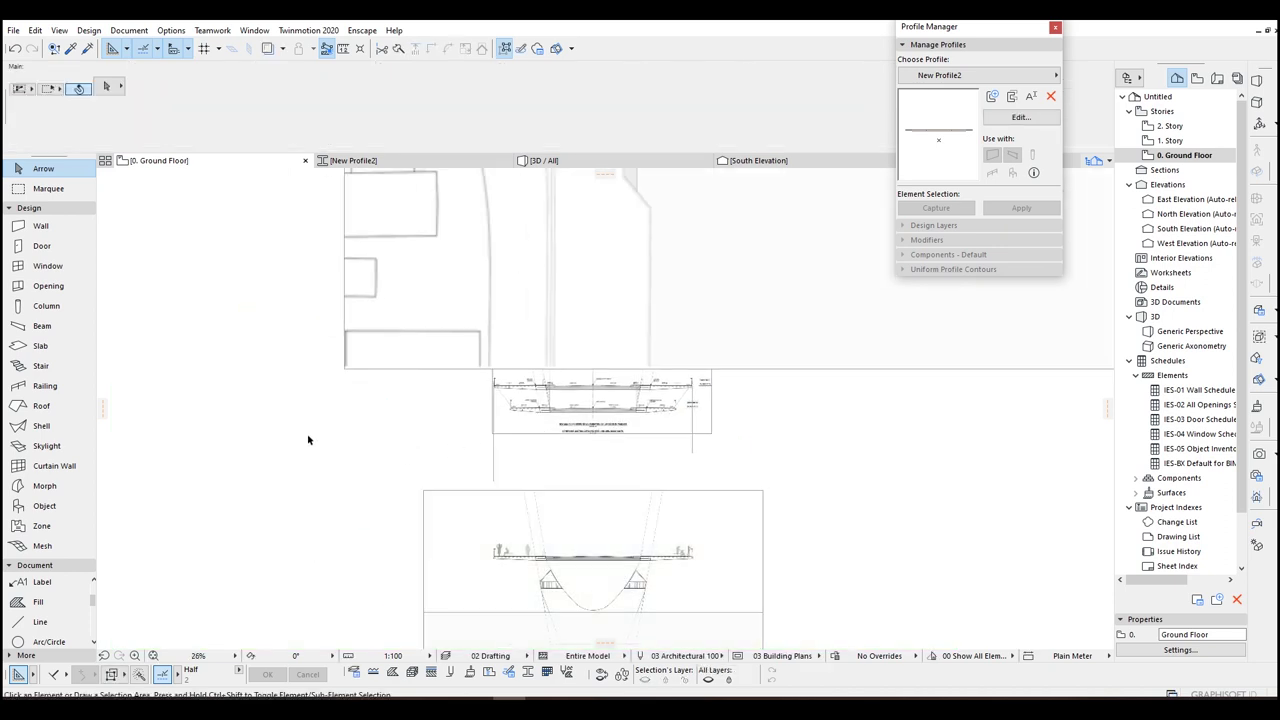
Step: Draw a wall with the New Profile2 profile along the bridge's centre axis in the plan, about 17,900 cm long
left_click(40, 226)
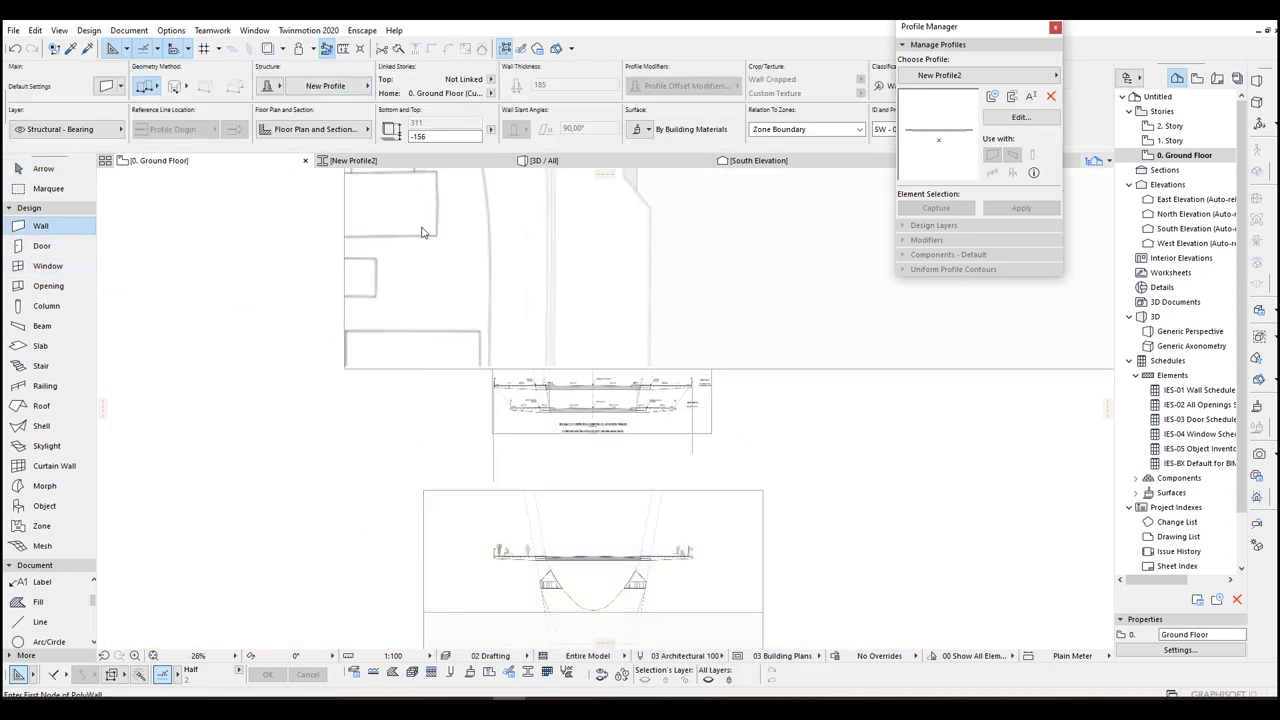
left_click(340, 86)
left_click(407, 226)
scroll(499, 423, "down", 5)
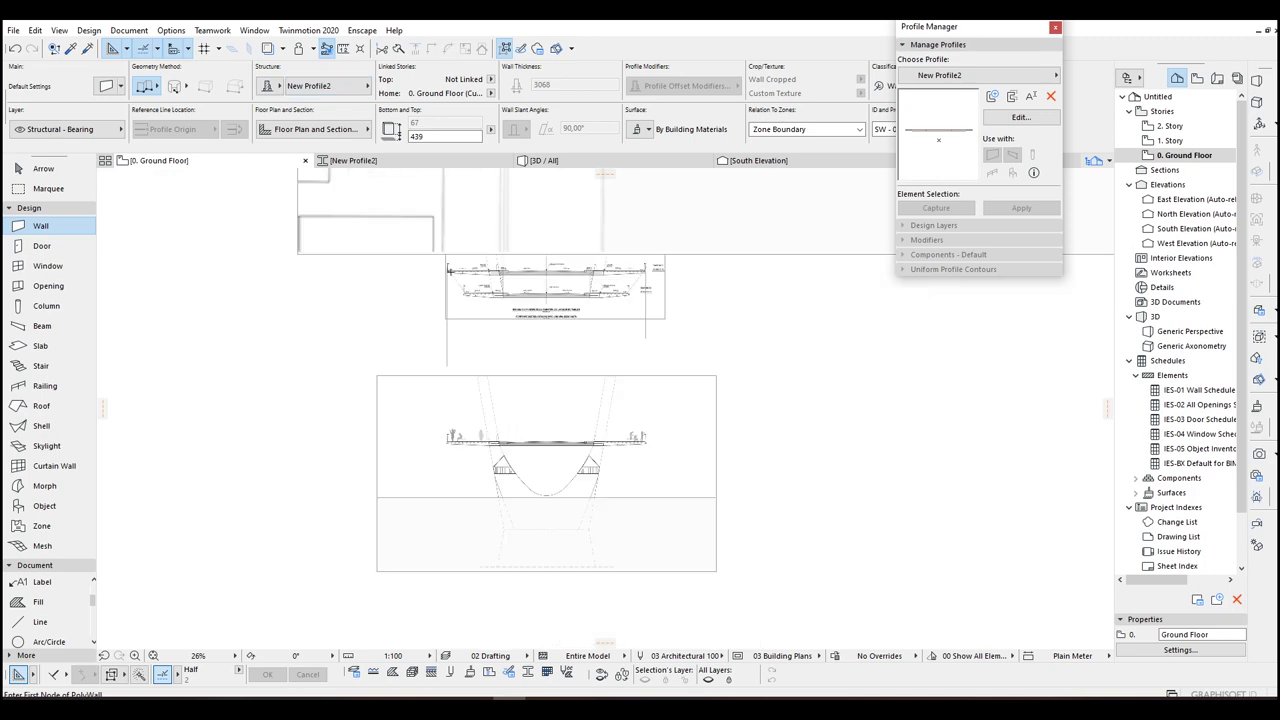
middle_click_drag(499, 423, 476, 531)
scroll(458, 320, "up", 4)
left_click(459, 321)
middle_click_drag(618, 327, 261, 378)
scroll(261, 378, "down", 2)
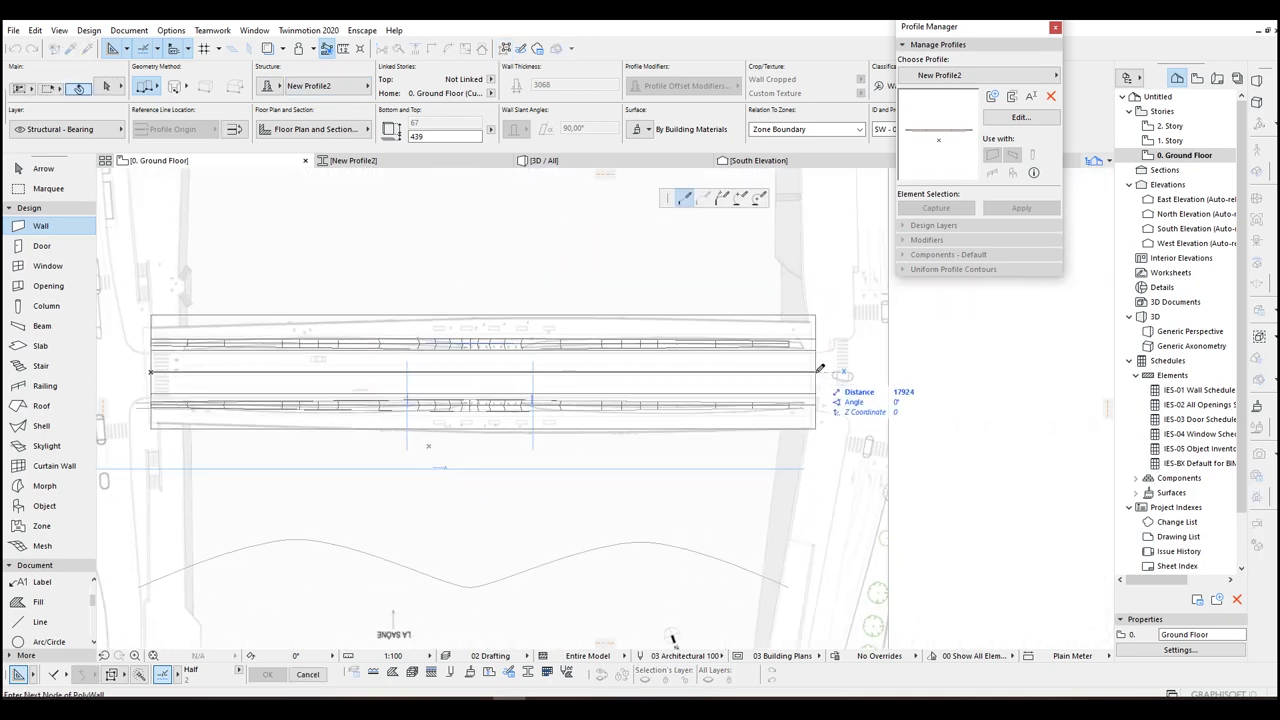
double_click(813, 373)
key("Escape")
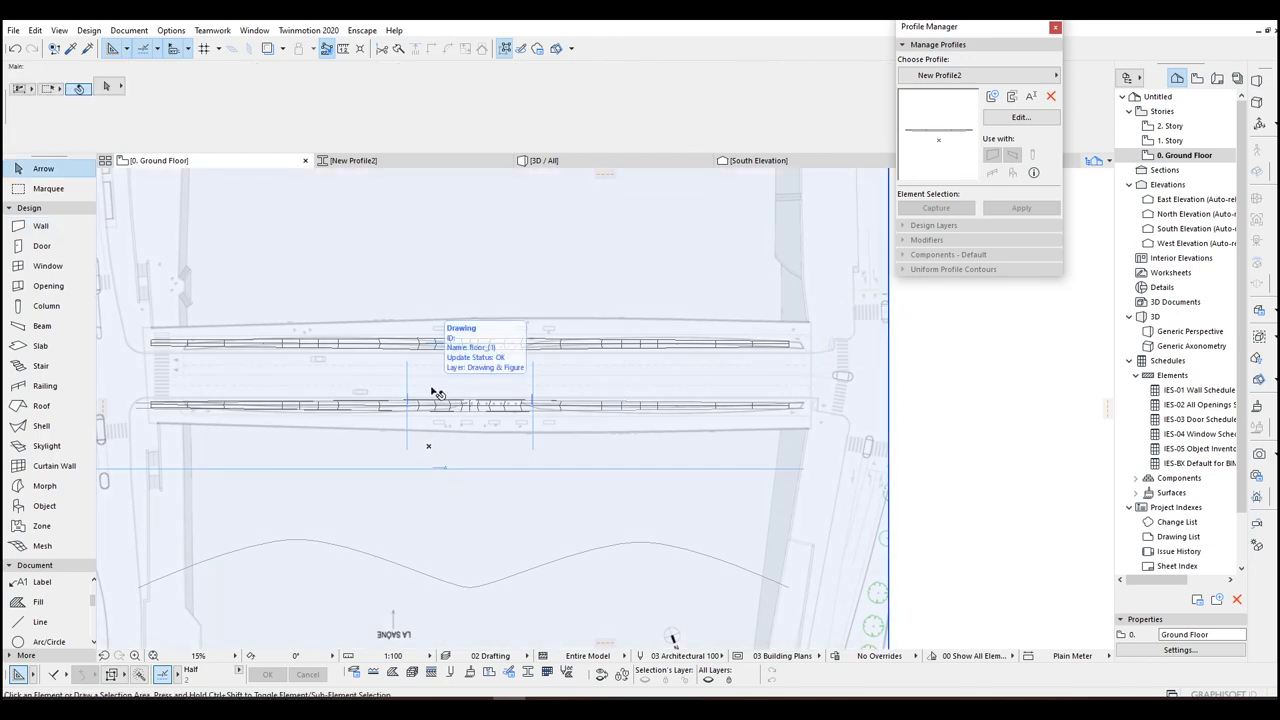
Step: Examine the new deck together with the arches in the 3D view from a low perspective
scroll(437, 393, "up", 2)
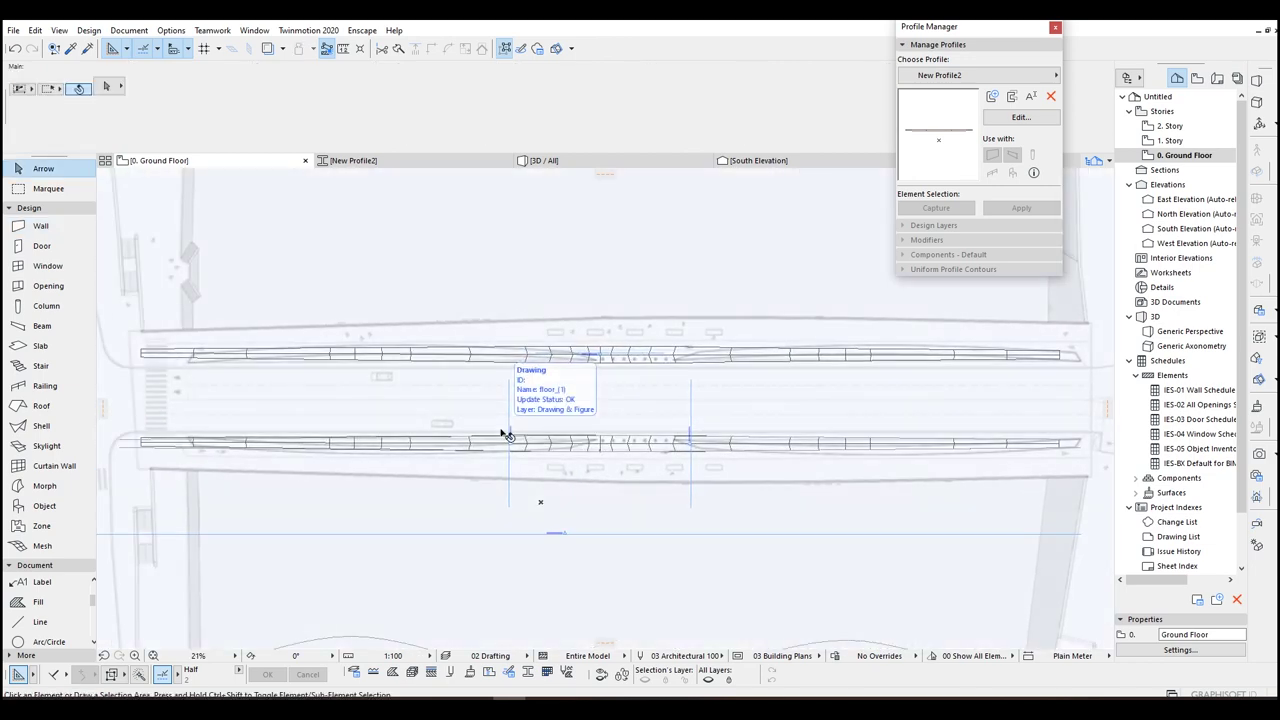
key("F3")
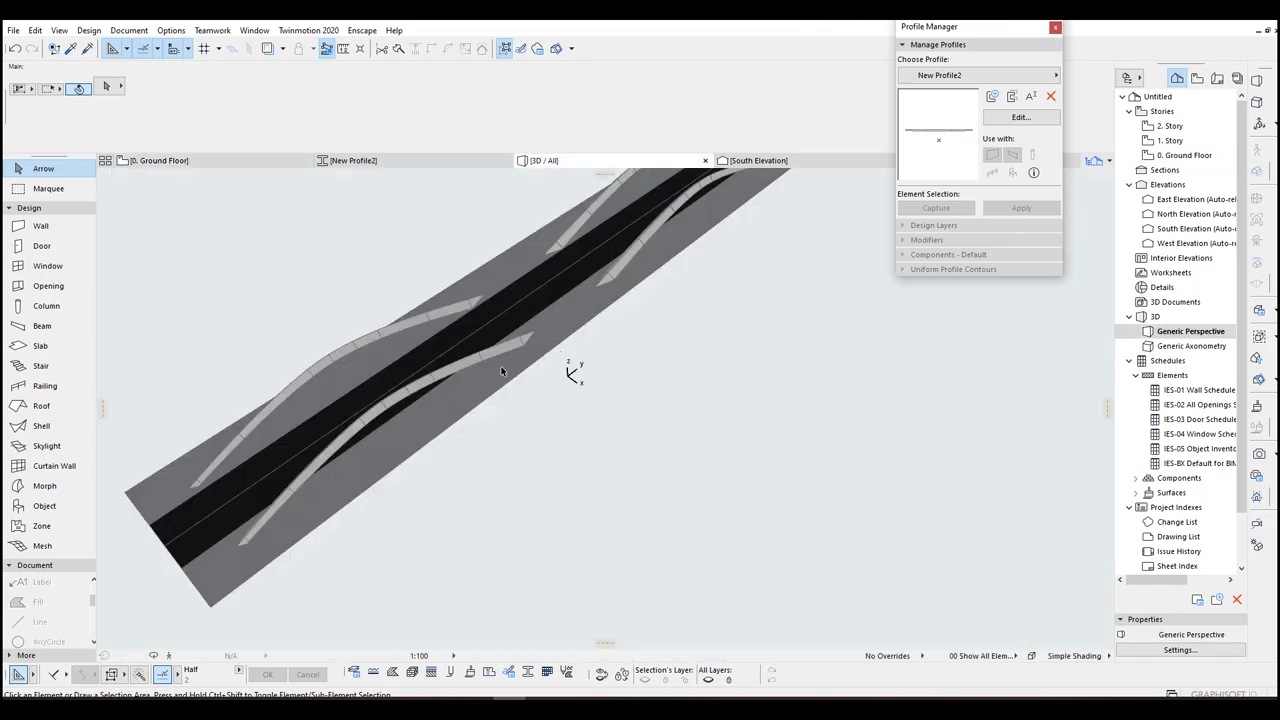
middle_click_drag(658, 335, 720, 251, "shift")
key("Escape")
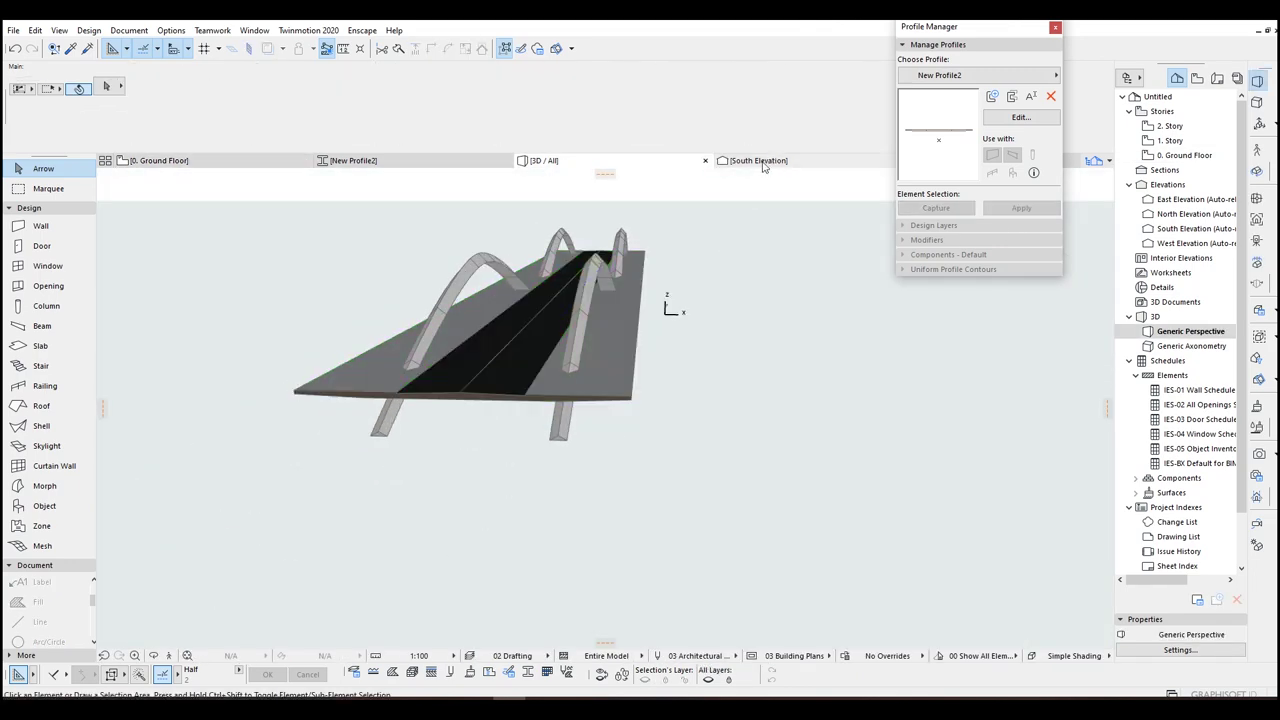
Step: In the South Elevation, select the deck wall at abutment C0 and open its New Profile2 profile for editing
left_click(763, 162)
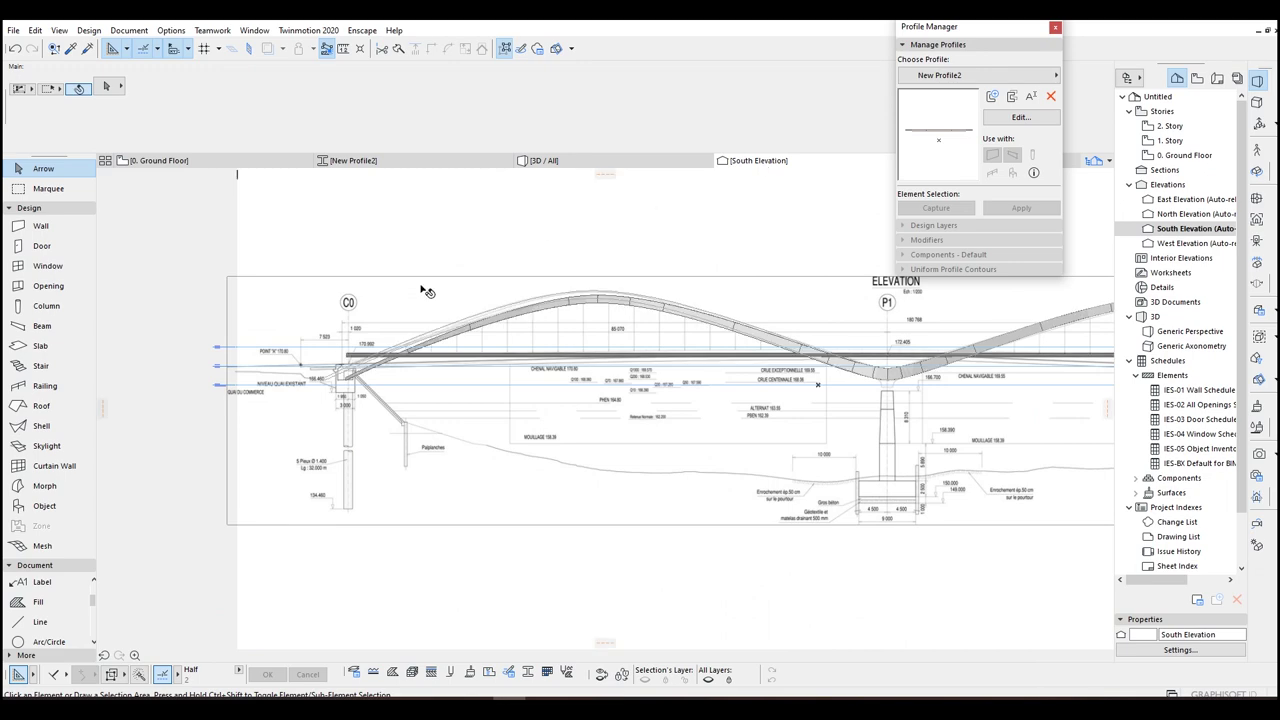
left_click(348, 356)
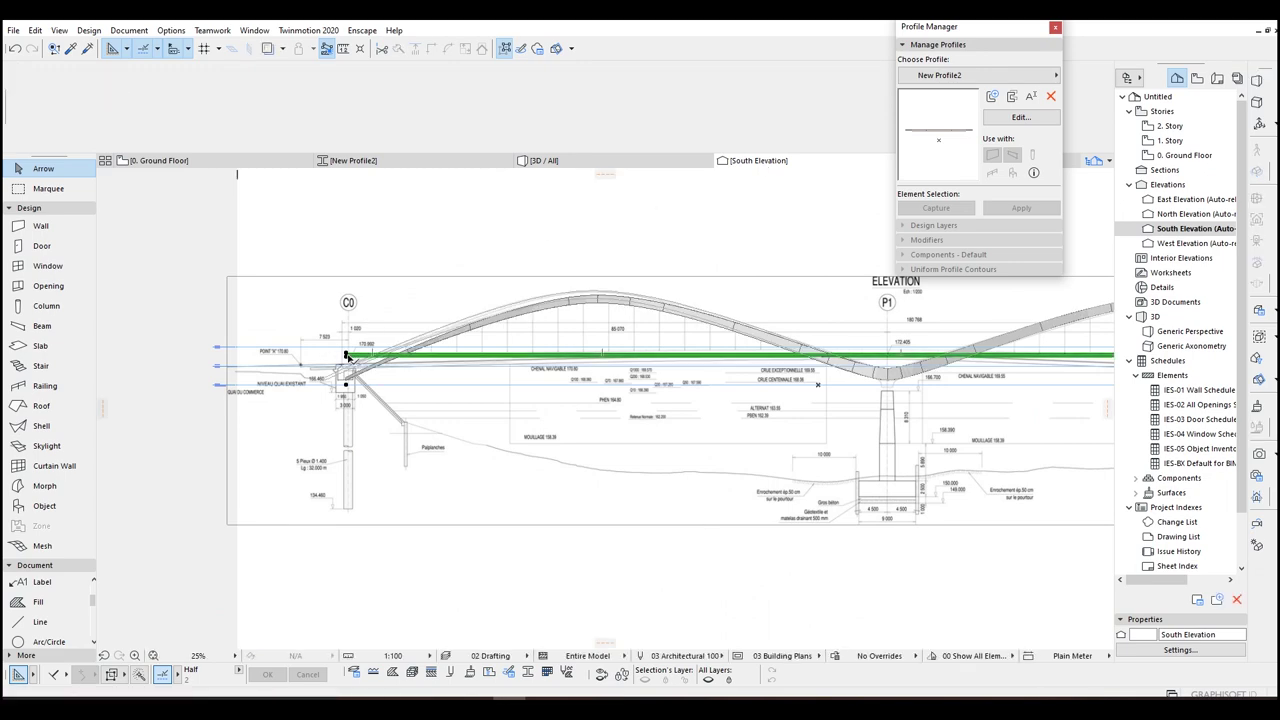
scroll(350, 356, "up", 4)
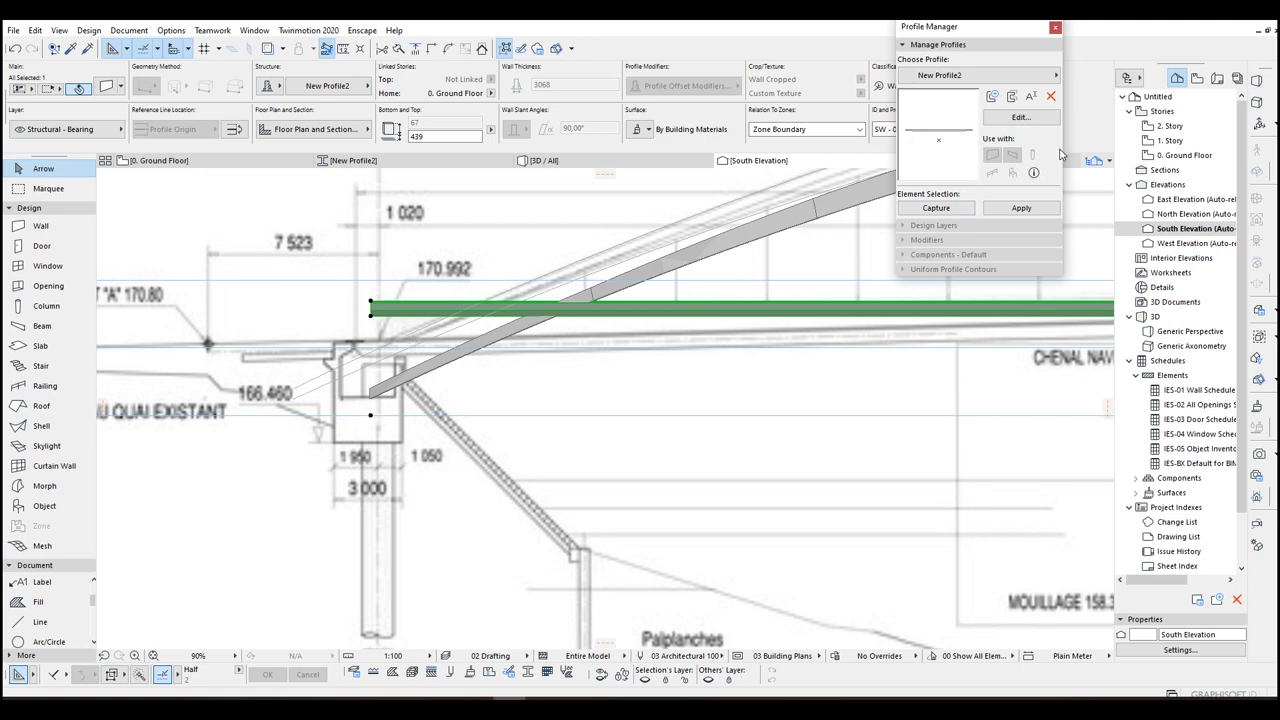
left_click(1019, 118)
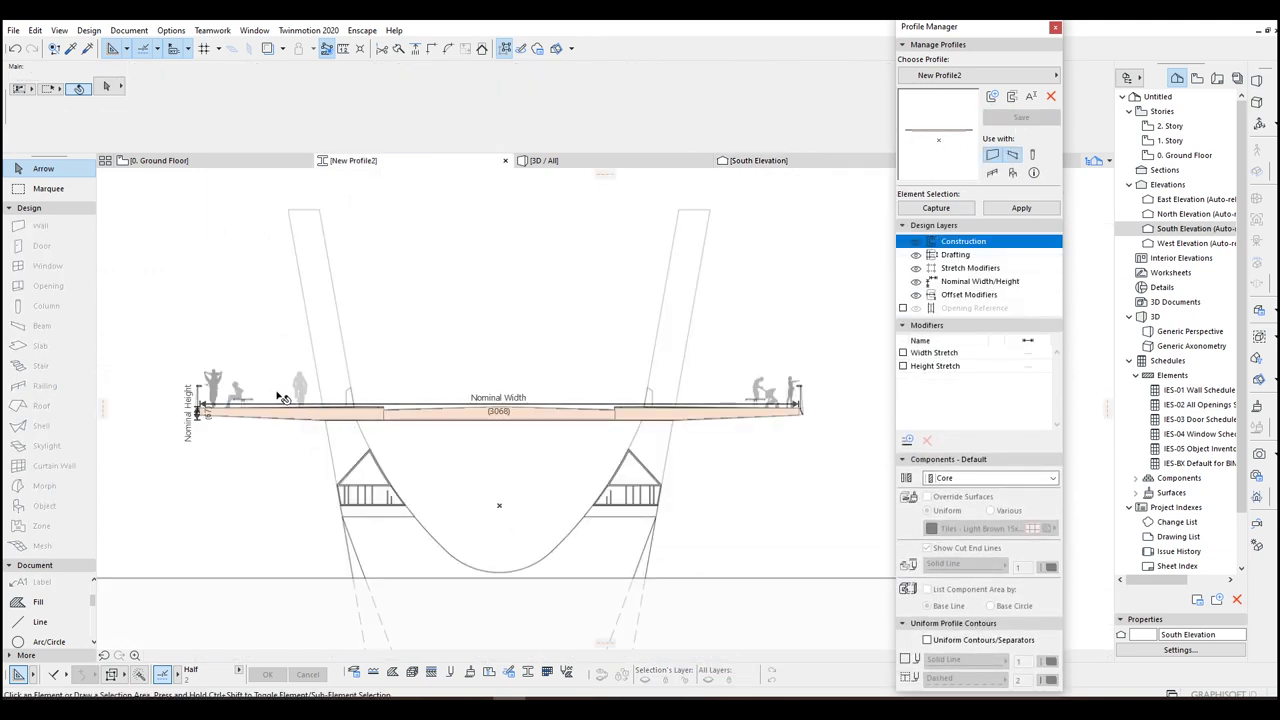
Step: Move all the profile fills and the underlying section drawing straight down, placing the roadway's top centre point on the profile origin
left_click(134, 334)
scroll(820, 433, "down", 3)
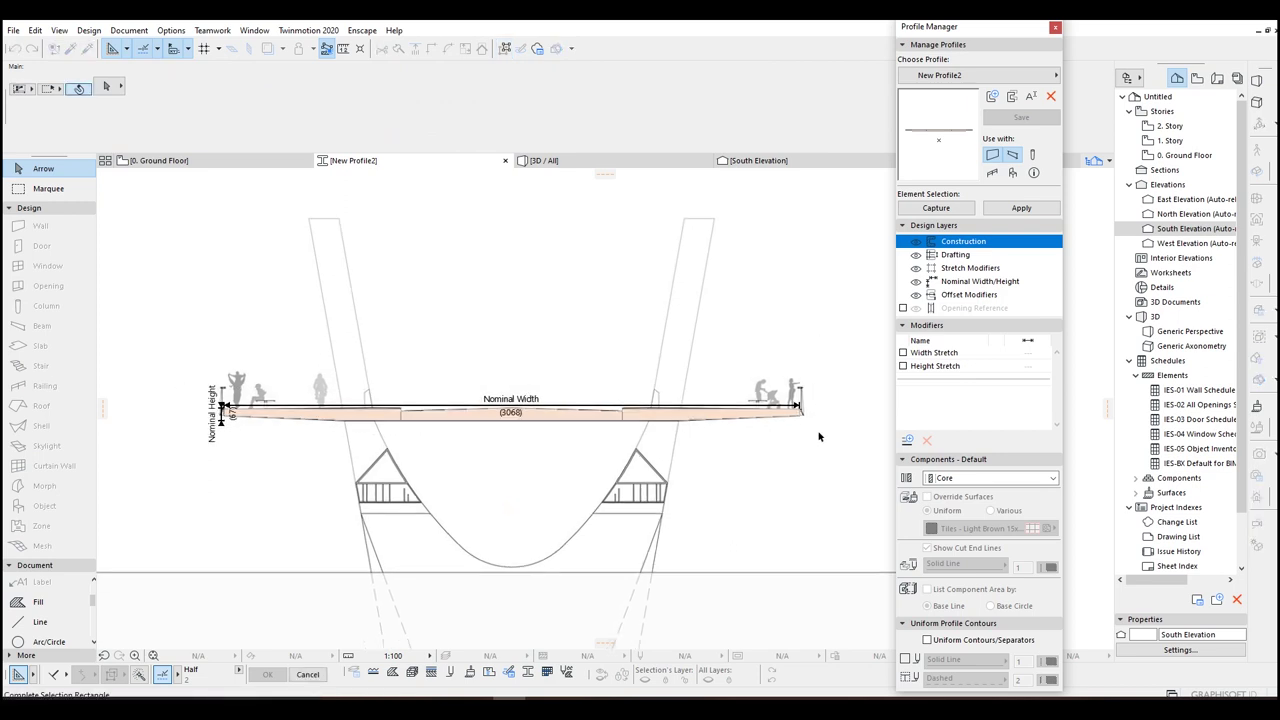
left_click(746, 420)
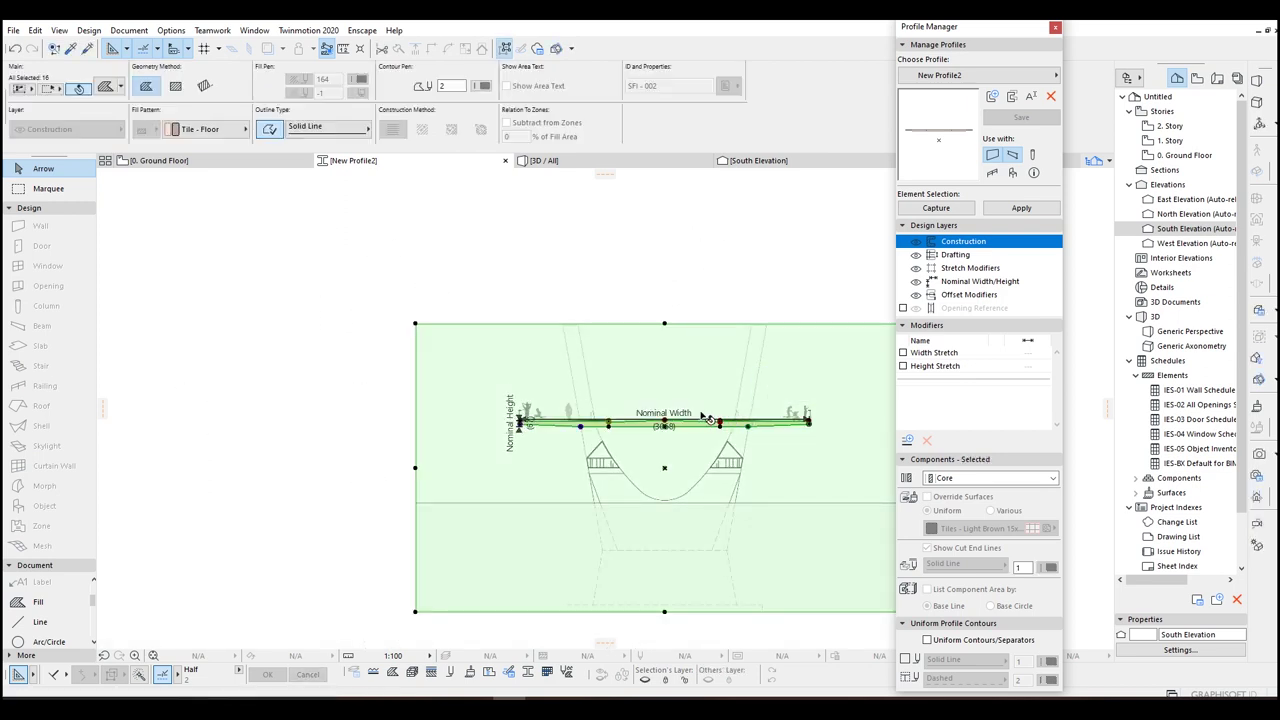
scroll(608, 354, "up", 5)
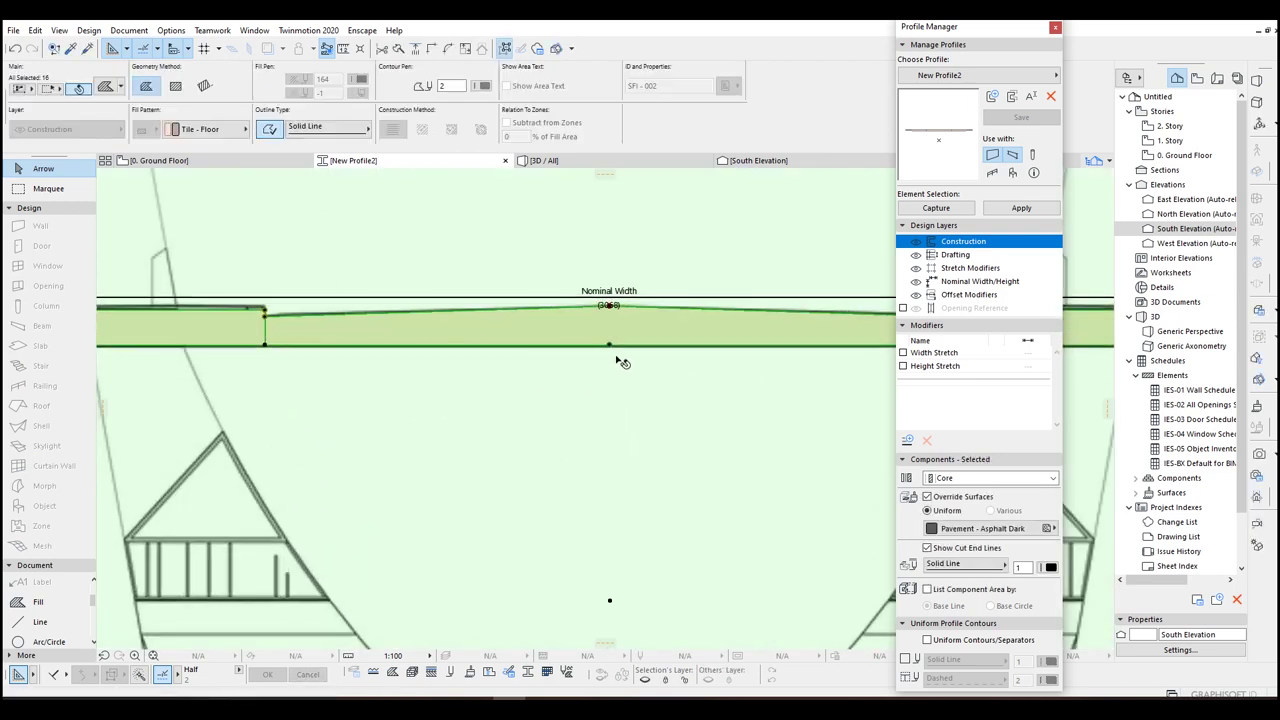
left_click(610, 306)
scroll(609, 320, "down", 3)
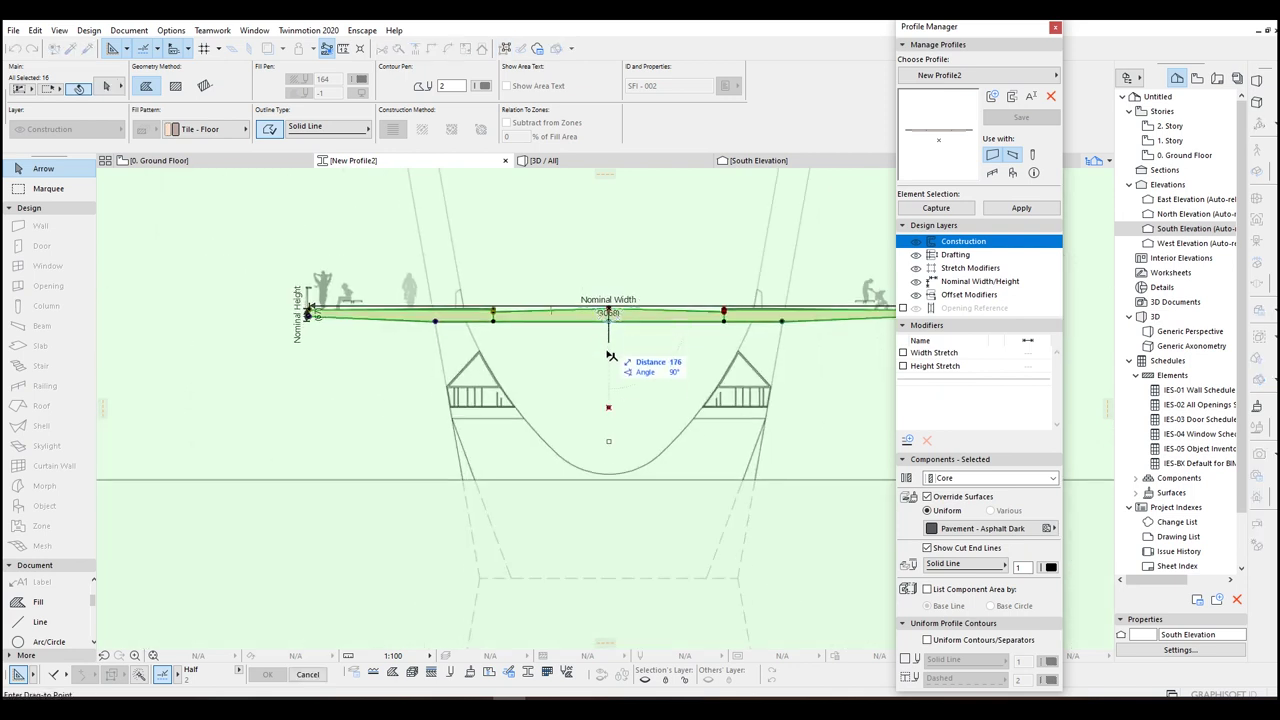
left_click(610, 410)
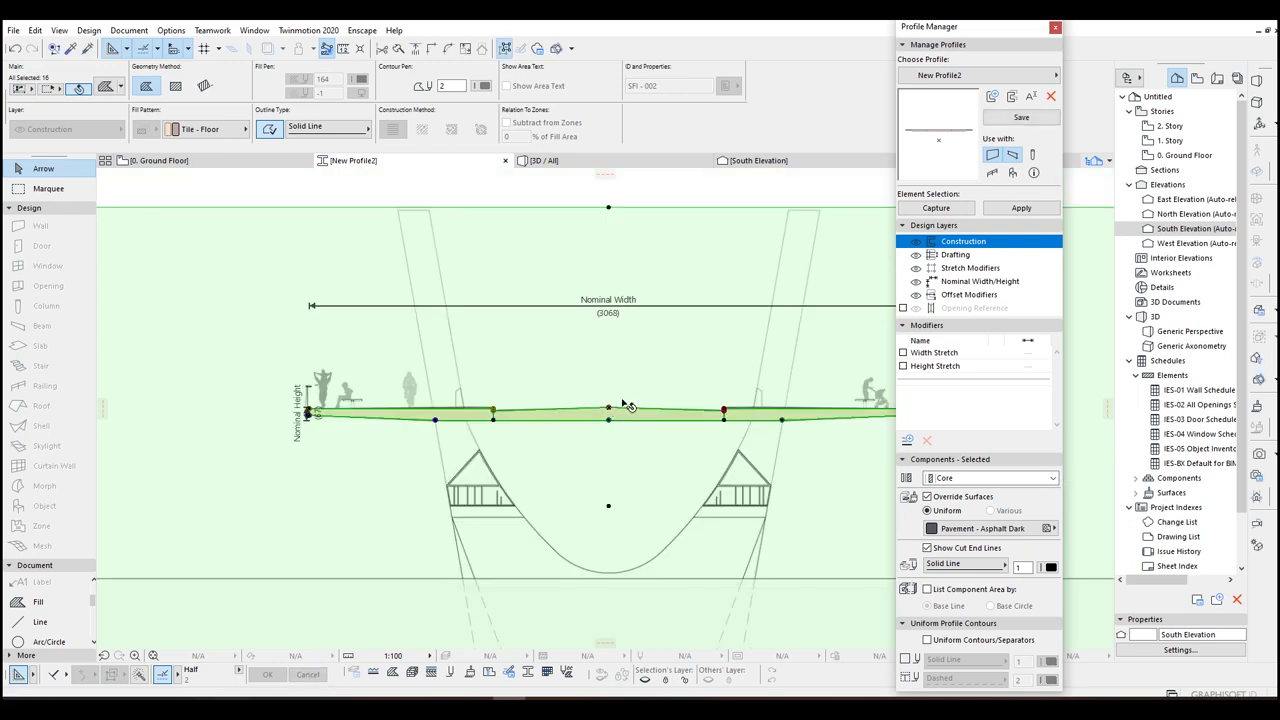
key("Escape")
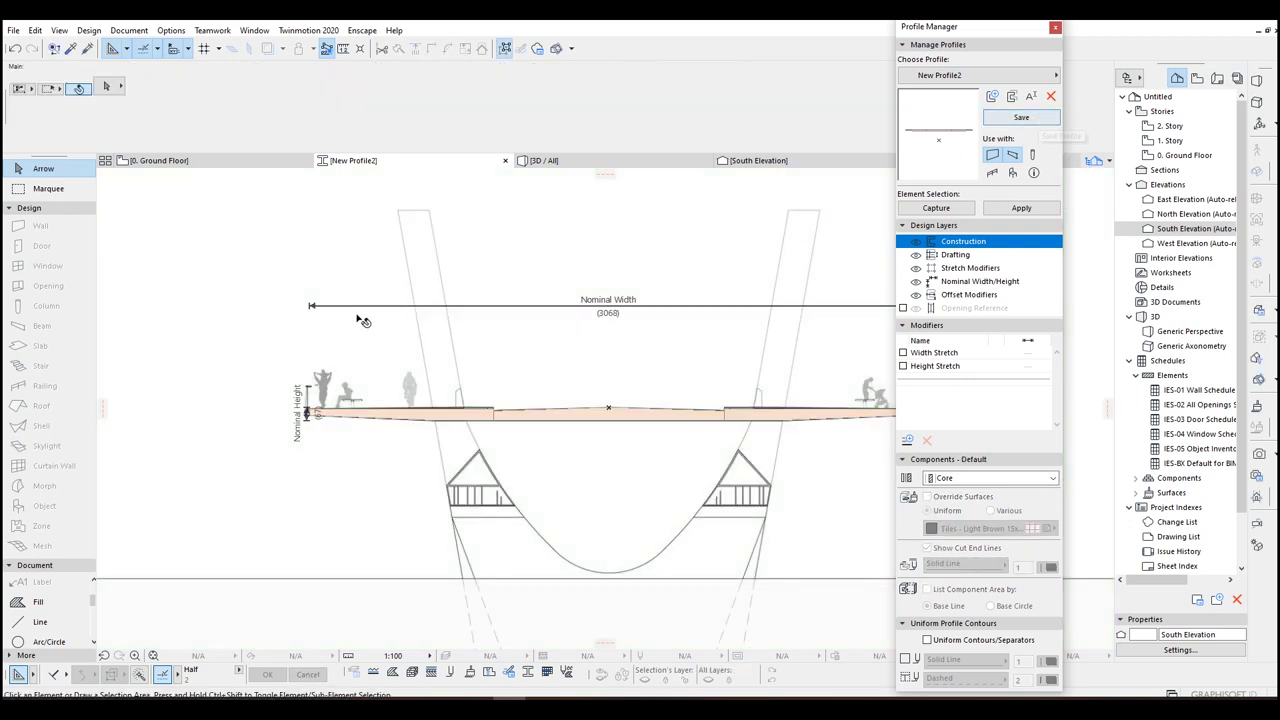
Step: Select all the deck profile's fills again together with the underlying section drawing
scroll(360, 317, "down", 2)
key("ctrl+a")
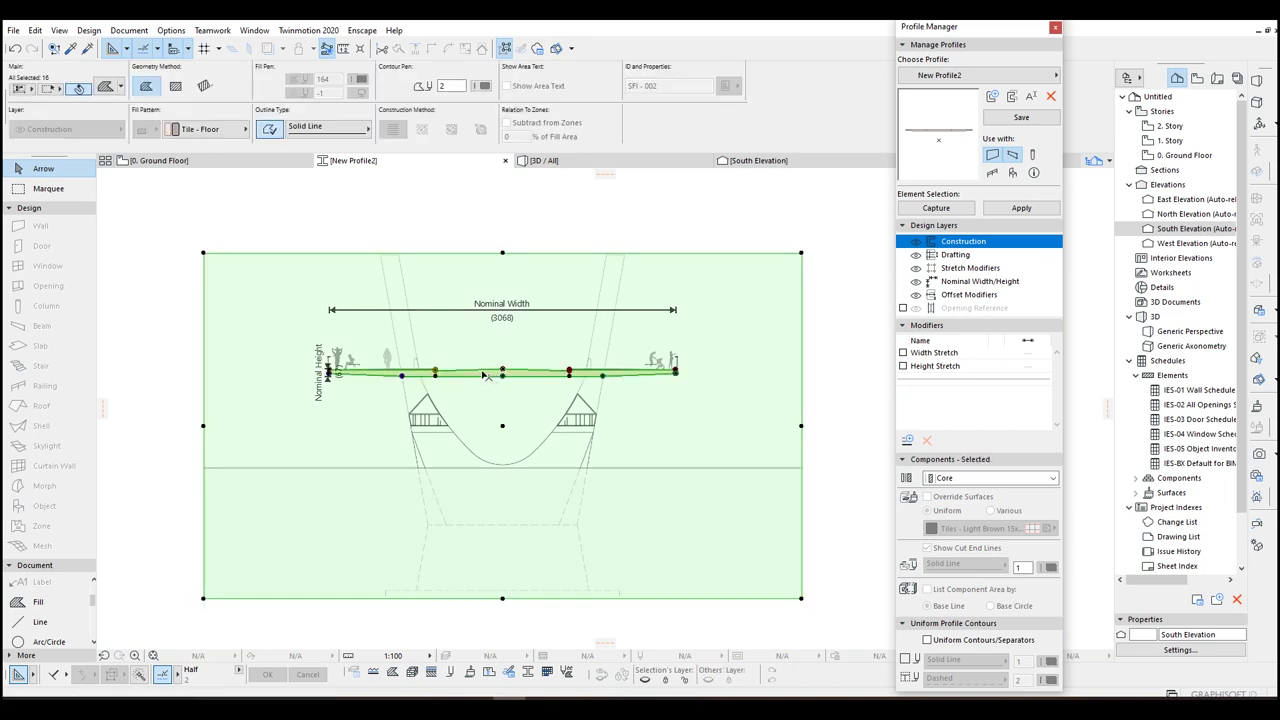
Step: Drag the selected bridge deck fills onto the profile origin and save New Profile2
scroll(390, 365, "up", 4)
scroll(305, 403, "up", 2)
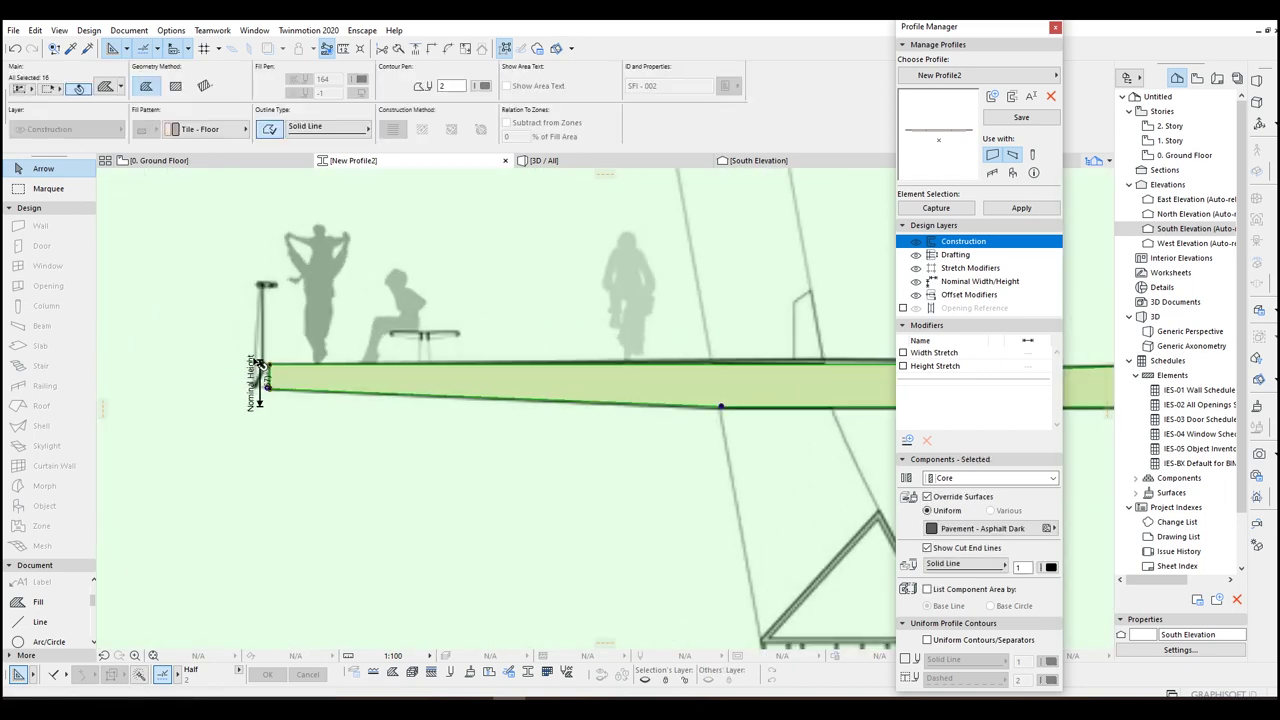
scroll(268, 370, "down", 3)
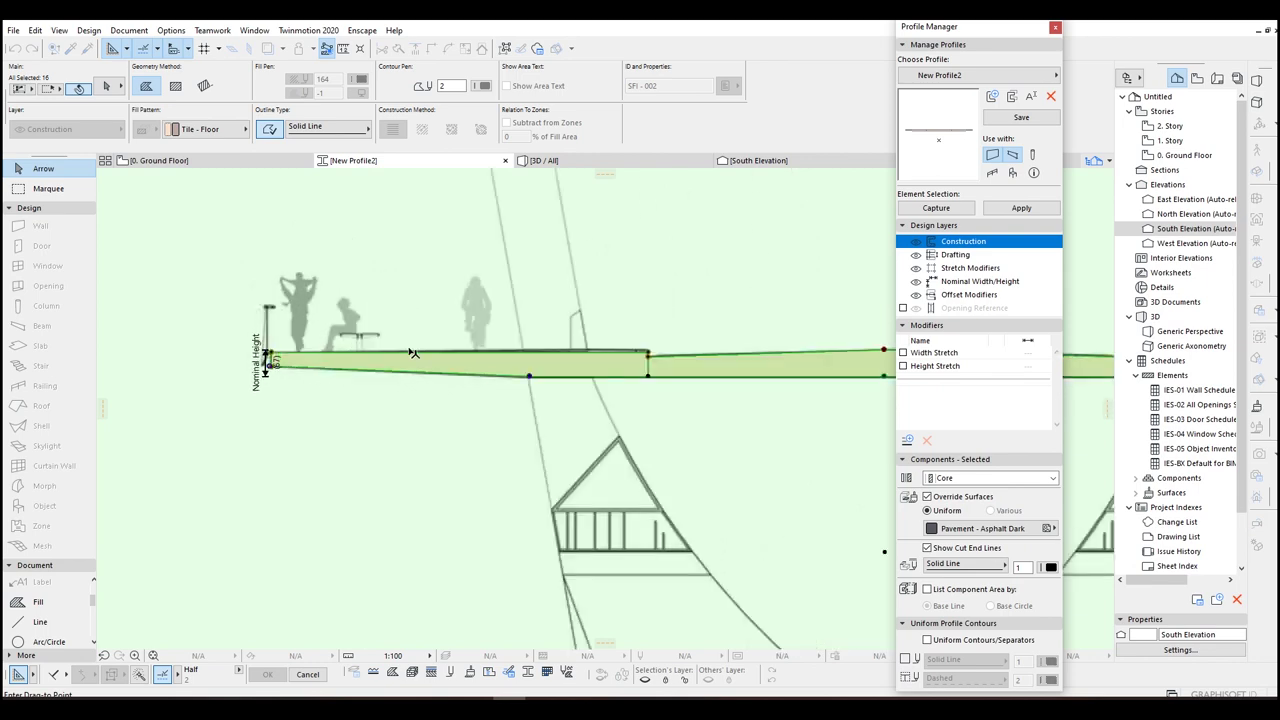
left_click(661, 346)
left_click(655, 349)
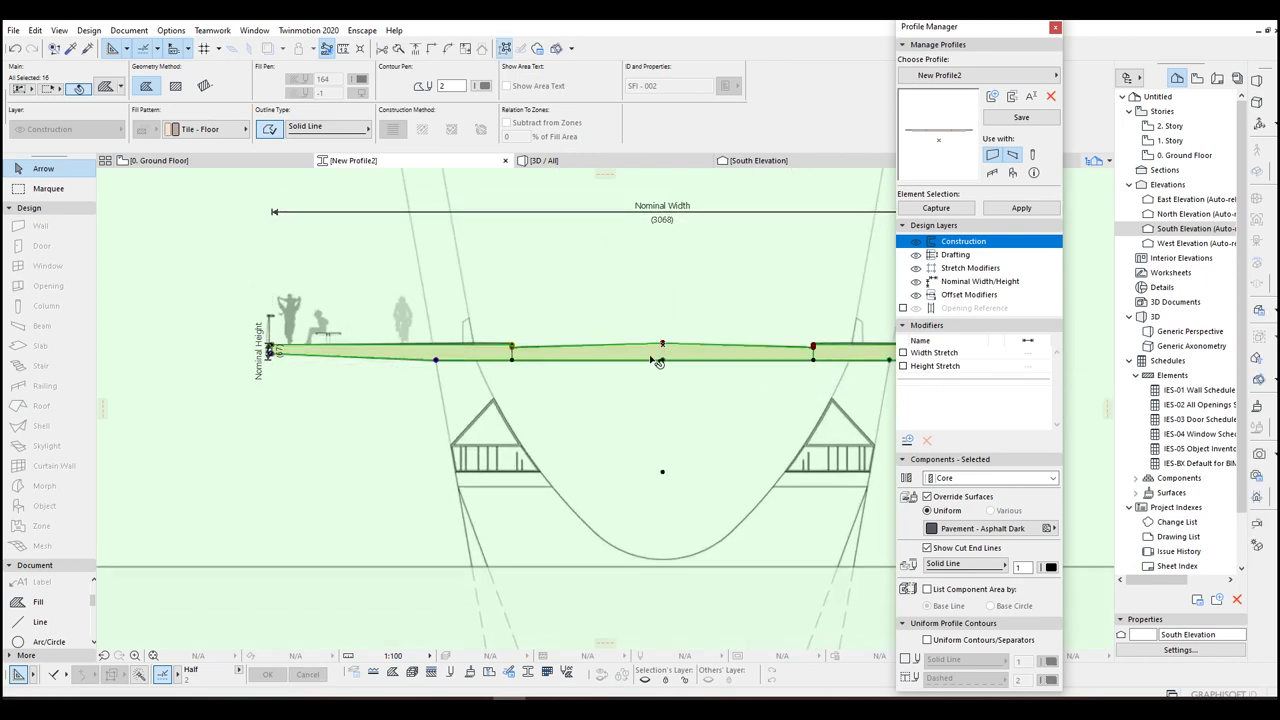
key("Escape")
left_click(1038, 118)
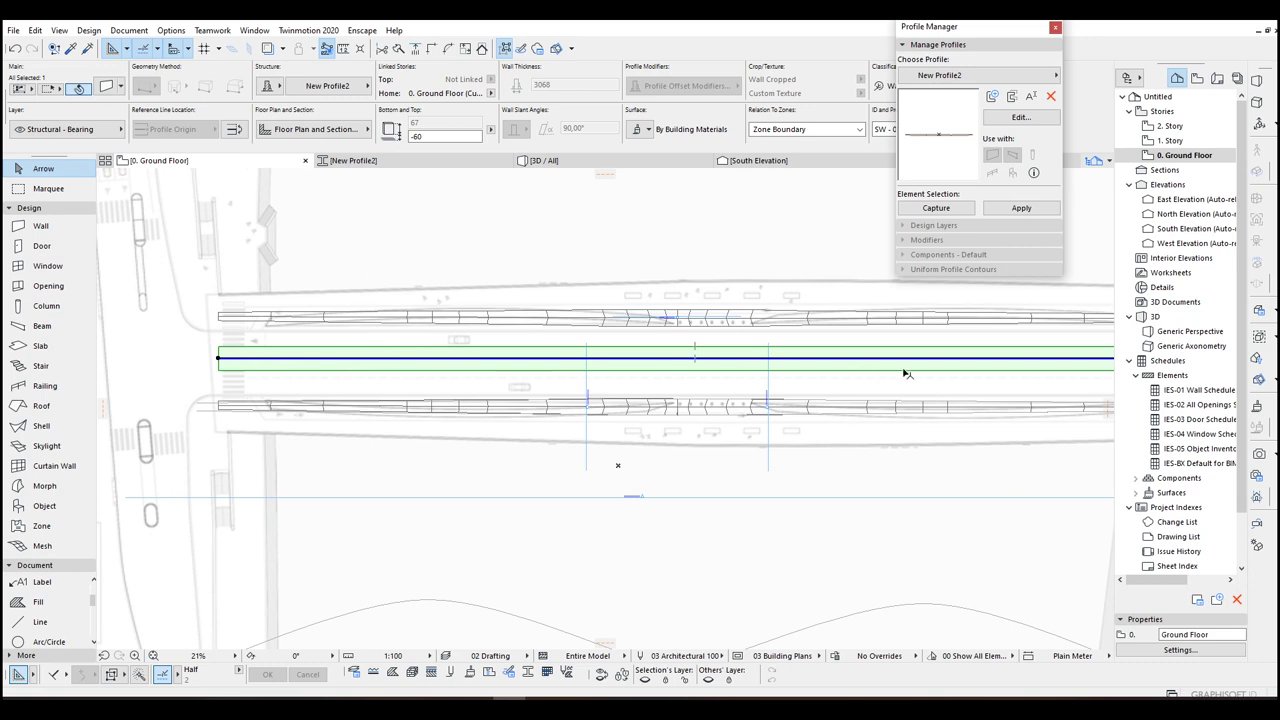
Step: Set the deck wall to show on All Relevant Stories with its floor plan display as Outlines Only
middle_click_drag(904, 373, 474, 398)
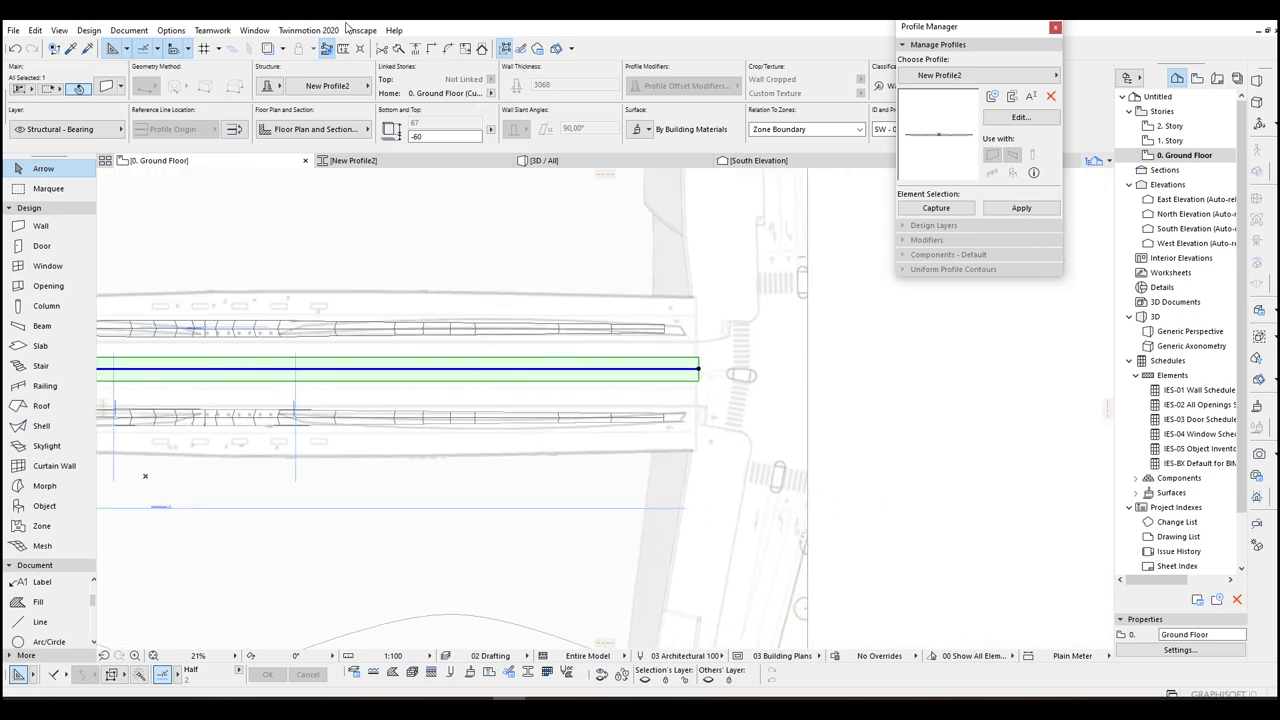
key("ctrl+t")
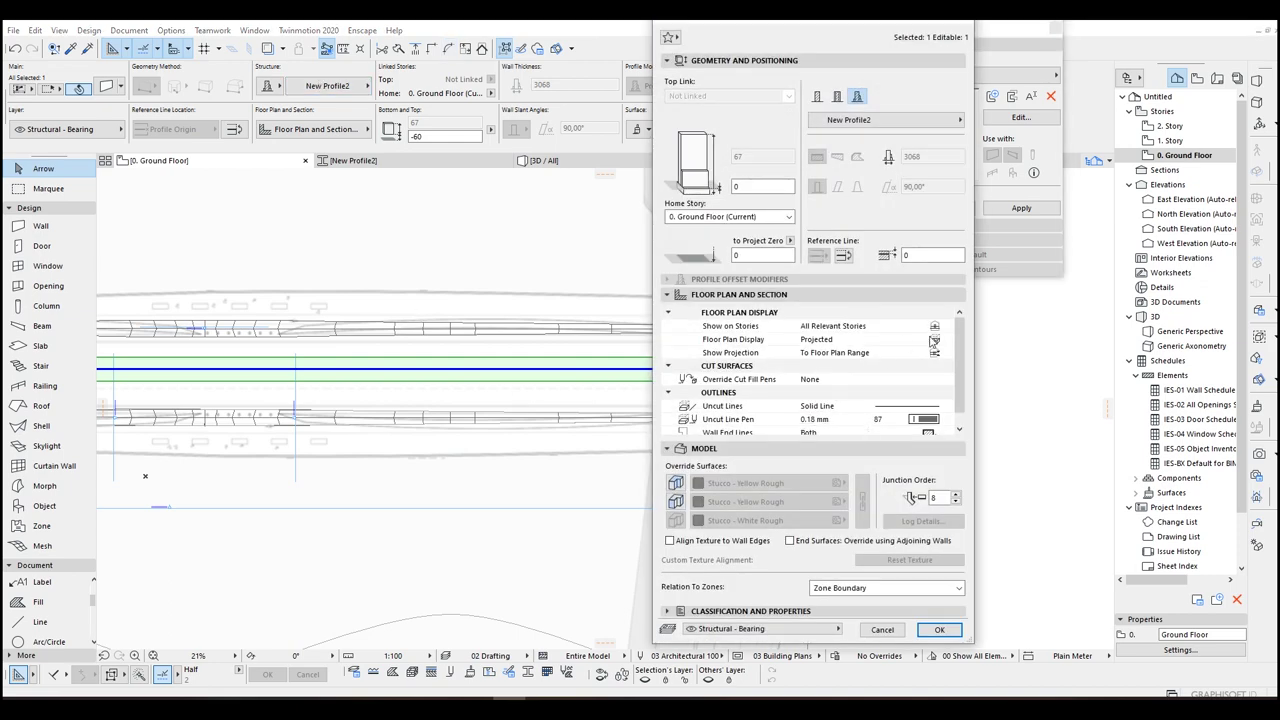
left_click(935, 328)
left_click(986, 340)
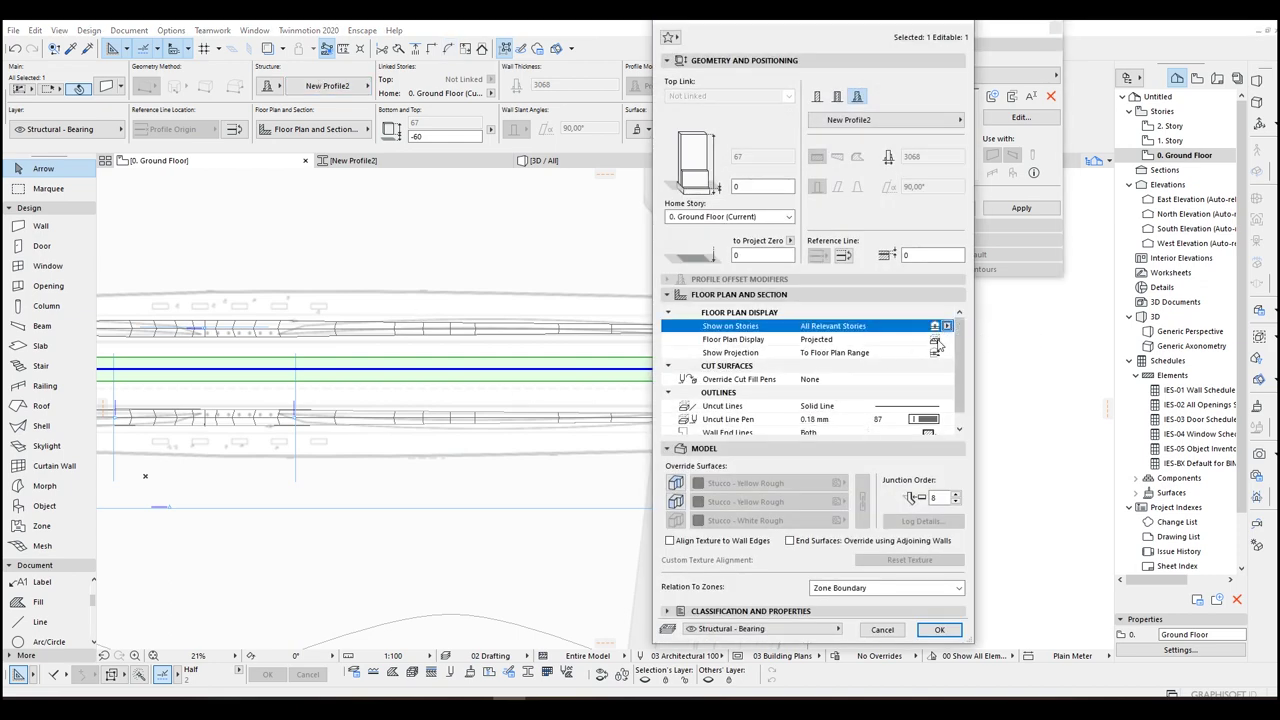
left_click(935, 340)
left_click(982, 405)
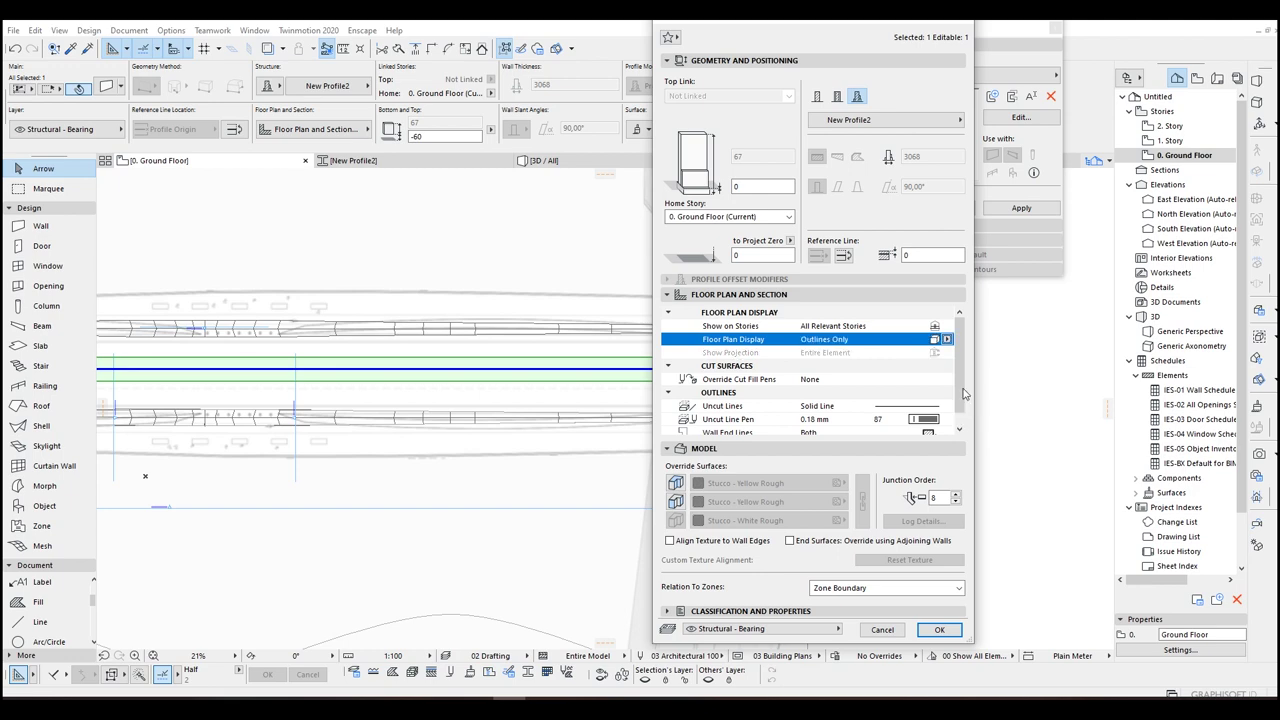
left_click(939, 629)
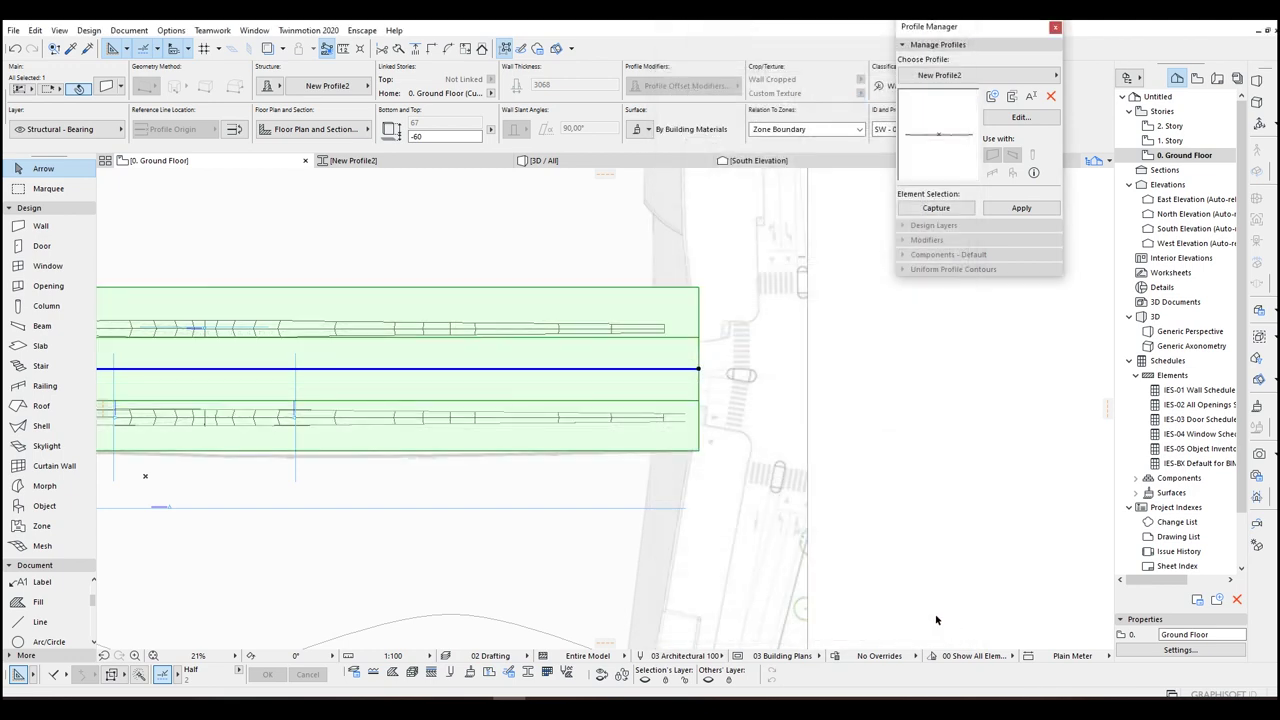
Step: Examine the full deck outline against the bridge edges on the underlying site plan
middle_click_drag(480, 364, 777, 423)
scroll(826, 413, "down", 3)
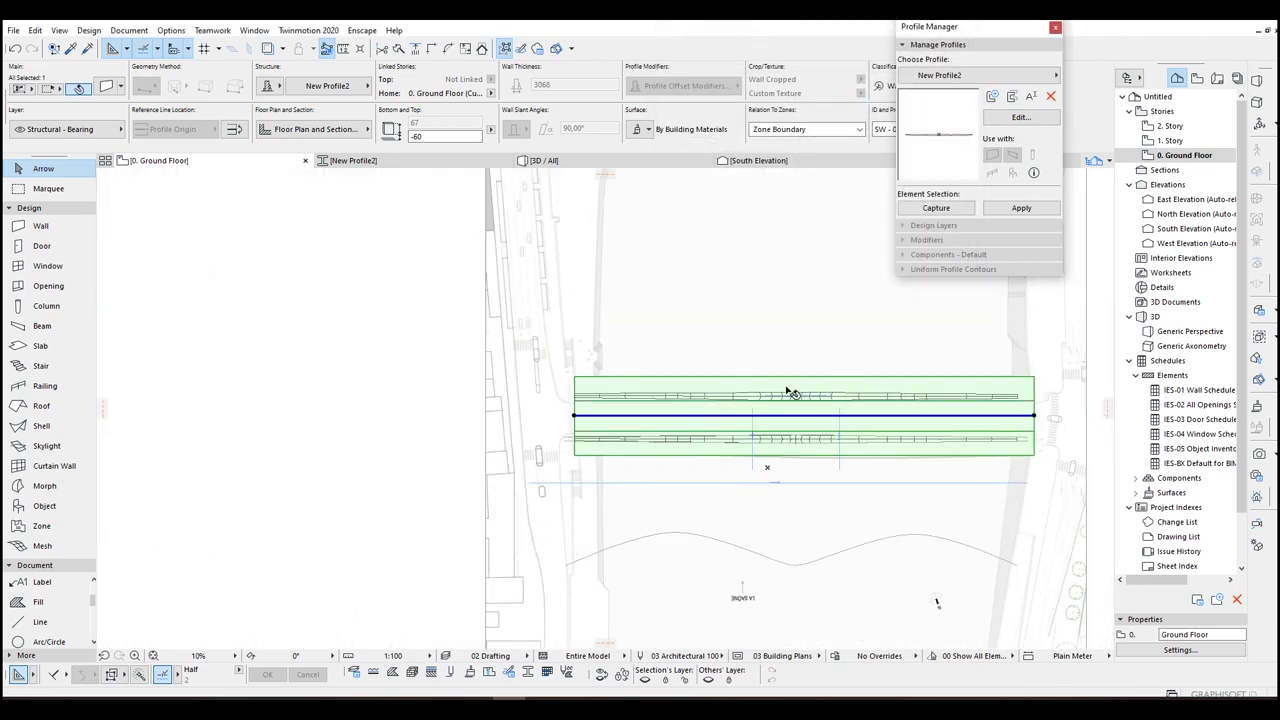
scroll(796, 390, "up", 3)
right_click(668, 378)
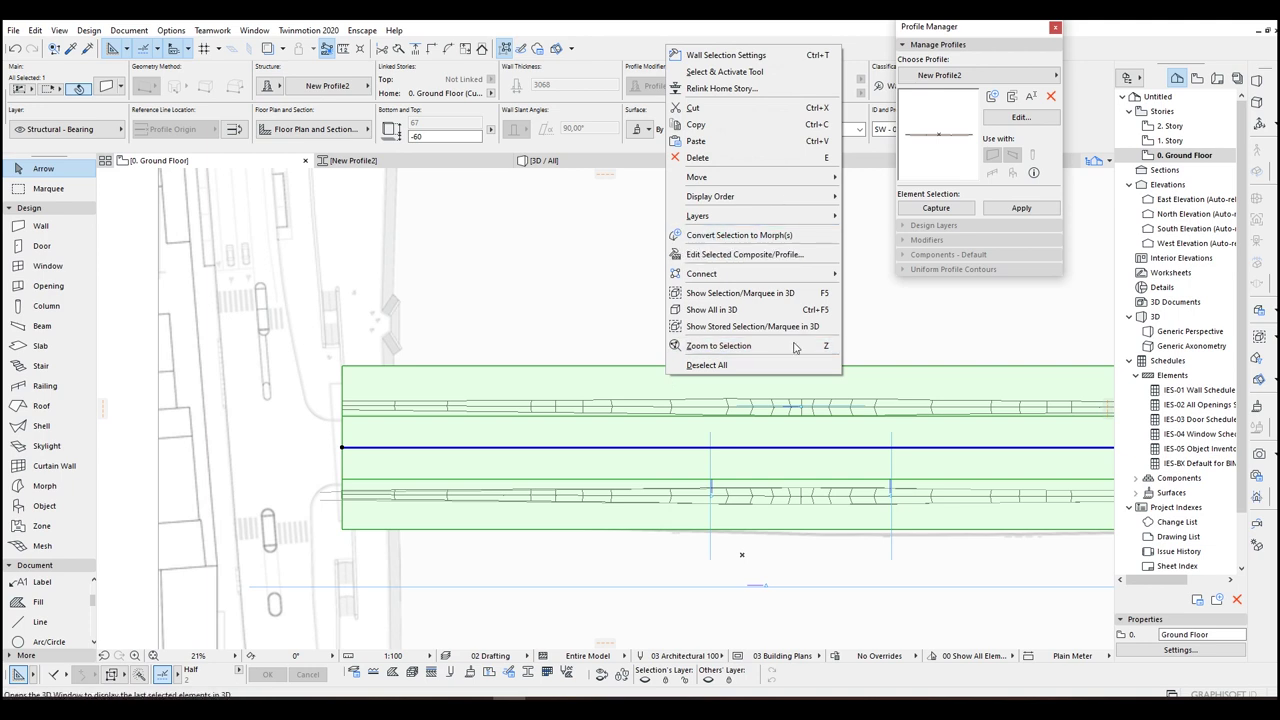
key("Escape")
scroll(676, 298, "down", 2)
middle_click_drag(676, 298, 509, 263)
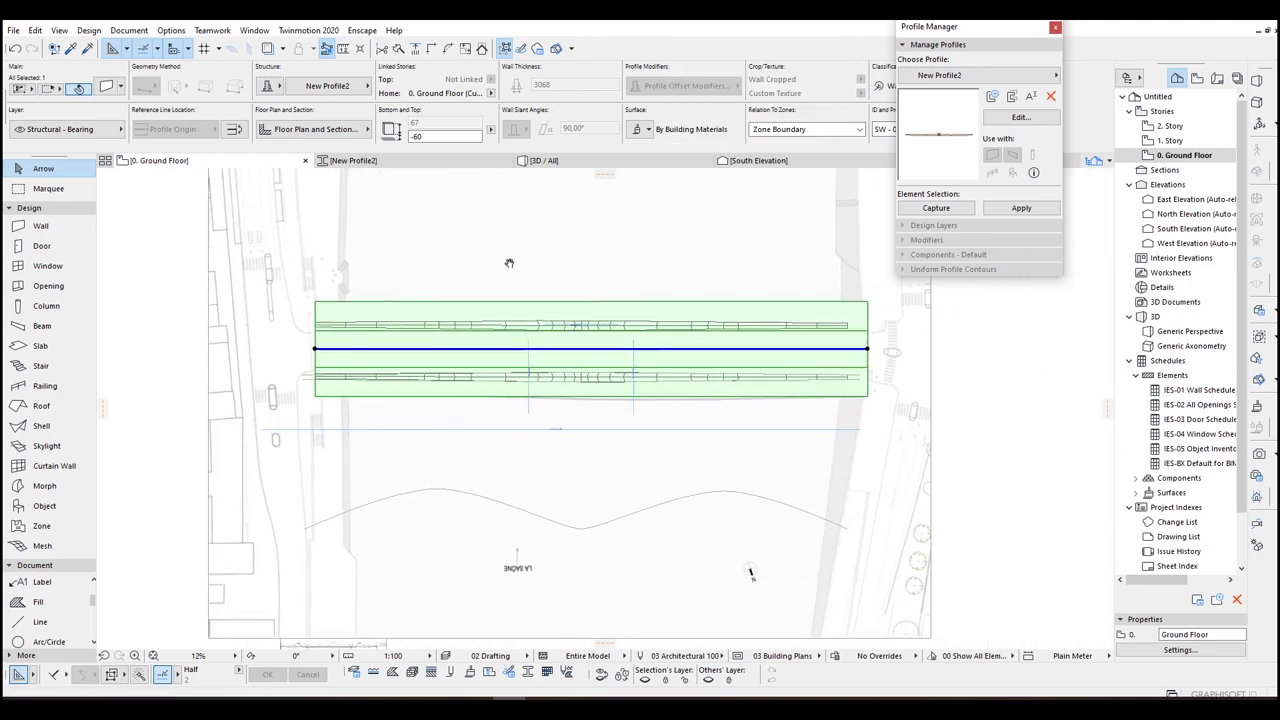
left_click(523, 277)
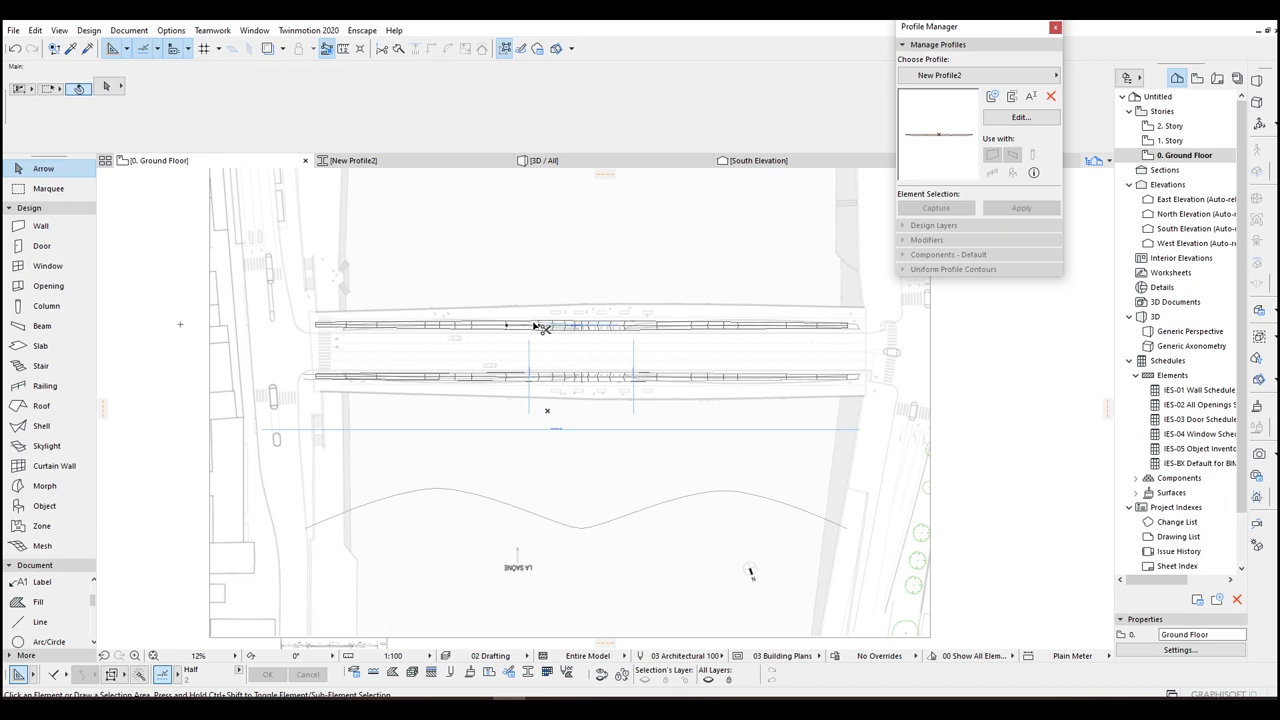
Step: Undo the last change and split the deck wall into two halves by inserting a node at its midpoint
key("ctrl+z")
left_click(592, 349)
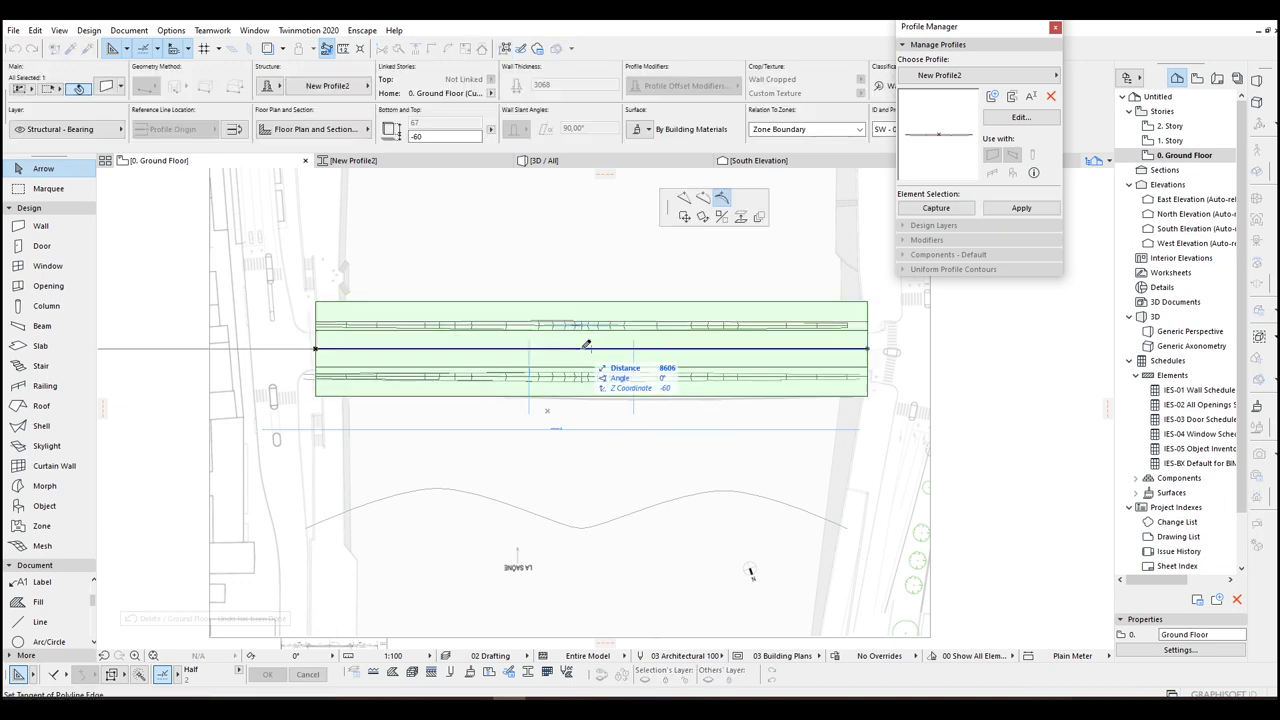
left_click(684, 200)
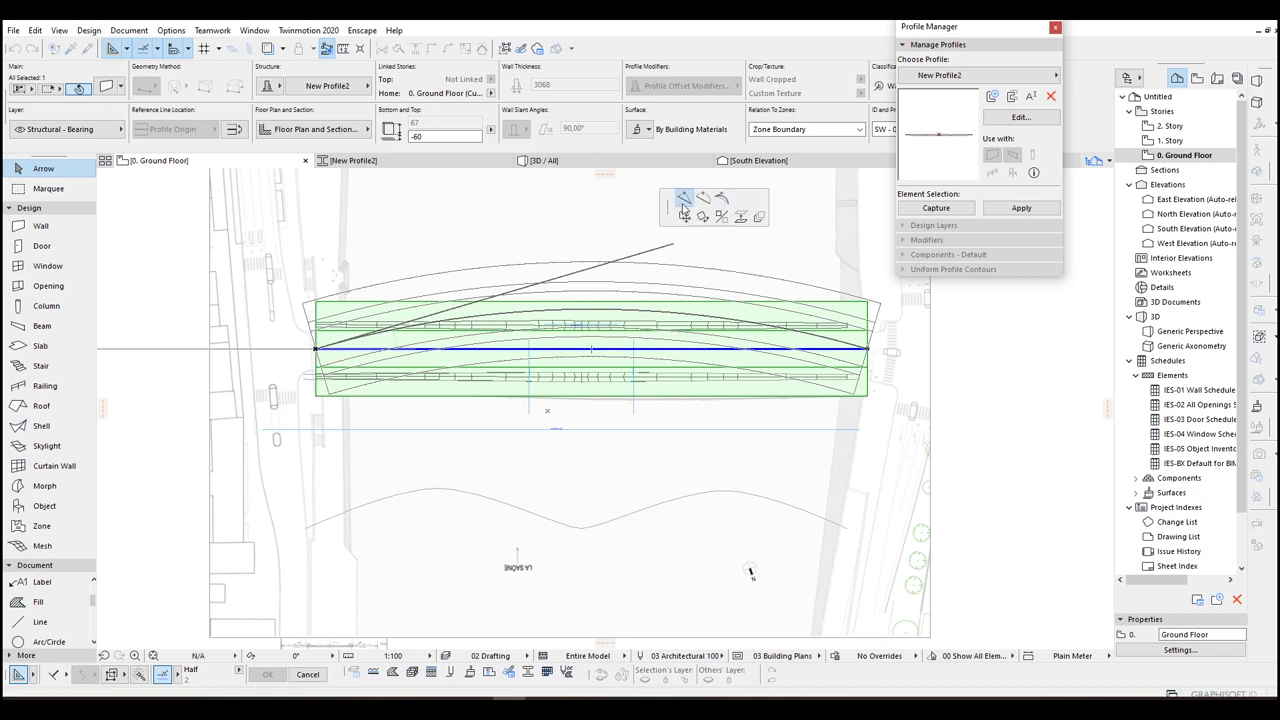
left_click(591, 348)
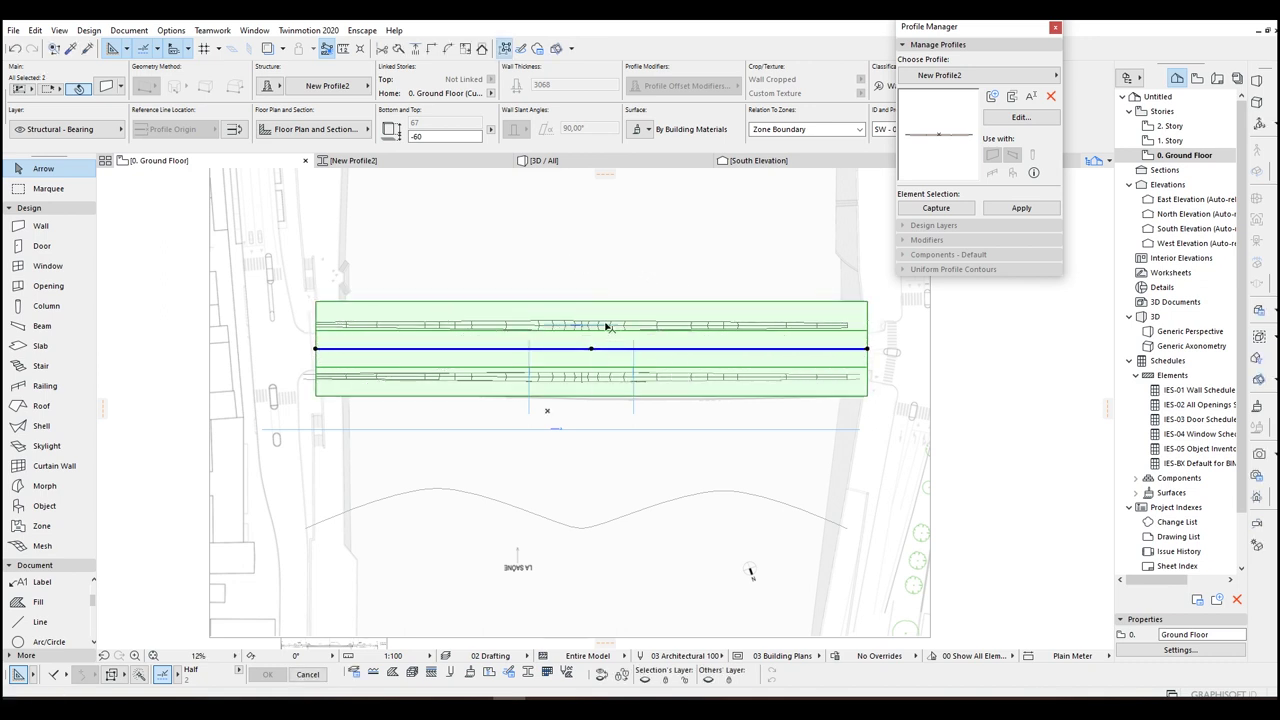
Step: Convert both halves of the deck wall to morphs and clear the selection
right_click(618, 320)
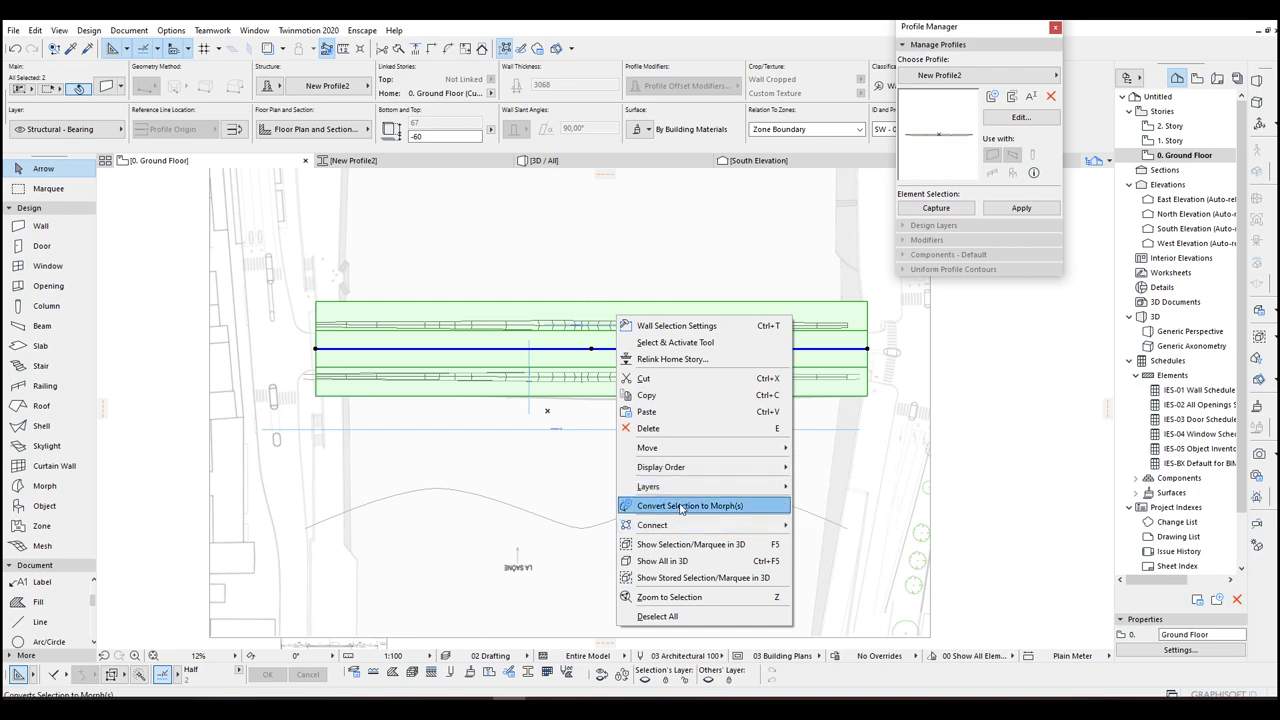
left_click(681, 506)
left_click(969, 287)
scroll(437, 294, "up", 4)
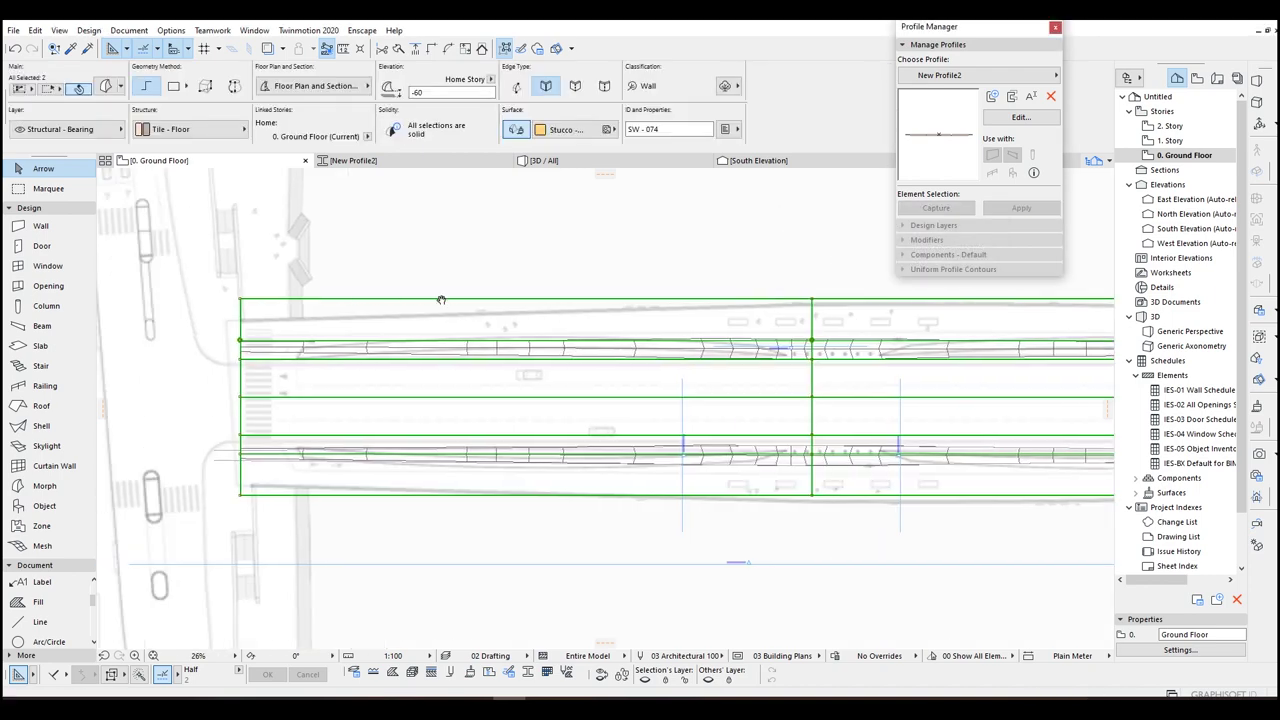
left_click(386, 300)
Step: Move both nodes at the upper outer corner of the left deck morph onto the bridge edge in the plan
scroll(381, 298, "up", 2)
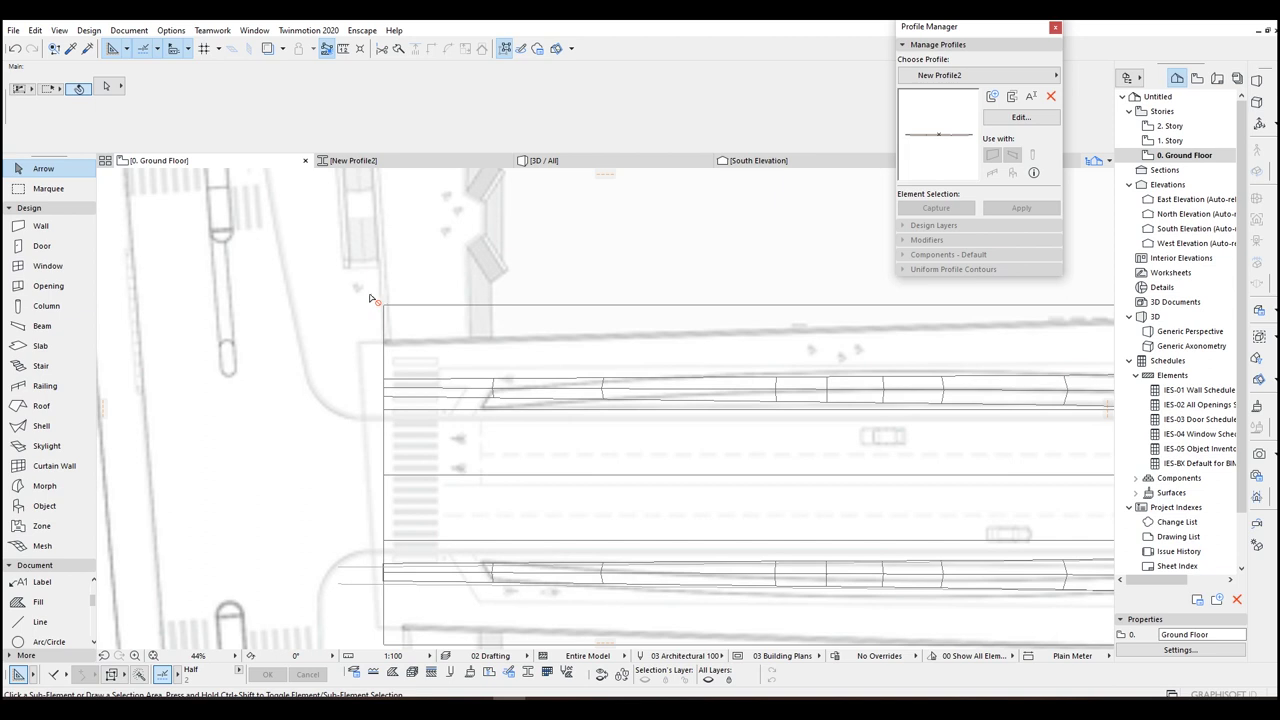
scroll(382, 300, "up", 3)
left_click(382, 302)
left_click(382, 302)
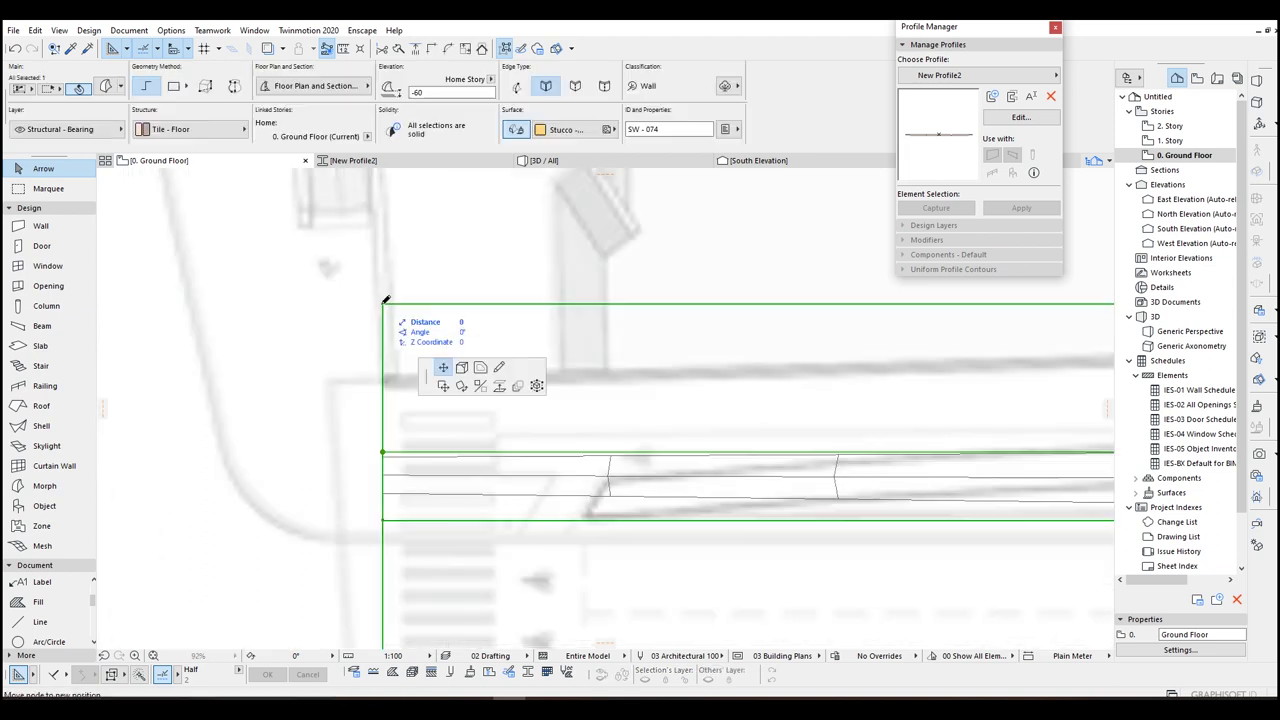
left_click(384, 380)
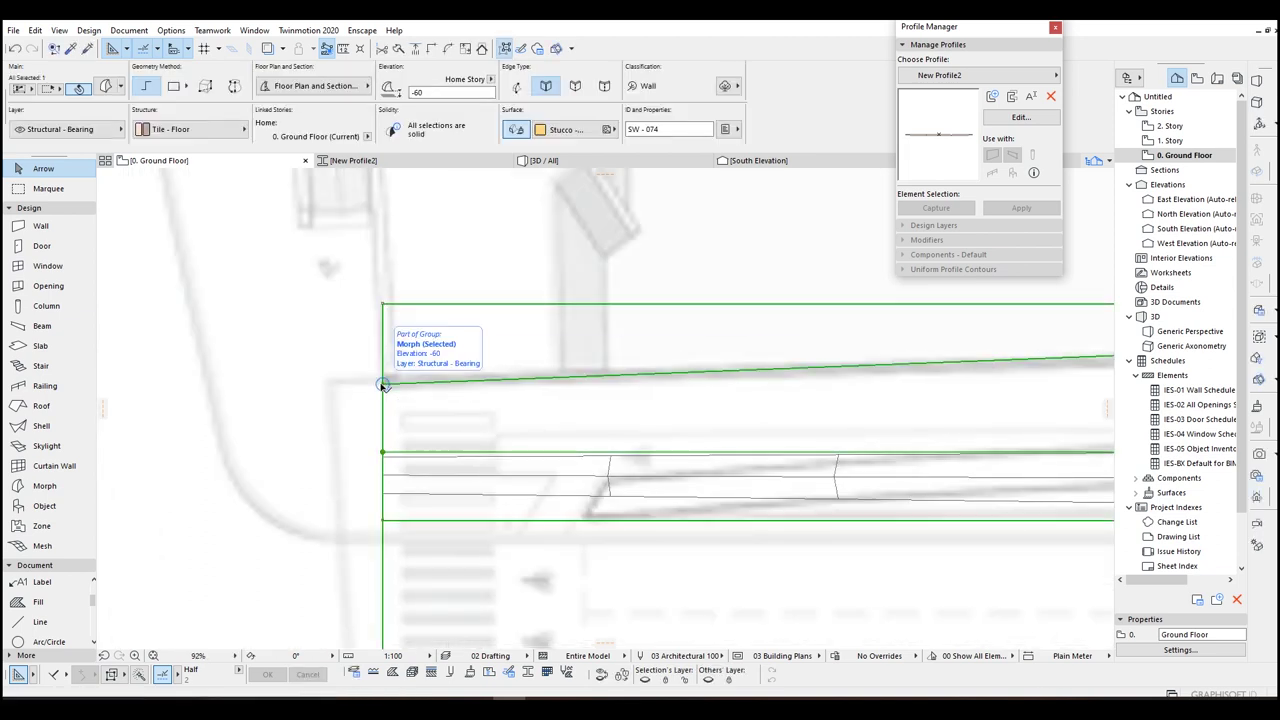
scroll(384, 384, "up", 2)
left_click(384, 272)
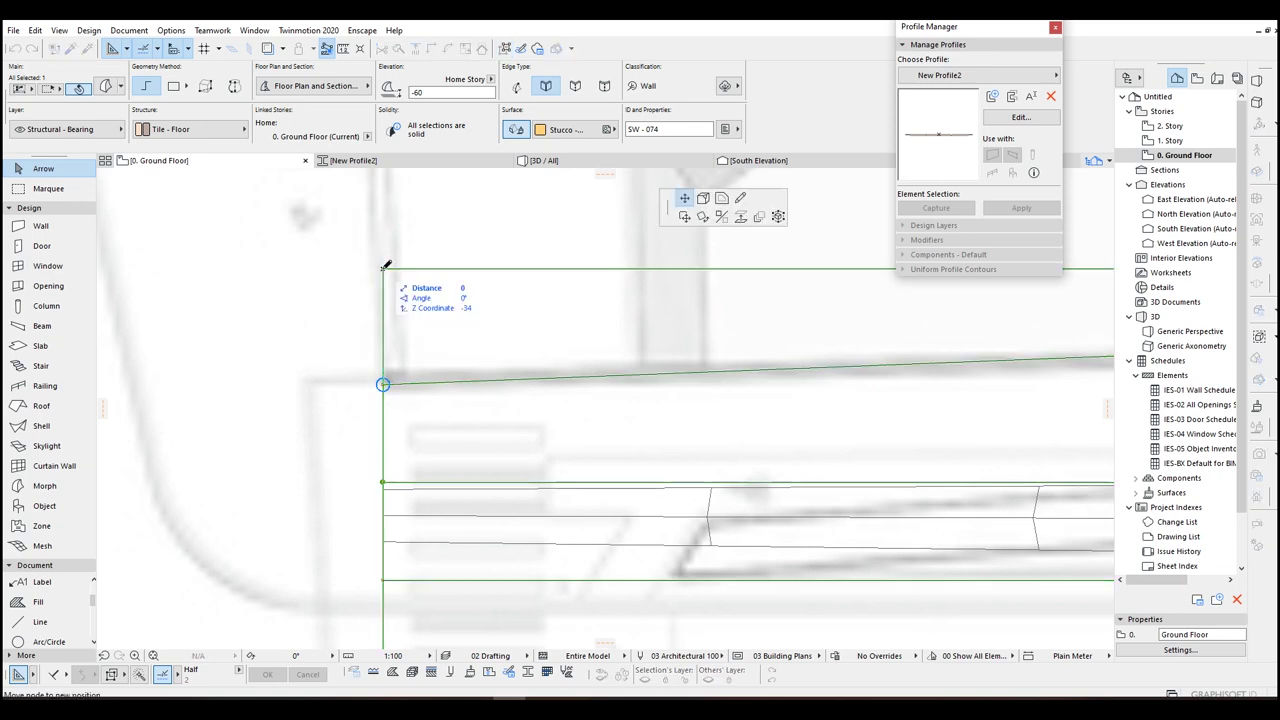
left_click(384, 385)
Step: Move both nodes at the lower outer corner of the left deck morph onto the bridge edge in the plan
scroll(386, 386, "down", 6)
middle_click_drag(985, 376, 323, 358)
middle_click_drag(804, 366, 363, 363)
scroll(365, 367, "up", 2)
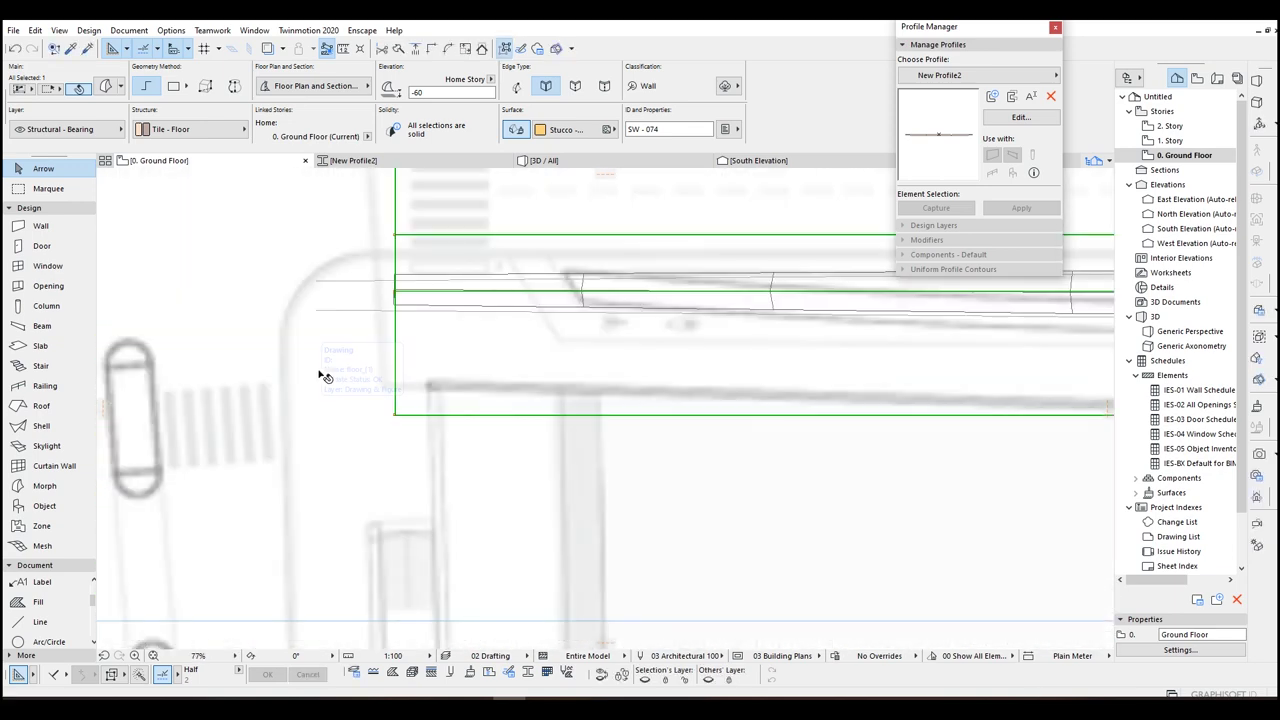
key("Escape")
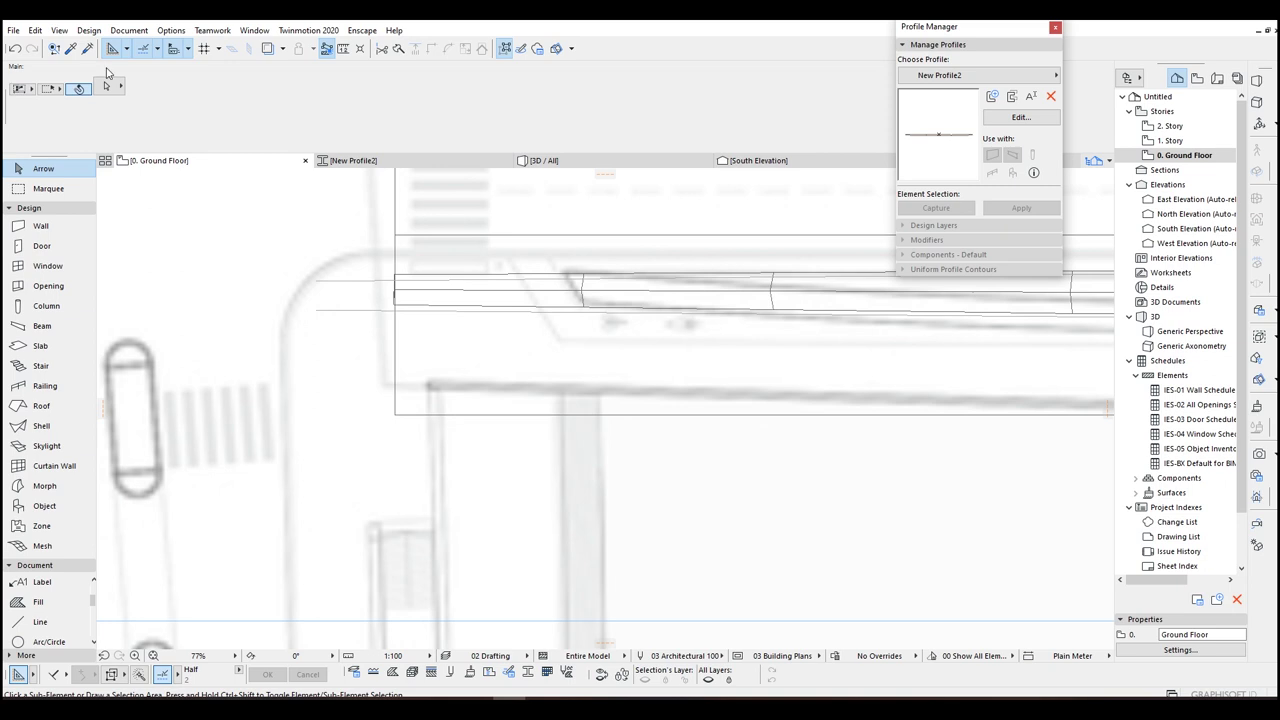
scroll(340, 353, "up", 5)
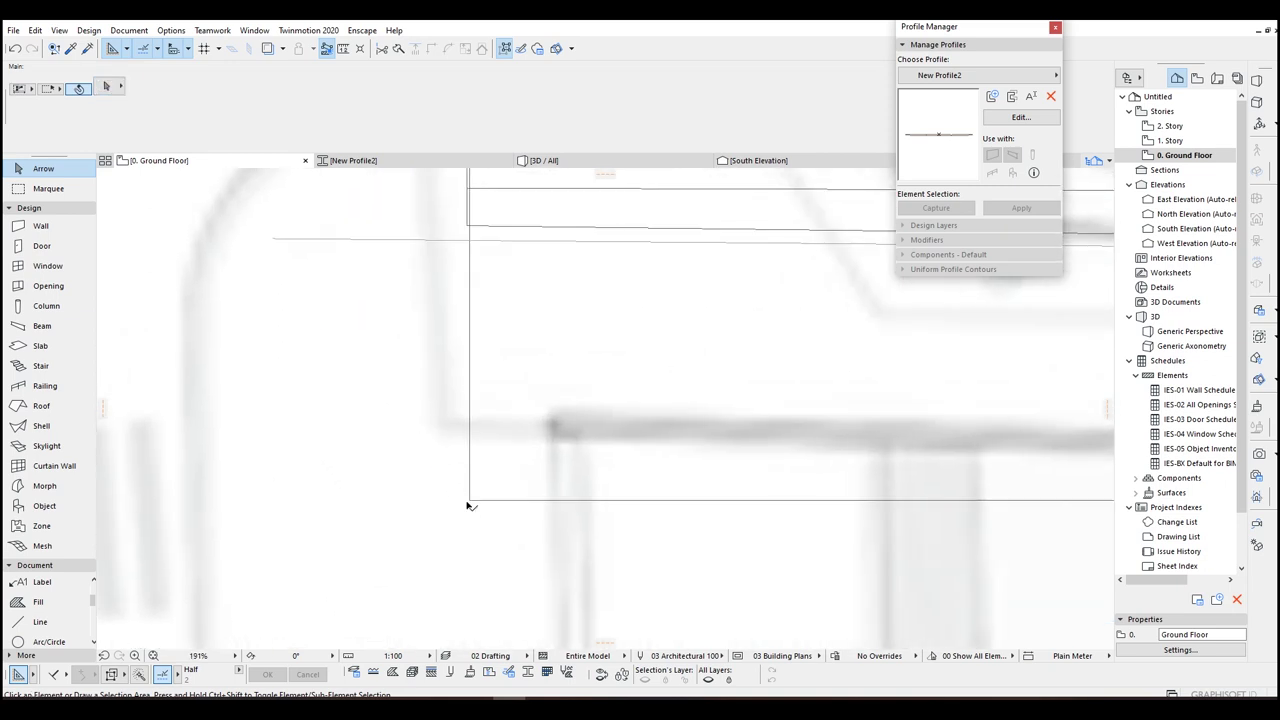
left_click(471, 502)
scroll(473, 505, "up", 5)
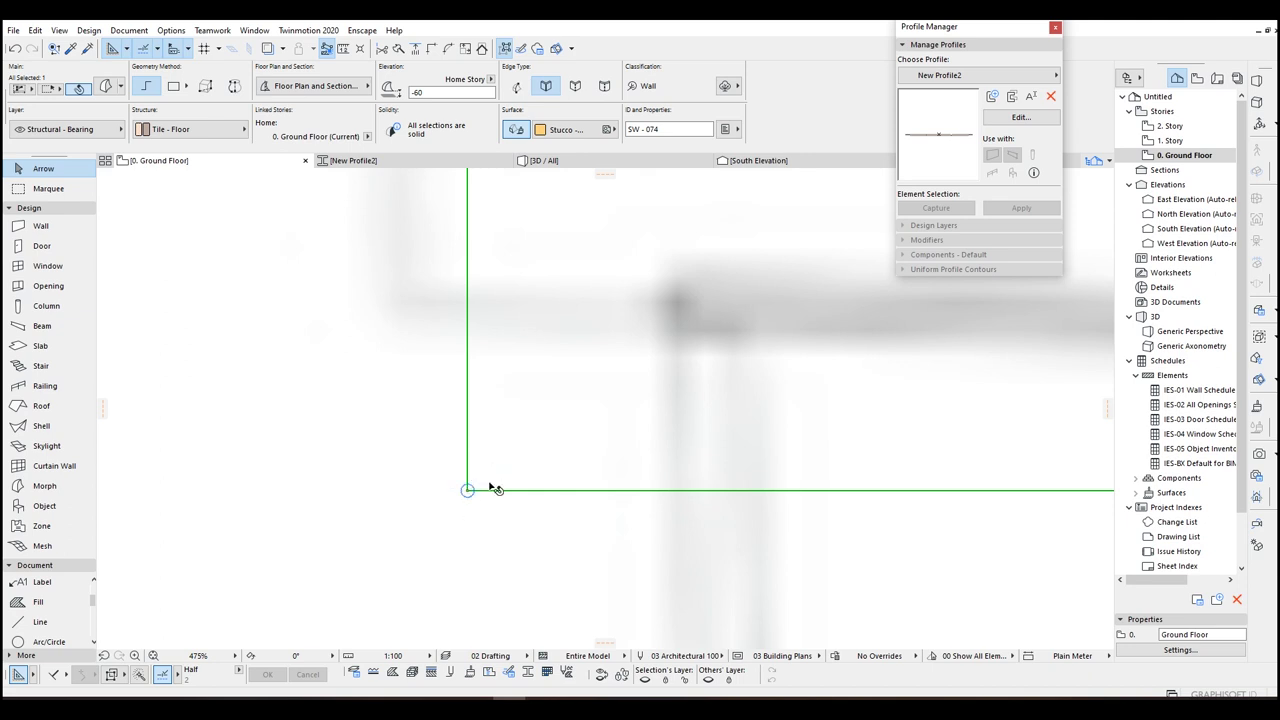
left_click(467, 490)
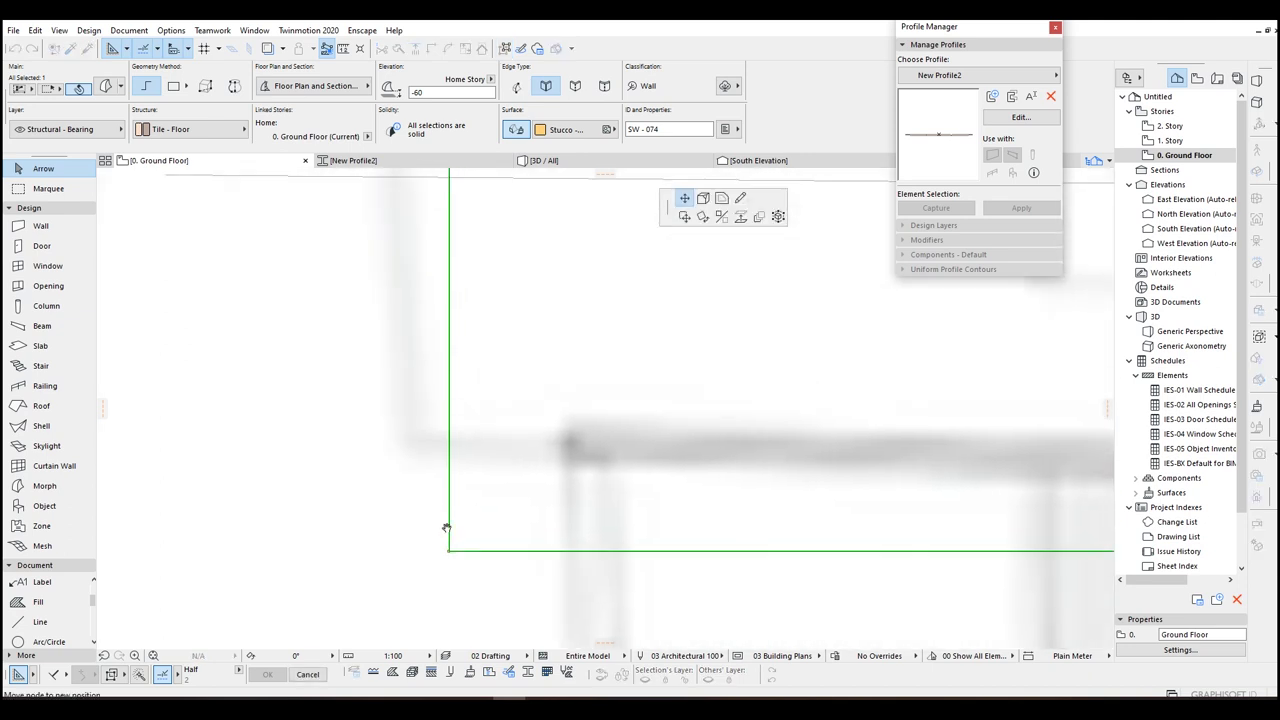
middle_click_drag(446, 527, 443, 558)
left_click(446, 475)
left_click(447, 582)
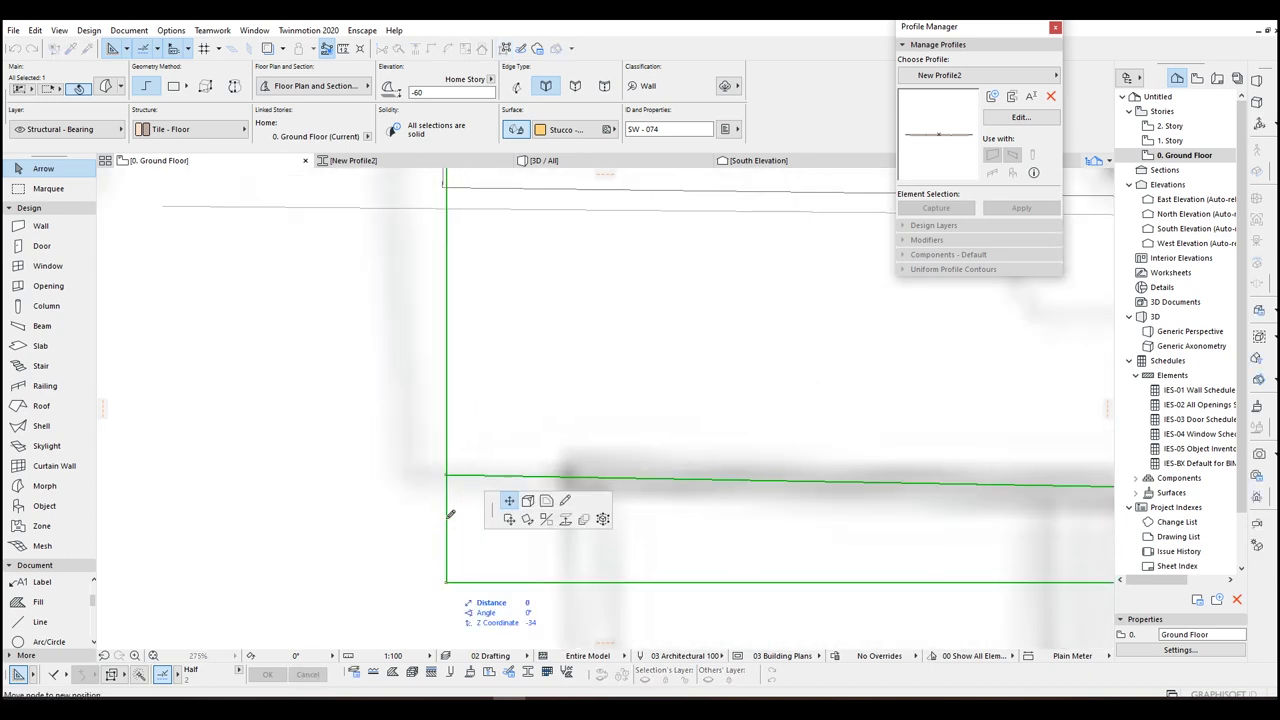
left_click(446, 475)
Step: Replace the right deck half with a mirrored copy of the tapered left half about the deck's transverse midline
scroll(448, 477, "down", 12)
middle_click_drag(668, 486, 428, 384)
scroll(428, 384, "down", 5)
key("Escape")
left_click(588, 313)
scroll(588, 313, "up", 3)
key("ctrl+m")
left_click(588, 313)
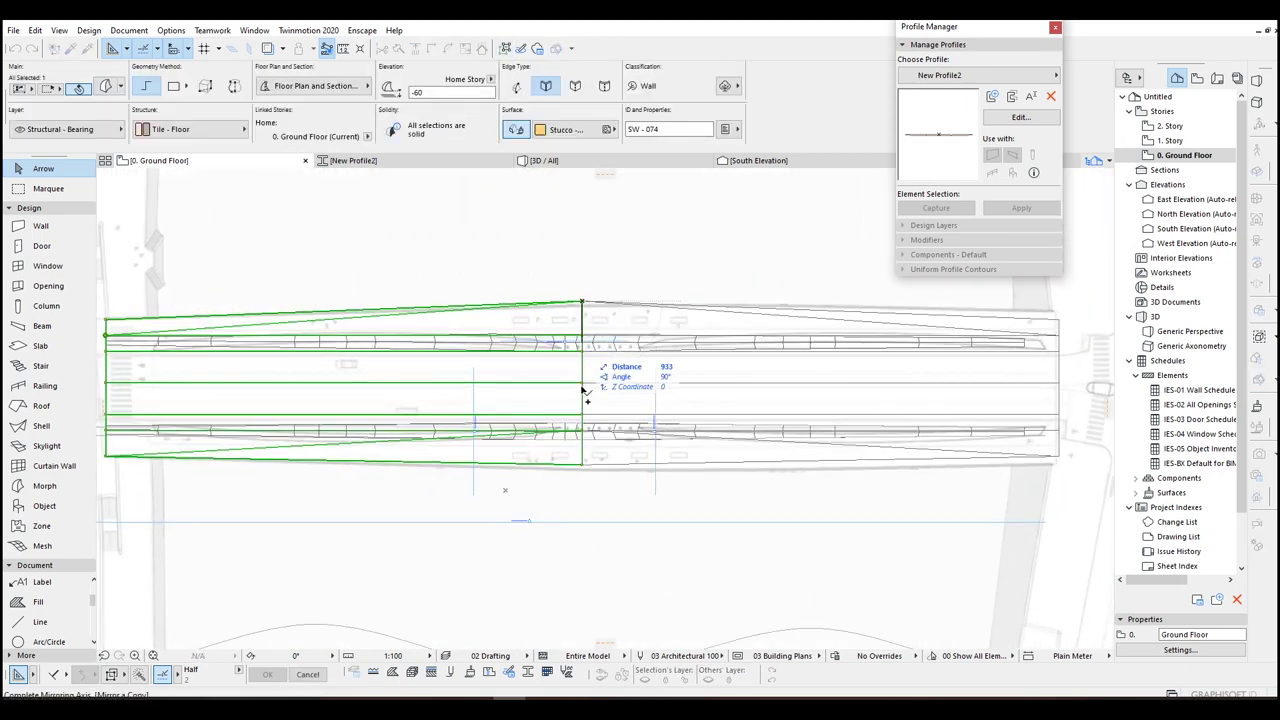
left_click(581, 489)
key("Escape")
Step: Examine the tapered deck together with the arches in the 3D view
middle_click_drag(582, 490, 560, 426)
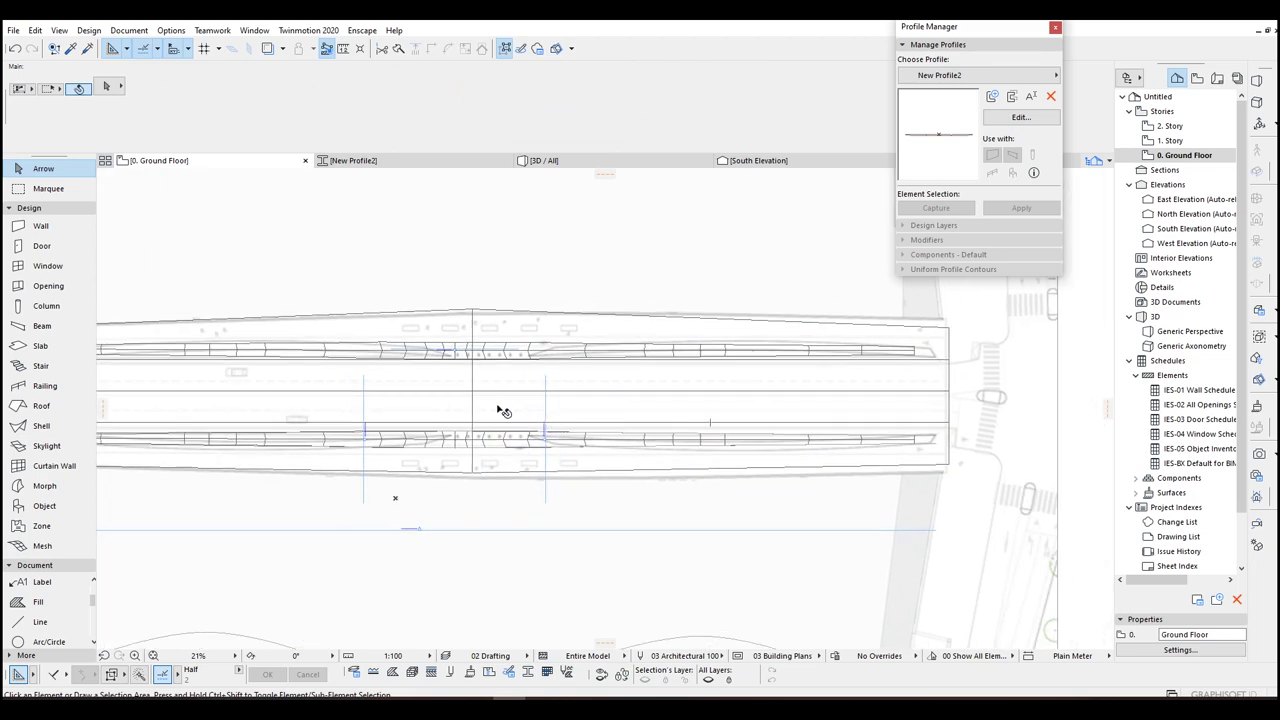
key("F3")
scroll(575, 378, "down", 4)
middle_click_drag(614, 369, 374, 389, "shift")
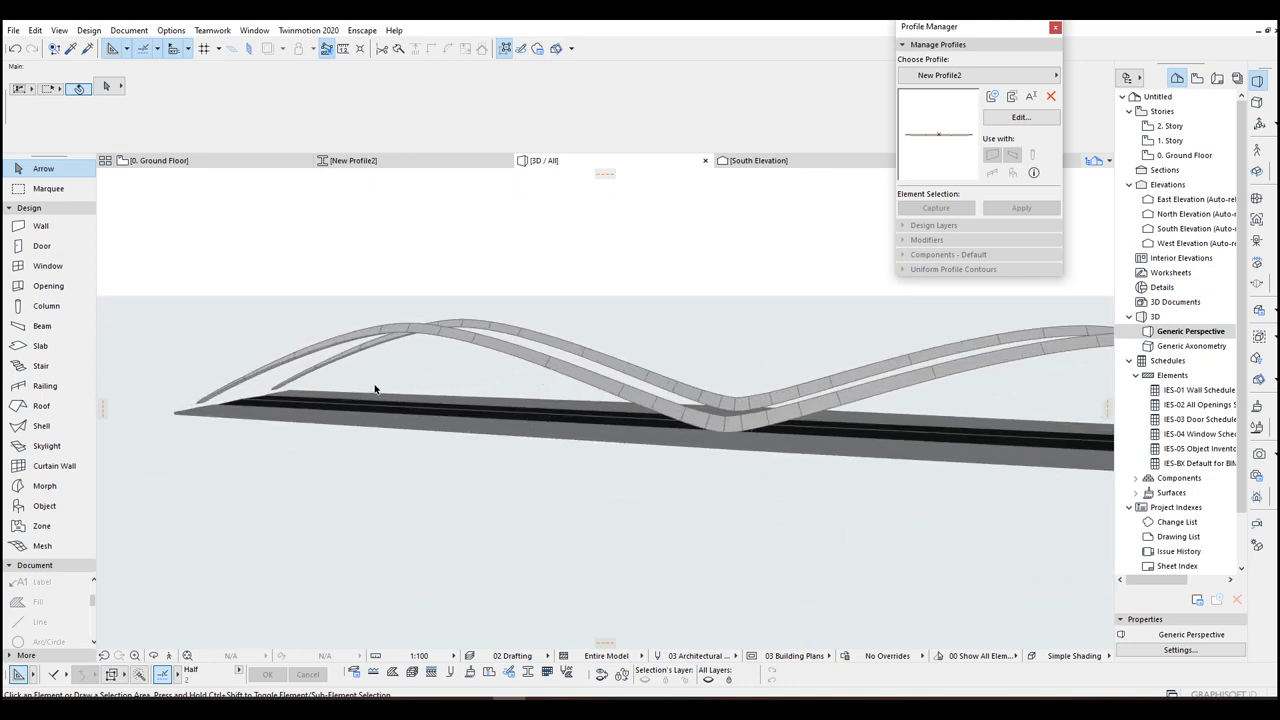
Step: Raise both deck halves vertically in the South Elevation to an elevation of 240, near the drawn deck level at abutment C0
left_click(789, 162)
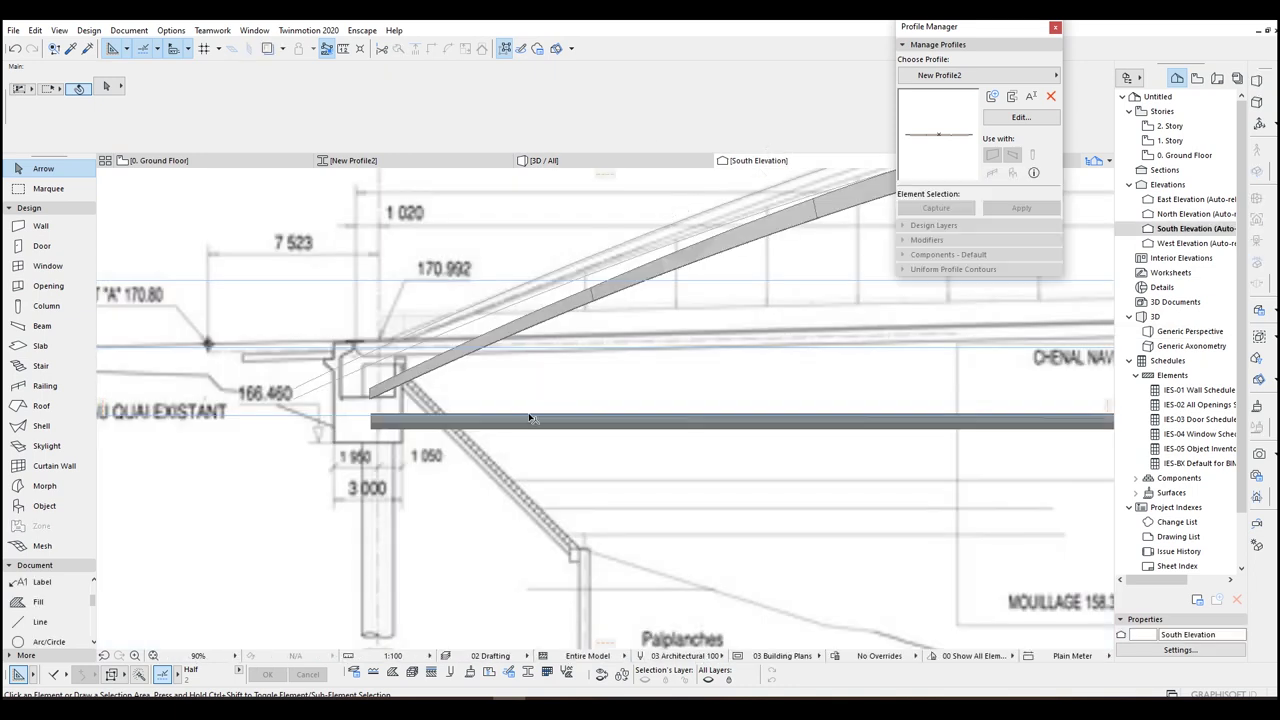
left_click(397, 428)
scroll(420, 410, "down", 6)
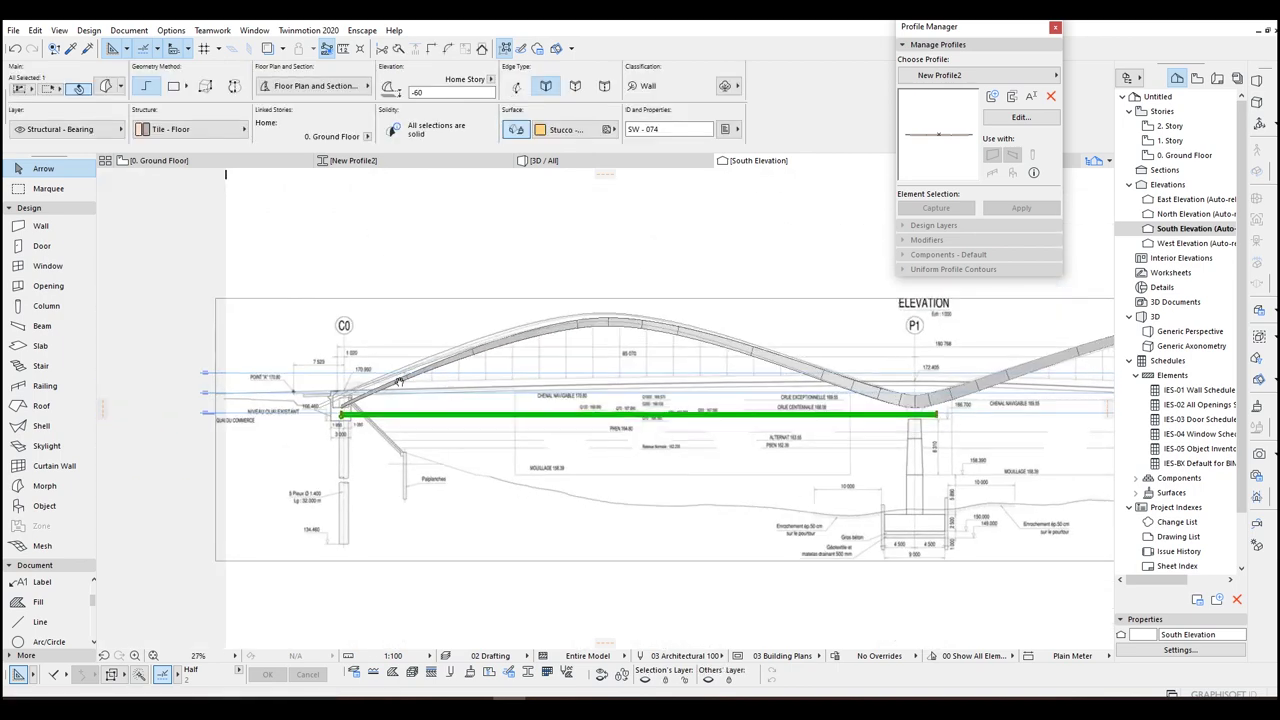
middle_click_drag(841, 412, 630, 402)
scroll(630, 402, "up", 1)
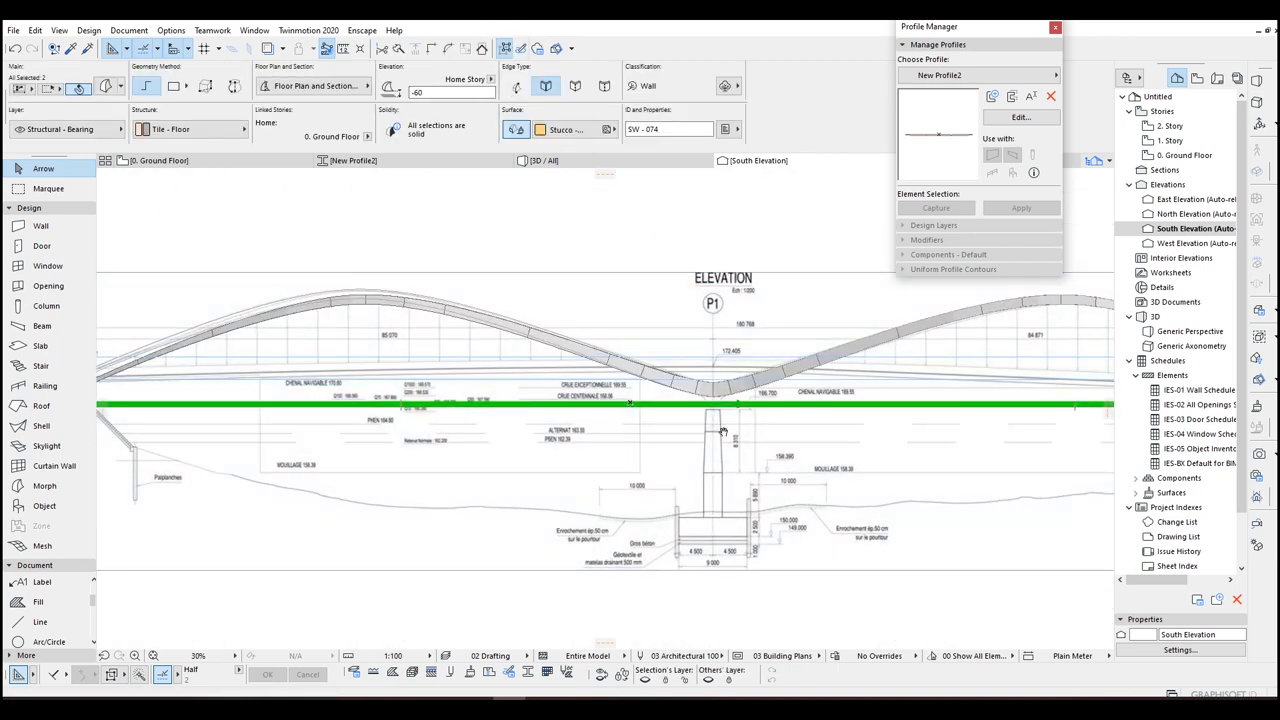
middle_click_drag(755, 428, 630, 437)
scroll(617, 425, "up", 10)
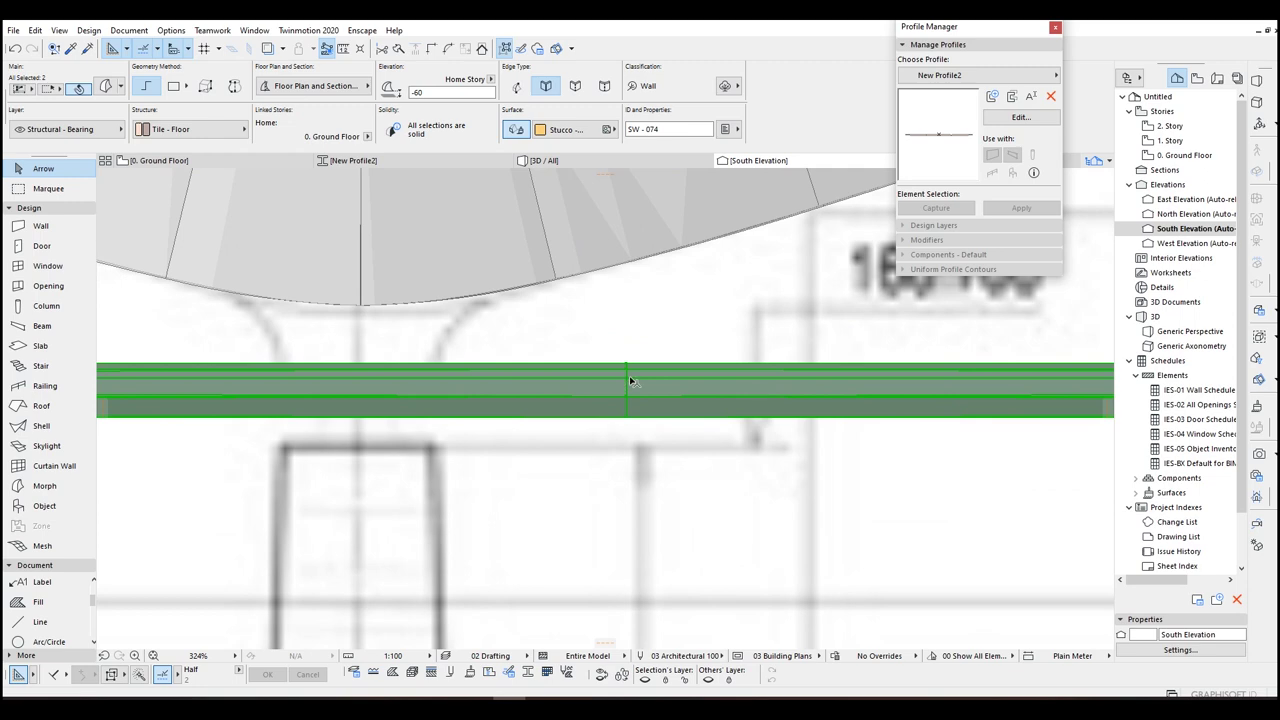
scroll(600, 395, "down", 10)
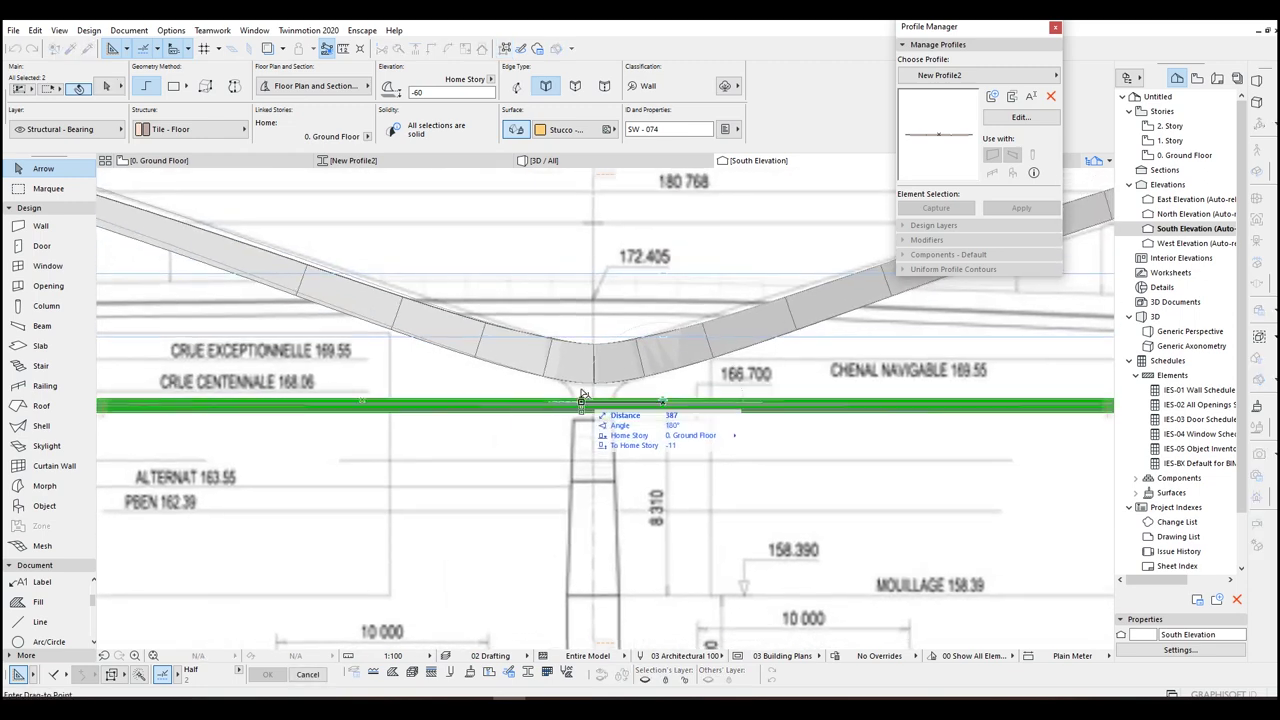
scroll(372, 421, "up", 4)
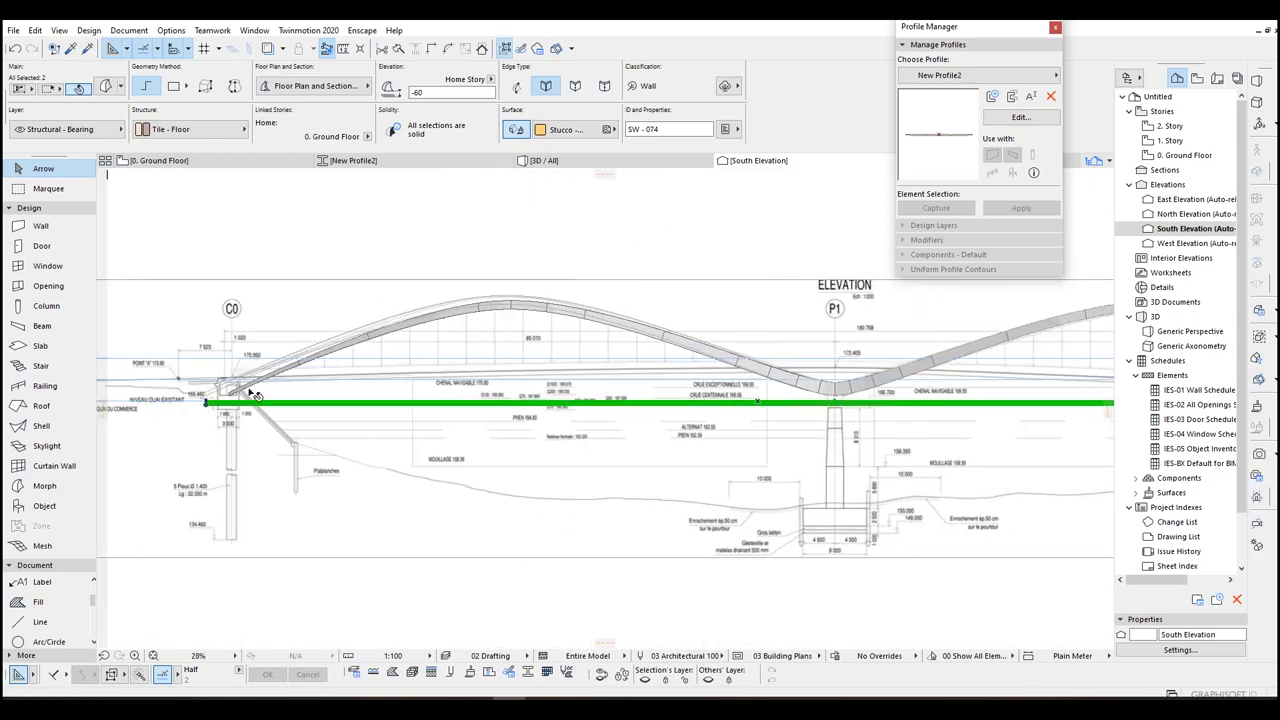
left_click(378, 416)
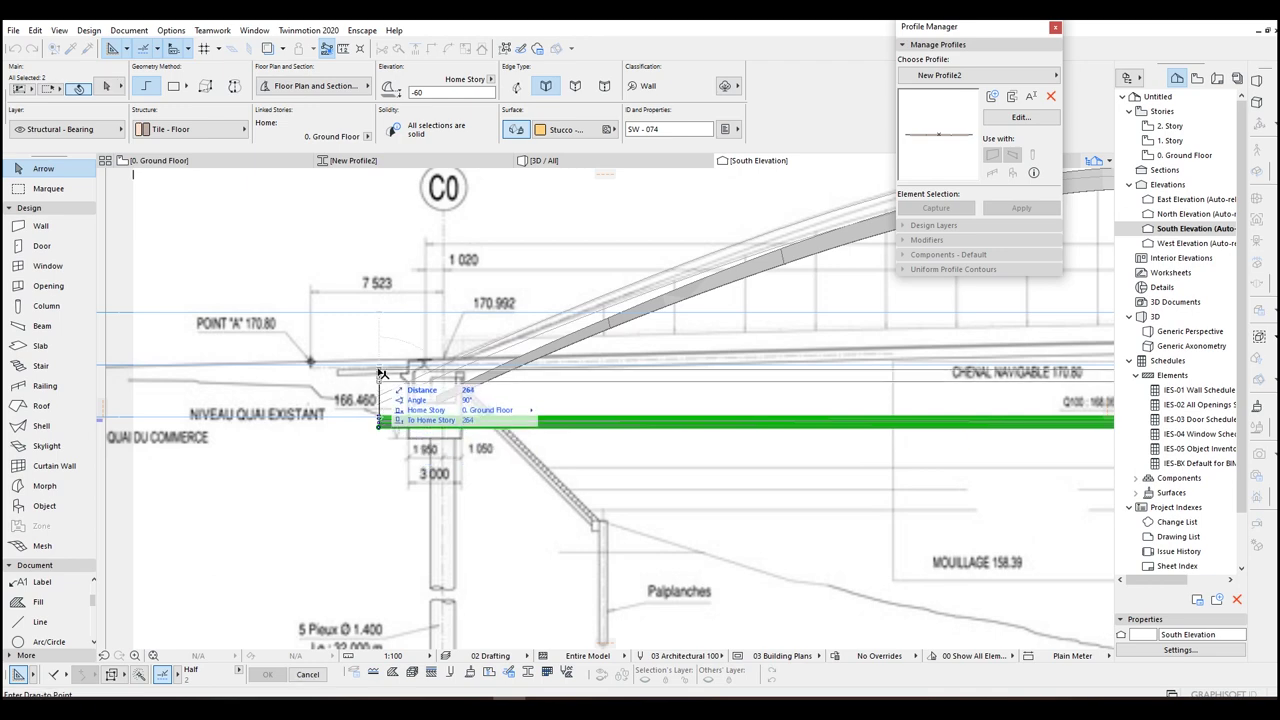
left_click(403, 373)
scroll(780, 395, "down", 2)
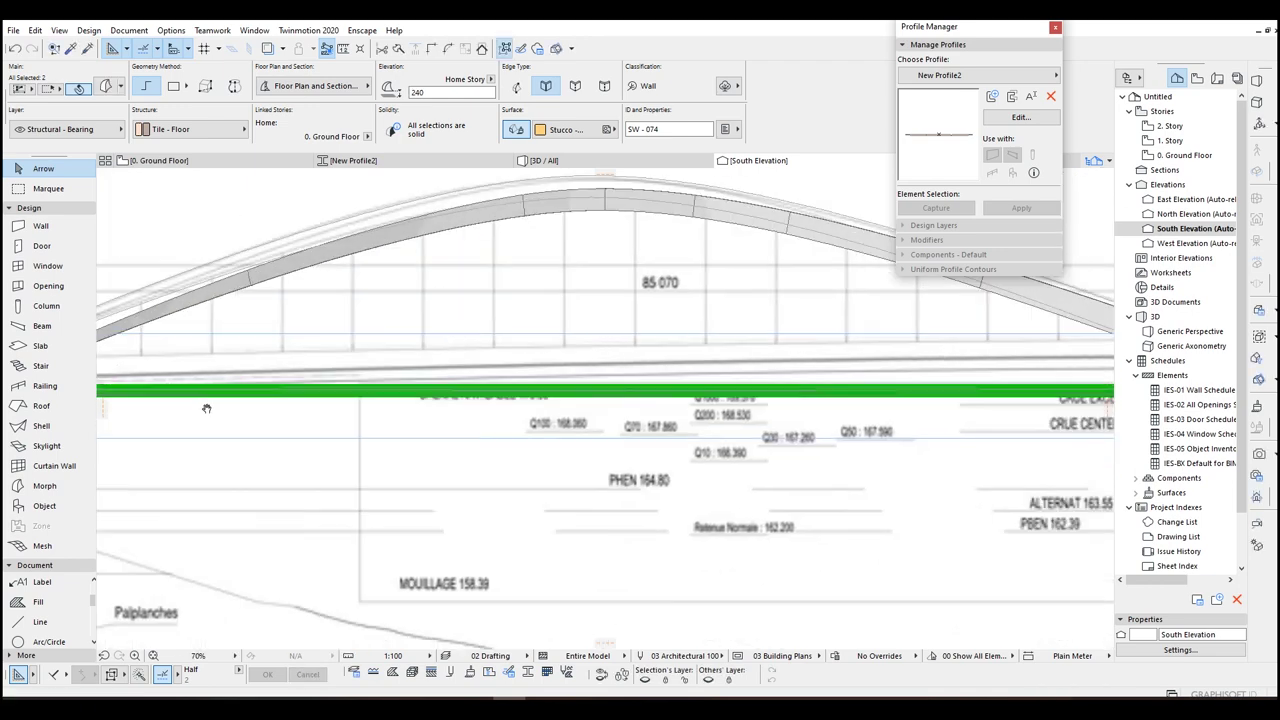
Step: Draw a three-node spline along the roadway in the elevation, from Quai Joseph Gillet over pier P1 to Quai du Commerce
scroll(555, 400, "down", 3)
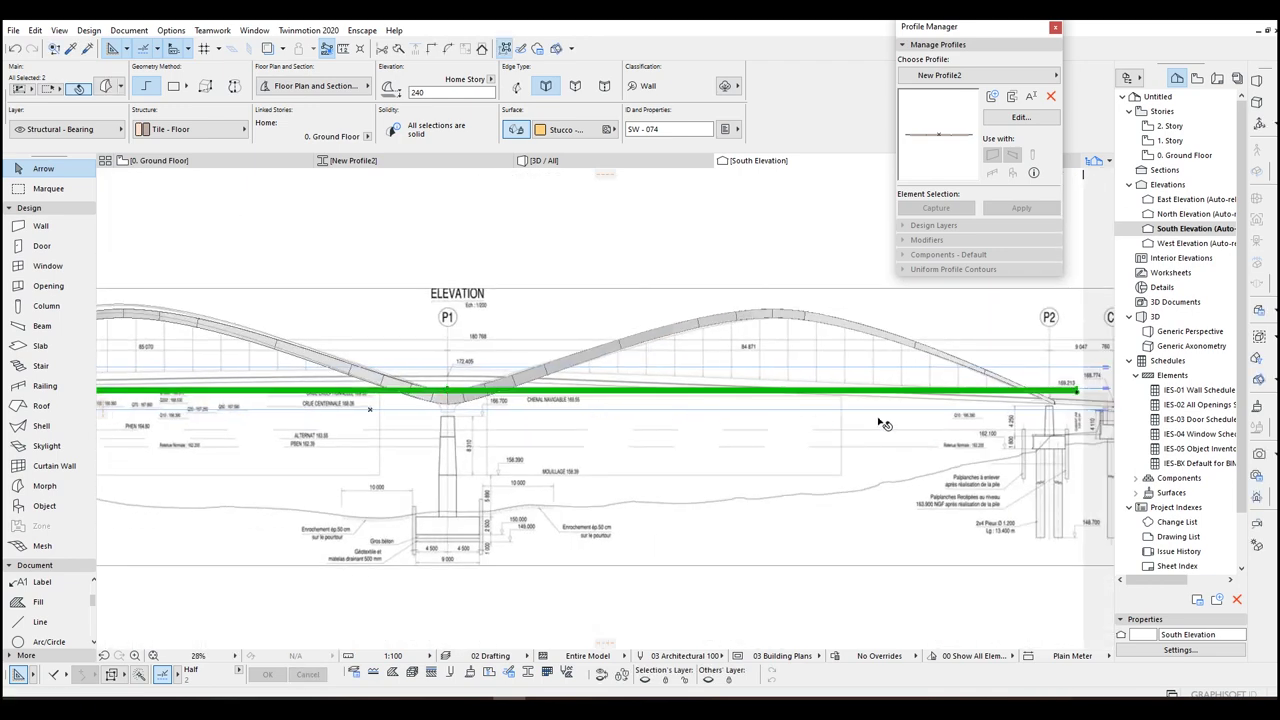
middle_click_drag(951, 432, 751, 431)
scroll(890, 403, "up", 4)
middle_click_drag(880, 402, 638, 391)
key("Escape")
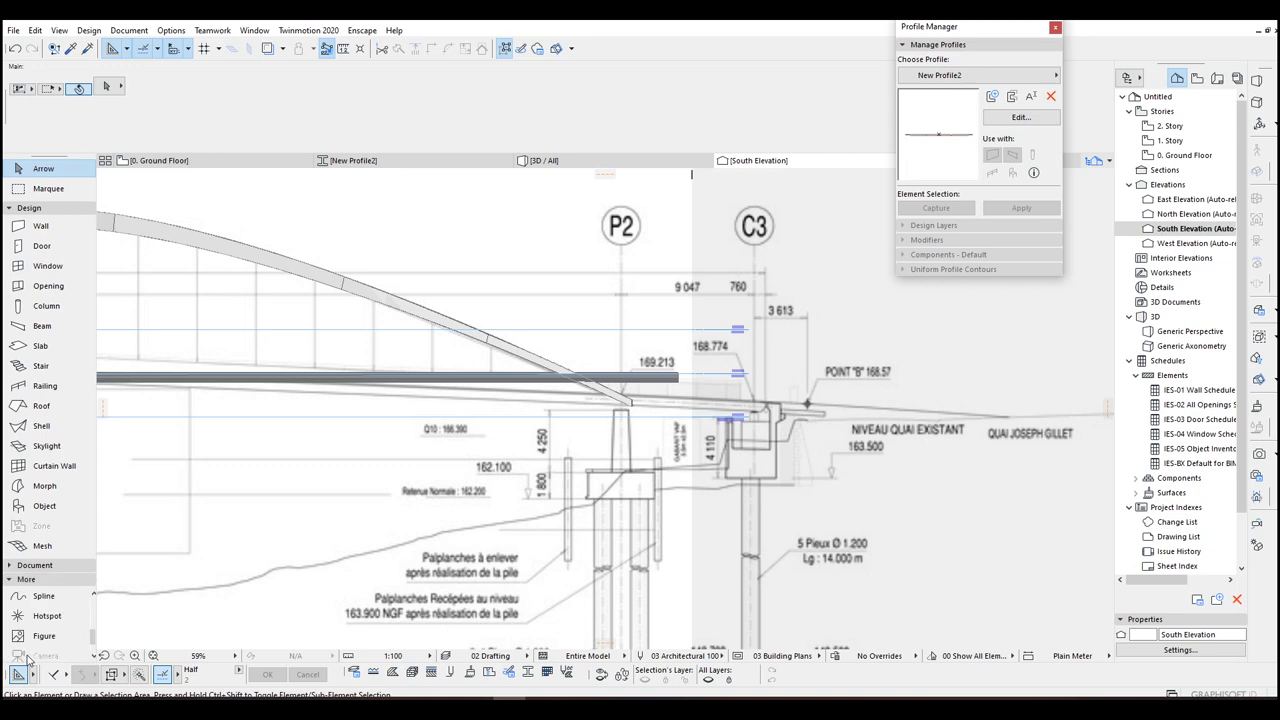
left_click(44, 596)
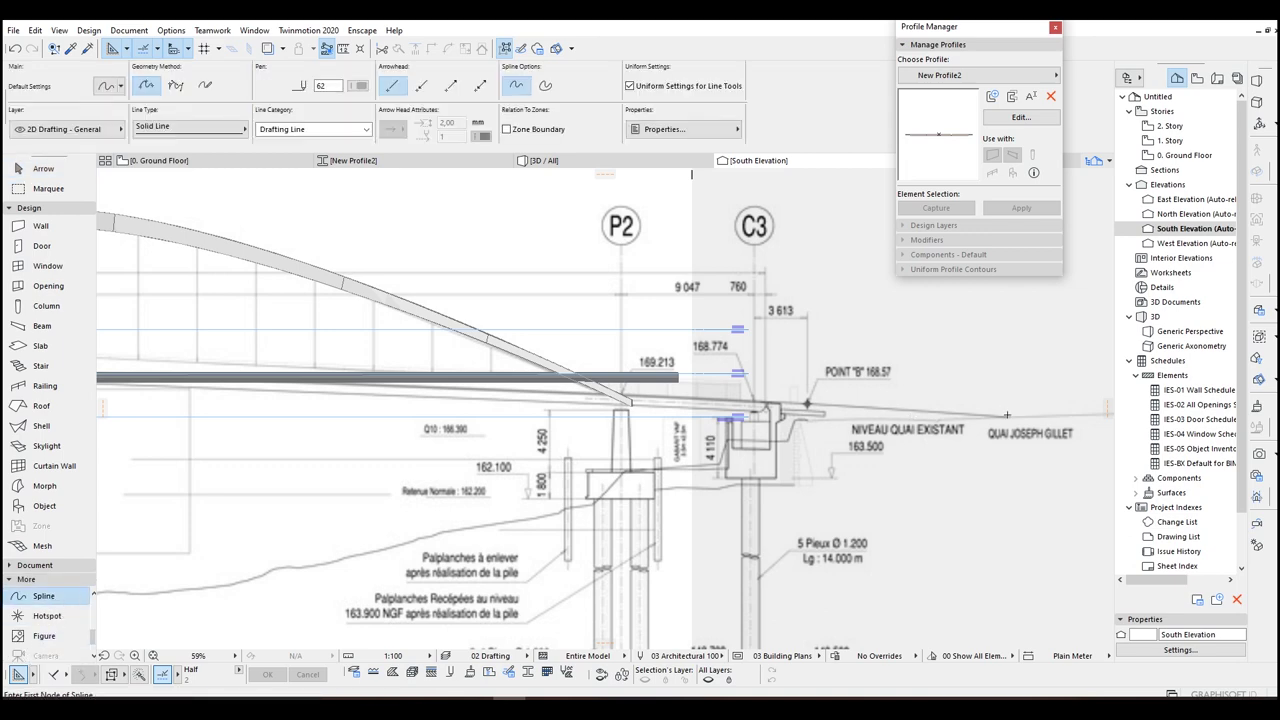
middle_click_drag(358, 360, 874, 382)
middle_click_drag(290, 474, 750, 466)
scroll(560, 425, "down", 2)
scroll(415, 380, "up", 1)
scroll(347, 385, "left", 10)
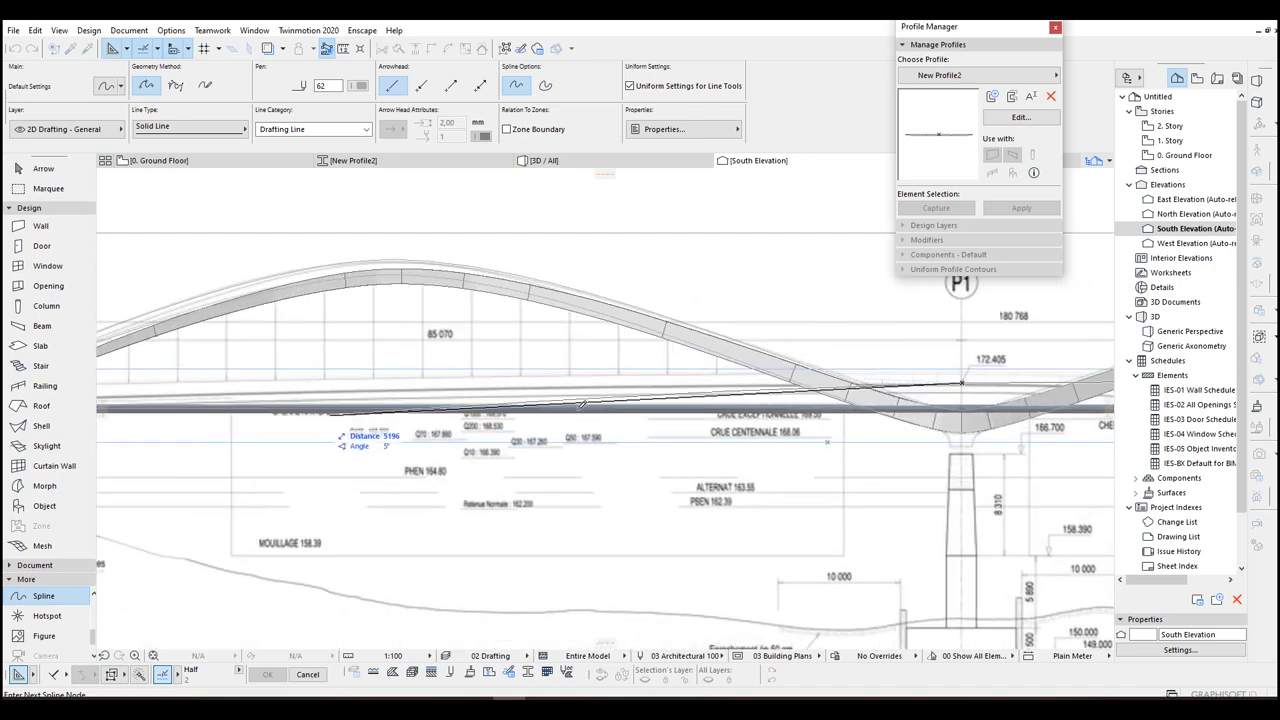
scroll(459, 434, "up", 3)
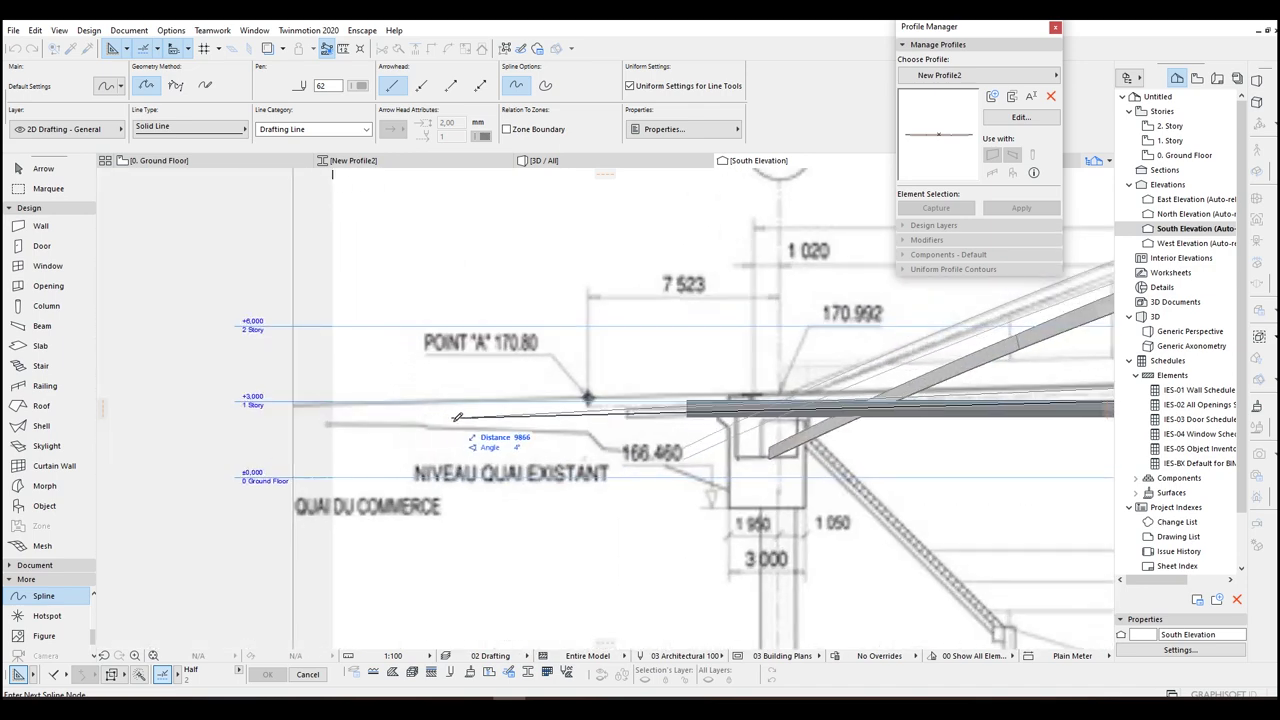
double_click(303, 402)
Step: Lower the tangent handle of the spline's P1 node so the curve fits the drawn roadway between C0 and P1
scroll(306, 403, "down", 5)
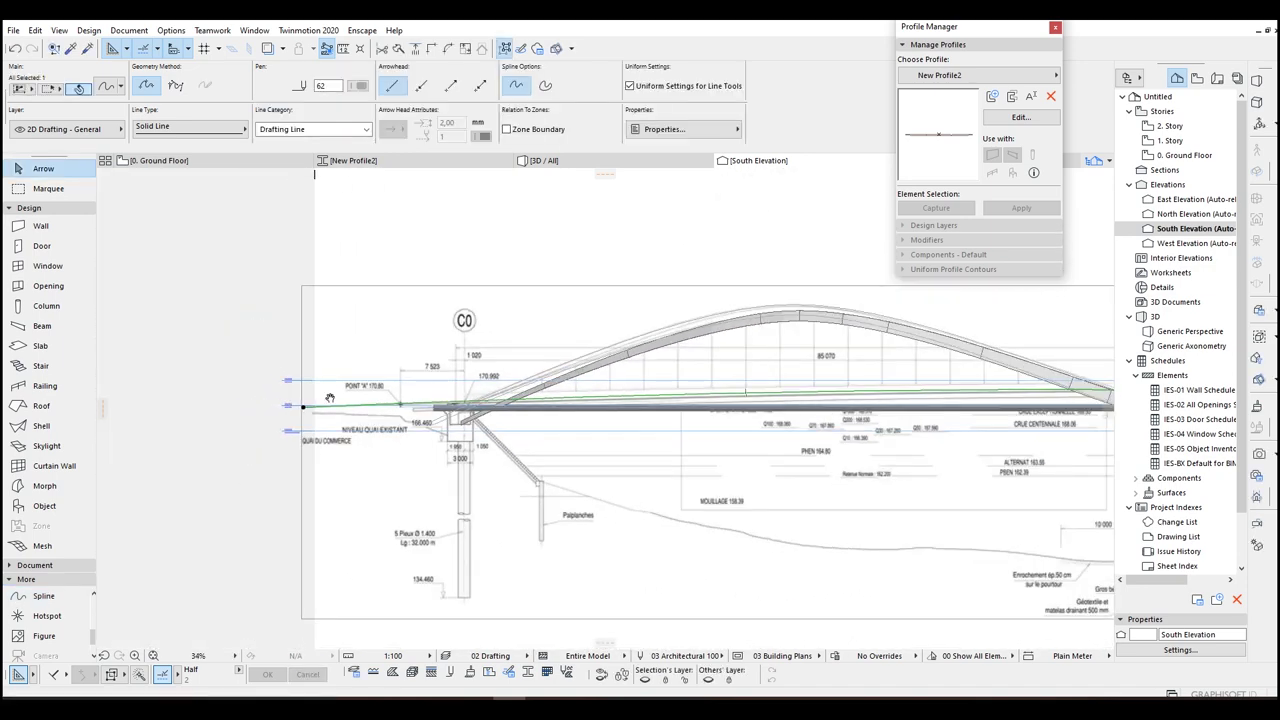
middle_click_drag(905, 418, 374, 412)
scroll(627, 372, "up", 1)
scroll(624, 372, "up", 3)
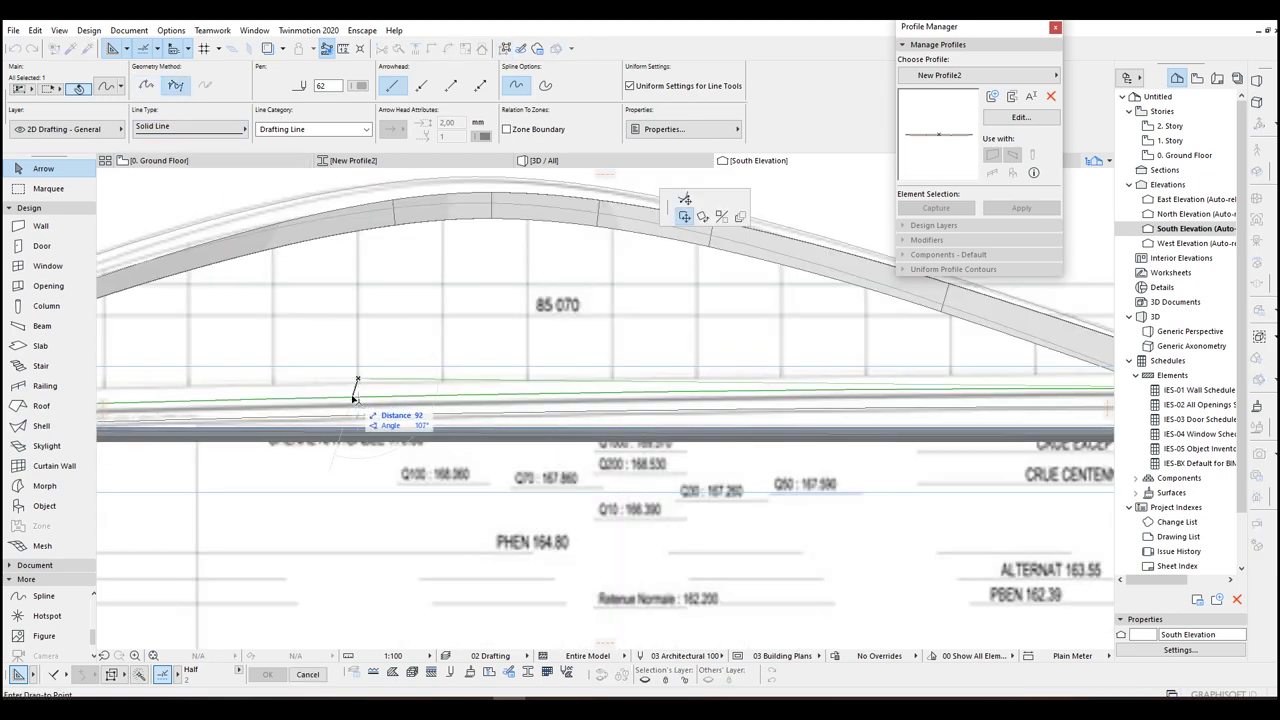
left_click(353, 399)
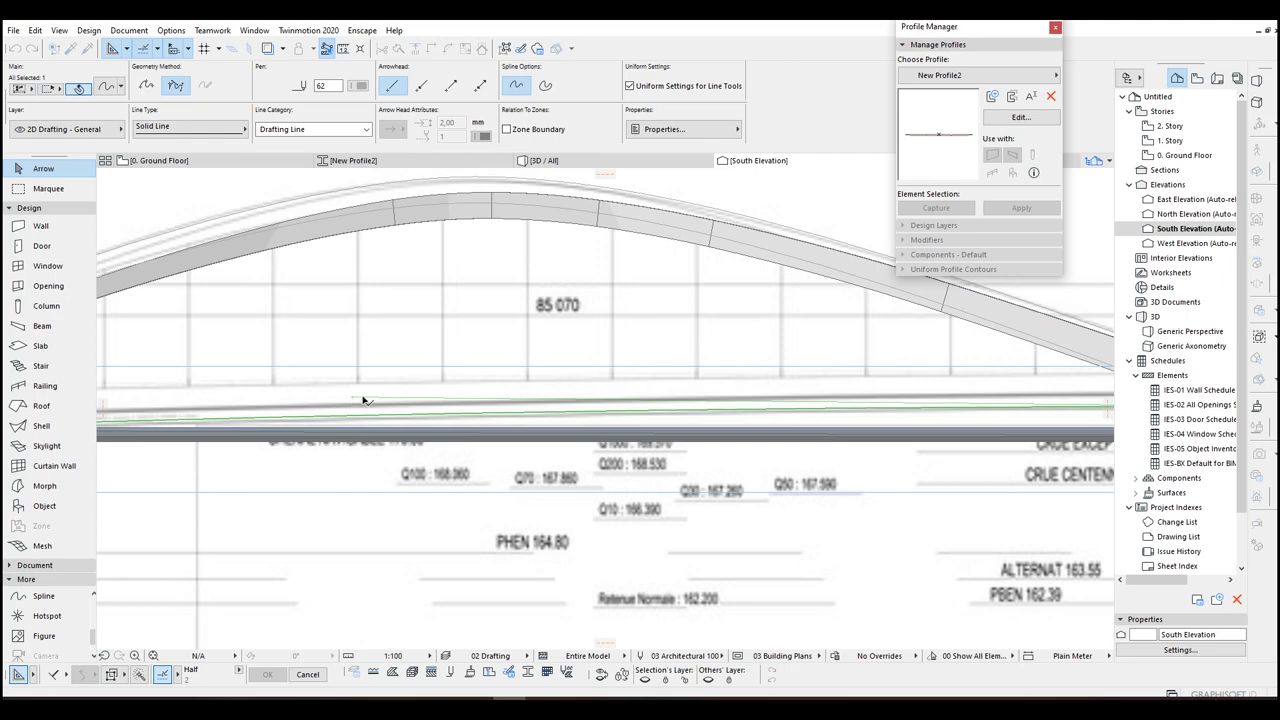
Step: Move the spline's end node up onto the drawn road line at Quai Joseph Gillet
scroll(866, 425, "down", 4)
middle_click_drag(940, 431, 316, 391)
scroll(826, 416, "right", 2)
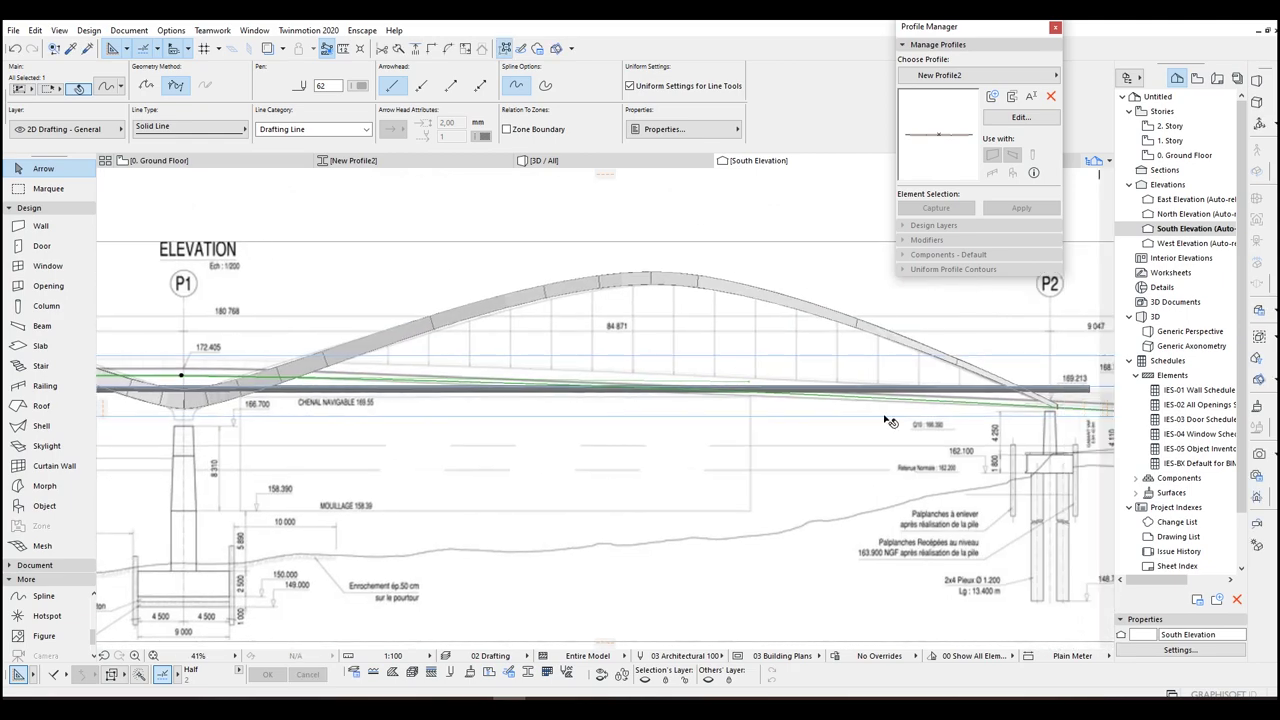
scroll(1020, 432, "right", 2)
scroll(935, 430, "up", 3)
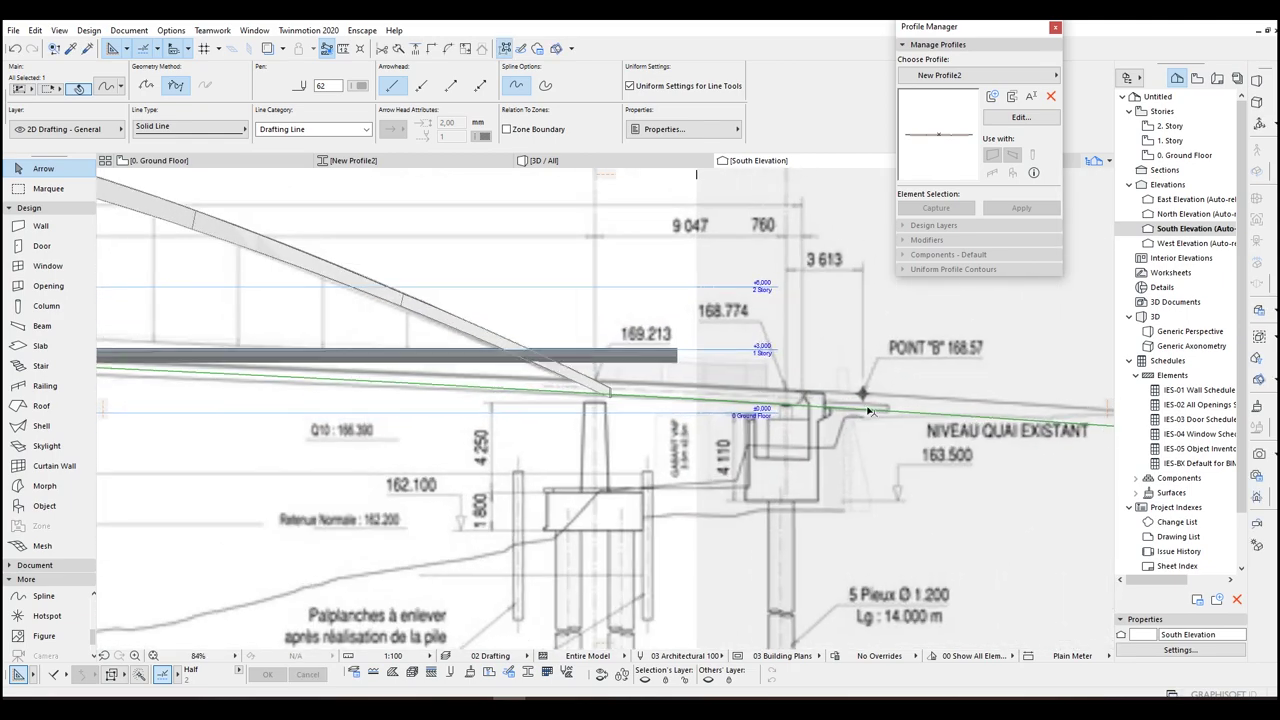
scroll(935, 430, "right", 2)
scroll(787, 414, "down", 1)
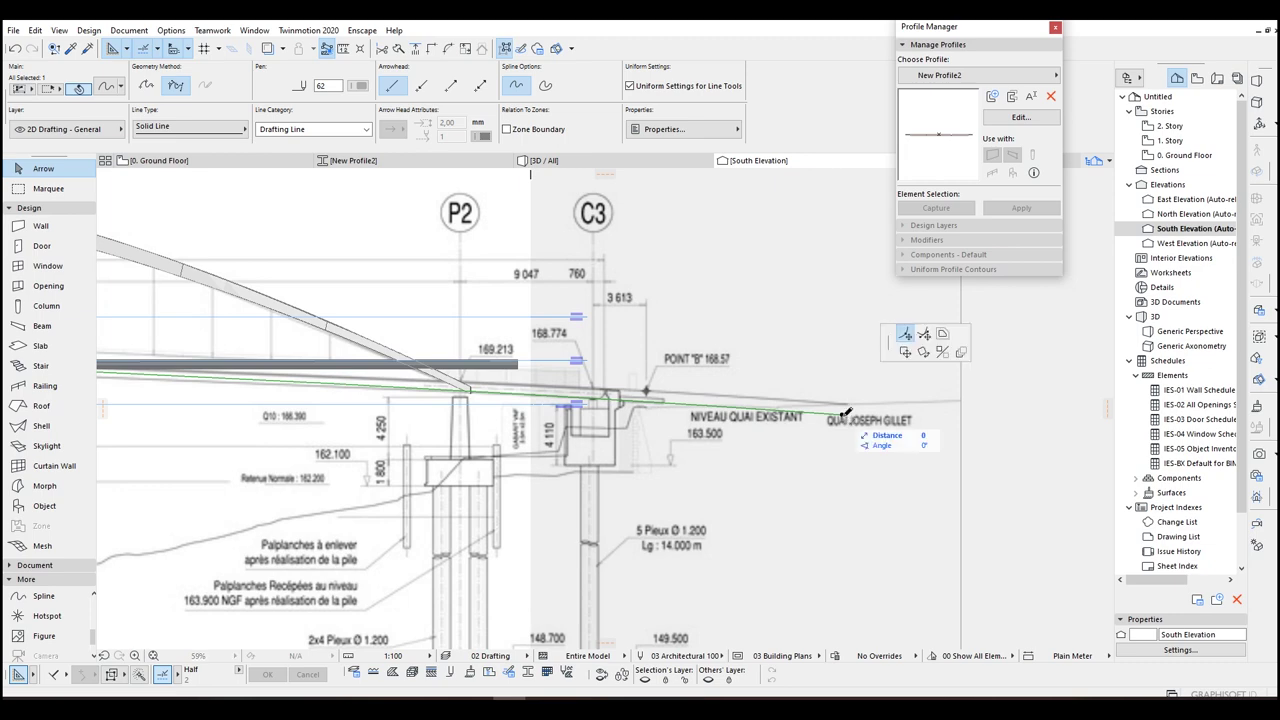
left_click(842, 404)
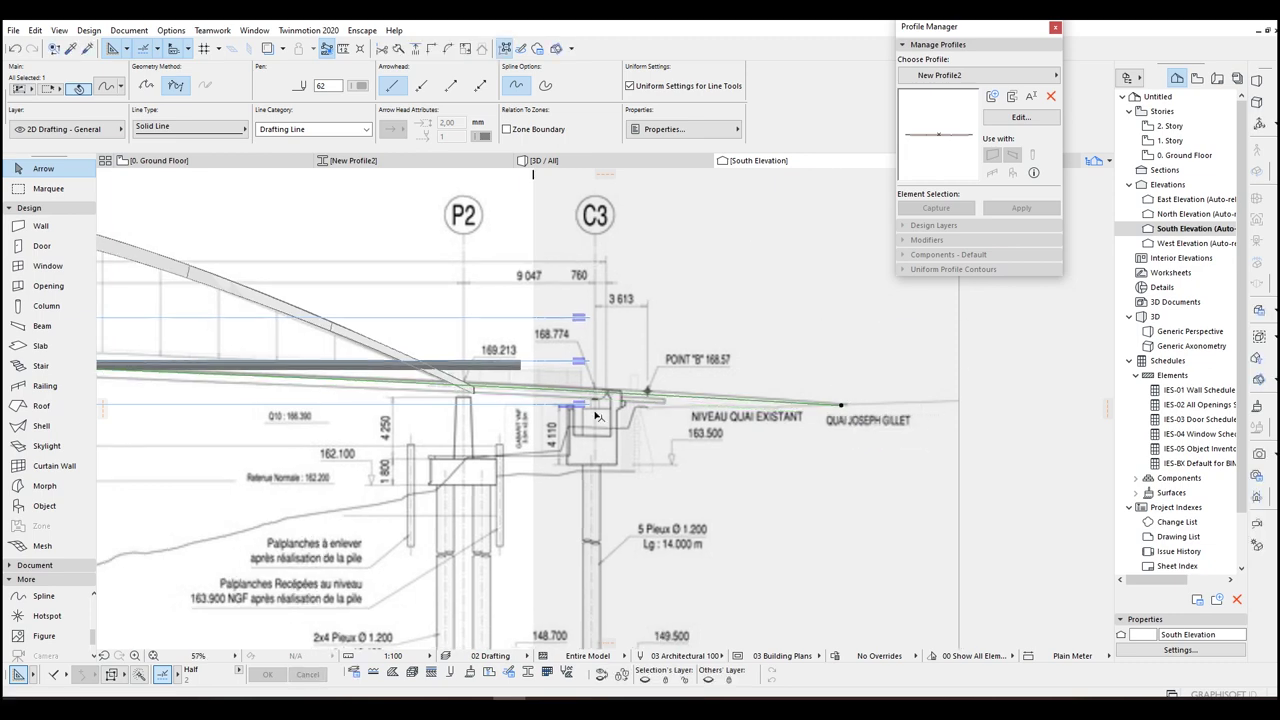
Step: Examine the spline's fit to the drawn roadway along the whole bridge, then deselect it
scroll(594, 411, "down", 2)
middle_click_drag(594, 411, 808, 411)
scroll(808, 411, "down", 2)
middle_click_drag(230, 395, 954, 430)
scroll(451, 428, "up", 5)
scroll(450, 428, "down", 4)
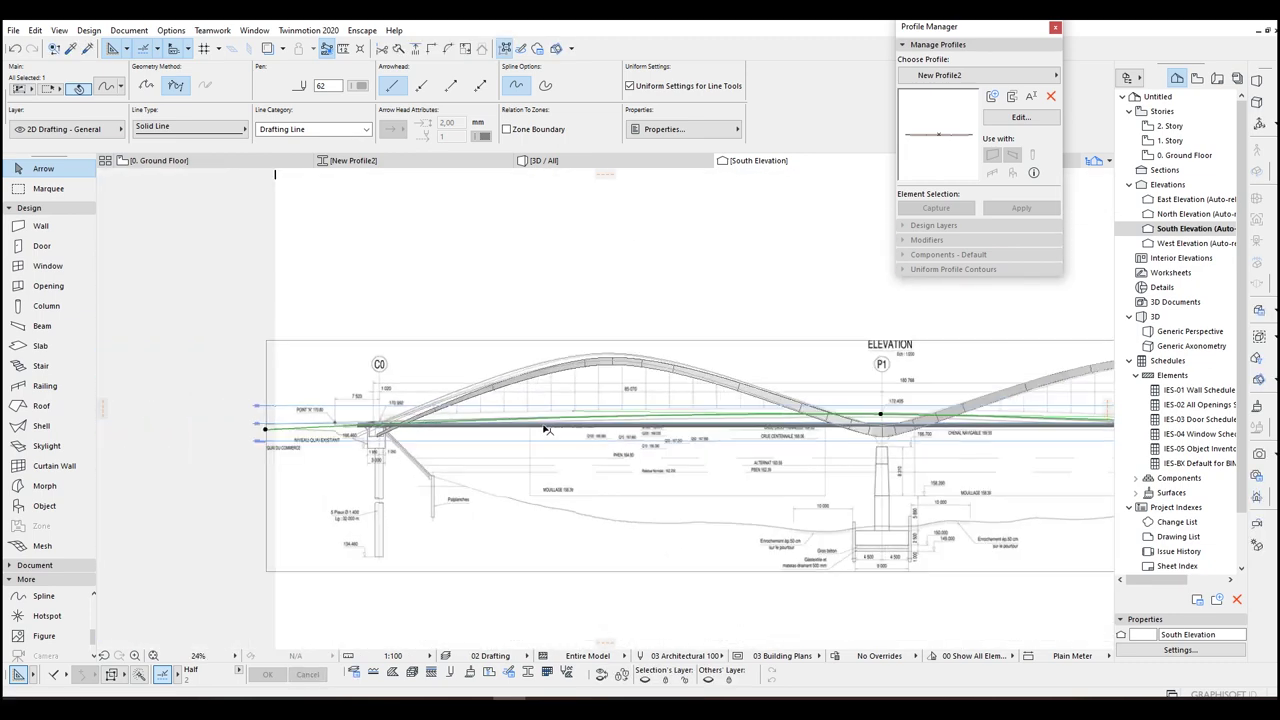
middle_click_drag(917, 464, 476, 438)
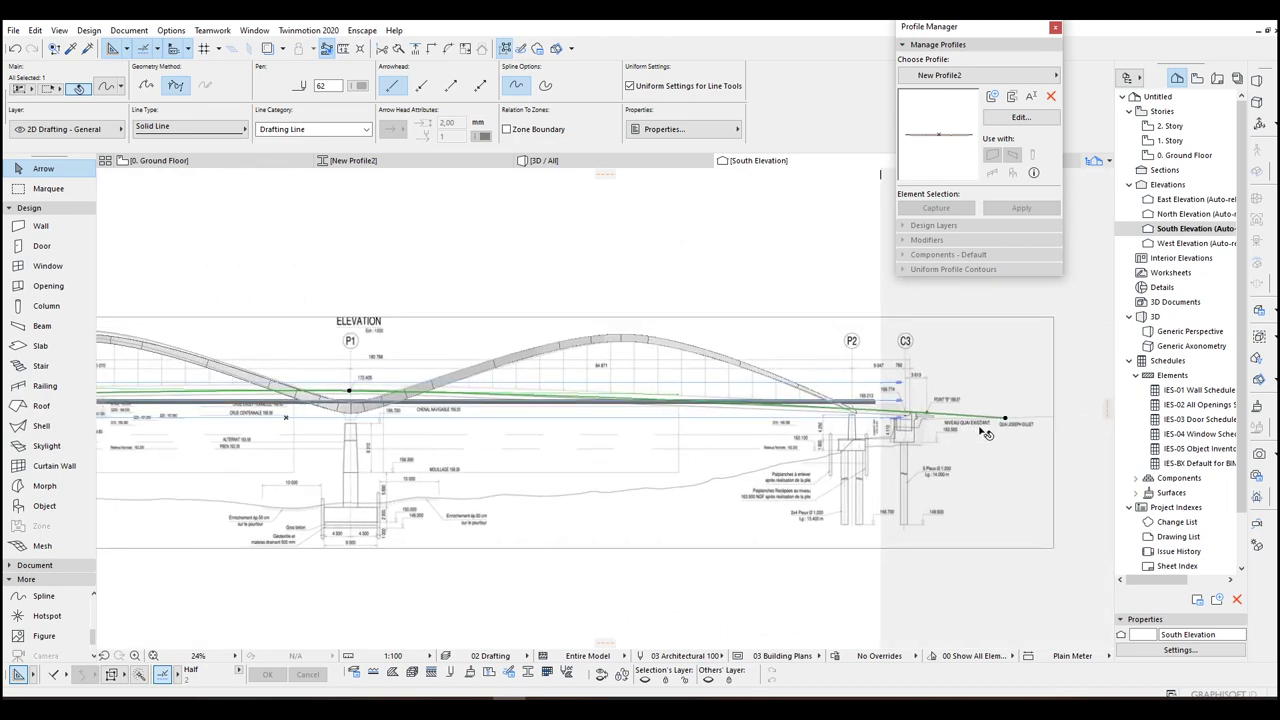
scroll(986, 432, "up", 2)
key("Escape")
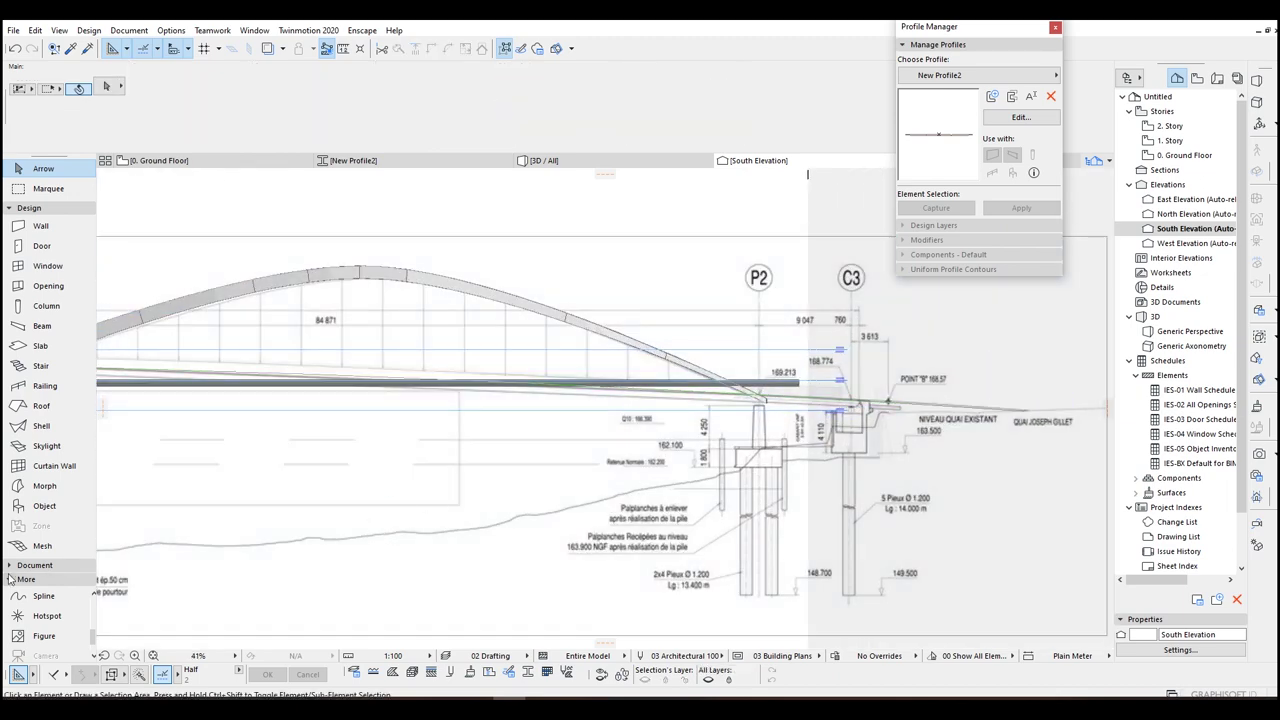
Step: Trace the roadway spline with the Morph tool to create a matching morph path
scroll(55, 627, "down", 3)
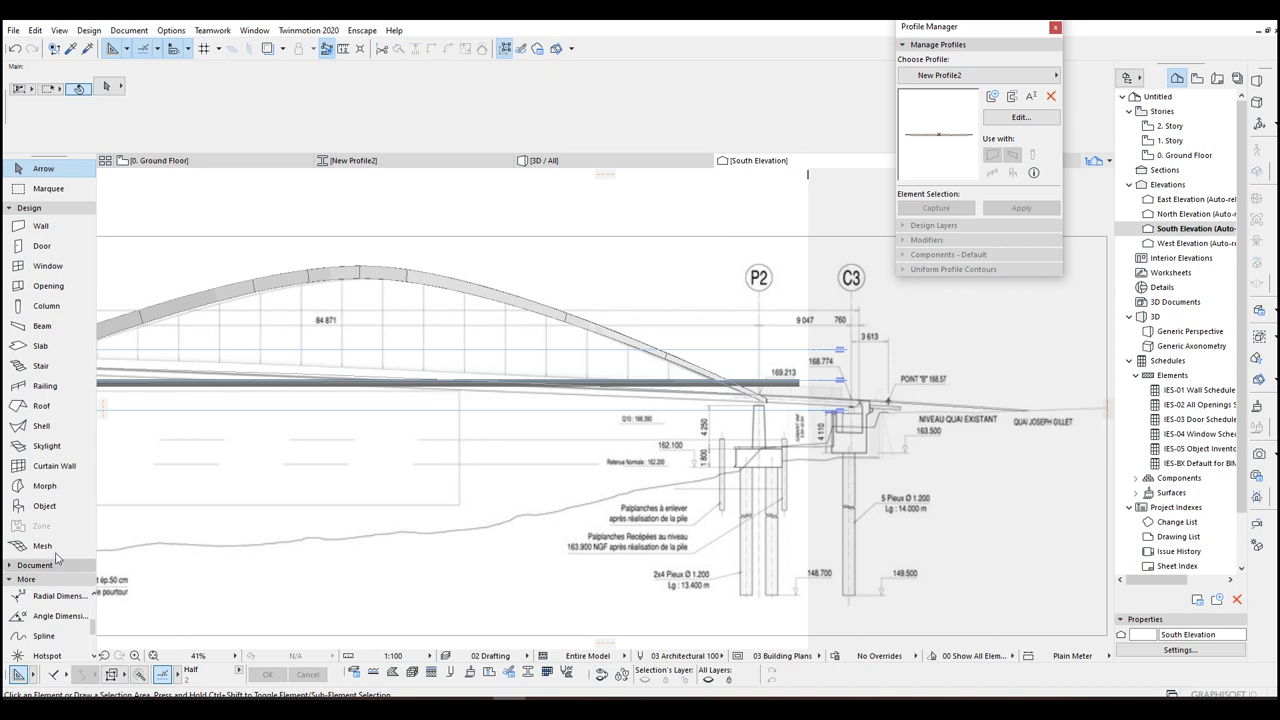
left_click(45, 486)
left_click(866, 404, "shift")
scroll(850, 415, "down", 3)
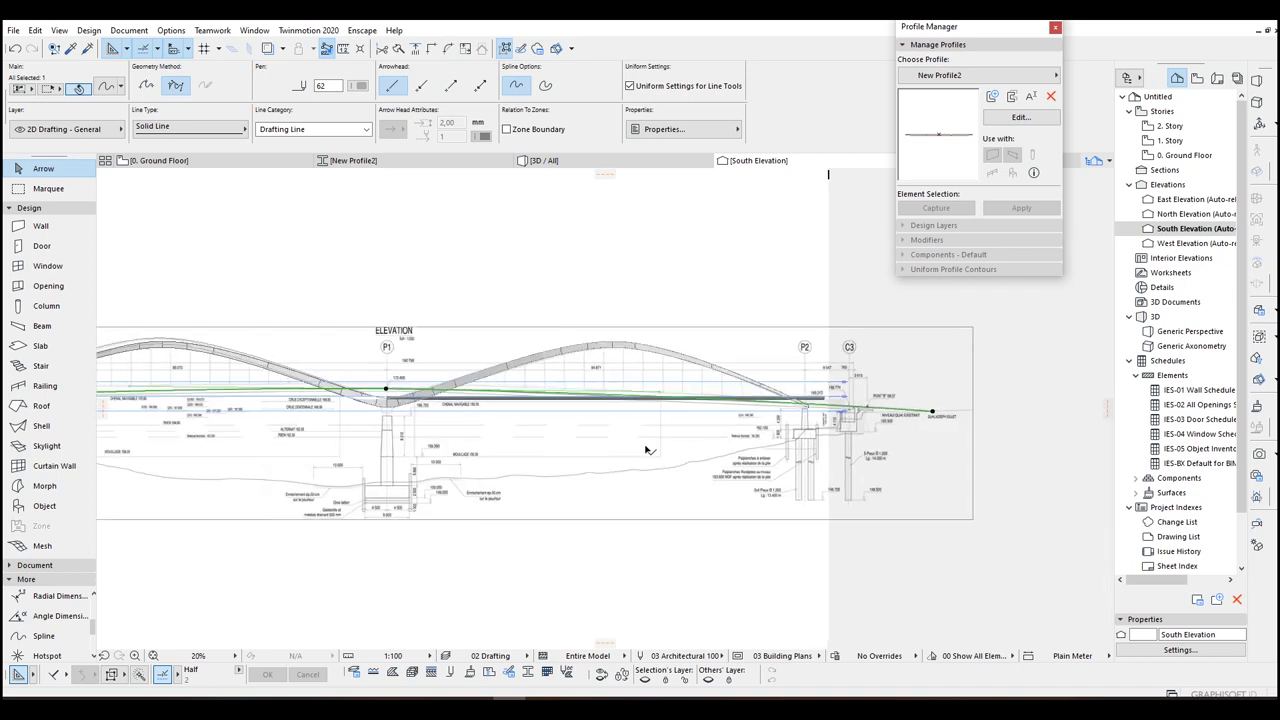
Step: Move the roadway morph path onto the deck's longitudinal centreline in the Ground Floor plan
key("F2")
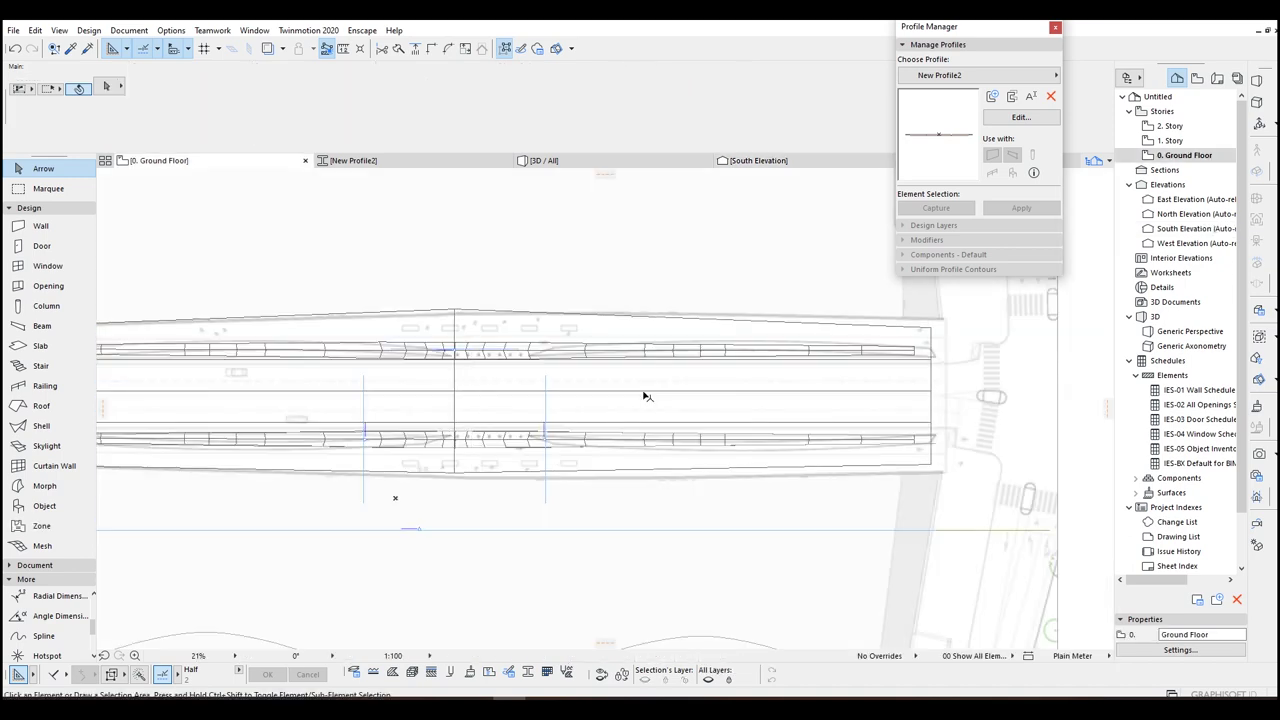
scroll(645, 398, "down", 4)
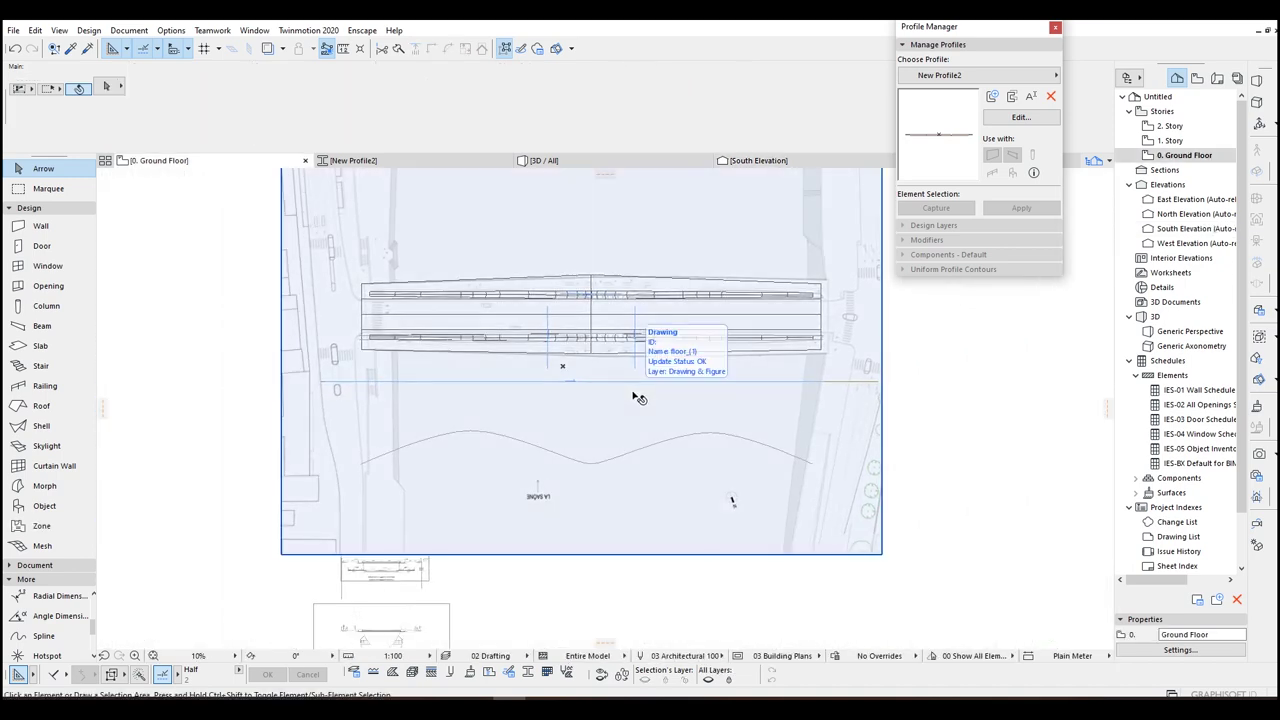
scroll(424, 398, "up", 4)
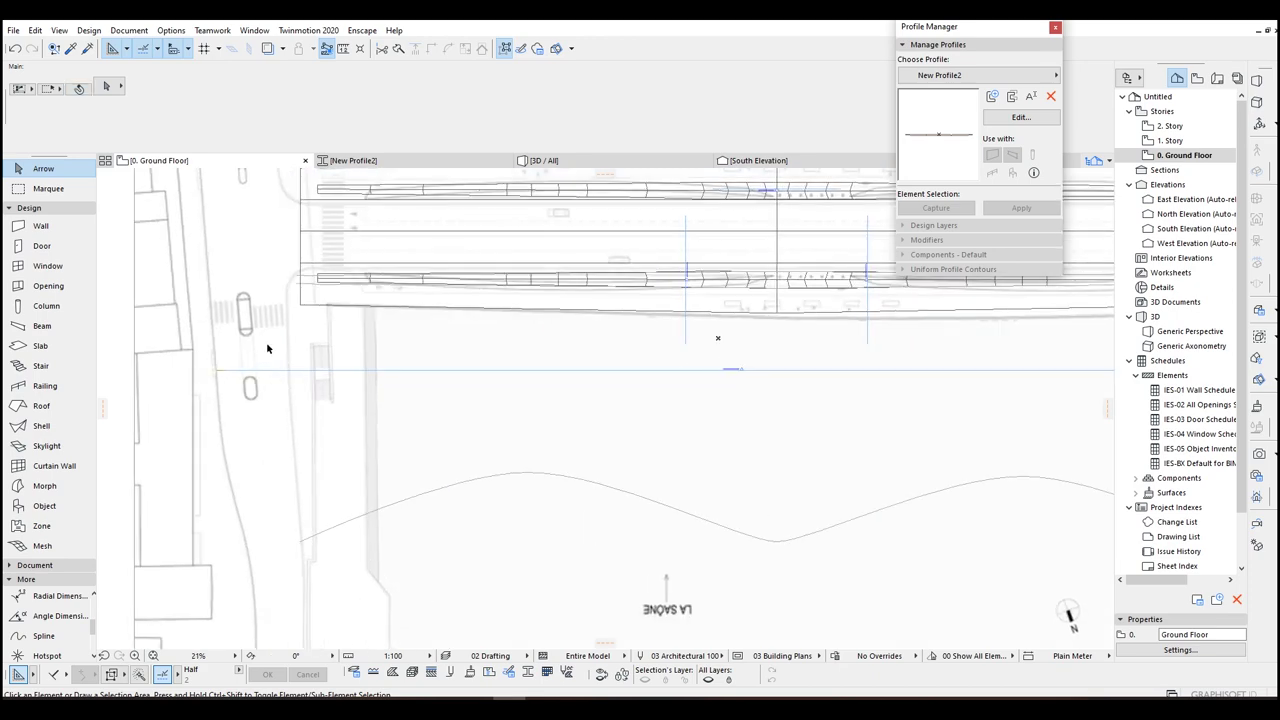
scroll(954, 394, "down", 3)
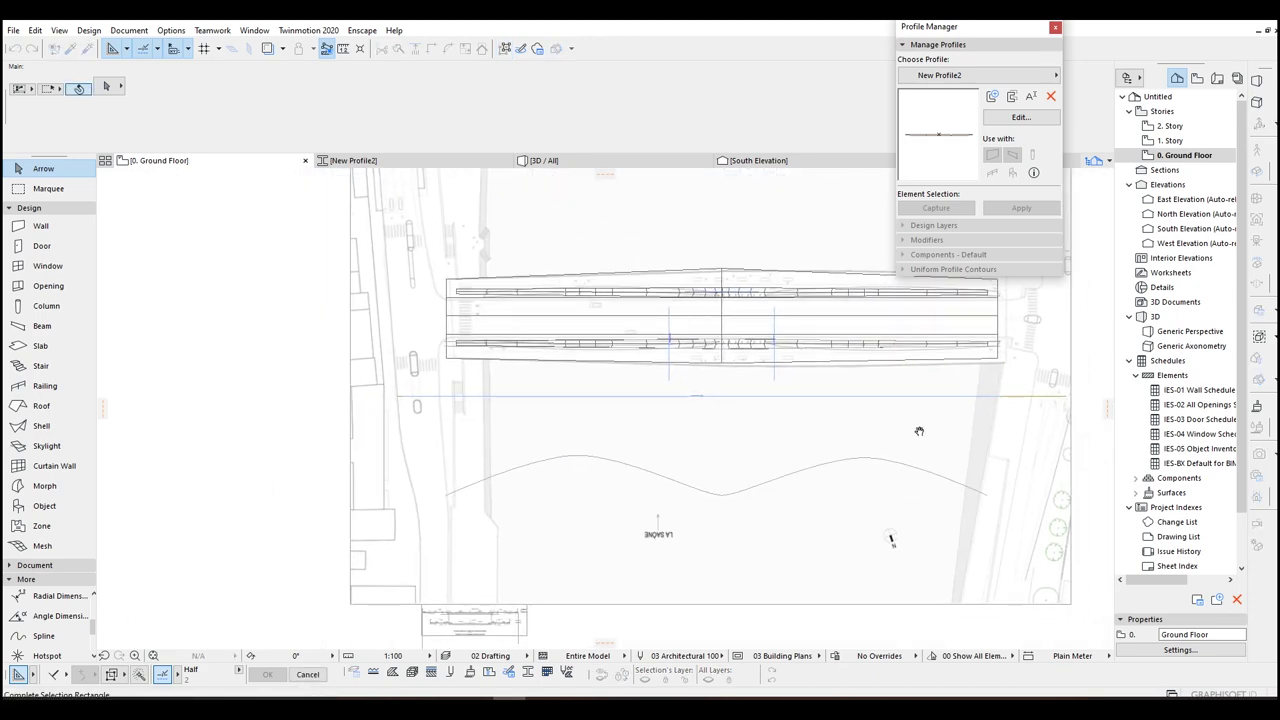
key("Escape")
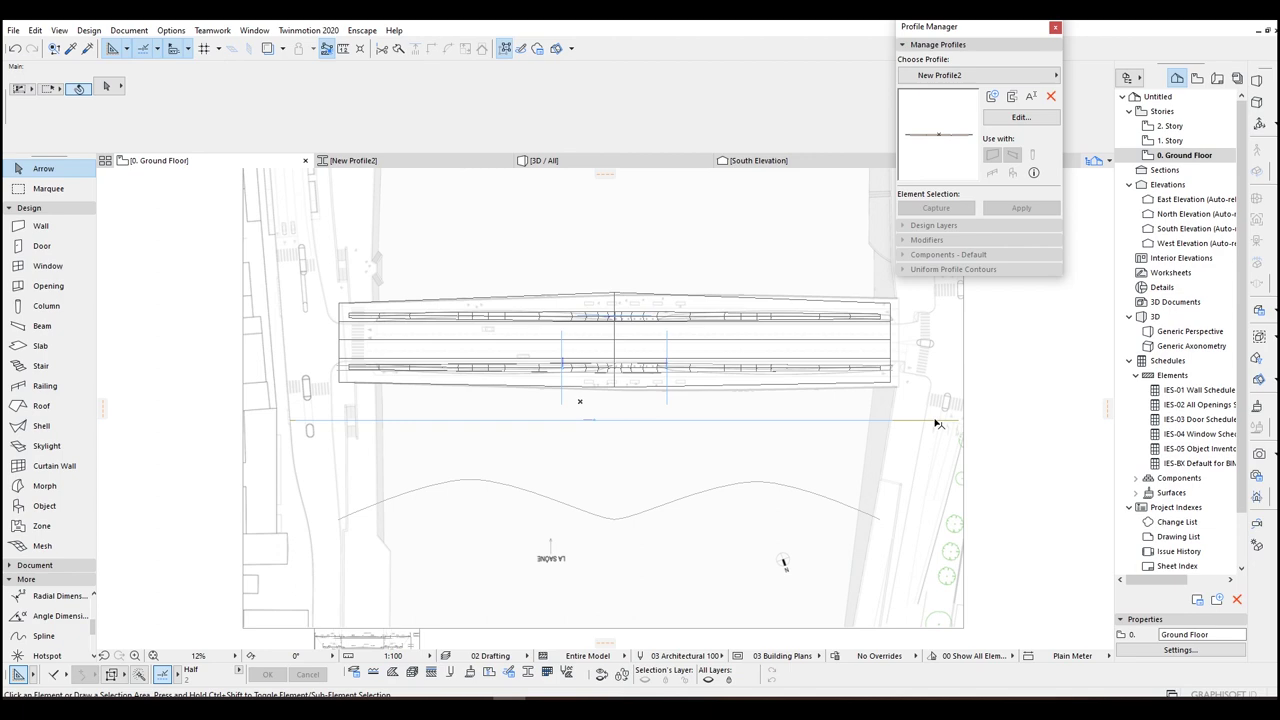
left_click(935, 421)
scroll(936, 423, "up", 3)
scroll(750, 448, "down", 1)
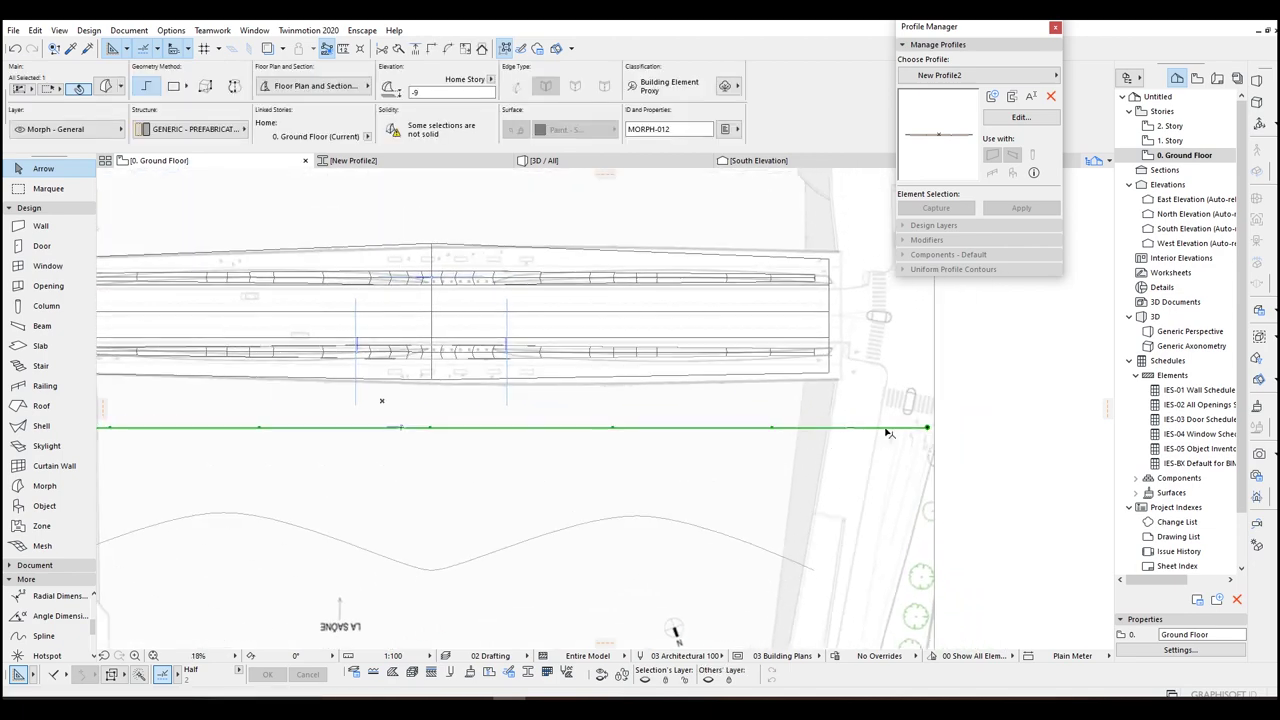
left_click(885, 427)
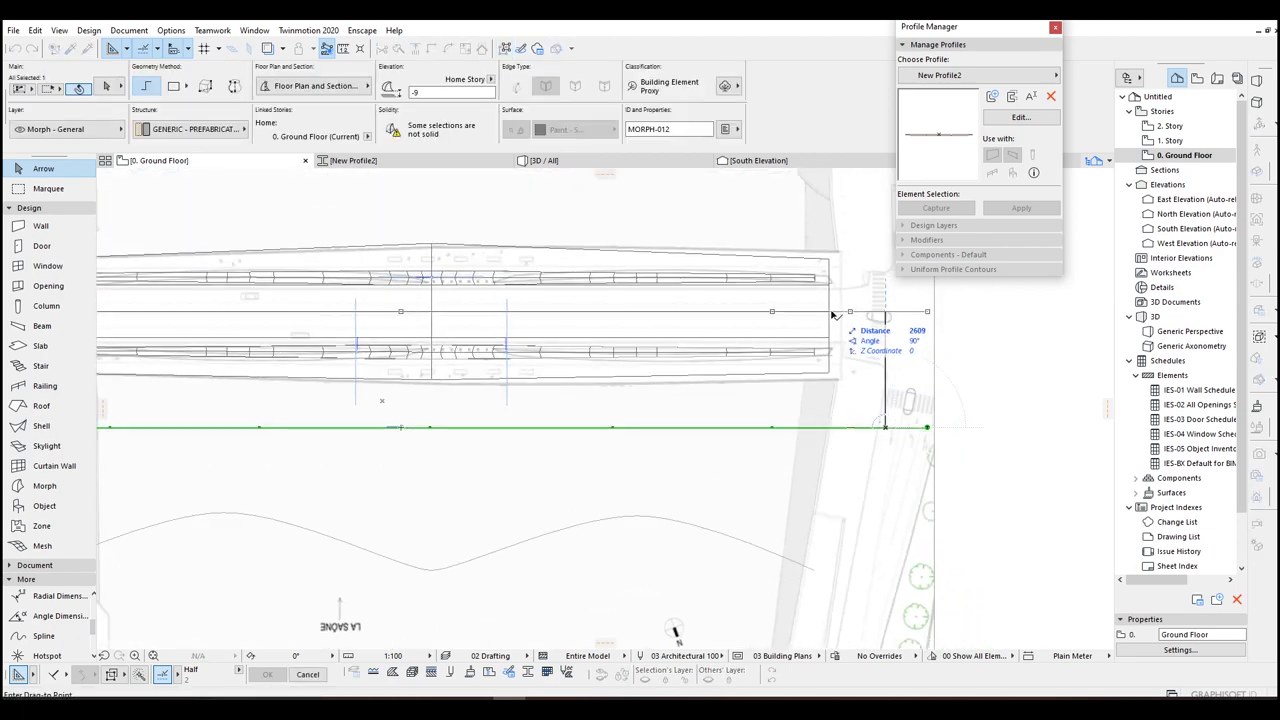
left_click(832, 315)
middle_click_drag(834, 315, 849, 406)
left_click(960, 406)
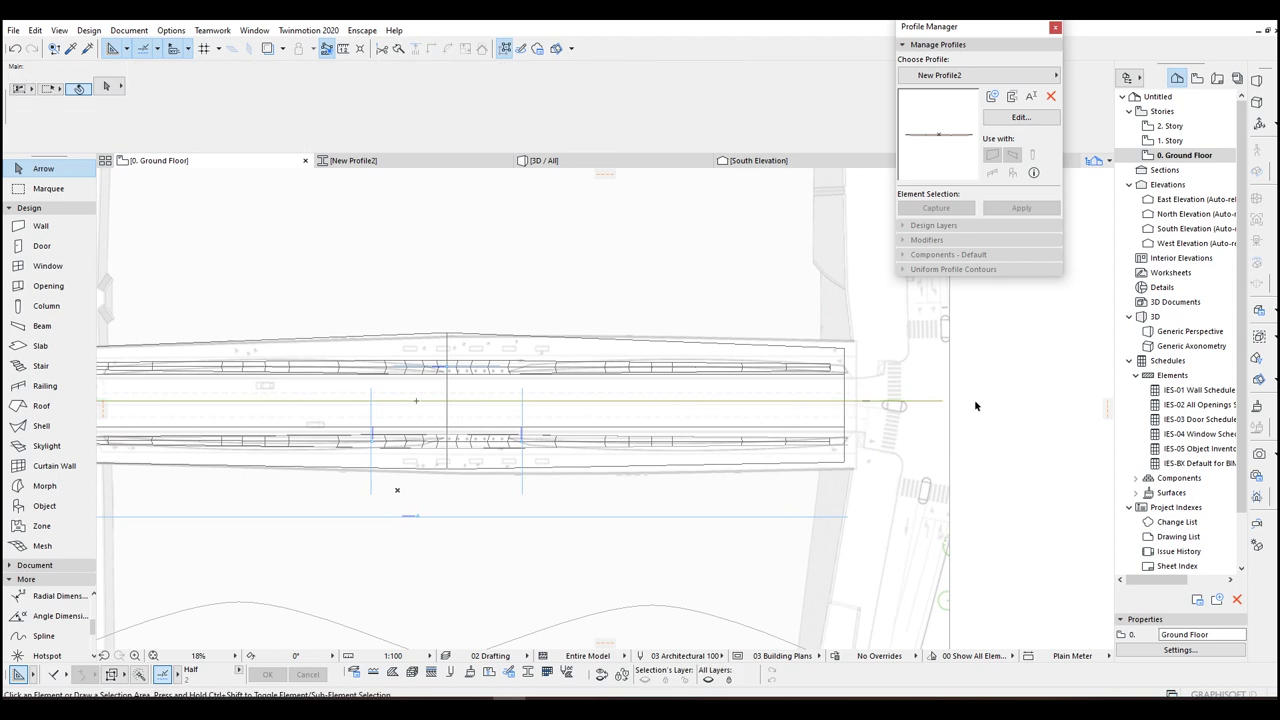
Step: Check the morph path's position against the deck's end in the plan and the 3D view
middle_click_drag(478, 450, 830, 420)
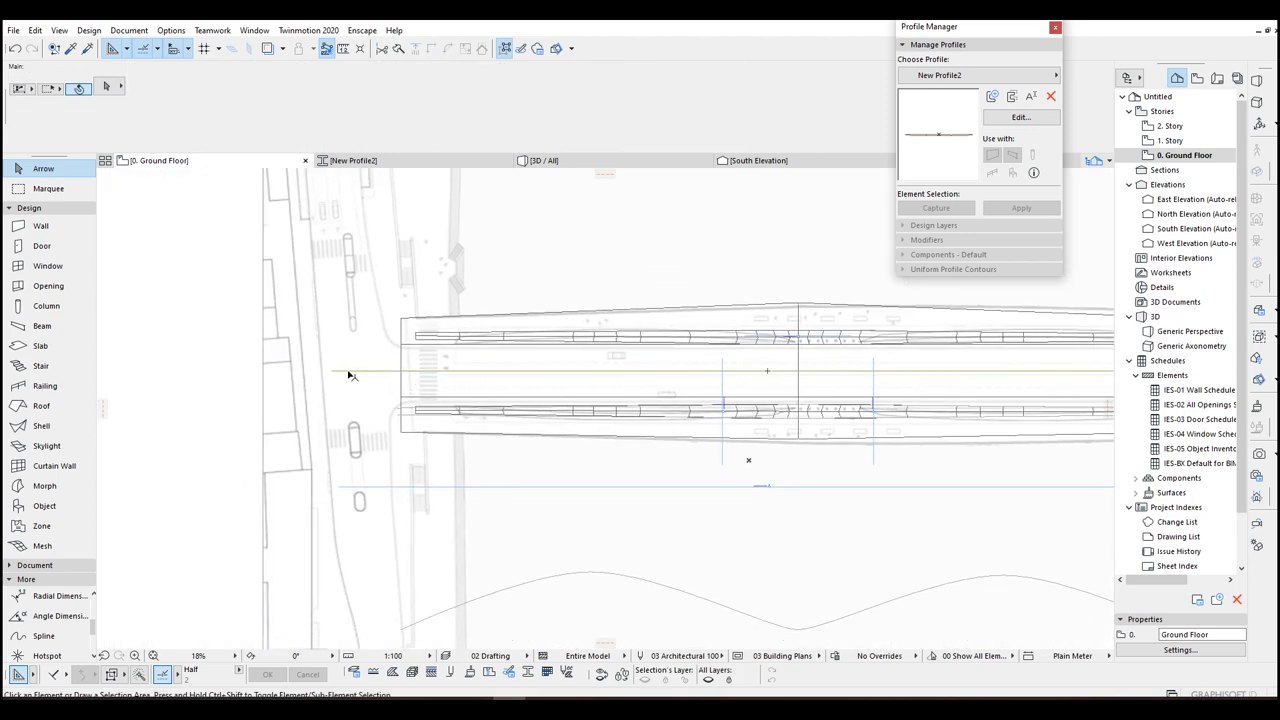
key("F3")
middle_click_drag(689, 387, 620, 358, "shift")
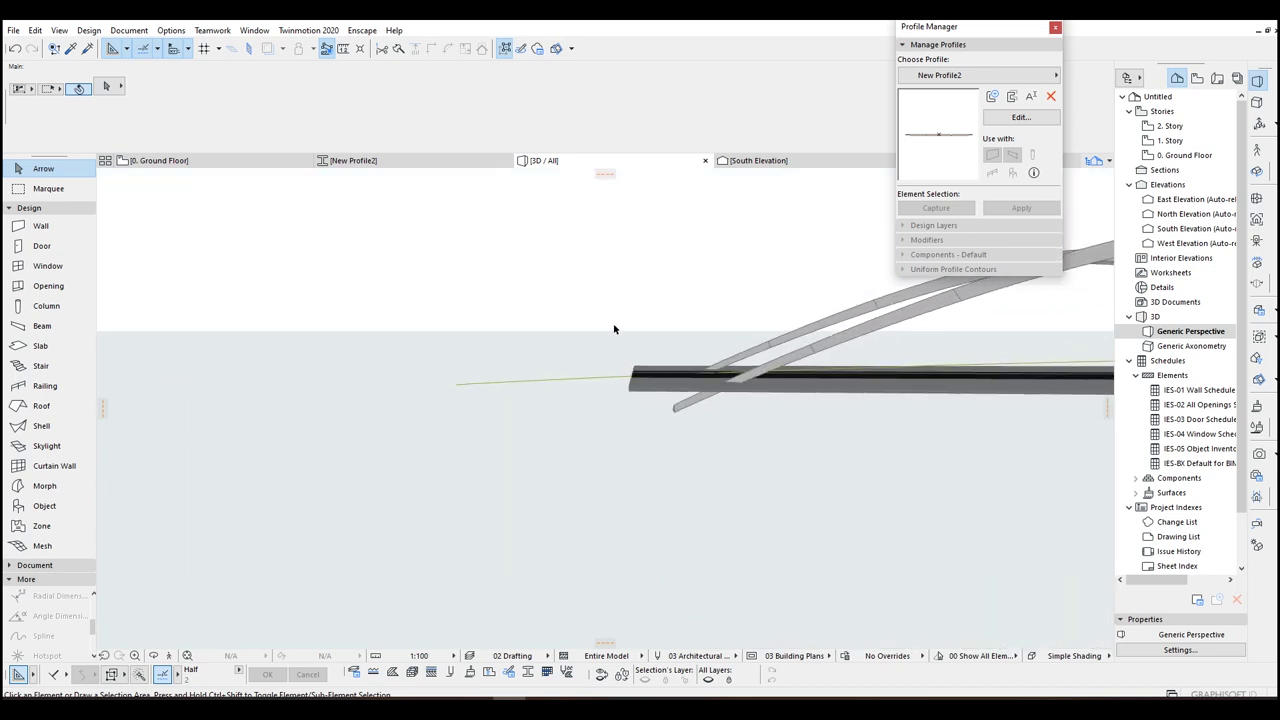
Step: Move the first deck half so the top centre of its outer end sits on the end of the roadway morph path
left_click(597, 326)
left_click(645, 428)
middle_click_drag(645, 428, 733, 433, "shift")
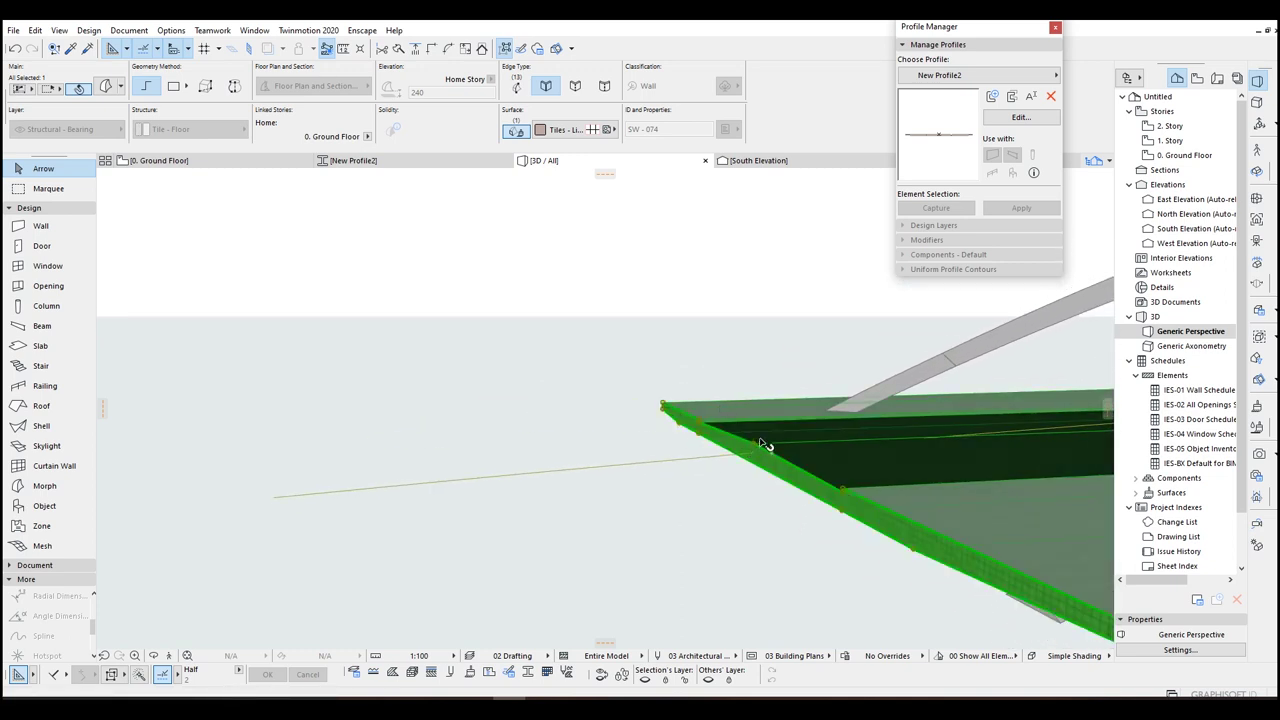
left_click(758, 449)
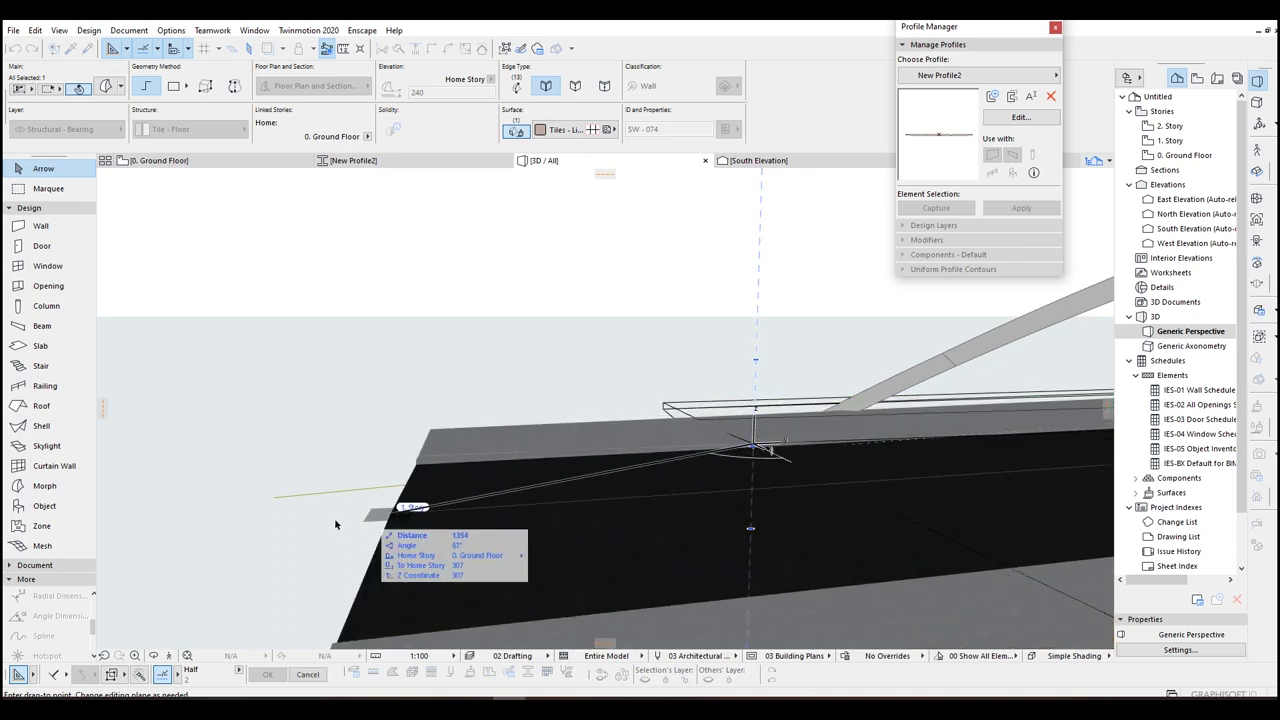
left_click(271, 510)
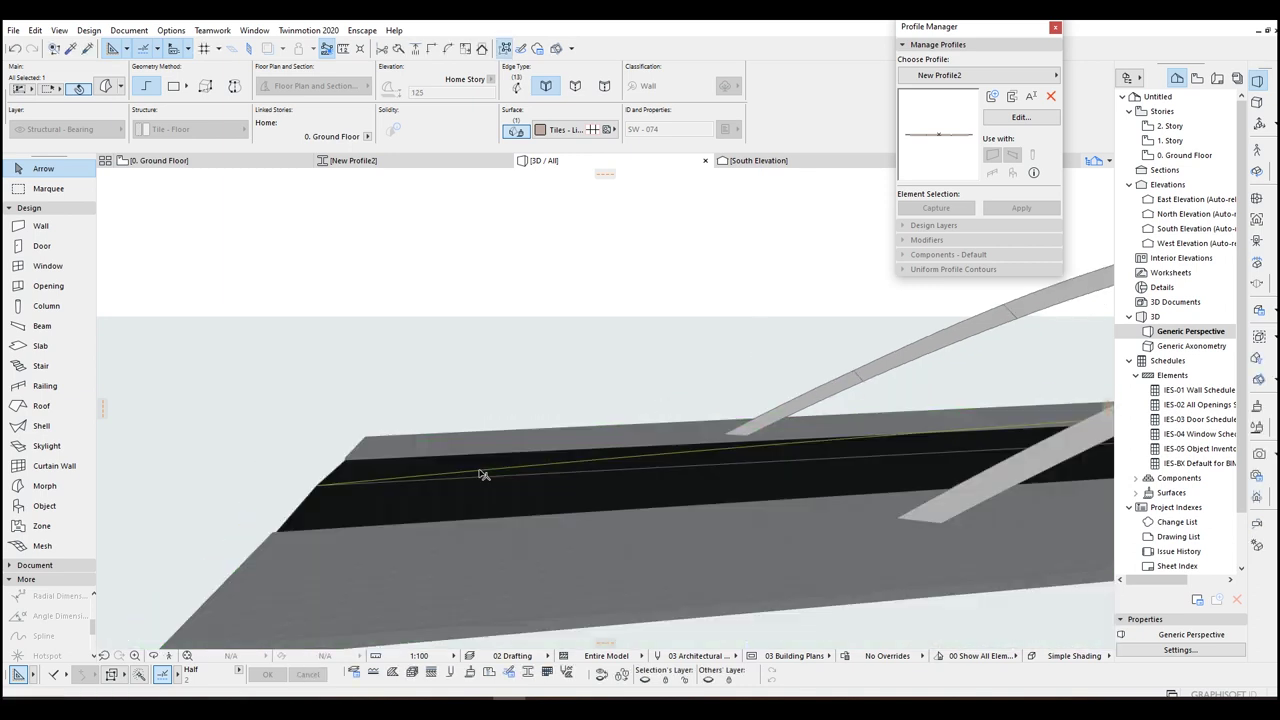
Step: Select both deck halves together with the roadway path, isolate them in the 3D view, and clear the selection
middle_click_drag(768, 490, 225, 486)
middle_click_drag(854, 490, 496, 528, "shift")
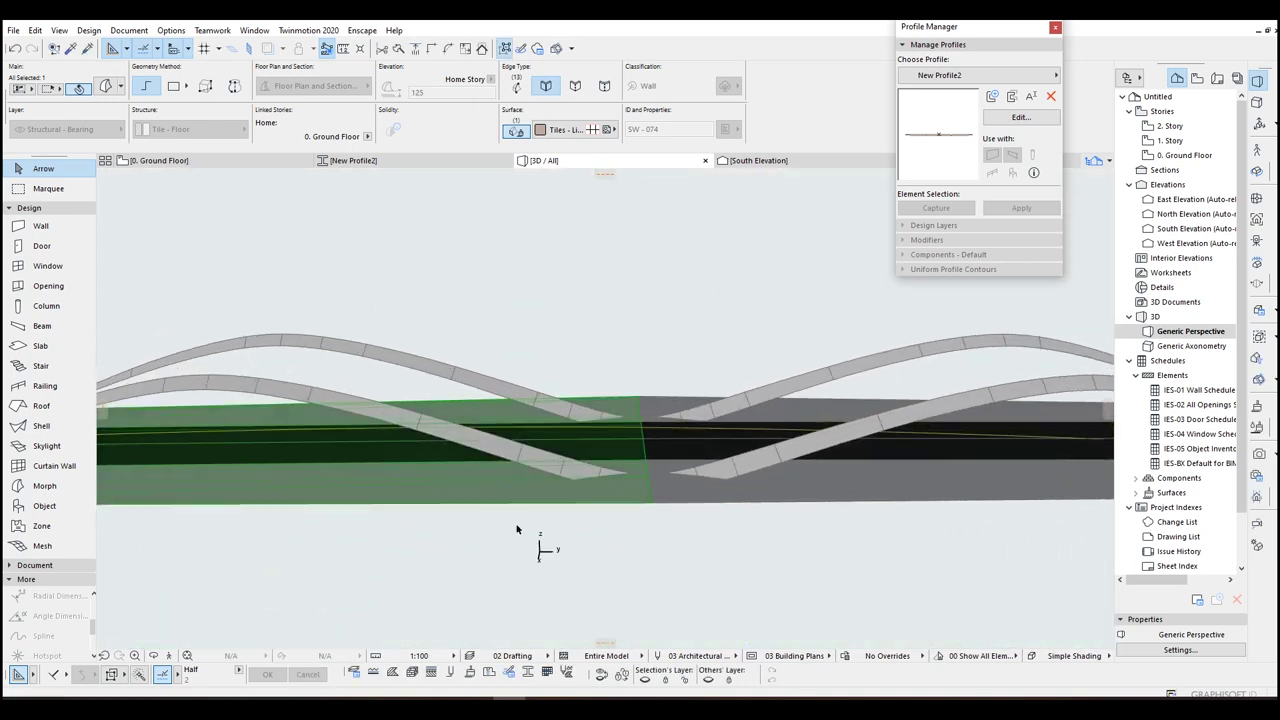
middle_click_drag(670, 476, 458, 460, "shift")
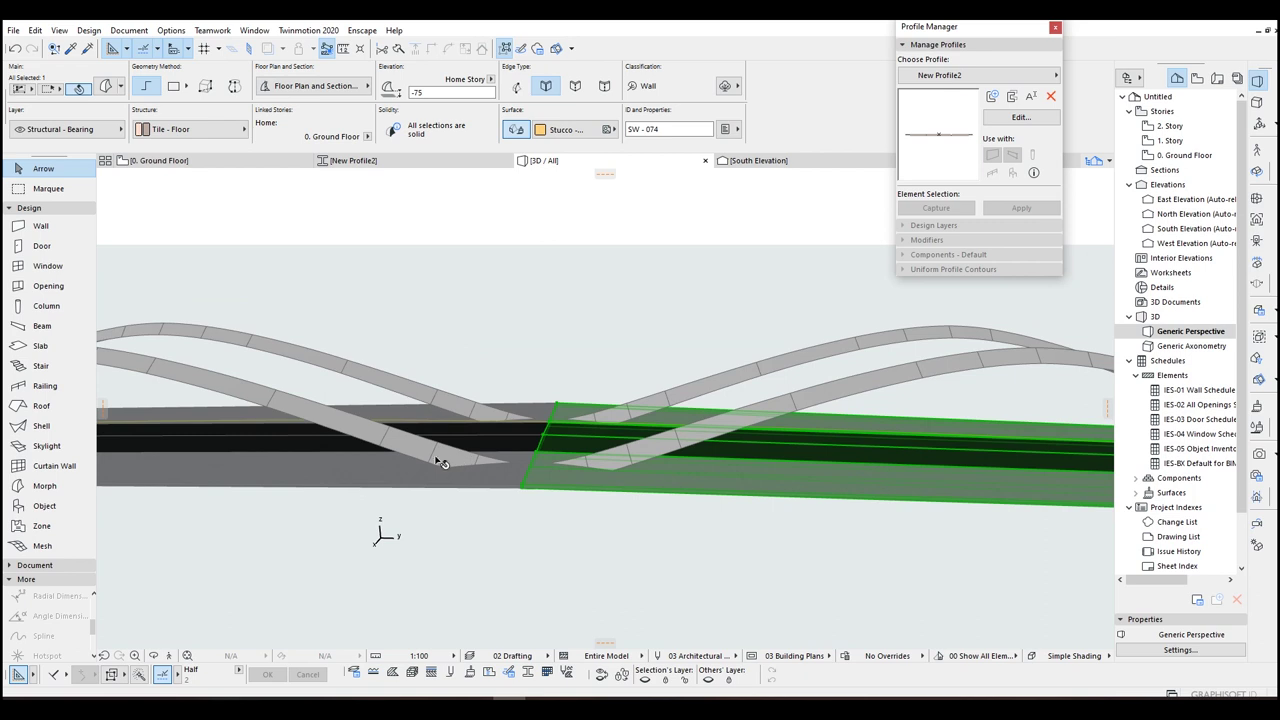
left_click(327, 478, "shift")
middle_click_drag(327, 478, 537, 540, "shift")
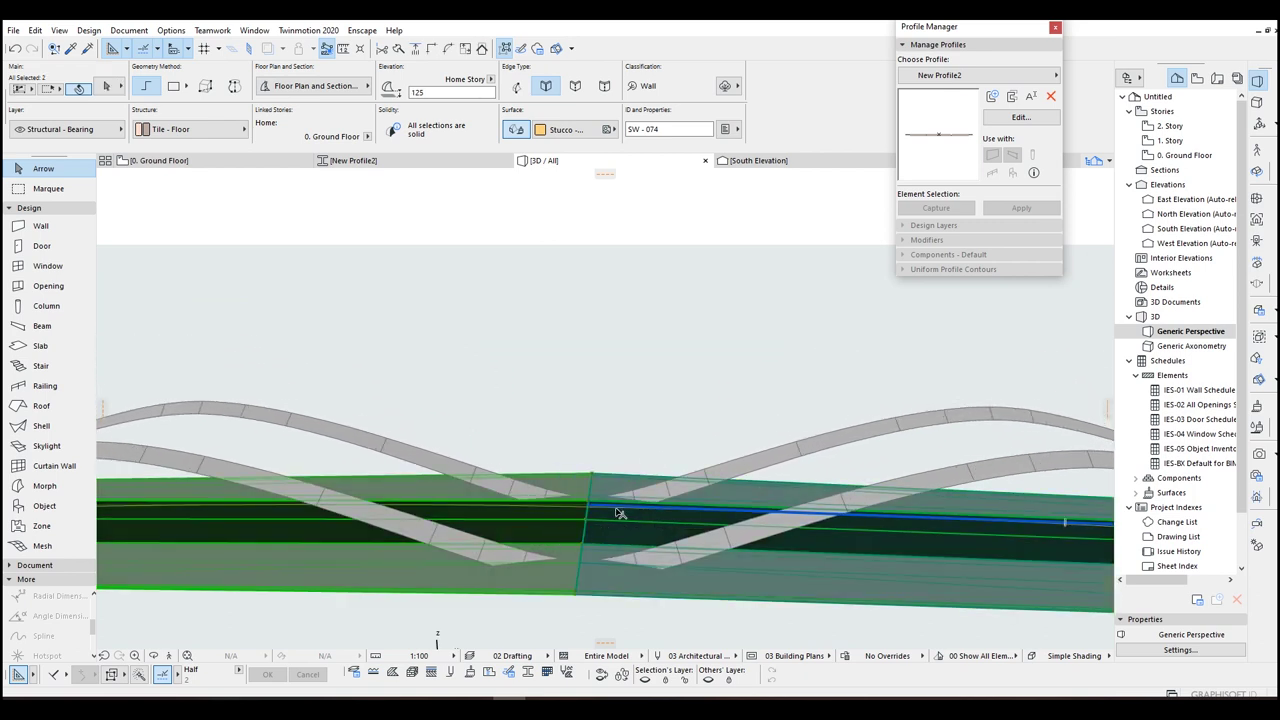
left_click(559, 510, "shift")
scroll(559, 510, "down", 2)
middle_click_drag(843, 543, 650, 478)
key("F5")
key("Escape")
Step: Raise both deck halves vertically by 149 so their top centre point at the midspan joint meets the roadway path
middle_click_drag(493, 500, 519, 477, "shift")
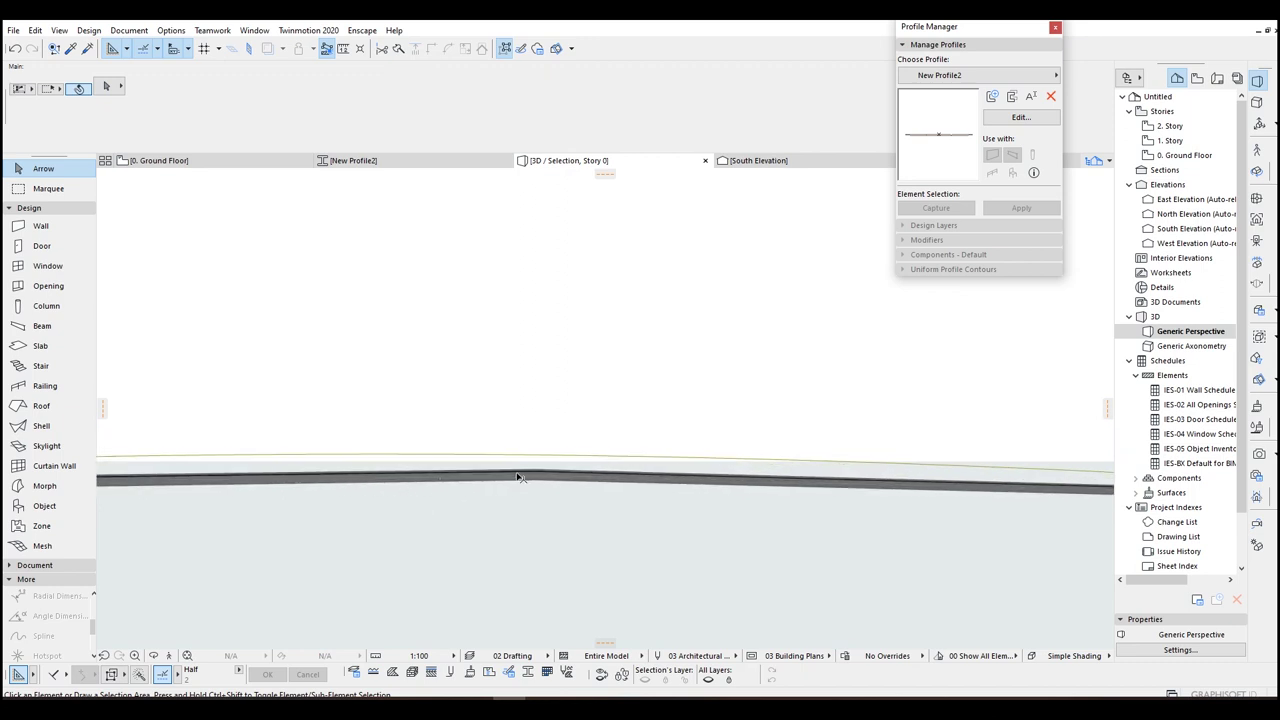
left_click(524, 466)
middle_click_drag(529, 466, 556, 470, "shift")
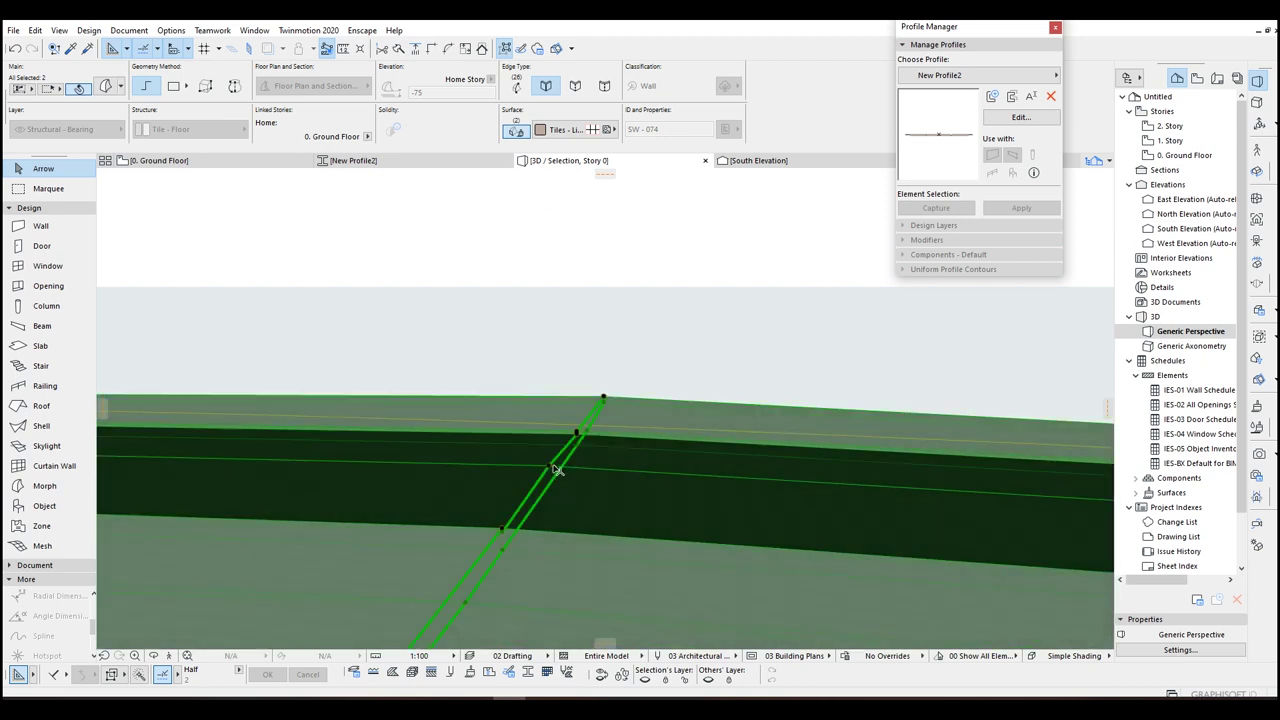
key("ctrl+d")
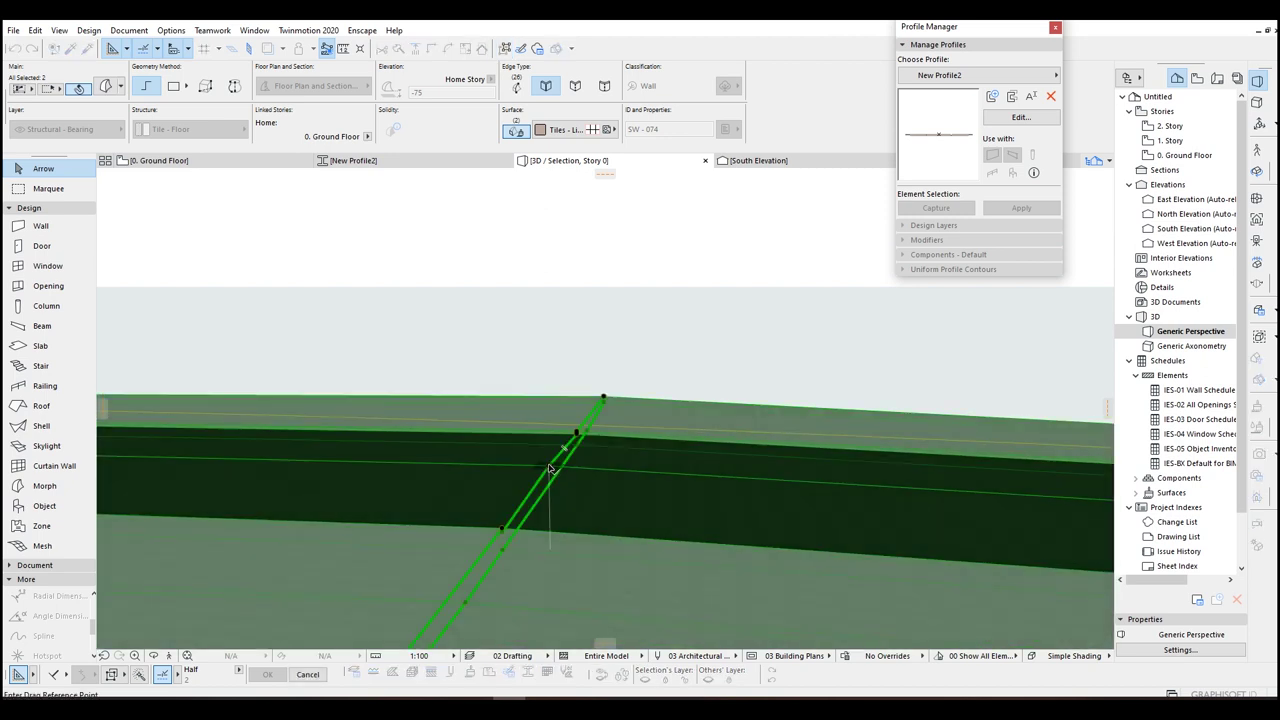
middle_click_drag(551, 441, 595, 402, "shift")
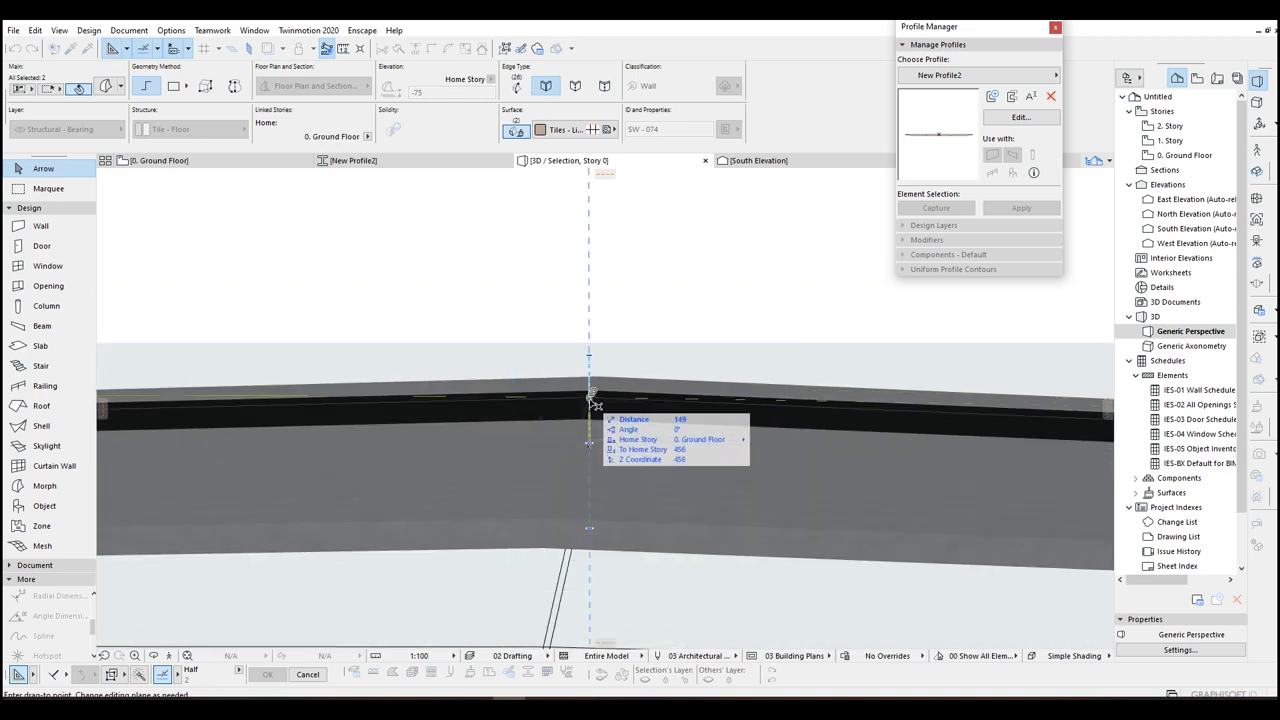
left_click(589, 398)
Step: Delete one deck half beyond the midspan joint and expose the remaining half's inner end face at the centreline
middle_click_drag(540, 488, 775, 510, "shift")
left_click(574, 440)
middle_click_drag(552, 418, 489, 446)
left_click(169, 656)
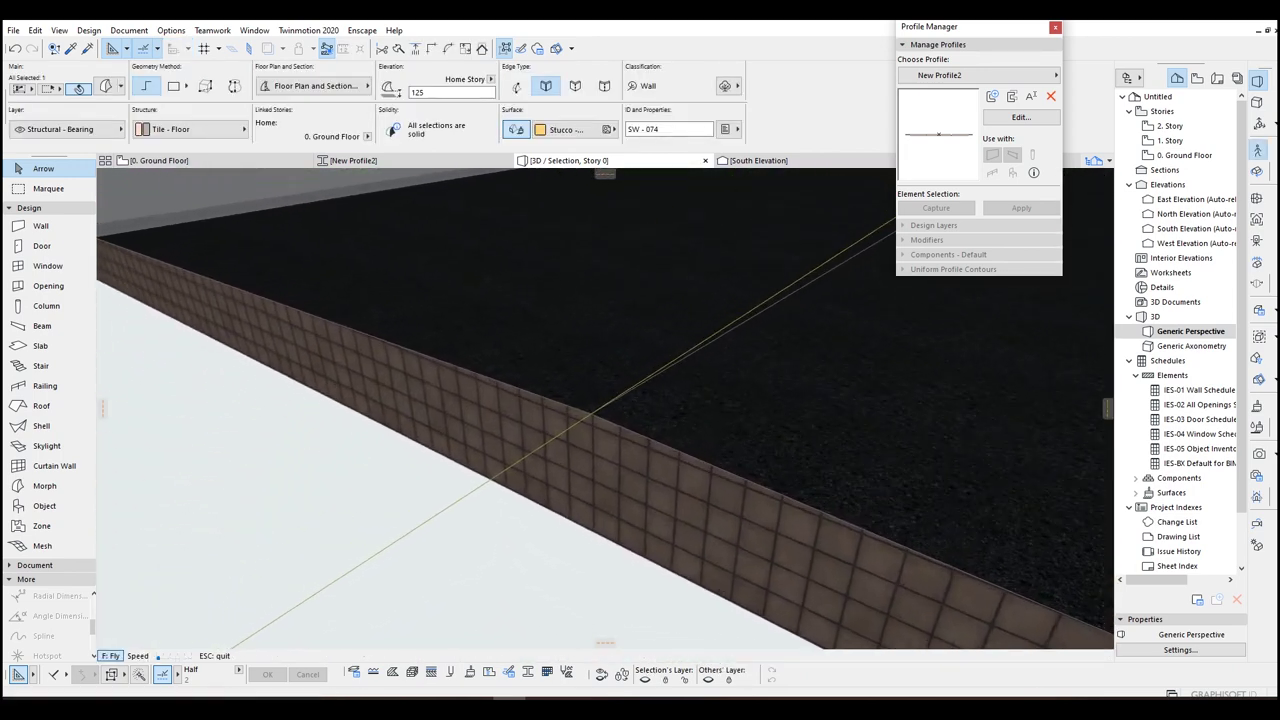
key("Escape")
left_click(577, 424)
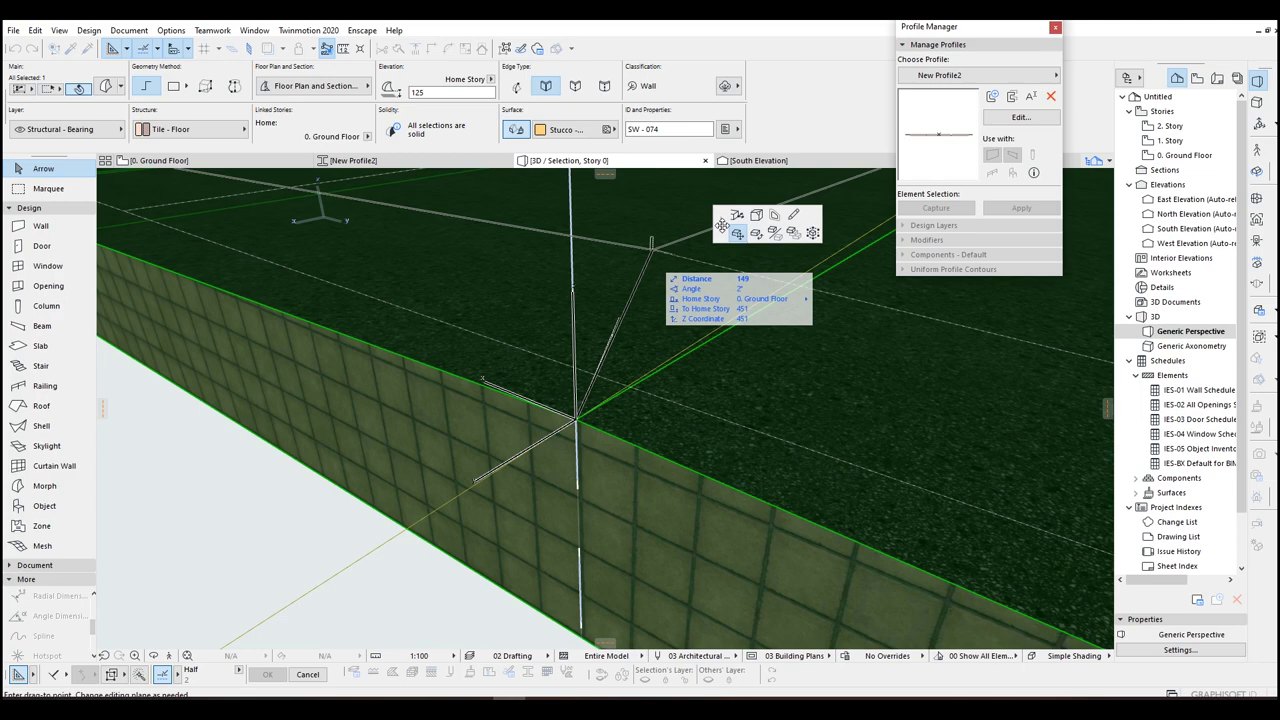
key("Escape")
key("Up")
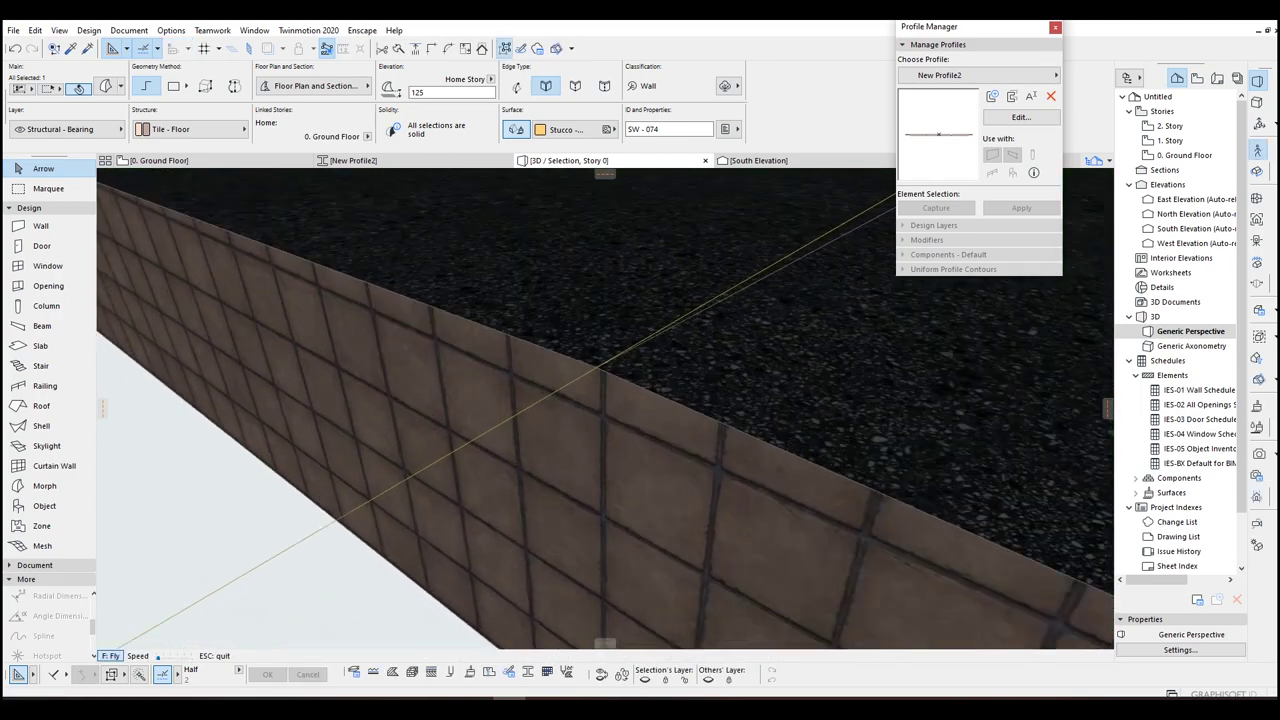
key("Escape")
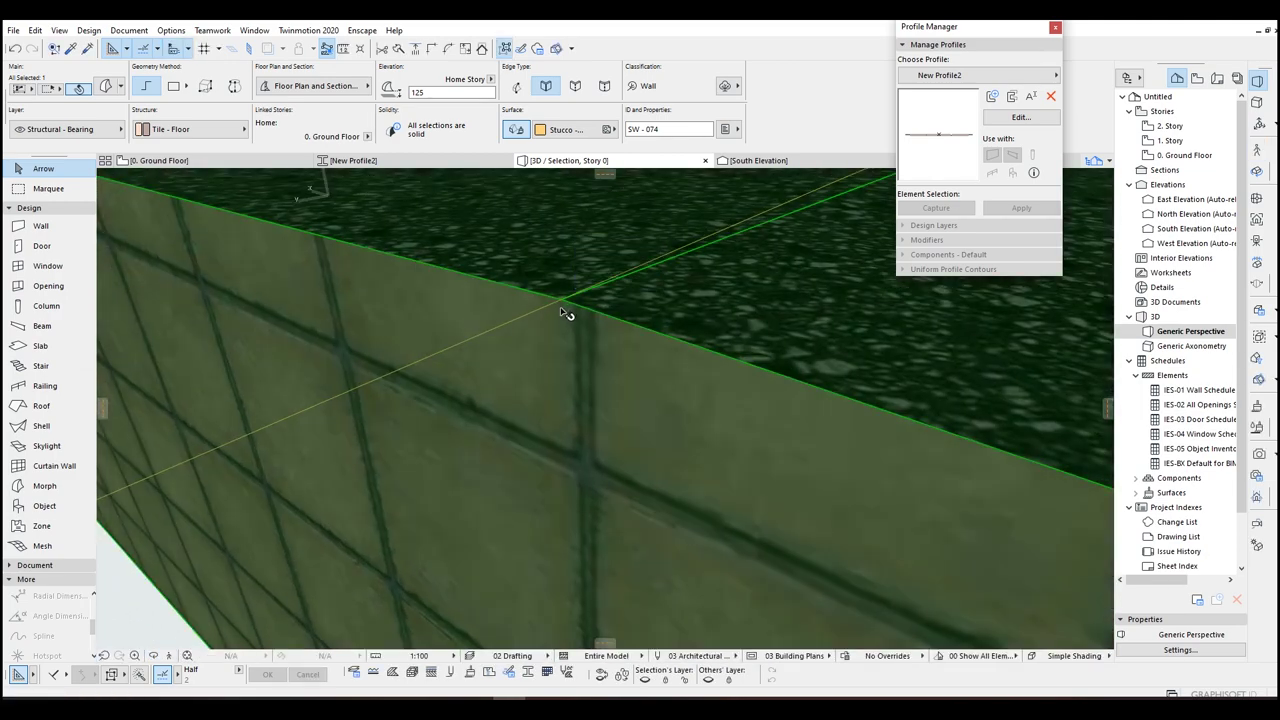
Step: Extend the remaining deck half's inner end face with Tube along the curved roadway path to the path's far end
left_click(563, 311)
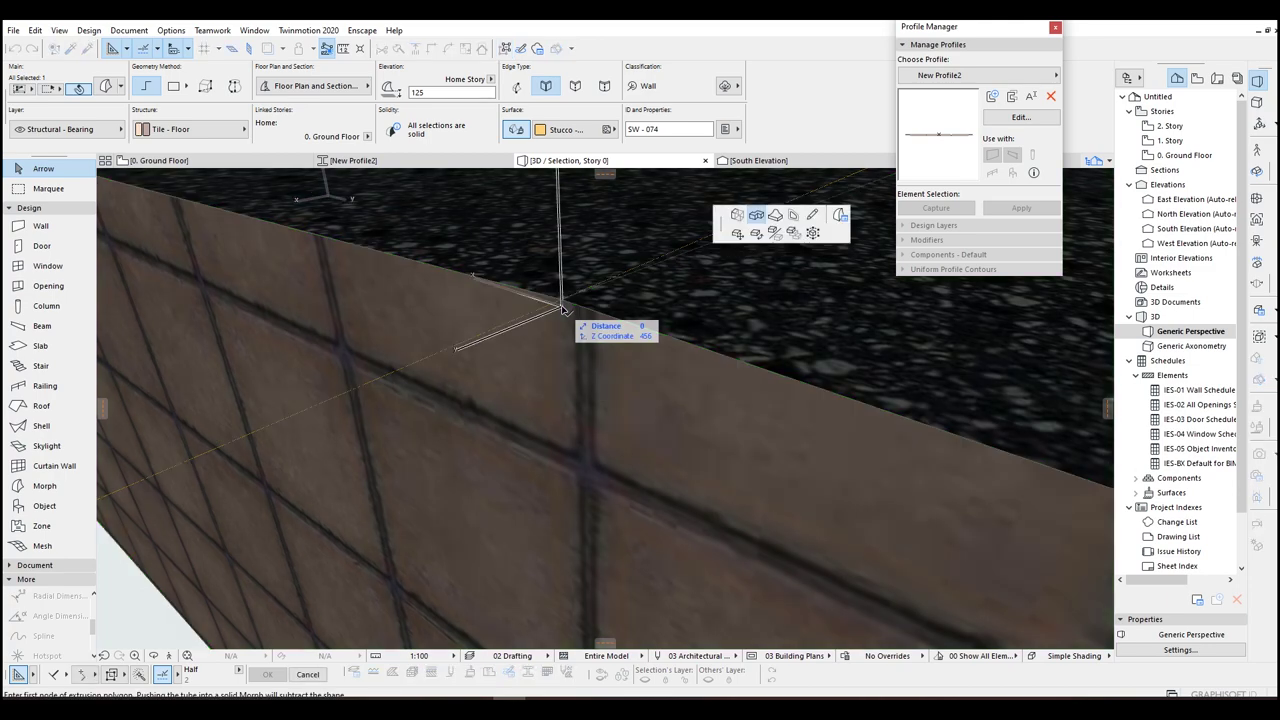
key("shift+F3")
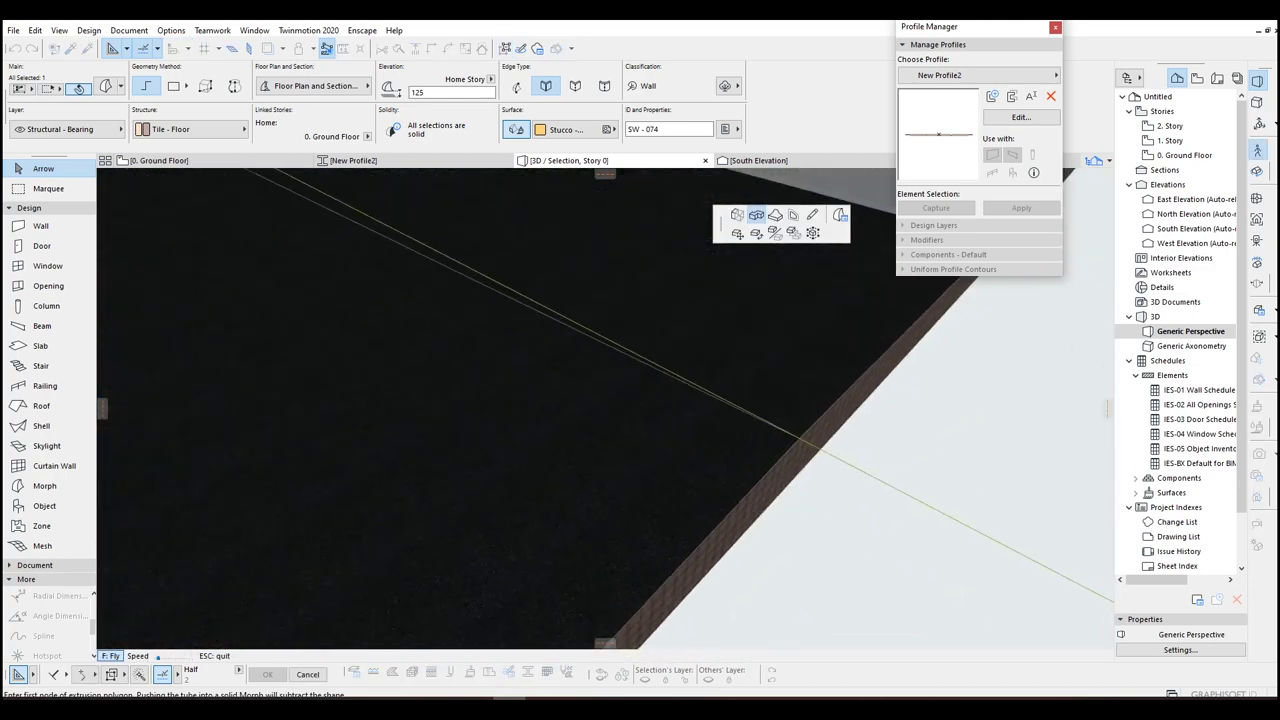
key("Escape")
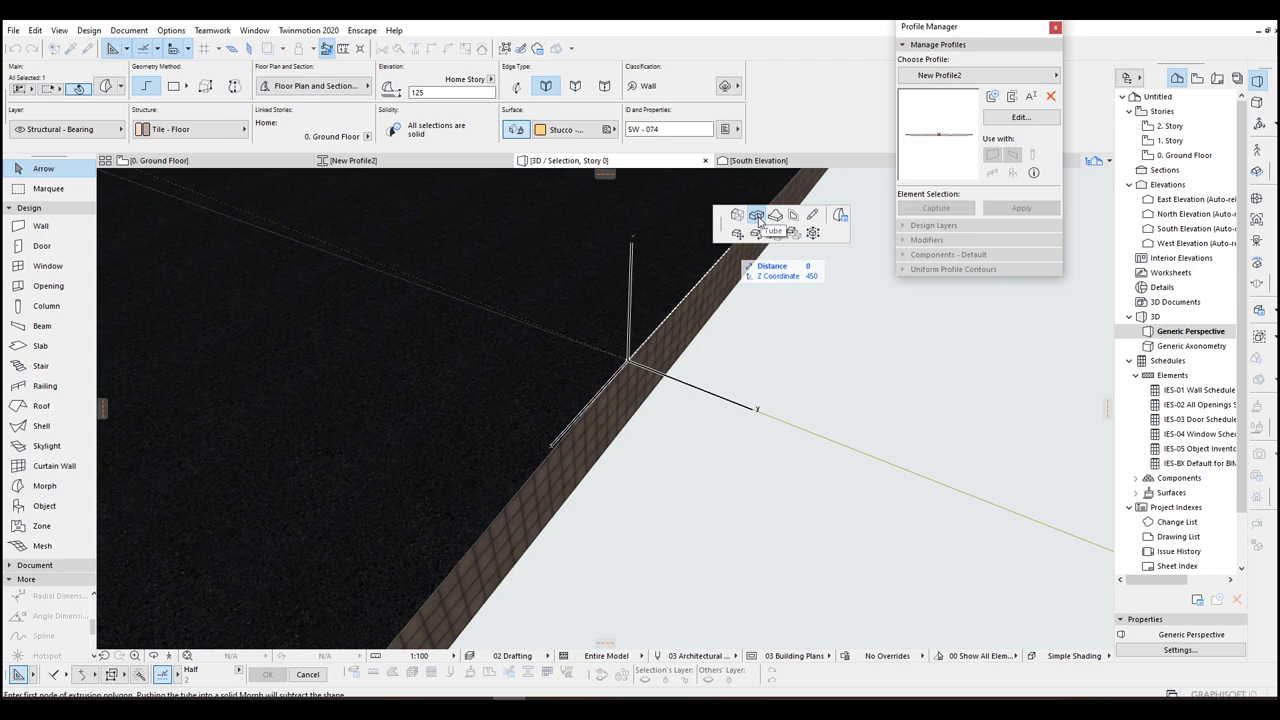
scroll(757, 325, "down", 3)
middle_click_drag(757, 334, 248, 357)
left_click(268, 350)
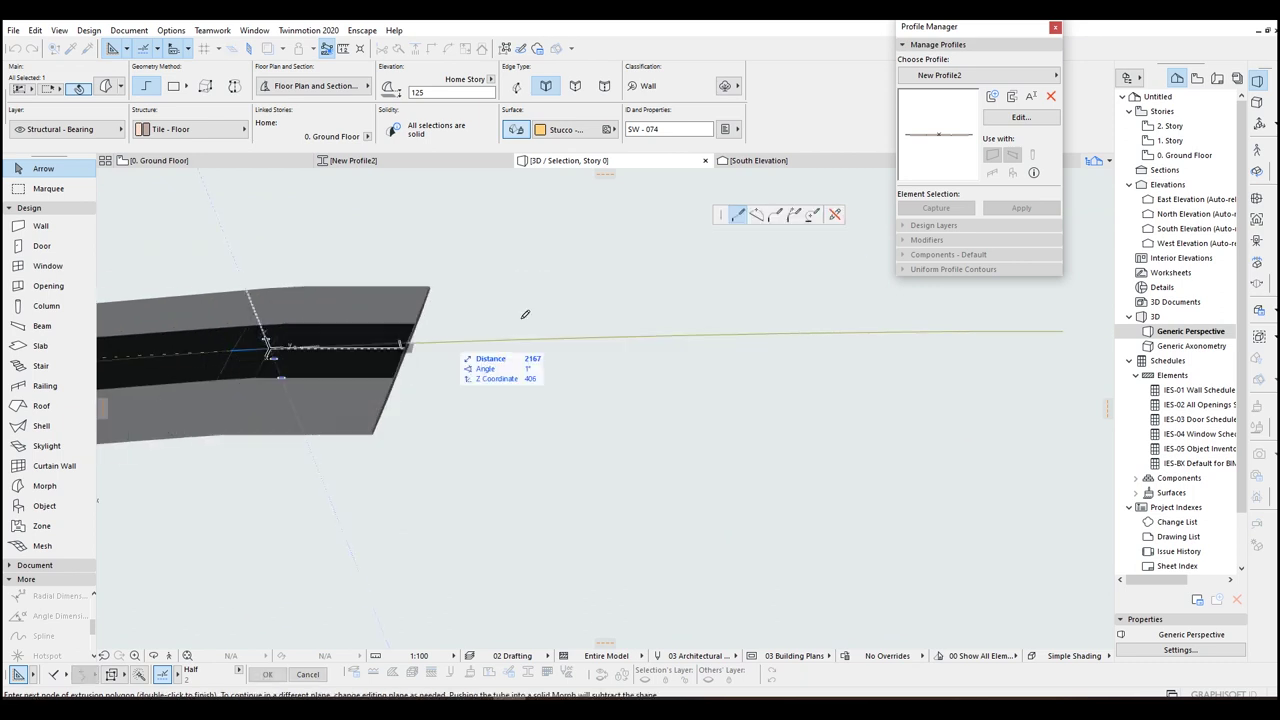
scroll(382, 347, "down", 2)
left_click(773, 218)
double_click(822, 323)
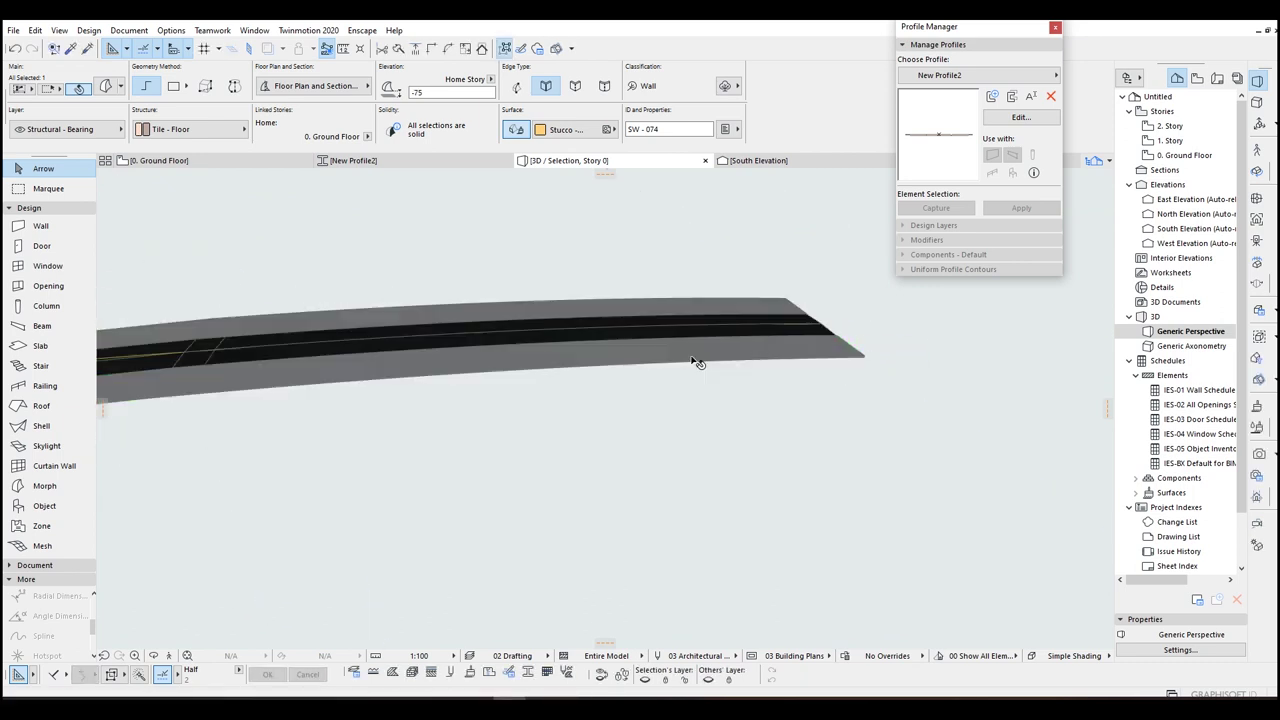
Step: In the Ground Floor plan, split the extended deck at the cross edge near midspan and delete the old tapered part
middle_click_drag(234, 346, 706, 383)
left_click(686, 417)
left_click(689, 377)
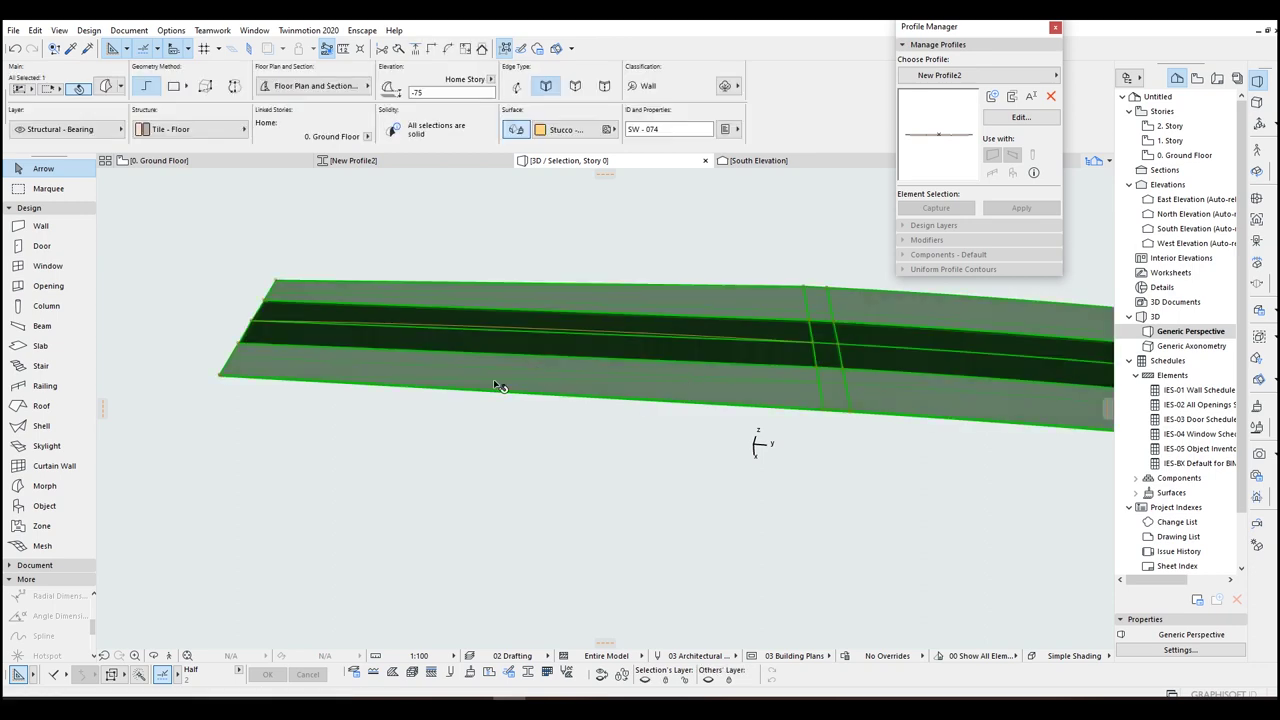
left_click(672, 425)
middle_click_drag(650, 425, 543, 352, "shift")
key("F2")
left_click(836, 371)
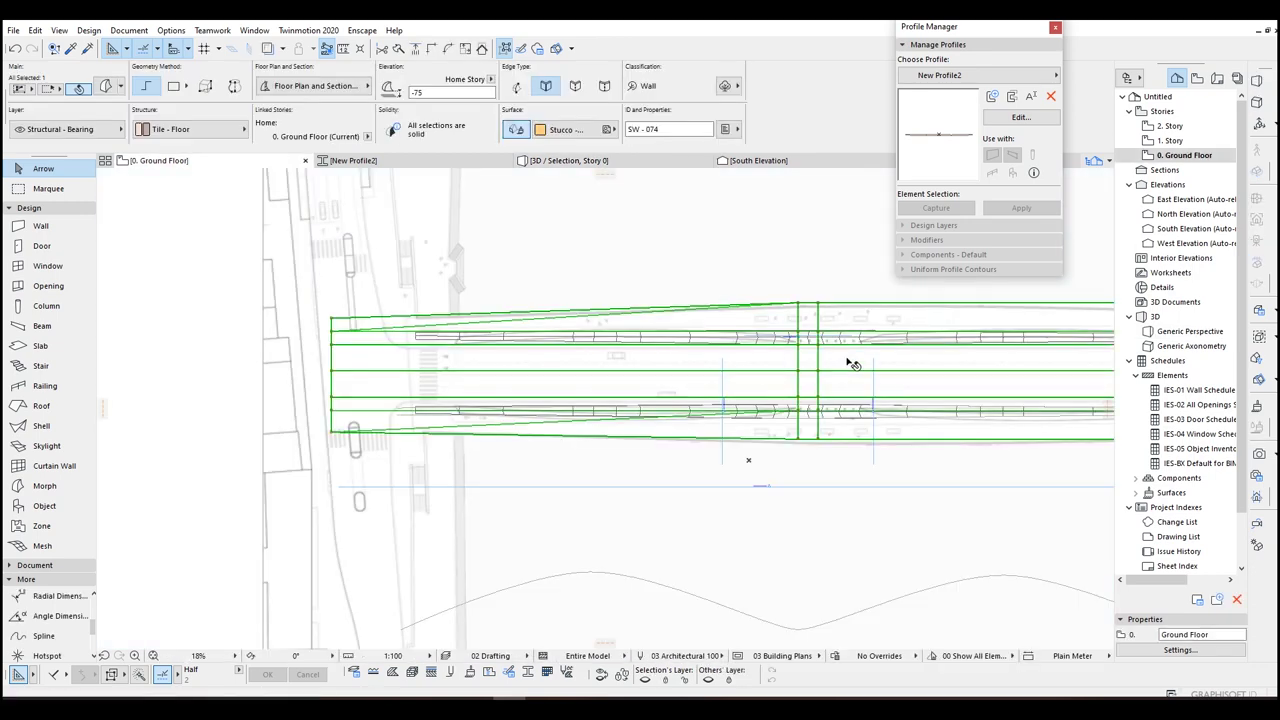
middle_click_drag(845, 368, 745, 370)
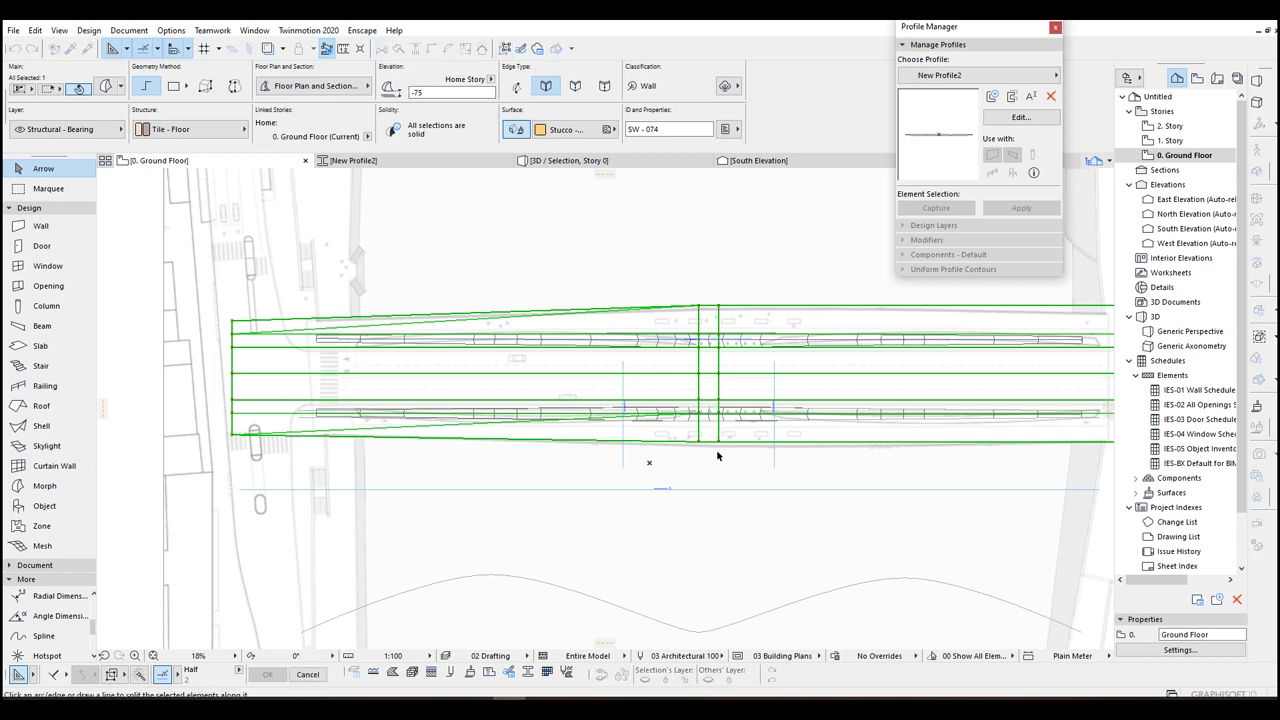
left_click(600, 247)
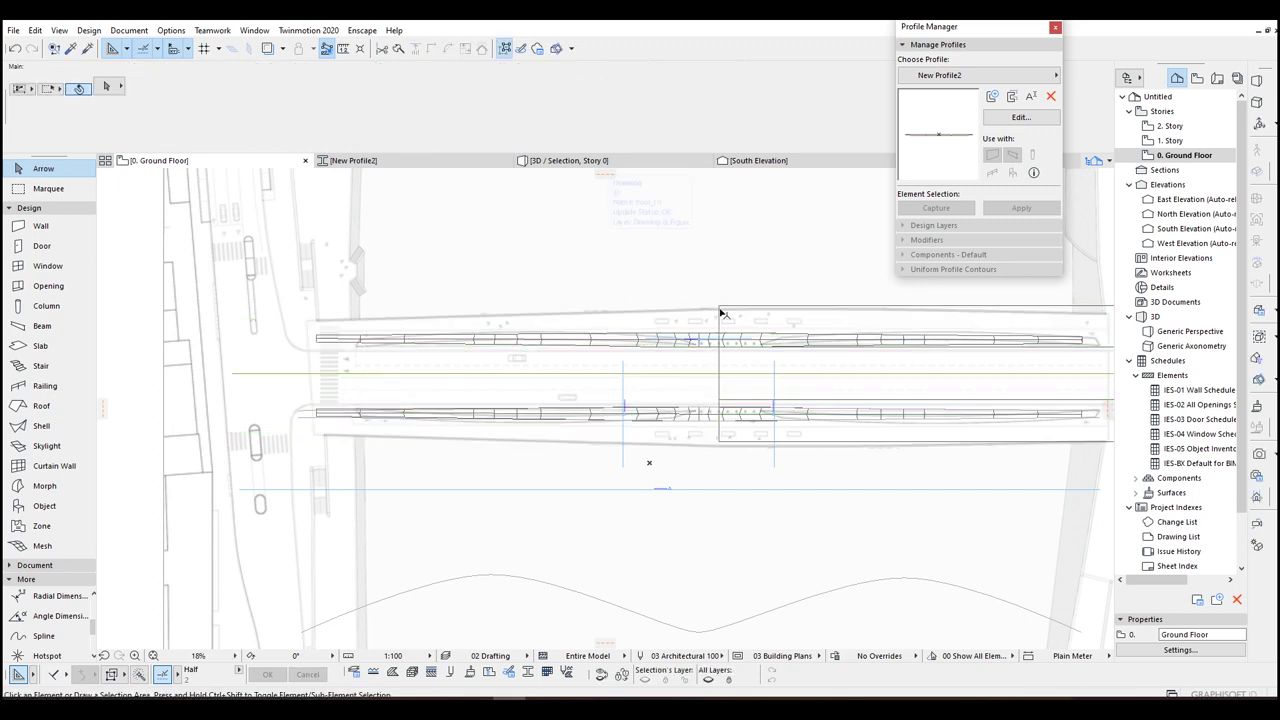
Step: Mirror a copy of the curved deck half about its midspan end edge to form the opposite half
left_click(720, 307)
key("ctrl+shift+m")
left_click(719, 306)
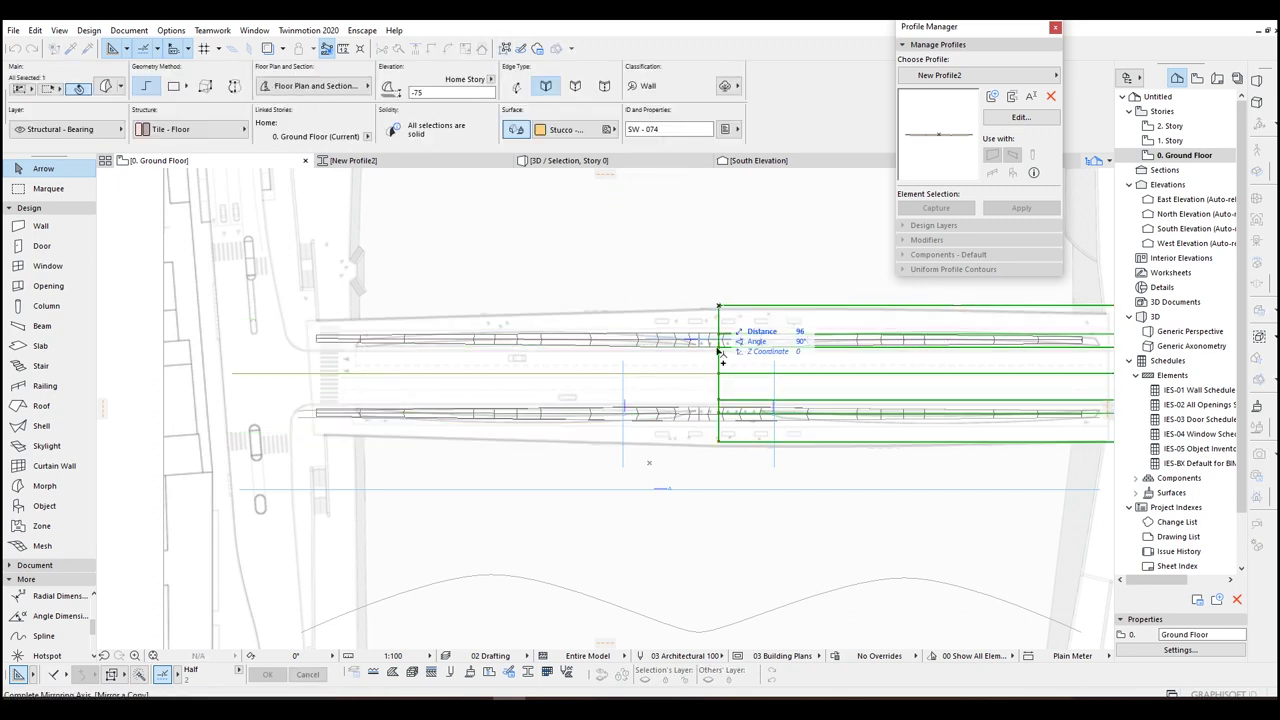
left_click(719, 443)
Step: Taper the mirrored deck half by moving its outer-end corners inward to follow the bridge outline in the plan
middle_click_drag(696, 415, 489, 414)
middle_click_drag(379, 415, 640, 404)
scroll(275, 305, "up", 3)
left_click(299, 284)
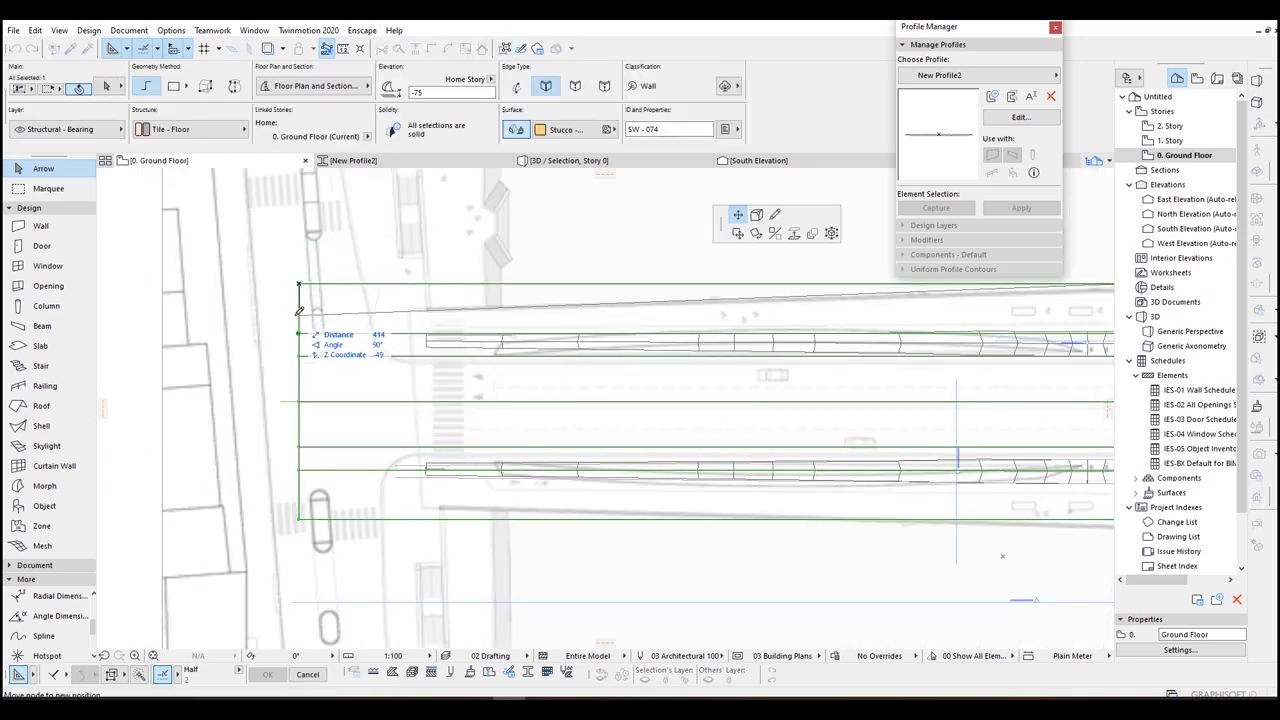
left_click(298, 311)
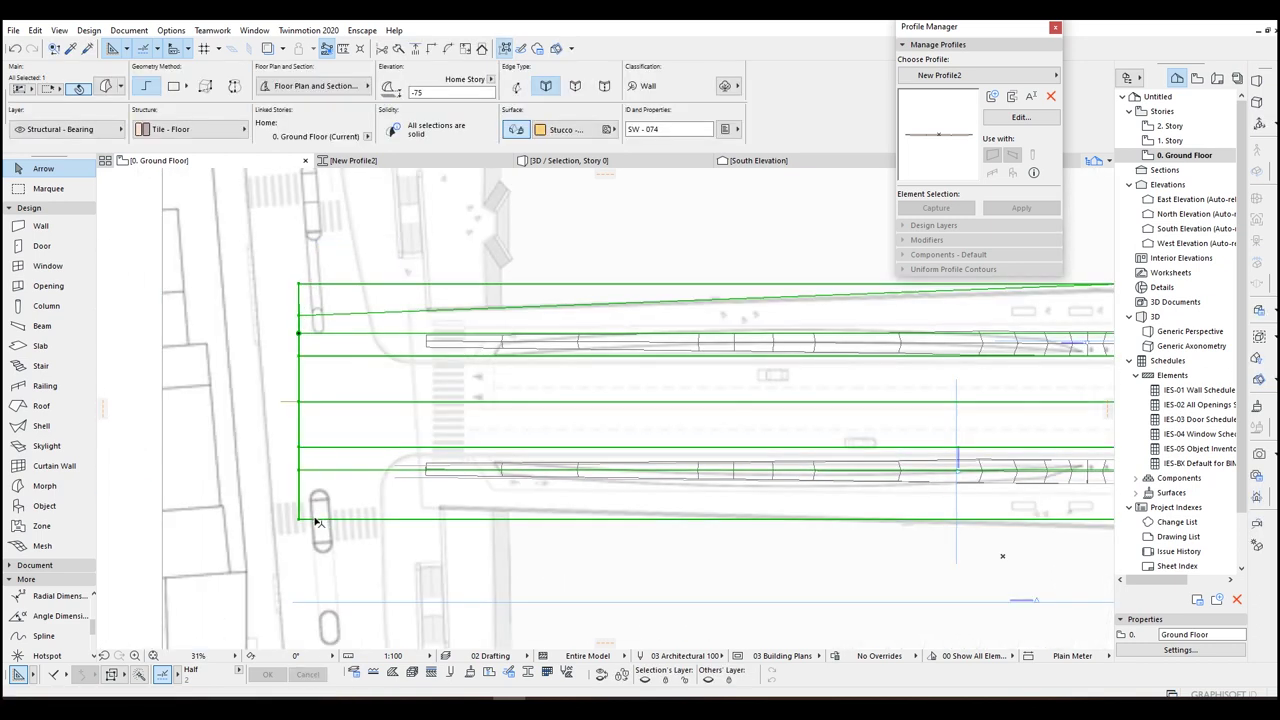
left_click(298, 520)
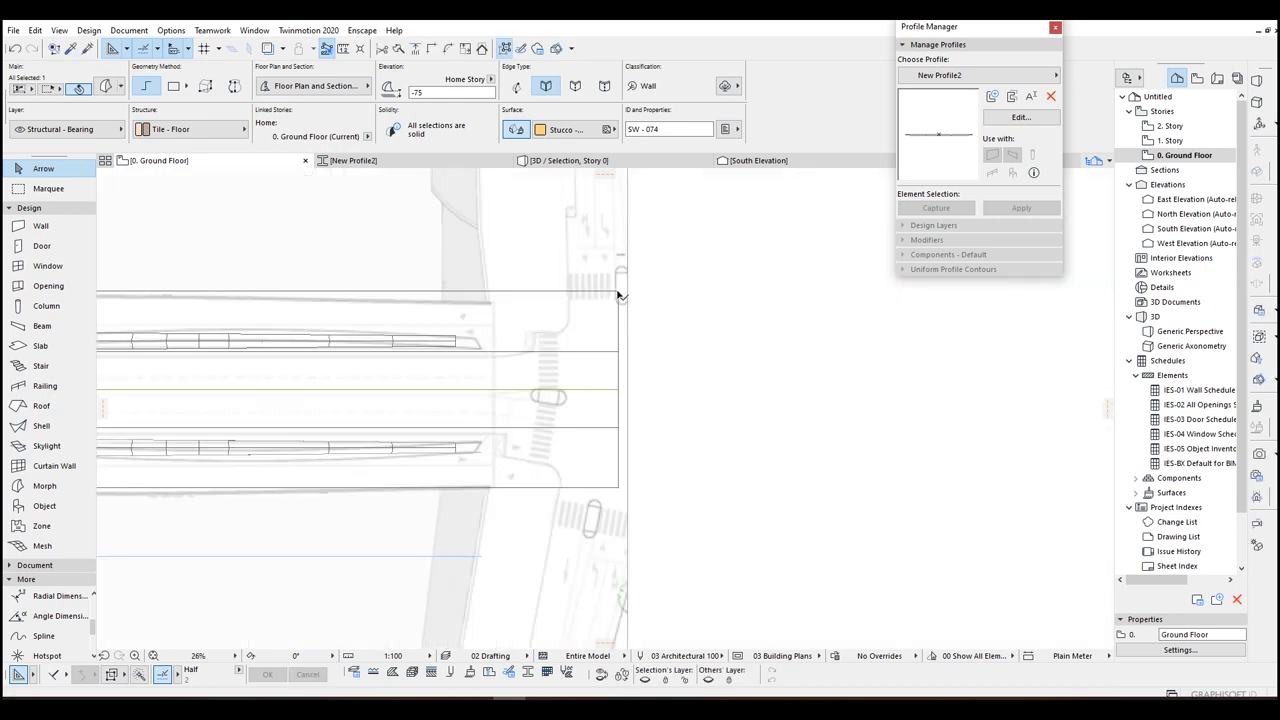
Step: Taper the original deck half by moving its outer-end corner inward onto the bridge outline, then deselect it
left_click(619, 294)
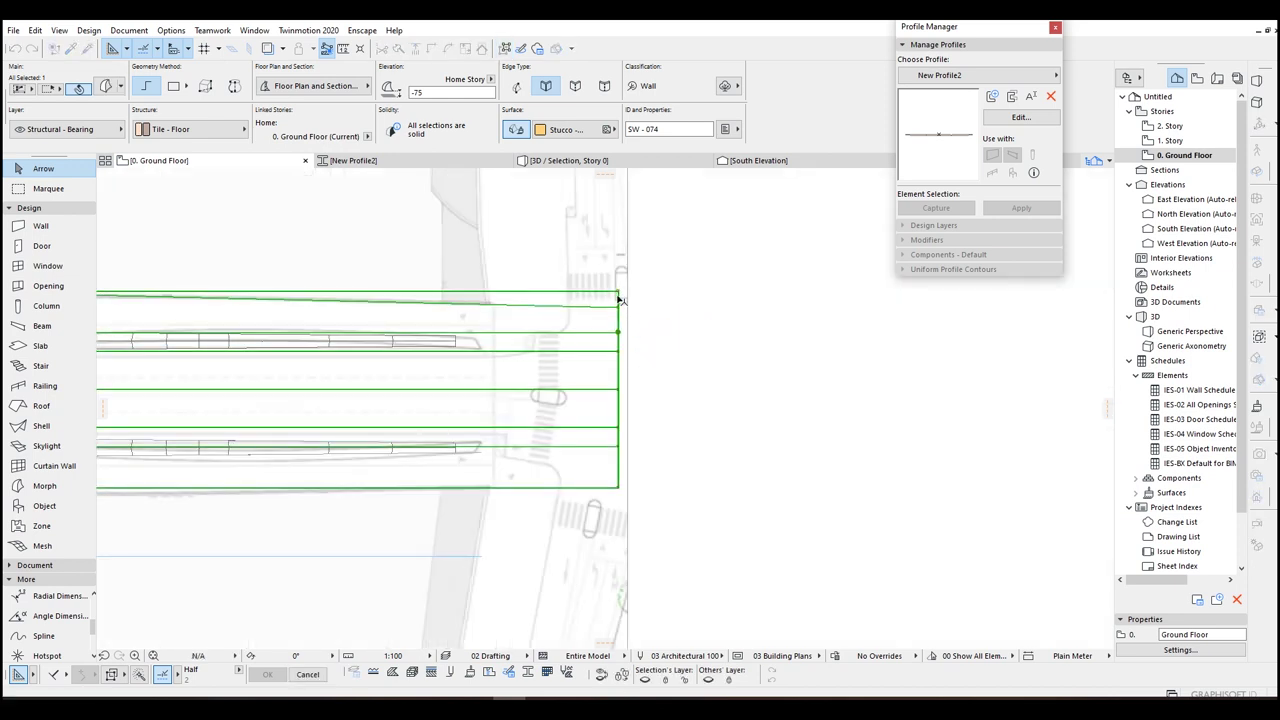
left_click(620, 295)
left_click(619, 303)
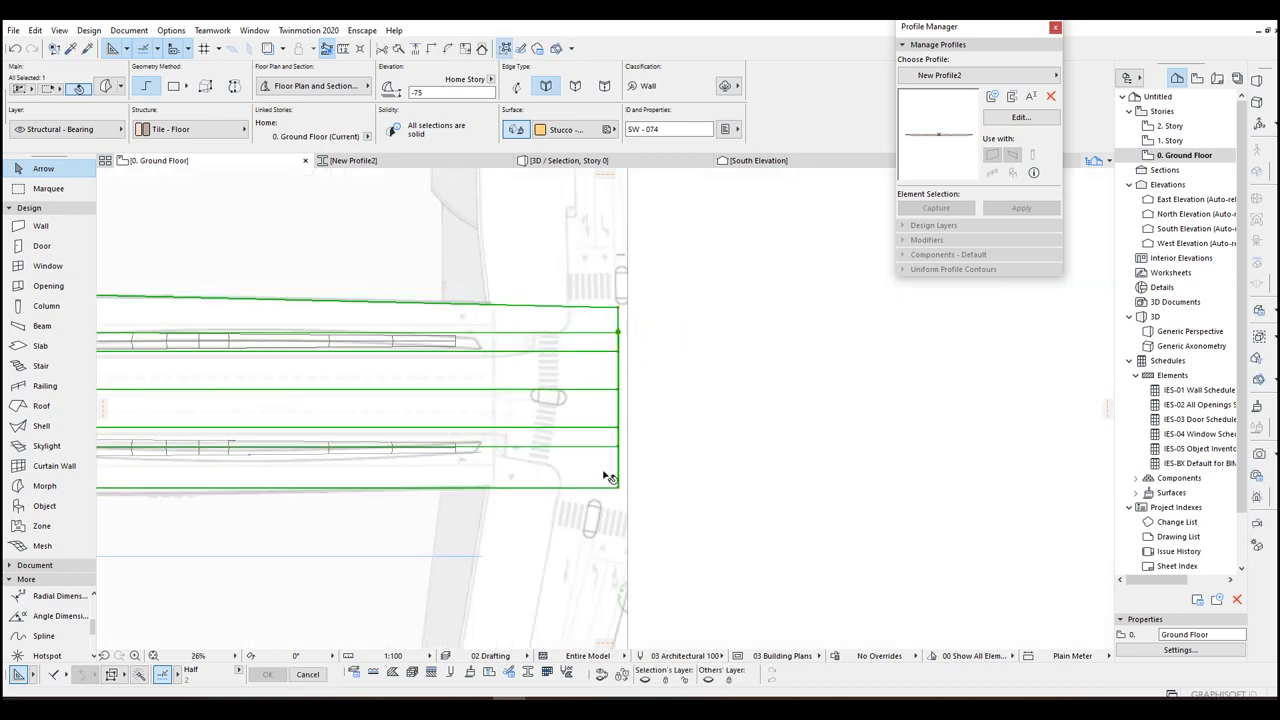
scroll(617, 489, "down", 4)
middle_click_drag(614, 465, 886, 408)
key("Escape")
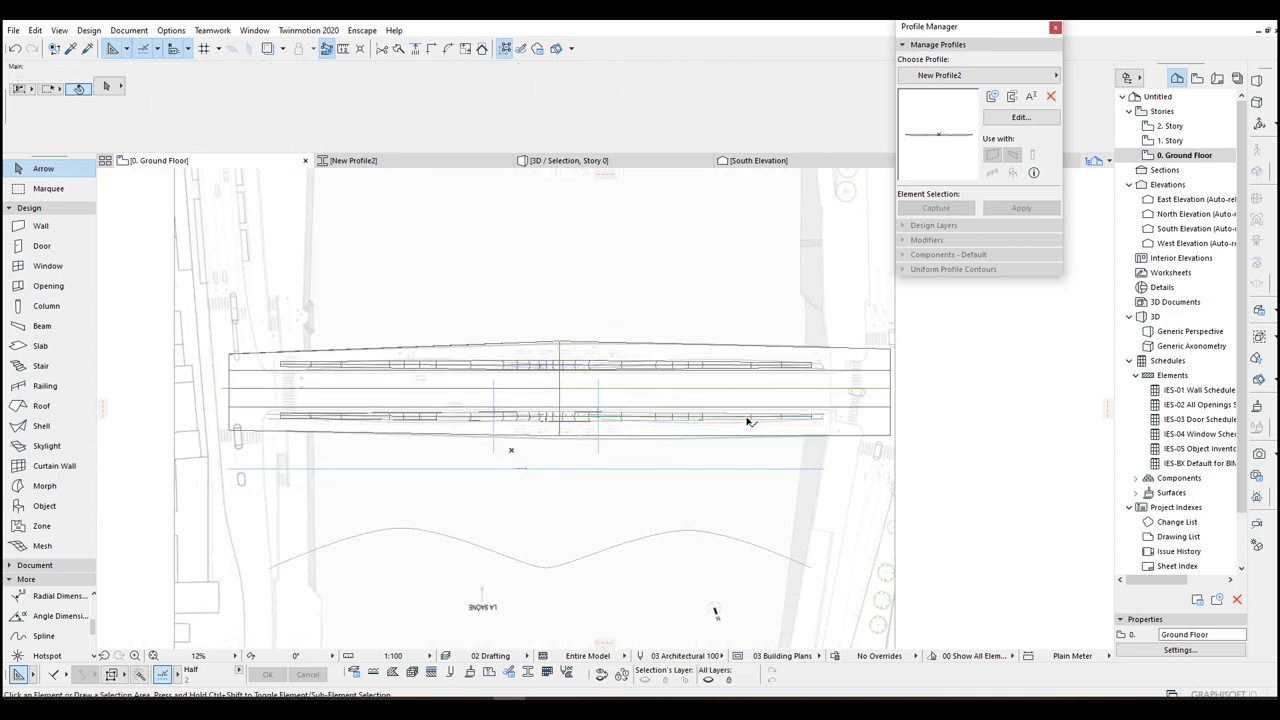
Step: Place a building section line across the bridge at midspan, running from the deck edge out over the river
middle_click_drag(520, 610, 602, 403)
middle_click_drag(505, 469, 584, 387)
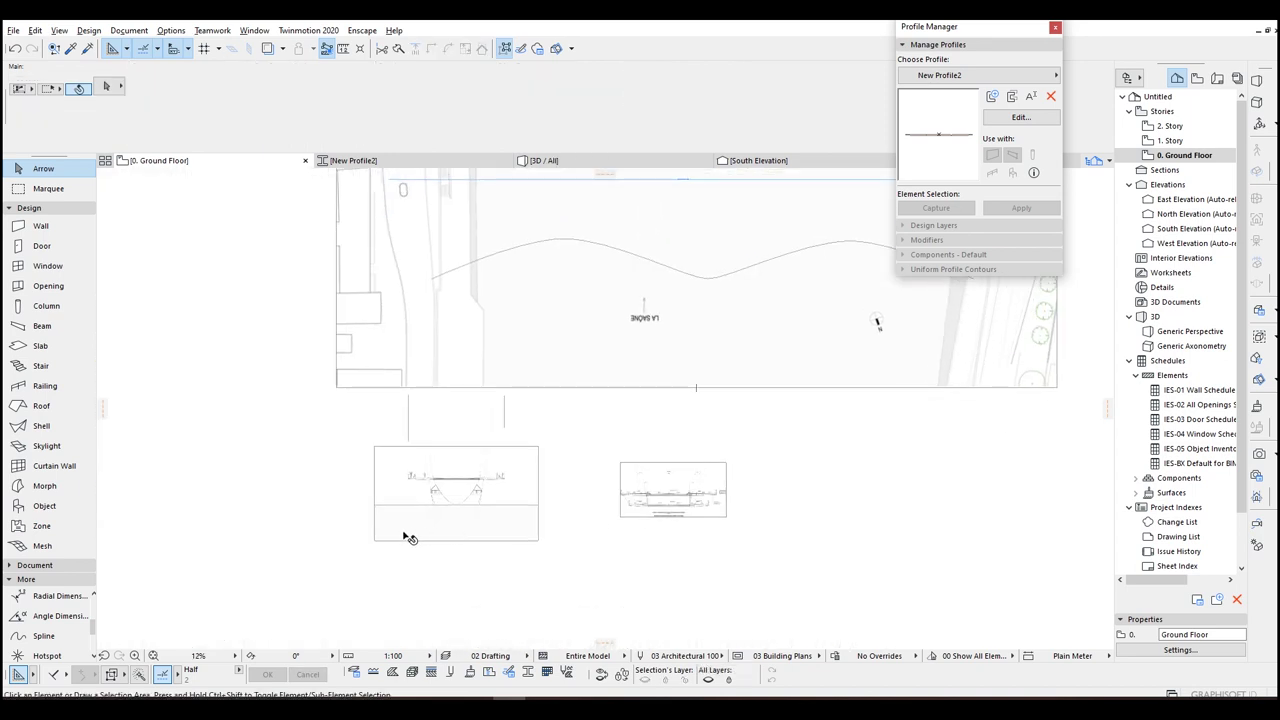
scroll(409, 534, "up", 5)
scroll(615, 242, "down", 1)
scroll(615, 241, "down", 2)
middle_click_drag(573, 278, 558, 378)
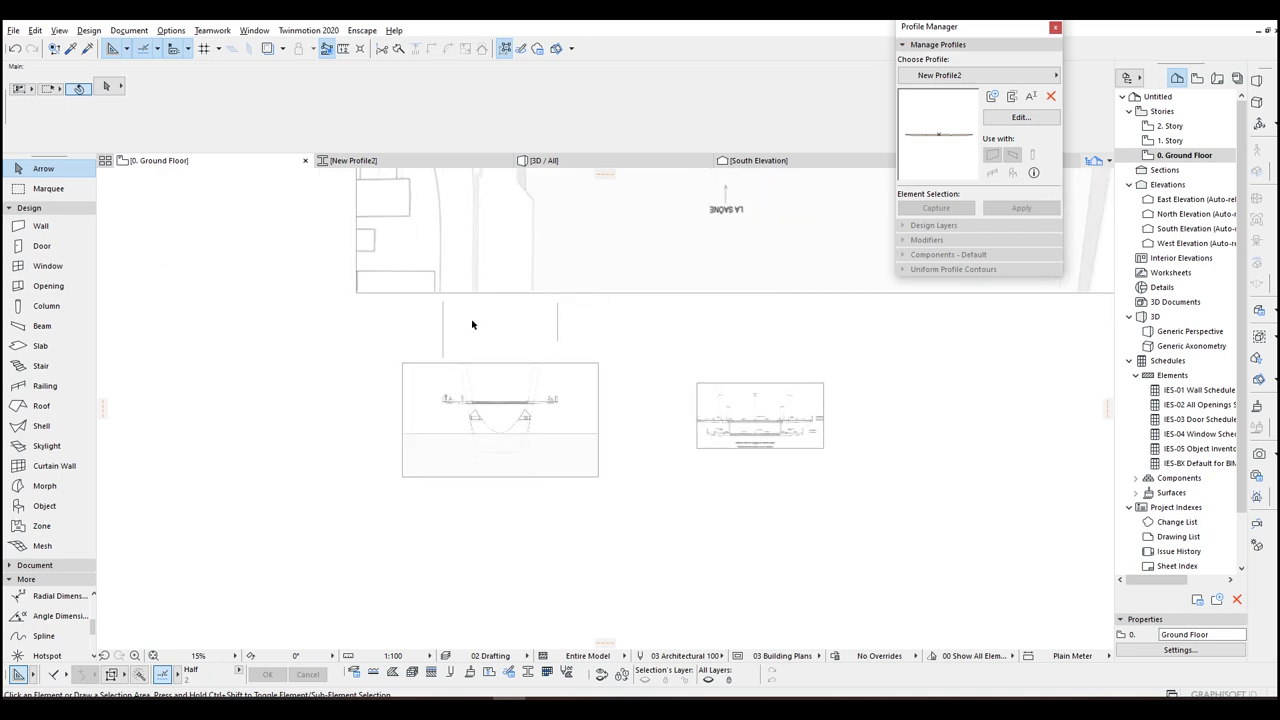
left_click(82, 565)
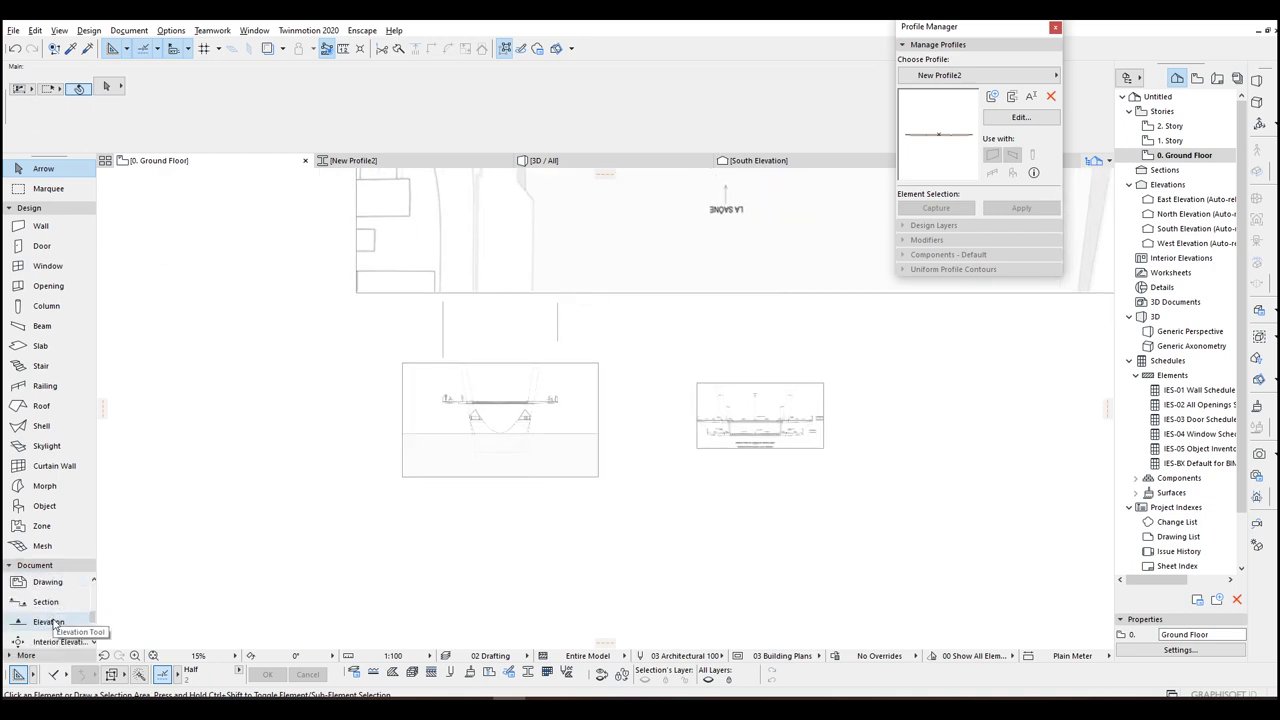
left_click(45, 601)
mouse_move(1006, 218)
middle_mouse_down()
mouse_move(803, 509)
mouse_move(773, 628)
middle_mouse_up()
left_click(587, 302)
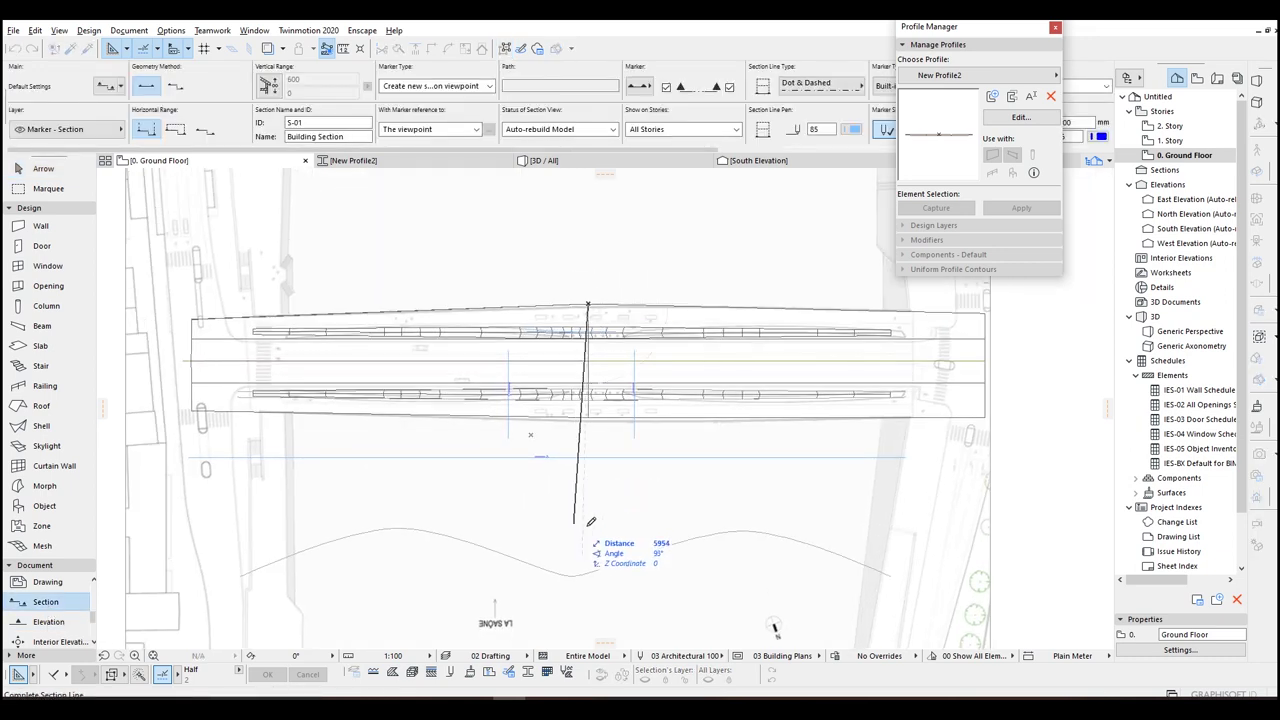
left_click(587, 525)
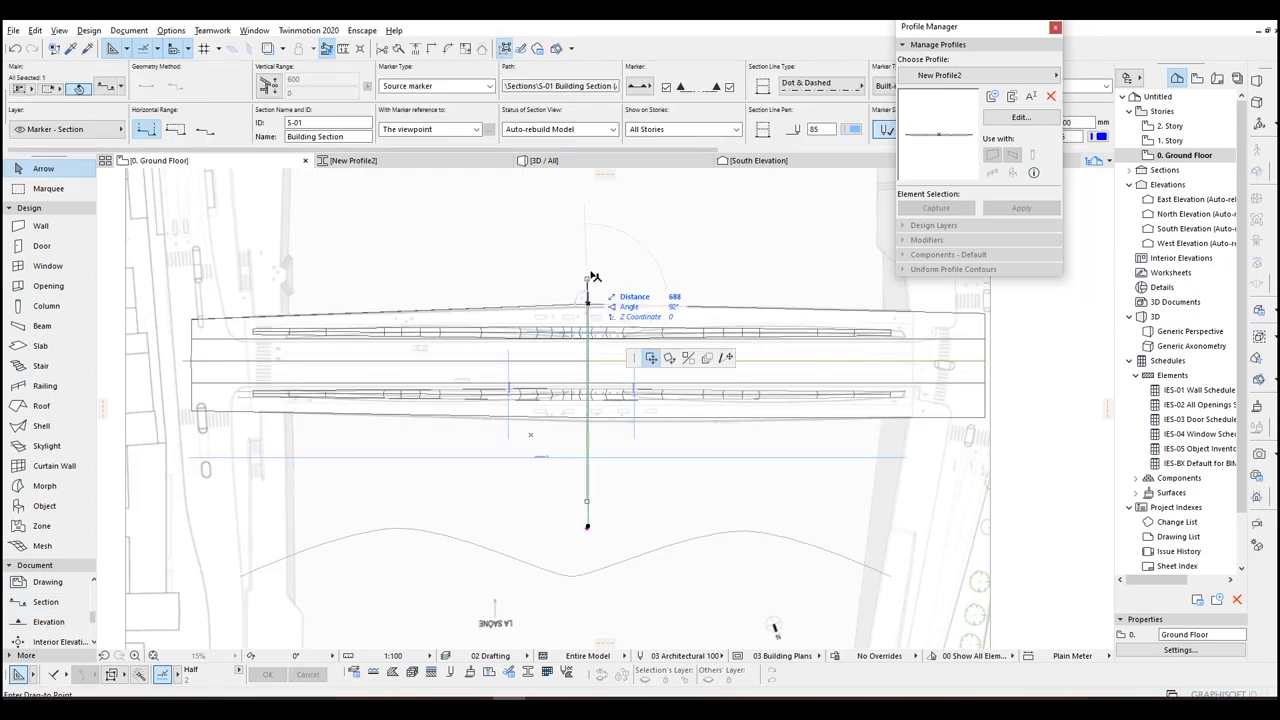
Step: Move the section line so that it crosses the full width of the bridge deck and lines up with midspan
left_click(590, 255)
scroll(584, 380, "down", 4)
middle_click_drag(572, 430, 617, 343)
scroll(634, 303, "up", 8)
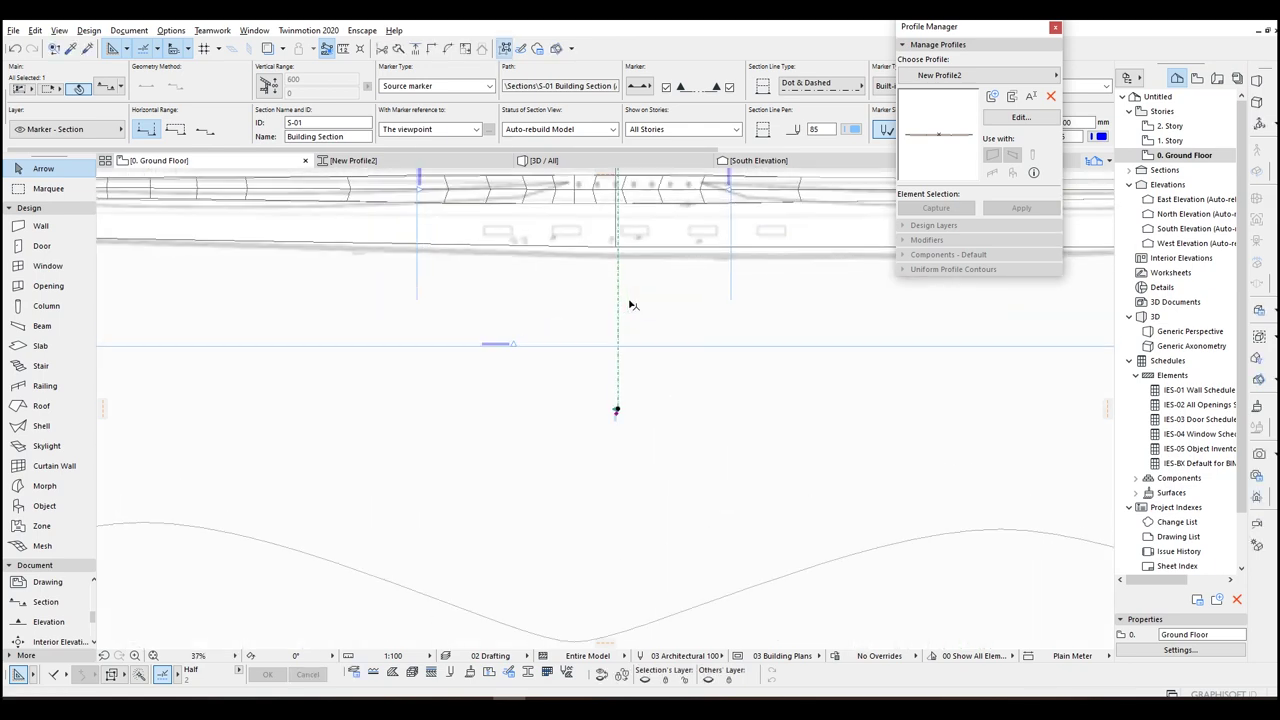
scroll(612, 330, "up", 4)
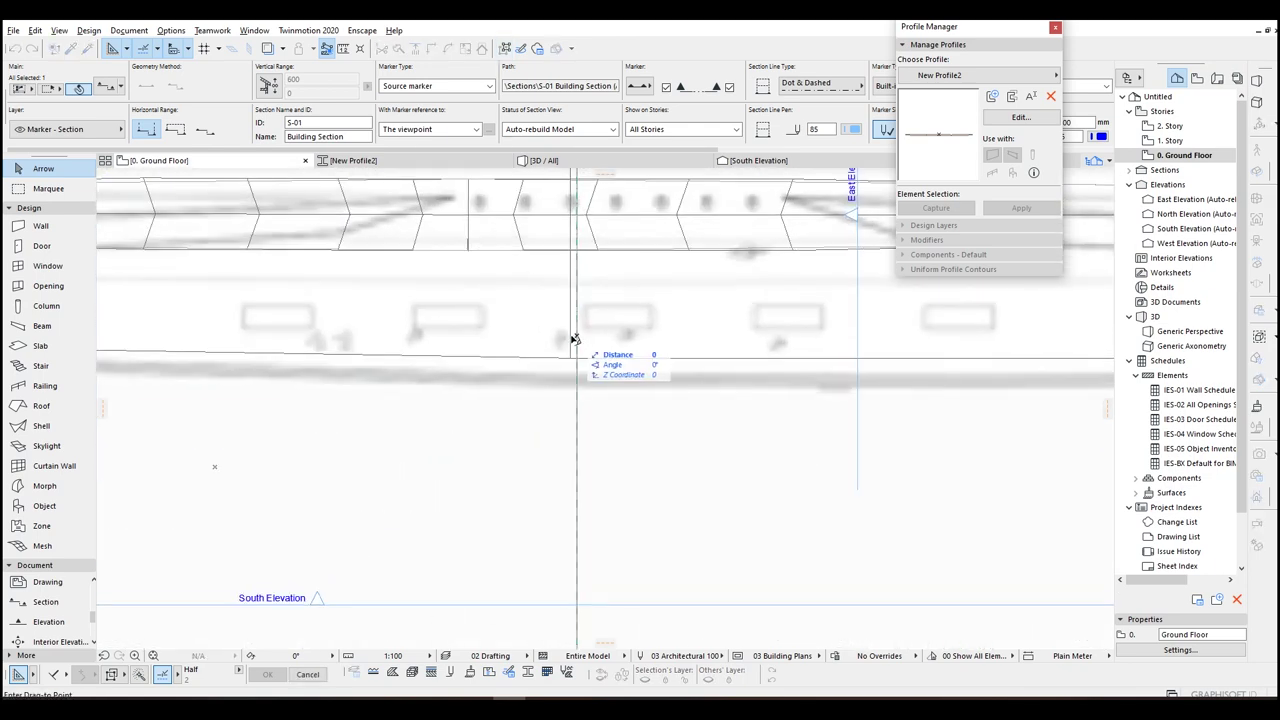
scroll(562, 370, "down", 7)
Step: Copy the bridge cross-section drawing placed below the plan and open the midspan building section with current view settings
middle_click_drag(584, 368, 653, 200)
middle_click_drag(431, 540, 543, 357)
left_click(474, 402)
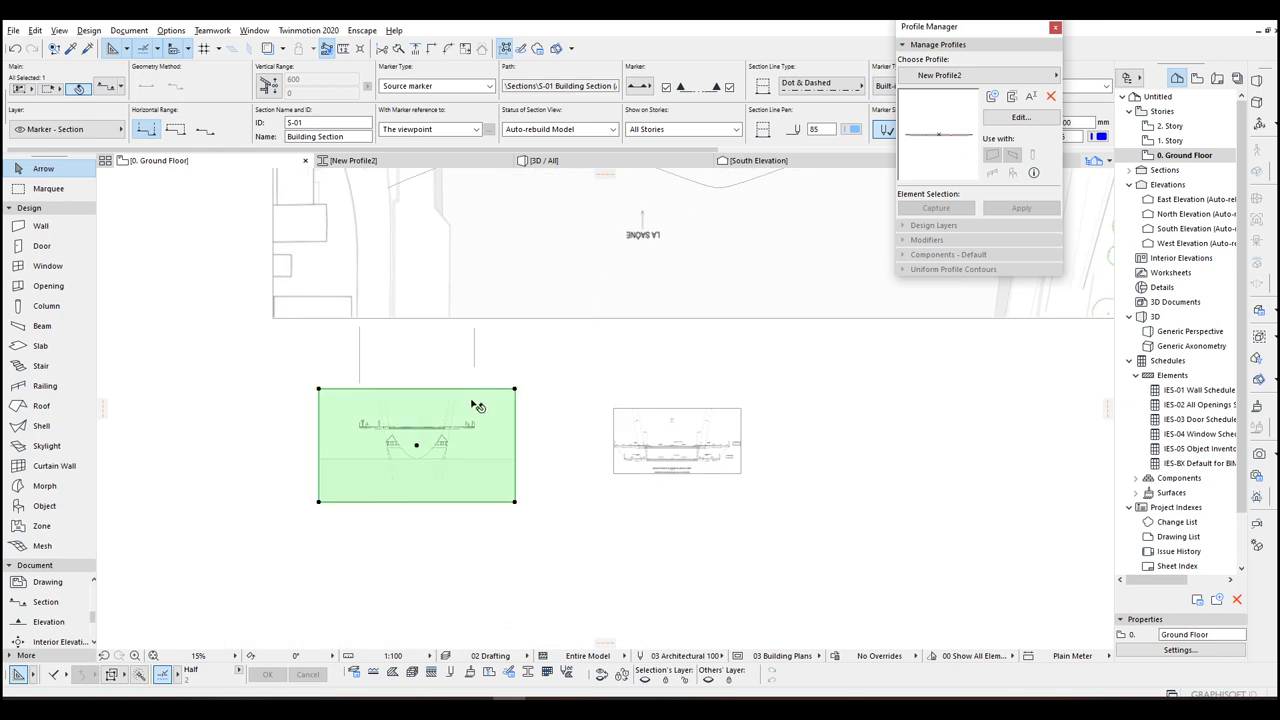
middle_click_drag(697, 285, 674, 449)
left_click(713, 247)
right_click(715, 247)
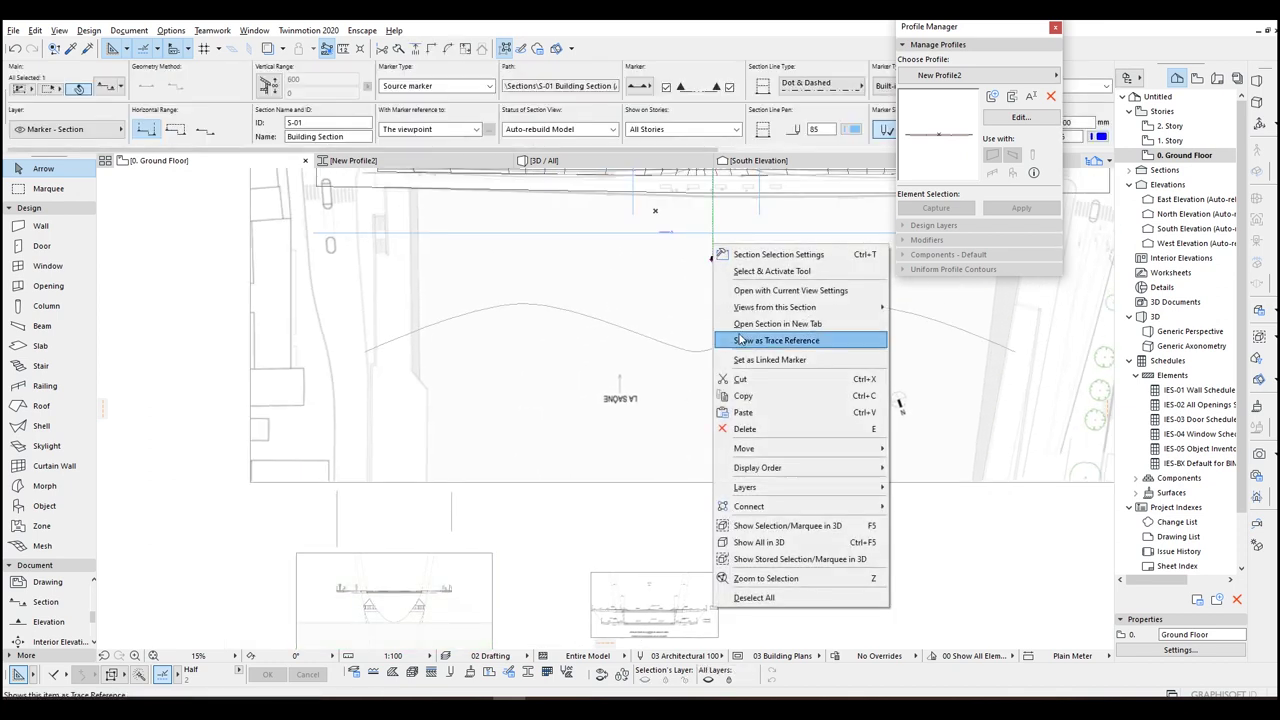
left_click(770, 290)
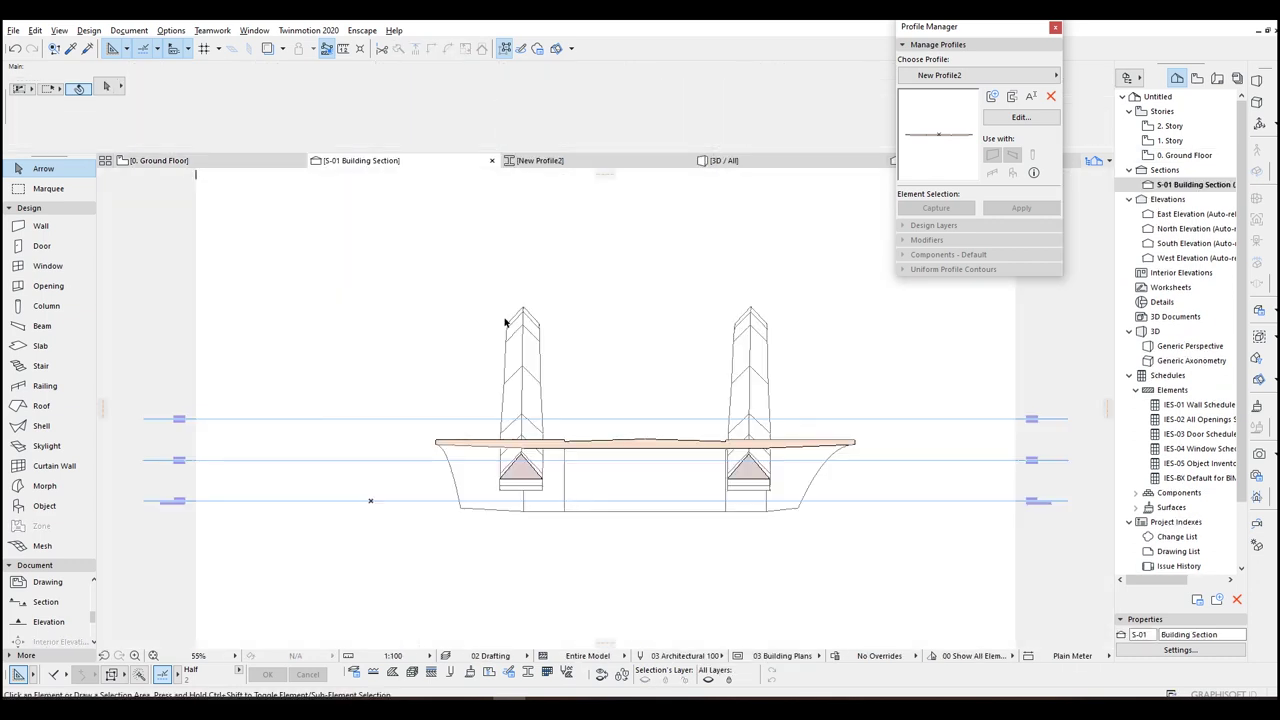
Step: Paste the cross-section drawing into the building section at the center of the current view, keeping the current view
middle_click_drag(573, 483, 582, 395)
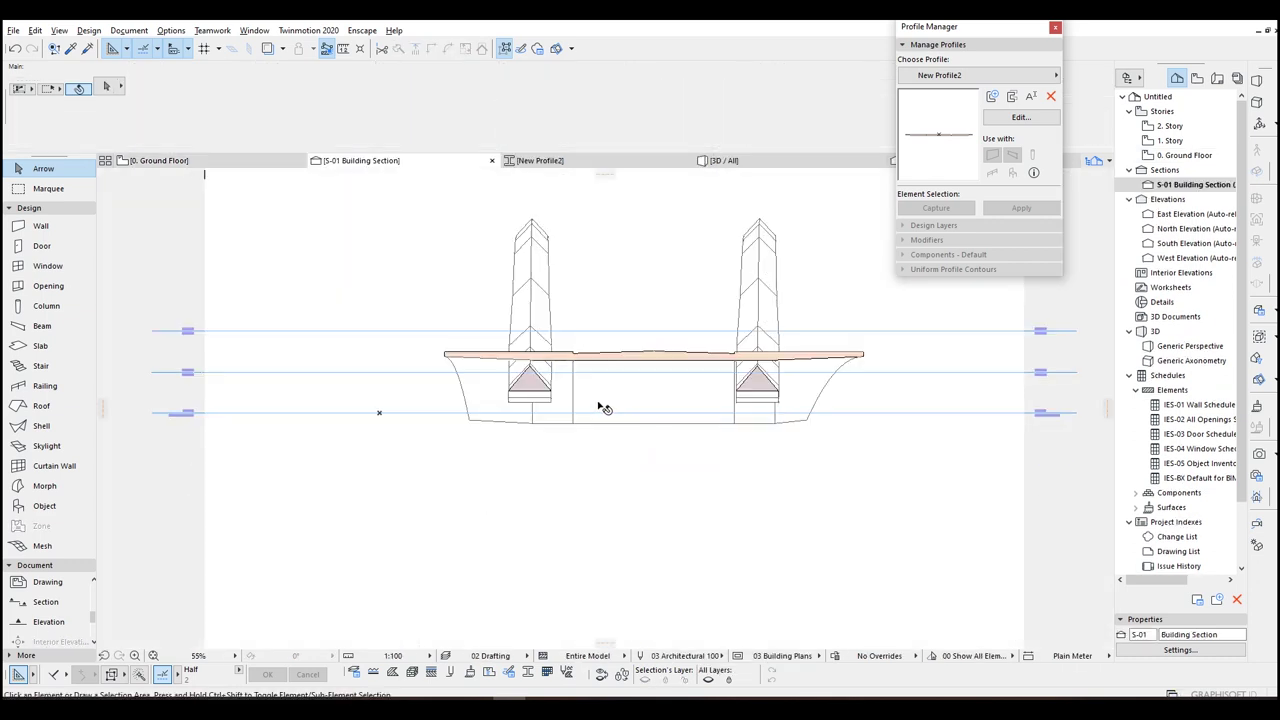
key("ctrl+v")
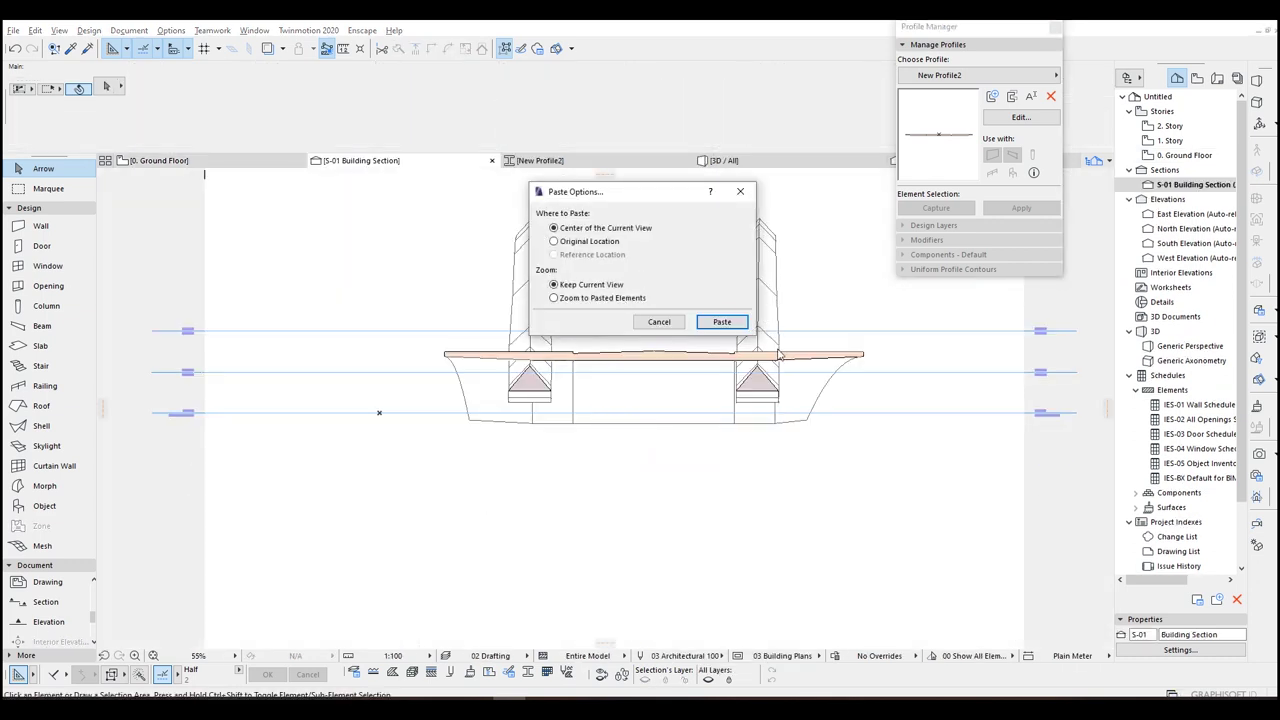
left_click(718, 322)
scroll(652, 468, "up", 3)
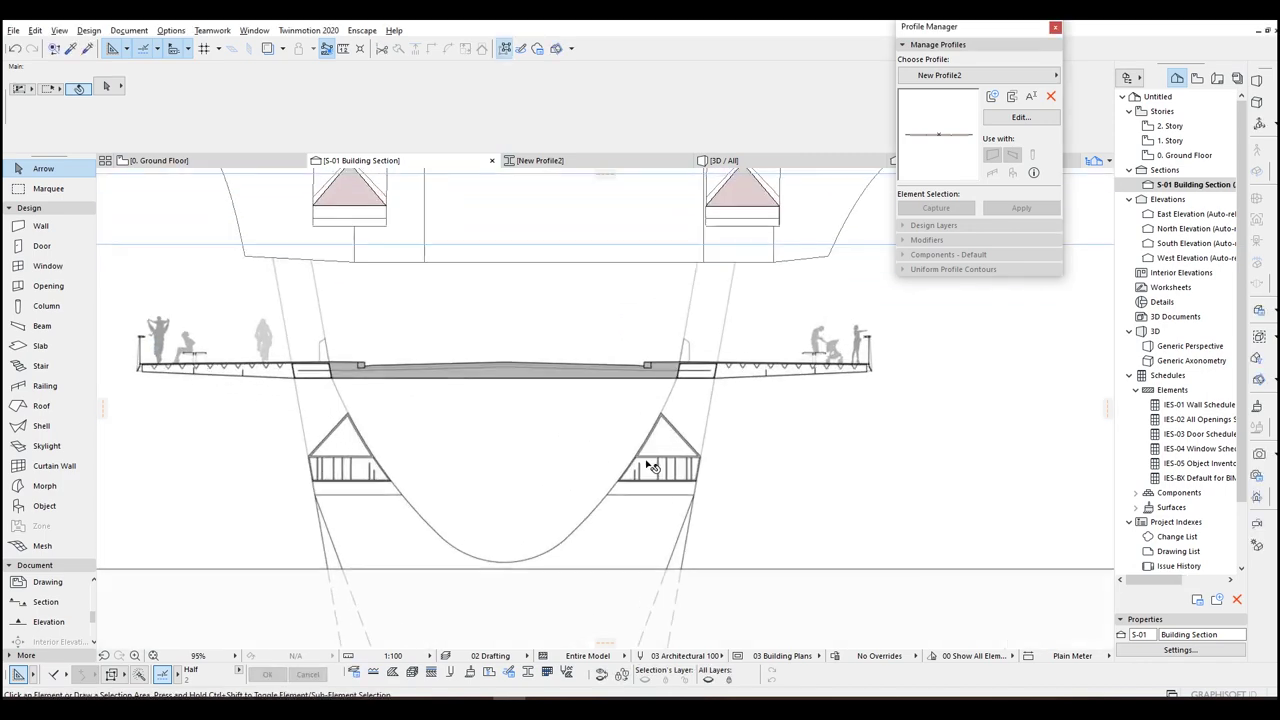
scroll(333, 450, "up", 2)
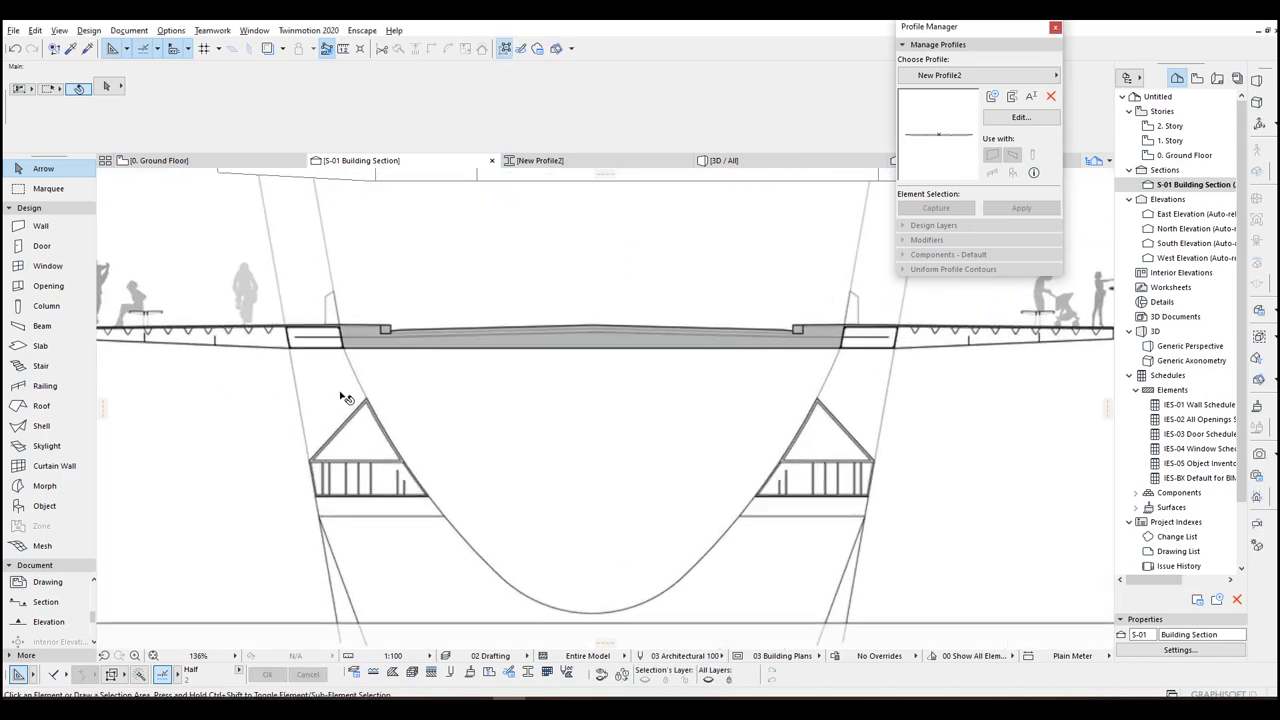
scroll(610, 440, "down", 3)
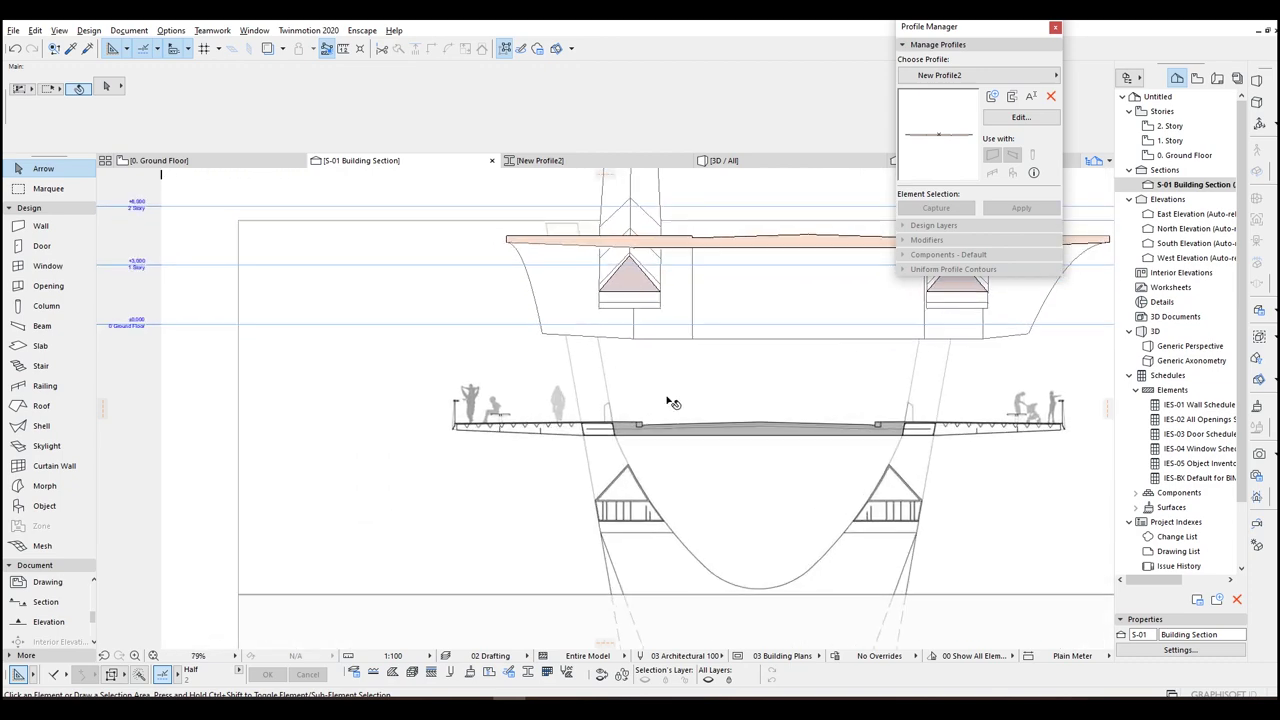
middle_click_drag(660, 333, 505, 345)
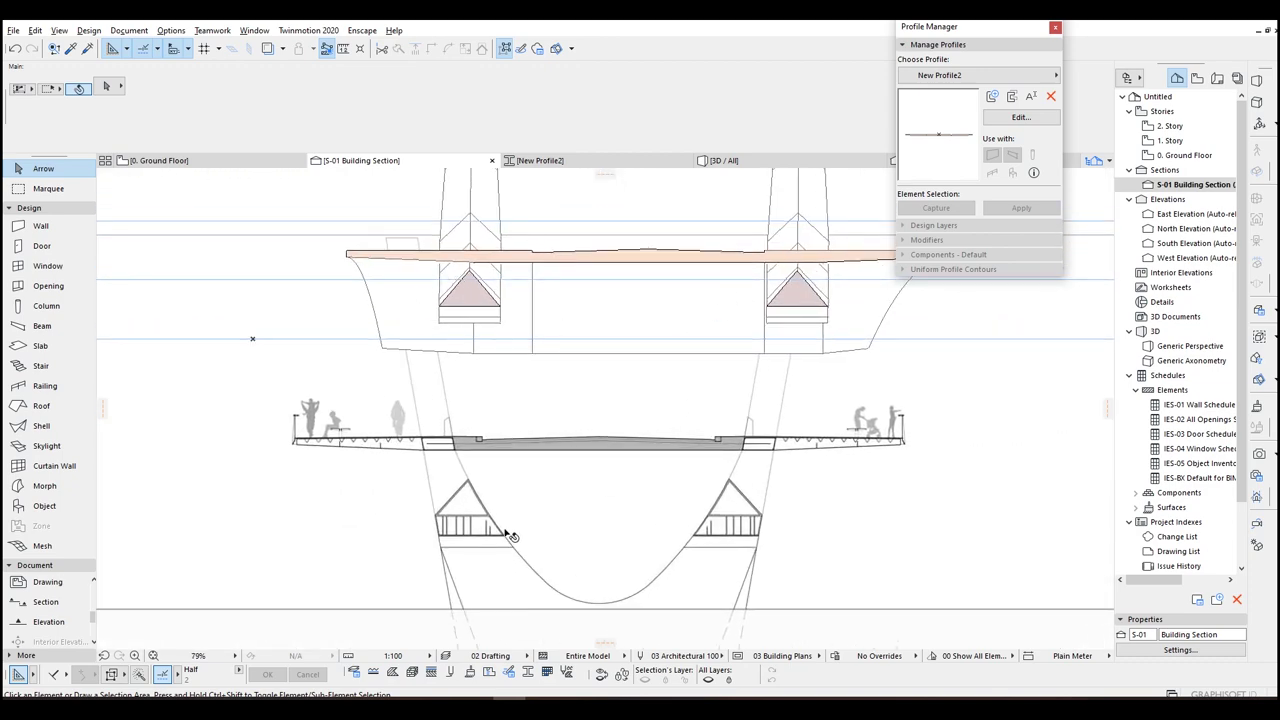
scroll(512, 536, "up", 2)
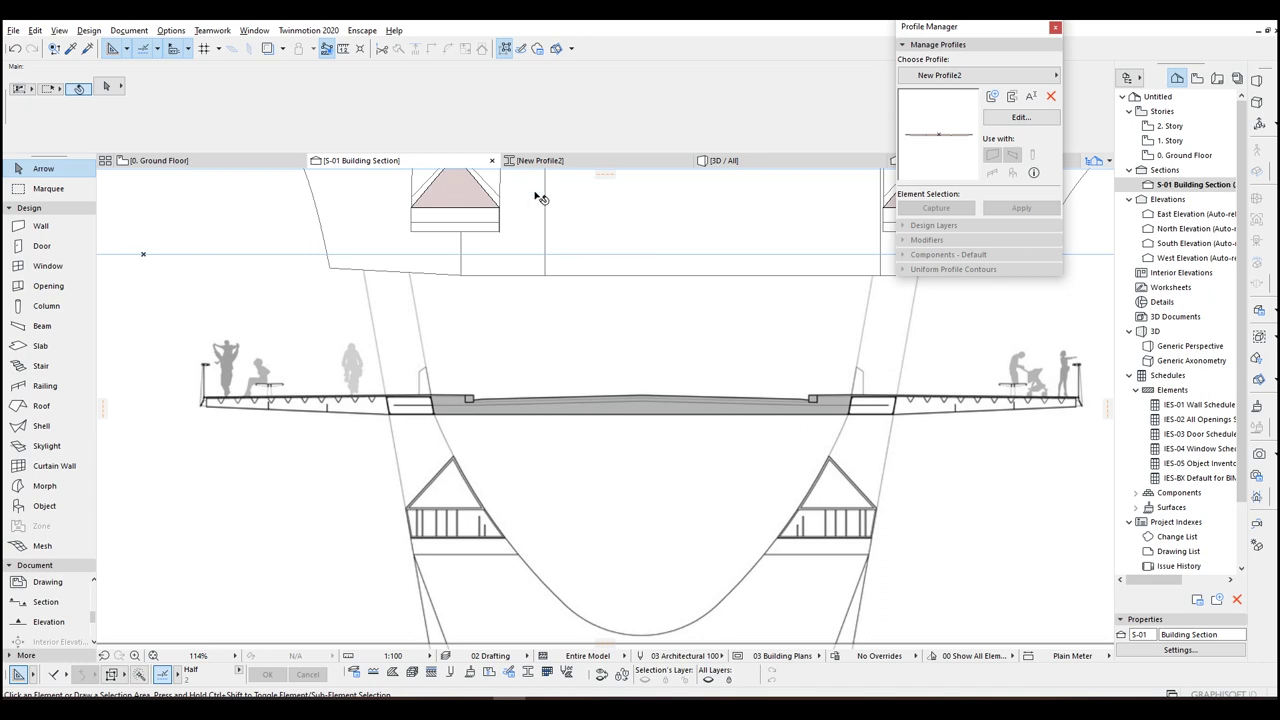
middle_click_drag(579, 224, 510, 317)
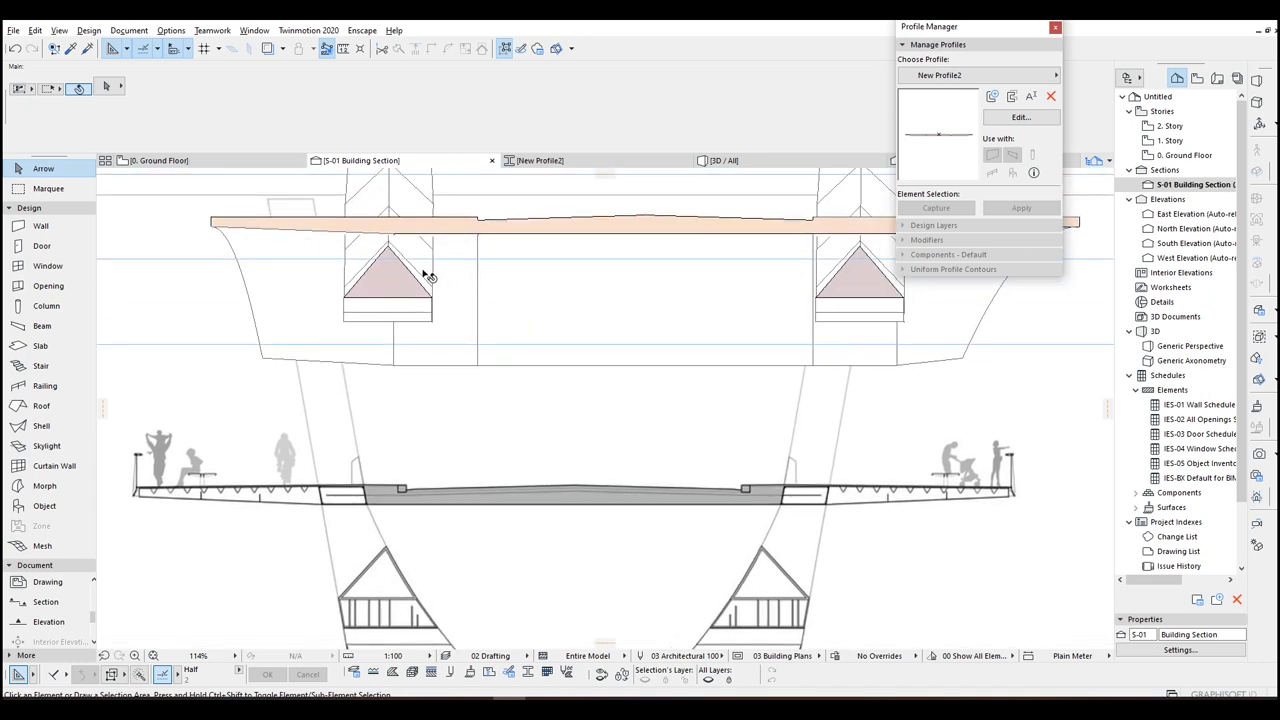
Step: Try to align the pasted drawing with the modelled arches by moving it upward from the outer corner of its truss
middle_click_drag(472, 467, 501, 349)
left_click(452, 487)
key("ctrl+d")
left_click(371, 488)
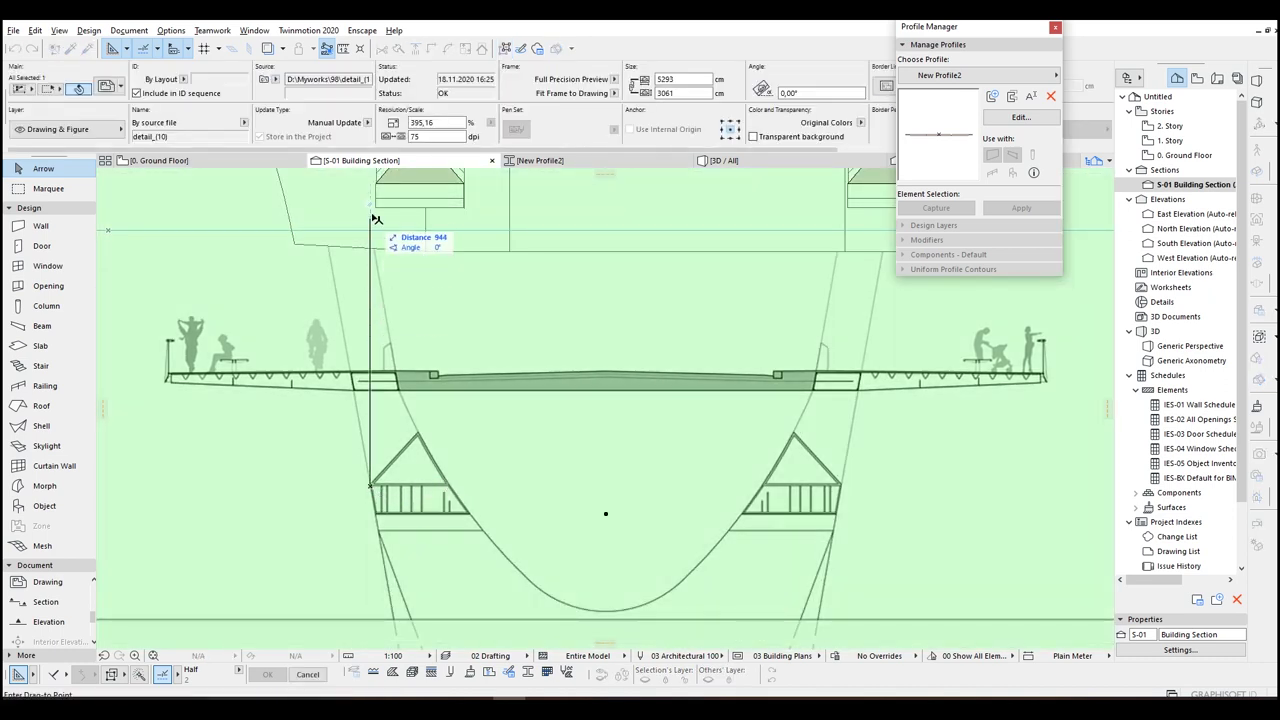
left_click(376, 183)
middle_click_drag(464, 204, 480, 391)
scroll(481, 391, "down", 3)
Step: Move the pasted cross-section drawing down clear of the modelled section and deselect it
left_click(583, 360)
left_click(668, 350)
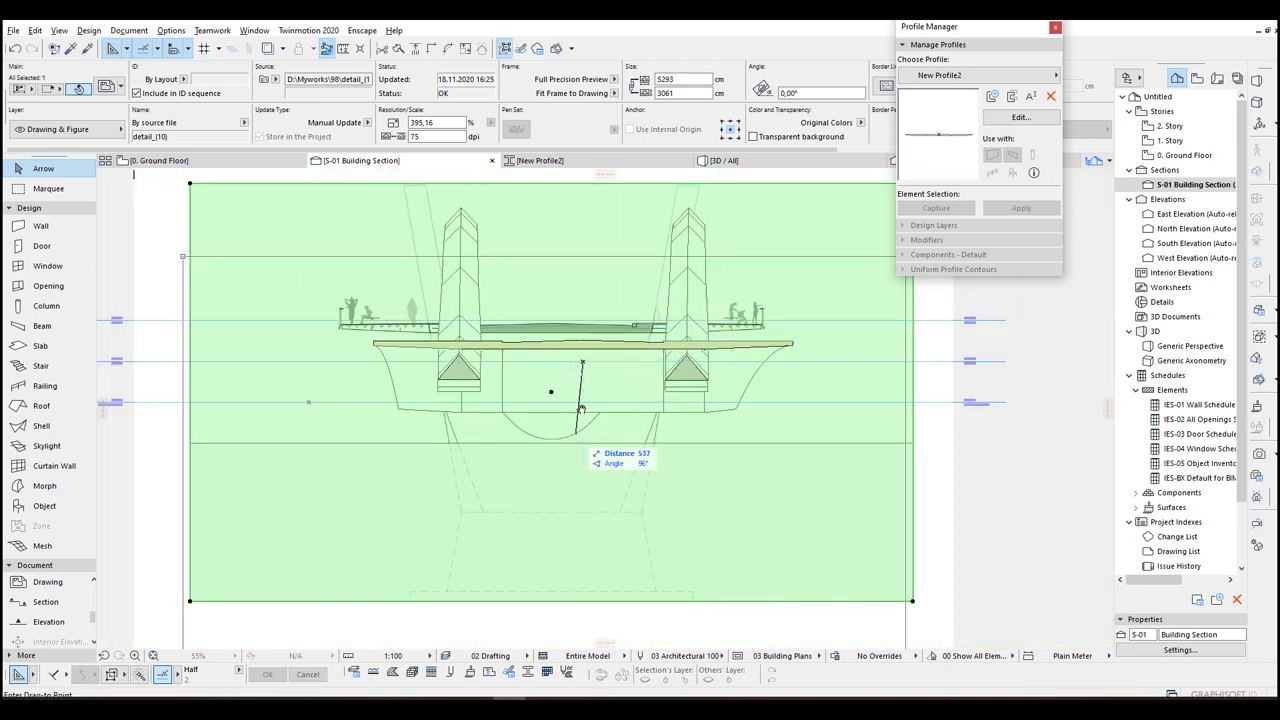
middle_click_drag(594, 552, 605, 429)
left_click(607, 458)
middle_click_drag(684, 384, 671, 360)
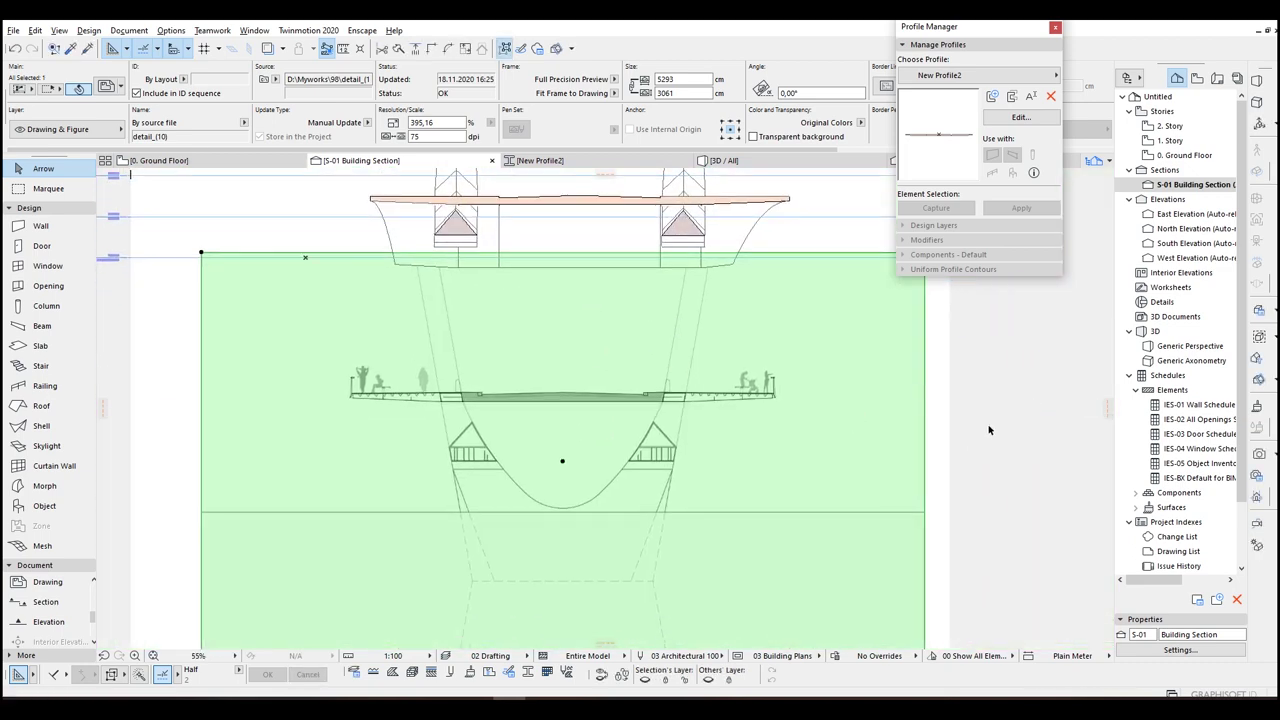
left_click(961, 422)
scroll(488, 469, "up", 3)
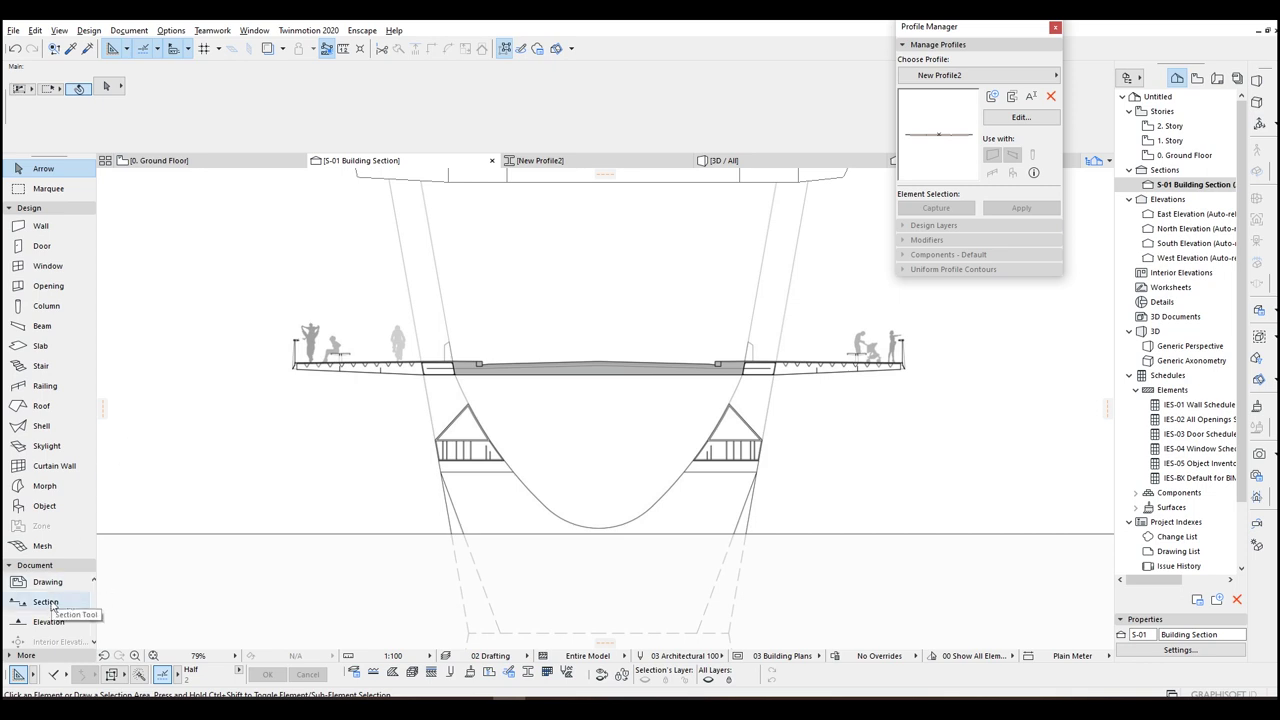
scroll(74, 607, "up", 5)
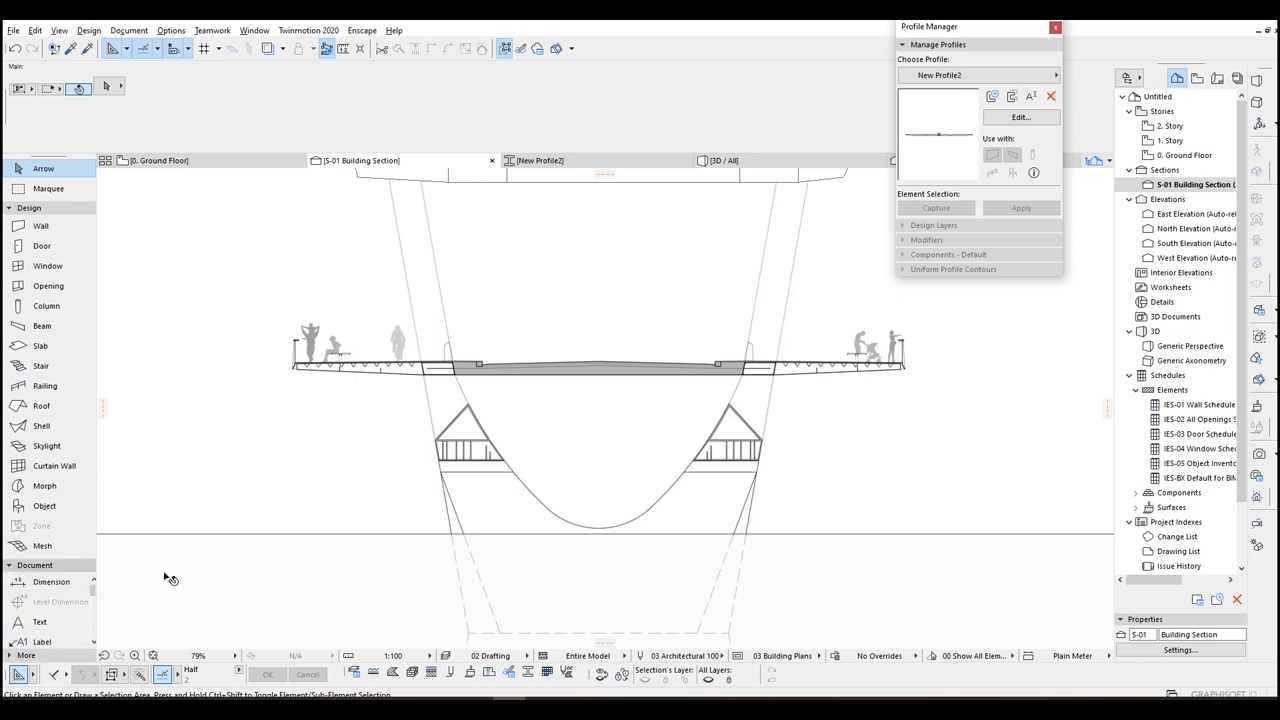
key("l")
left_click(432, 438)
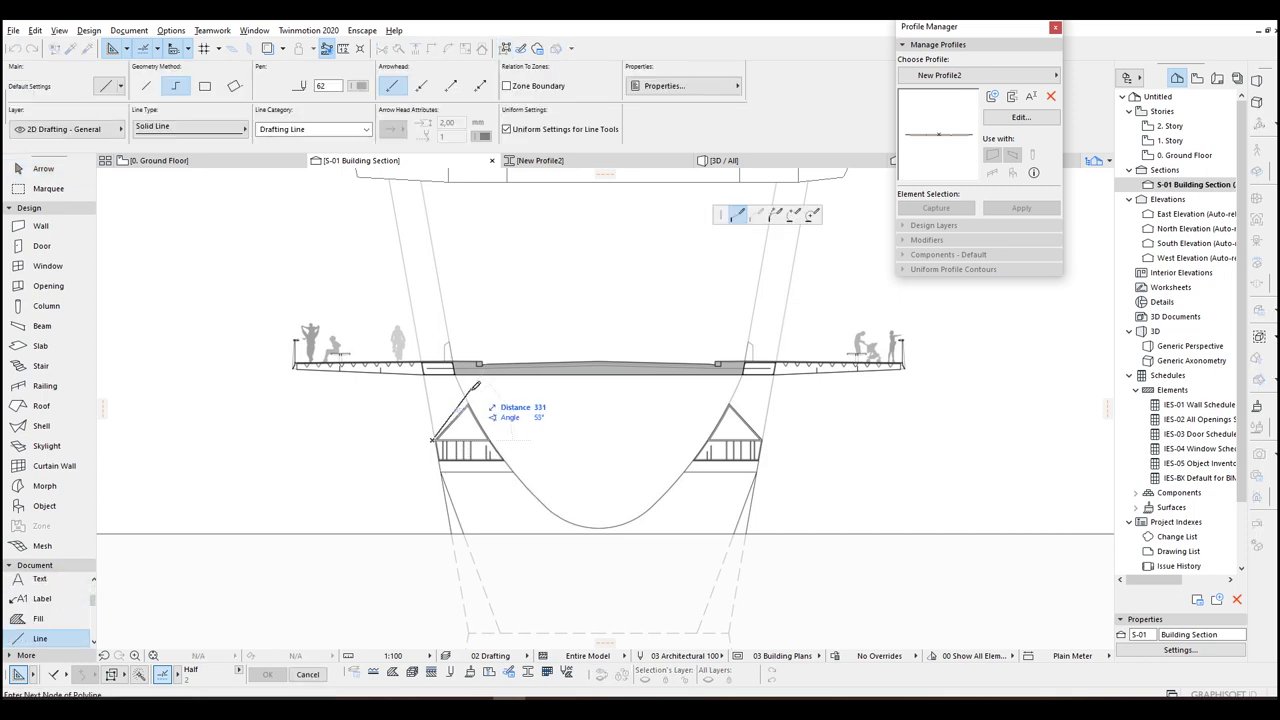
scroll(470, 400, "up", 3)
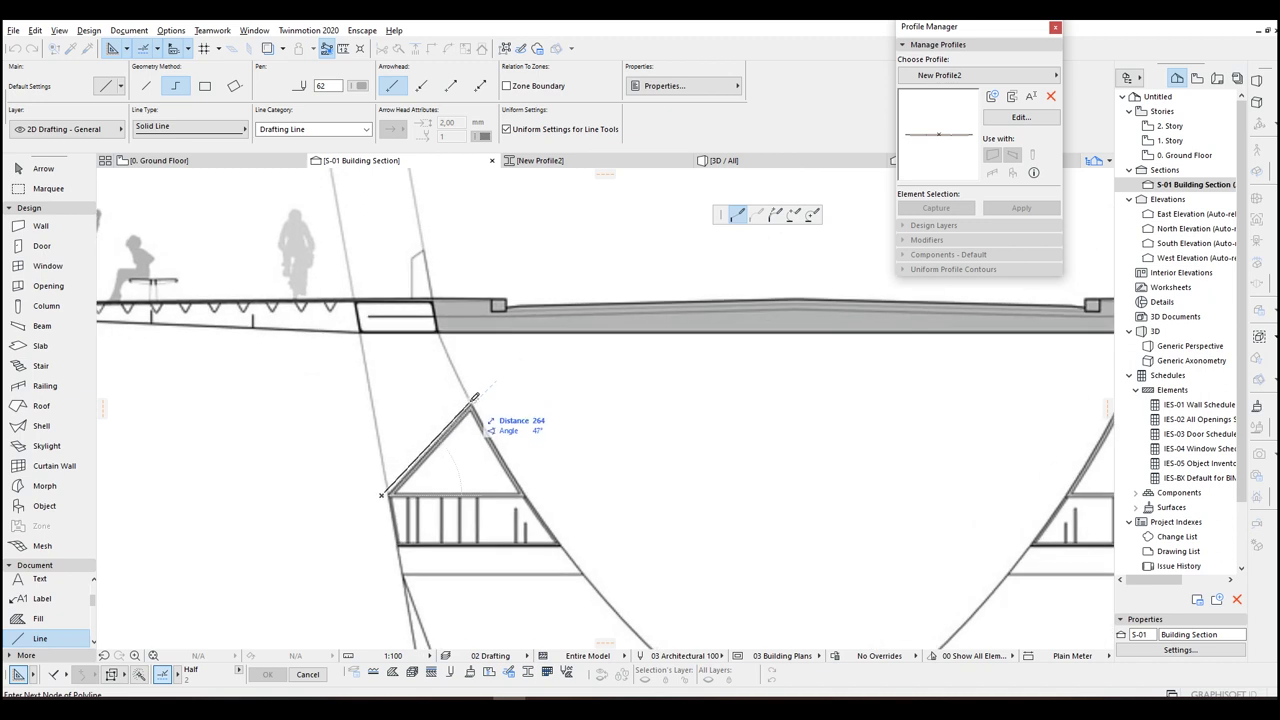
middle_click_drag(422, 472, 438, 305)
key("Escape")
Step: Trace the horizontal base of one truss, the pier's inner side and the arc at the bottom of its opening
left_click(405, 327)
scroll(512, 320, "up", 2)
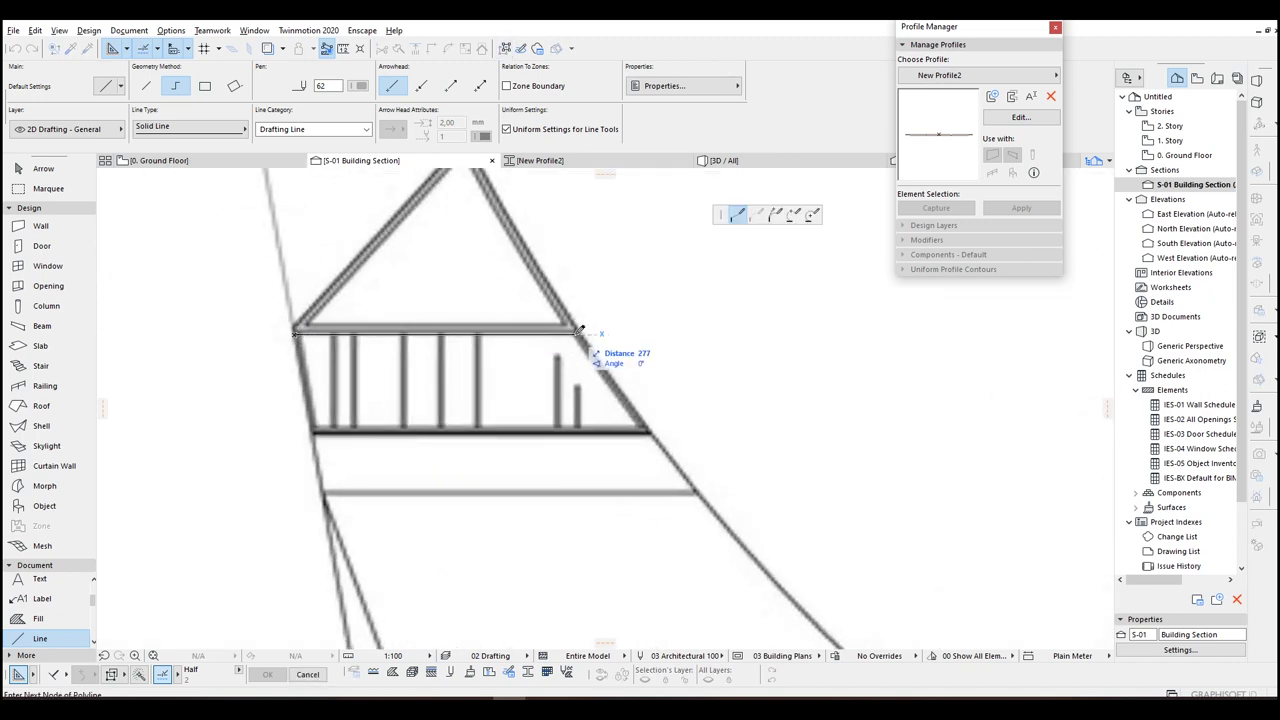
scroll(577, 346, "down", 3)
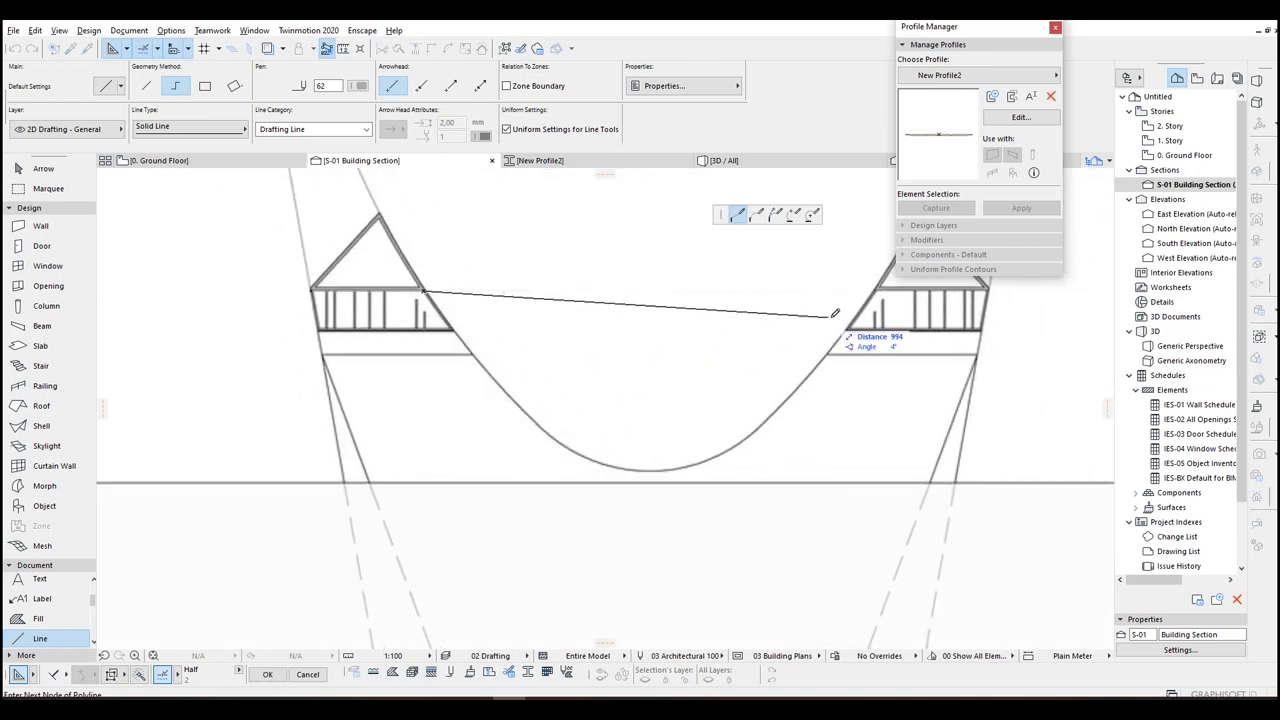
middle_click_drag(854, 311, 799, 351)
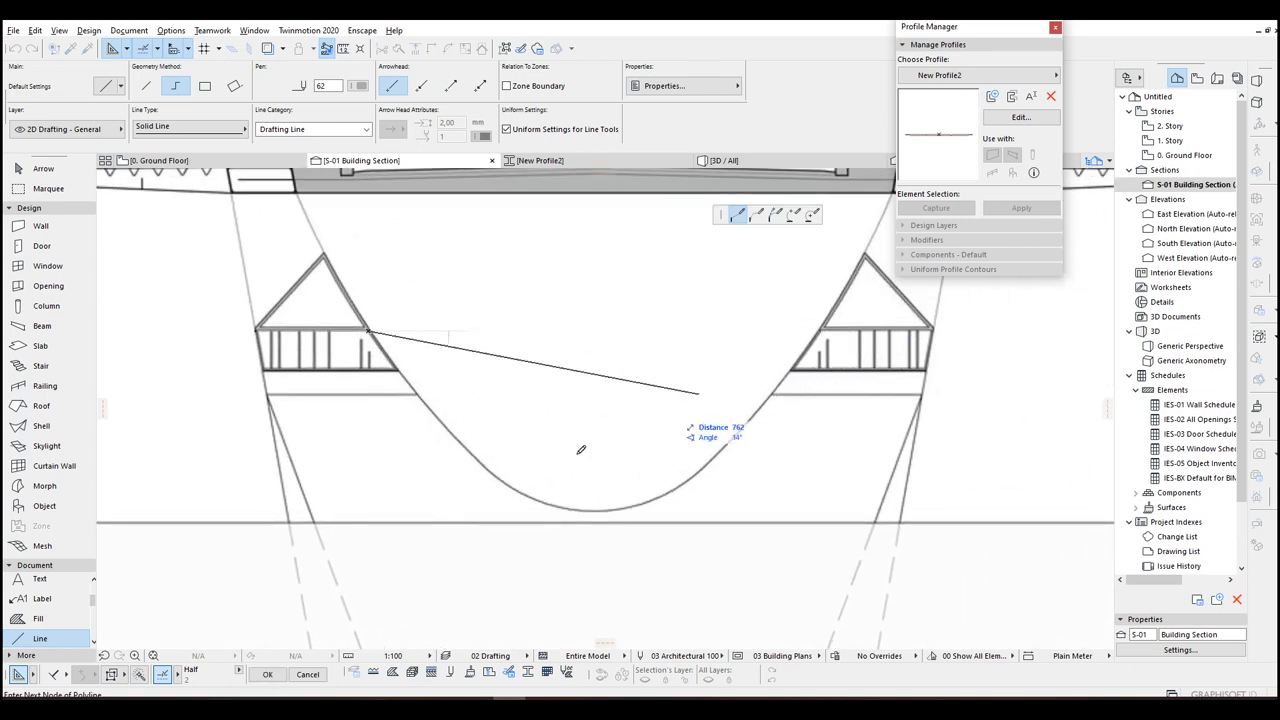
double_click(707, 464)
key("Escape")
left_click(609, 464)
left_click(757, 215)
left_click(593, 511)
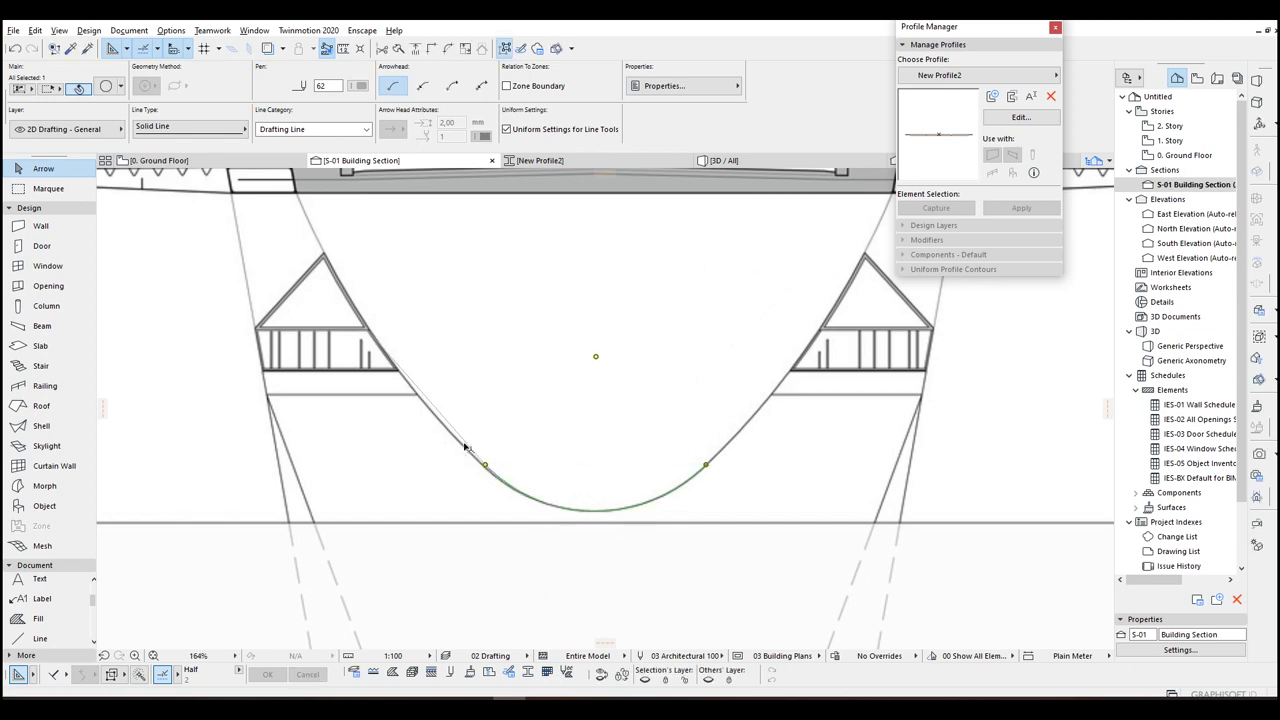
Step: Bend the straight inner-side line into a curve that follows the pier opening in the drawing
scroll(400, 375, "up", 4)
left_click(486, 414)
left_click(476, 429)
scroll(492, 412, "down", 4)
key("Escape")
key("Escape")
key("Escape")
key("Escape")
Step: Trace the pier's outer side down through its bend and around the footing to the centreline with a polyline
left_click(359, 366)
scroll(371, 414, "down", 2)
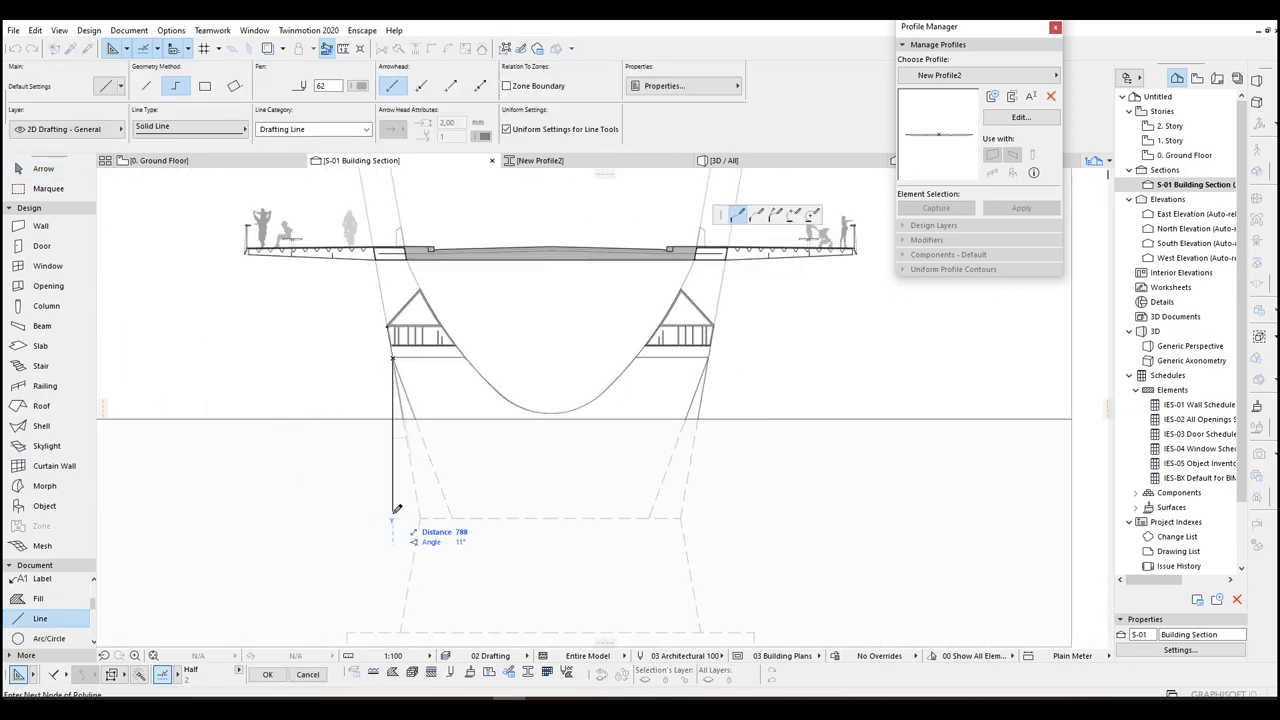
left_click(420, 518)
middle_click_drag(401, 631, 417, 522)
double_click(568, 538)
key("Escape")
key("Escape")
scroll(435, 437, "down", 2)
Step: Mirror a copy of the traced half outline about the pier's centreline and select the complete outline
left_click_drag(357, 257, 543, 557)
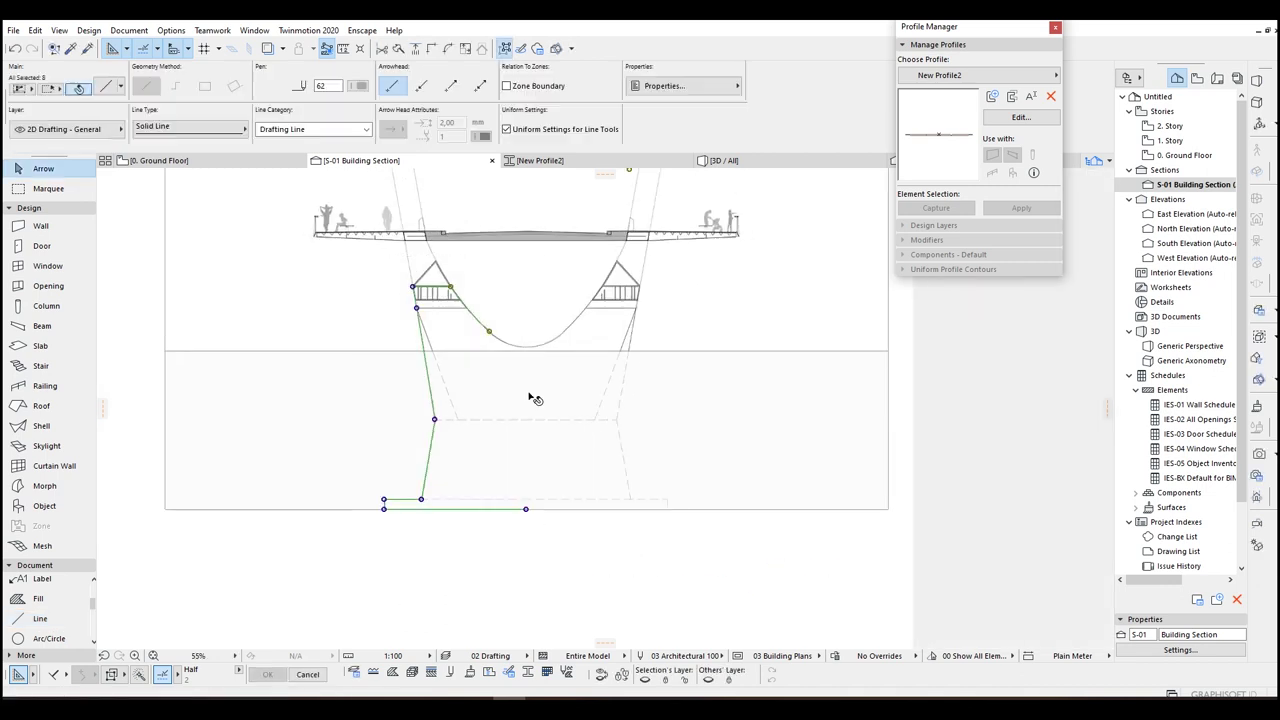
scroll(514, 350, "up", 3)
key("ctrl+shift+m")
left_click(534, 621)
left_click_drag(357, 257, 720, 565)
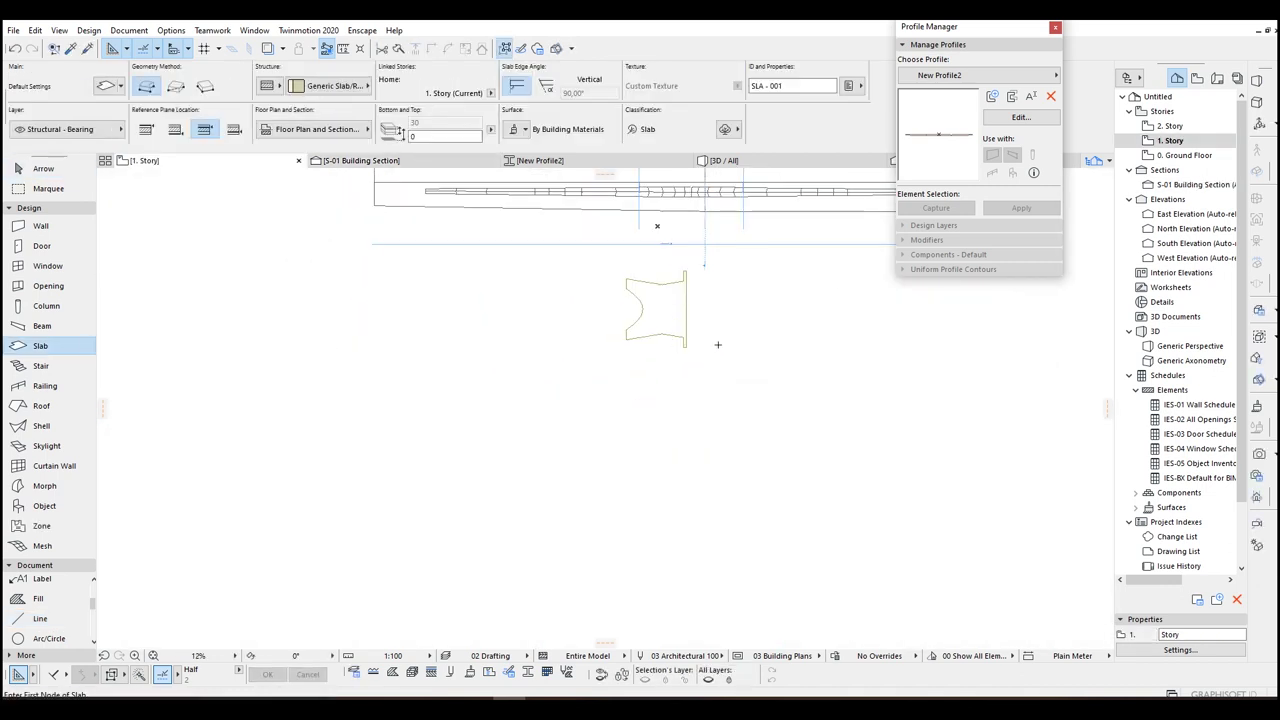
Step: Create a slab from the pier outline on the 1. Story plan and move it away from the outline
key("Escape")
left_click(601, 263)
key("ctrl+shift+d")
left_click(603, 264)
left_click(806, 320)
middle_click_drag(768, 314, 643, 394)
key("F3")
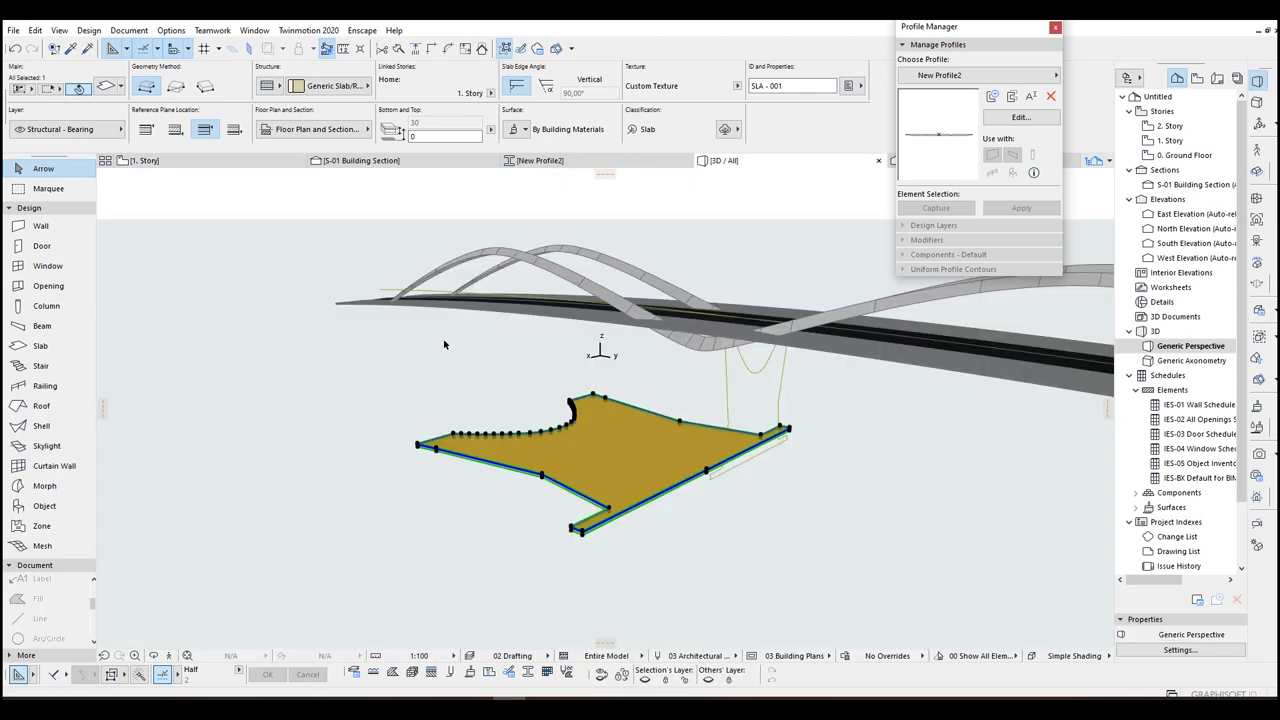
Step: Give the pier slab the Concrete - Structural material and a thickness of 100, and convert it to a morph
left_click(293, 86)
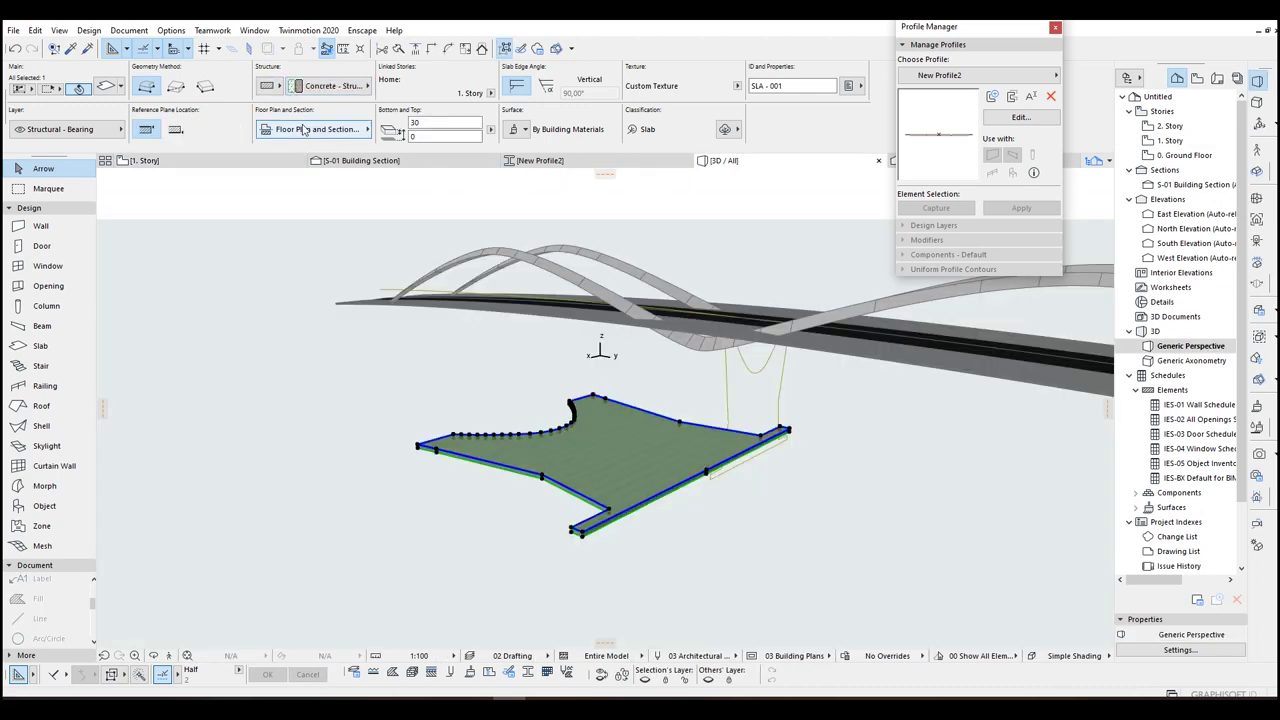
type("100")
key("Return")
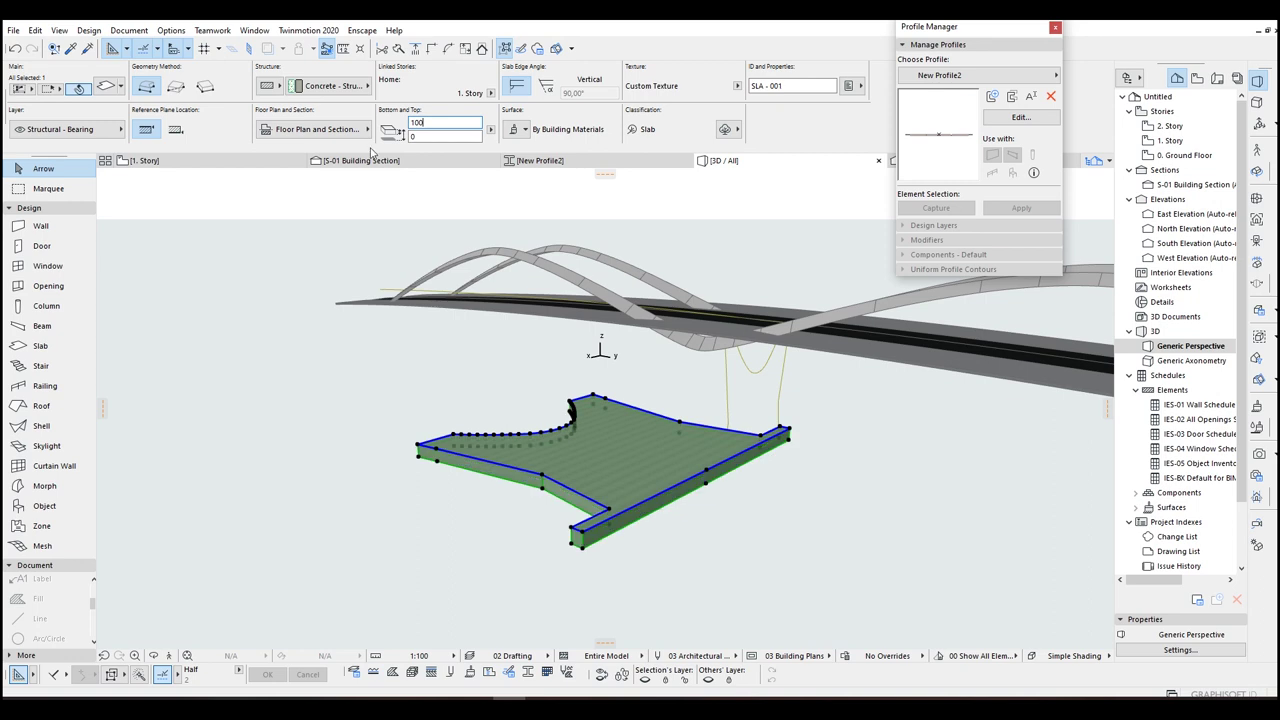
right_click(596, 478)
left_click(671, 291)
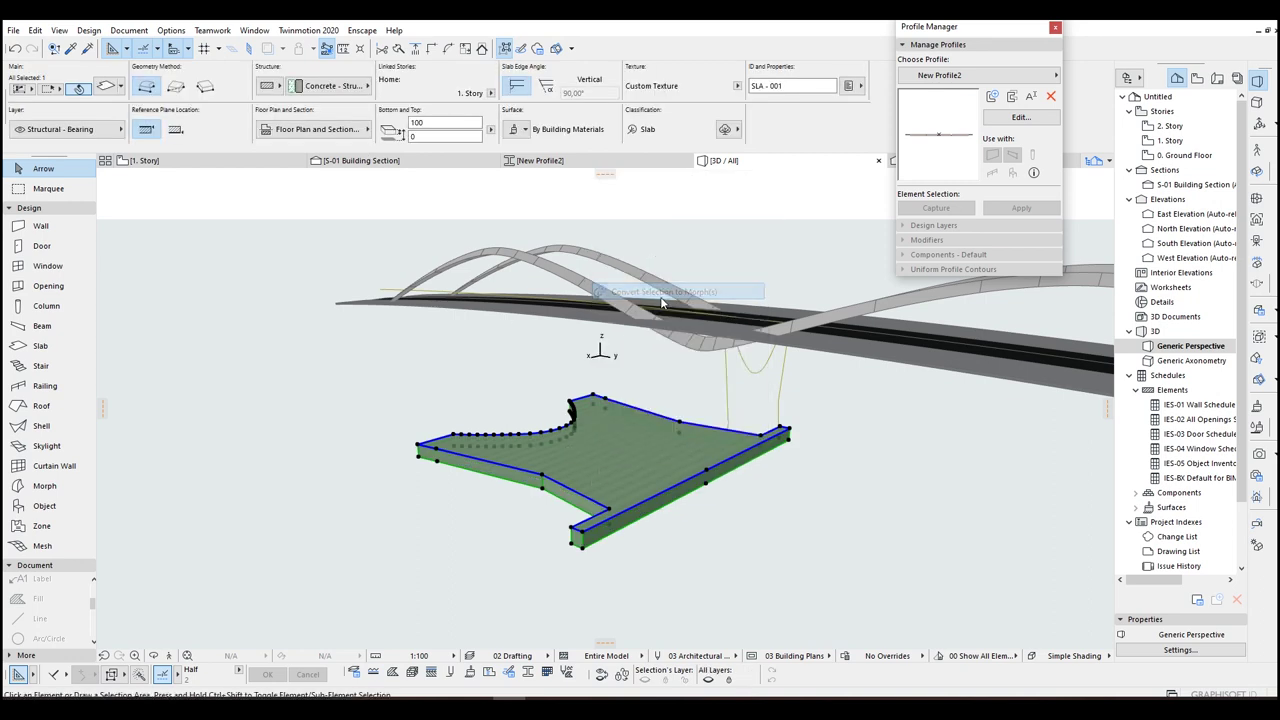
left_click(967, 286)
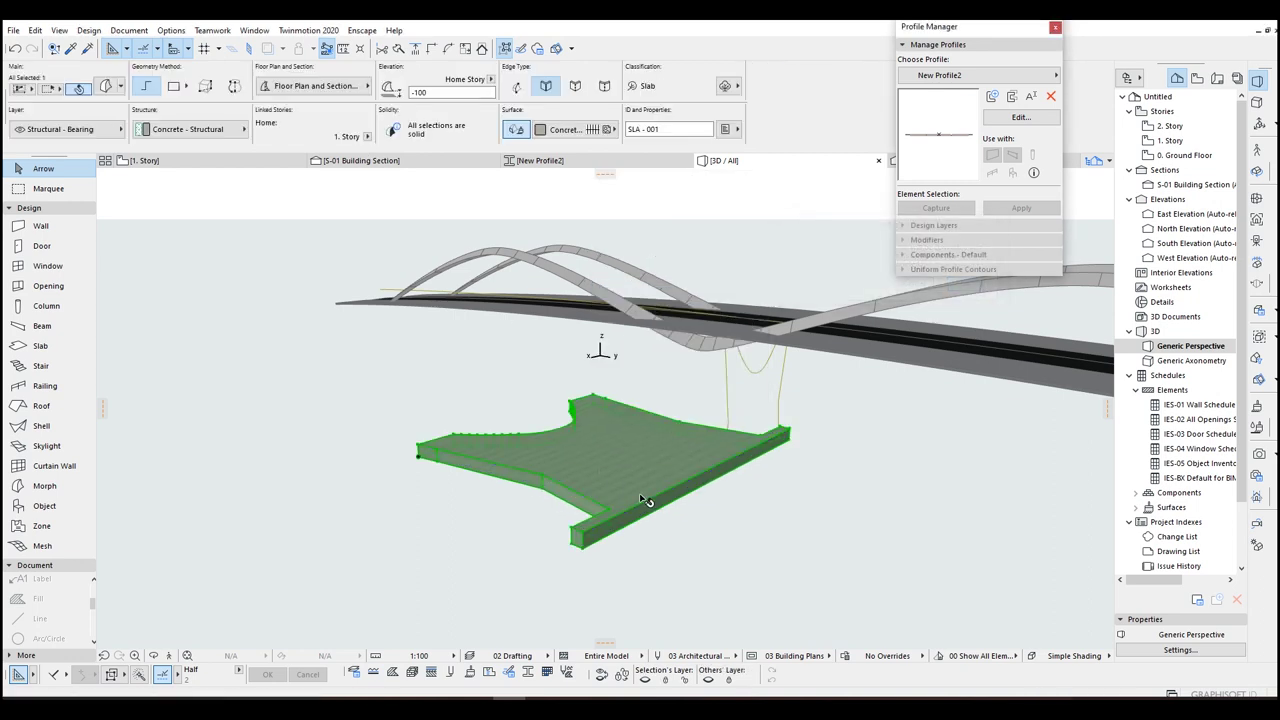
Step: Rotate the pier morph about its footing's long edge until it stands upright
key("ctrl+e")
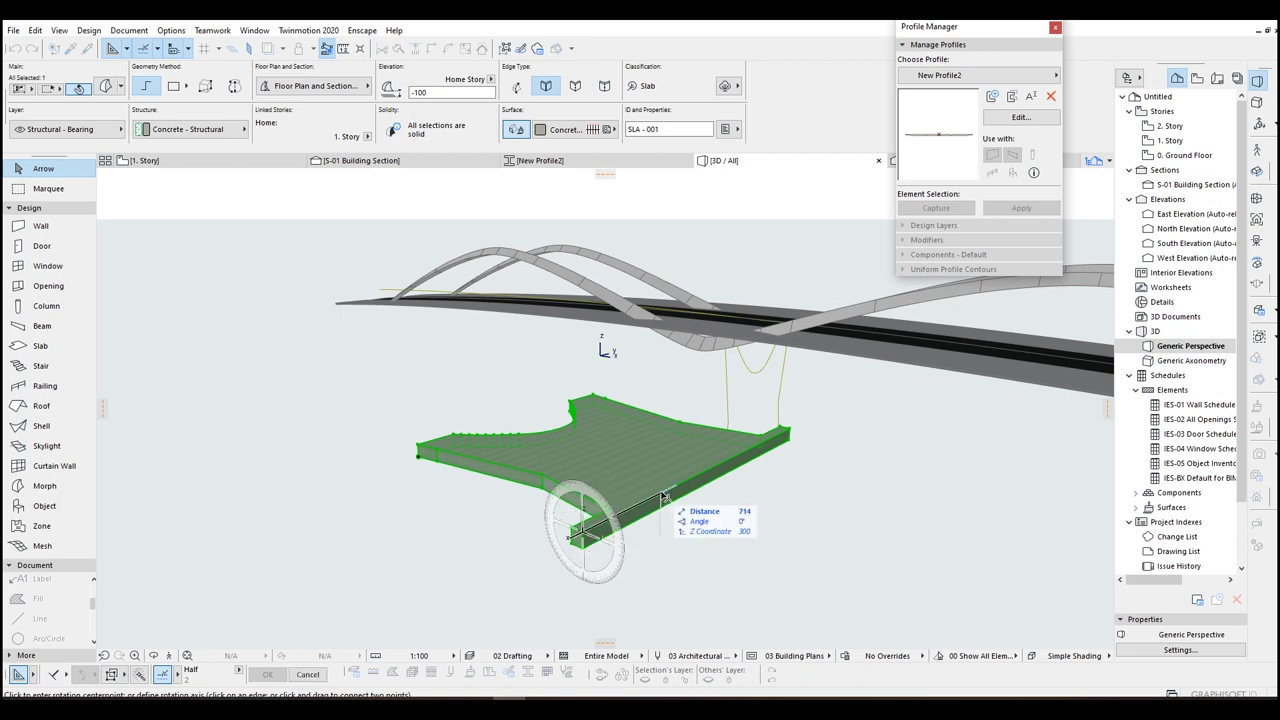
left_click_drag(662, 496, 668, 492)
left_click(477, 489)
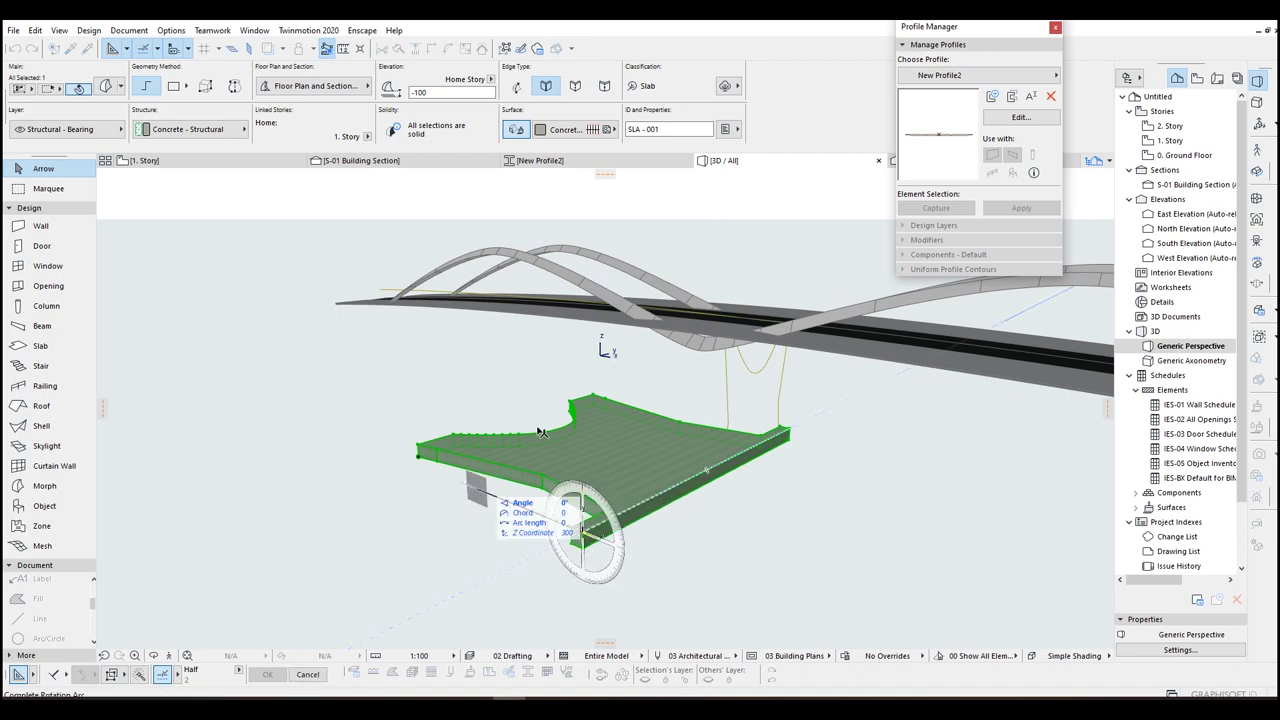
left_click(600, 388)
middle_click_drag(776, 438, 643, 386, "shift")
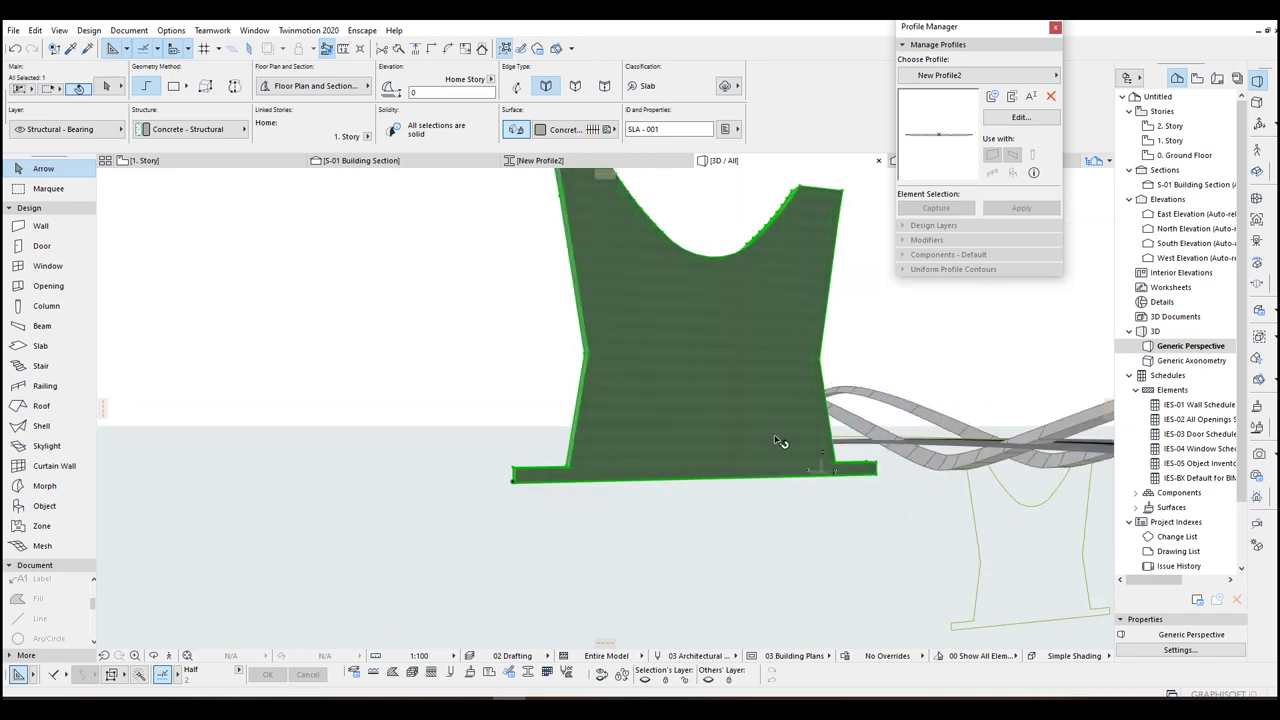
Step: Move the upright pier morph by its footing corner onto the outline below the deck and adjust its top to the arches' underside
key("ctrl+d")
left_click(876, 476)
middle_click_drag(1010, 550, 824, 498)
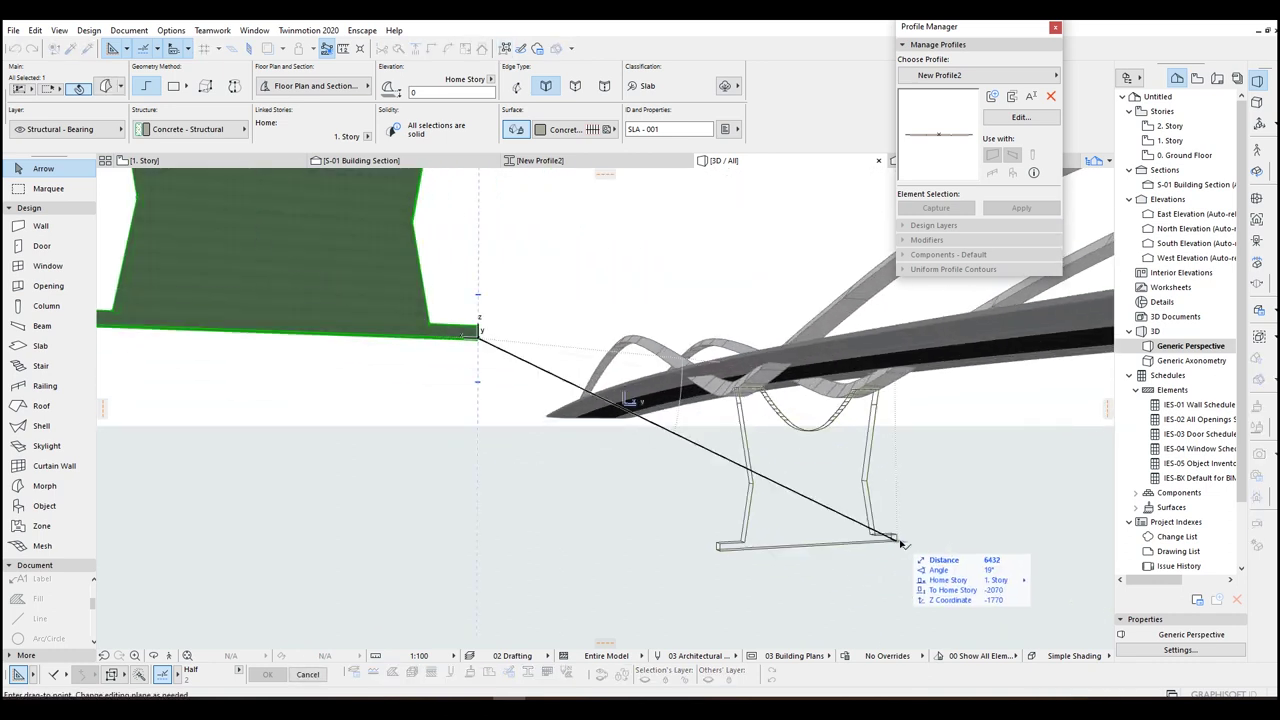
left_click(903, 543)
scroll(794, 366, "up", 3)
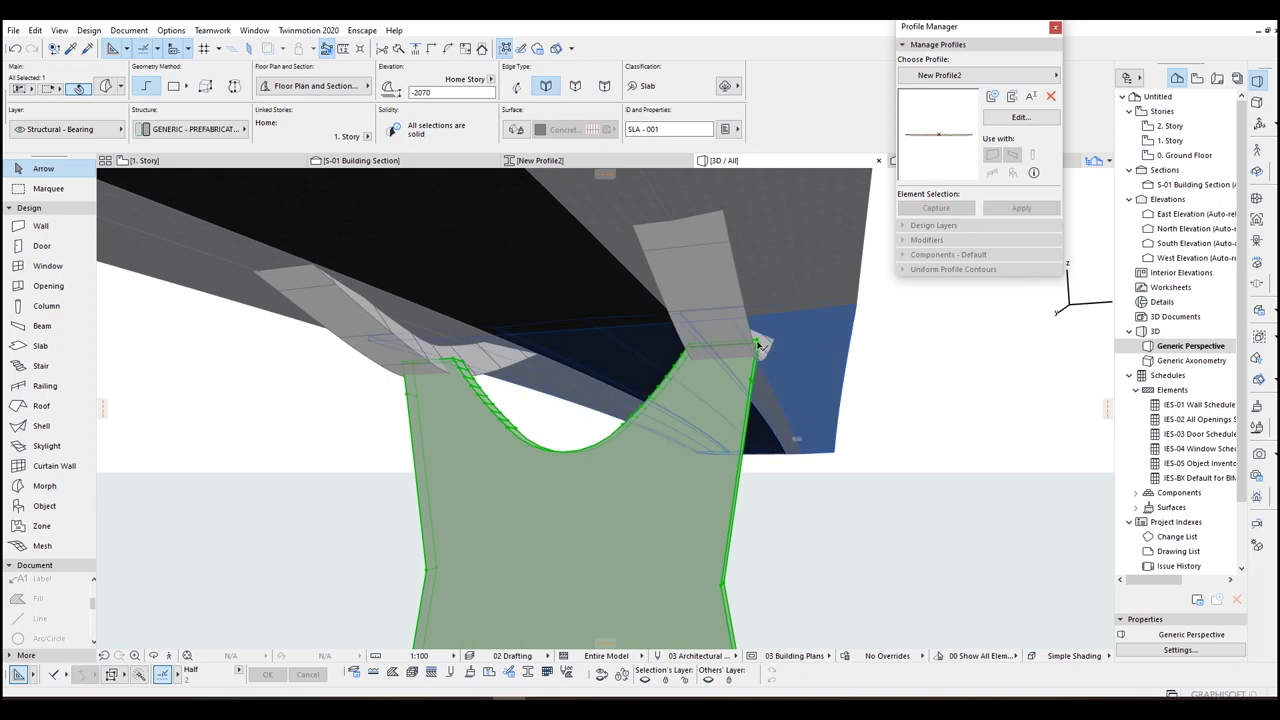
left_click(759, 345)
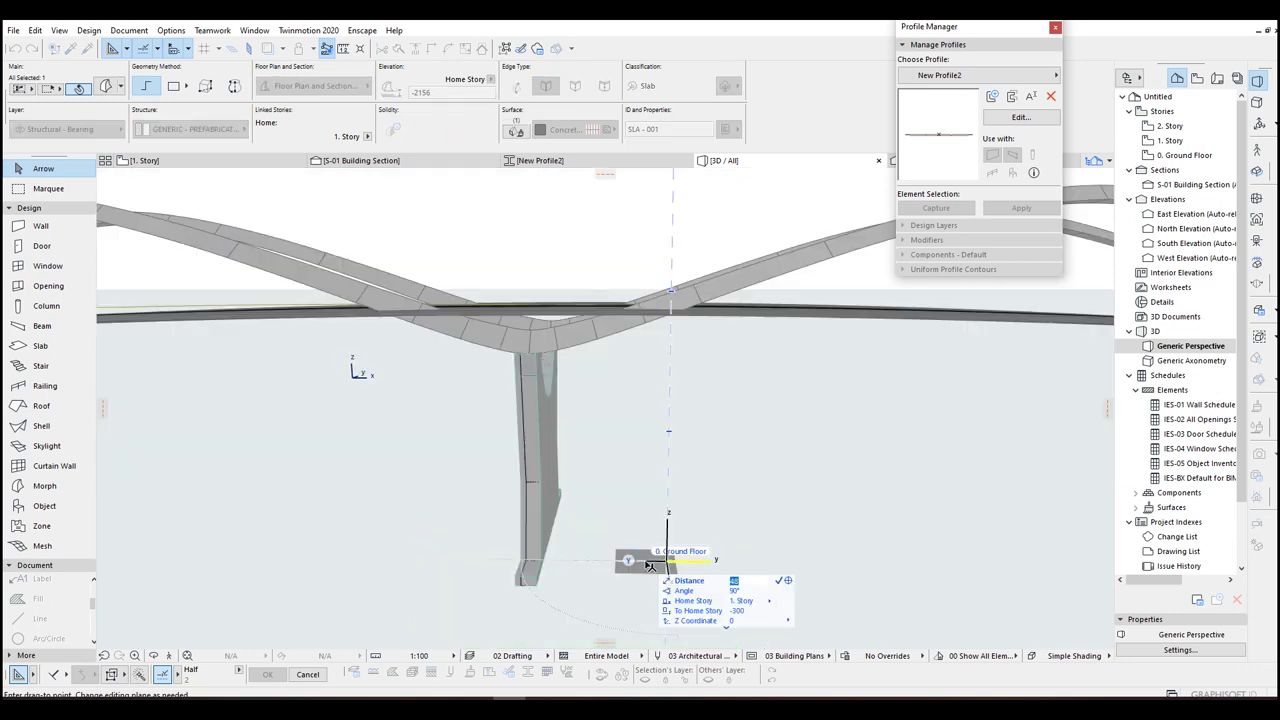
Step: Thicken the pier morph by moving its two broad faces outward in opposite directions, the second one by about 55
left_click(650, 566)
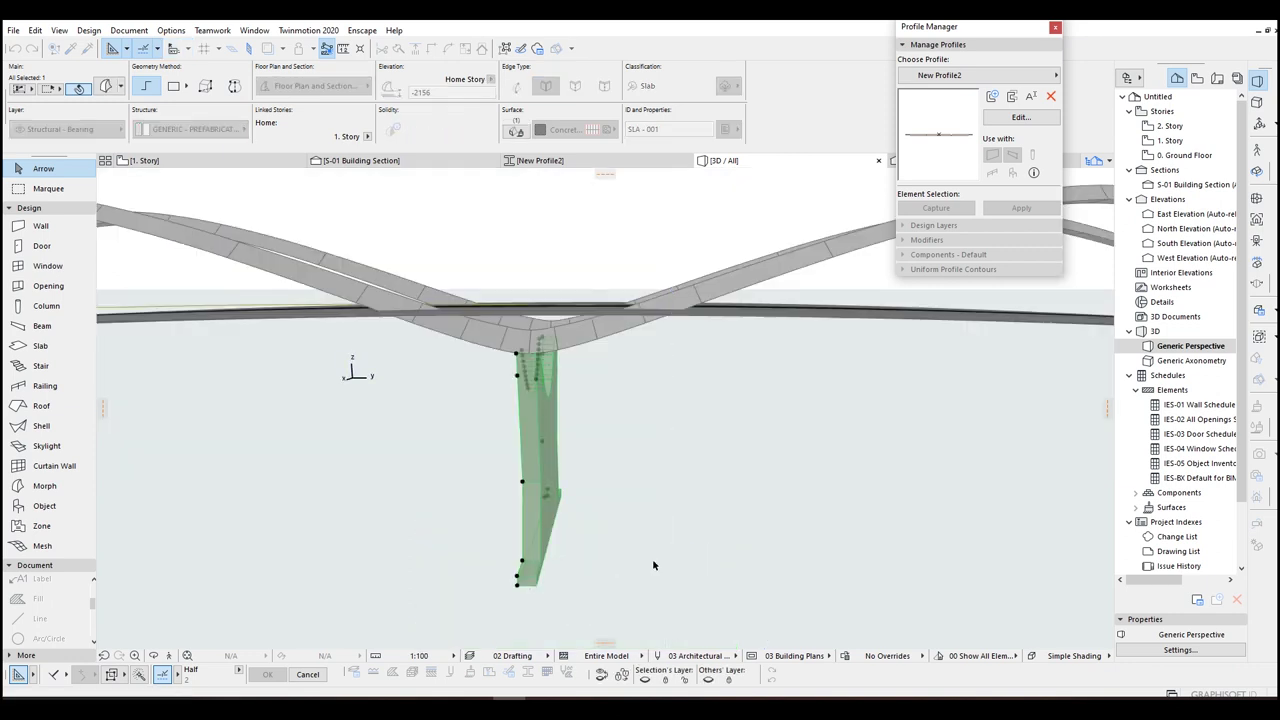
left_click(557, 471)
key("ctrl+d")
left_click(610, 499)
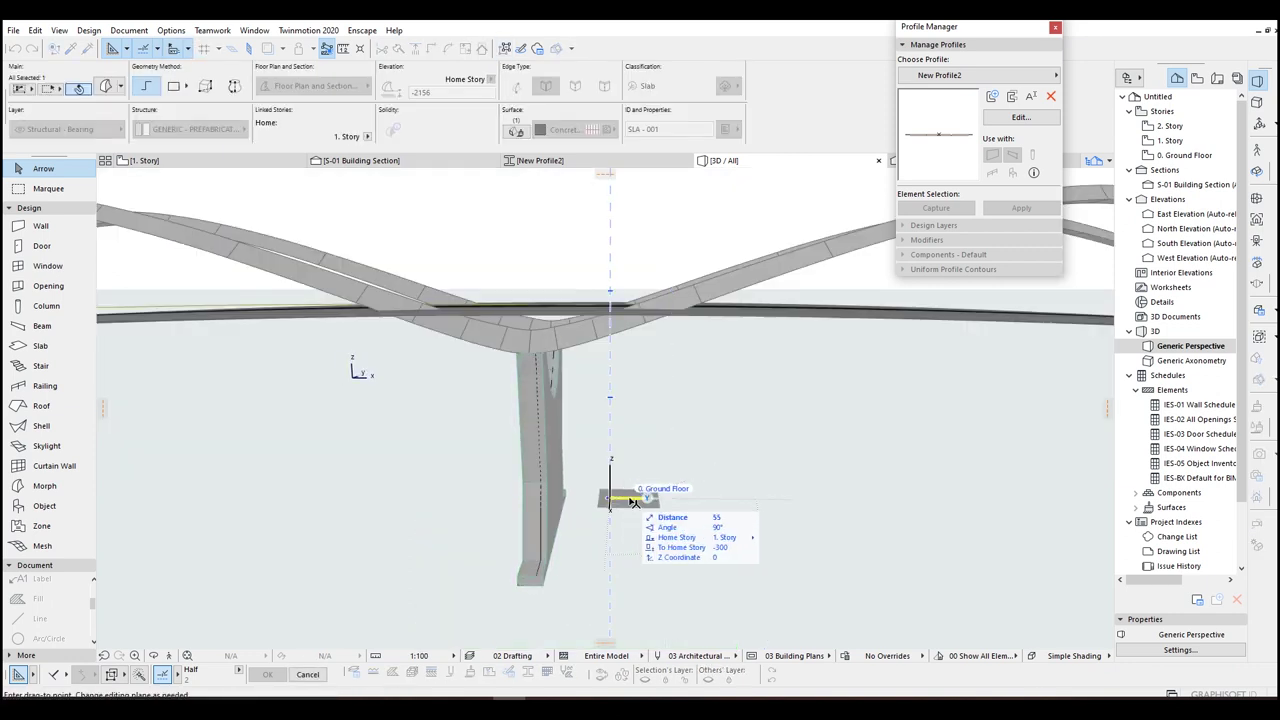
left_click(632, 500)
Step: Rotate one broad face of the pier by -2° about its top edge to taper the pier towards its base
middle_click_drag(632, 500, 580, 475, "shift")
middle_click_drag(513, 506, 545, 357, "shift")
left_click(553, 322)
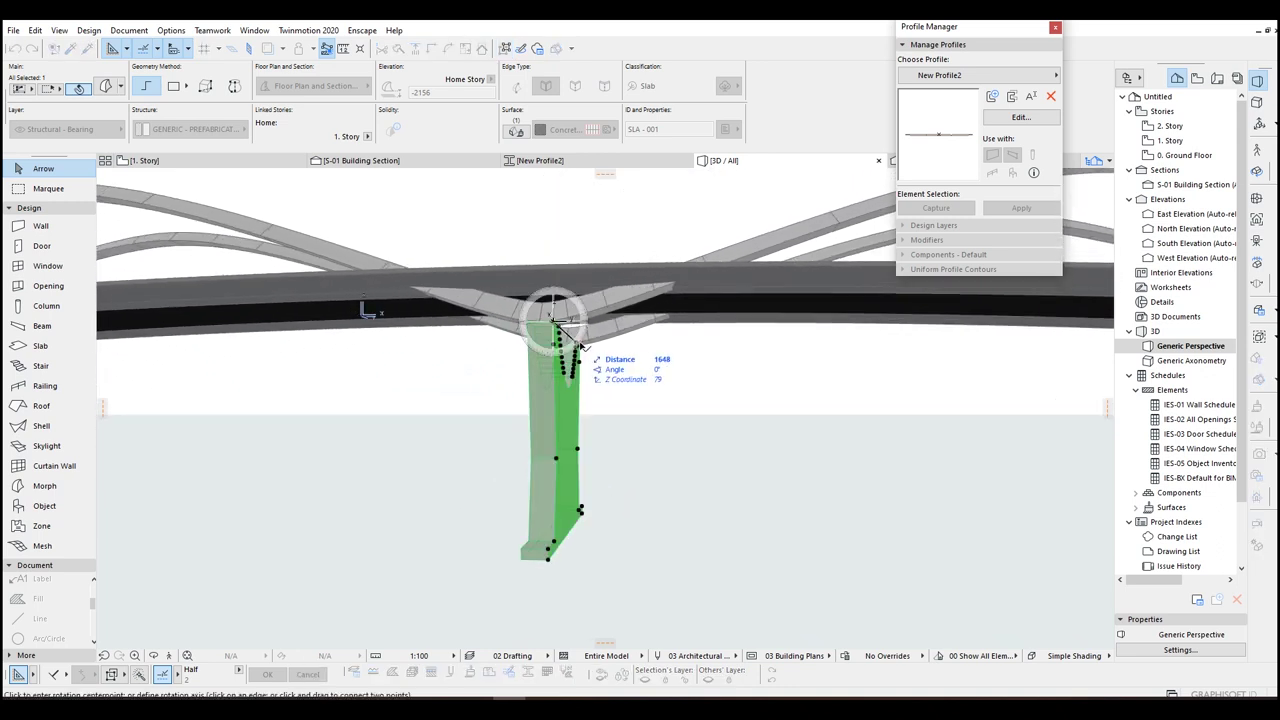
left_click_drag(583, 348, 581, 346)
left_click(548, 563)
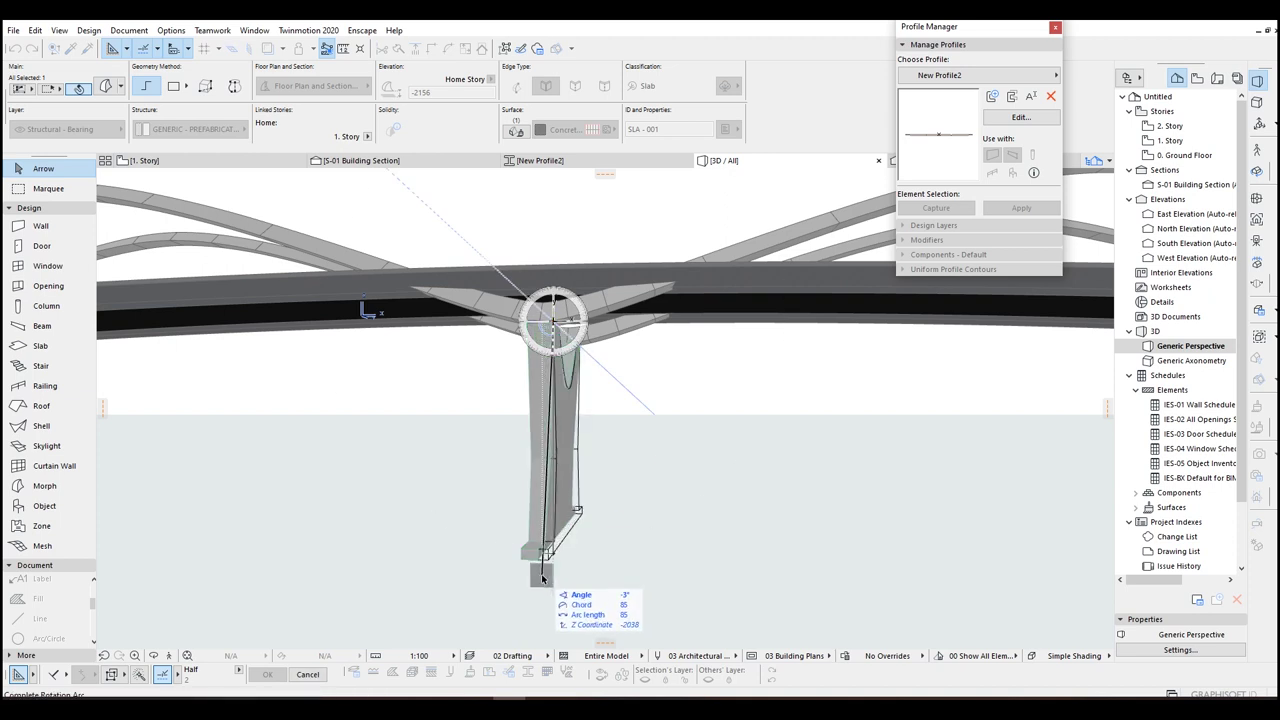
type("-2")
key("Return")
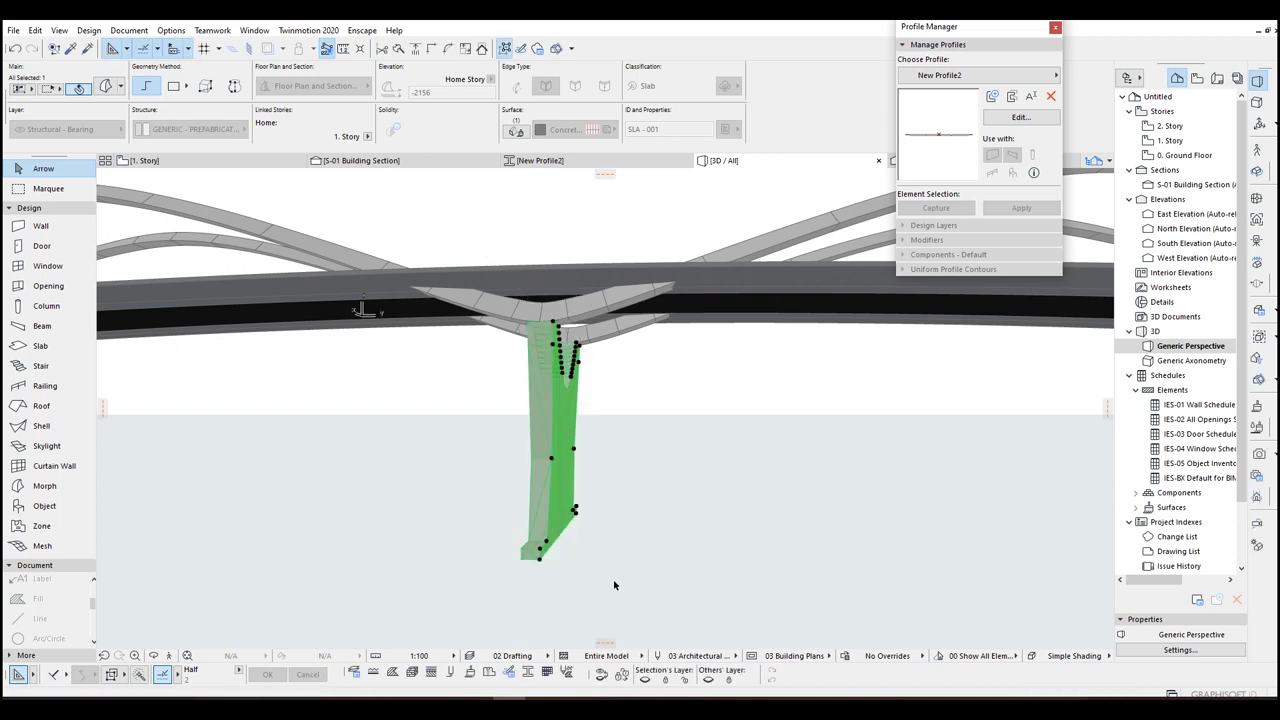
Step: Rotate the opposite broad face of the pier inward about its top edge to taper that side too
key("Escape")
middle_click_drag(555, 486, 690, 466, "shift")
left_click(567, 433)
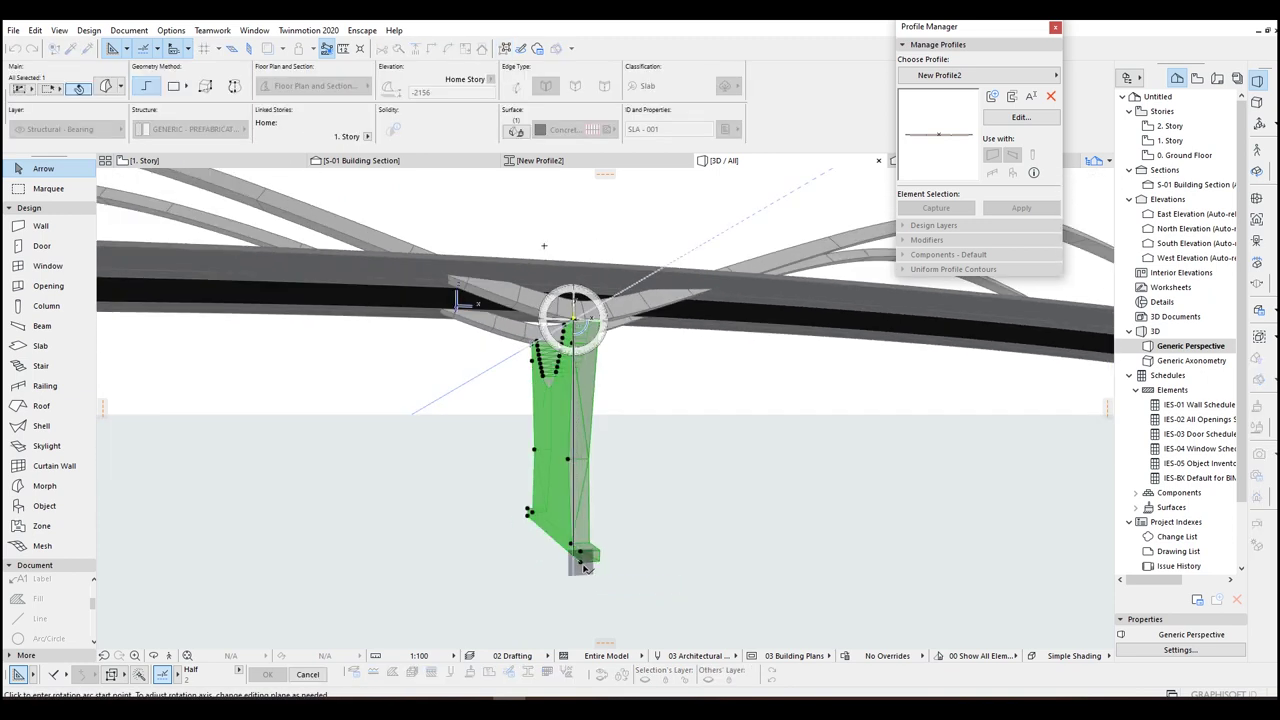
left_click(586, 568)
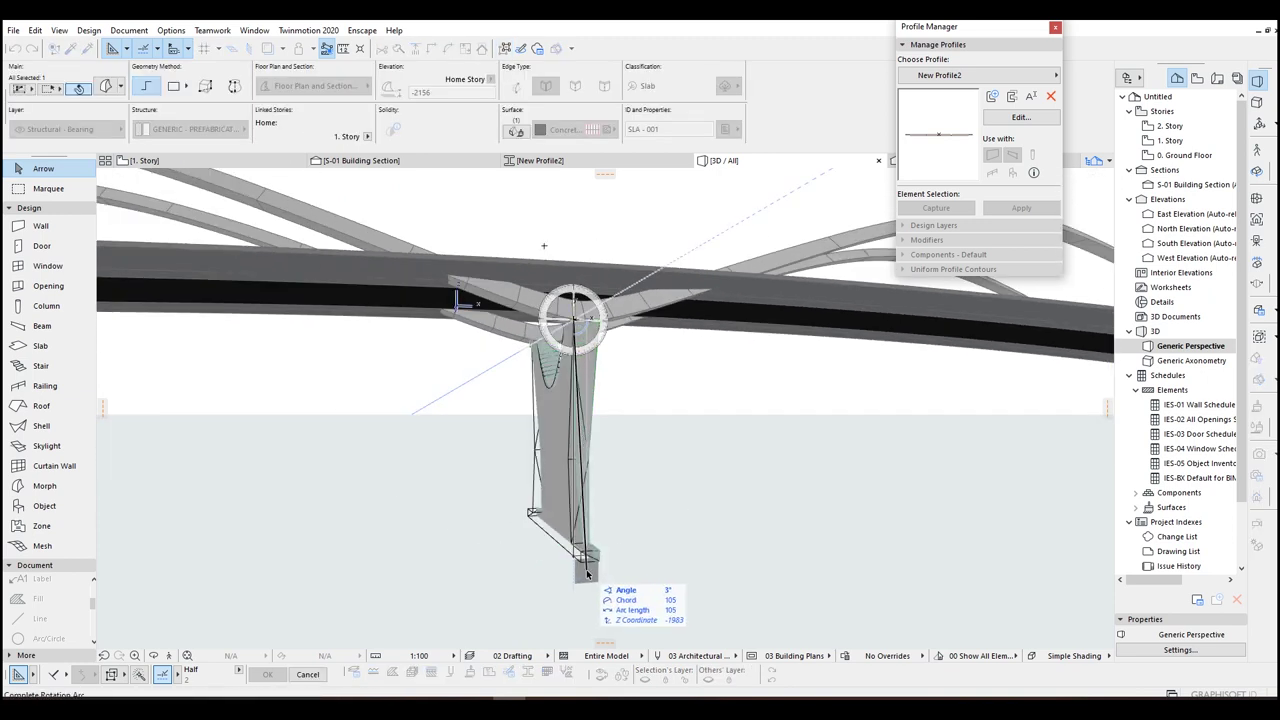
left_click(584, 569)
Step: Draw a slab along the pier's footing with the rotated rectangle method, spanning the footing's full length
middle_click_drag(586, 571, 403, 546, "shift")
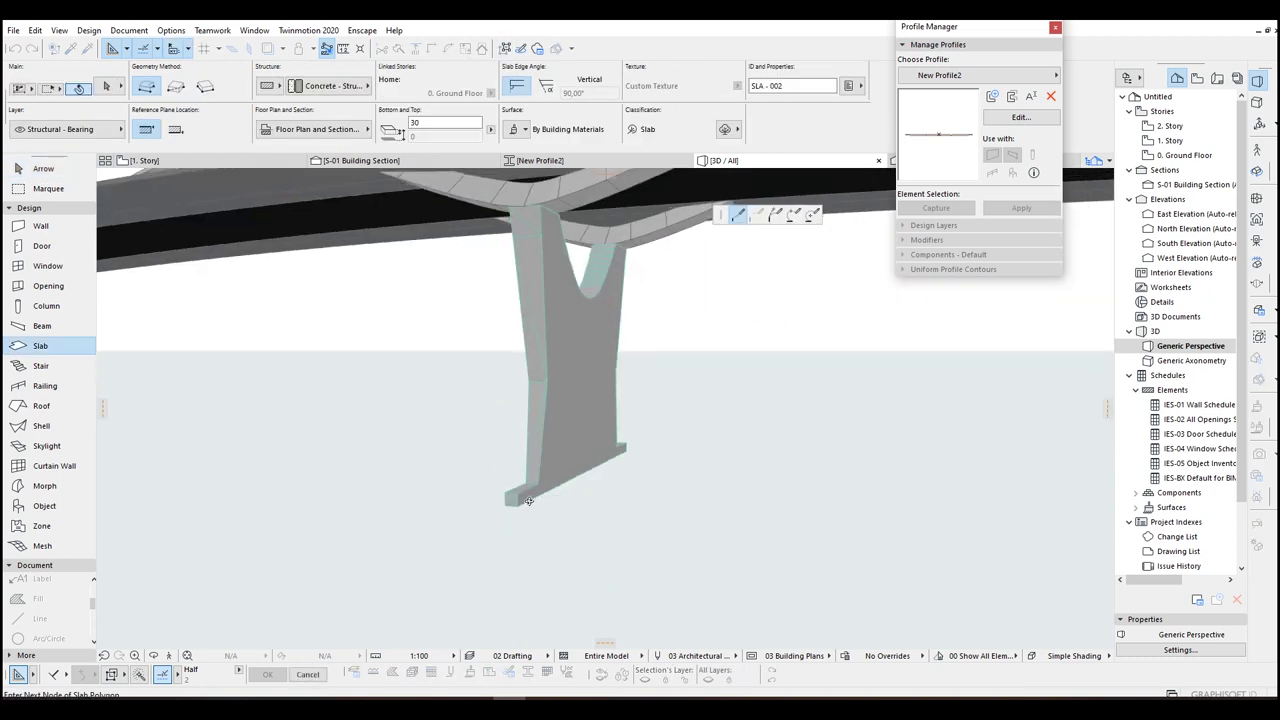
middle_click_drag(523, 500, 574, 521, "shift")
left_click(205, 86)
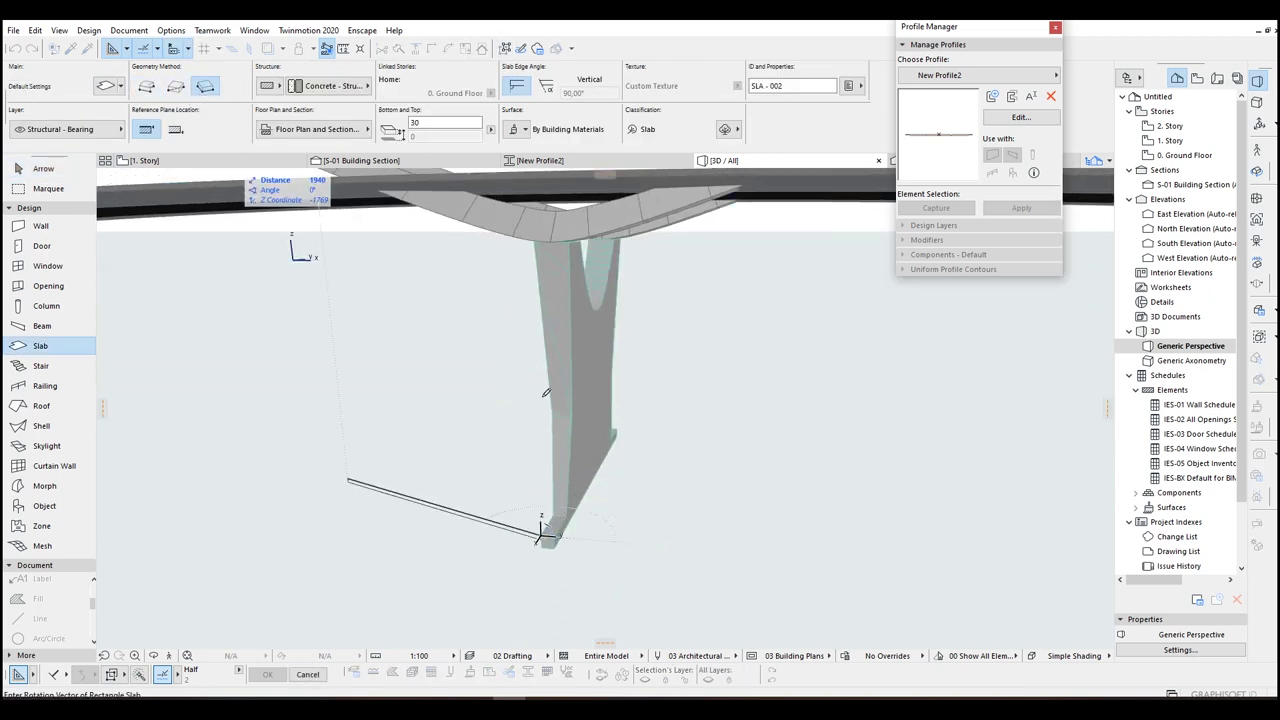
middle_click_drag(640, 470, 514, 444, "shift")
left_click(420, 500)
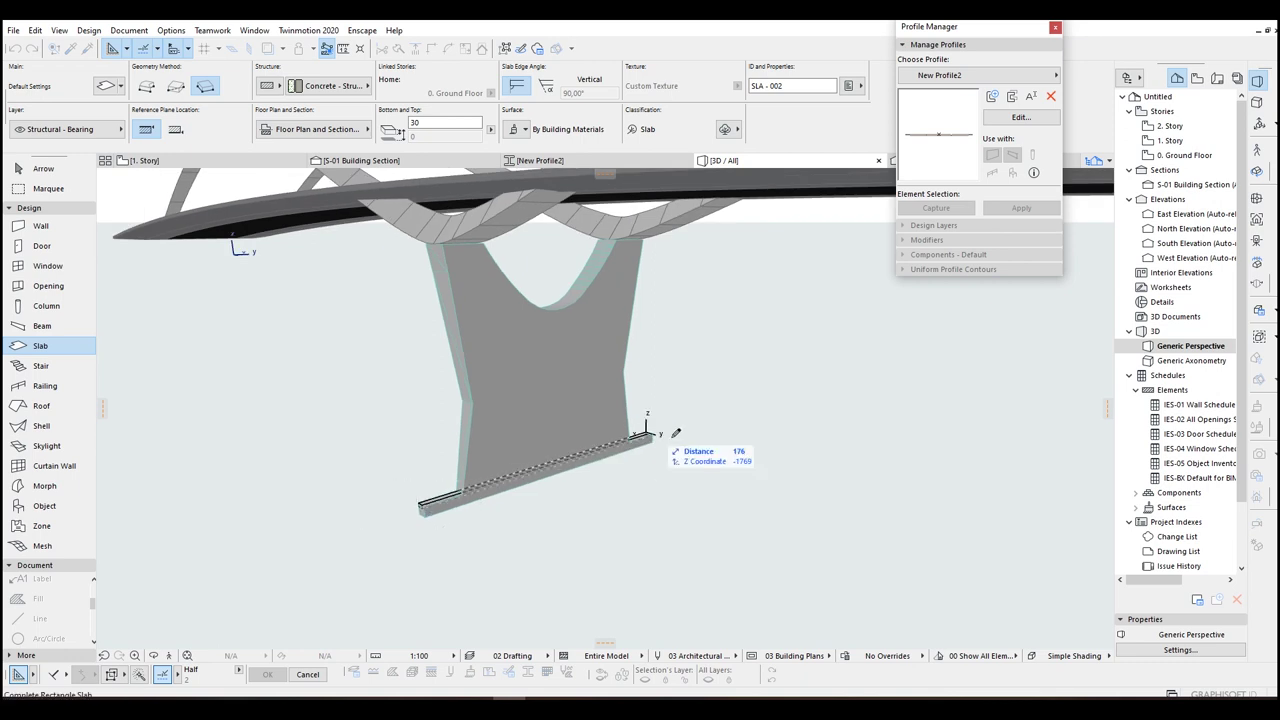
left_click(686, 443)
key("Escape")
Step: Set the thickness of the new footing slab to 150
left_click(672, 448)
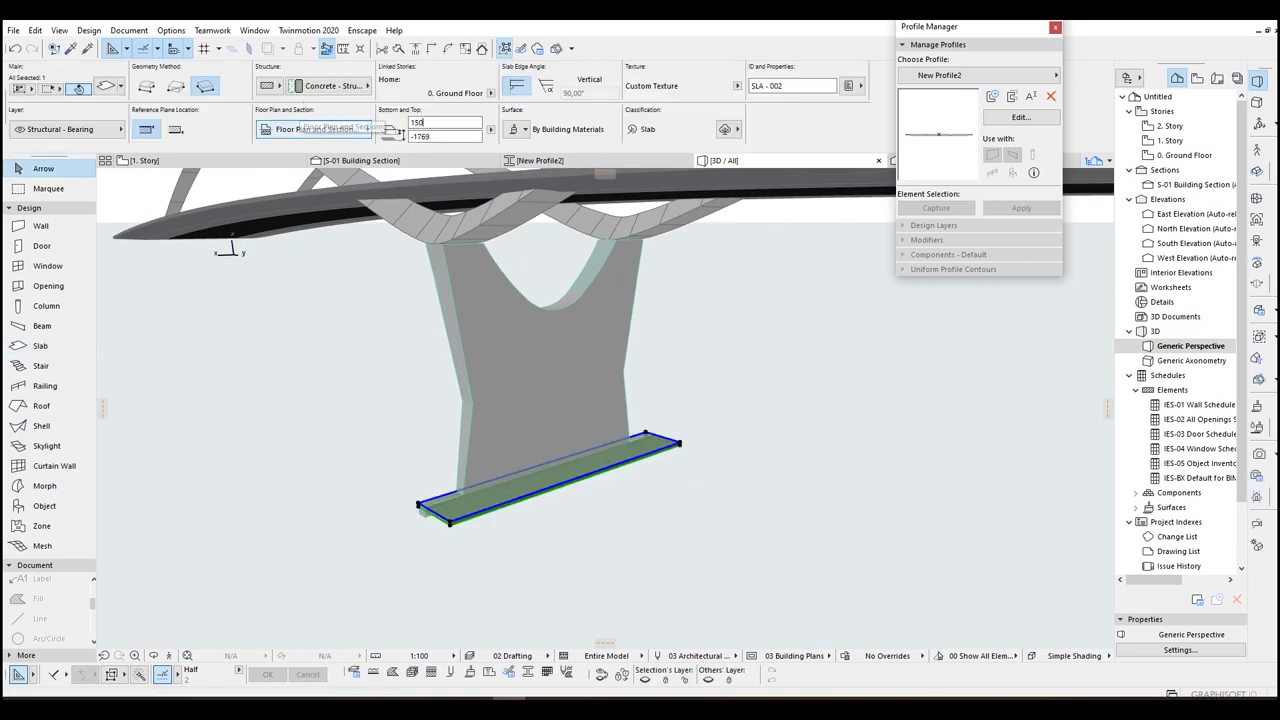
type("0")
key("Return")
middle_click_drag(356, 399, 675, 449, "shift")
key("ctrl+d")
left_click(776, 490)
key("Escape")
key("Escape")
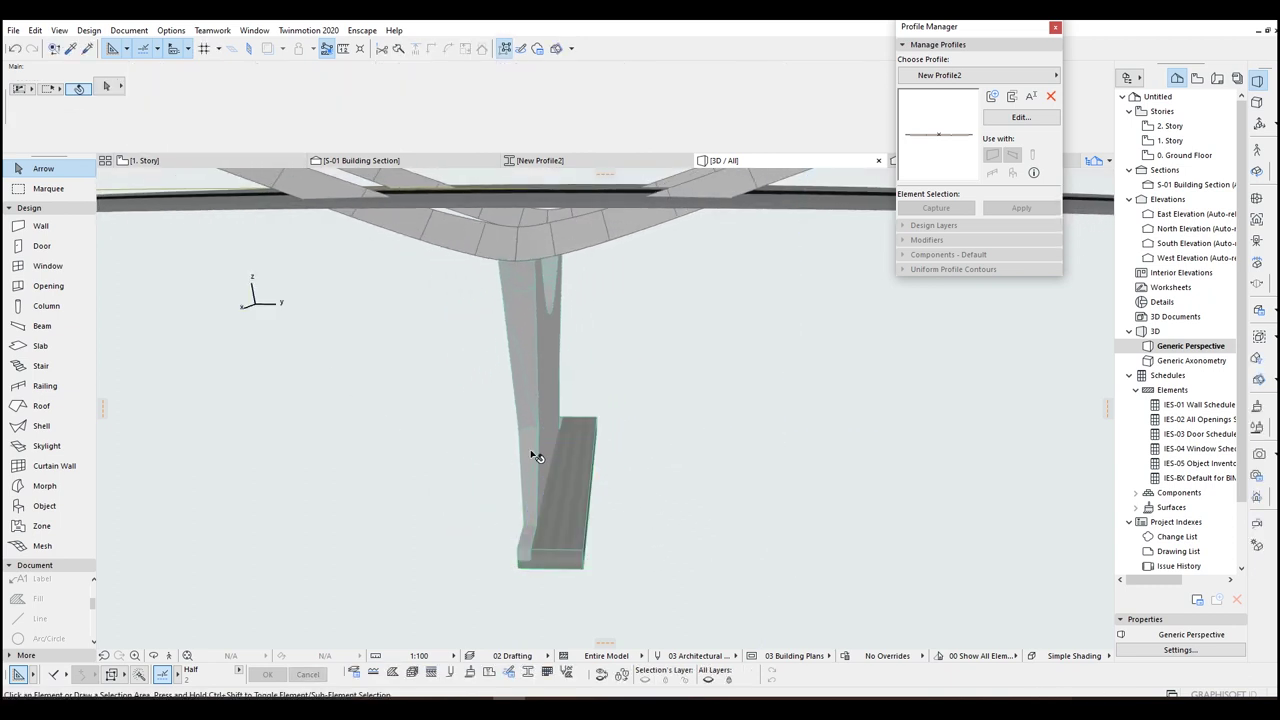
Step: Split the pier morph horizontally at the footing slab's top surface and keep only the part above it
left_click(532, 455)
key("ctrl+7")
left_click(570, 459)
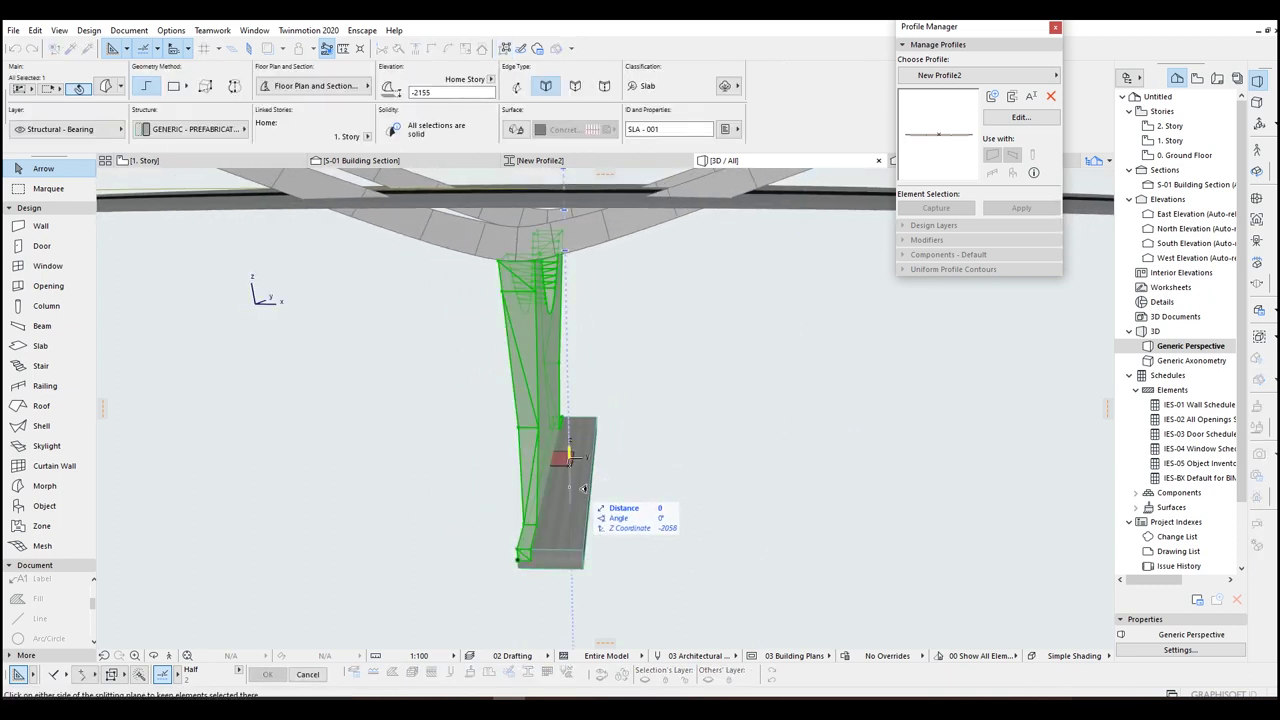
left_click(647, 554)
left_click(527, 473)
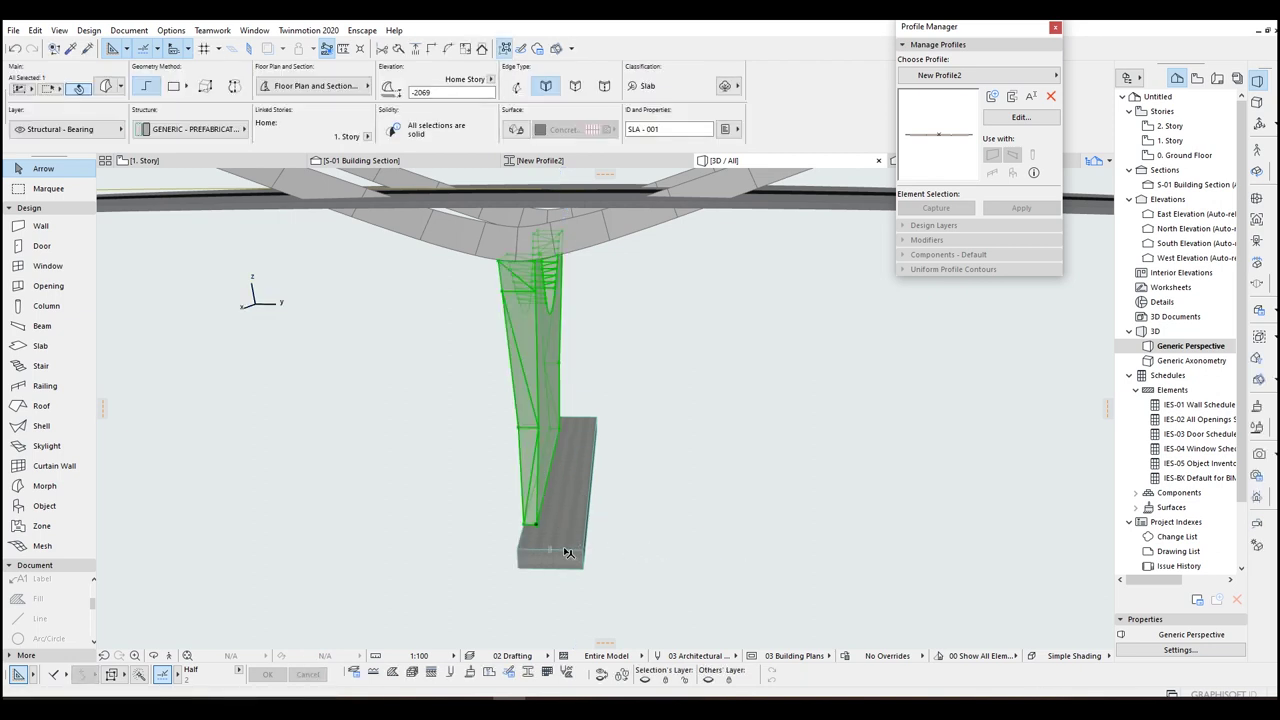
Step: Move the footing slab sideways so that it sits centred beneath the pier
left_click(567, 553)
left_click(551, 547)
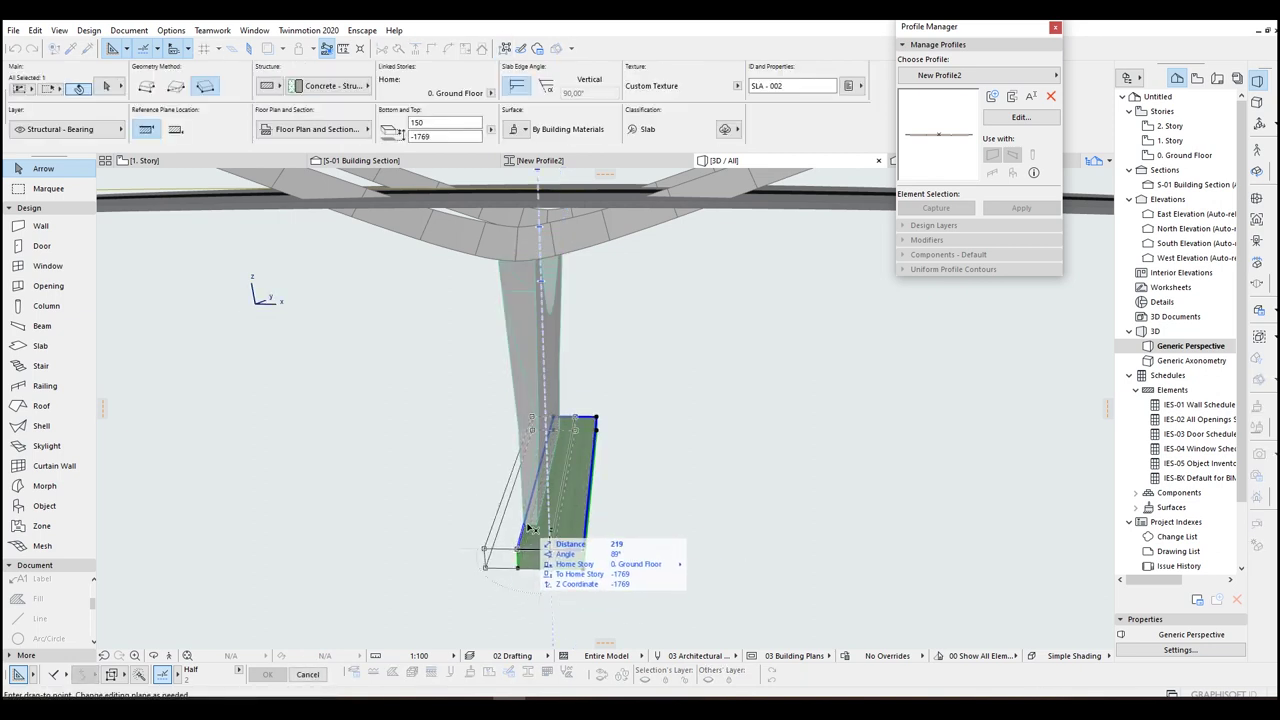
left_click(531, 528)
Step: Widen the pier morph with the bounding box stretch, pulling its broad side symmetrically to a distance of about 75
left_click(541, 480)
middle_click_drag(541, 480, 606, 459, "shift")
left_click(587, 468)
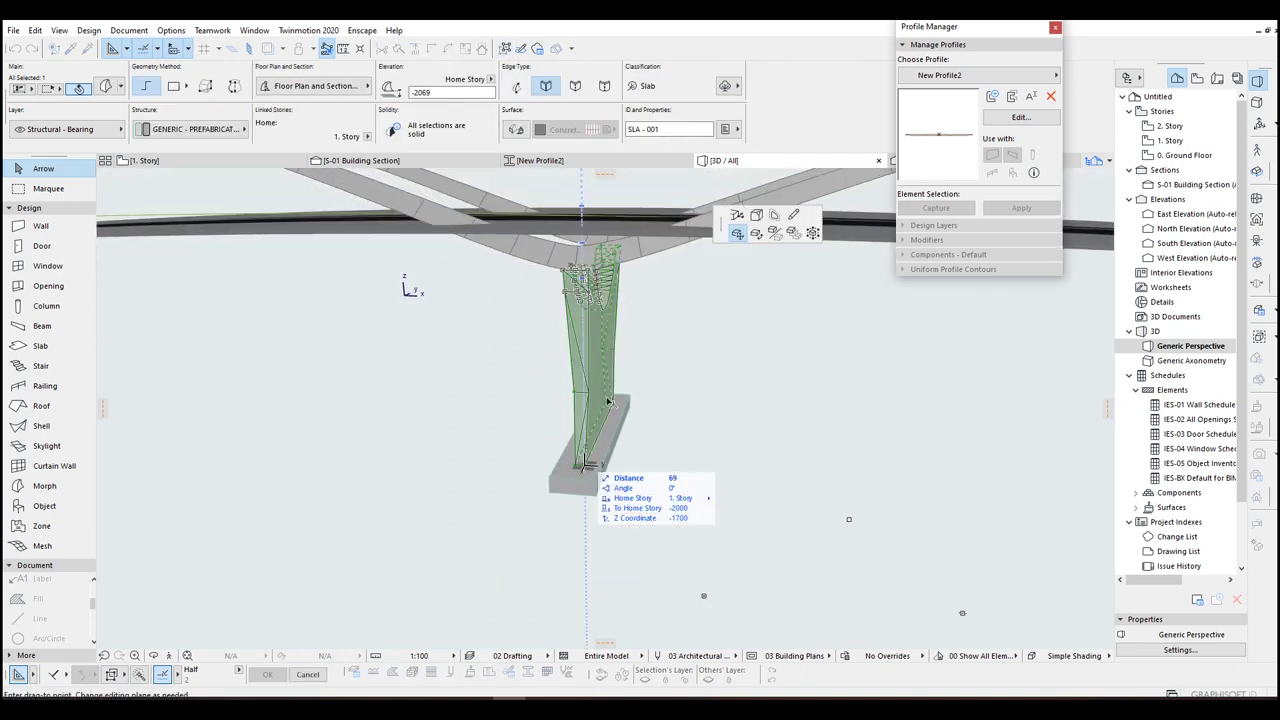
left_click(813, 233)
middle_click_drag(551, 357, 590, 392, "shift")
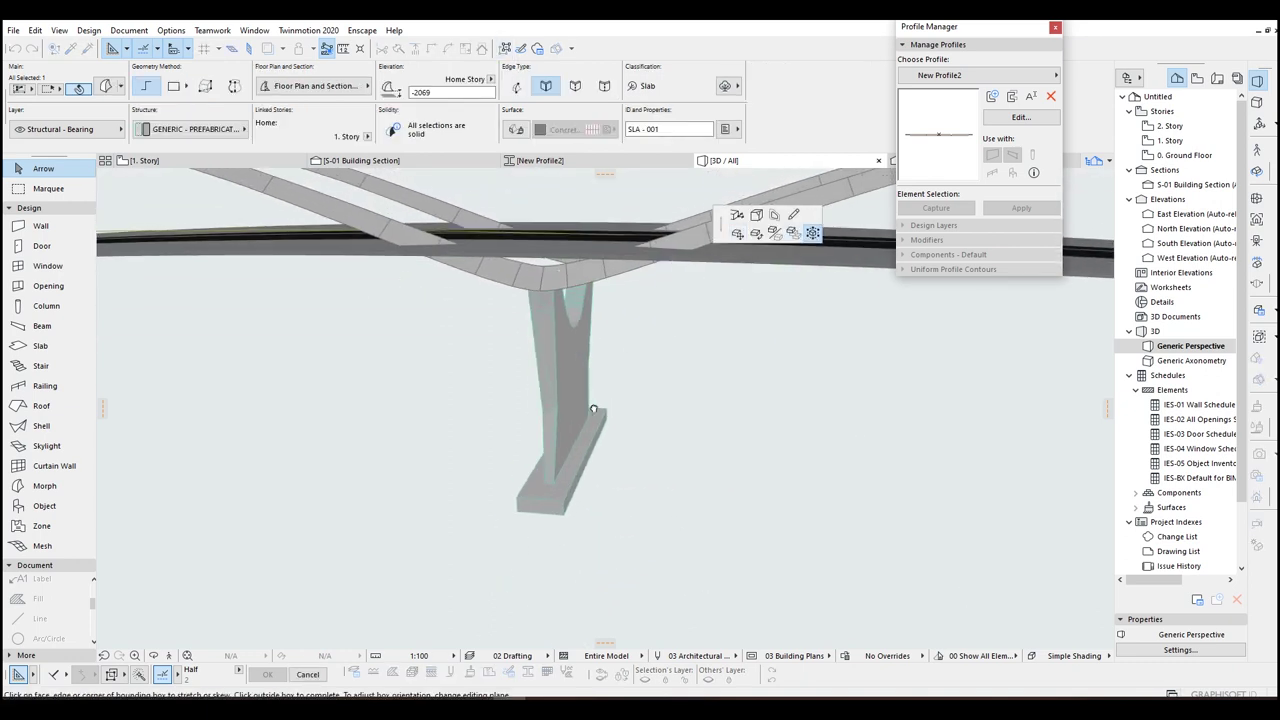
left_click(568, 388)
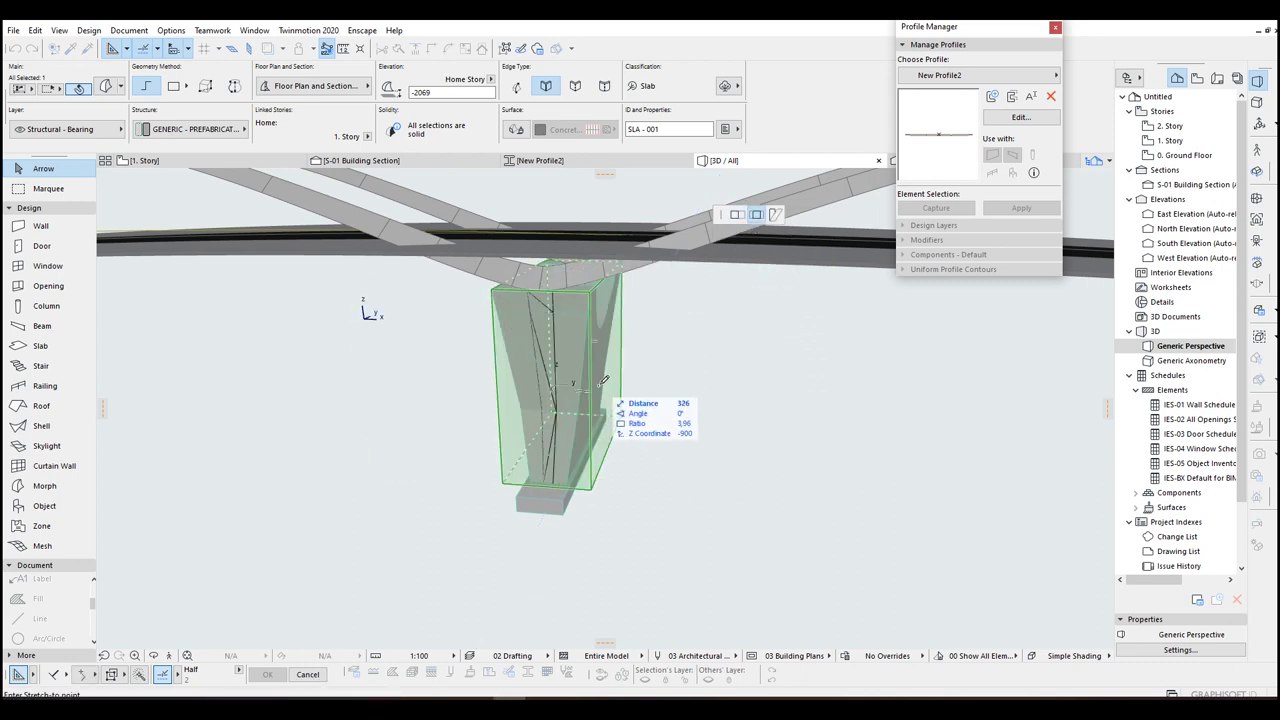
middle_click_drag(604, 380, 586, 366, "shift")
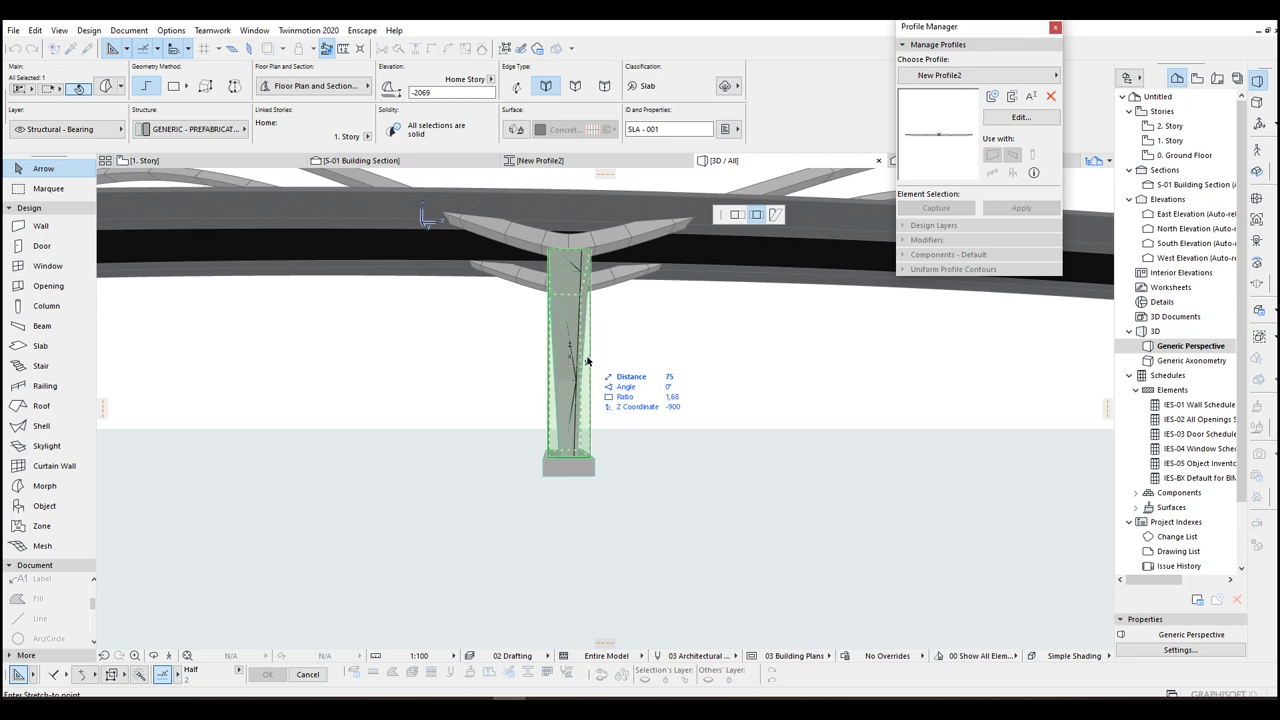
left_click(586, 361)
left_click(648, 360)
key("Escape")
Step: Start a railing at the deck's near end corner and follow the curved edge towards the pier with successive nodes
middle_click_drag(648, 363, 460, 375, "shift")
left_click(45, 385)
middle_click_drag(380, 450, 405, 463, "shift")
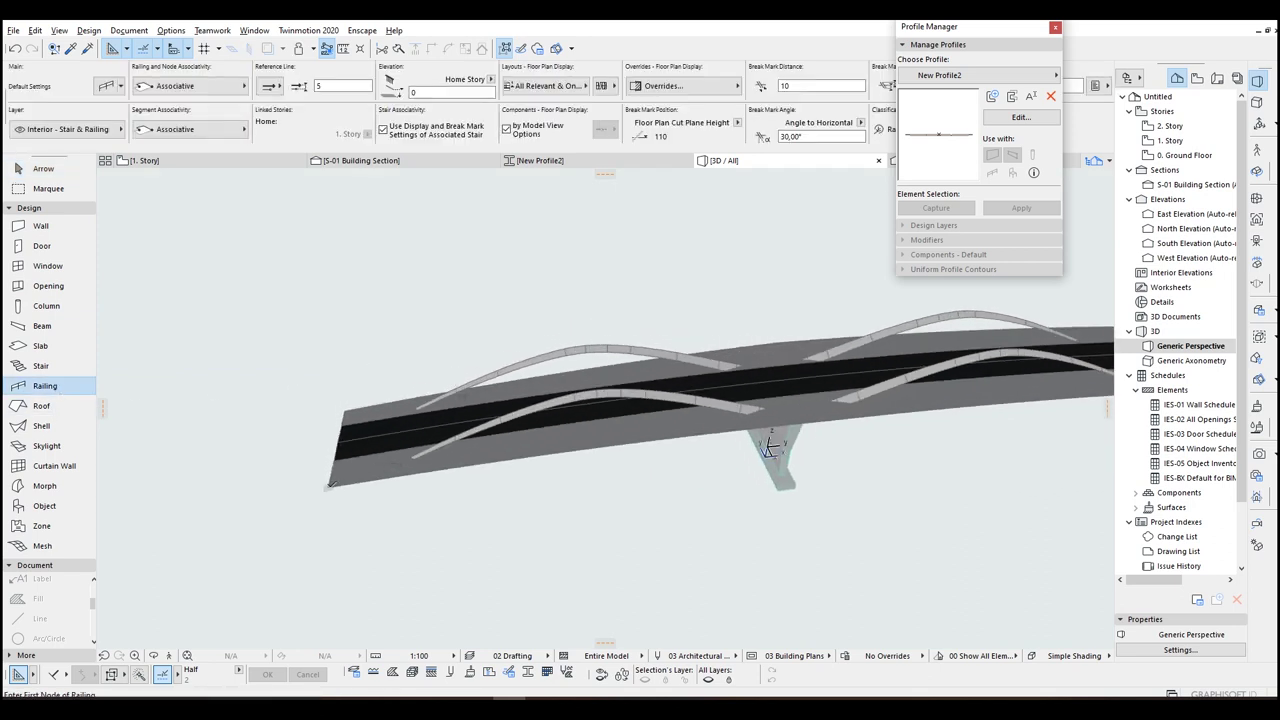
left_click(331, 487)
middle_click_drag(820, 450, 829, 356, "shift")
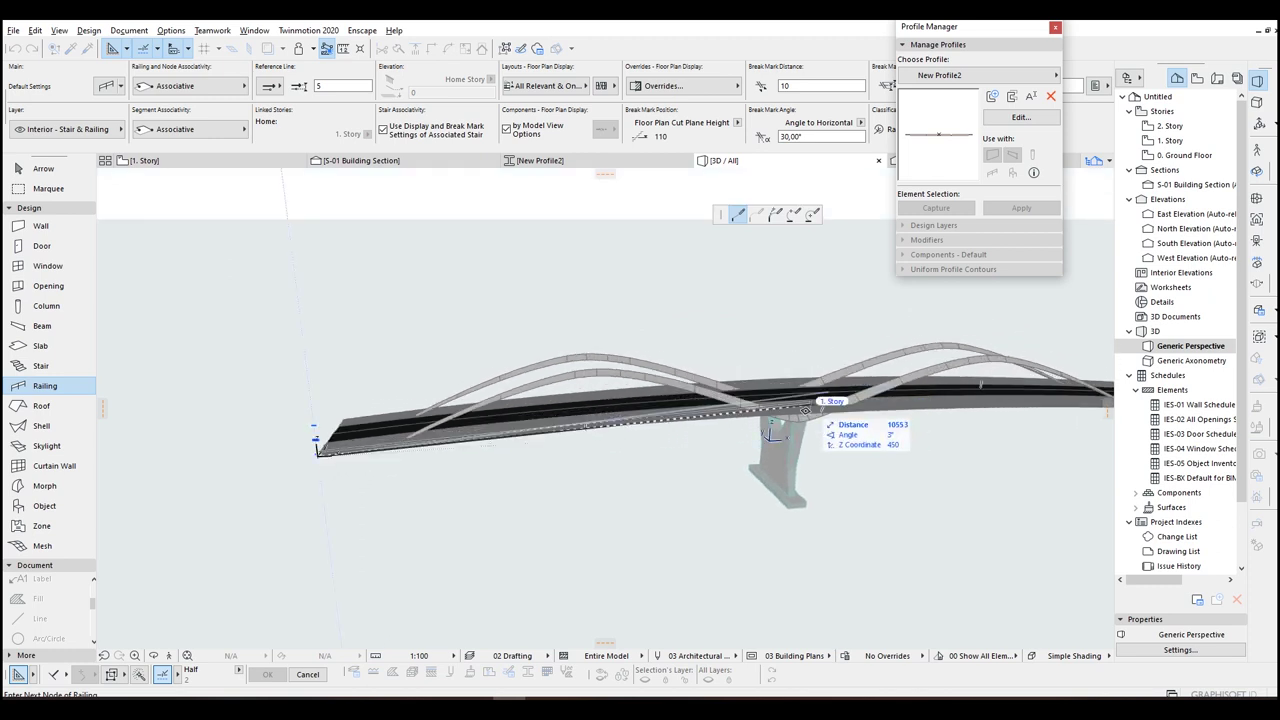
middle_click_drag(806, 406, 804, 436, "shift")
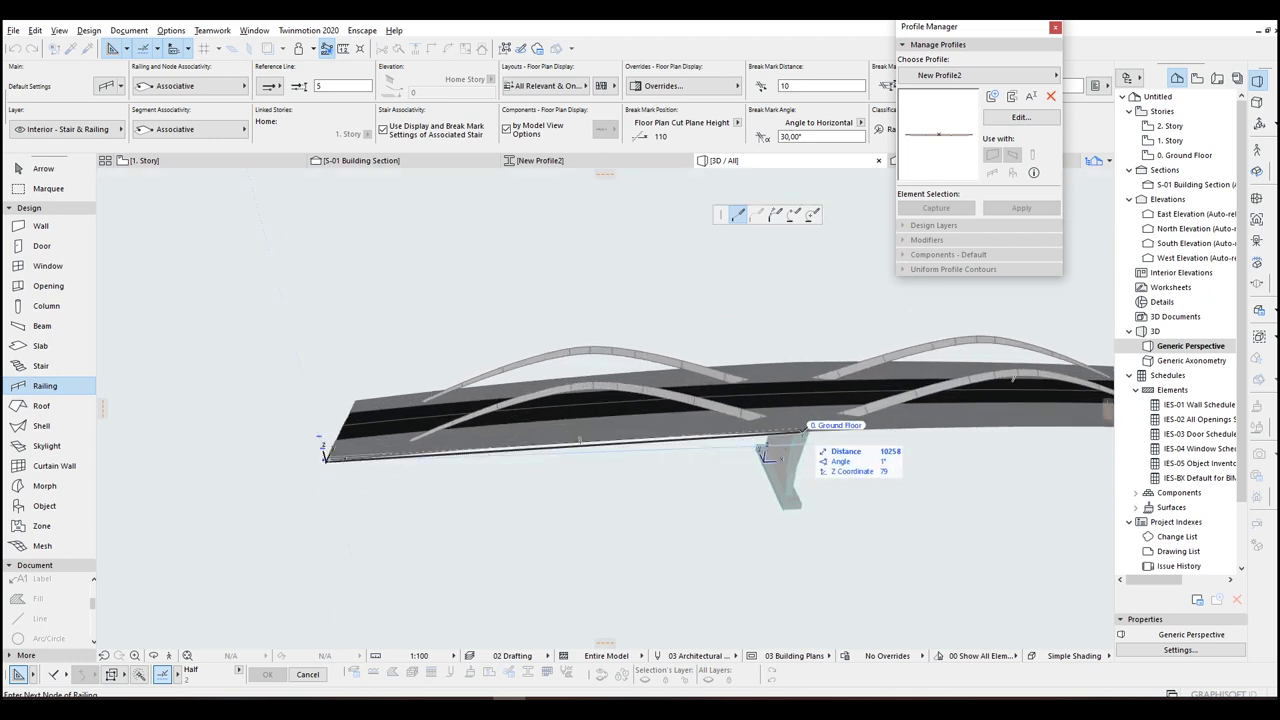
middle_click_drag(551, 436, 575, 403)
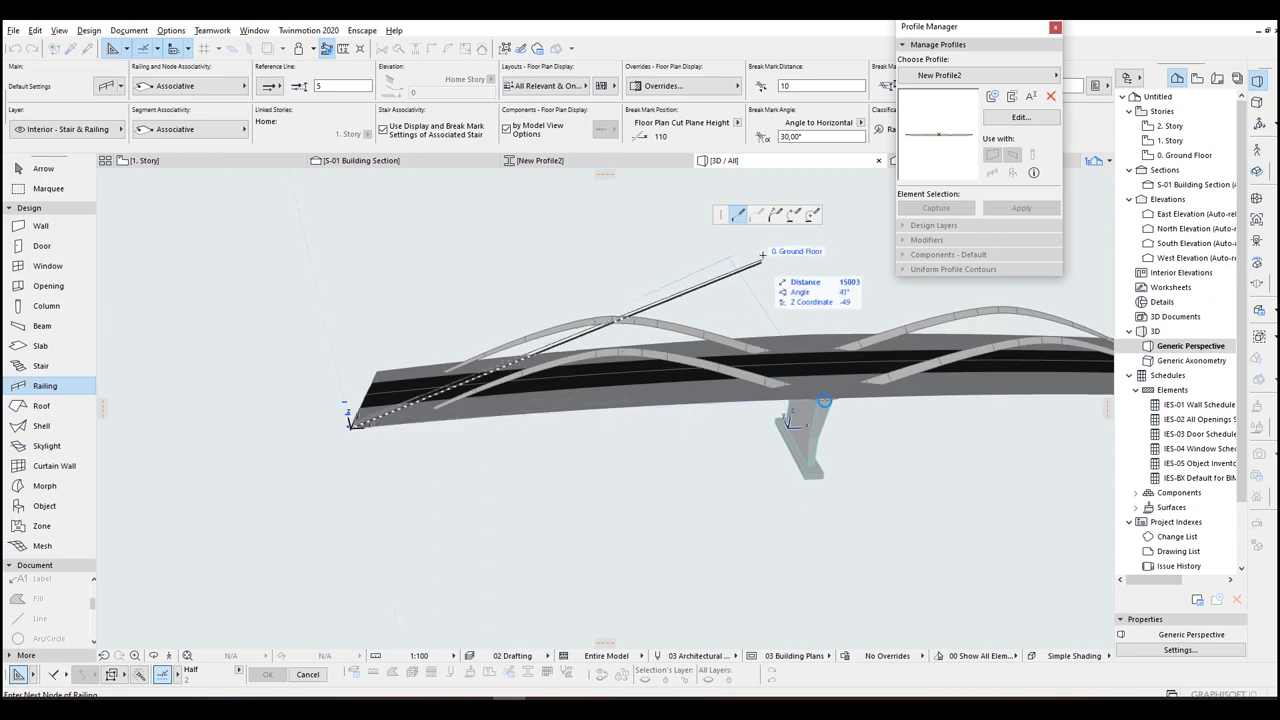
scroll(450, 394, "up", 2)
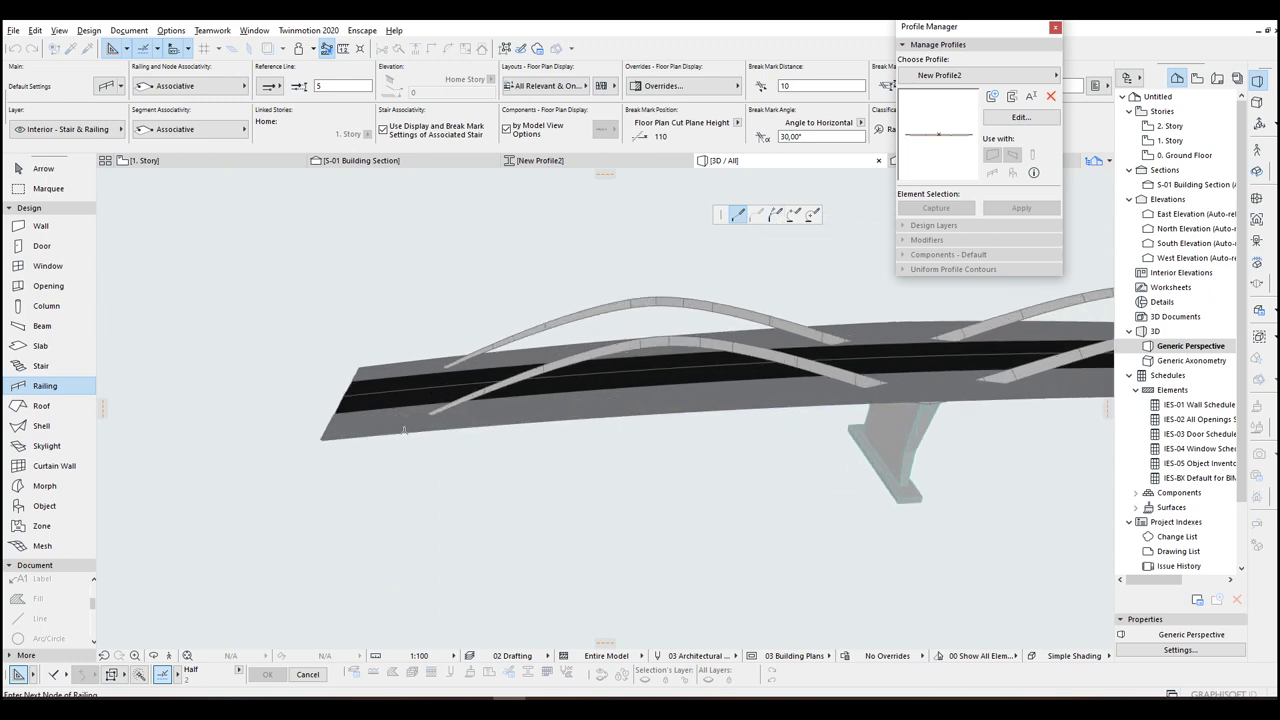
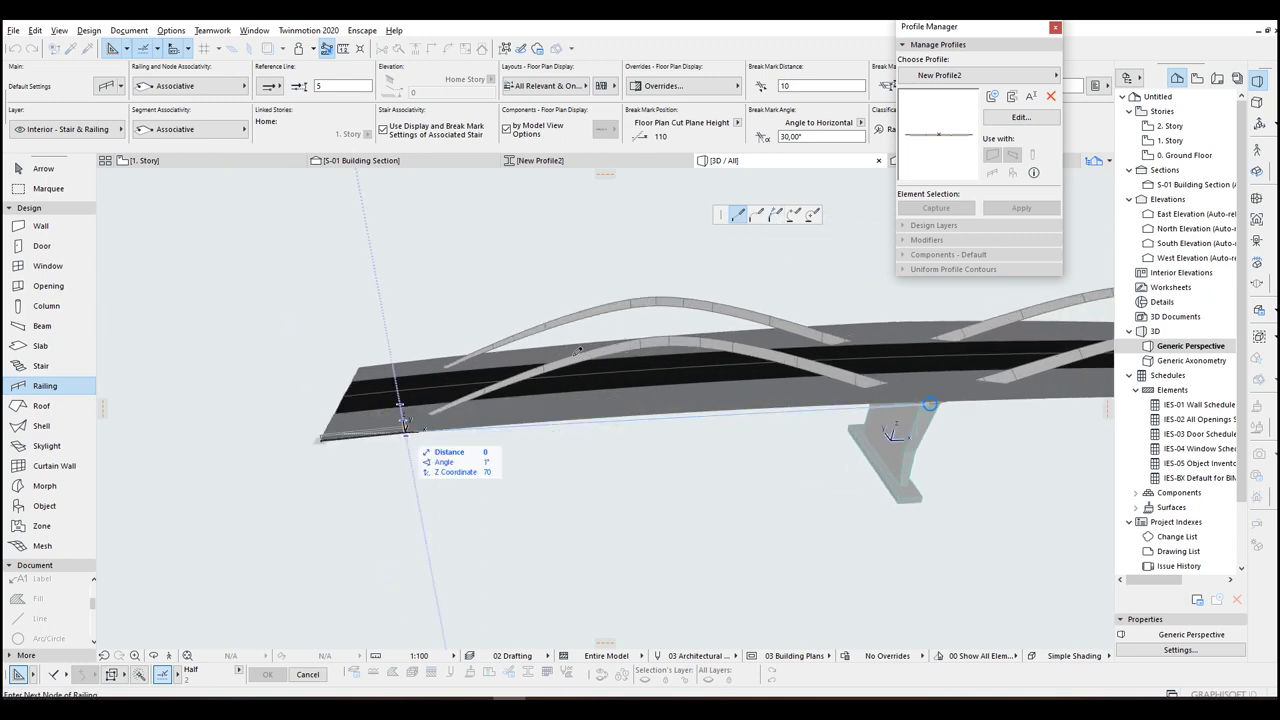
scroll(403, 420, "up", 3)
scroll(676, 370, "up", 5)
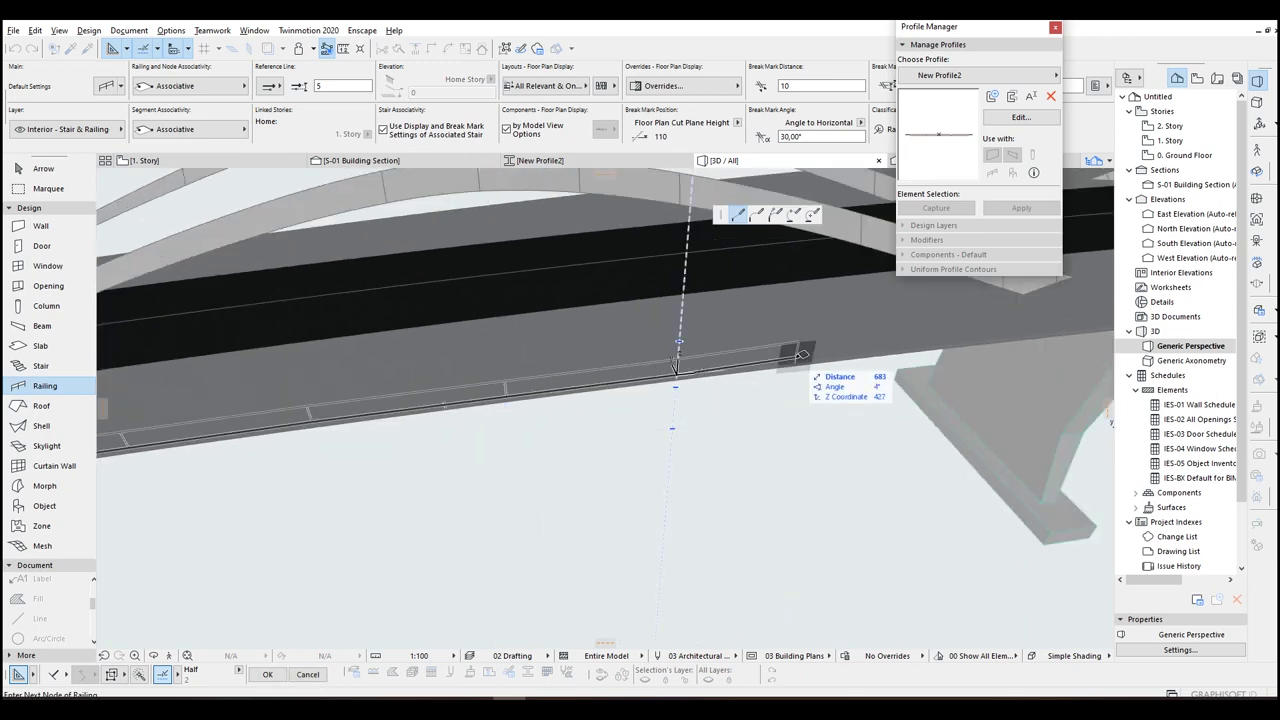
scroll(803, 355, "up", 2)
Step: Continue the railing nodes along the curved deck edge past the pier and finish the railing at the far end corner
left_click(787, 357)
scroll(787, 357, "down", 2)
middle_click_drag(787, 357, 695, 377)
left_click(624, 374)
left_click(818, 368)
scroll(905, 362, "up", 2)
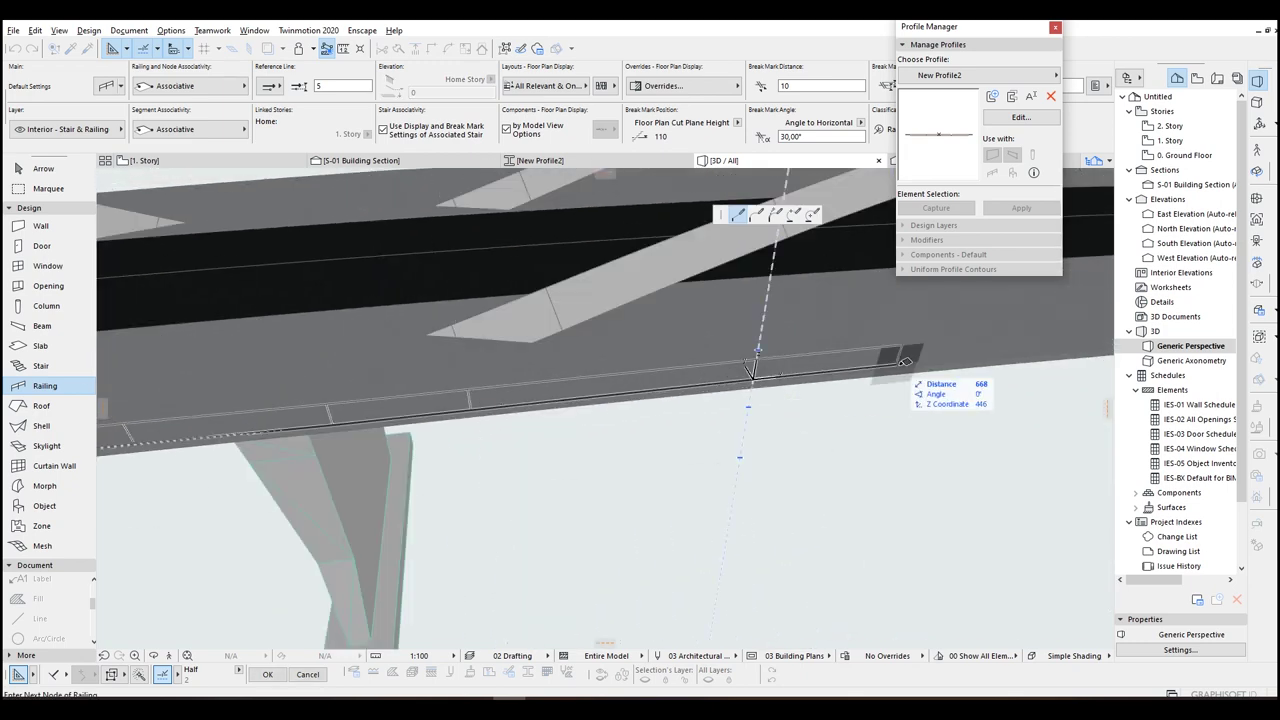
middle_click_drag(960, 356, 675, 374)
left_click(645, 373)
middle_click_drag(806, 360, 578, 386)
left_click(748, 384)
middle_click_drag(876, 378, 640, 385)
left_click(746, 378)
left_click(996, 376)
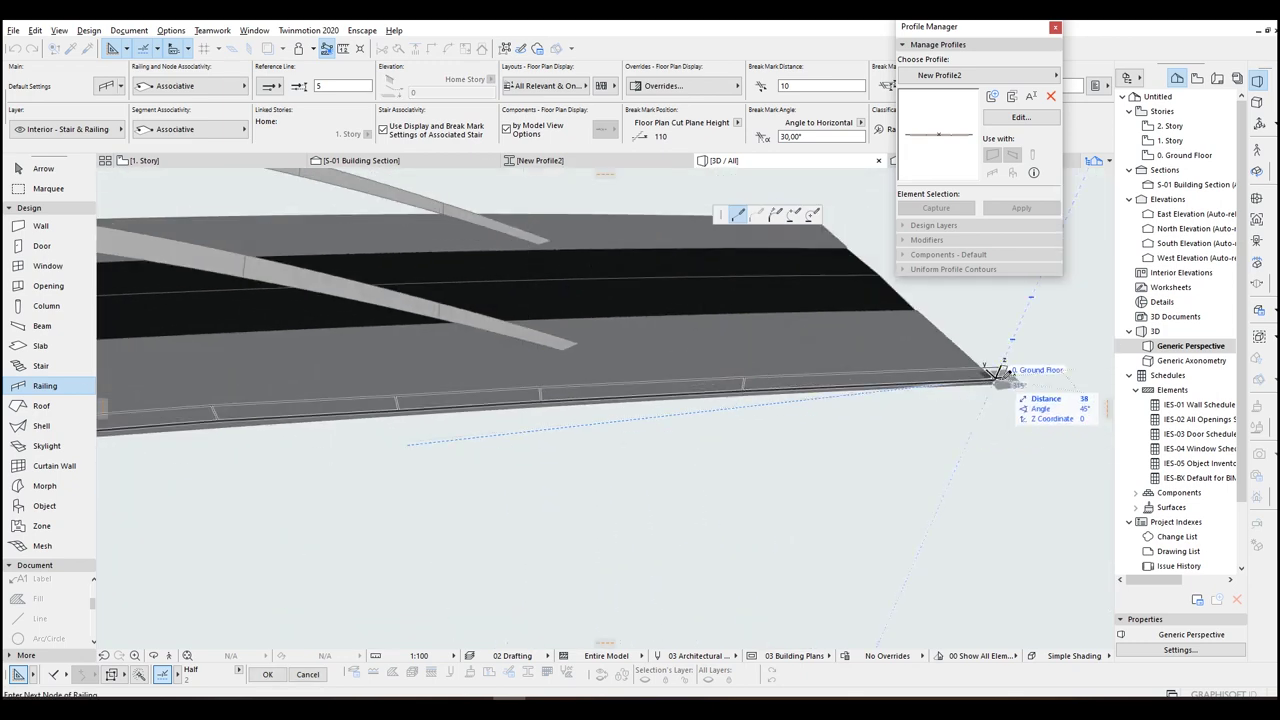
double_click(988, 378)
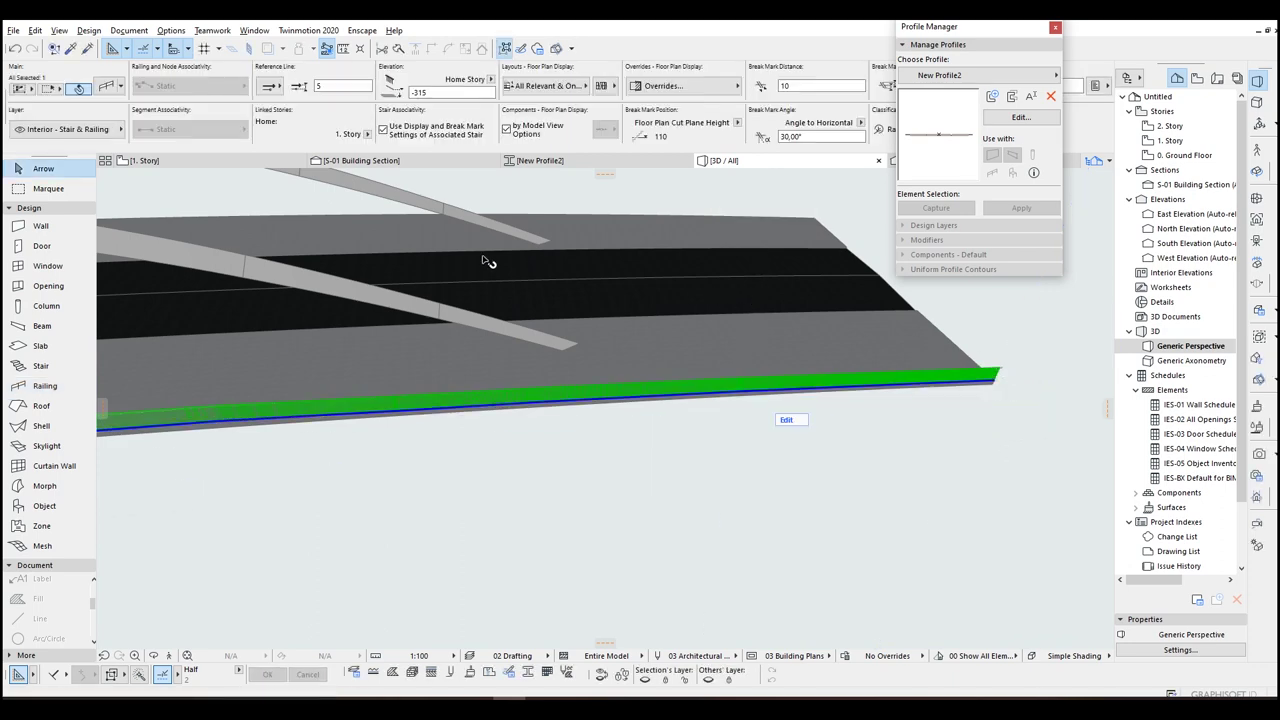
Step: Give the selected railing's toprail a solid rectangular shape and set its second cross-section dimension to 10
key("ctrl+t")
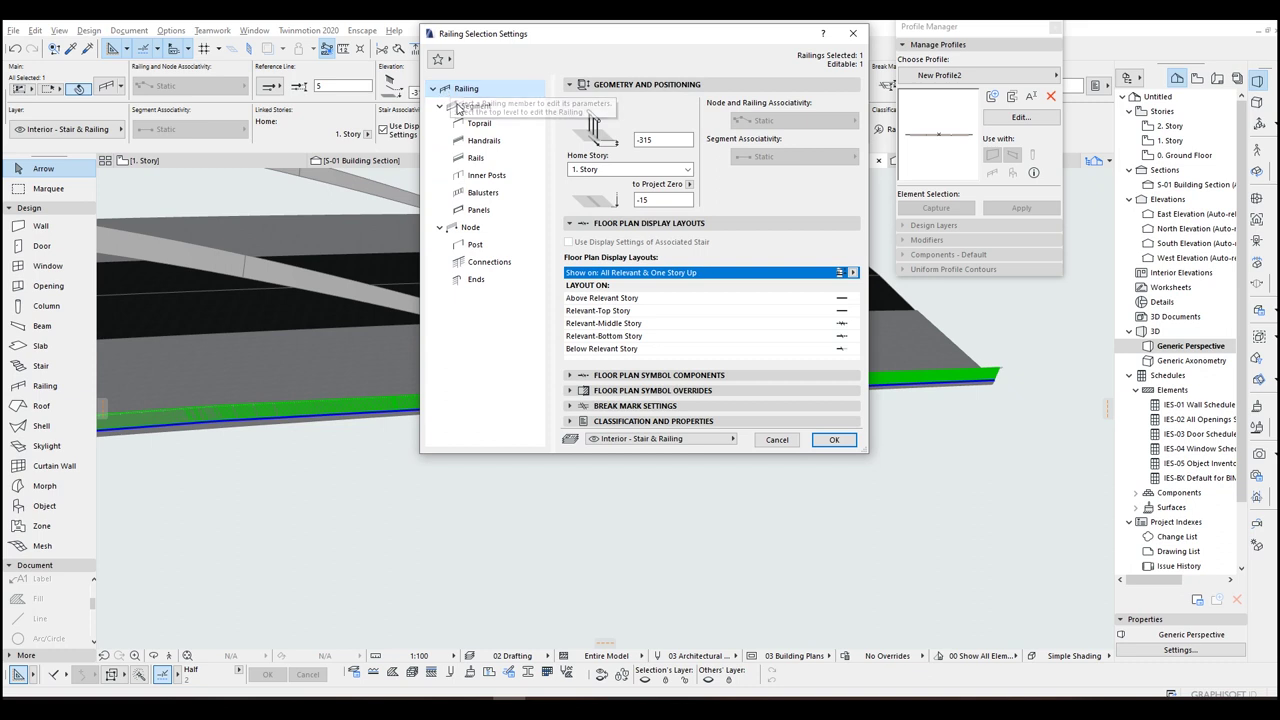
left_click(460, 106)
left_click(450, 90)
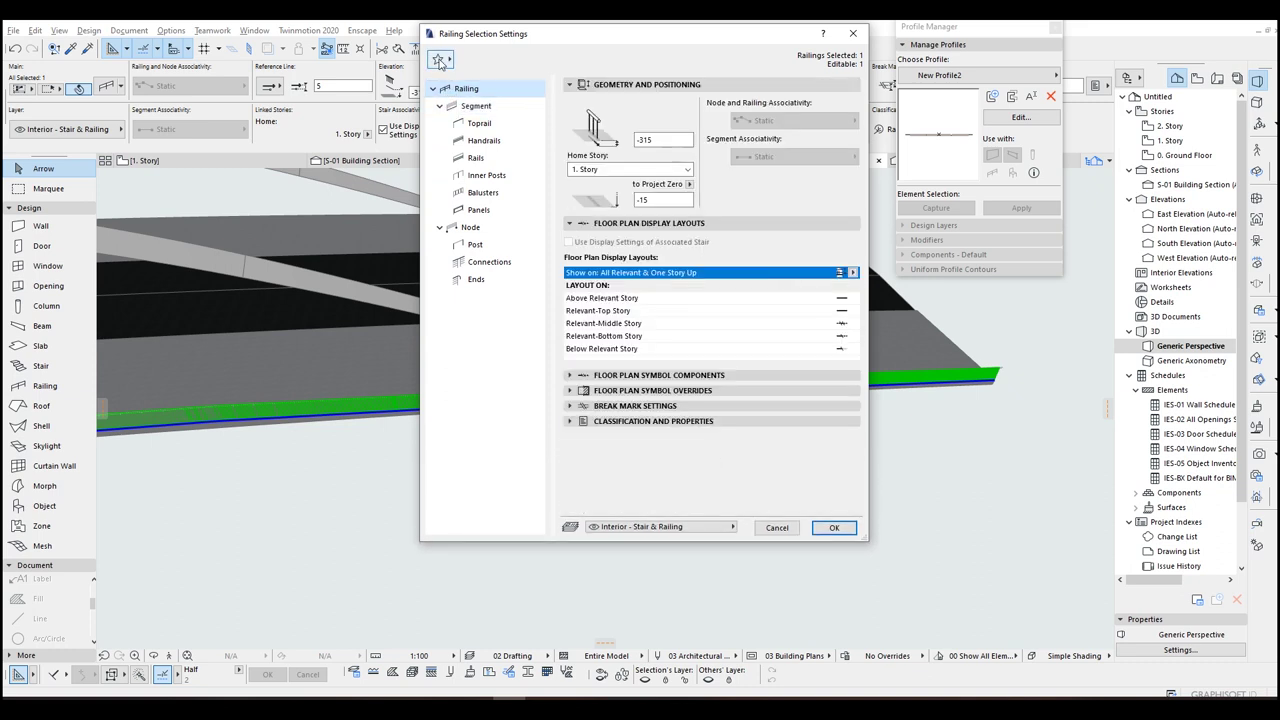
left_click(438, 60)
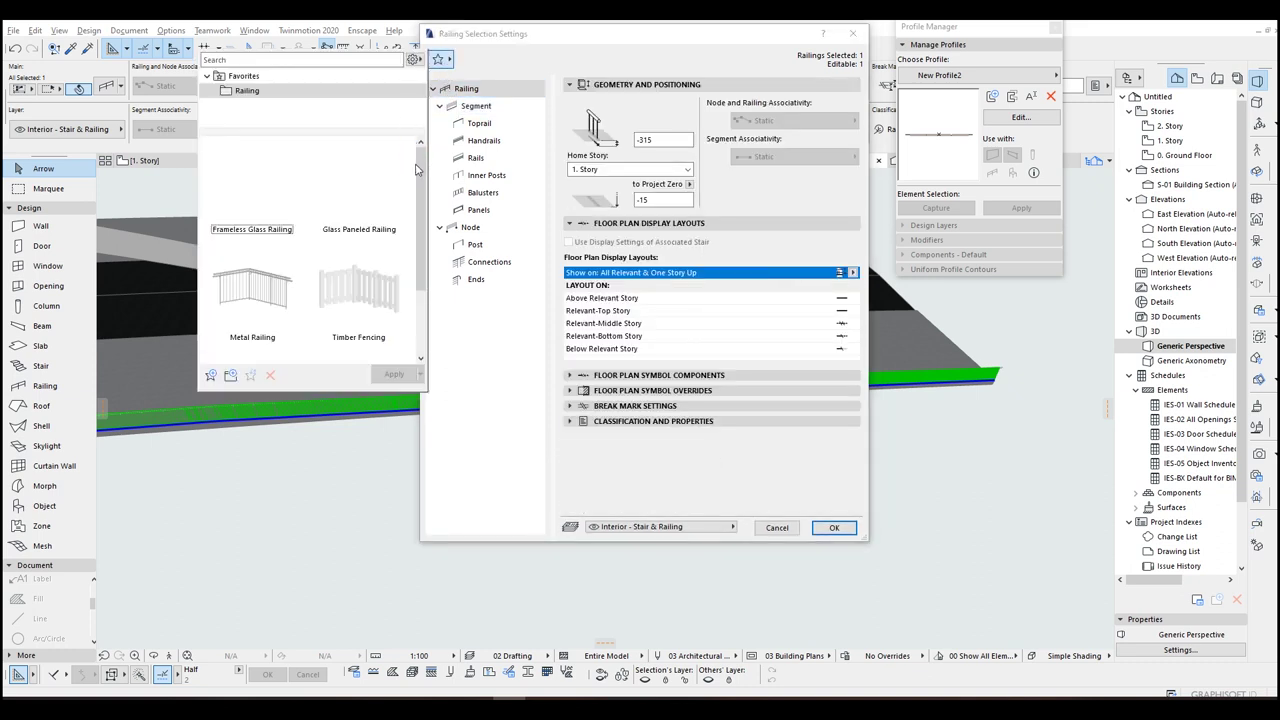
left_click_drag(421, 174, 416, 146)
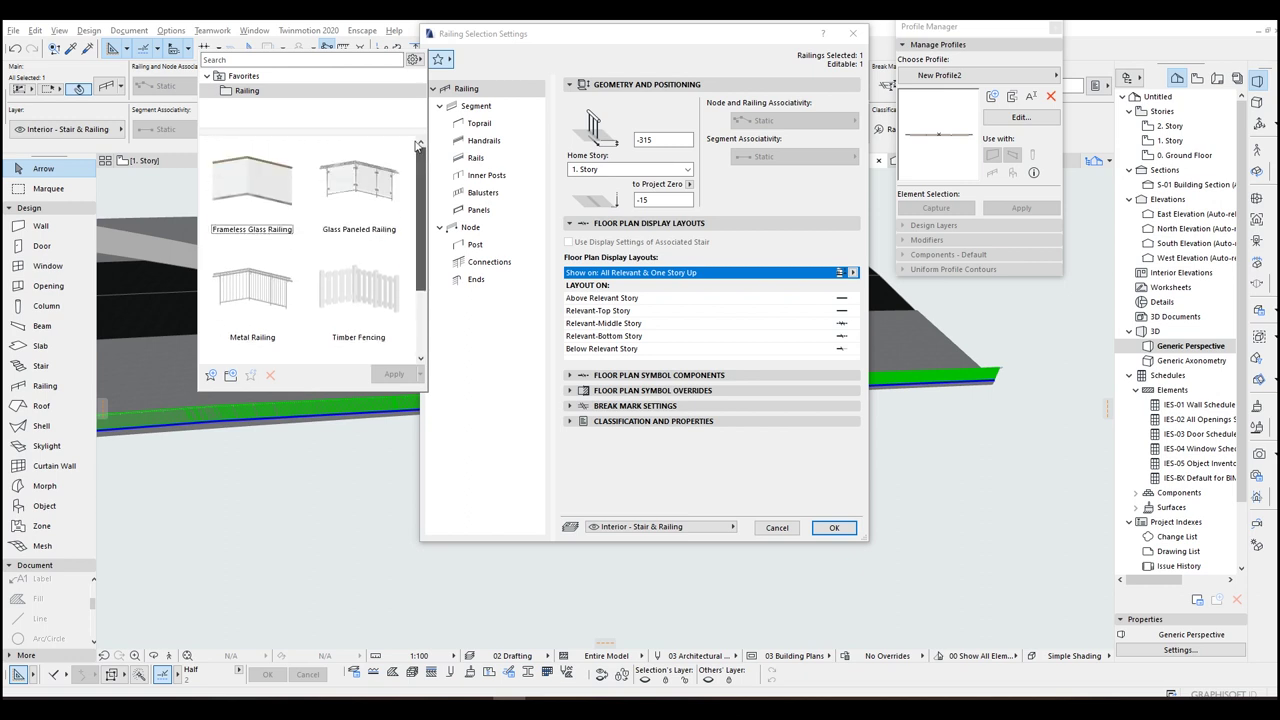
left_click(476, 105)
left_click(479, 123)
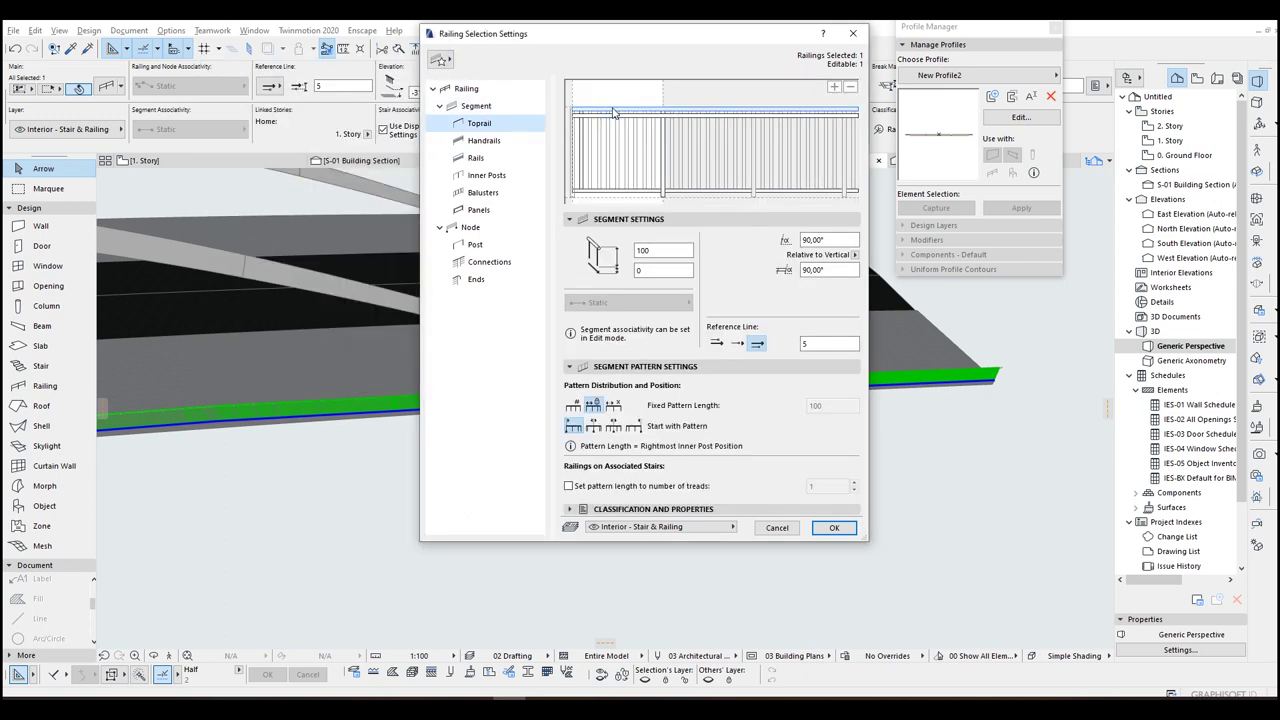
left_click(710, 374)
type("0")
key("Tab")
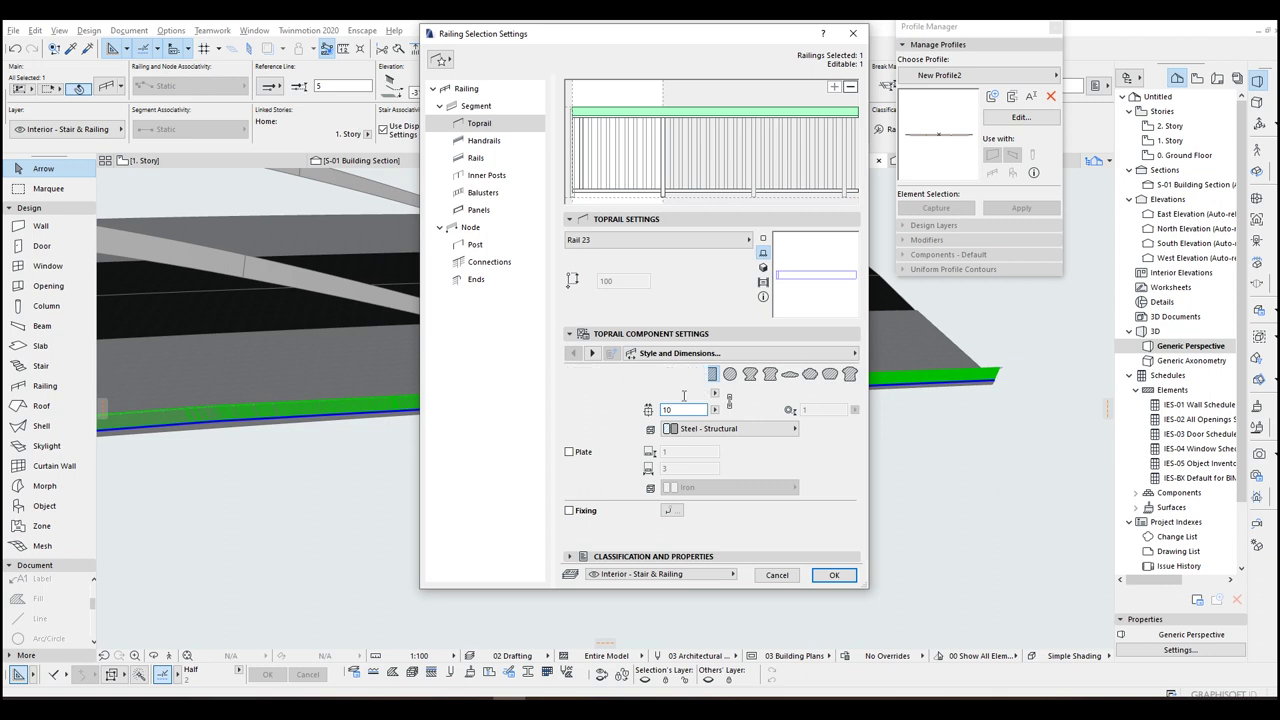
Step: Review the railing's handrail and inner post settings, apply the railing changes and deselect the railing
left_click(622, 122)
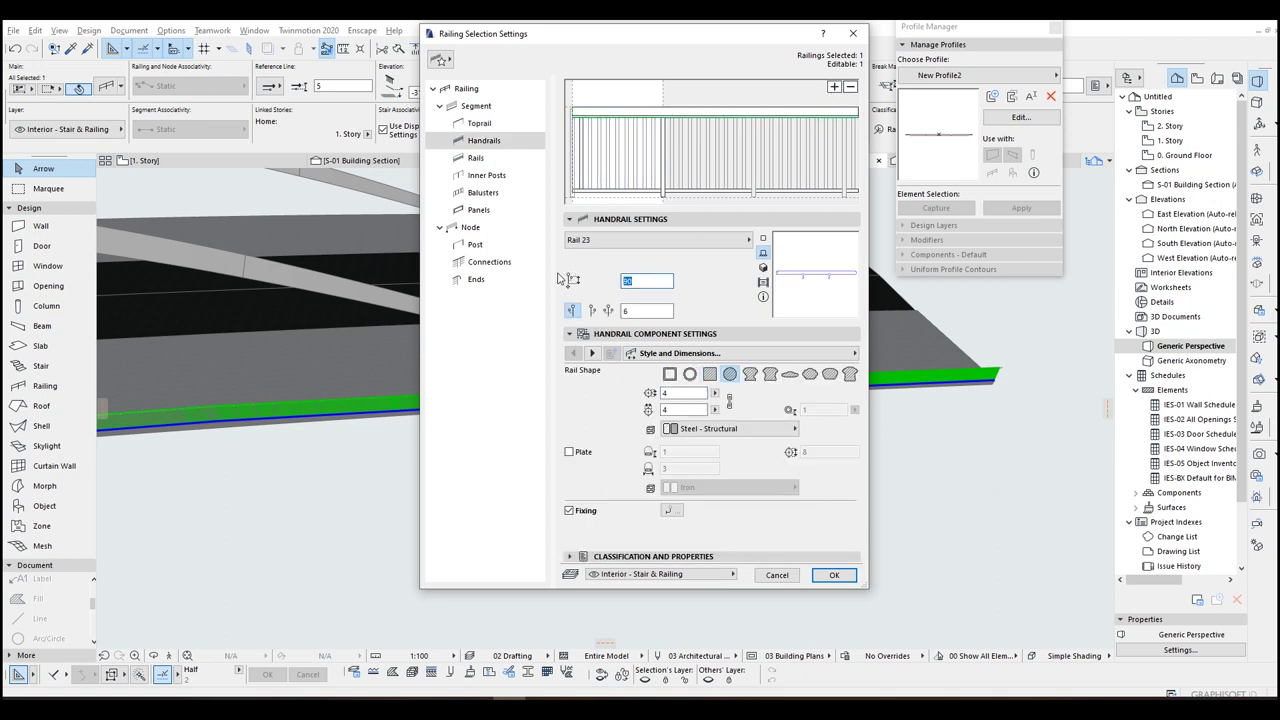
left_click(664, 163)
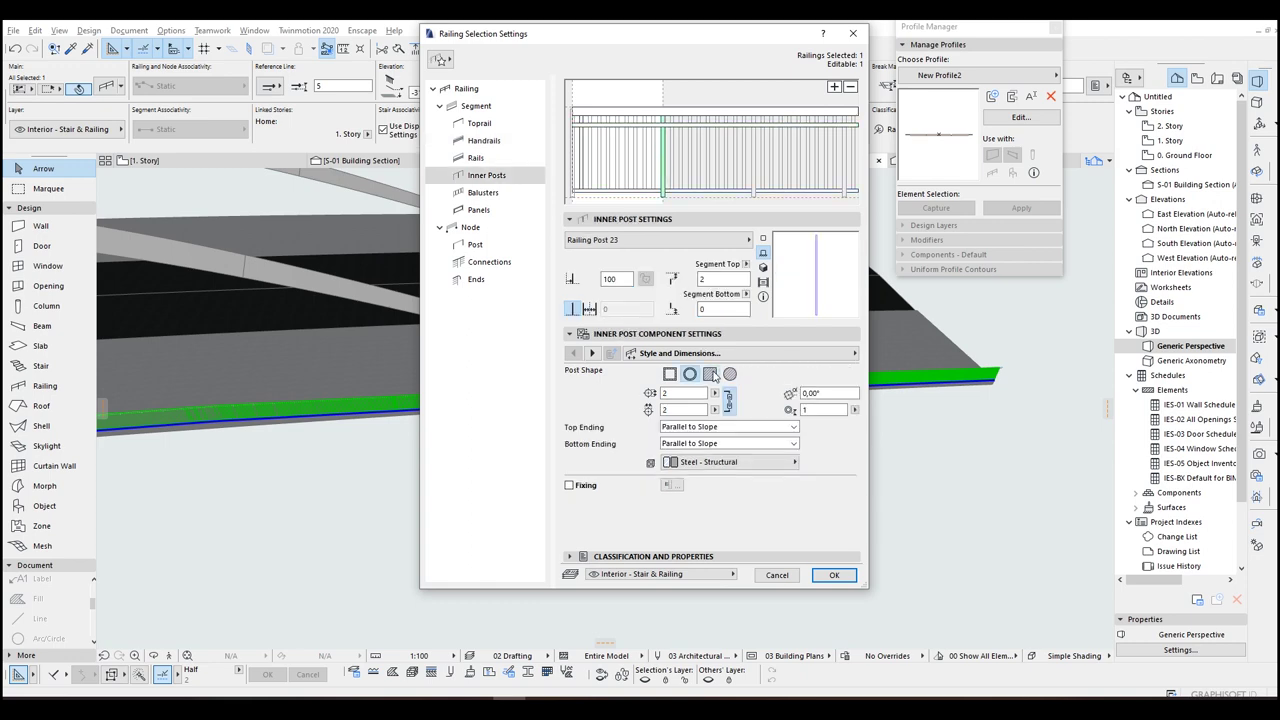
left_click(629, 176)
left_click(627, 191)
left_click(578, 183)
key("Return")
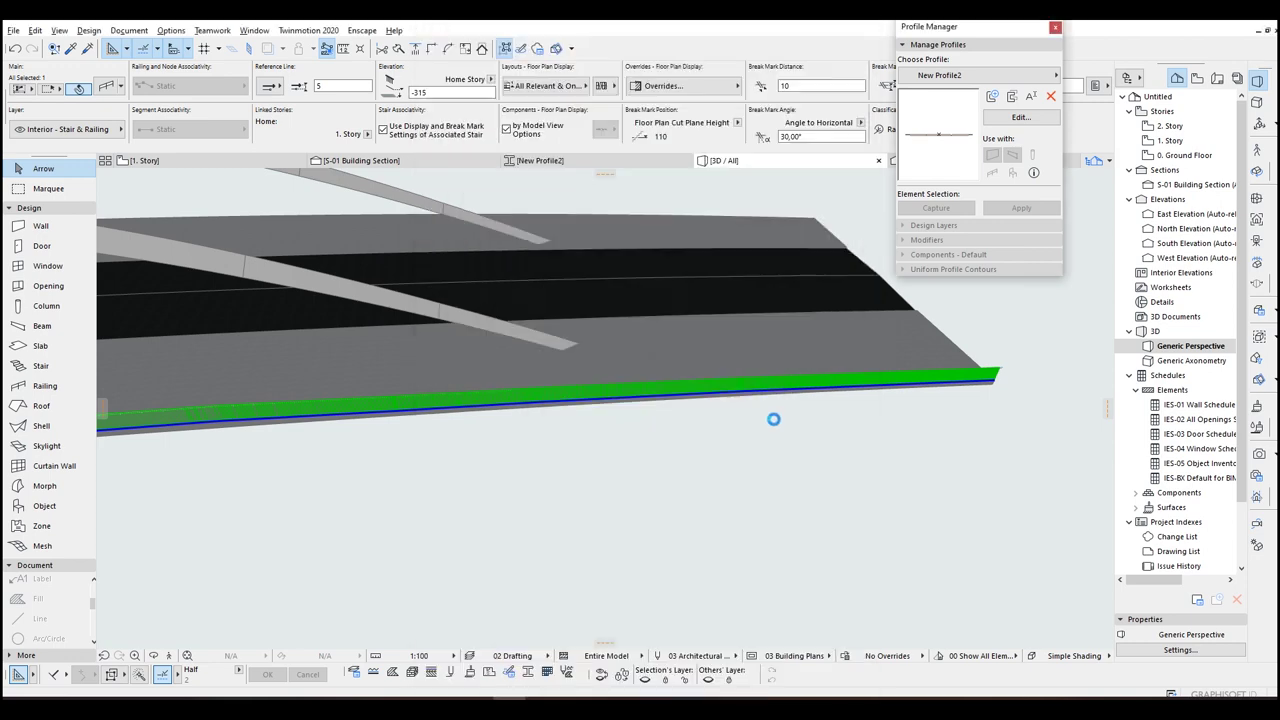
left_click(735, 427)
scroll(720, 450, "down", 5)
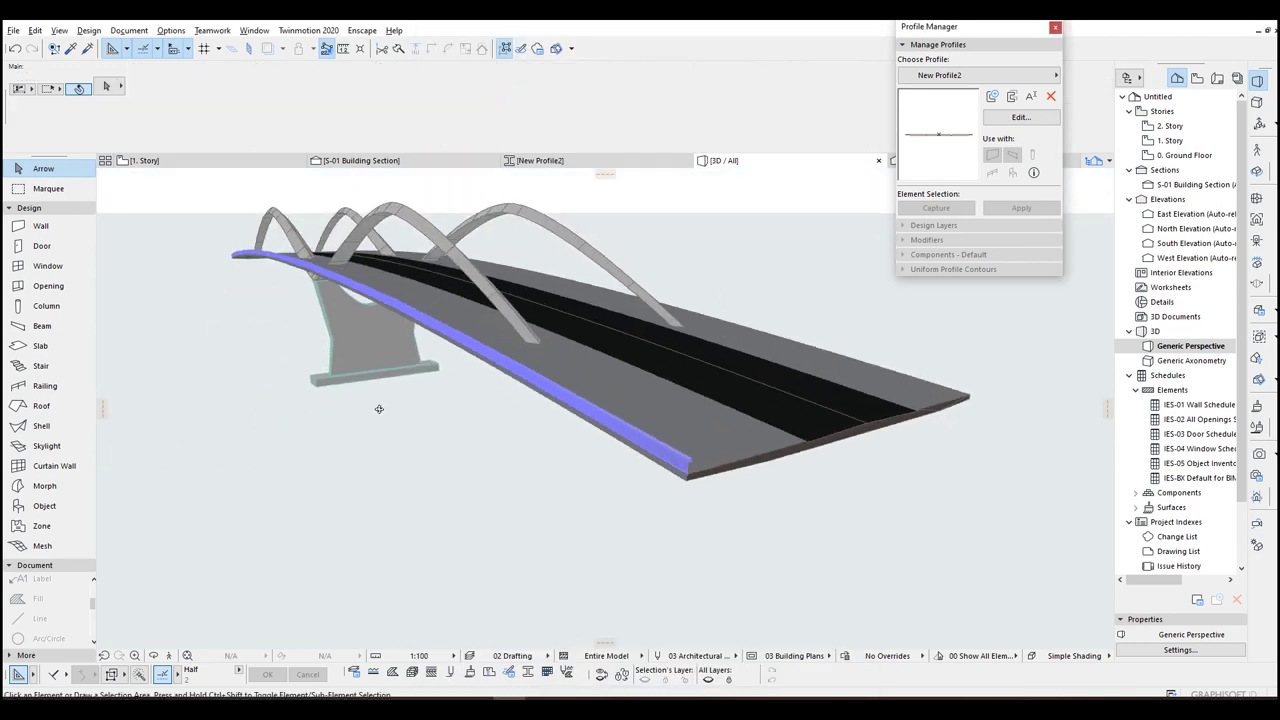
scroll(705, 469, "up", 3)
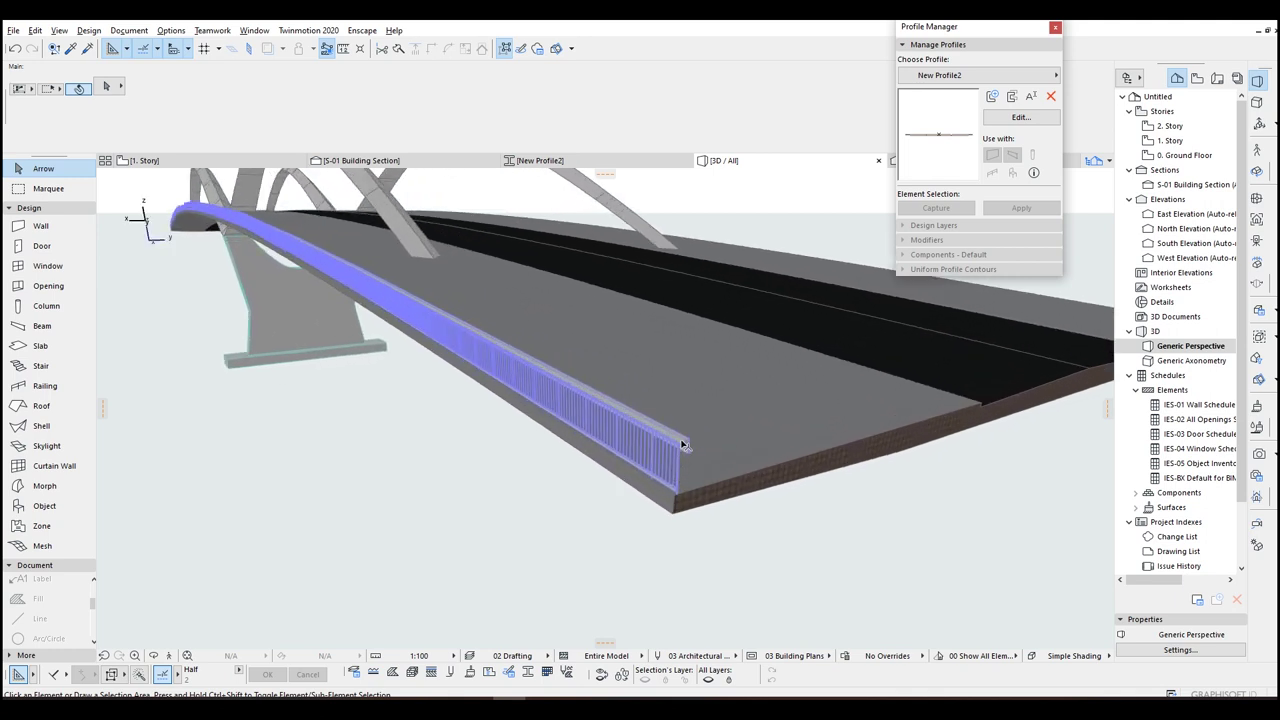
Step: Mirror a copy of the railing about the deck's centreline
left_click(684, 444)
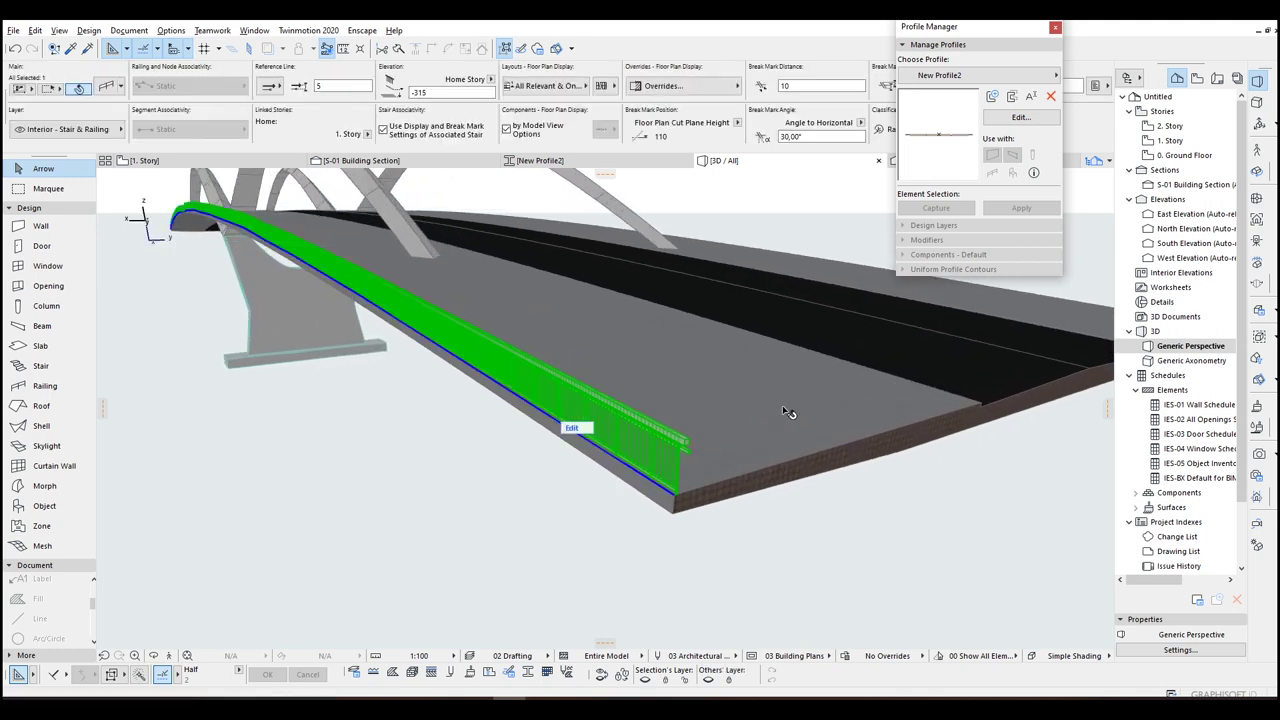
middle_click_drag(843, 376, 802, 459, "shift")
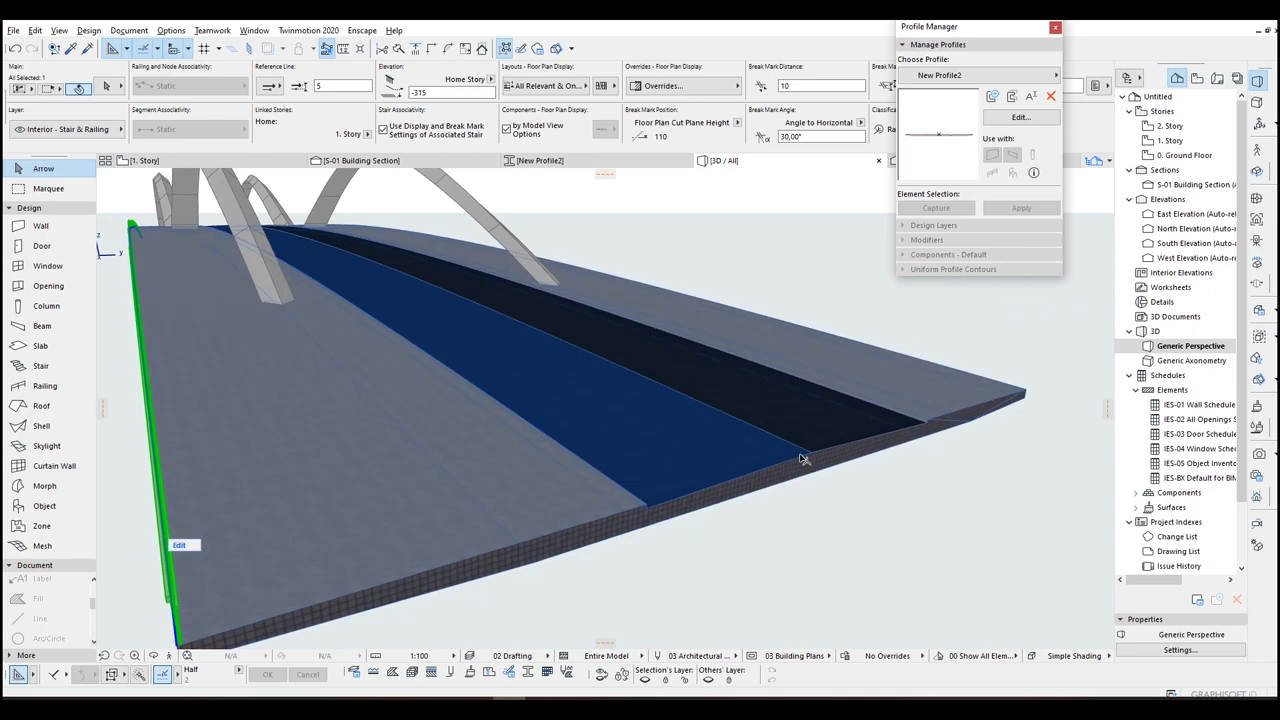
key("ctrl+alt+m")
left_click(798, 455)
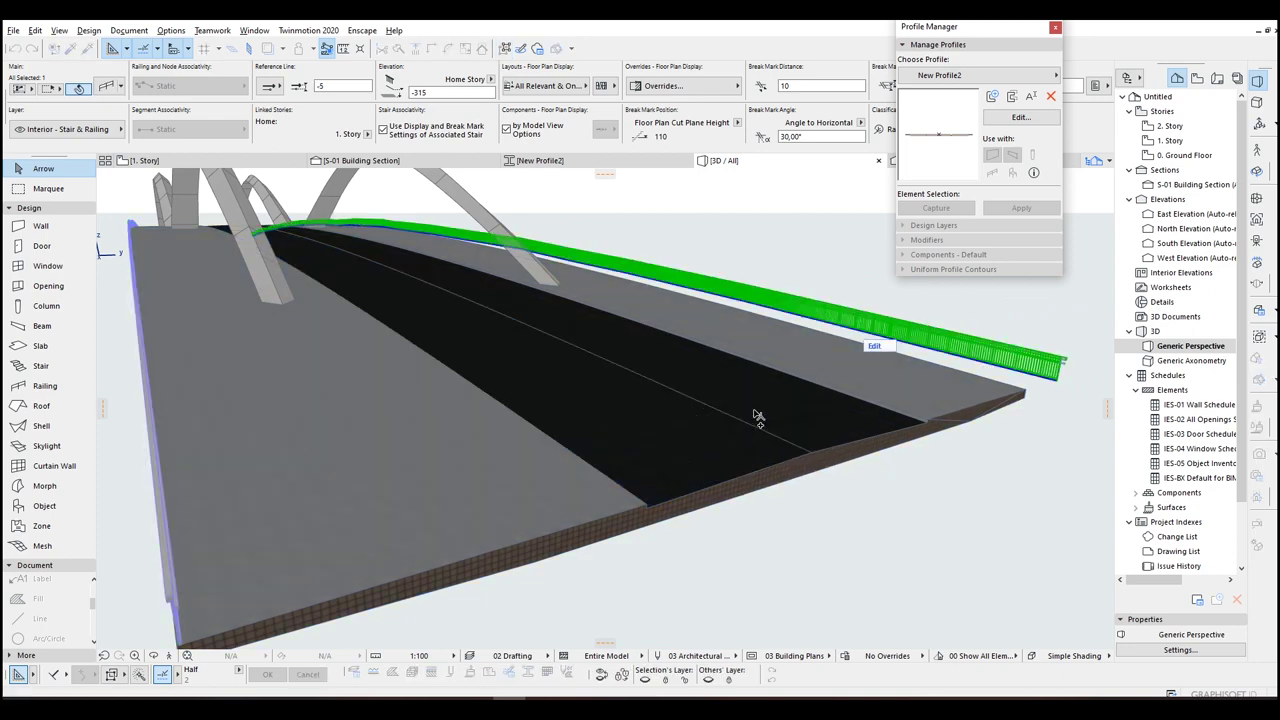
left_click(797, 403)
Step: Move the mirrored railing by its lower end point onto the corner of the opposite deck edge
middle_click_drag(797, 403, 575, 464, "shift")
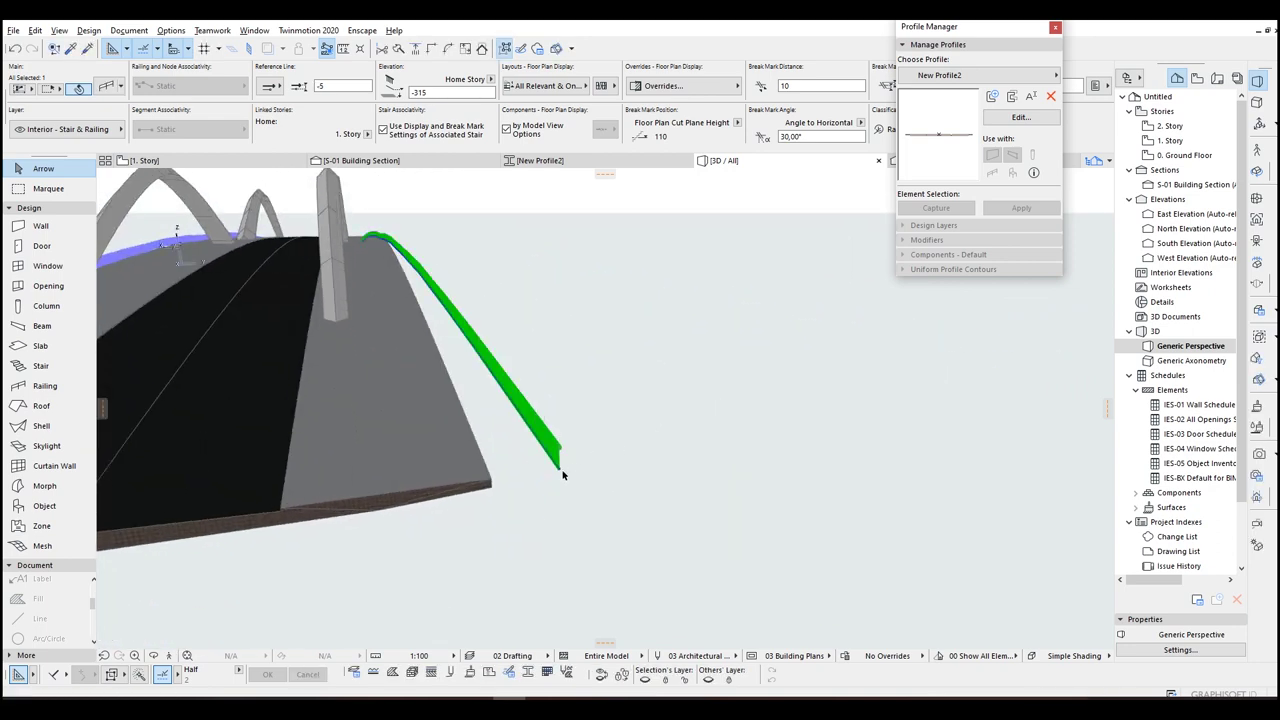
key("ctrl+d")
left_click(560, 469)
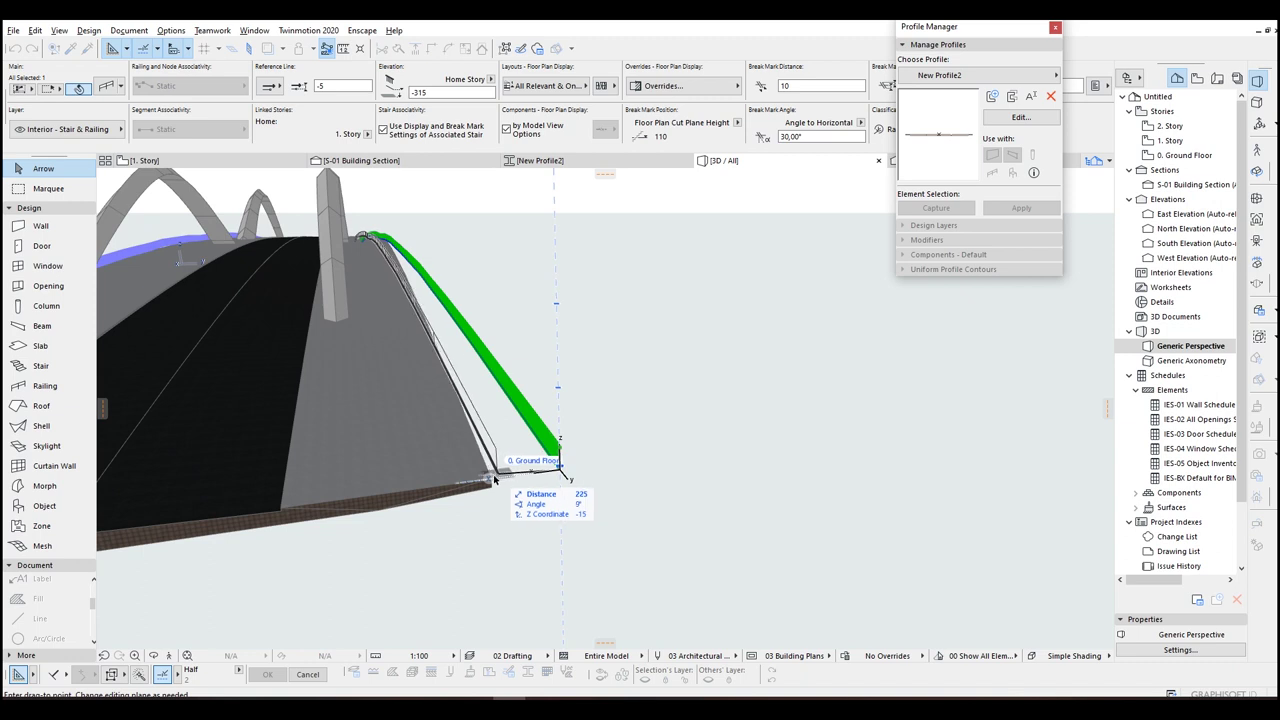
left_click(590, 415)
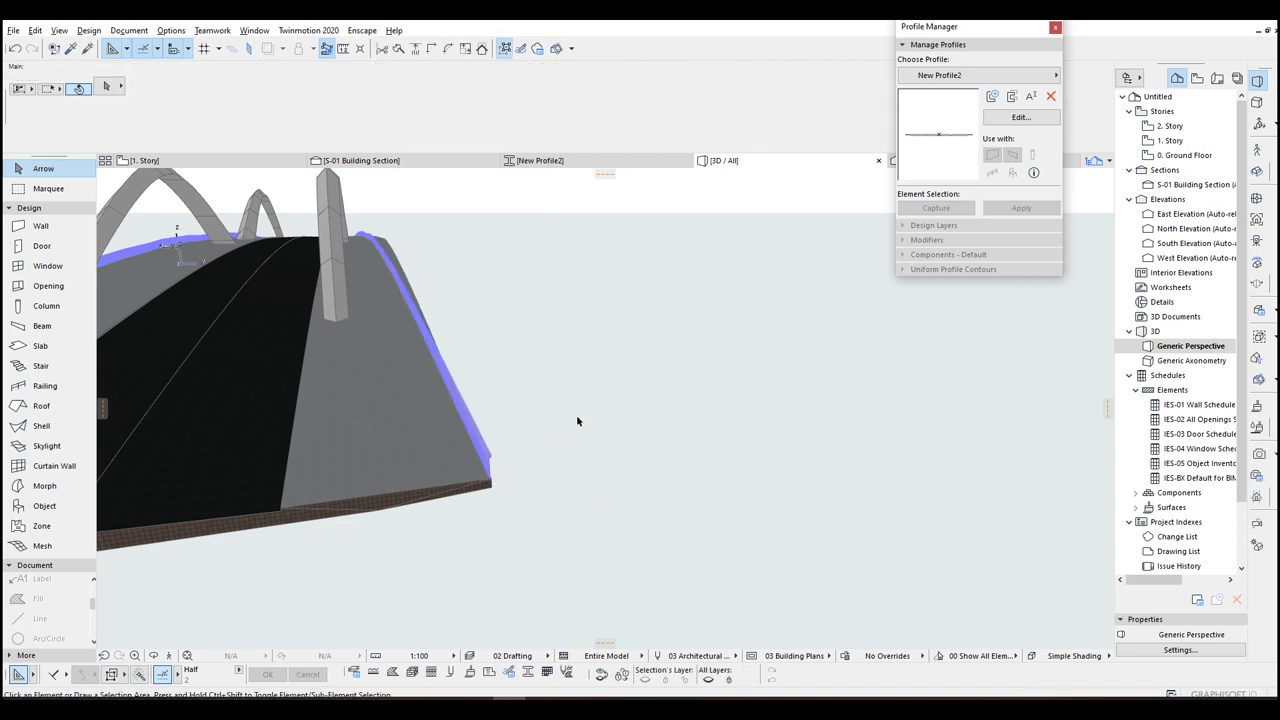
Step: Select the deck with the arches on one side and split them along the deck's centreline, keeping that side selected
scroll(229, 391, "down", 3)
middle_click_drag(229, 391, 454, 398, "shift")
left_click(395, 467)
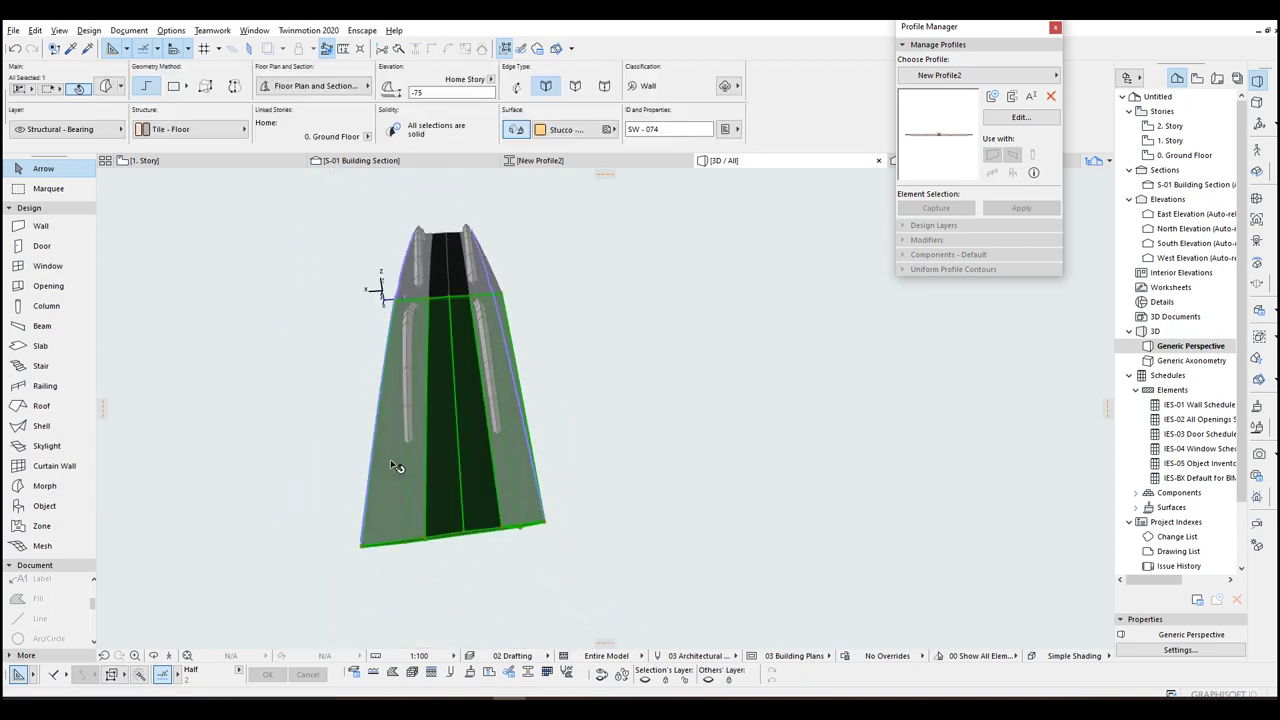
left_click(410, 322, "shift")
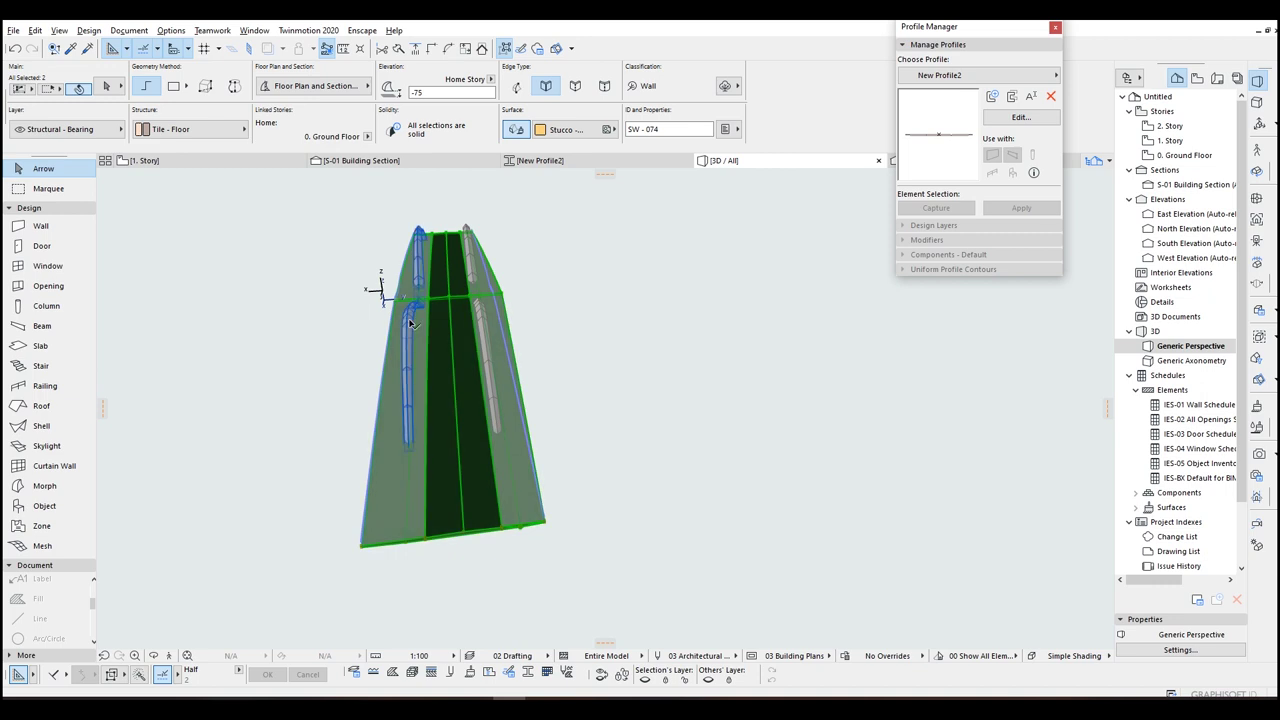
left_click(427, 318, "shift")
key("ctrl+y")
left_click(463, 530)
left_click(463, 233)
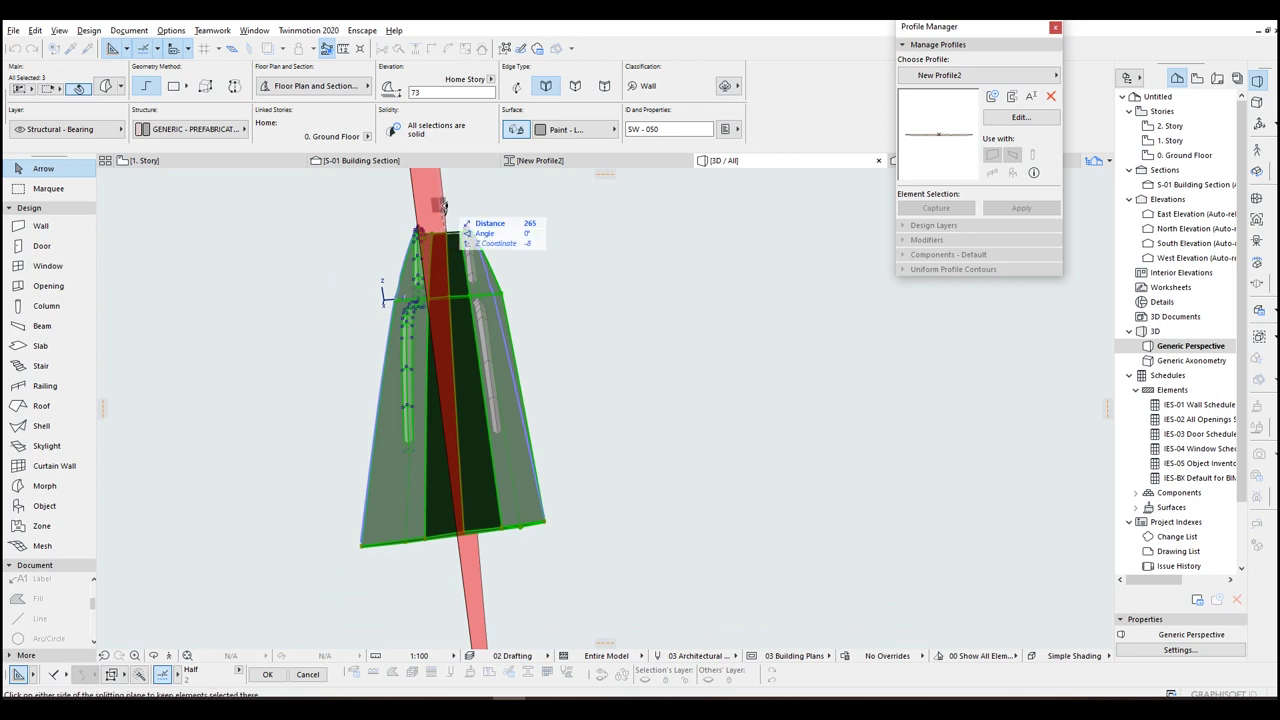
left_click(440, 205)
left_click(248, 297)
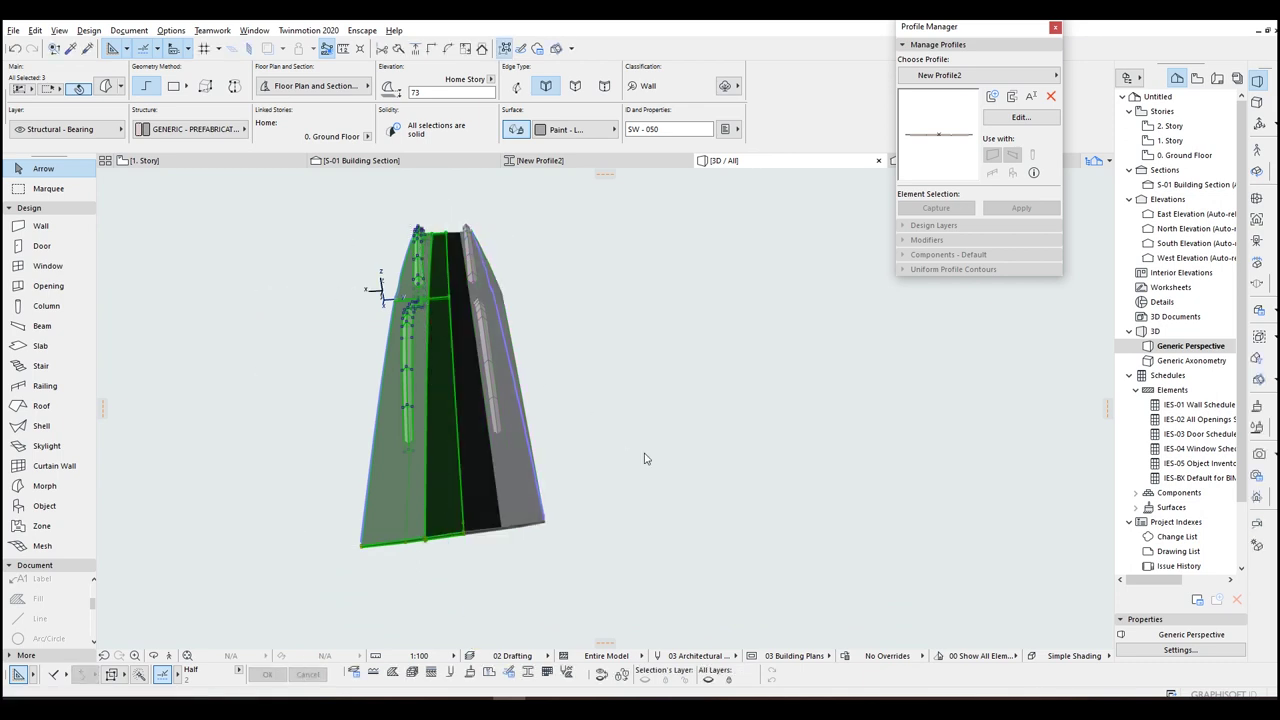
Step: Delete the selected deck half with its arches and railing, and mirror a copy of the remaining half about the centreline
key("Delete")
left_click(393, 355)
key("Delete")
middle_click_drag(450, 345, 600, 360, "shift")
left_click(603, 471)
key("ctrl+shift+m")
left_click(601, 471)
key("Escape")
Step: Draw a rectangular terrain mesh on the 1. Story plan, overlapping one end of the bridge
mouse_move(734, 431)
middle_mouse_down("shift")
mouse_move(691, 395)
mouse_move(437, 340)
middle_mouse_up("shift")
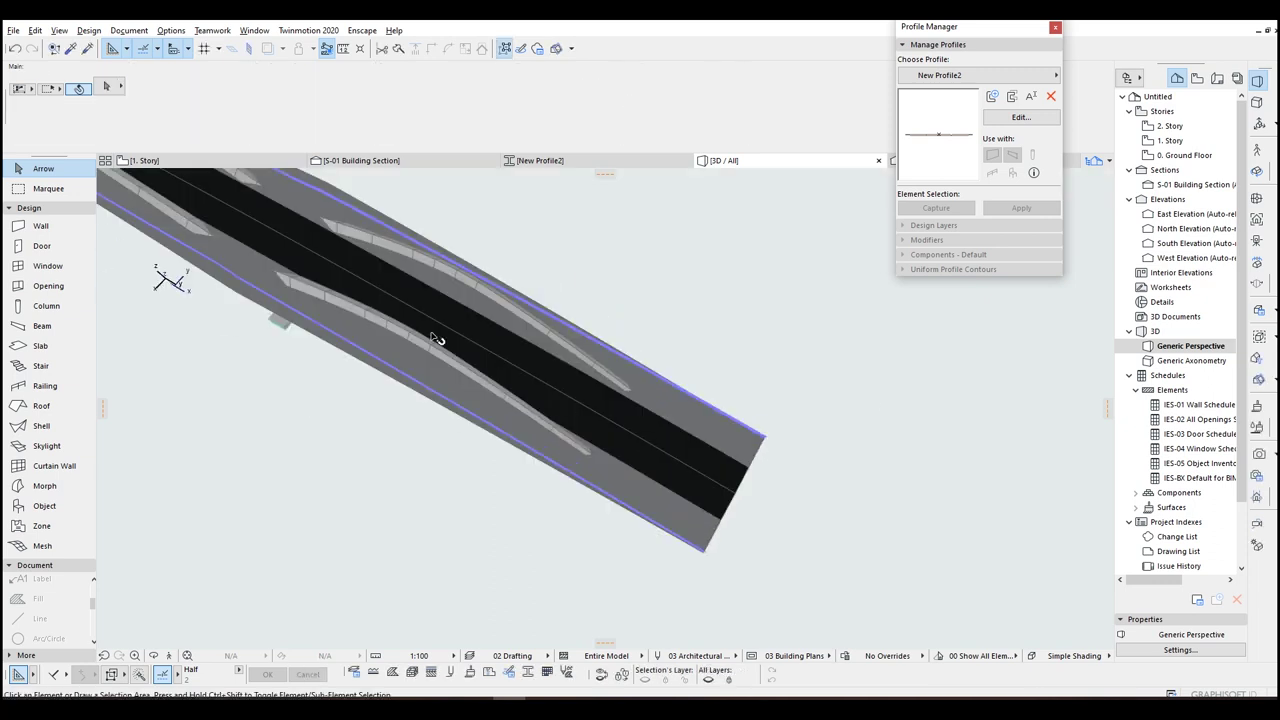
middle_click_drag(646, 418, 654, 313, "shift")
scroll(618, 409, "up", 2)
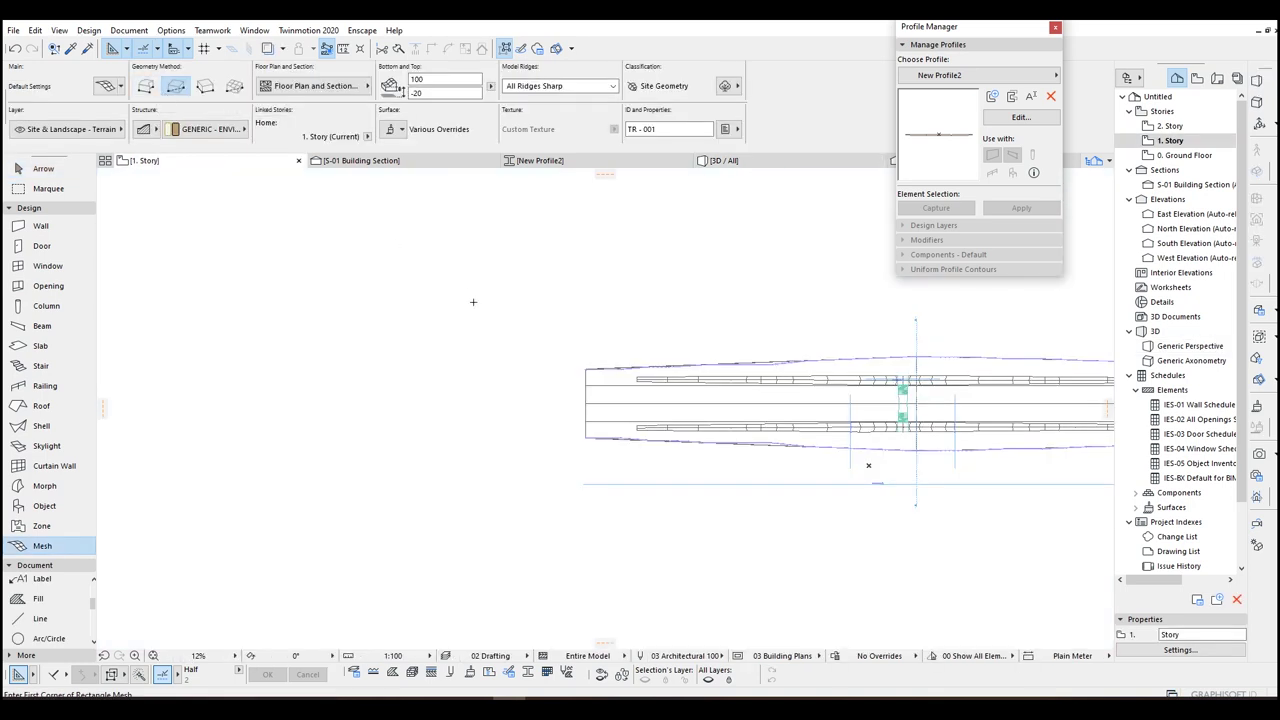
scroll(337, 216, "down", 2)
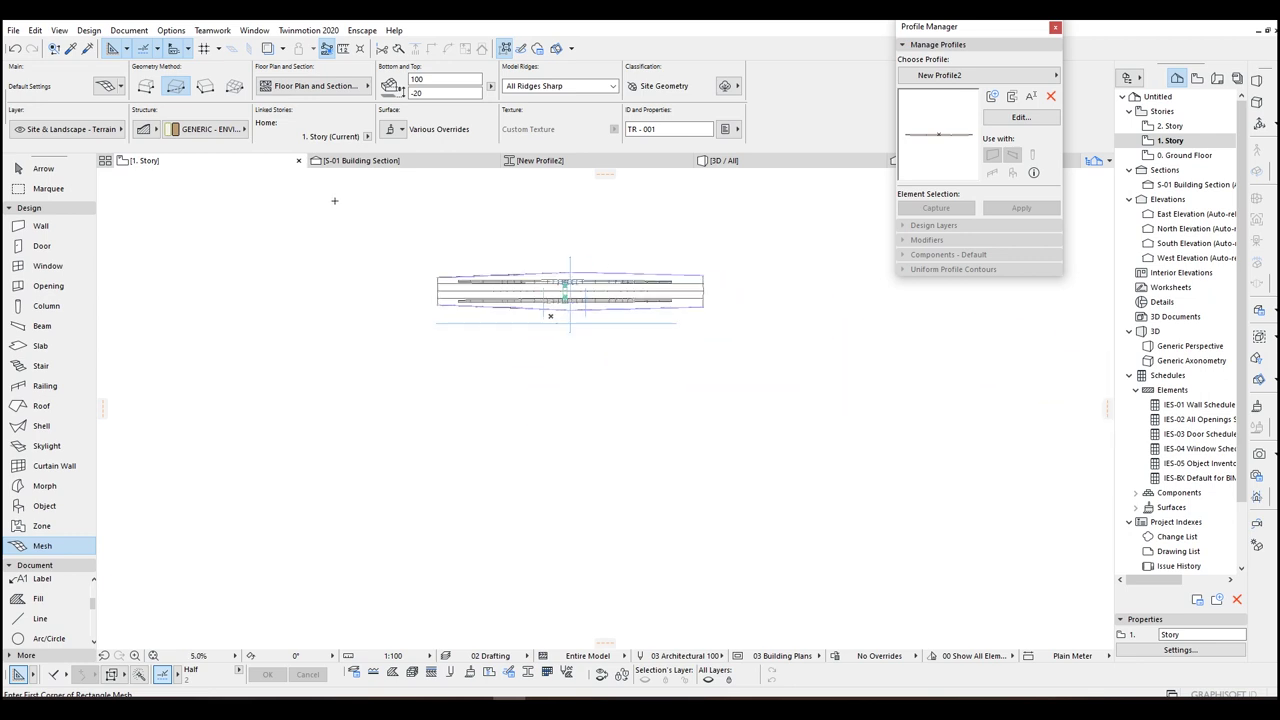
left_click(333, 198)
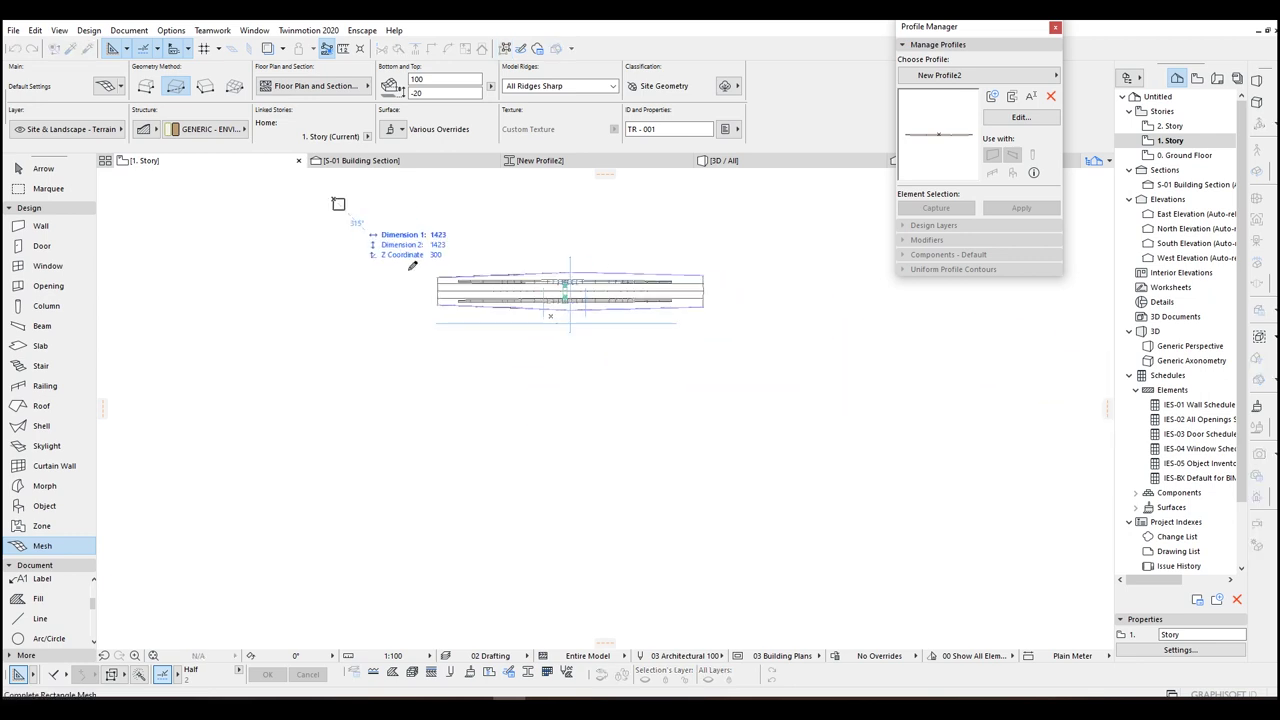
left_click(494, 389)
Step: Add a node on each of the mesh's two short edges, roughly in line with the deck's end
scroll(430, 258, "up", 3)
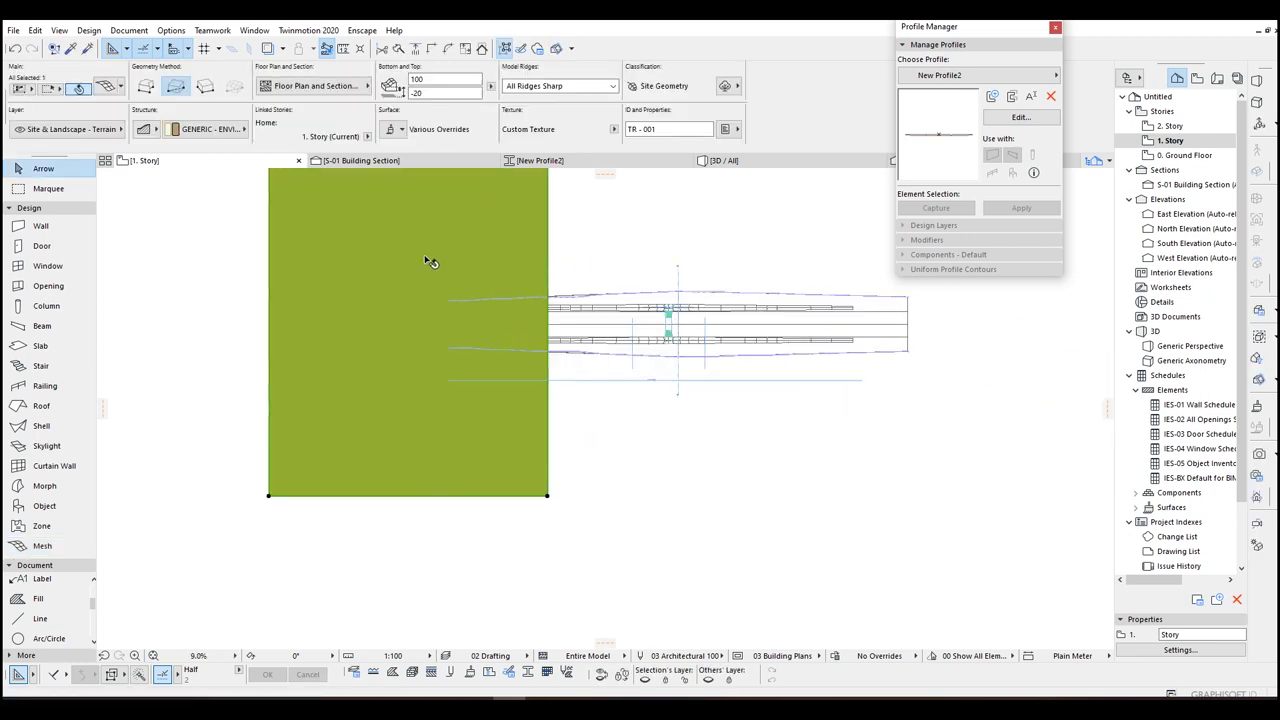
middle_click_drag(445, 305, 462, 336)
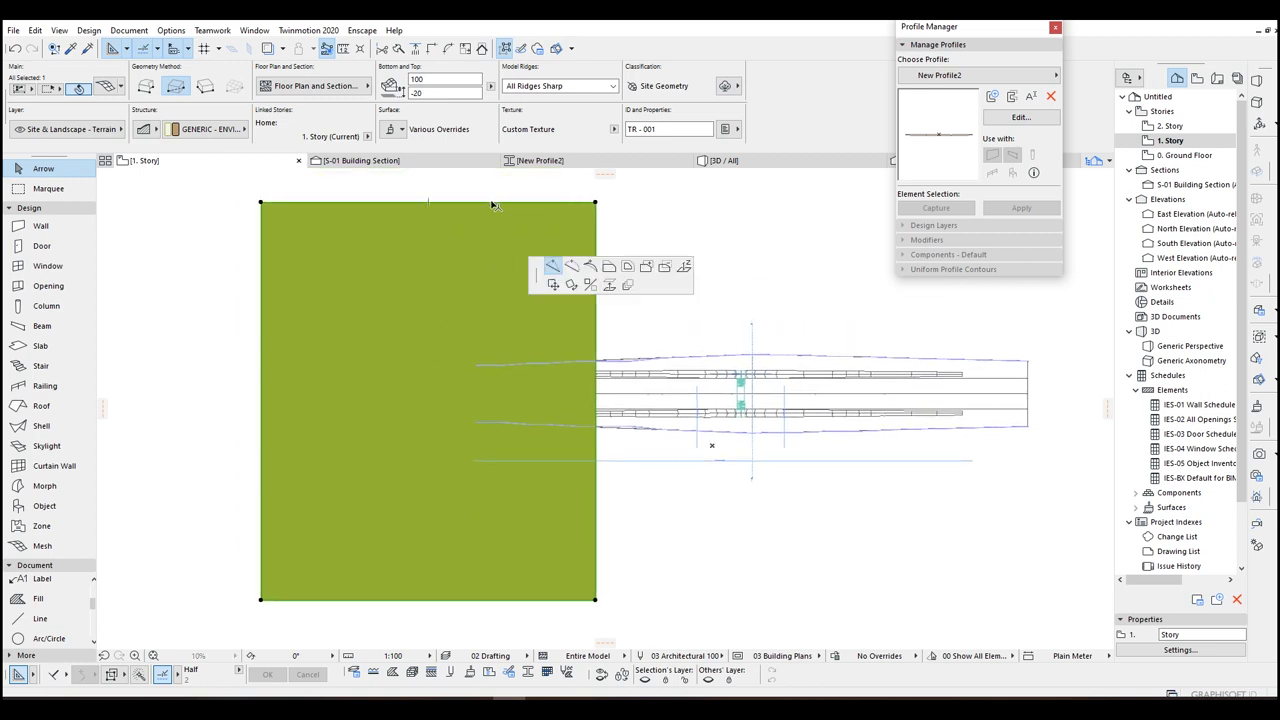
left_click(493, 202)
left_click(494, 199)
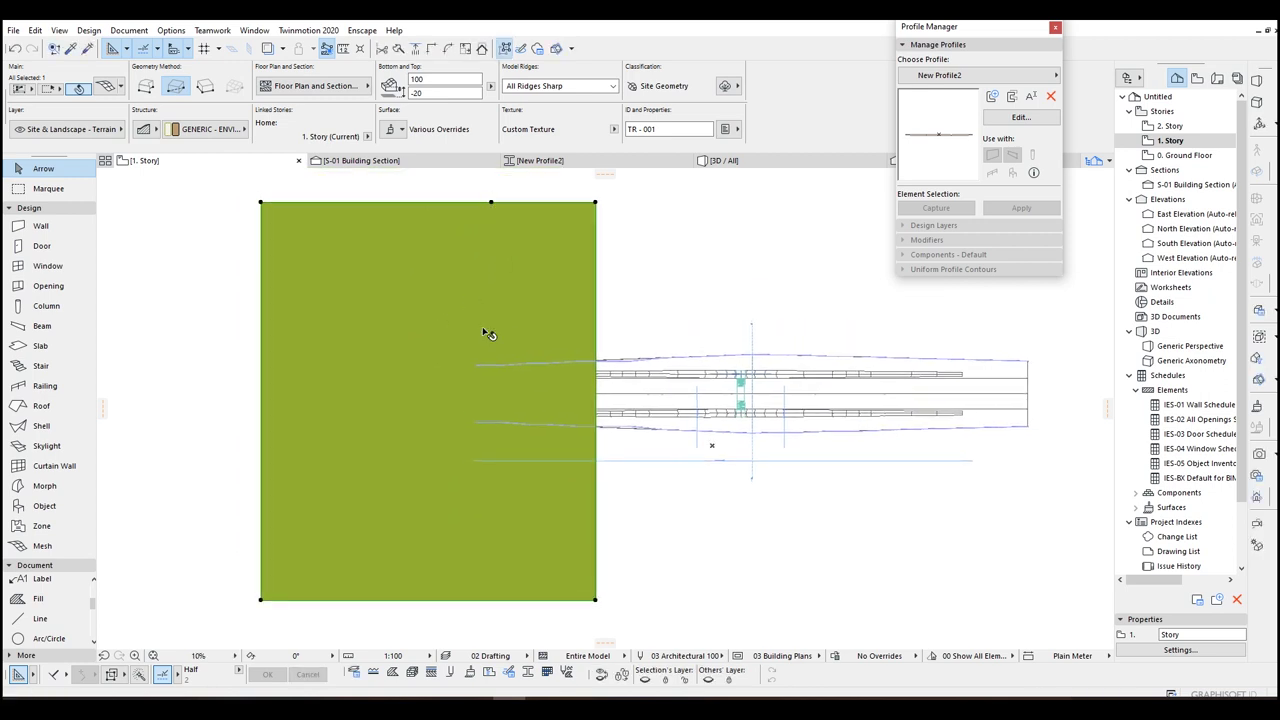
left_click(499, 602)
left_click(499, 600)
key("Escape")
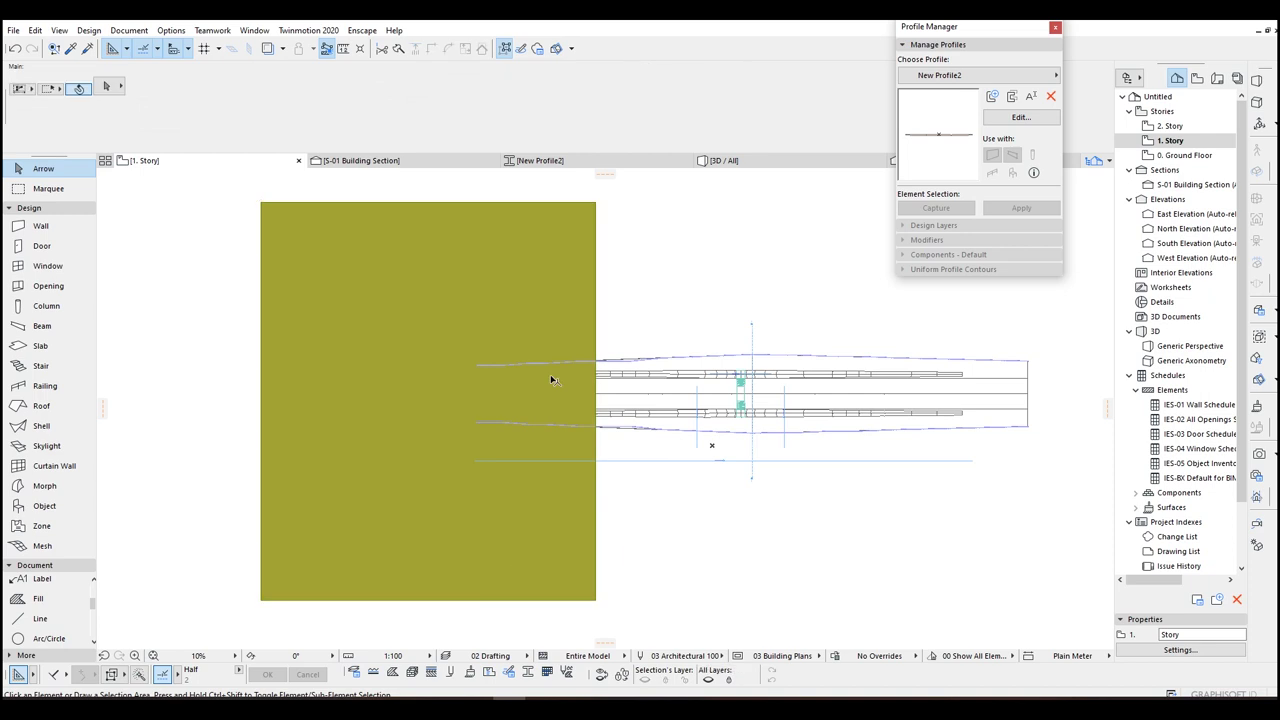
Step: In the 3D view, lower the terrain mesh vertically until its elevation to the home story is -465
left_click(588, 238)
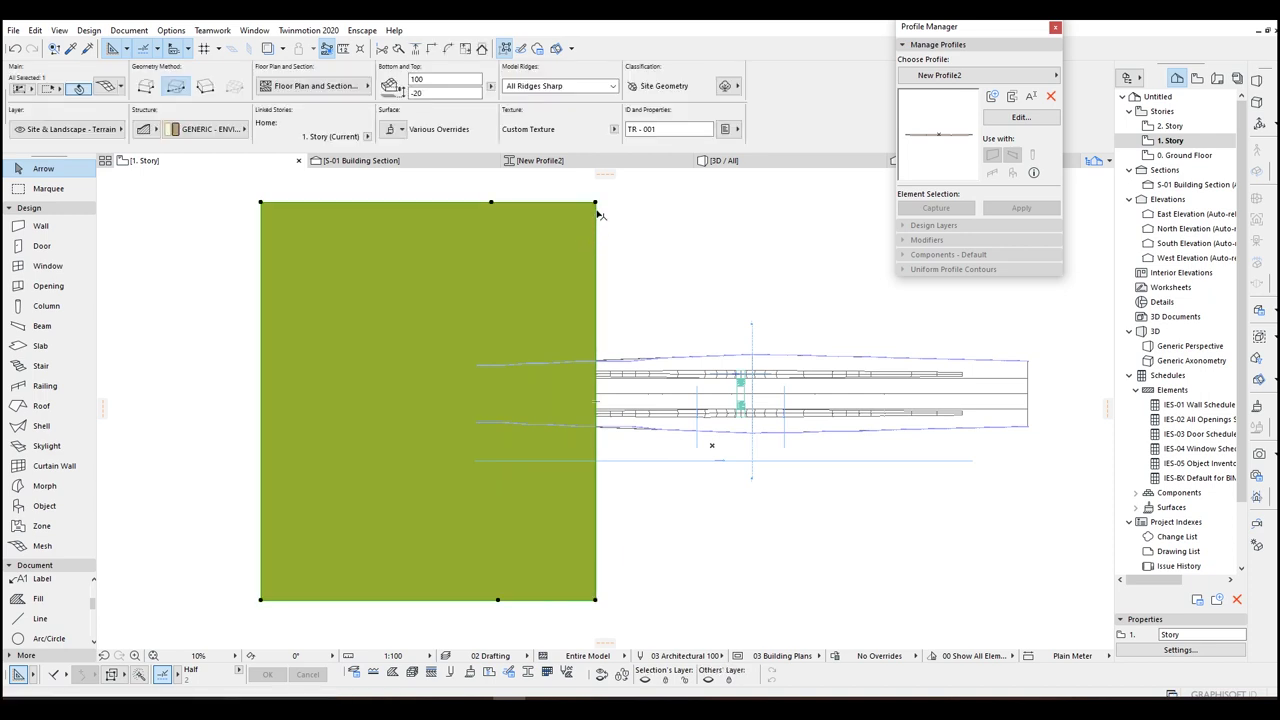
key("F3")
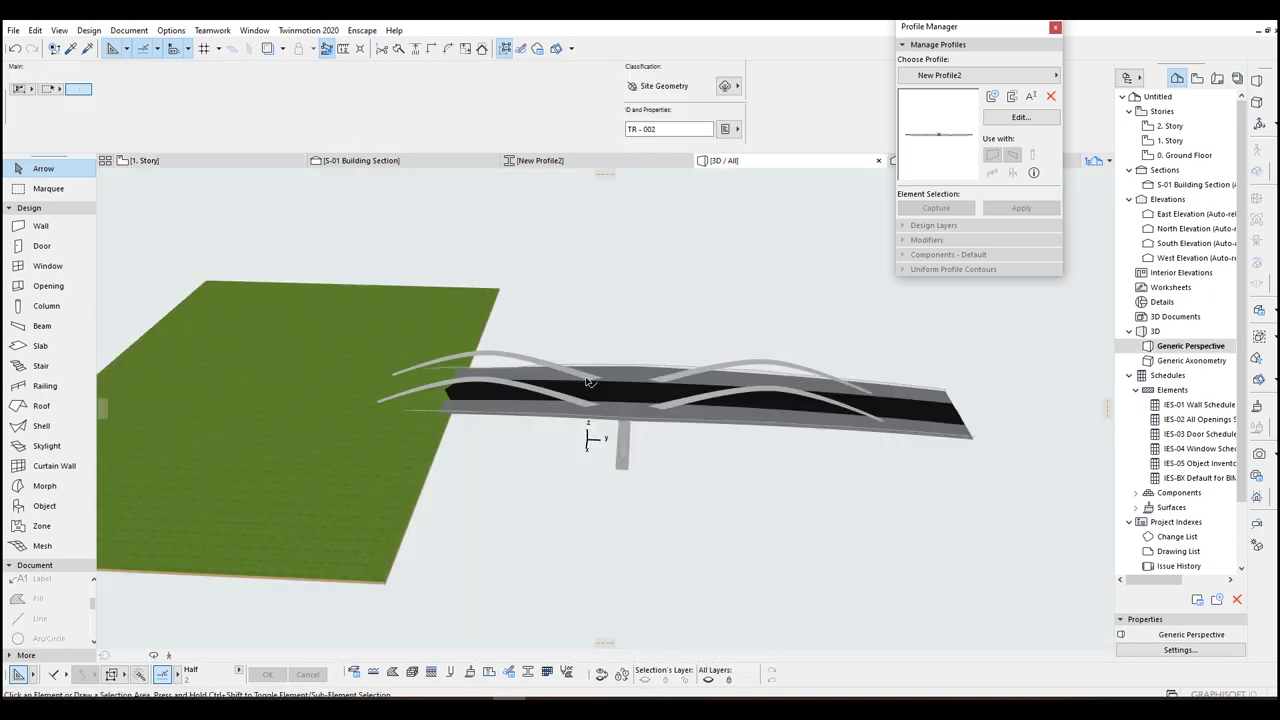
left_click(405, 545)
middle_click_drag(415, 490, 408, 386, "shift")
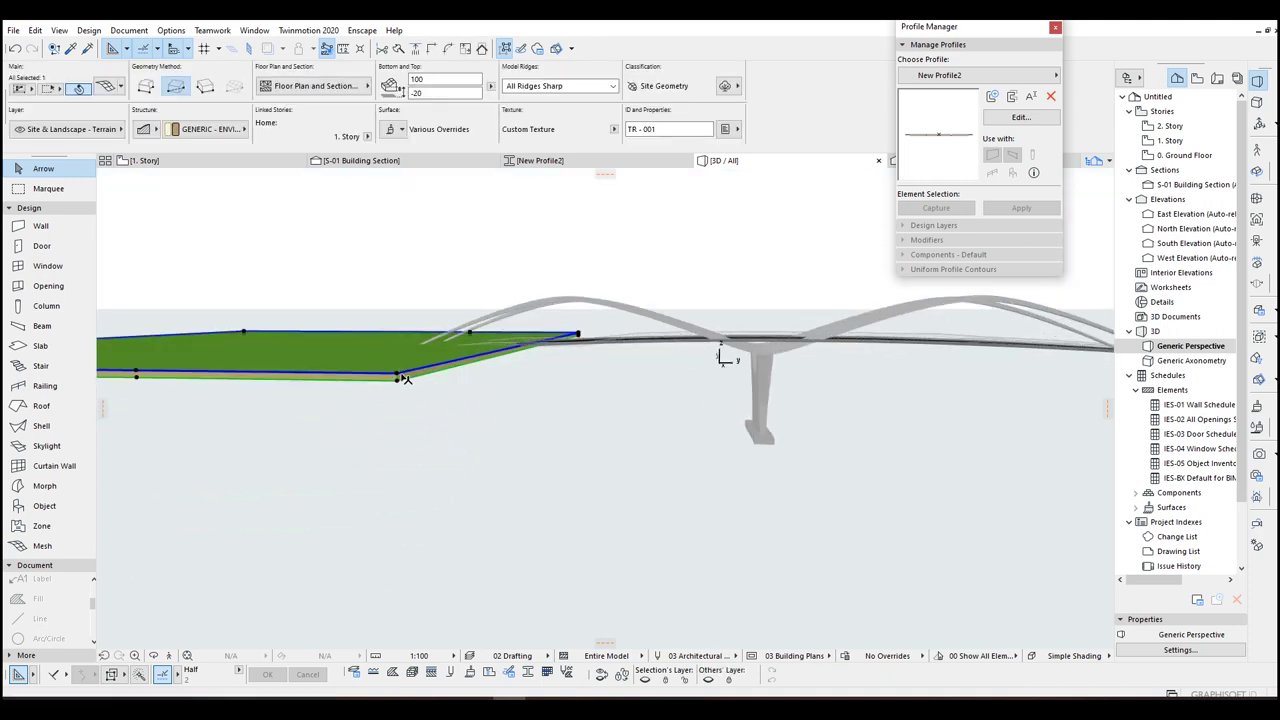
key("ctrl+d")
left_click(398, 376)
left_click(397, 408)
Step: Raise the terrain mesh to an elevation of -349 near the deck end and start exploring the model in 3D
key("ctrl+d")
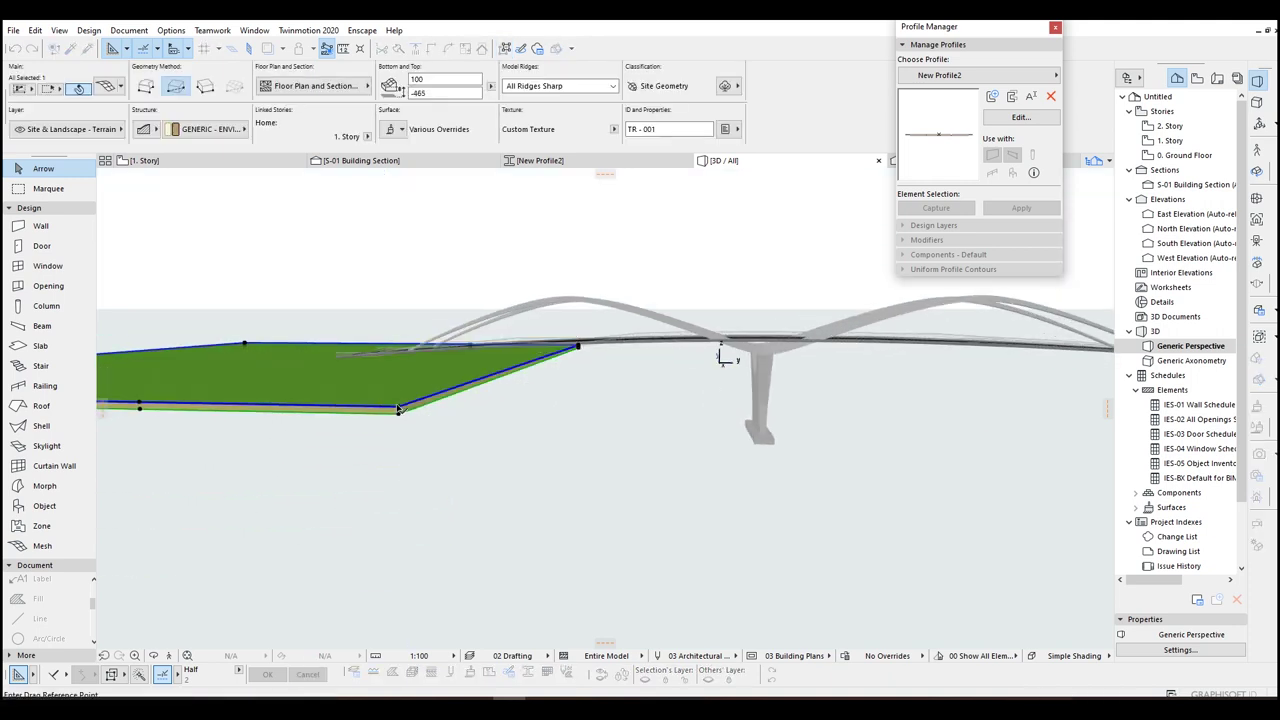
left_click(398, 408)
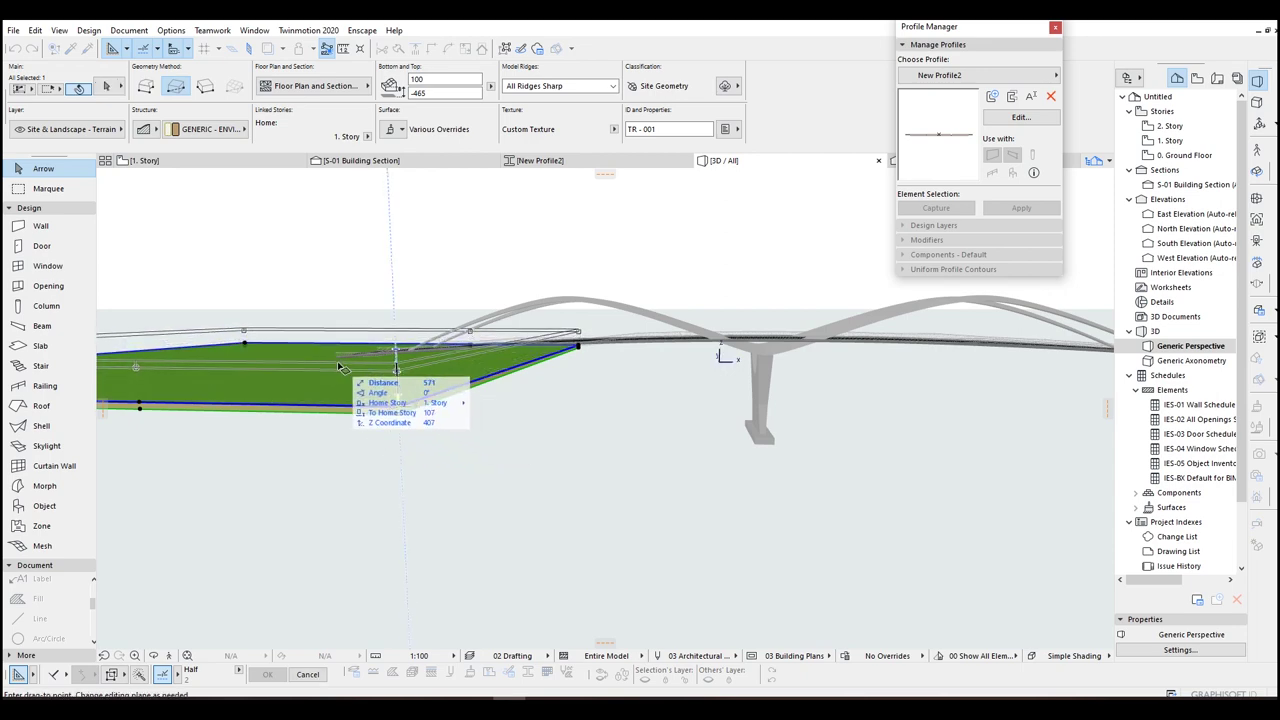
scroll(348, 366, "up", 5)
left_click(282, 232)
left_click(1258, 150)
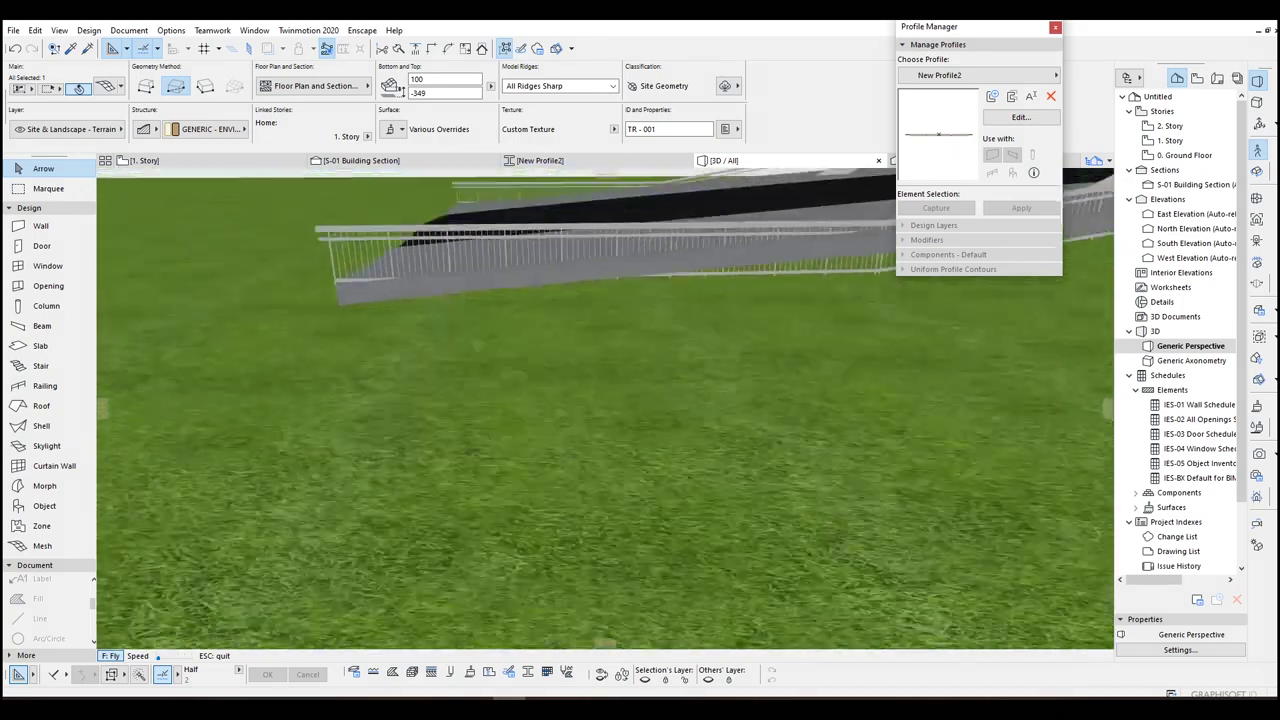
Step: Stretch the terrain mesh's base downward to give the mesh a height of 1870
key("Escape")
scroll(610, 405, "down", 10)
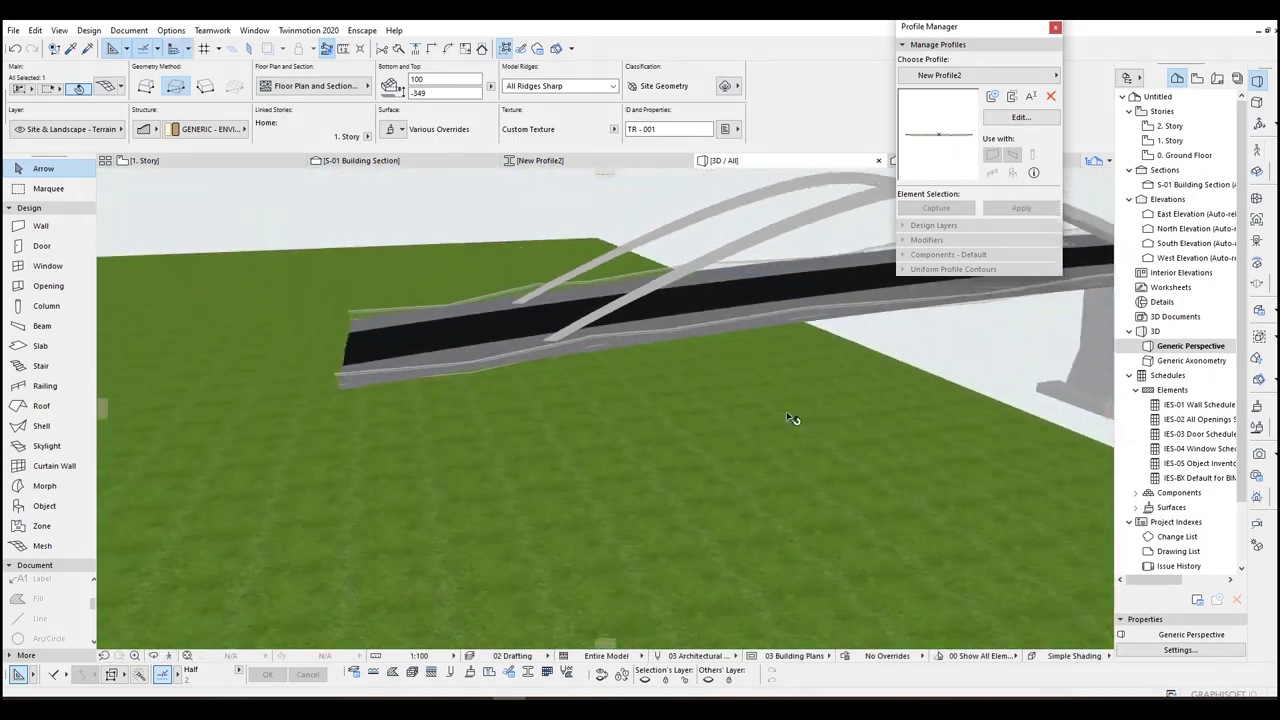
middle_click_drag(618, 323, 640, 314)
left_click(440, 431)
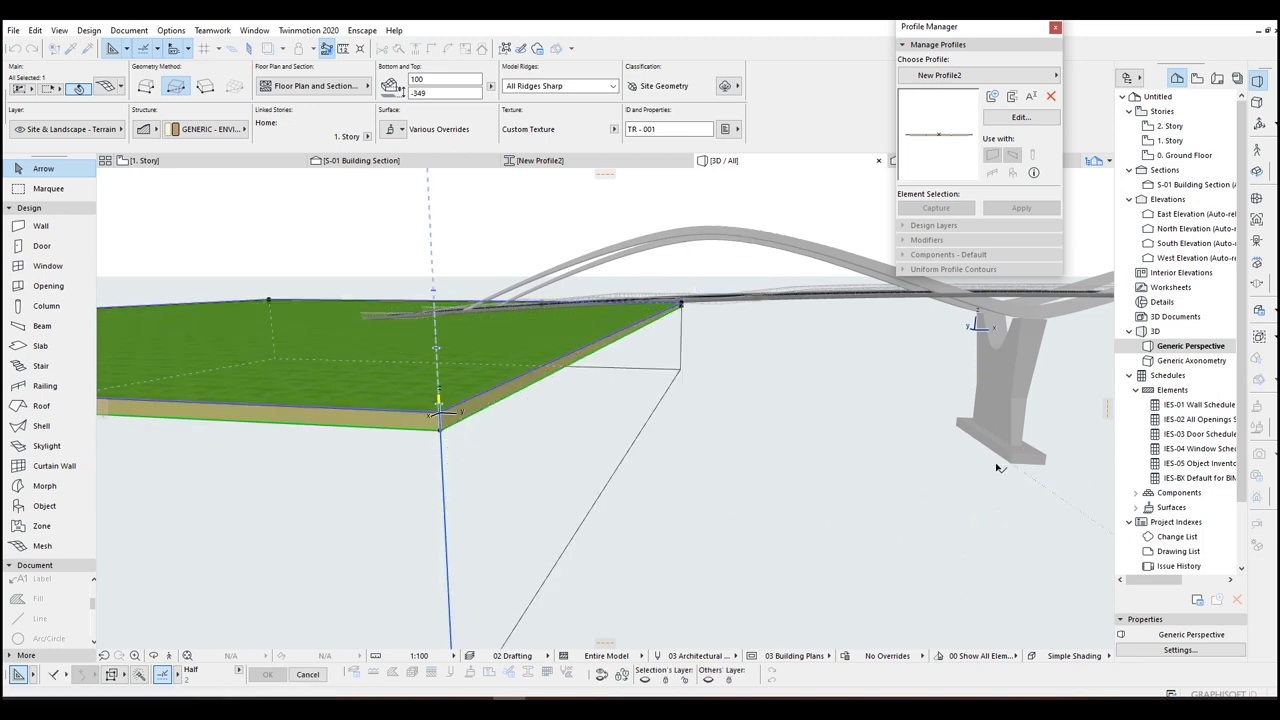
left_click(438, 412)
left_click(437, 414)
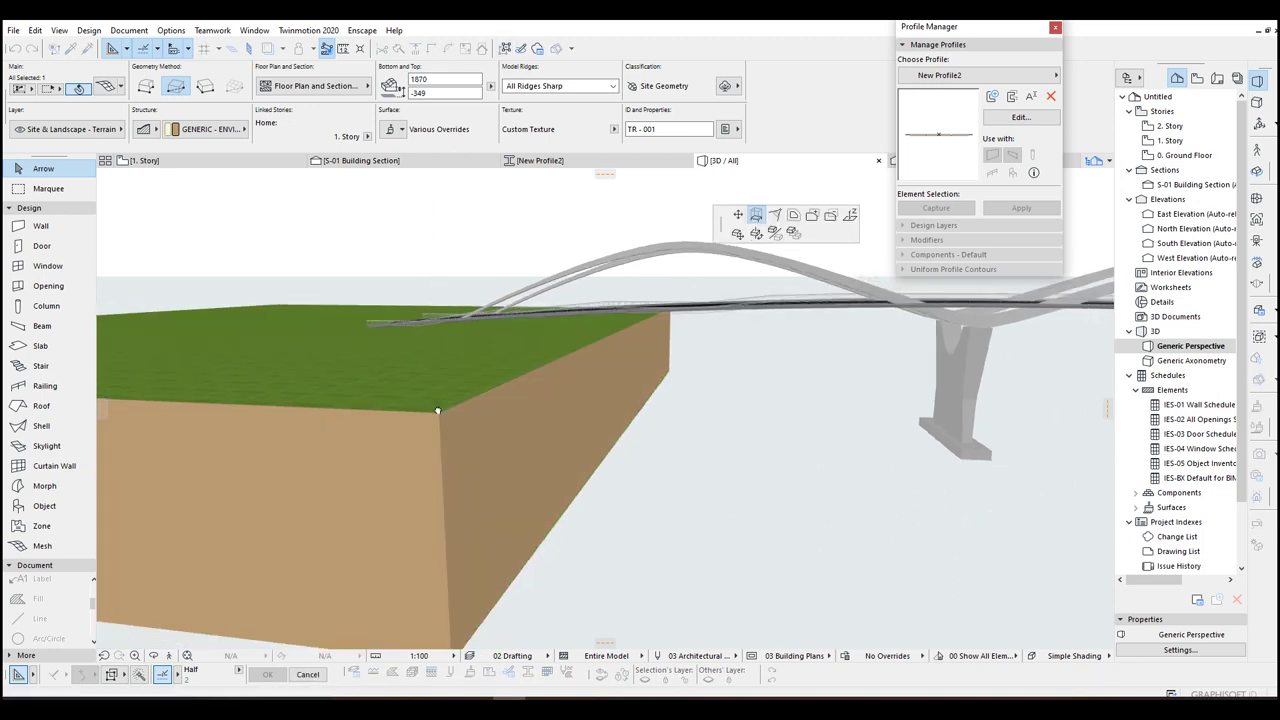
Step: Lower the elevation of the terrain mesh's two bridge-side corners to a Z coordinate of -1684, forming a slope
left_click(850, 215)
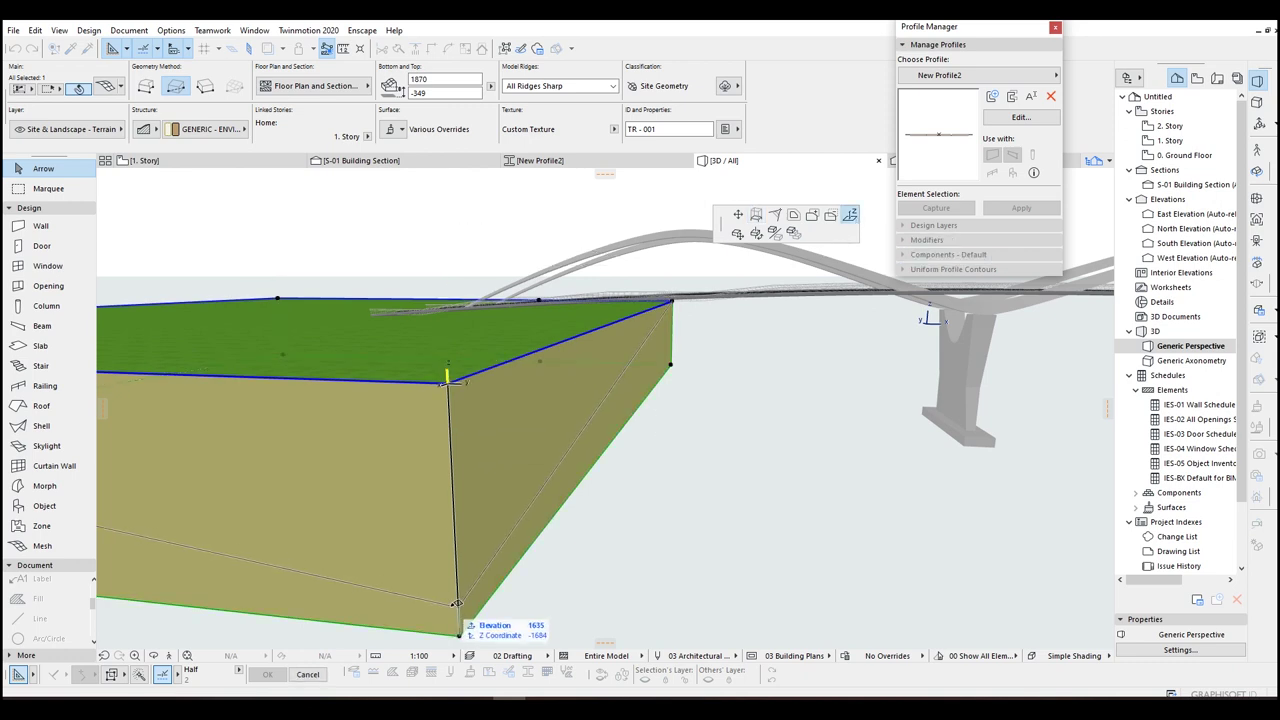
left_click(455, 604)
left_click(671, 302)
left_click(840, 360)
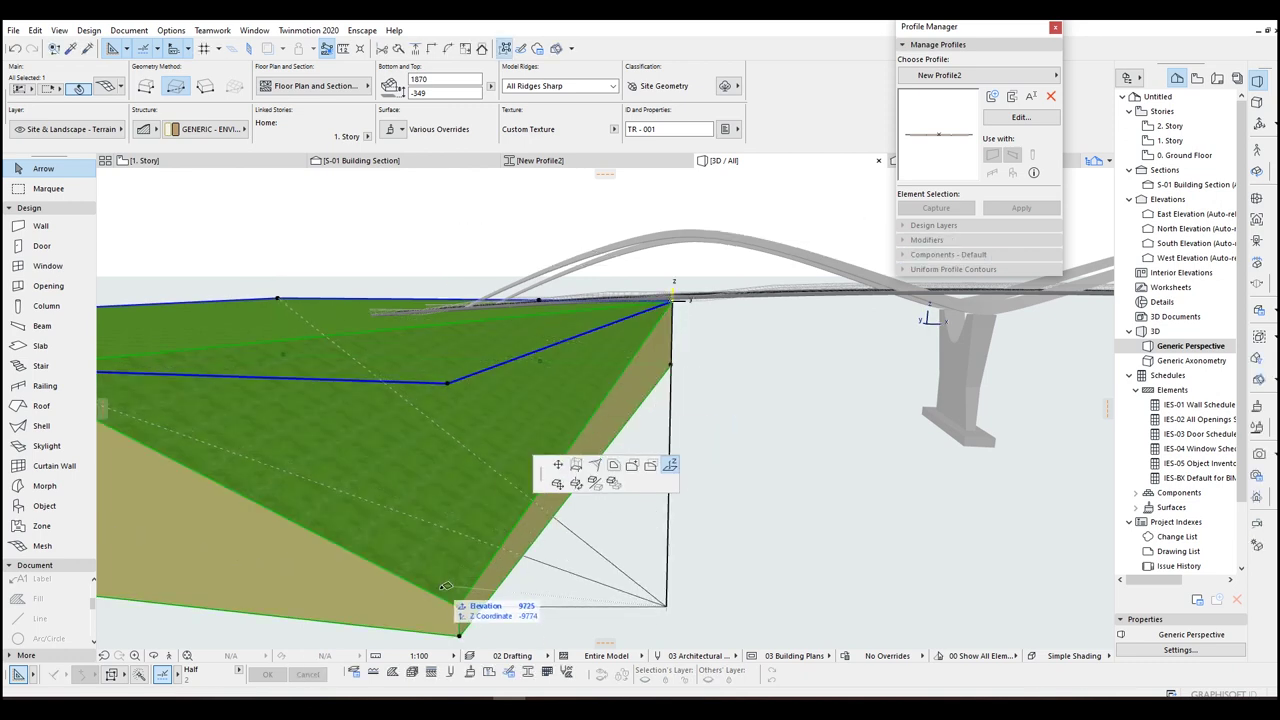
left_click(460, 604)
Step: Move the terrain mesh horizontally along the bridge to adjust where its slope begins under the deck end
middle_click_drag(443, 460, 666, 517, "shift")
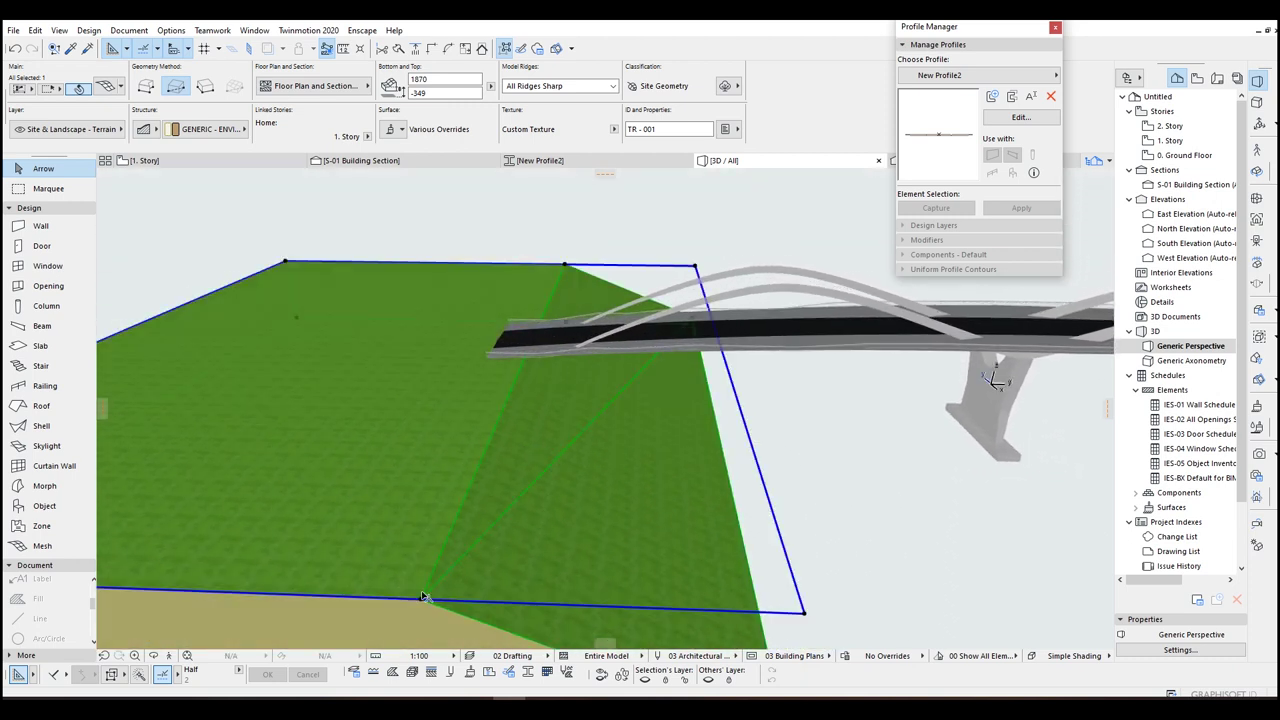
key("ctrl+d")
left_click(667, 471)
left_click(693, 469)
middle_click_drag(693, 469, 657, 449, "shift")
key("ctrl+d")
left_click(726, 442)
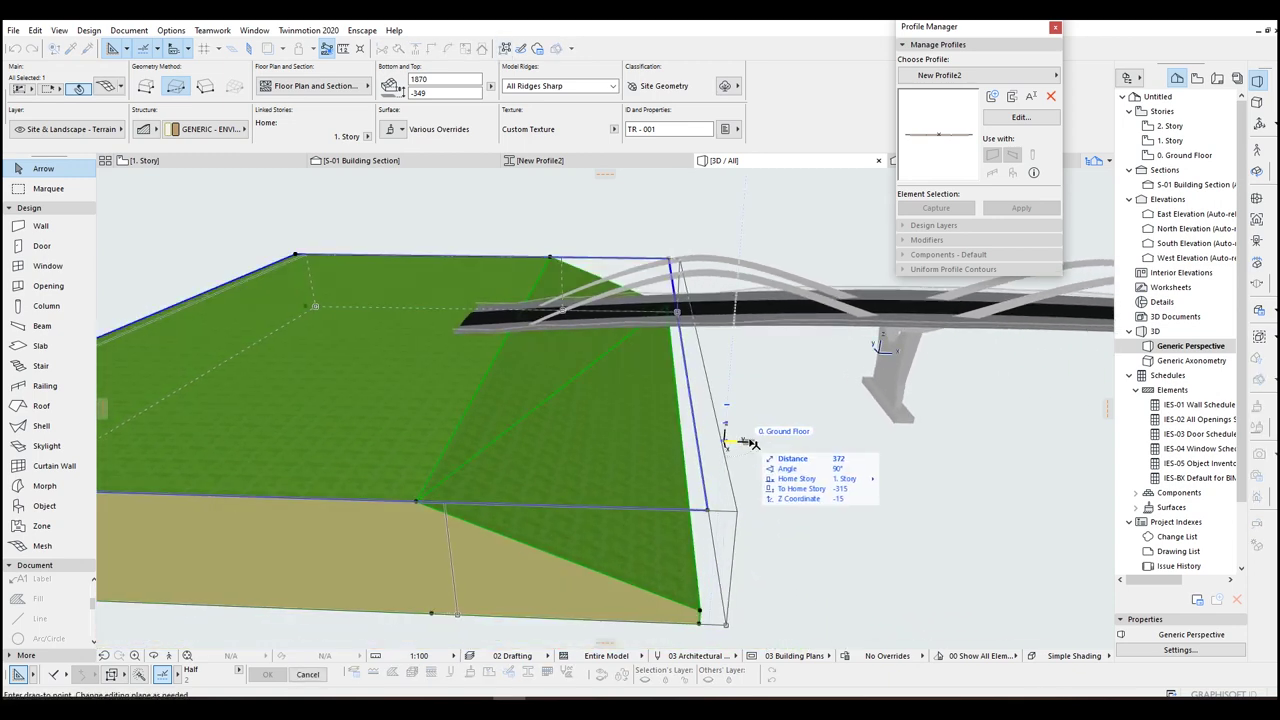
left_click_drag(760, 443, 762, 444)
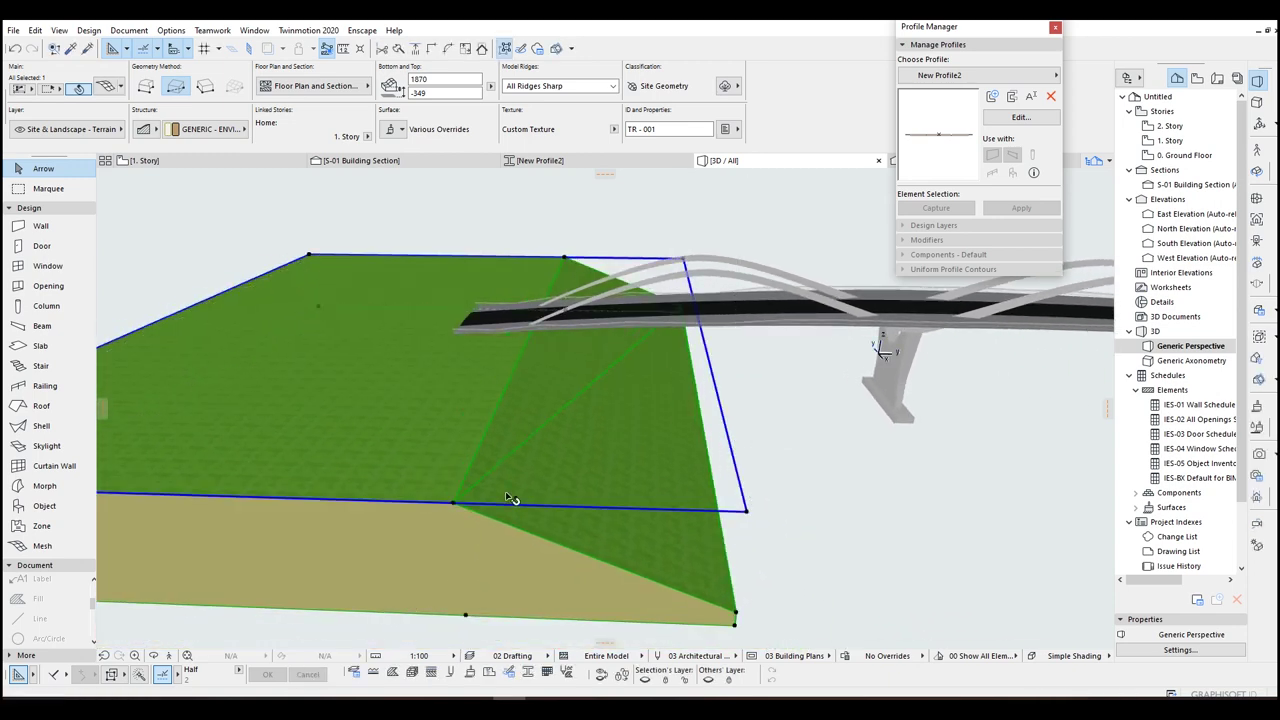
Step: Split the terrain mesh along the line joining its two added edge nodes, separating the slope from the flat ground
left_click(453, 505)
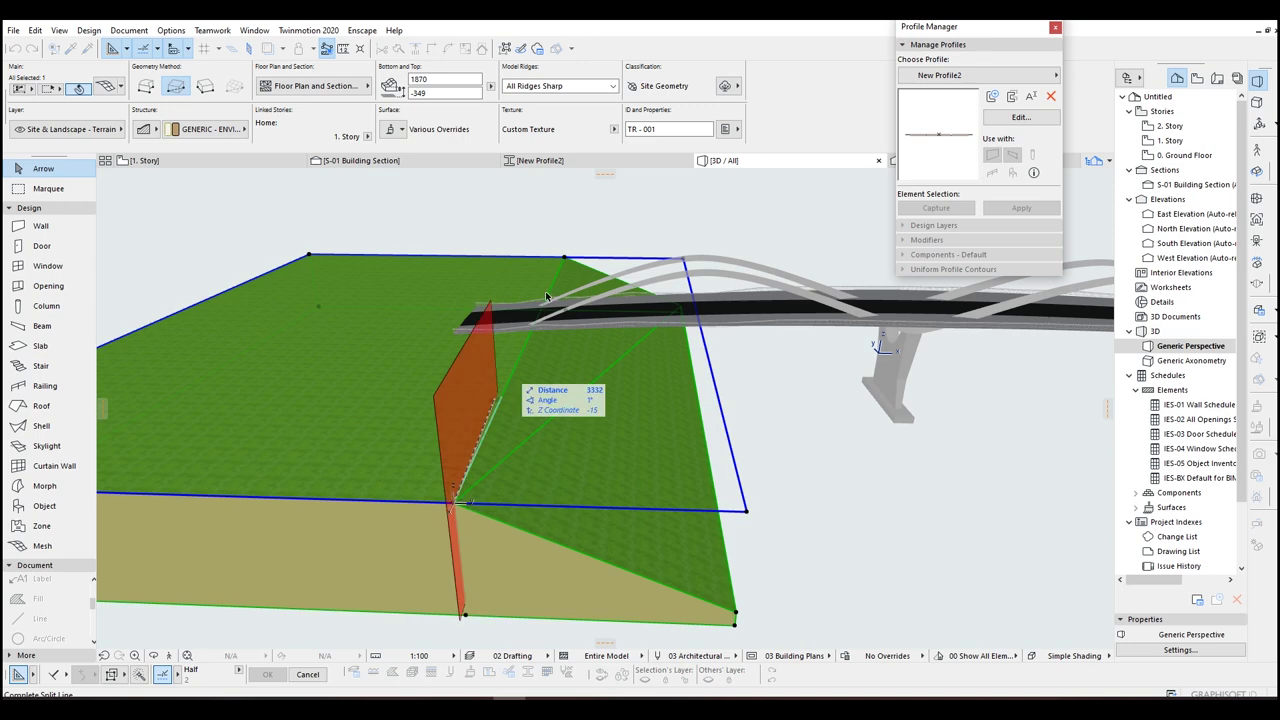
left_click(654, 247)
key("Delete")
scroll(543, 428, "down", 5)
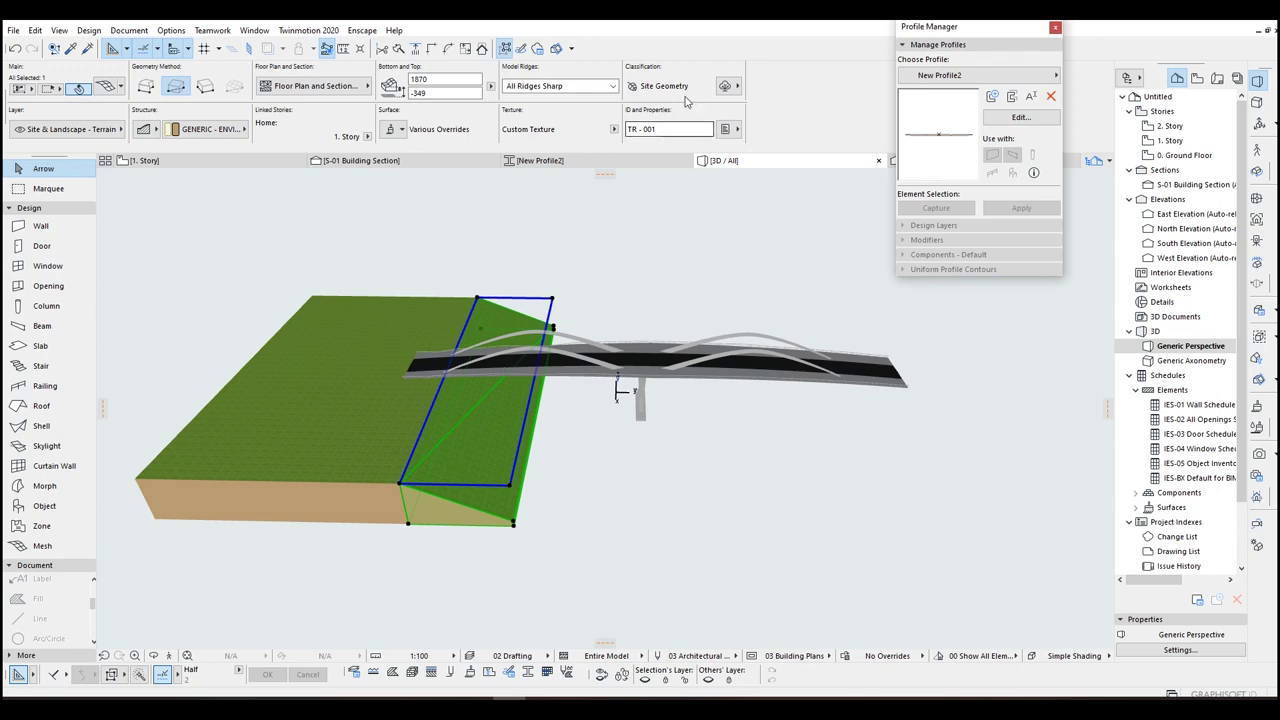
Step: Override the sloped mesh's top surface with Earth - Brown
key("ctrl+t")
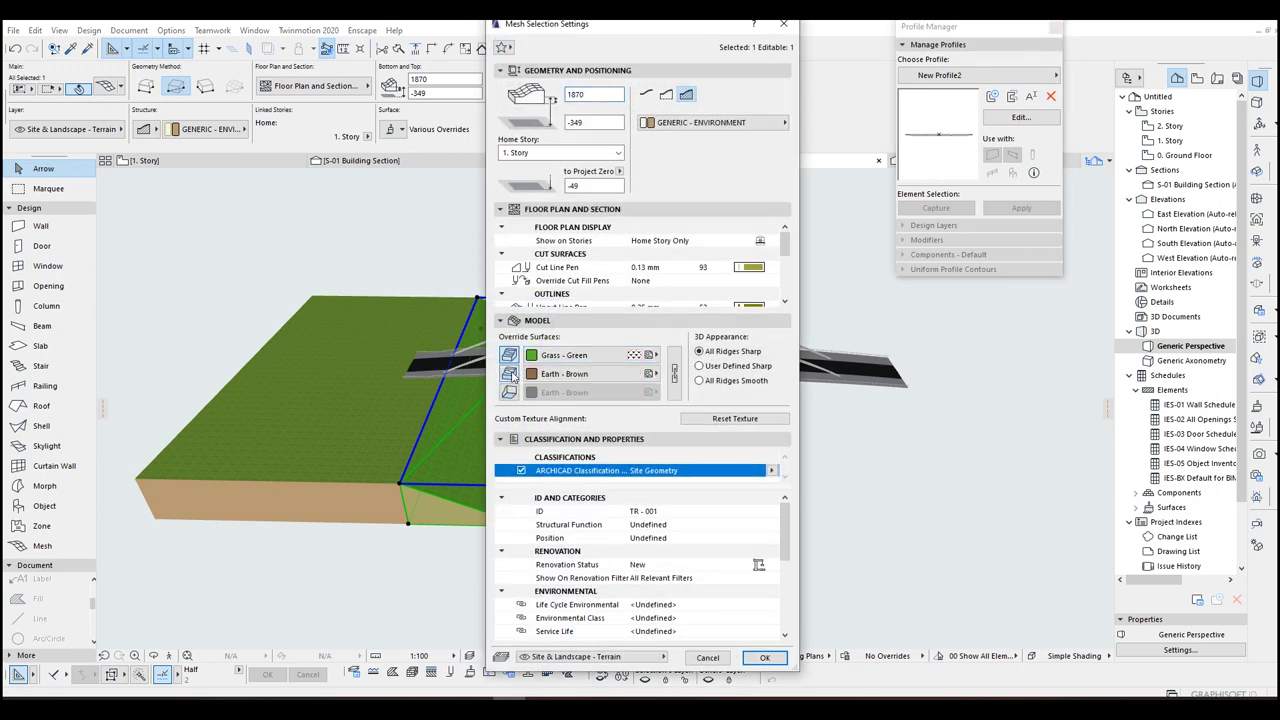
left_click(630, 374)
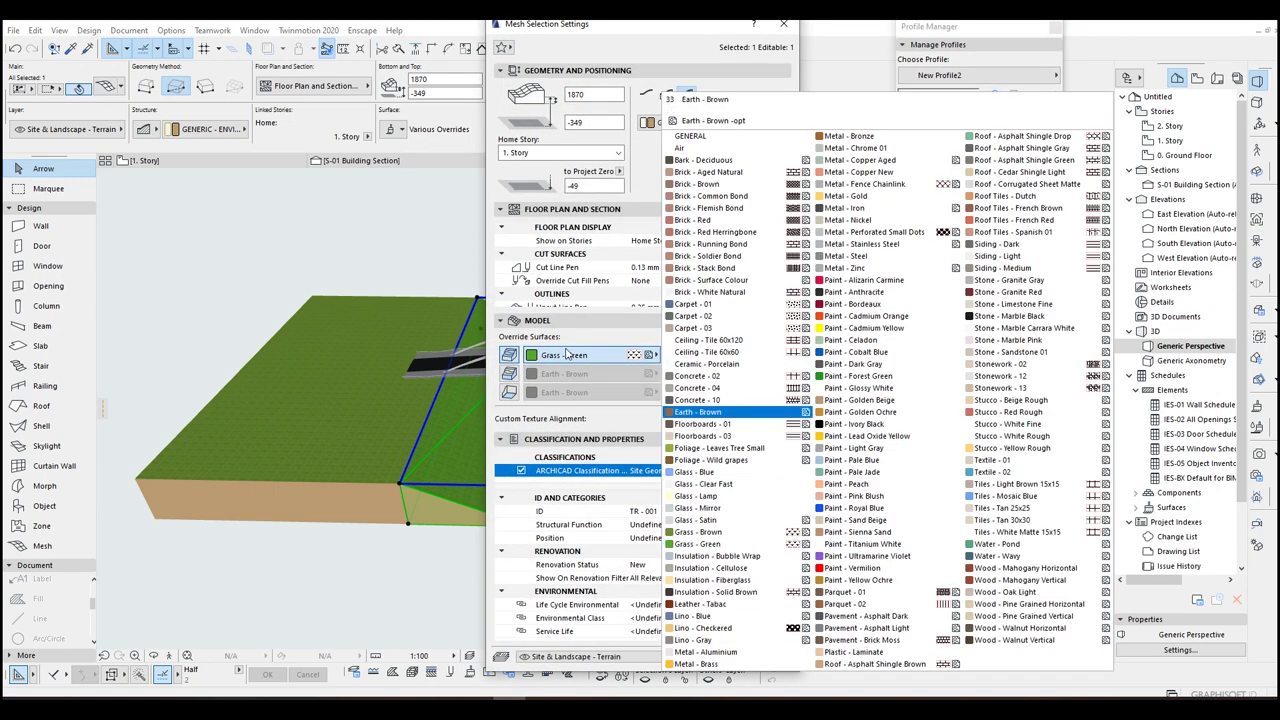
left_click(700, 412)
left_click(775, 645)
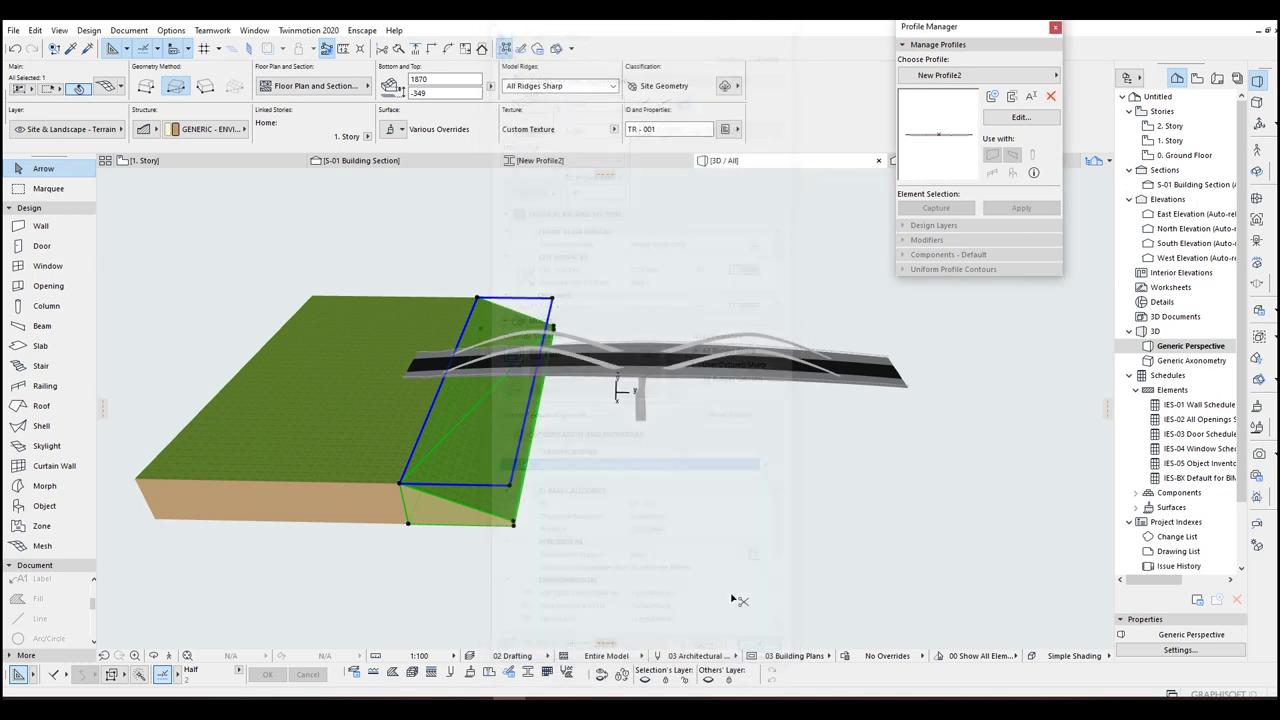
left_click(486, 458, "alt")
scroll(447, 485, "up", 3)
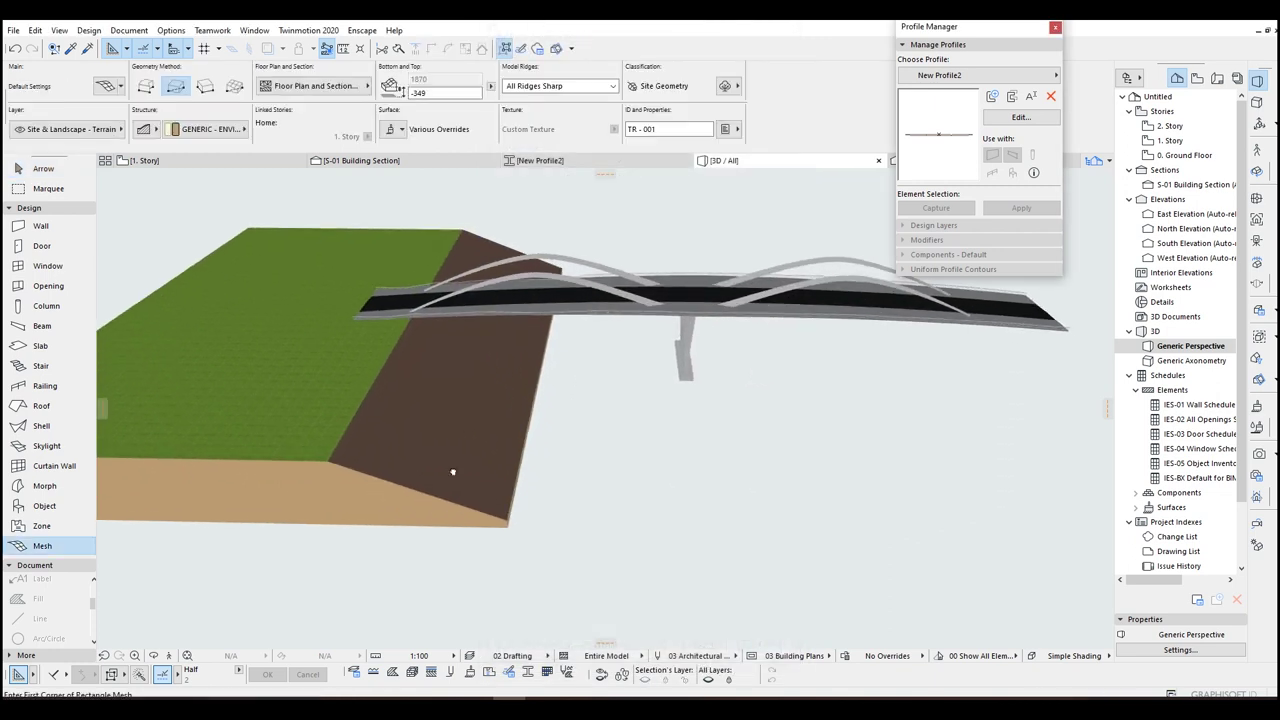
scroll(447, 475, "up", 3)
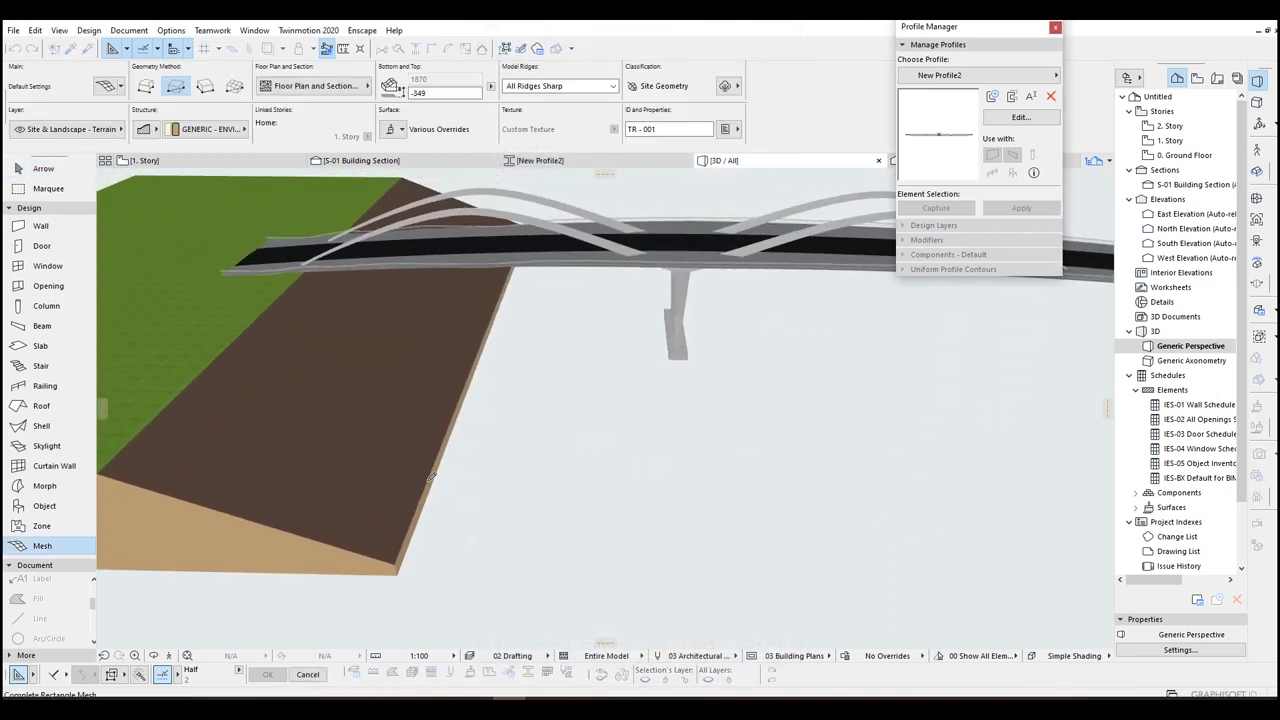
left_click(445, 423)
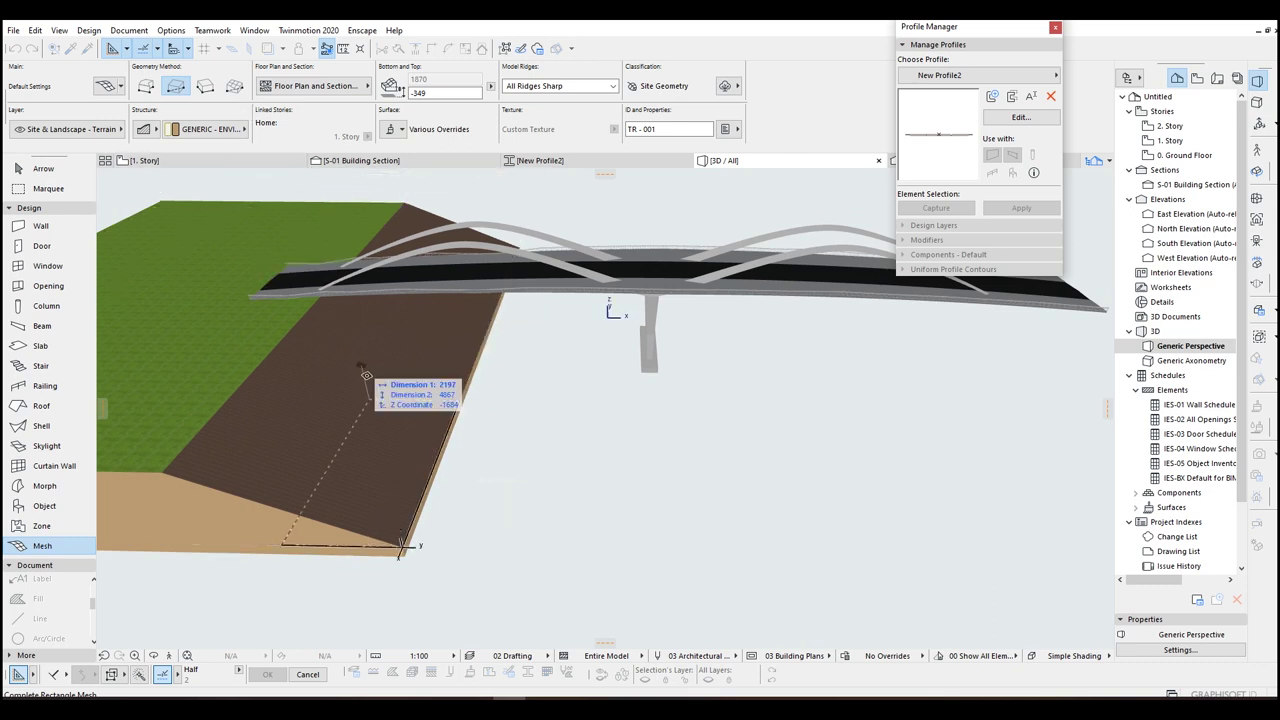
scroll(396, 382, "down", 2)
middle_click_drag(519, 400, 493, 372, "shift")
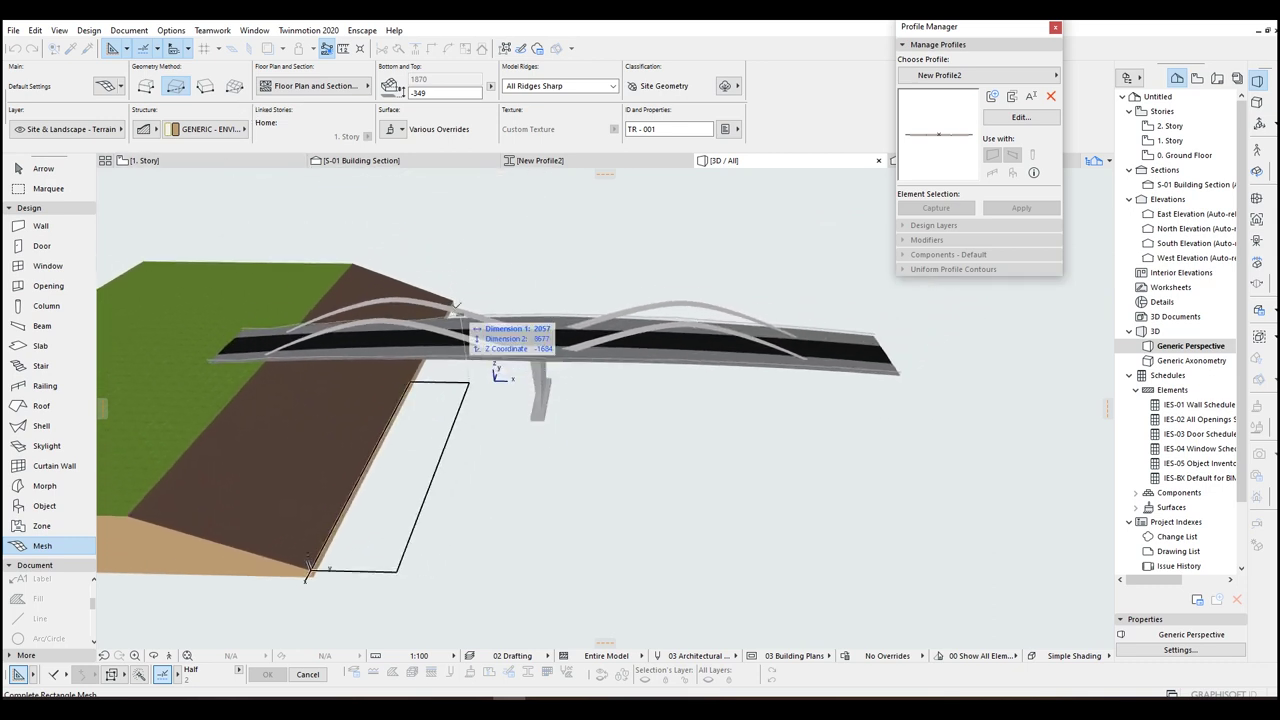
left_click(205, 85)
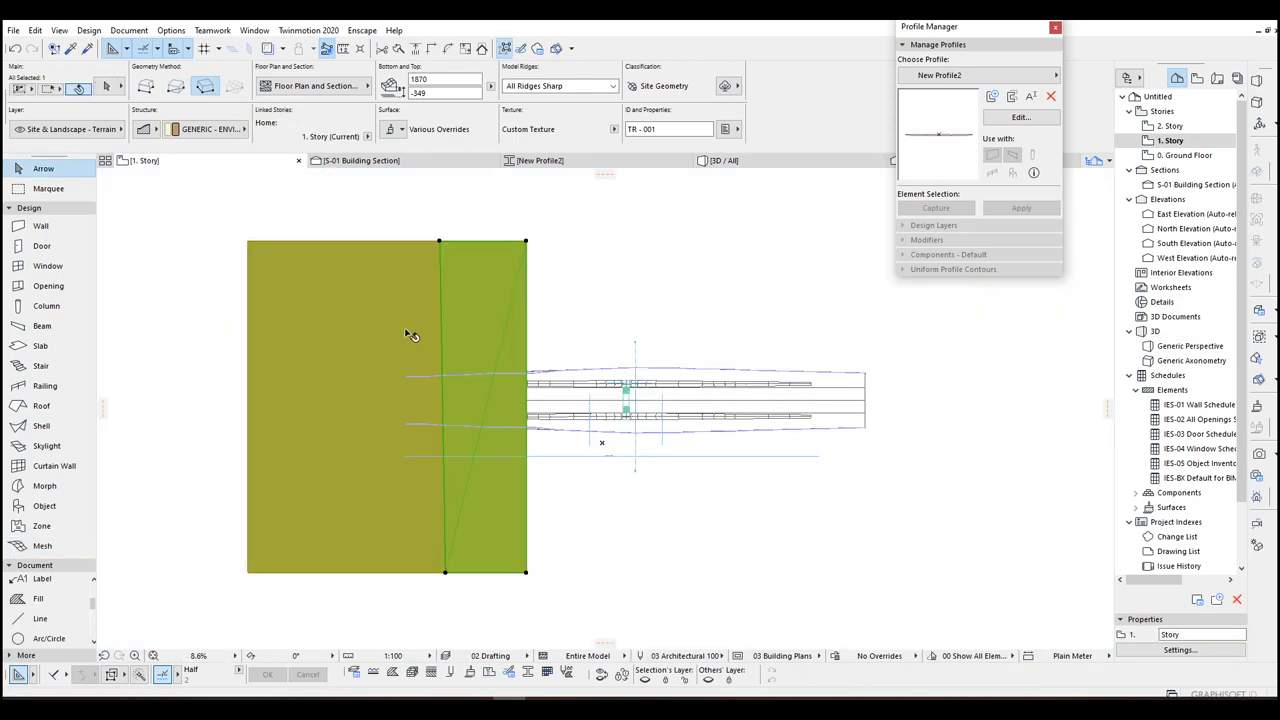
Step: On the 1. Story plan, mirror a copy of both terrain meshes to the bridge's opposite end
left_click(406, 331, "shift")
key("ctrl+shift+m")
left_click(661, 243)
left_click(662, 381)
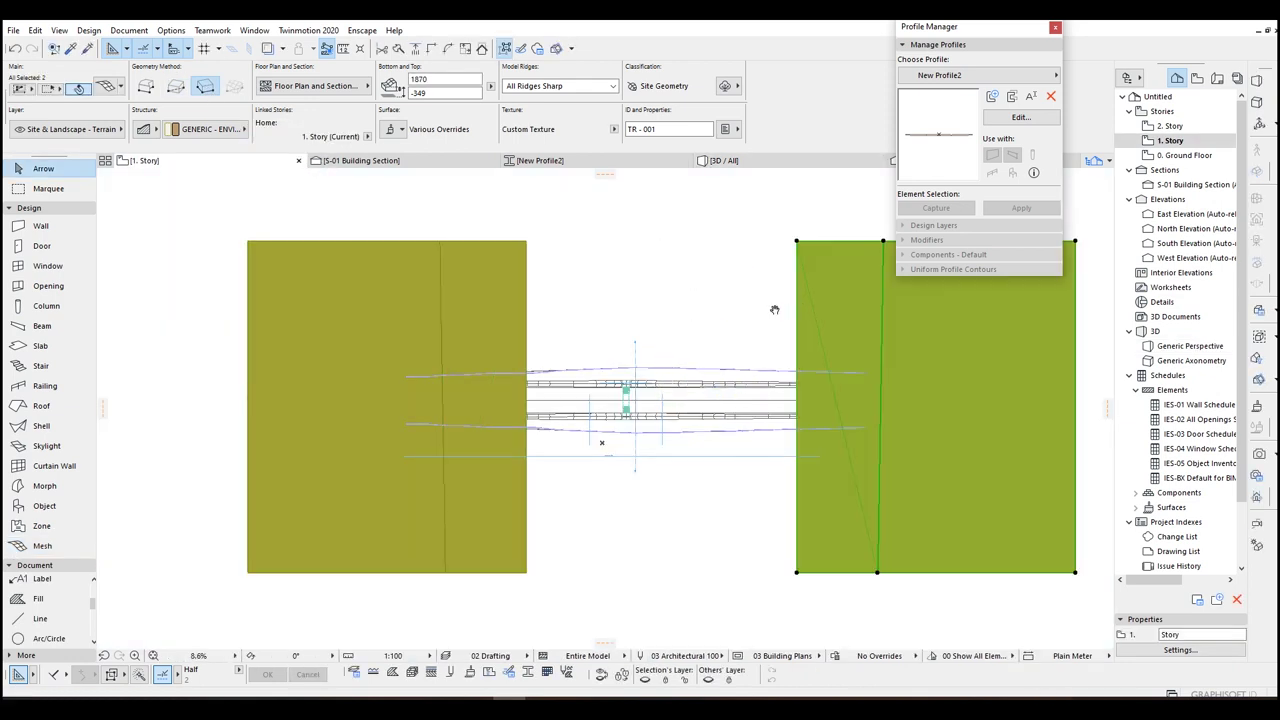
middle_click_drag(775, 310, 593, 322)
Step: Move the mirrored terrain meshes slightly closer to the middle of the bridge
key("ctrl+d")
left_click(712, 325)
left_click(687, 325)
key("Escape")
Step: Draw a polygonal mesh filling the gap between the two banks, using the slope mesh's settings
left_click(591, 258)
left_click(588, 254, "alt")
left_click(588, 253)
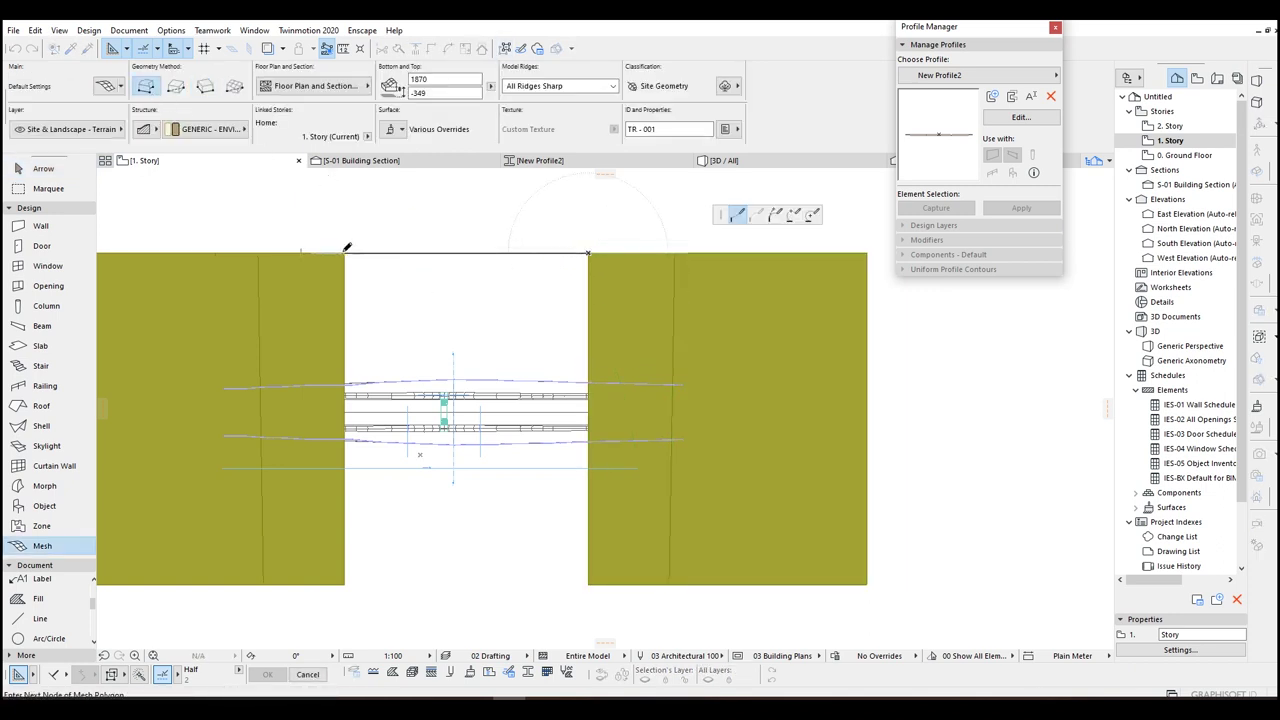
left_click(588, 583)
left_click(589, 253)
key("Escape")
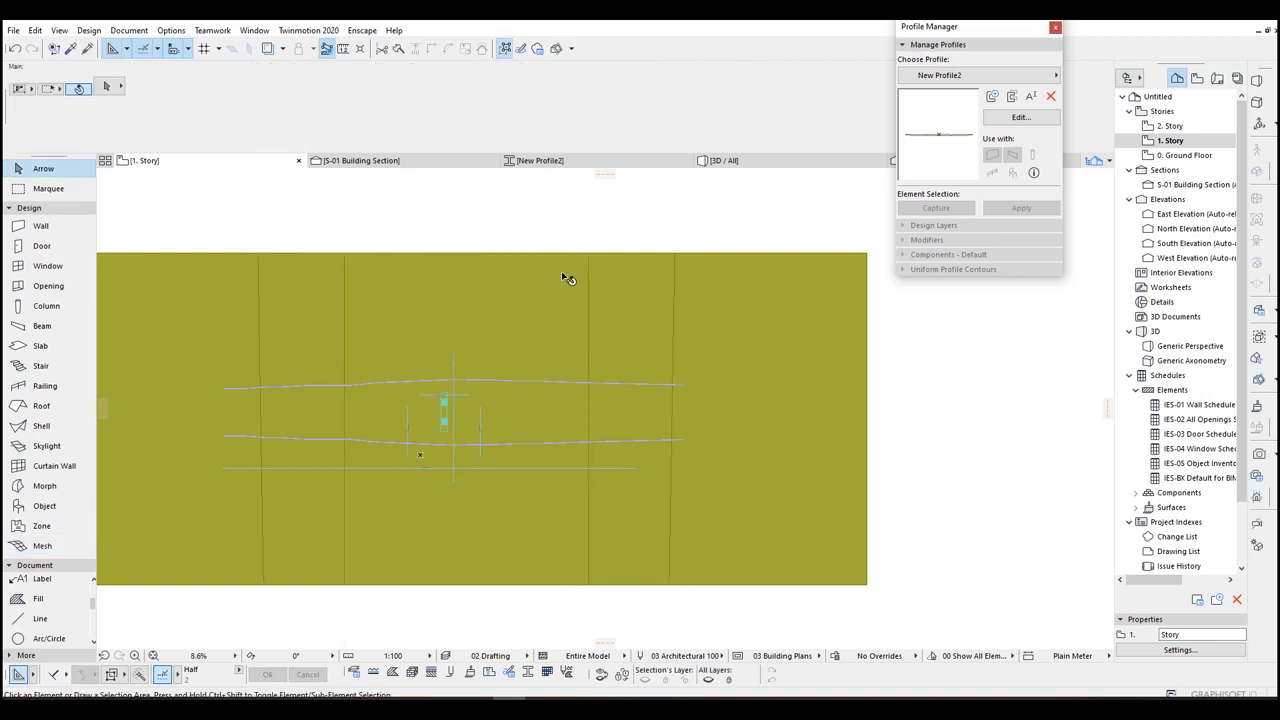
Step: In the 3D view, lower the middle mesh to elevation -1984 so its top meets the slopes' lower edges
key("F3")
middle_click_drag(657, 434, 577, 400, "shift")
left_click(459, 456)
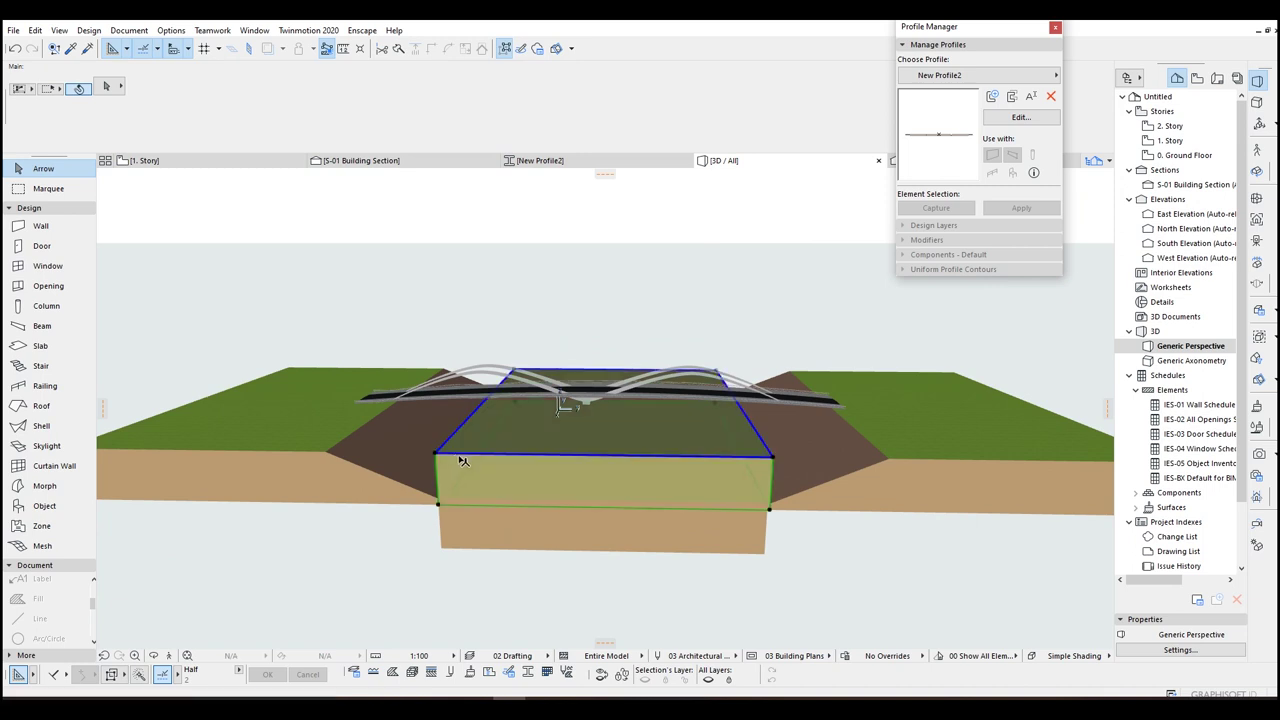
key("ctrl+d")
left_click(436, 453)
left_click(439, 500)
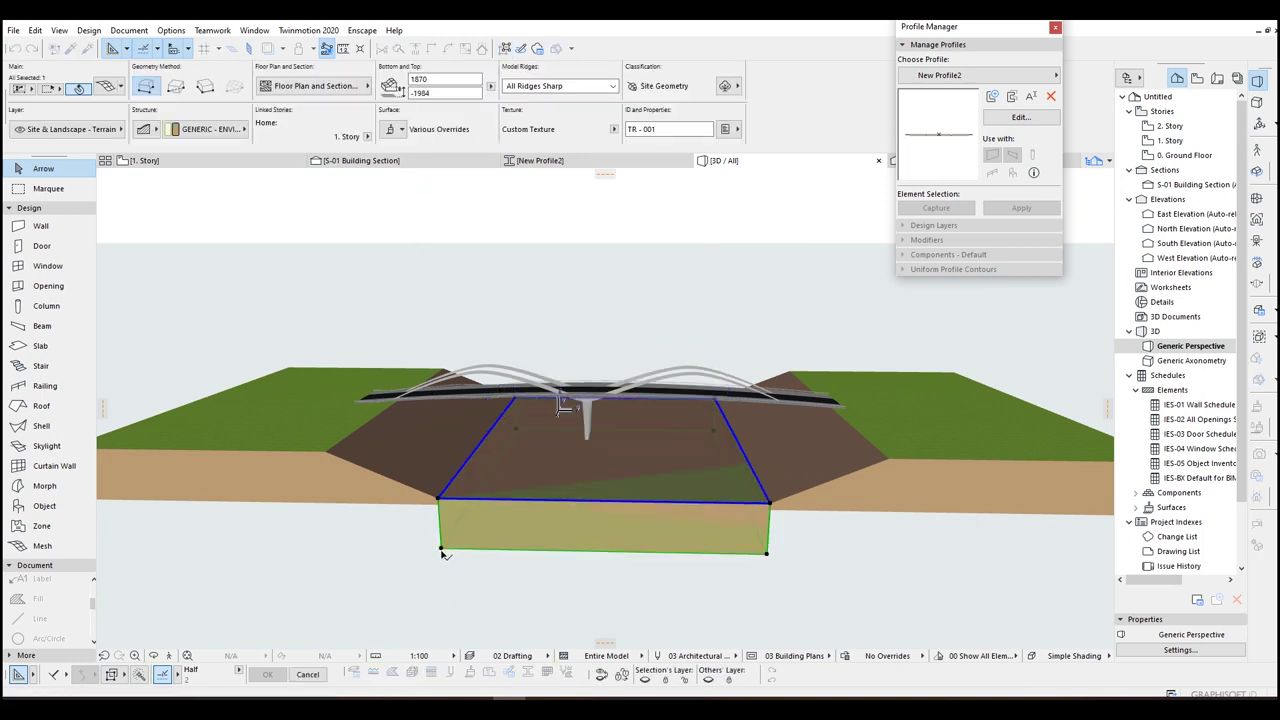
Step: Reduce the riverbed mesh's height to 235 by moving its base upward
left_click(441, 549)
left_click(565, 312)
key("Escape")
middle_click_drag(565, 314, 566, 476, "shift")
scroll(464, 474, "up", 5)
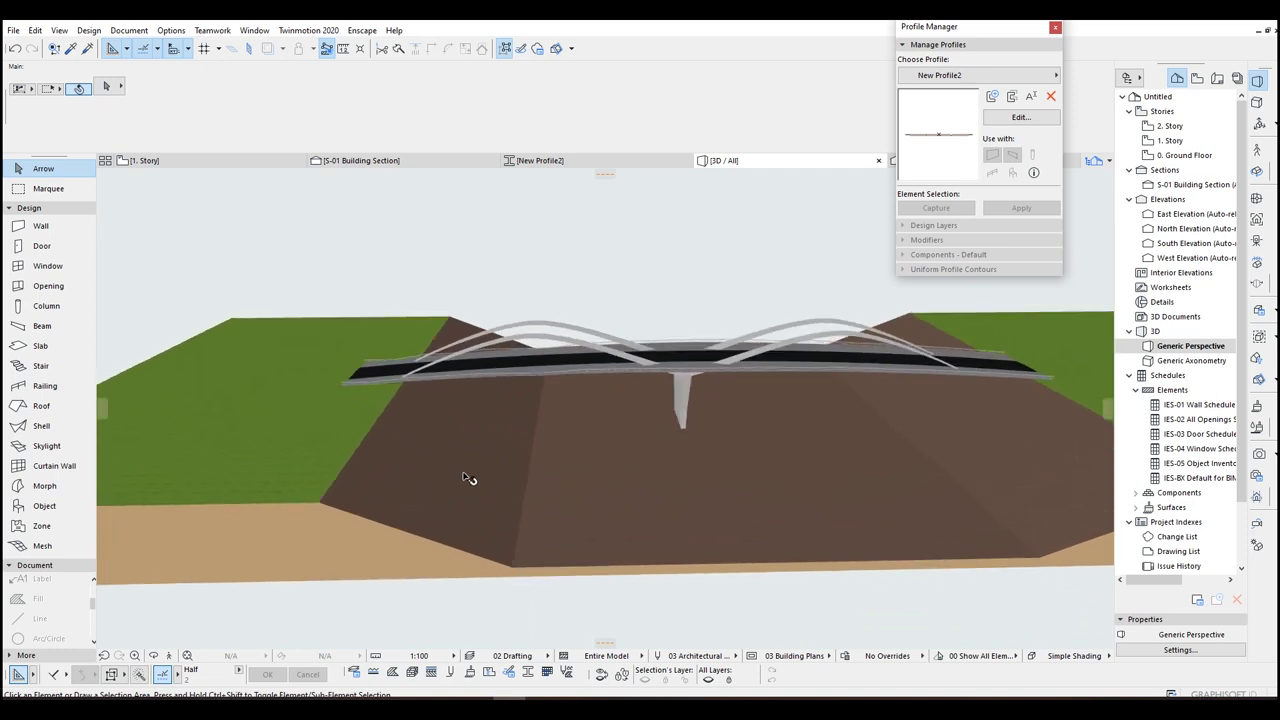
Step: Draw a polygonal mesh over the valley between the upper edges of both slopes, using the riverbed mesh's settings
left_click(619, 497, "alt")
left_click(318, 500)
left_click(453, 315)
middle_click_drag(606, 314, 430, 313)
left_click(808, 311)
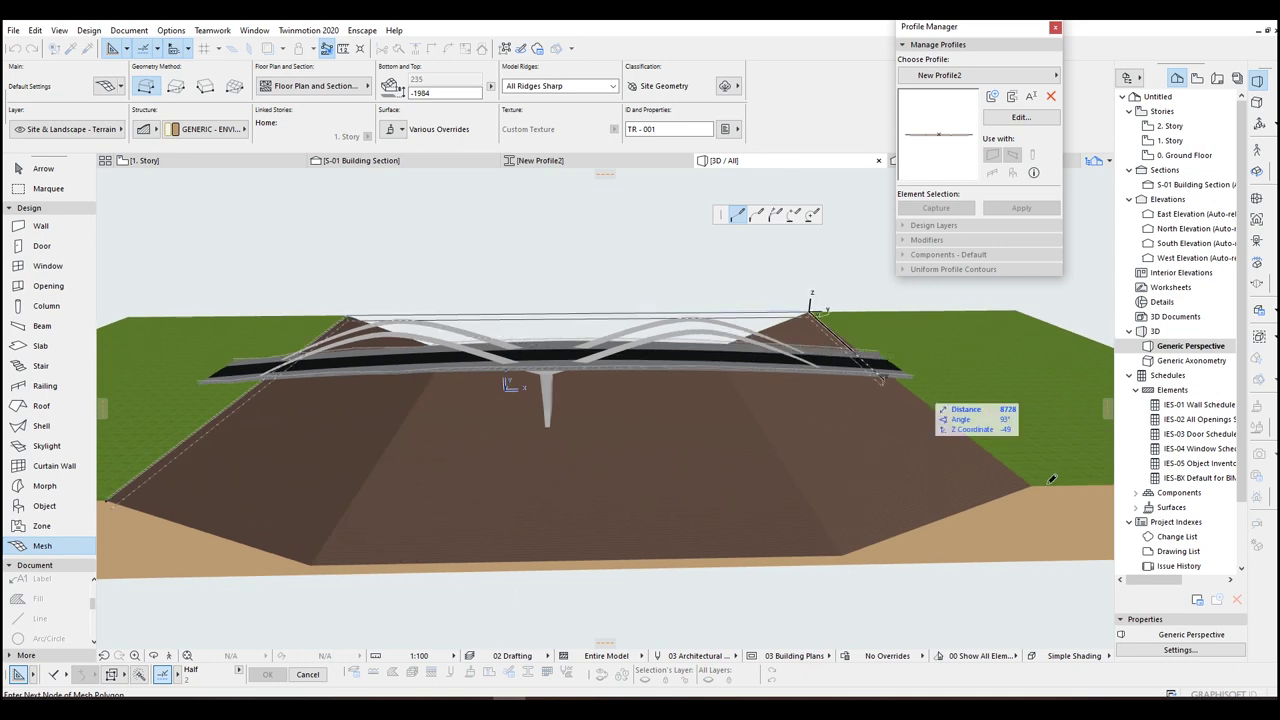
left_click(1037, 485)
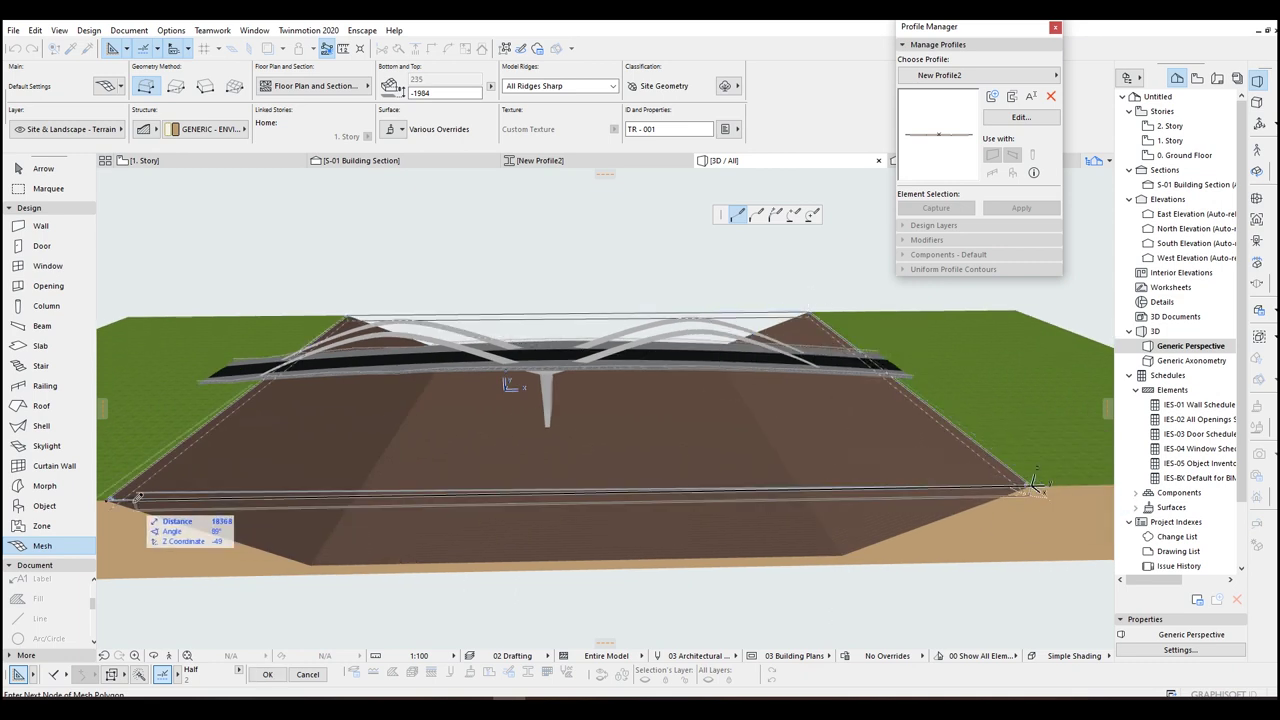
left_click(112, 500)
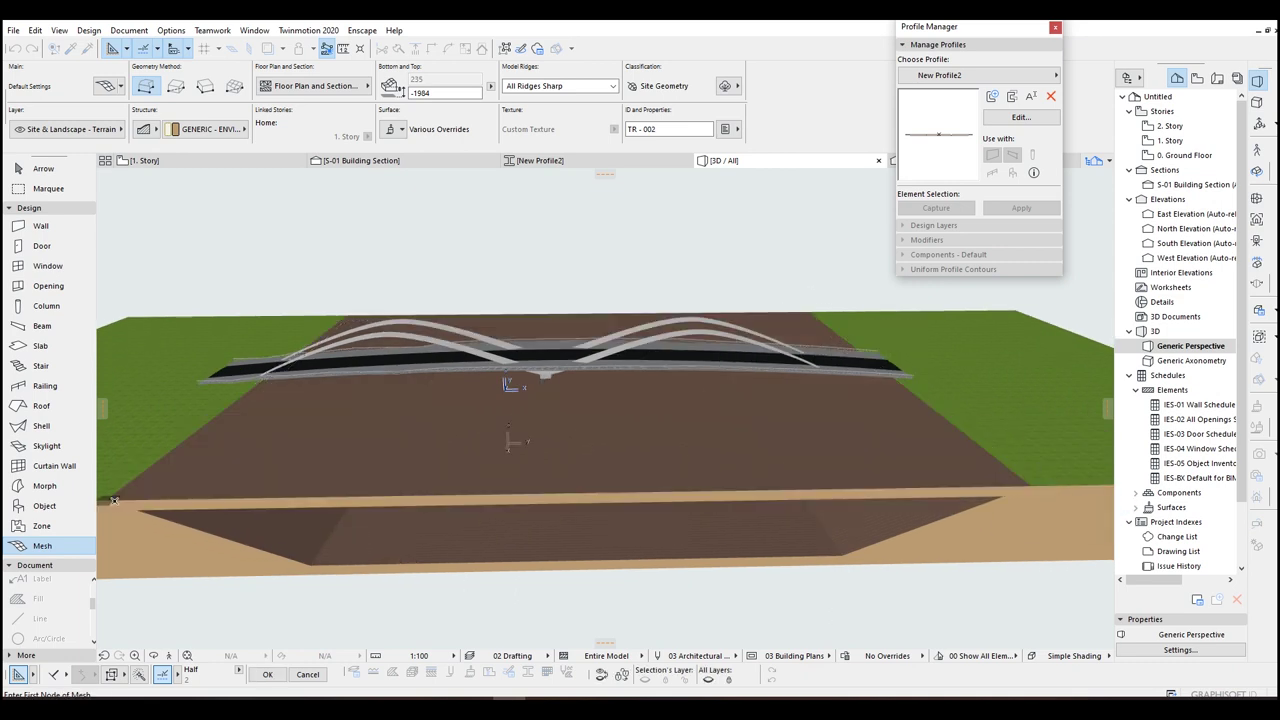
key("Escape")
Step: Stretch the base of the mesh covering the valley down to the riverbed, giving it a height of 1635
left_click(453, 499)
left_click(1031, 493)
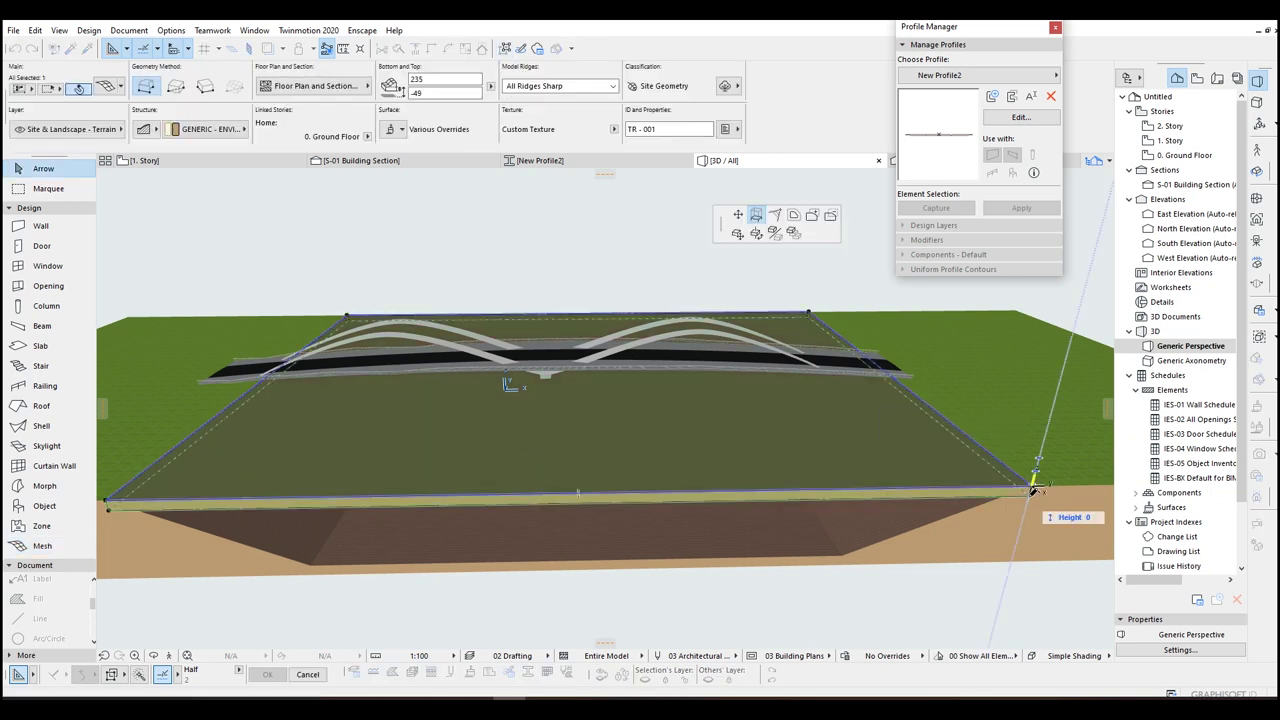
left_click(848, 552)
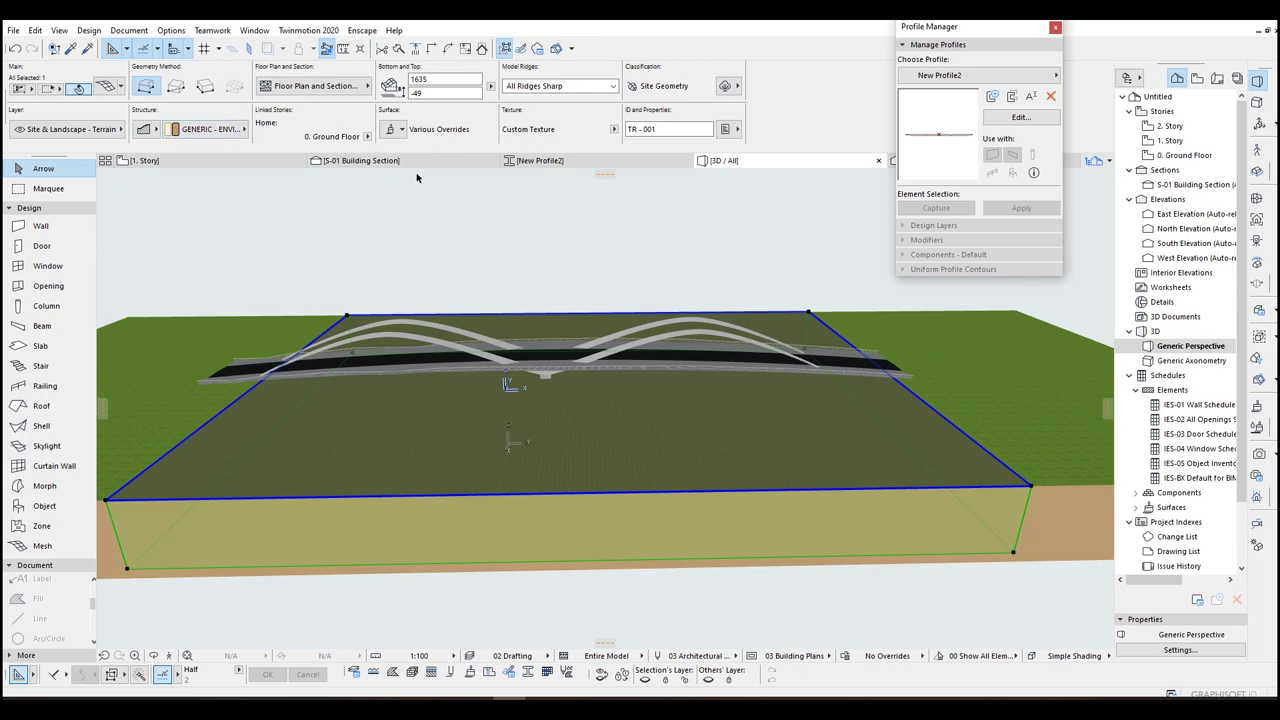
Step: Set the valley-filling mesh's building material to EN-01 Water and its override surface to Water - Wavy
key("ctrl+t")
left_click(668, 122)
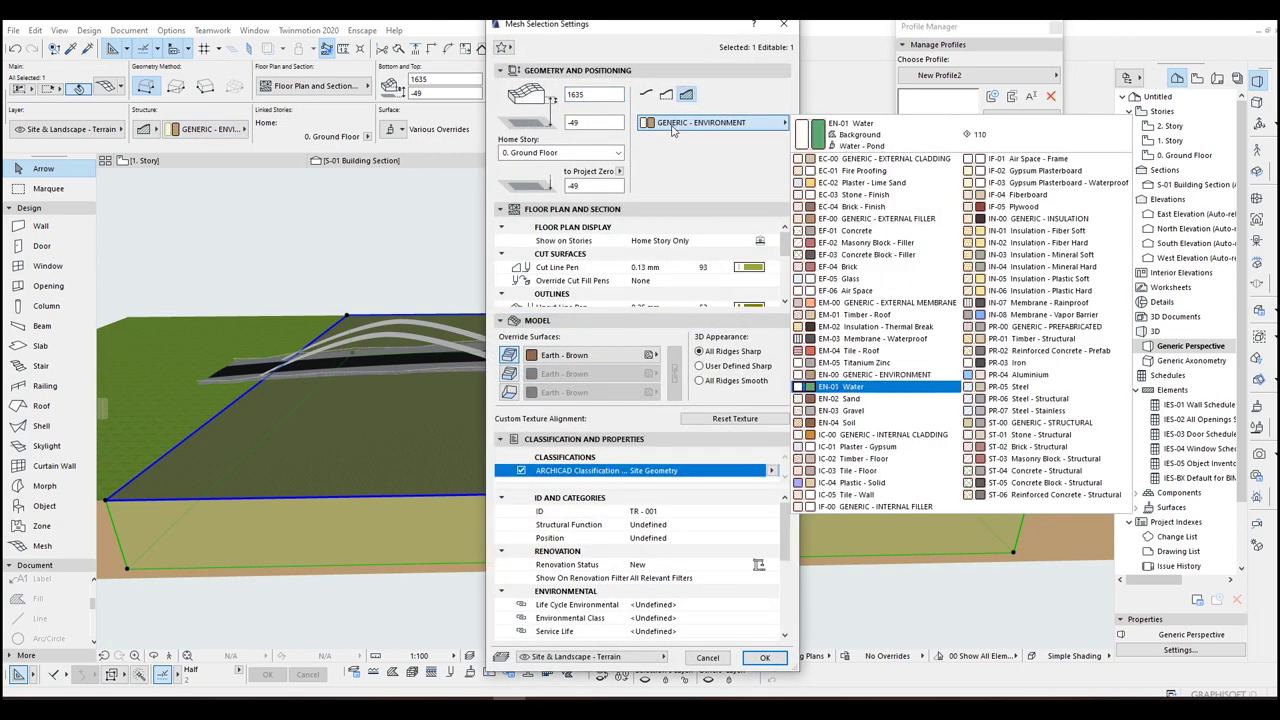
left_click(860, 381)
left_click(672, 372)
left_click(638, 374)
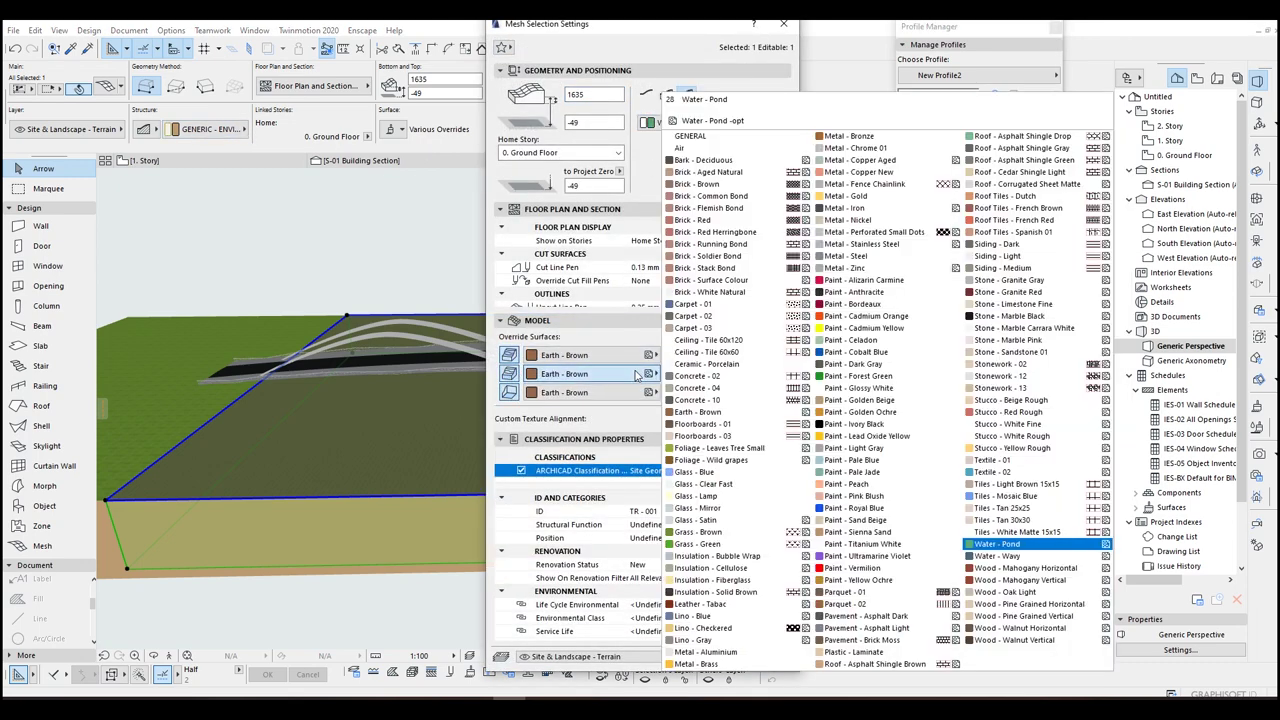
left_click(998, 556)
left_click(766, 658)
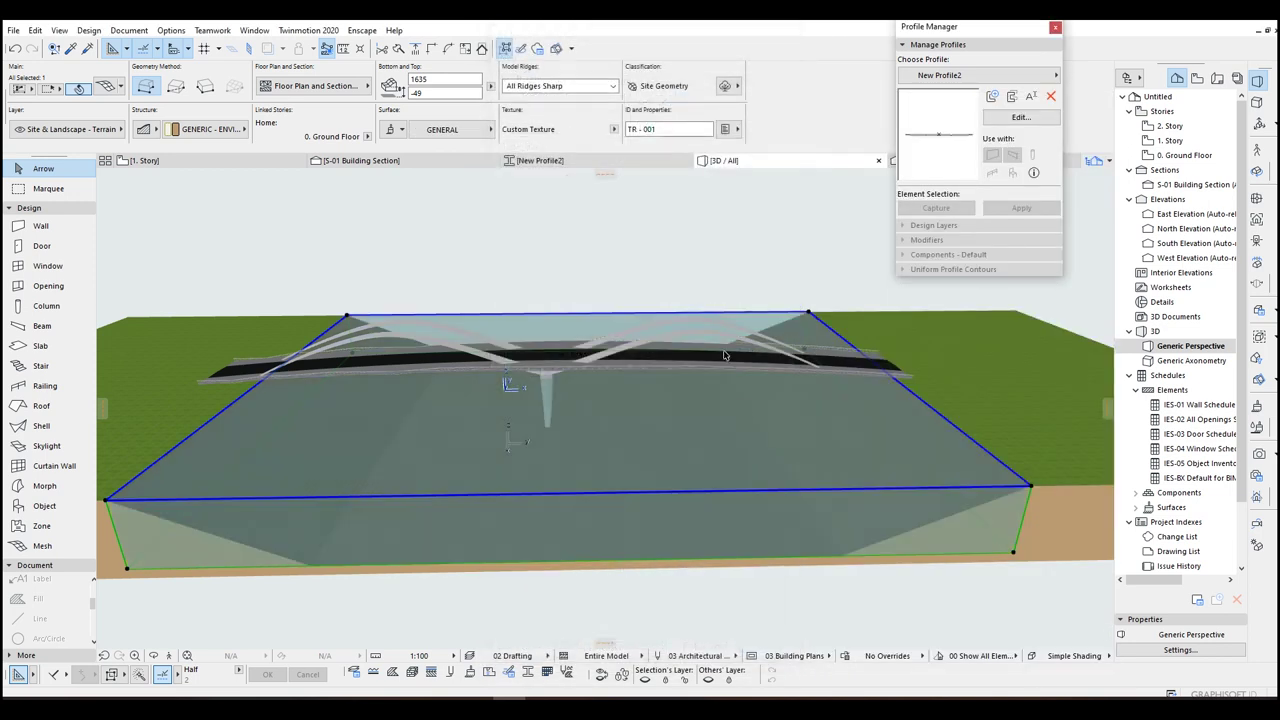
Step: Subtract the riverbed and both slope meshes from the water mesh with a Solid Element Operation, using Subtraction with downward extrusion
right_click(689, 259)
mouse_move(777, 399)
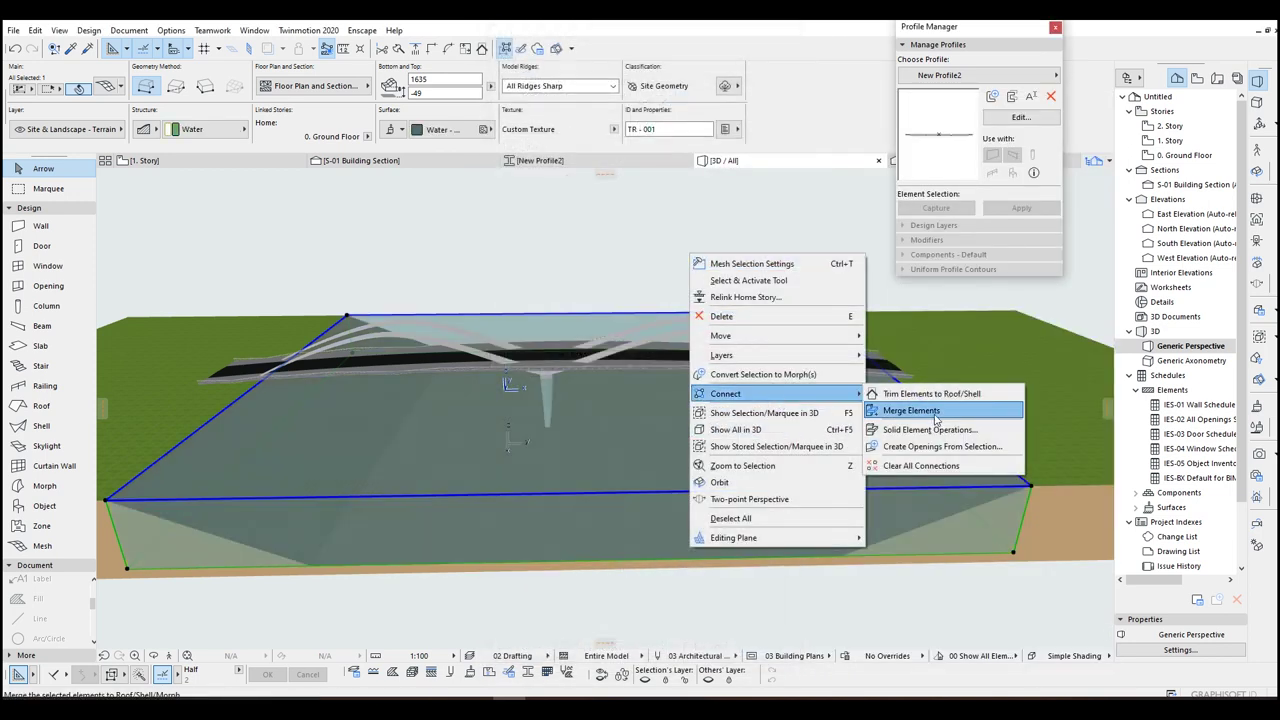
left_click(921, 430)
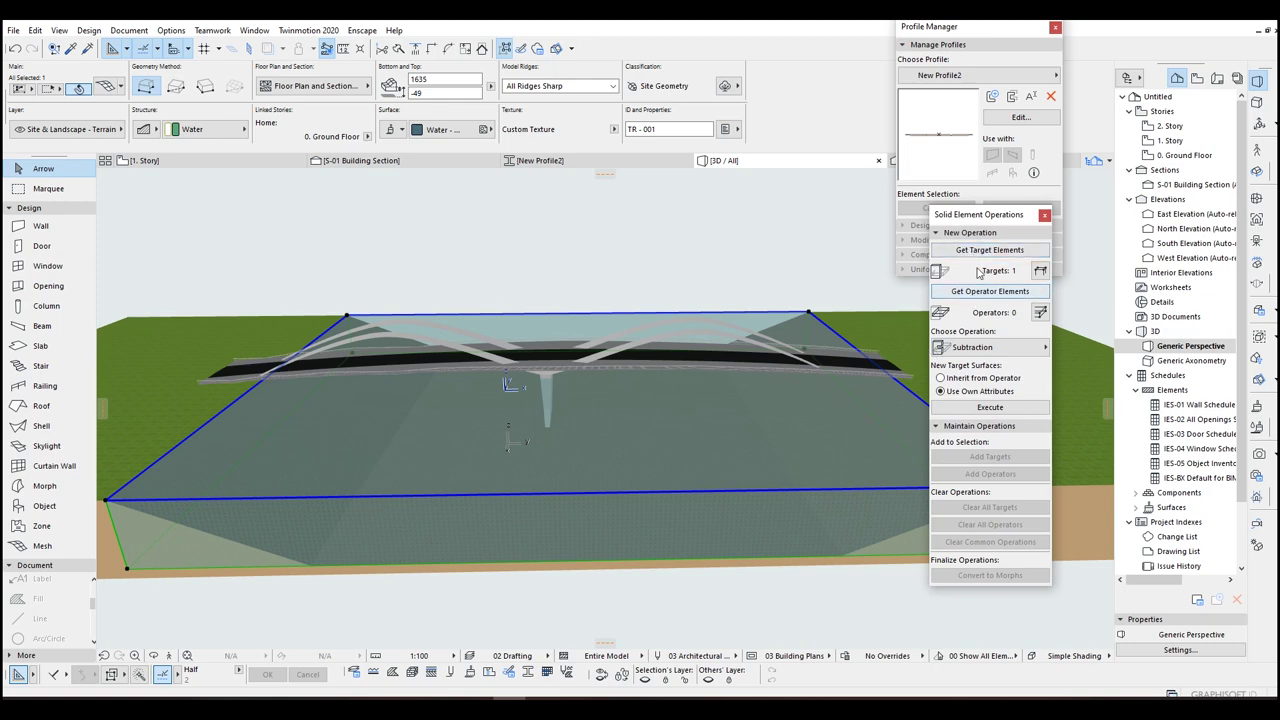
left_click(813, 563)
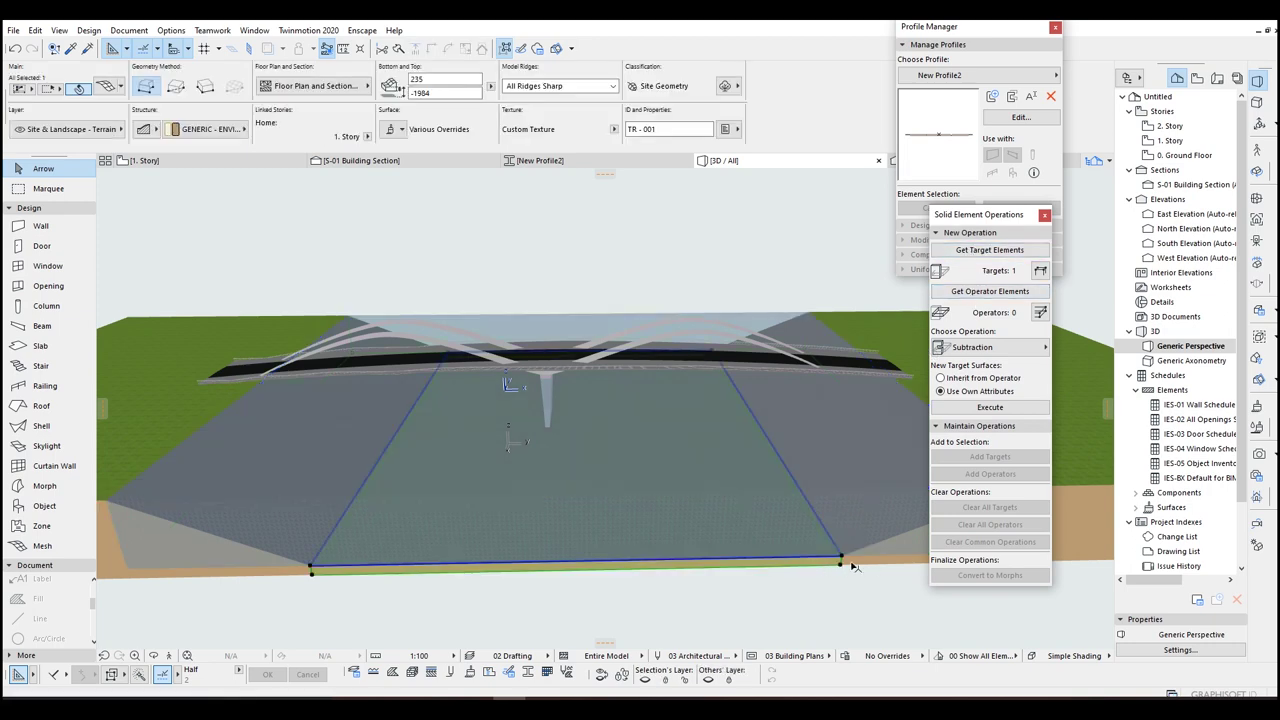
middle_click_drag(850, 562, 742, 514)
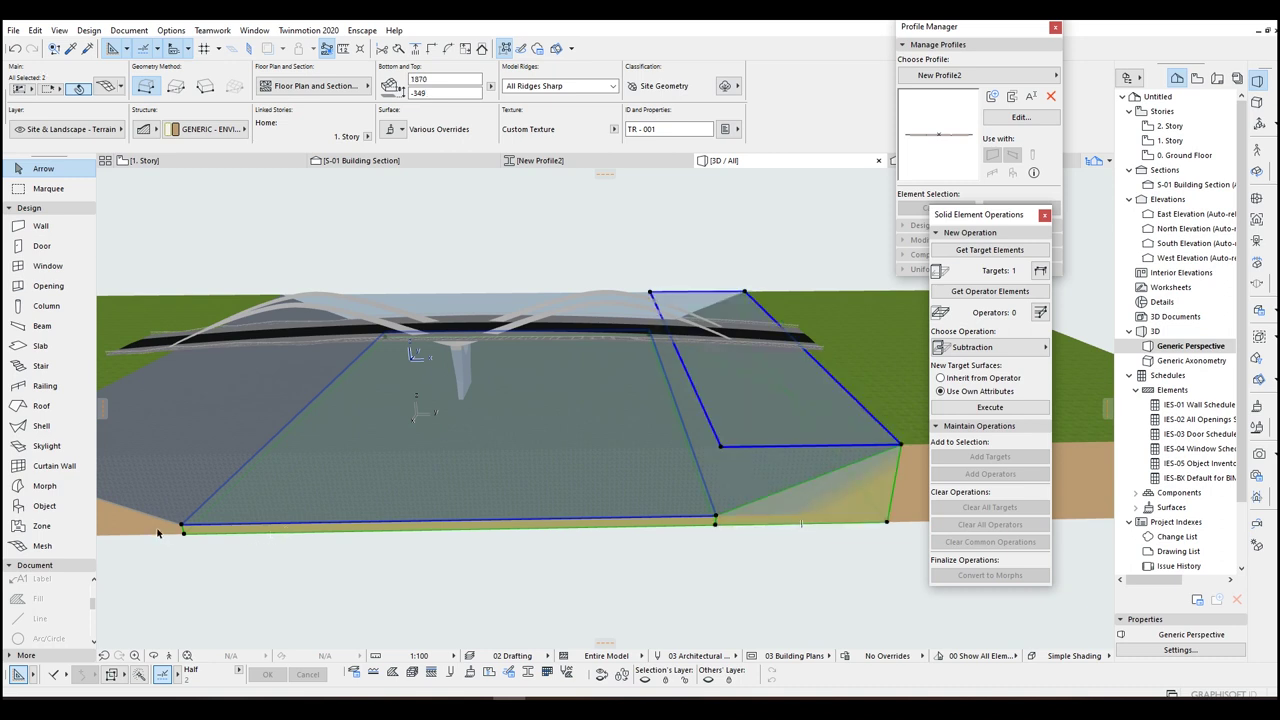
left_click(162, 533, "shift")
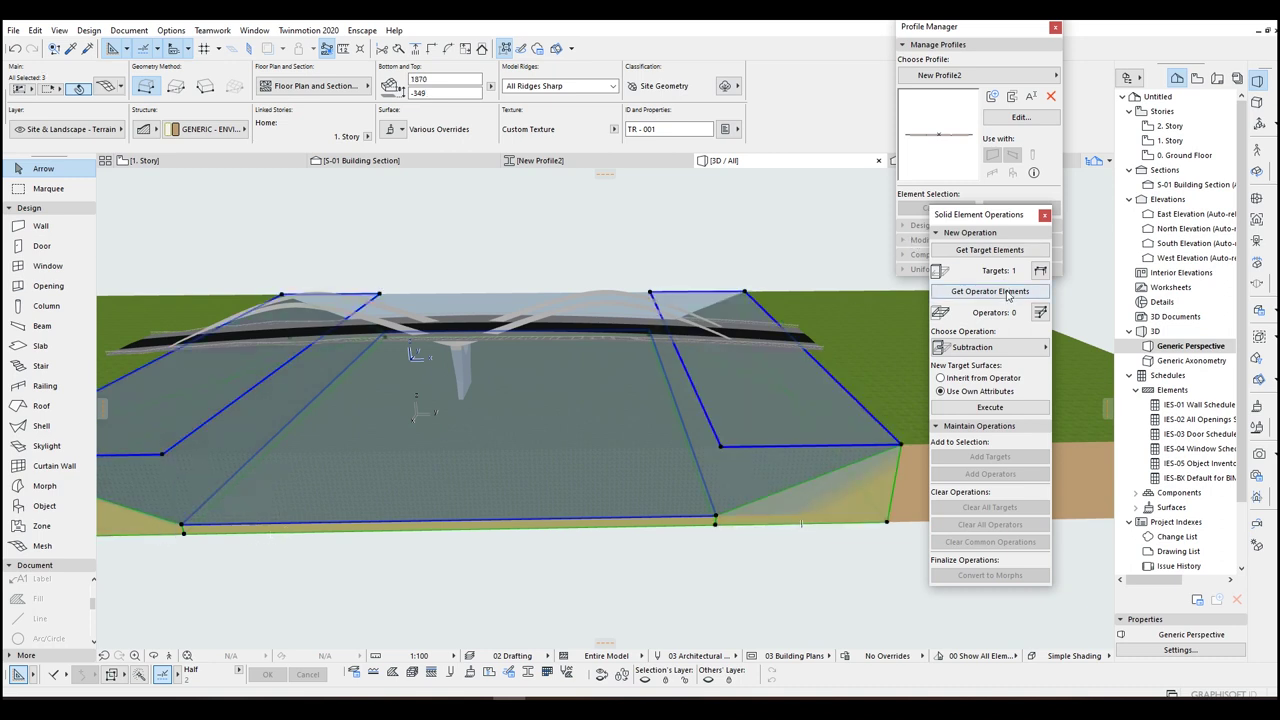
left_click(988, 348)
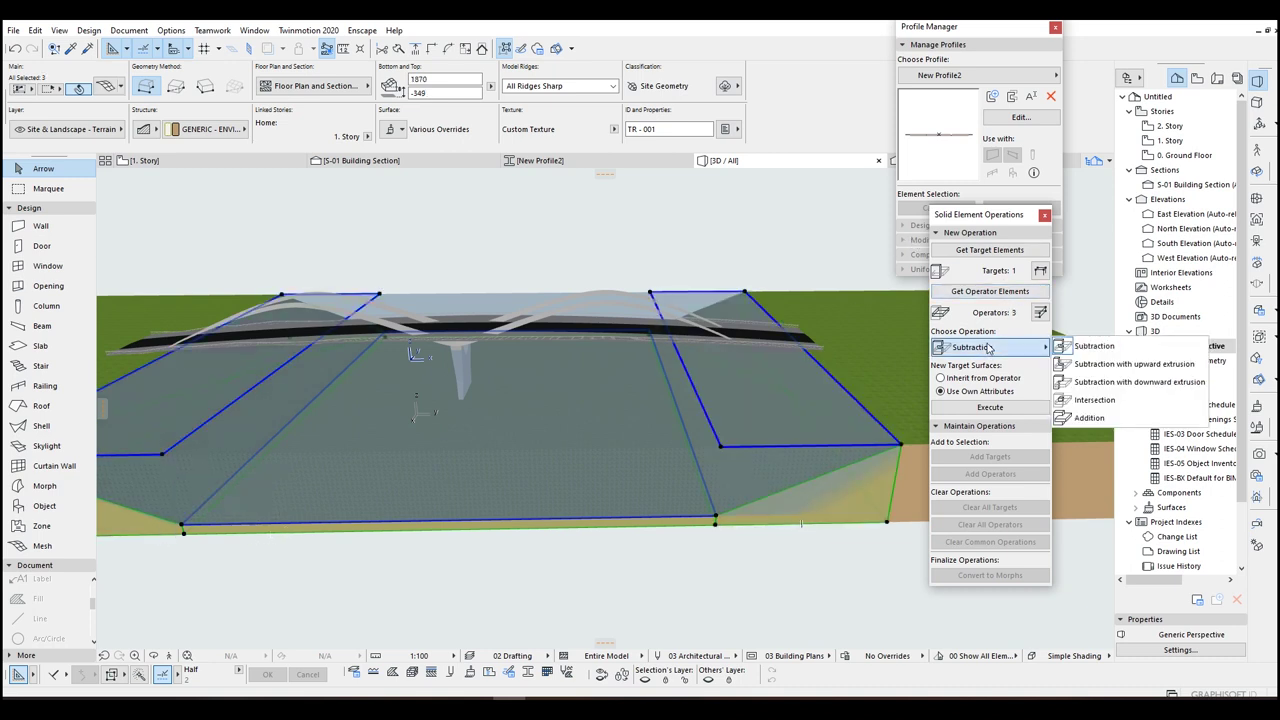
left_click(1089, 382)
left_click(995, 408)
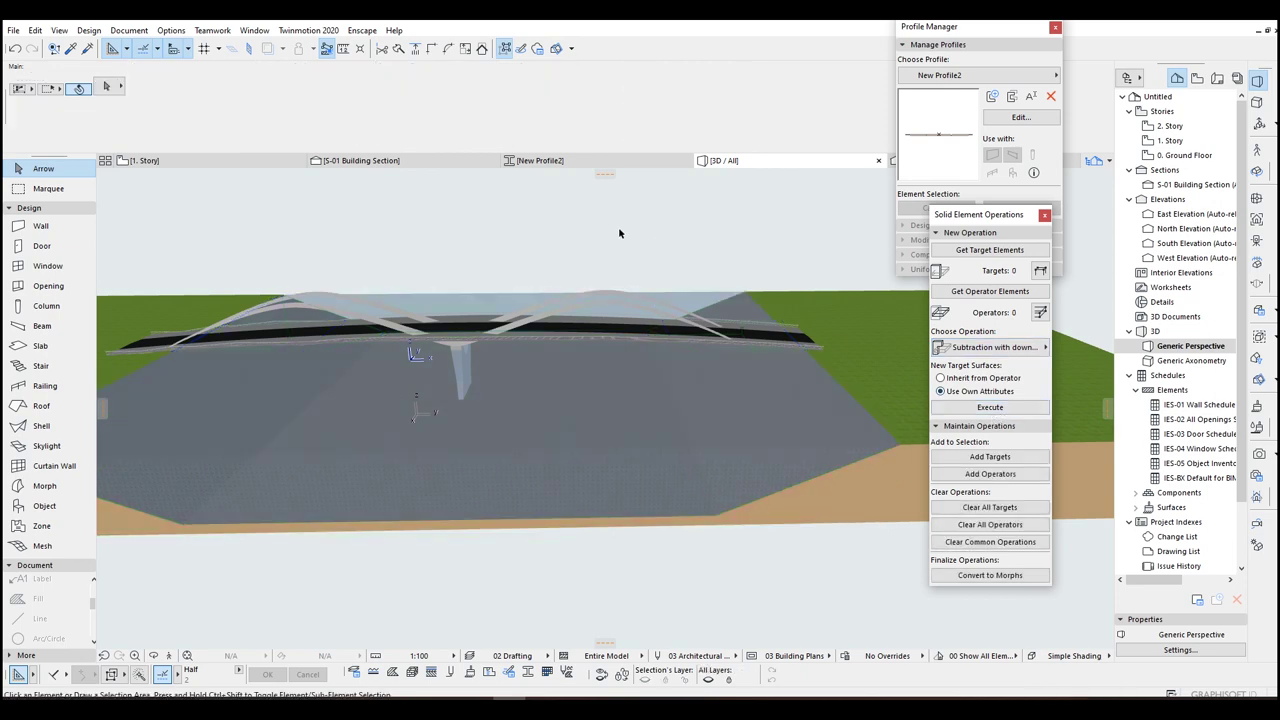
Step: Draw a New Profile2 wall as the approach road, about 7200 long, from the bridge's end to the outer terrain edge
middle_click_drag(622, 290, 273, 385, "shift")
middle_click_drag(160, 380, 525, 427, "shift")
scroll(520, 432, "up", 5)
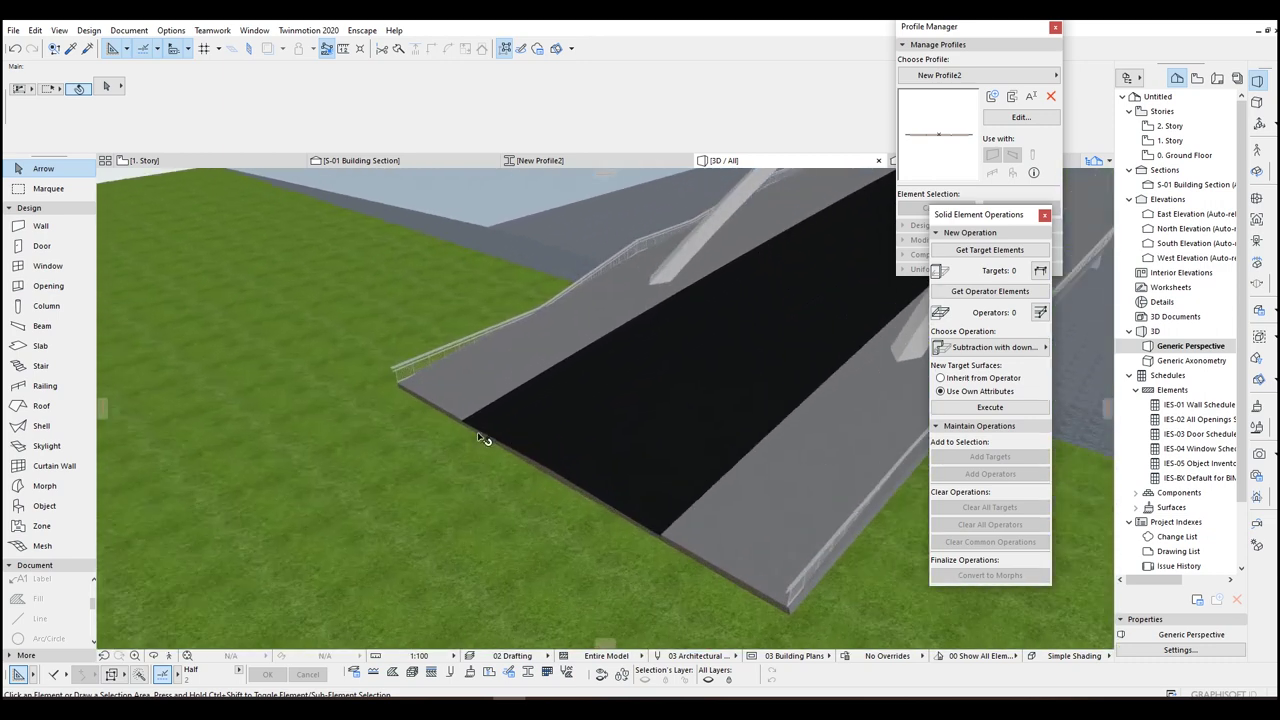
scroll(437, 401, "down", 5)
left_click(40, 226)
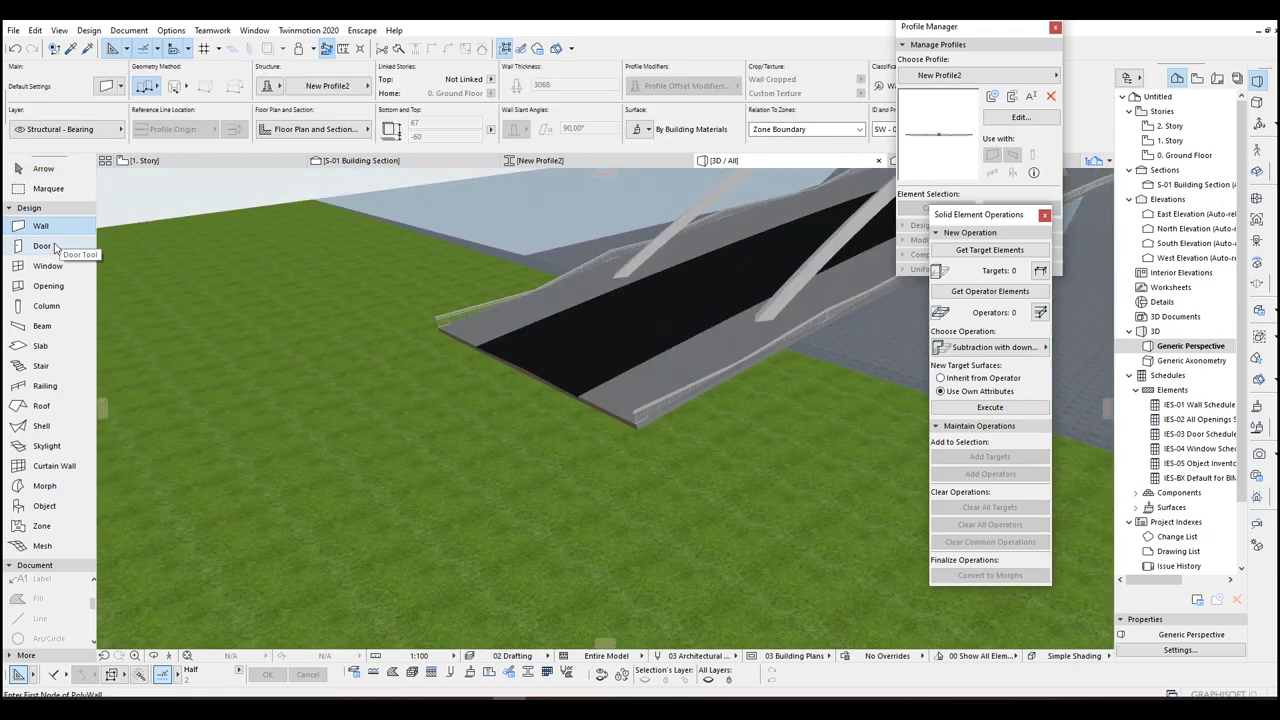
left_click(526, 367)
scroll(418, 415, "down", 5)
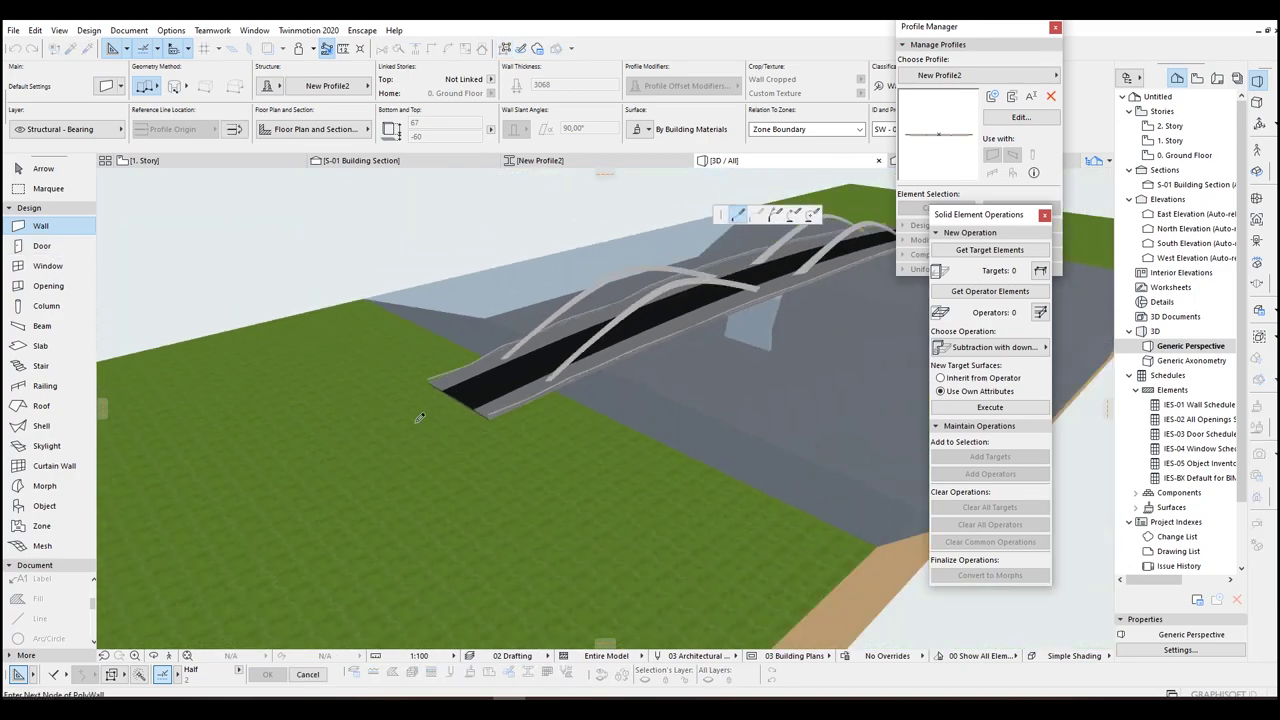
middle_click_drag(417, 420, 596, 349)
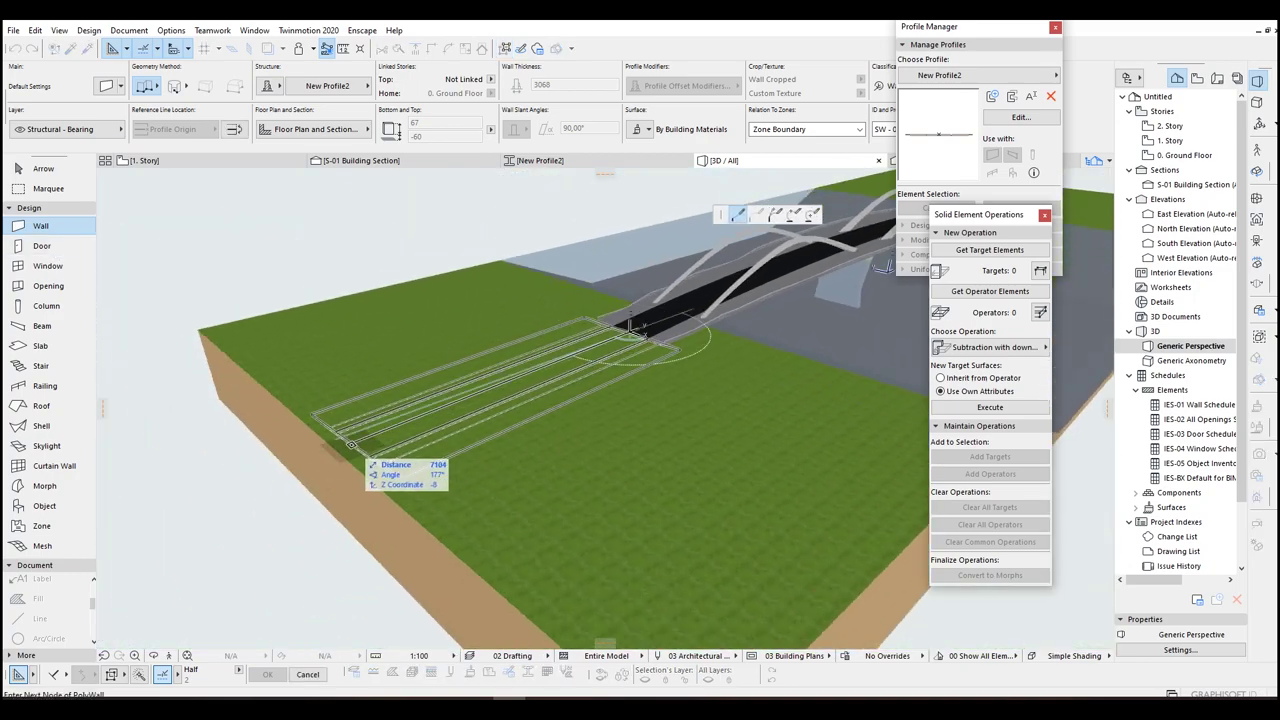
left_click(332, 438)
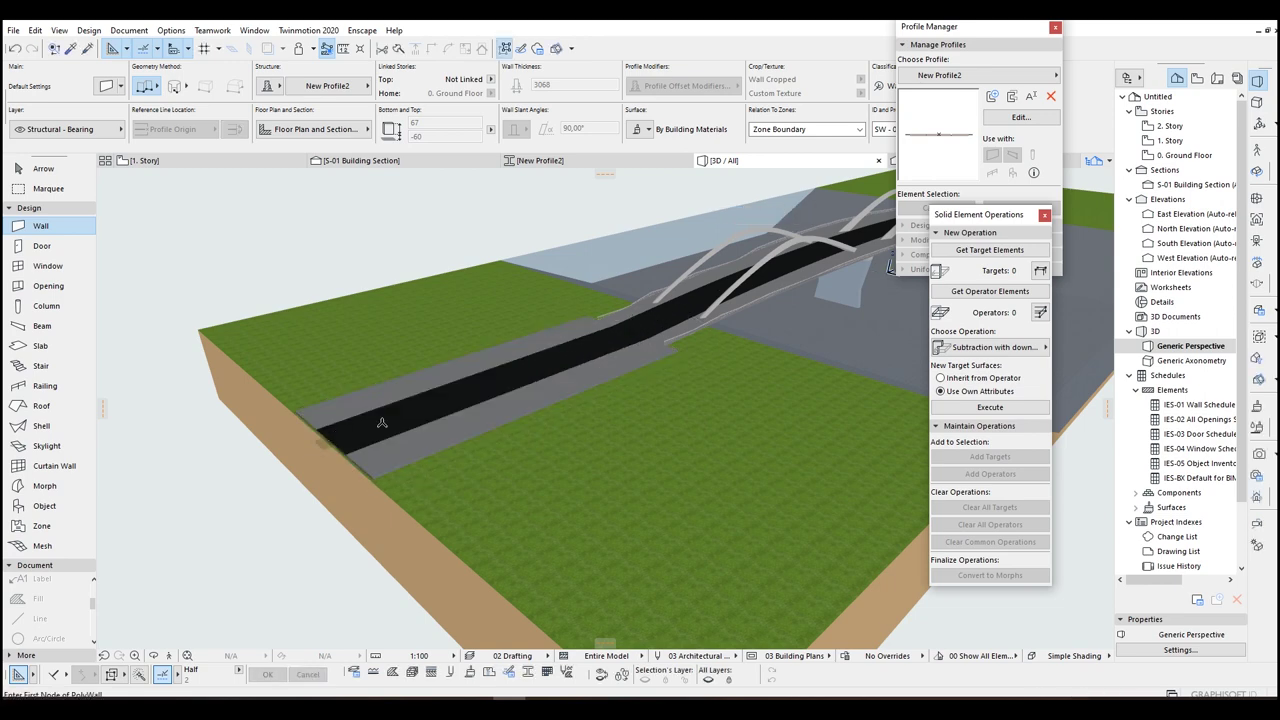
key("Escape")
Step: Convert the approach road wall to a morph
middle_click_drag(534, 371, 862, 418, "shift")
left_click(490, 370)
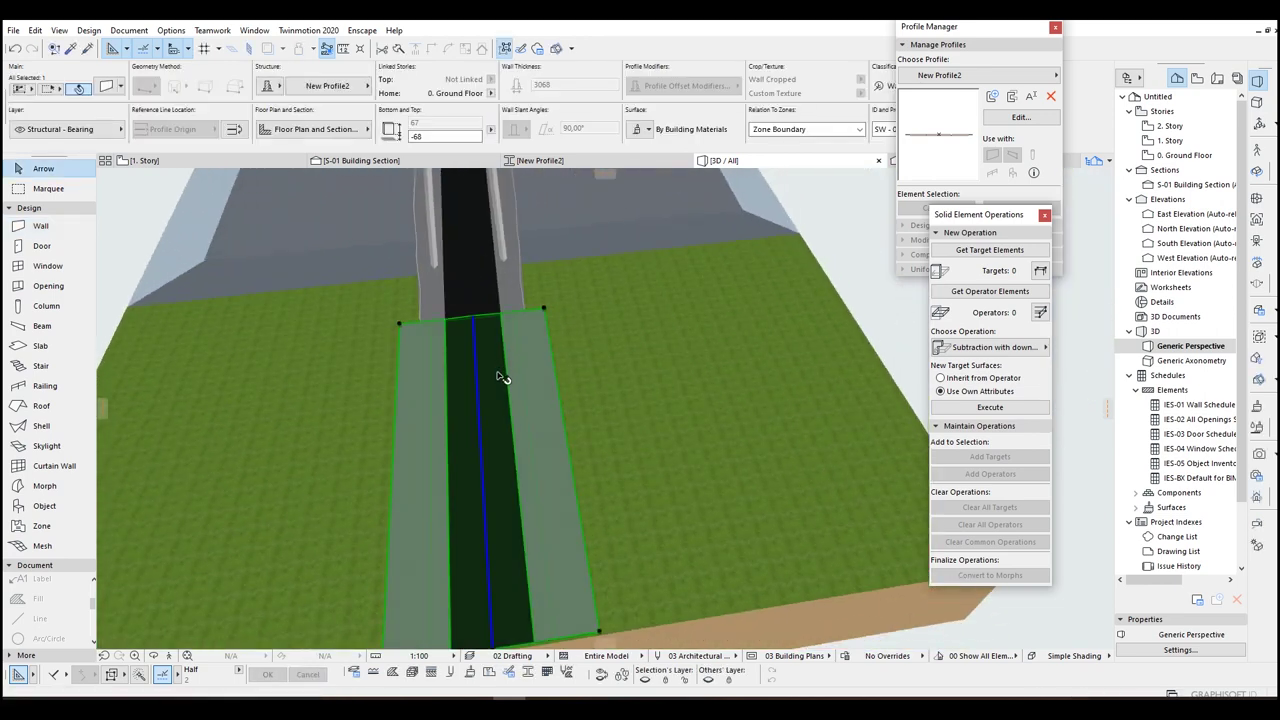
scroll(523, 331, "down", 4)
scroll(538, 315, "up", 3)
right_click(540, 323)
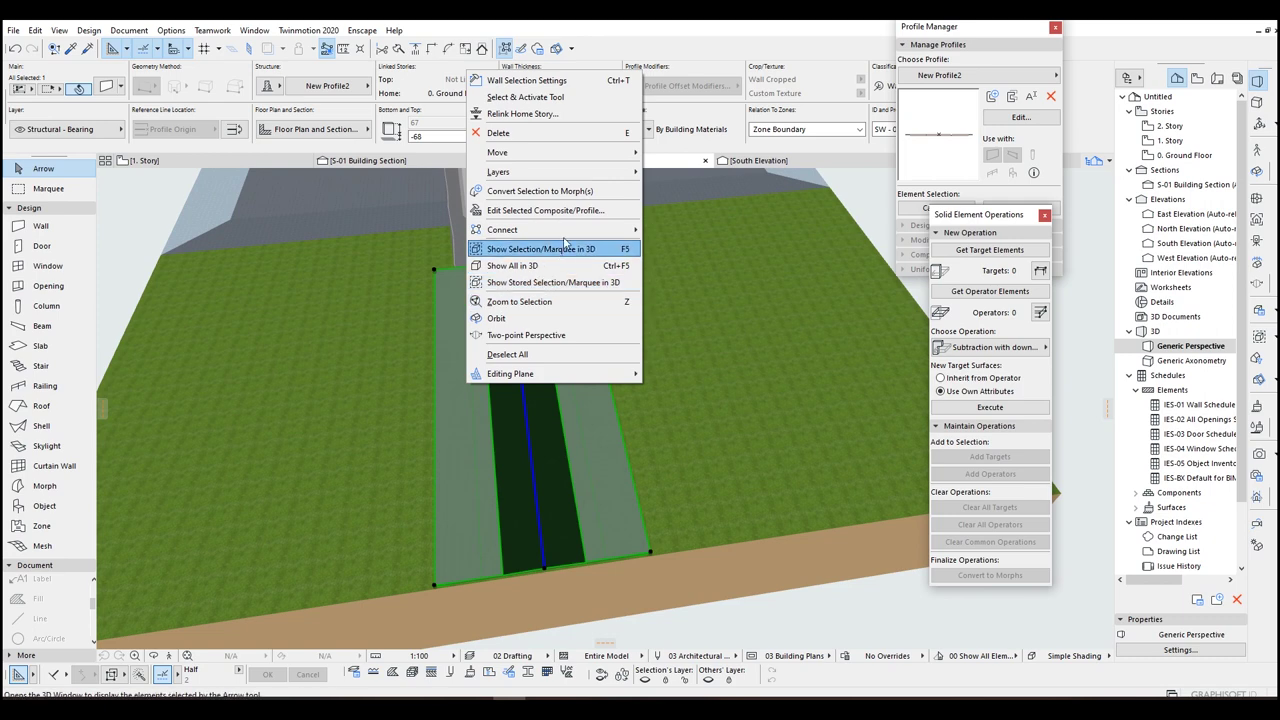
left_click(530, 192)
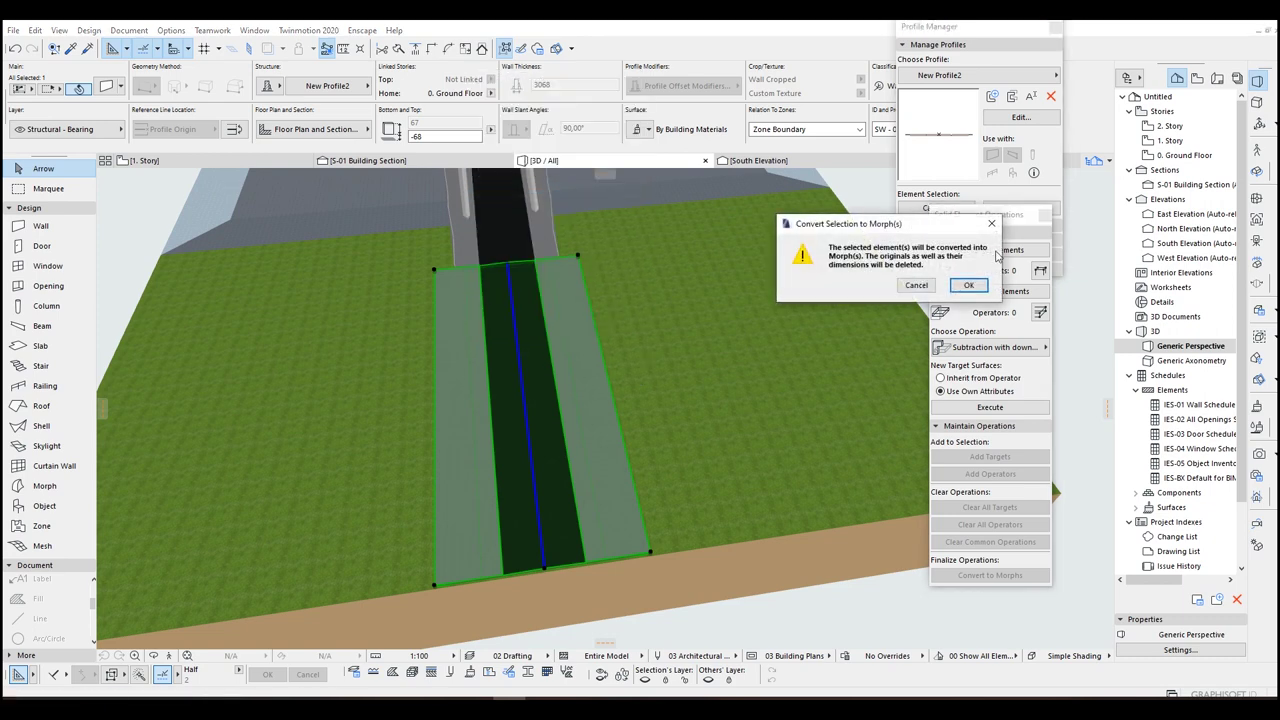
key("Return")
middle_click_drag(438, 383, 533, 334, "shift")
key("Escape")
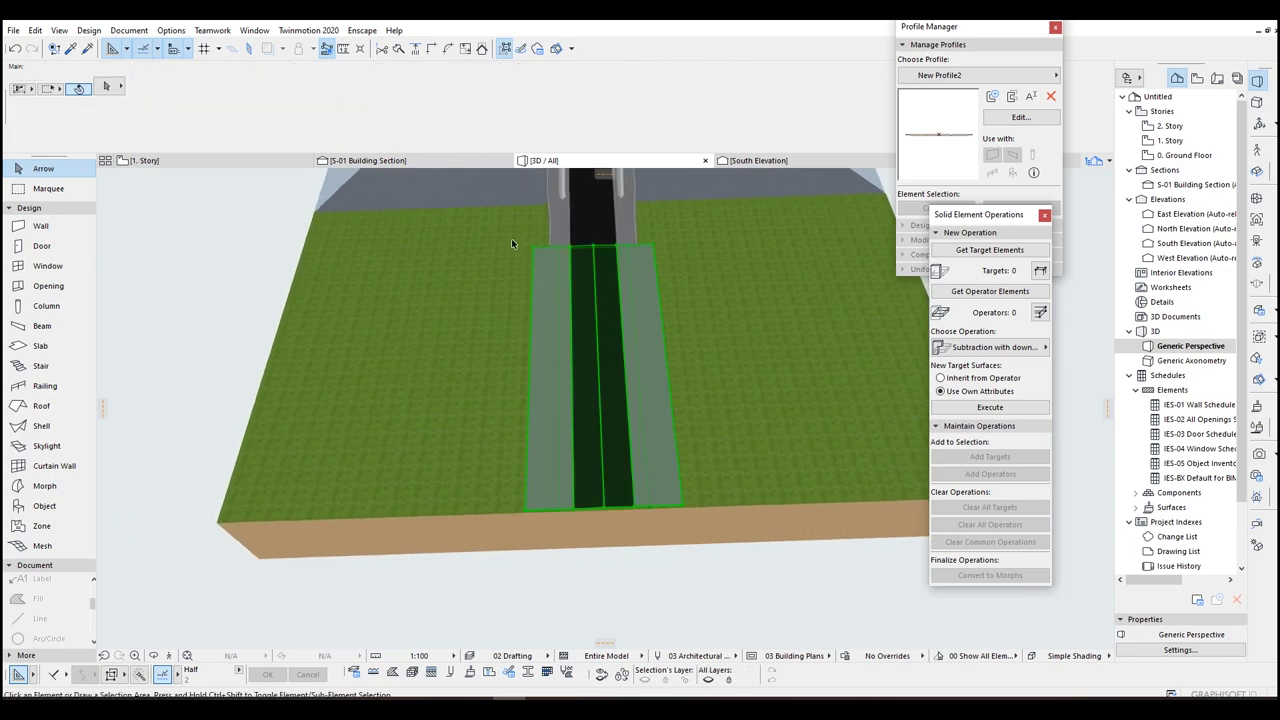
left_click_drag(498, 227, 520, 554)
left_click(532, 556)
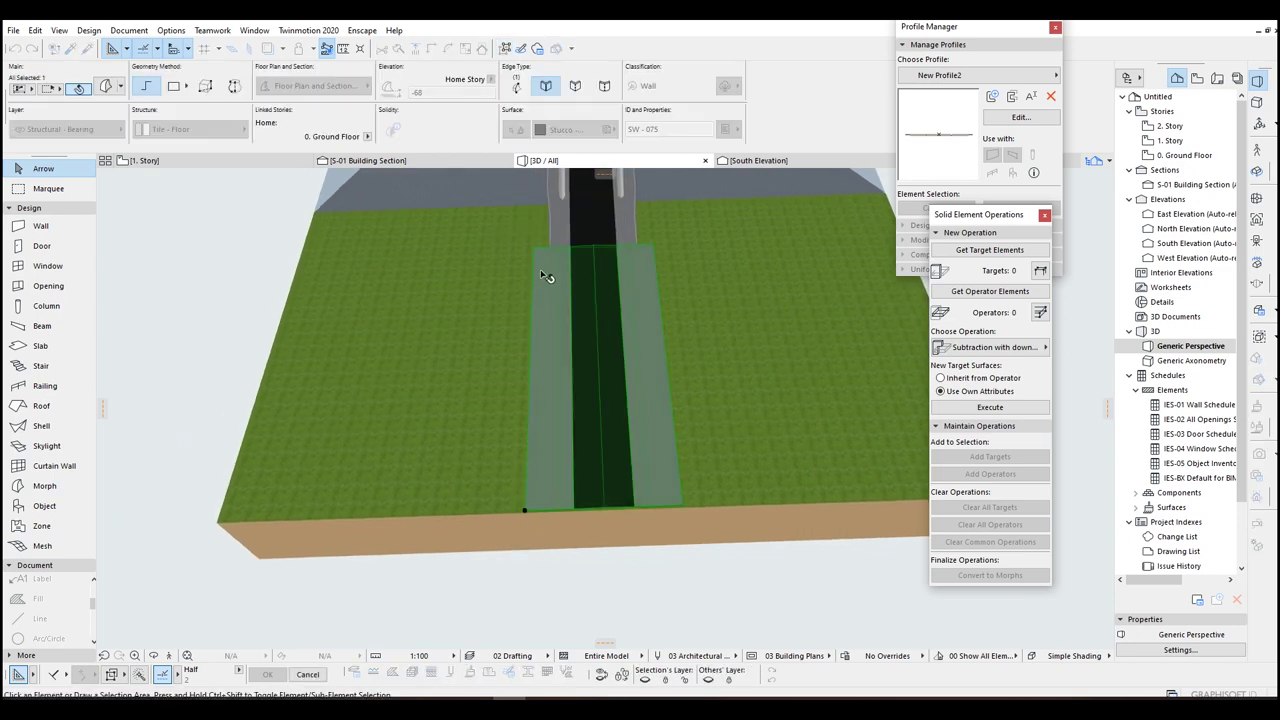
left_click(536, 252)
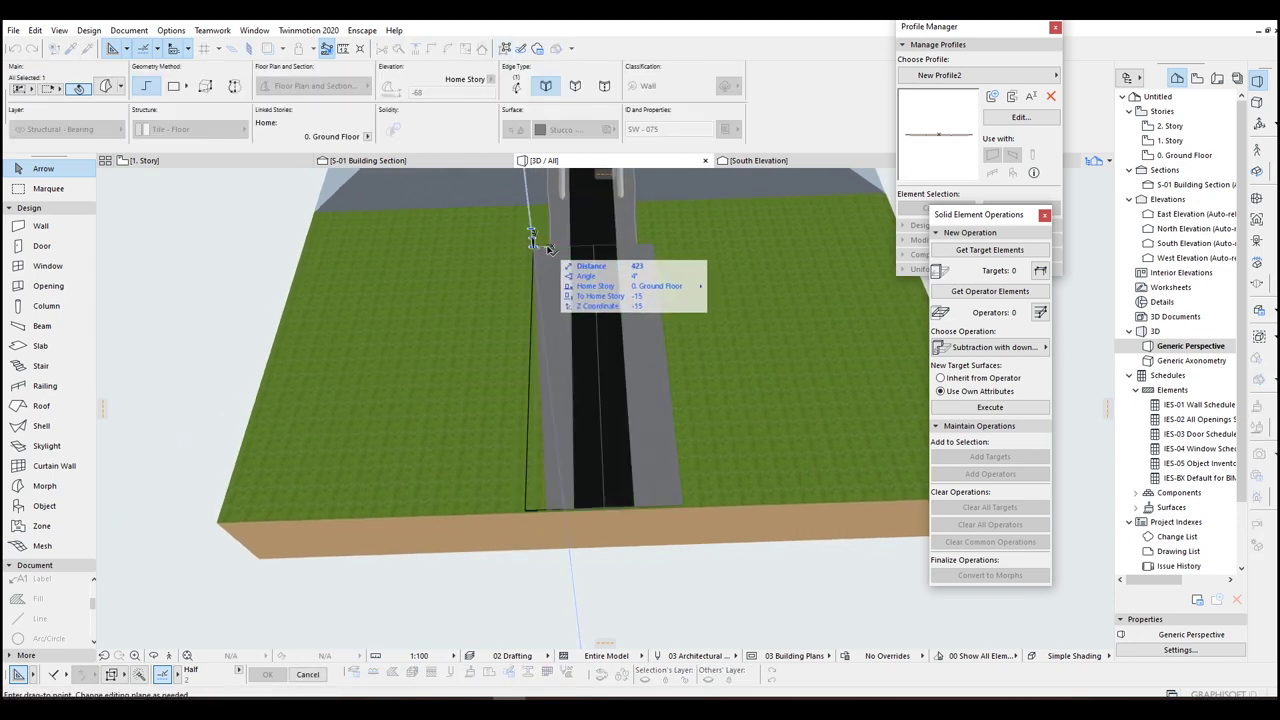
key("Escape")
key("Escape")
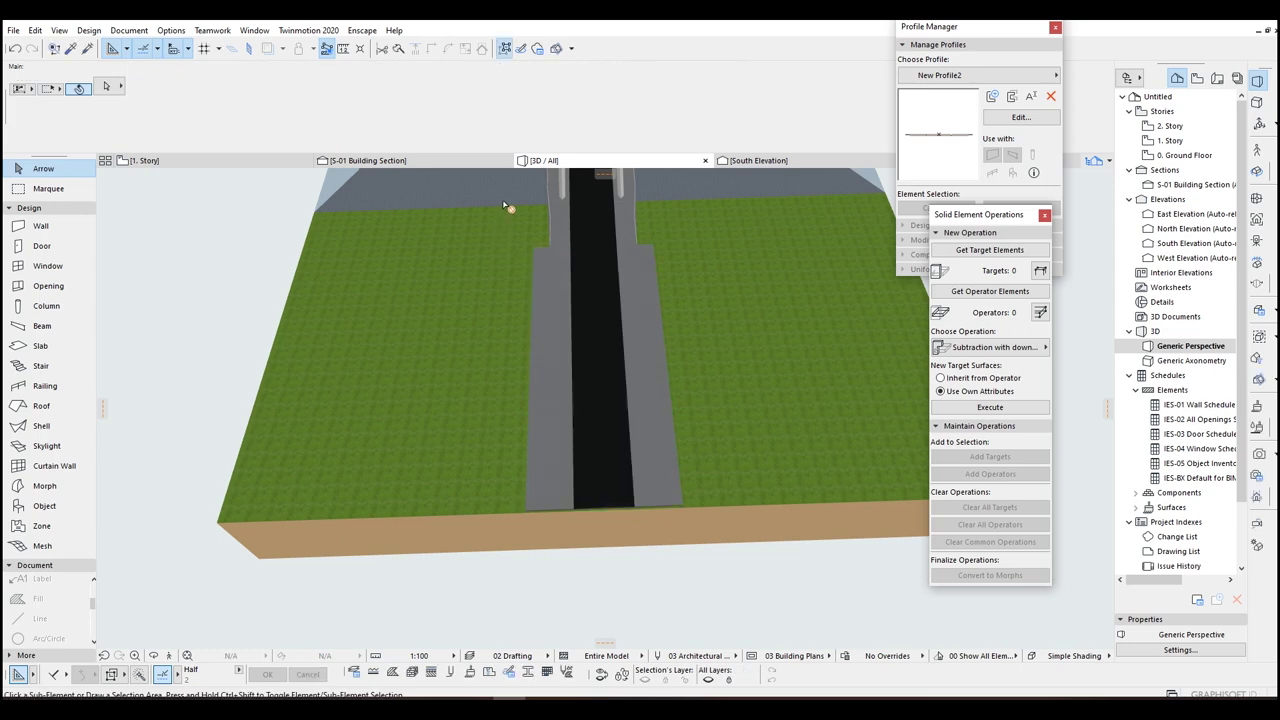
Step: Move one long outer edge of the approach road morph inward to line up with the bridge deck's corner
left_click(541, 578)
key("ctrl+d")
left_click(534, 247)
scroll(545, 249, "up", 6)
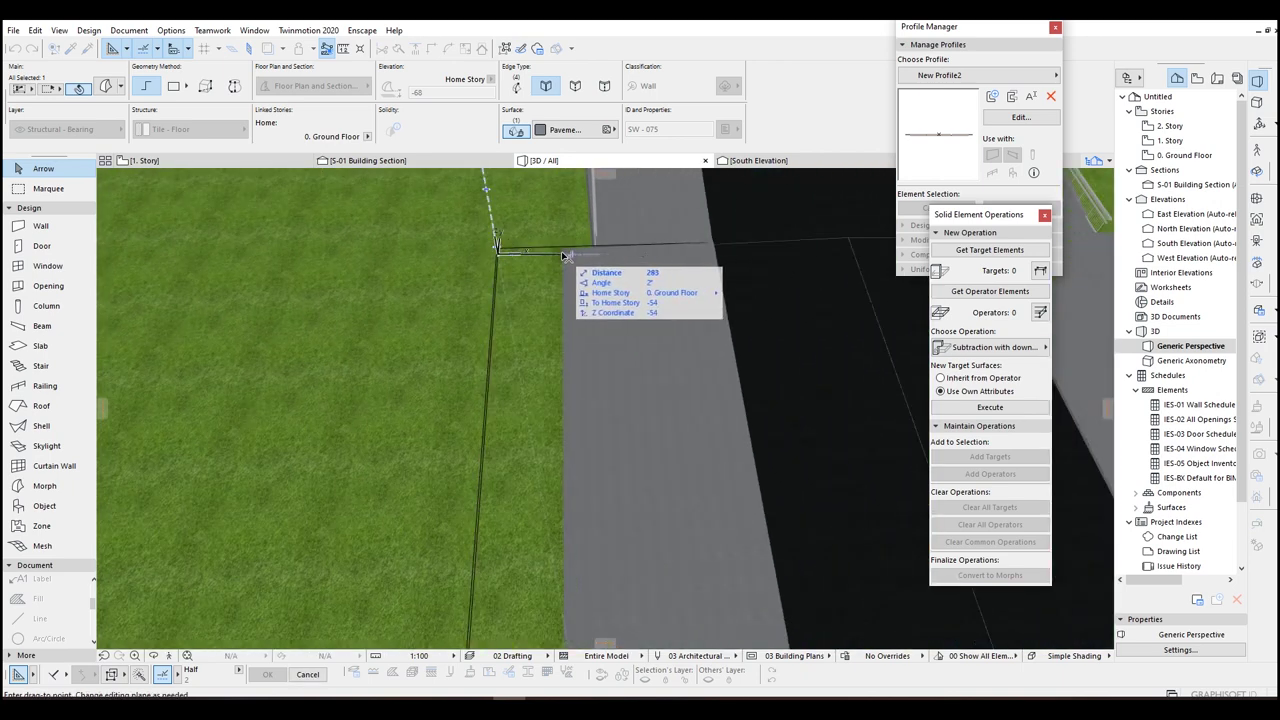
left_click(561, 273)
scroll(667, 332, "down", 5)
middle_click_drag(667, 332, 466, 274)
scroll(514, 291, "down", 5)
key("Escape")
Step: Move the opposite long edge of the approach road morph inward to the bridge deck's other corner
middle_click_drag(548, 243, 580, 255)
left_click_drag(579, 249, 638, 609)
scroll(586, 244, "up", 5)
key("ctrl+d")
left_click(600, 314)
Step: Drag a copy of the narrowed approach road to the bridge's far end
scroll(760, 310, "down", 8)
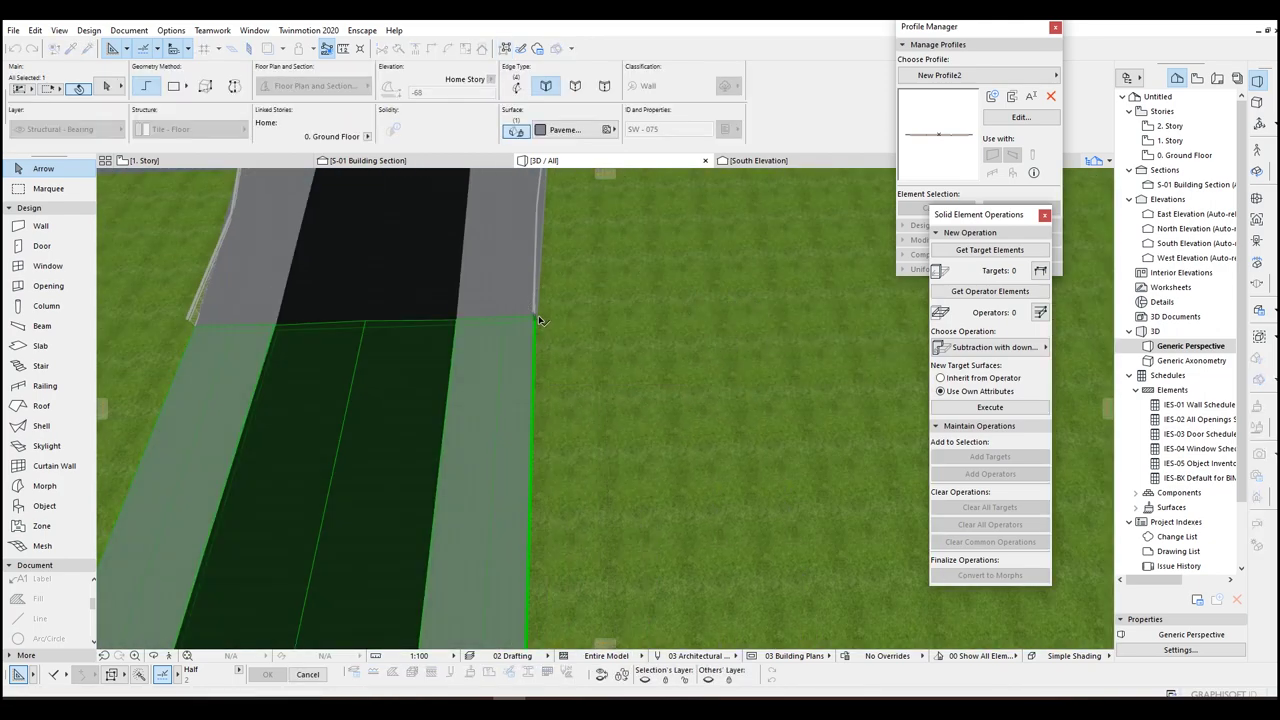
middle_click_drag(644, 354, 329, 389)
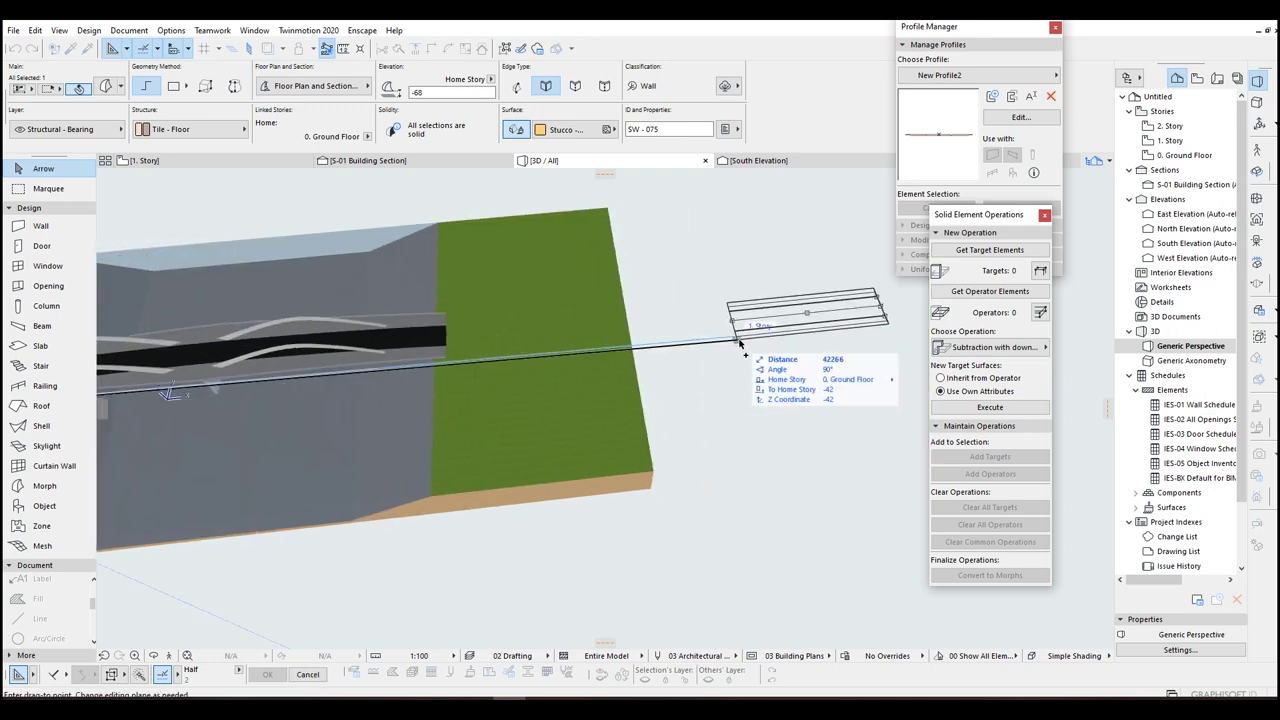
left_click(446, 348)
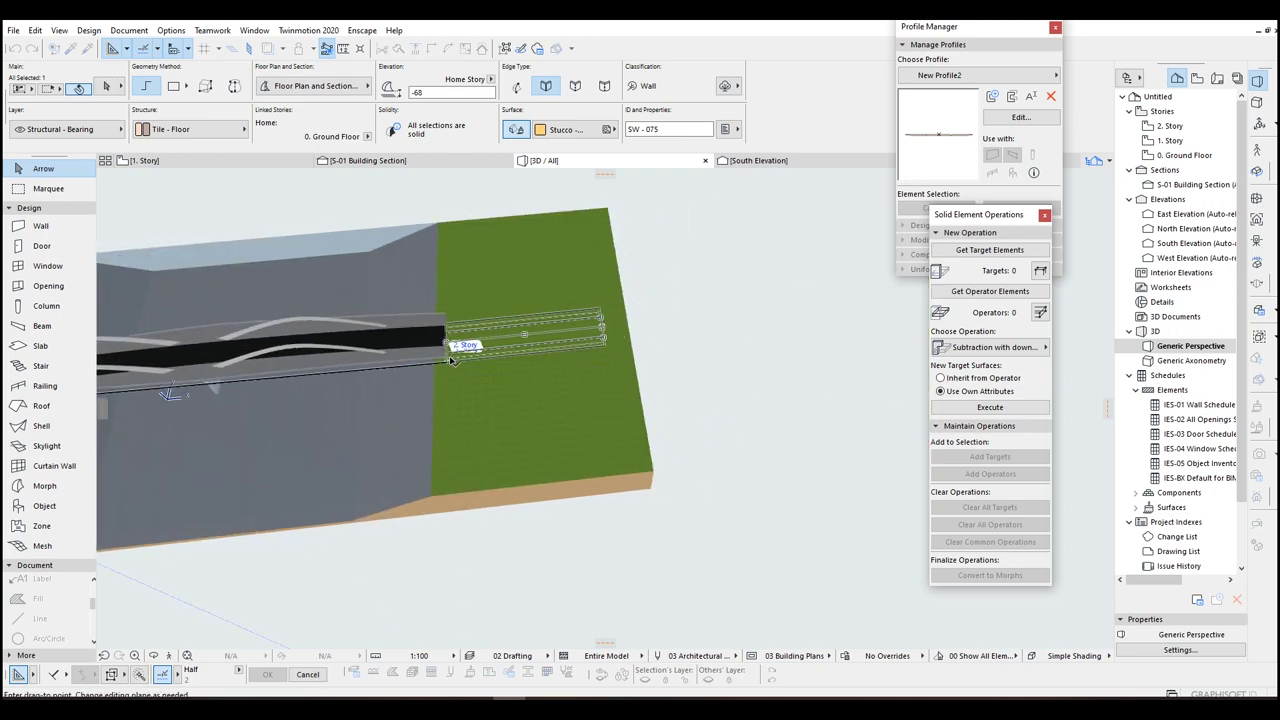
Step: Reposition the far approach road on the ground floor plan so its end and lane lines meet those of the bridge
middle_click_drag(620, 336, 330, 392, "shift")
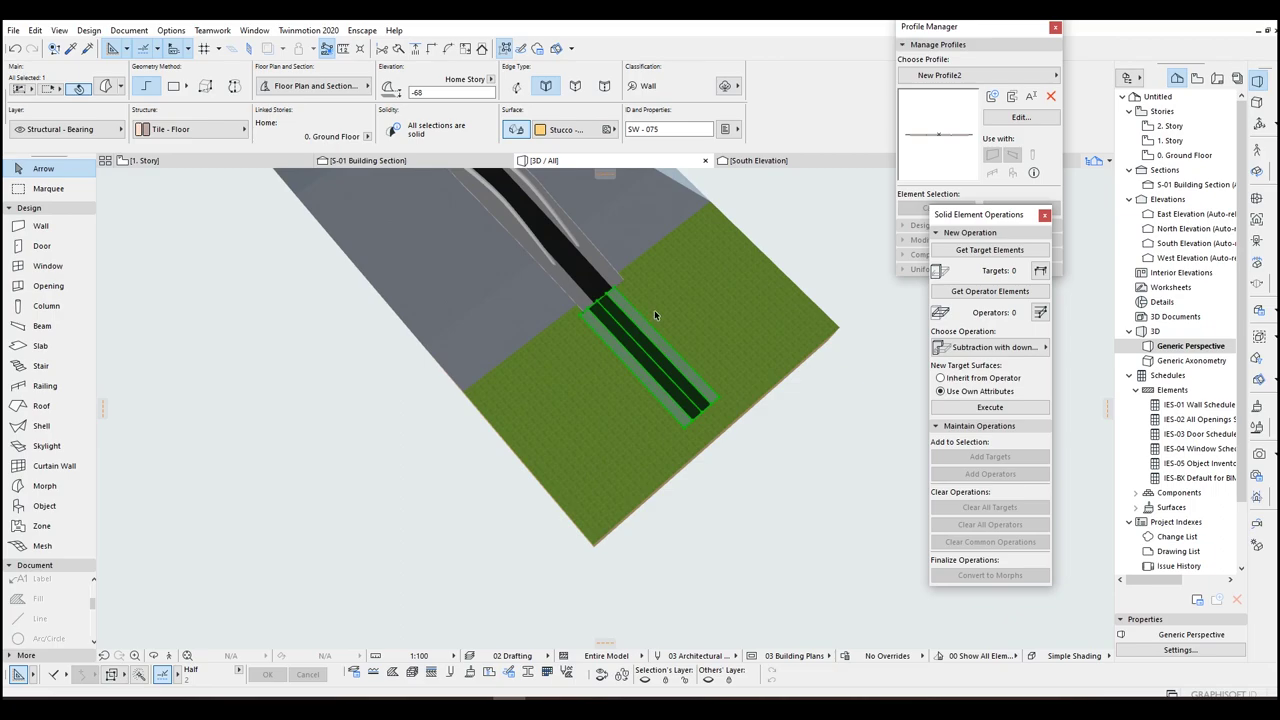
scroll(652, 308, "up", 3)
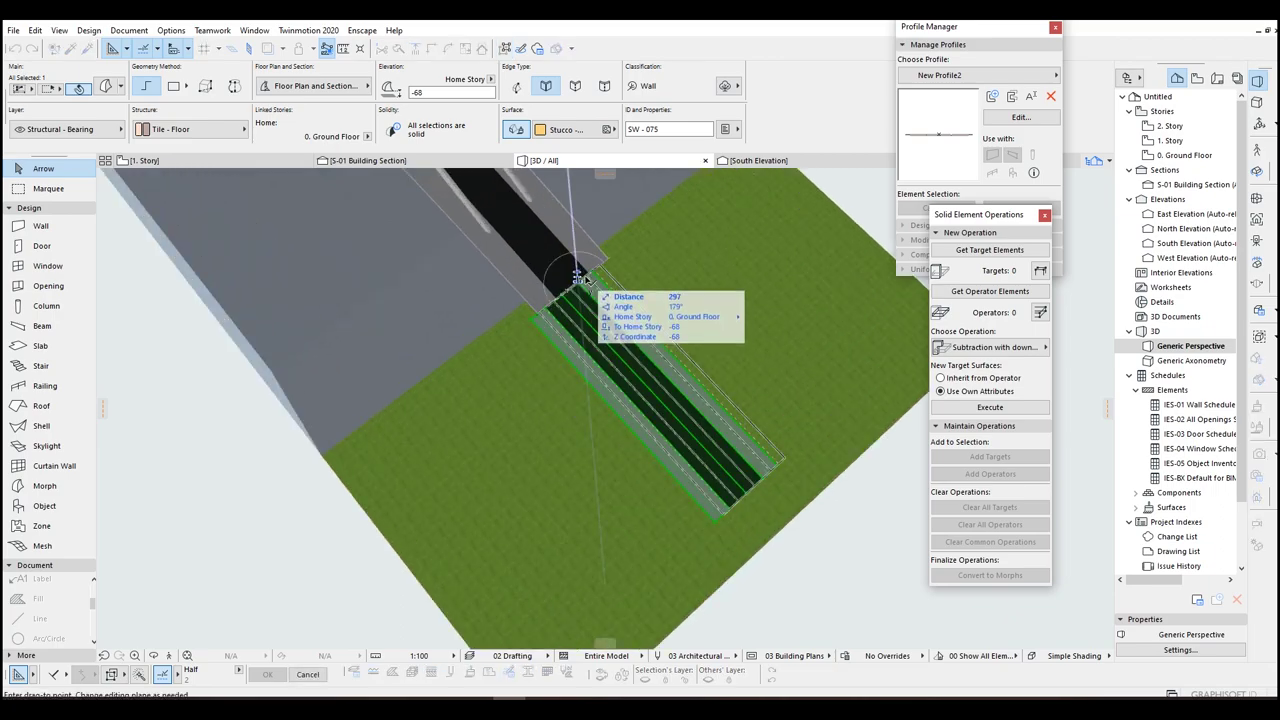
key("F2")
scroll(642, 340, "up", 6)
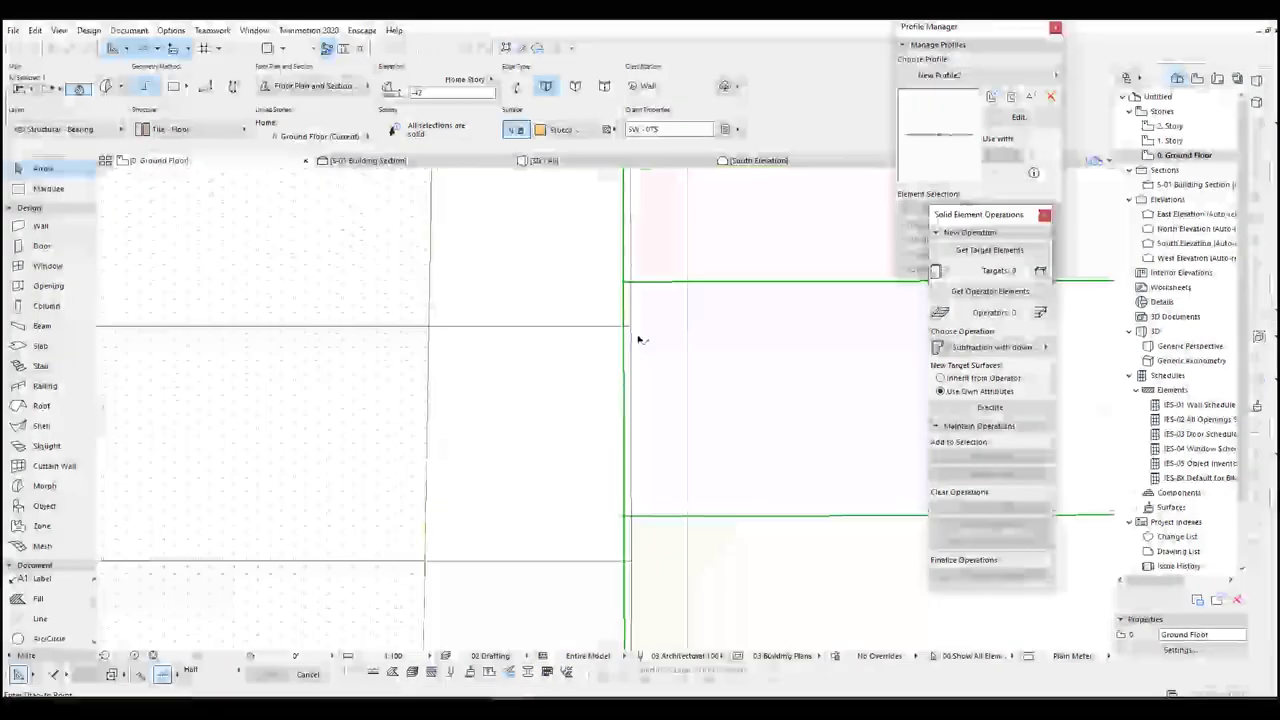
key("ctrl+d")
left_click(631, 328)
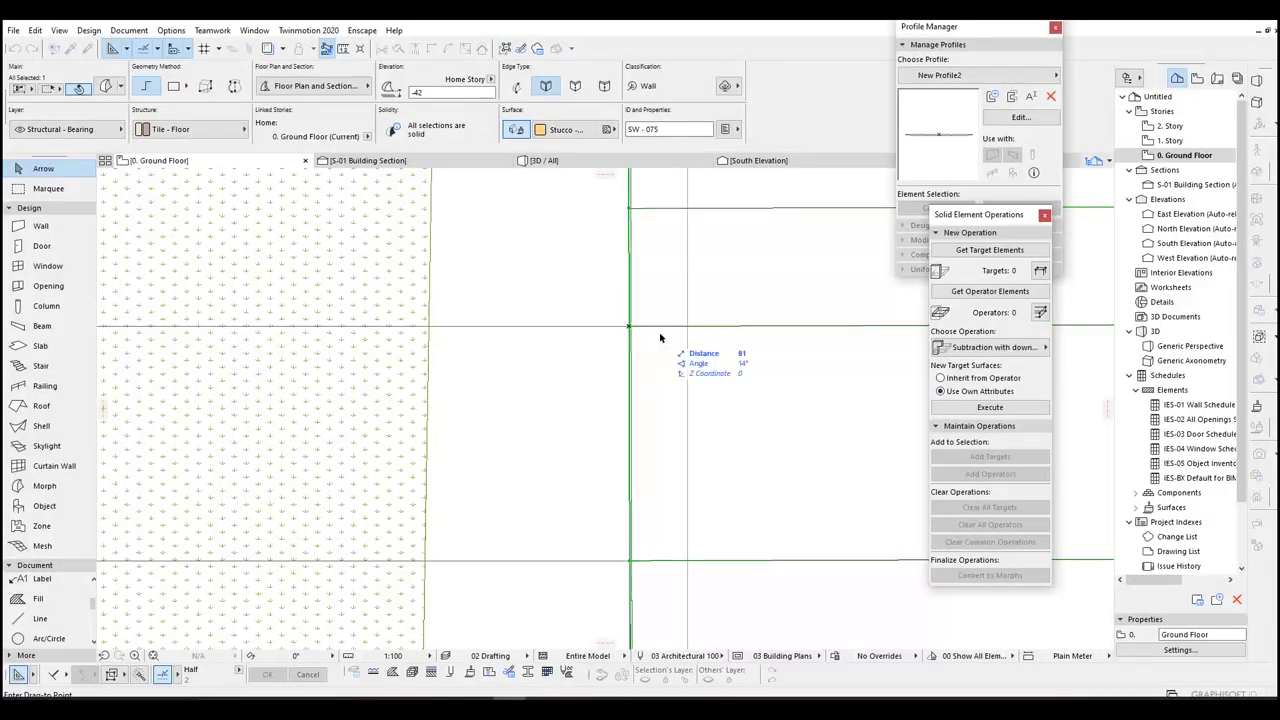
left_click(660, 335)
key("ctrl+d")
left_click(660, 335)
left_click(632, 328)
key("ctrl+z")
key("ctrl+d")
left_click(660, 335)
left_click(632, 328)
scroll(594, 346, "down", 3)
middle_click_drag(594, 346, 362, 380)
Step: Adjust the far approach road's corners at the bridge end to meet the outer edges of the bridge deck
key("Escape")
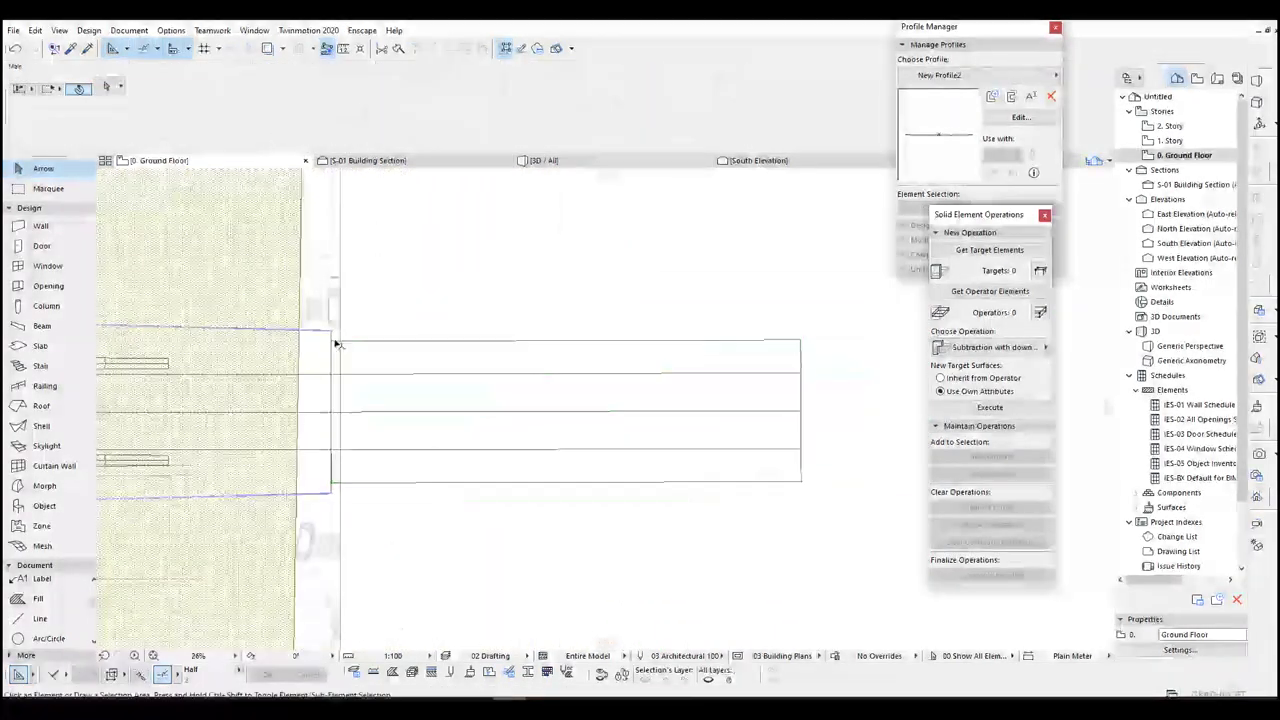
left_click(336, 342)
left_click(332, 338)
scroll(331, 330, "up", 3)
key("Escape")
left_click(322, 343)
left_click(323, 428)
scroll(394, 394, "down", 4)
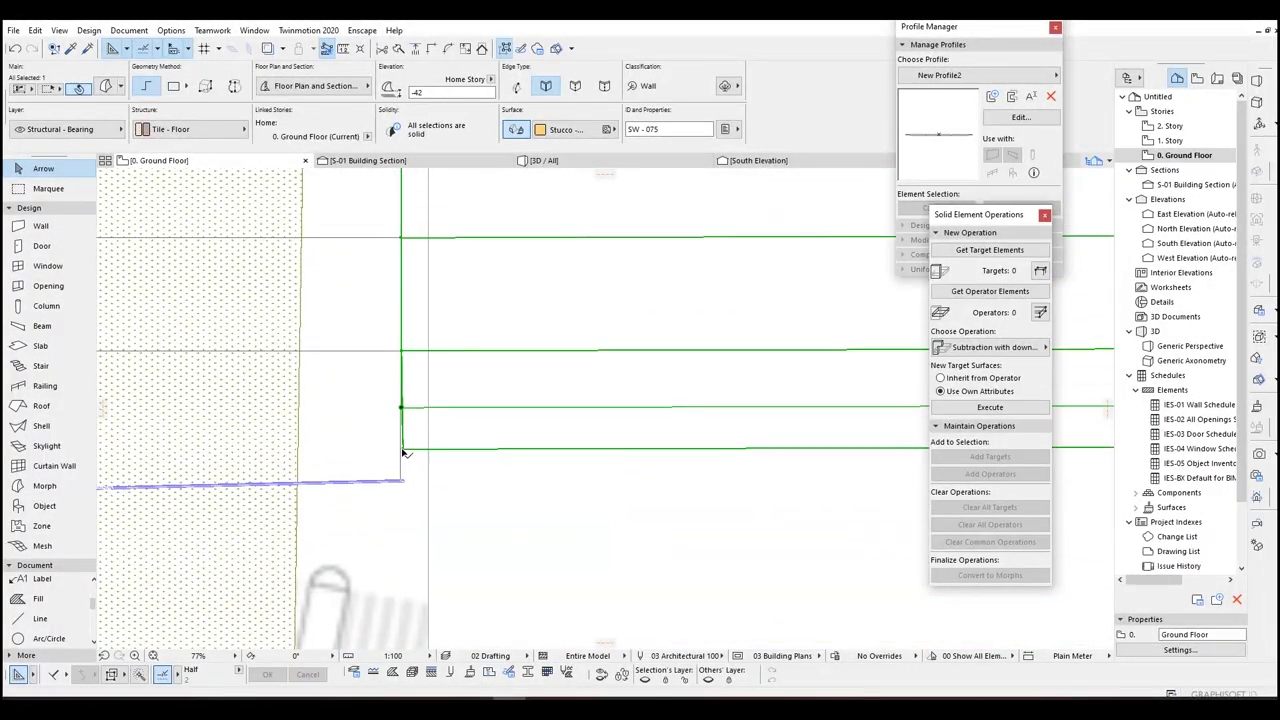
scroll(403, 470, "up", 4)
left_click(409, 378)
left_click(406, 487)
scroll(405, 470, "down", 3)
scroll(400, 340, "up", 5)
left_click(384, 298)
left_click(377, 298)
scroll(440, 325, "down", 6)
key("F3")
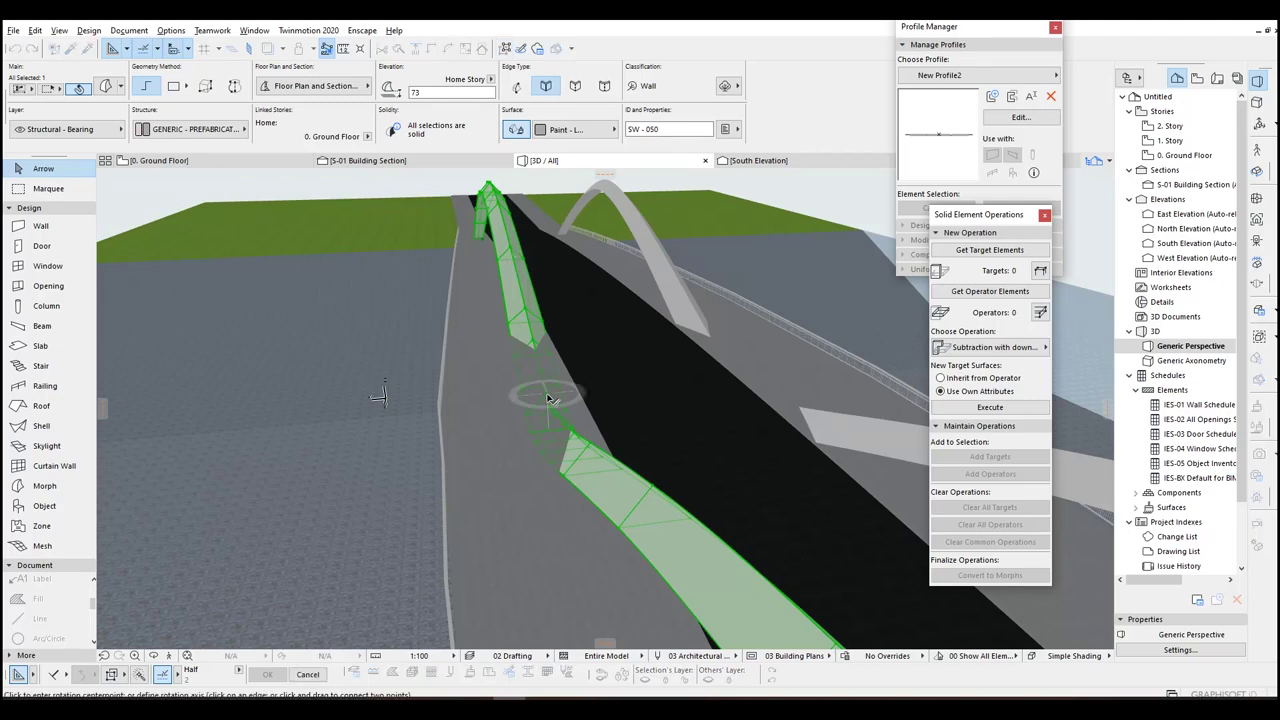
left_click(545, 392)
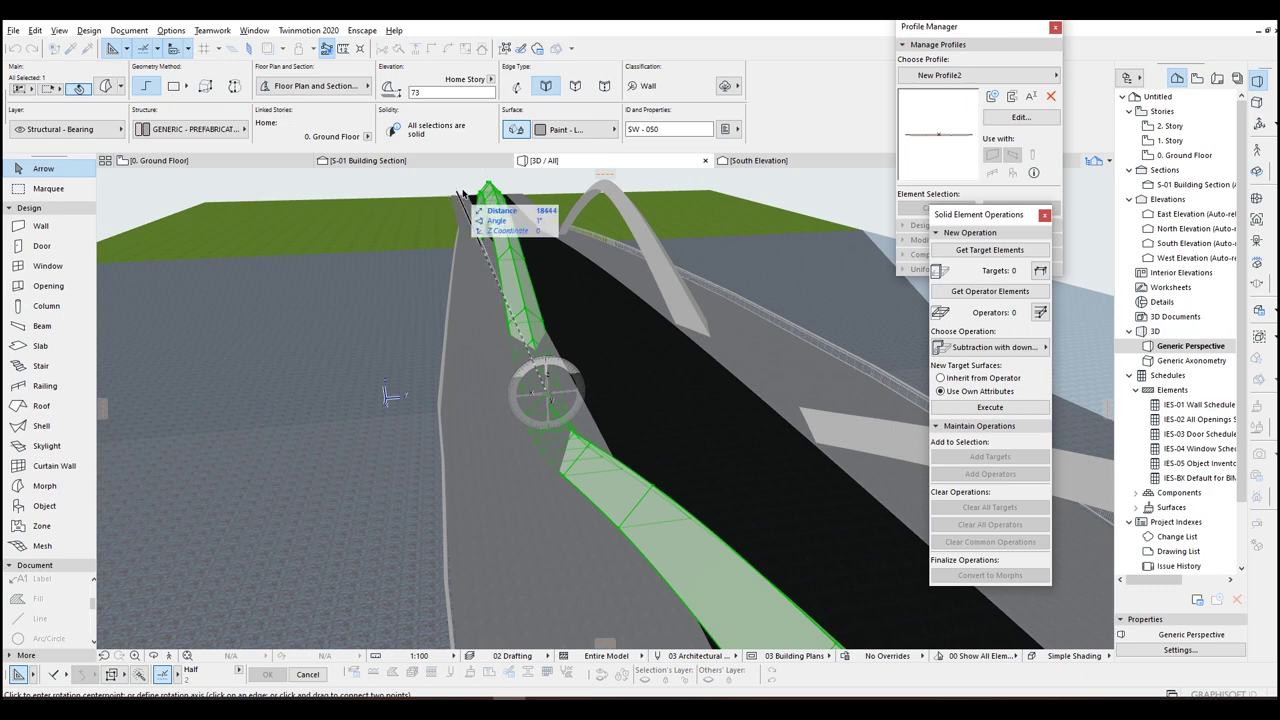
key("Escape")
middle_click_drag(510, 284, 477, 357, "shift")
key("F2")
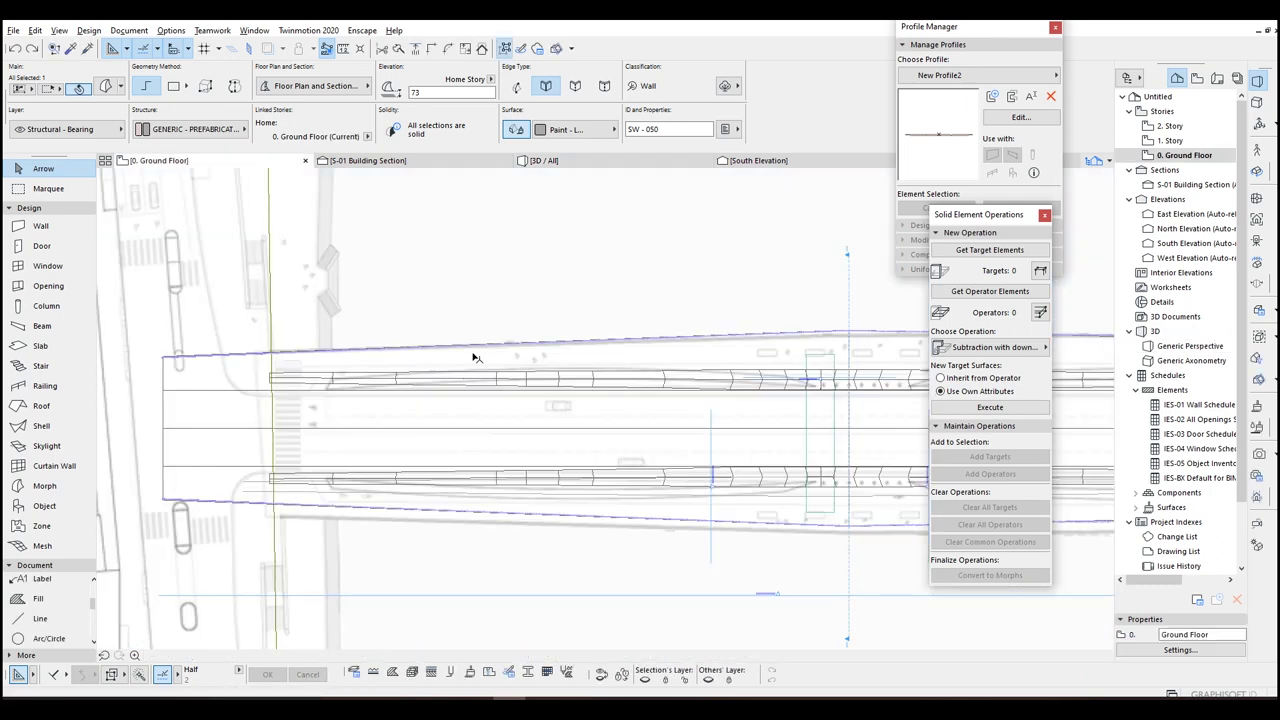
Step: Rotate the near-side arch 5° outward about its base in the S-01 building section
left_click(455, 163)
left_click(561, 209)
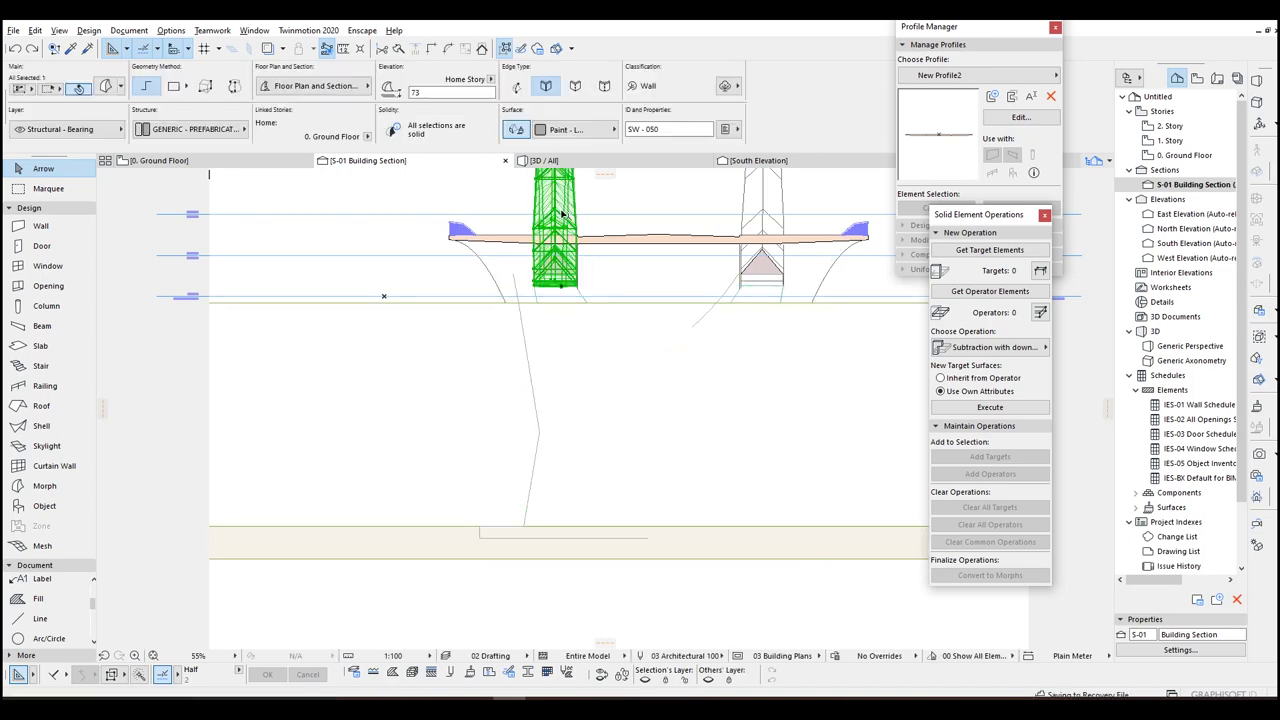
scroll(578, 252, "up", 2)
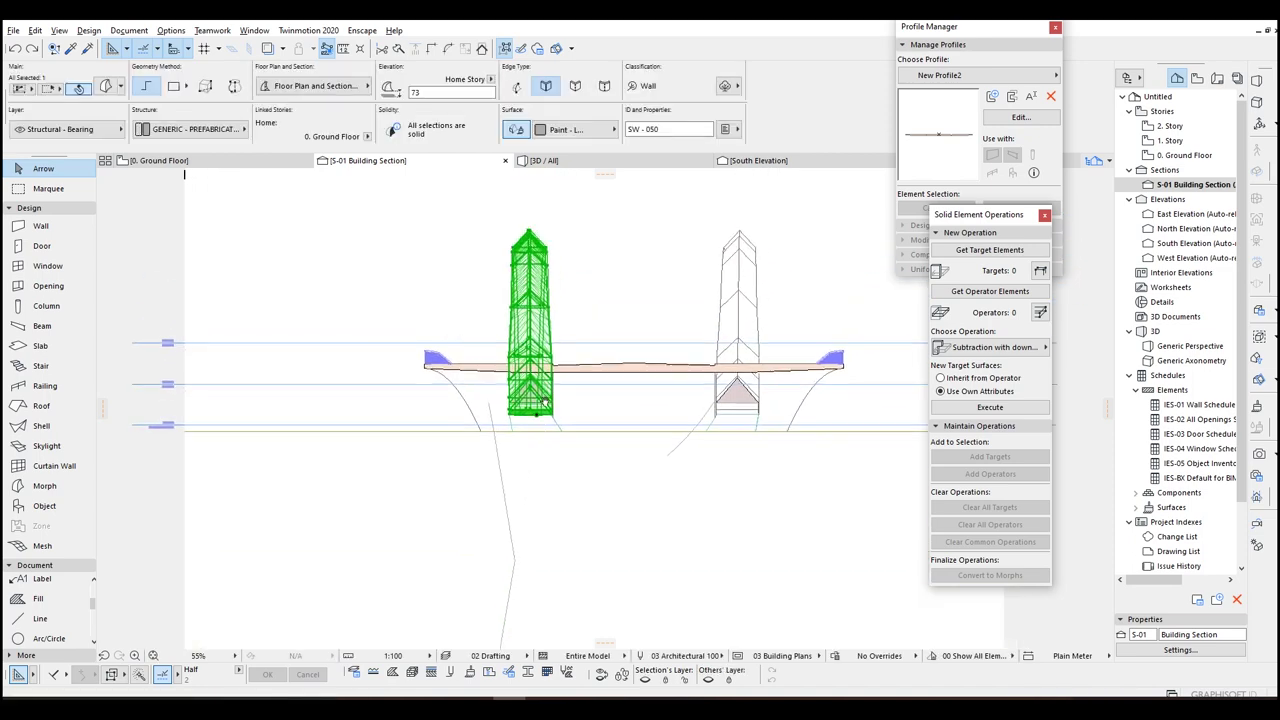
scroll(536, 440, "up", 5)
scroll(491, 292, "up", 4)
key("ctrl+7")
scroll(491, 275, "down", 5)
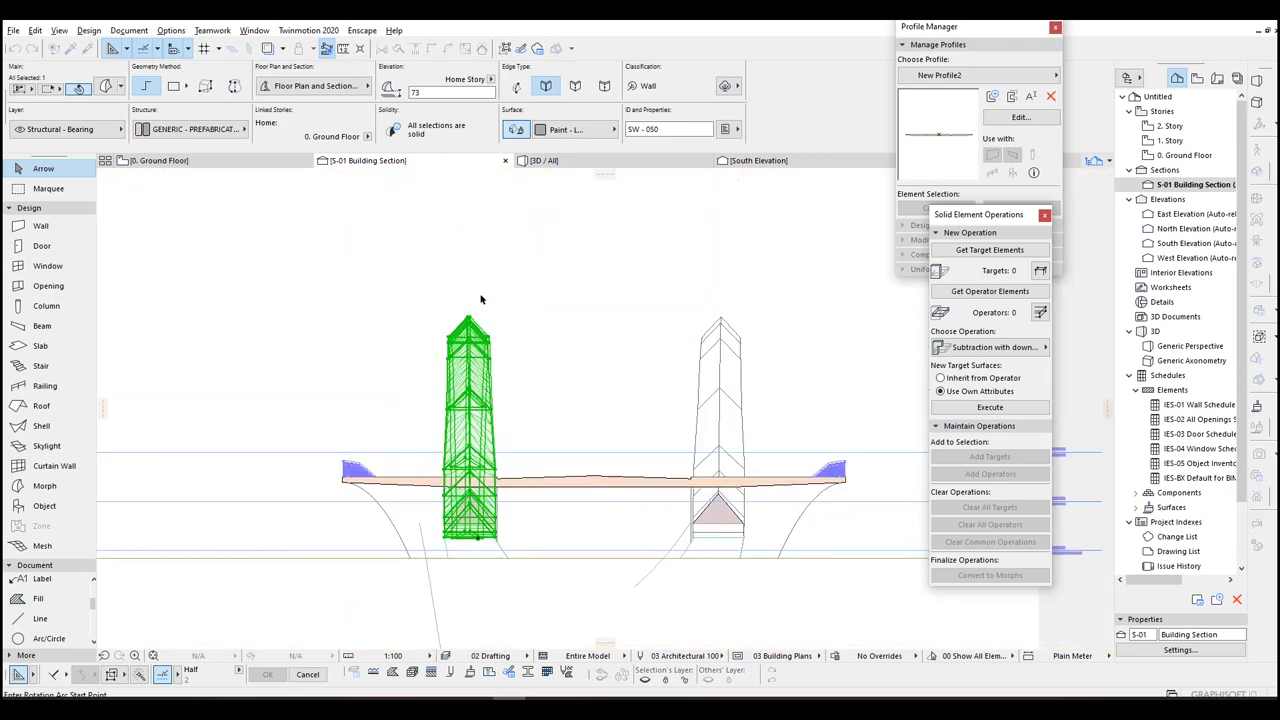
left_click(472, 286)
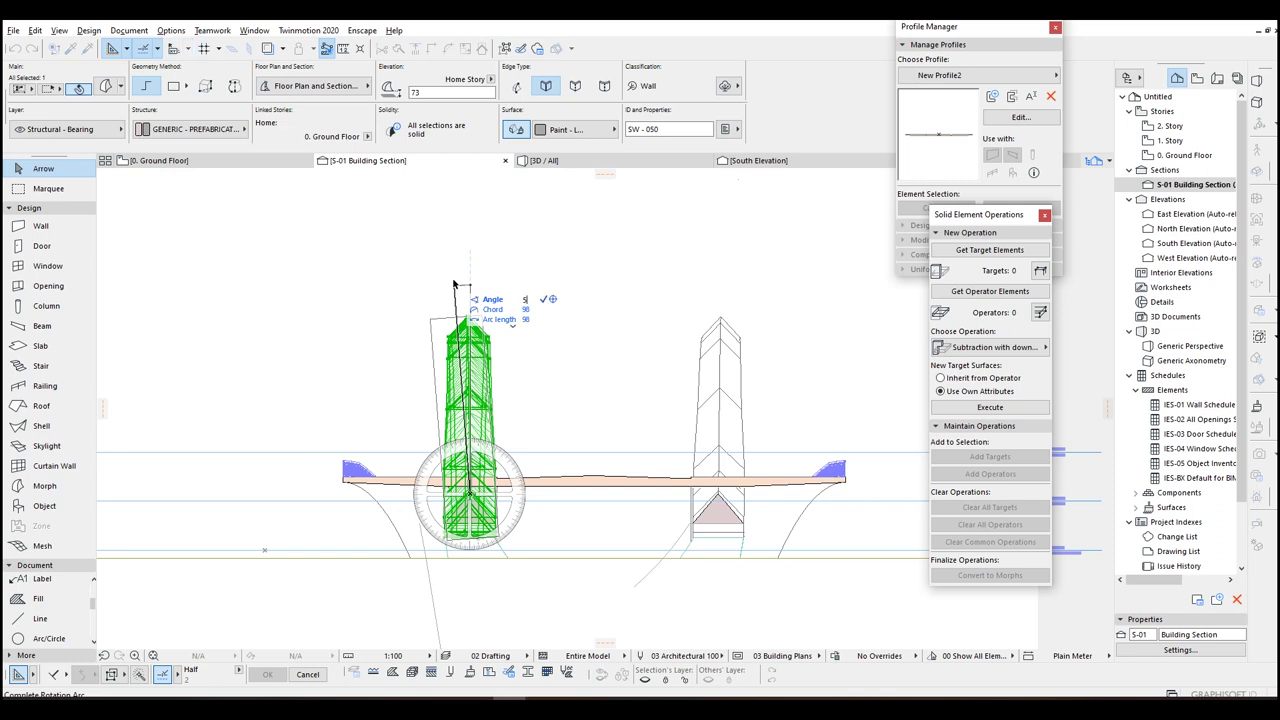
left_click(455, 285)
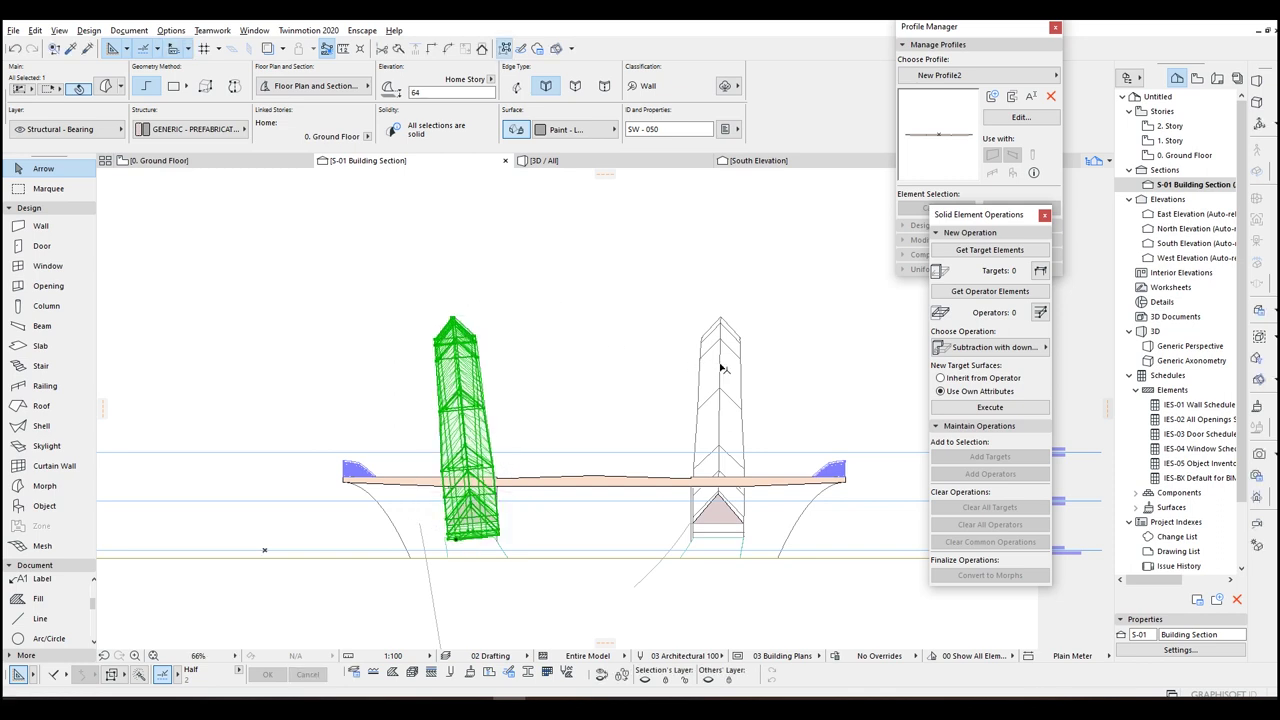
Step: Delete the upright arch on the opposite side and mirror a copy of the tilted arch about the bridge deck's centreline
left_click(721, 368)
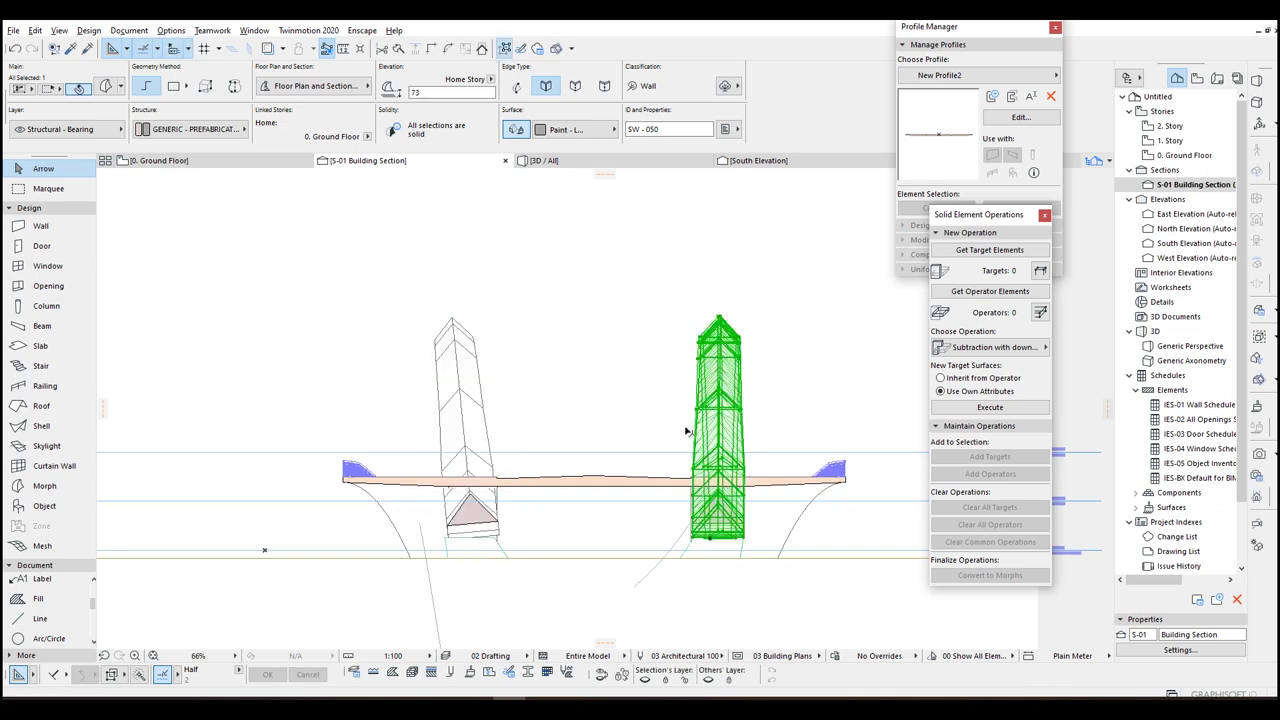
key("Delete")
left_click(471, 437)
key("ctrl+shift+m")
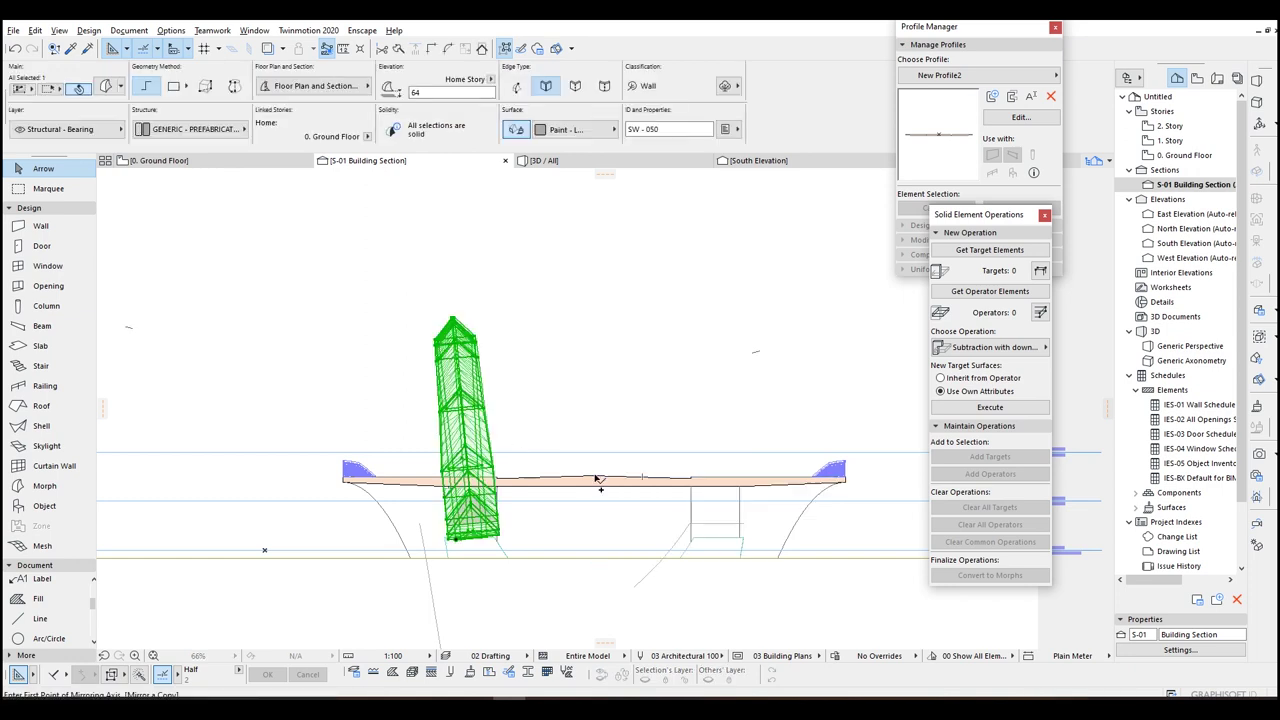
left_click(593, 431)
left_click(593, 428)
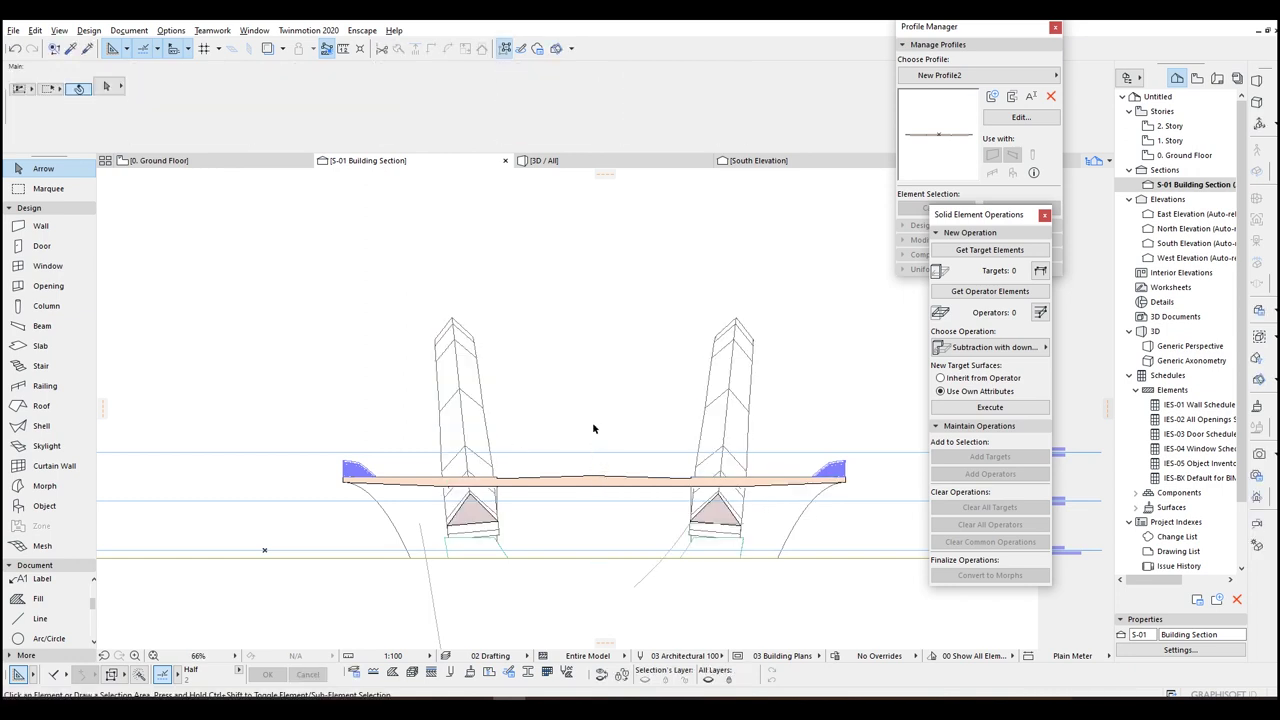
Step: Draw a horizontal line on the ground floor plan from the tilted arch's end midpoint to beyond the far approach road
key("F3")
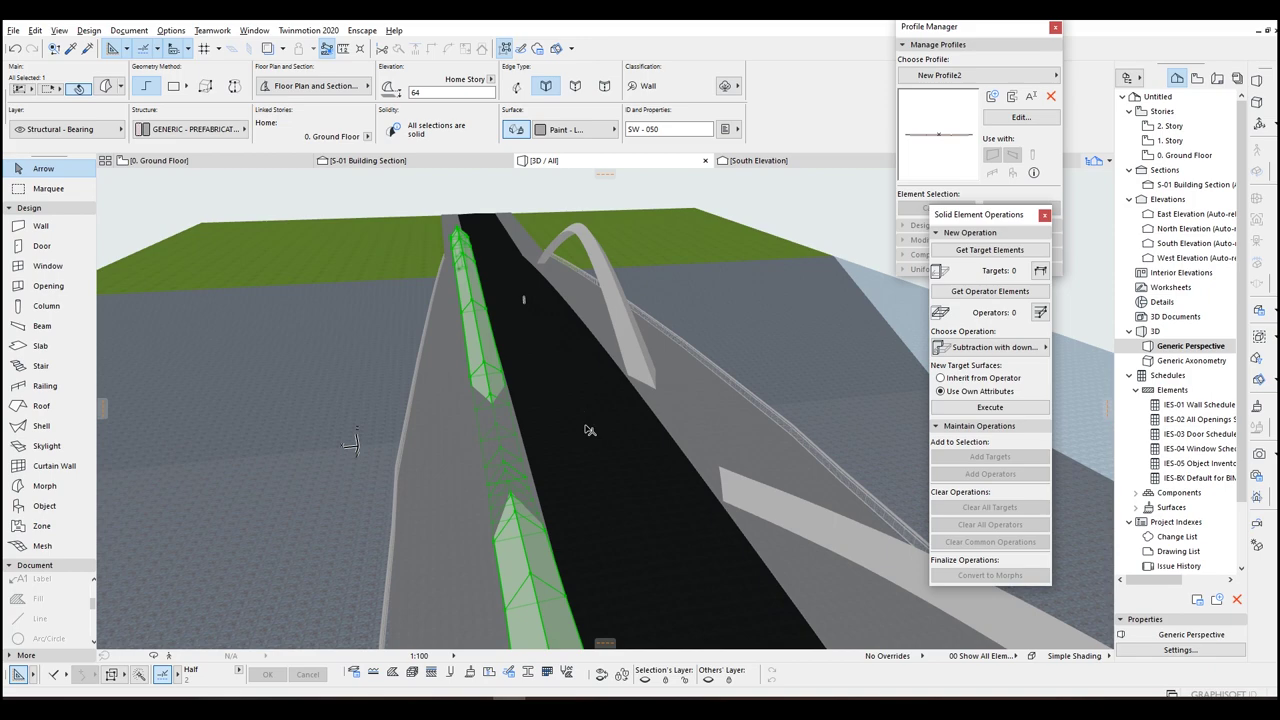
key("Escape")
key("F2")
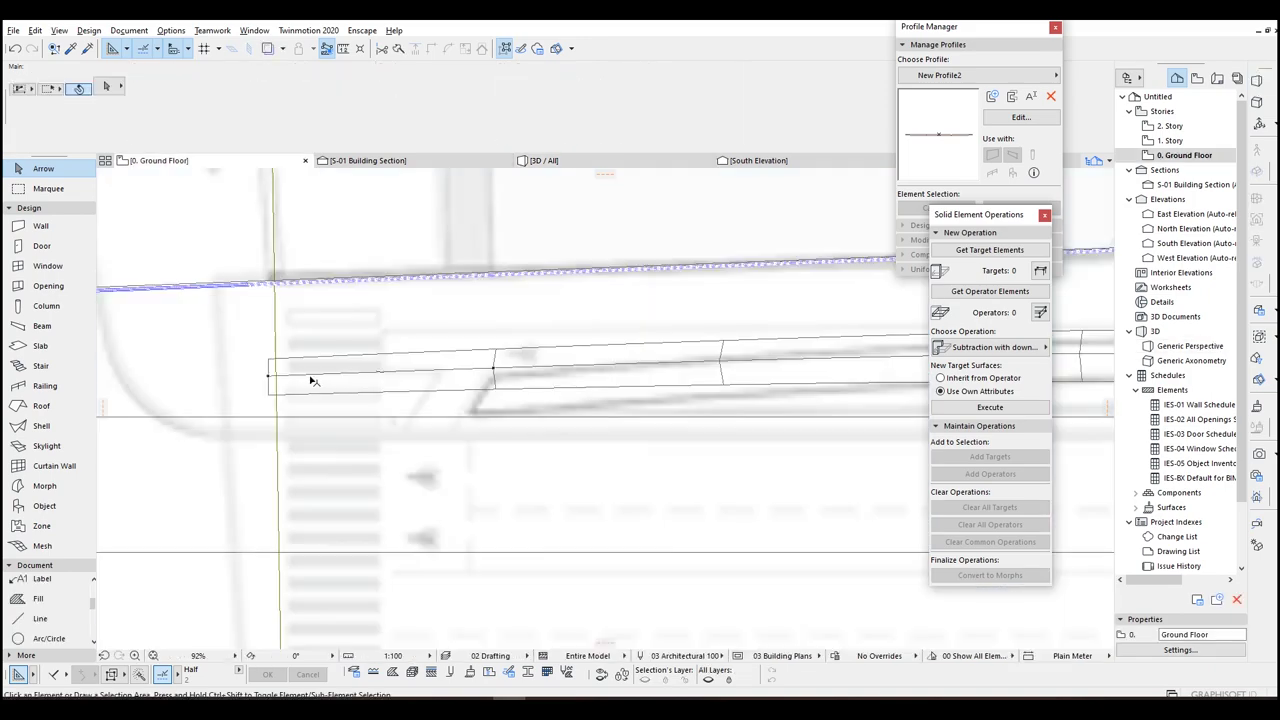
key("l")
left_click(268, 378)
scroll(563, 380, "down", 5)
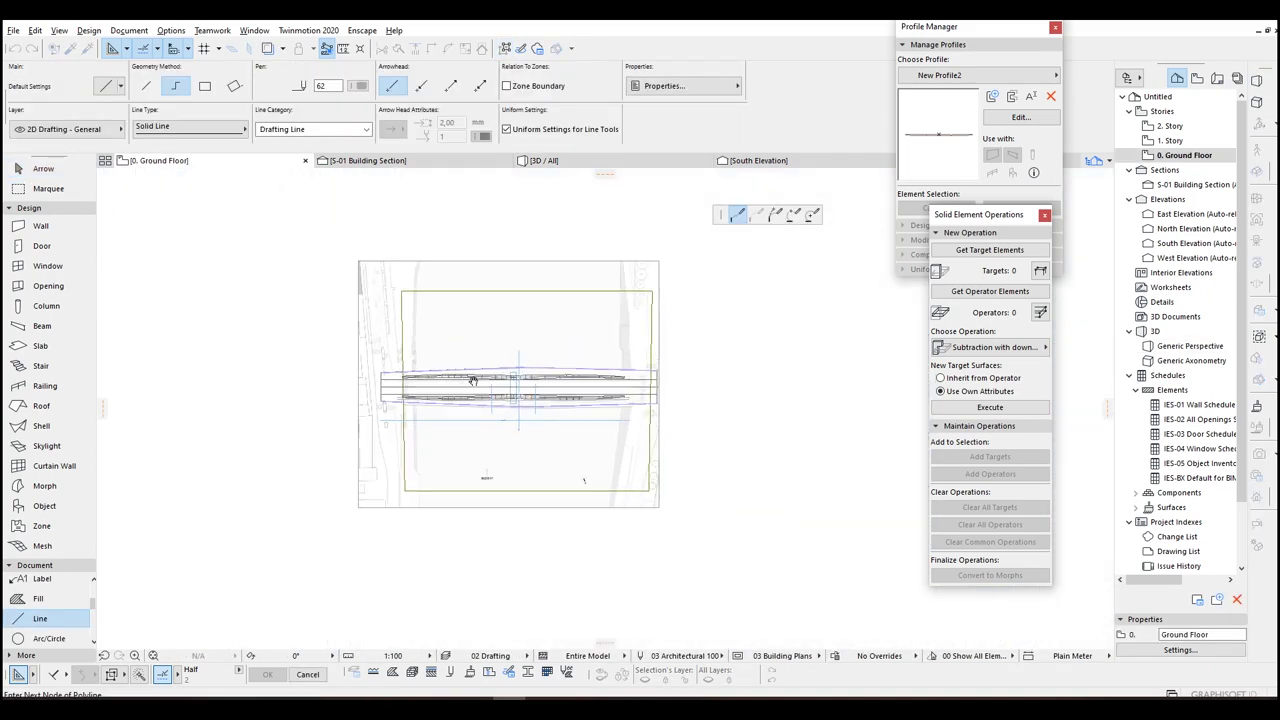
scroll(451, 366, "up", 5)
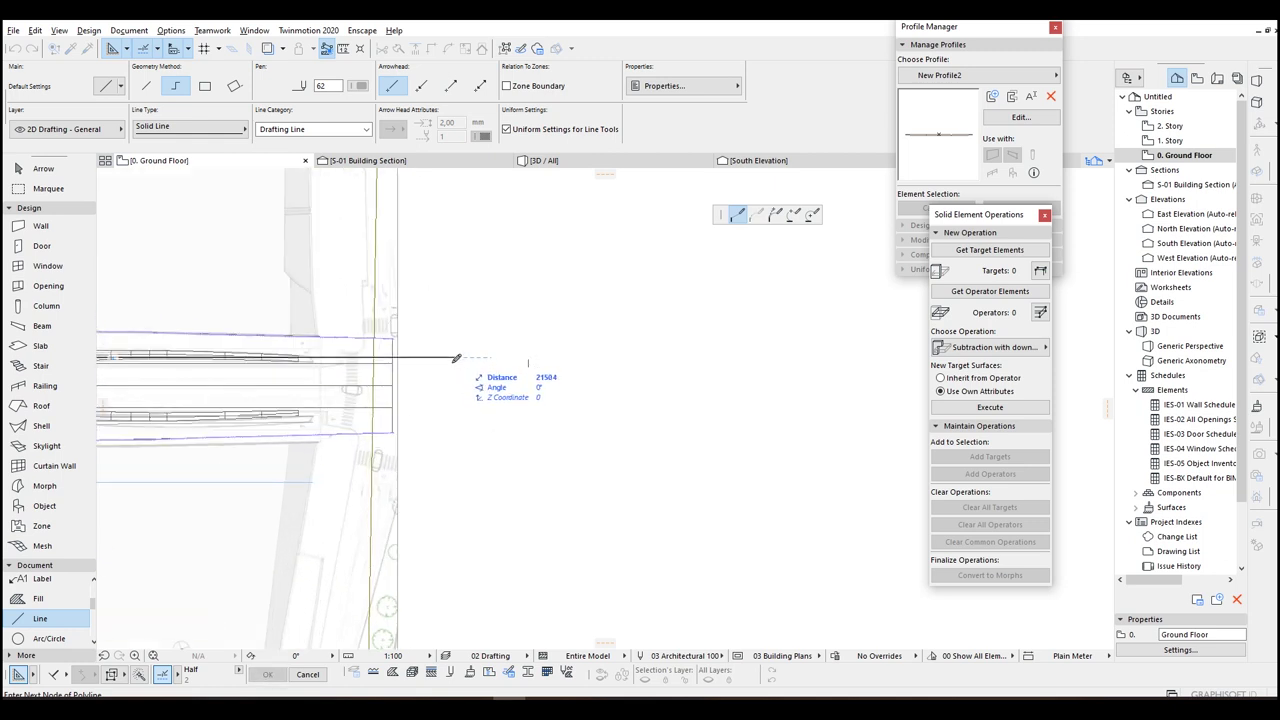
scroll(454, 357, "up", 4)
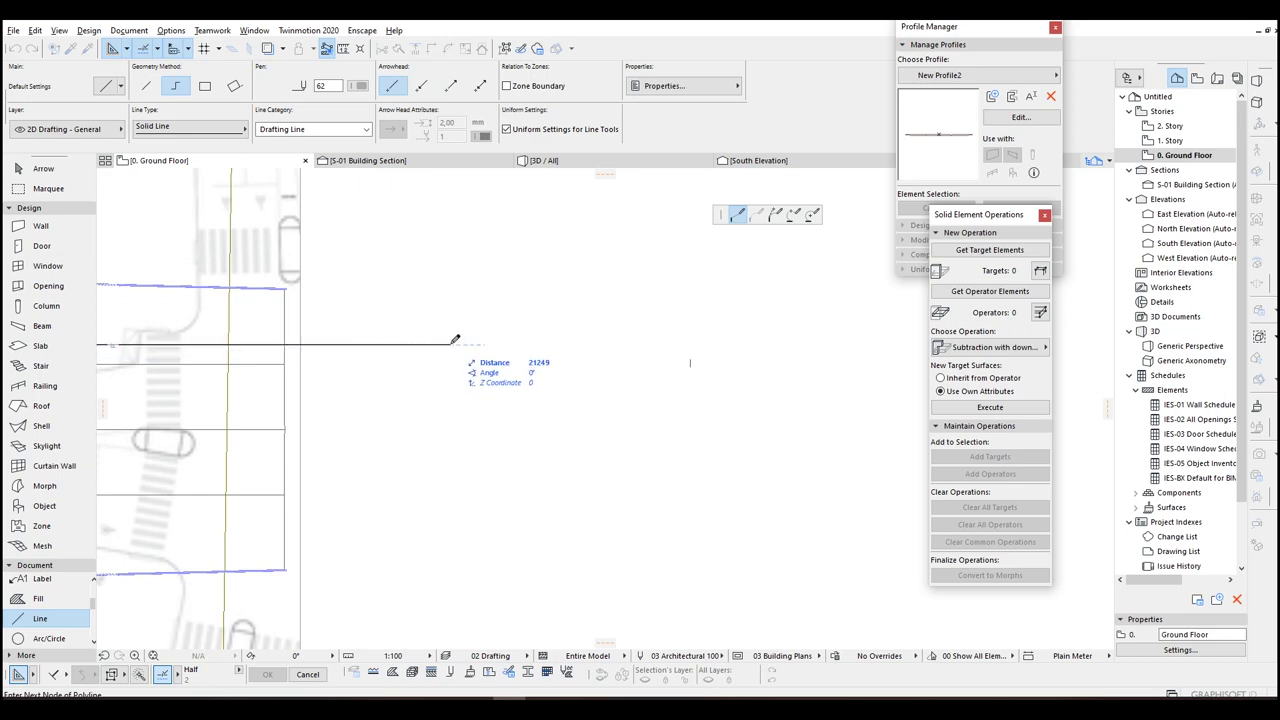
double_click(451, 345)
key("Escape")
left_click(450, 347)
scroll(450, 347, "down", 5)
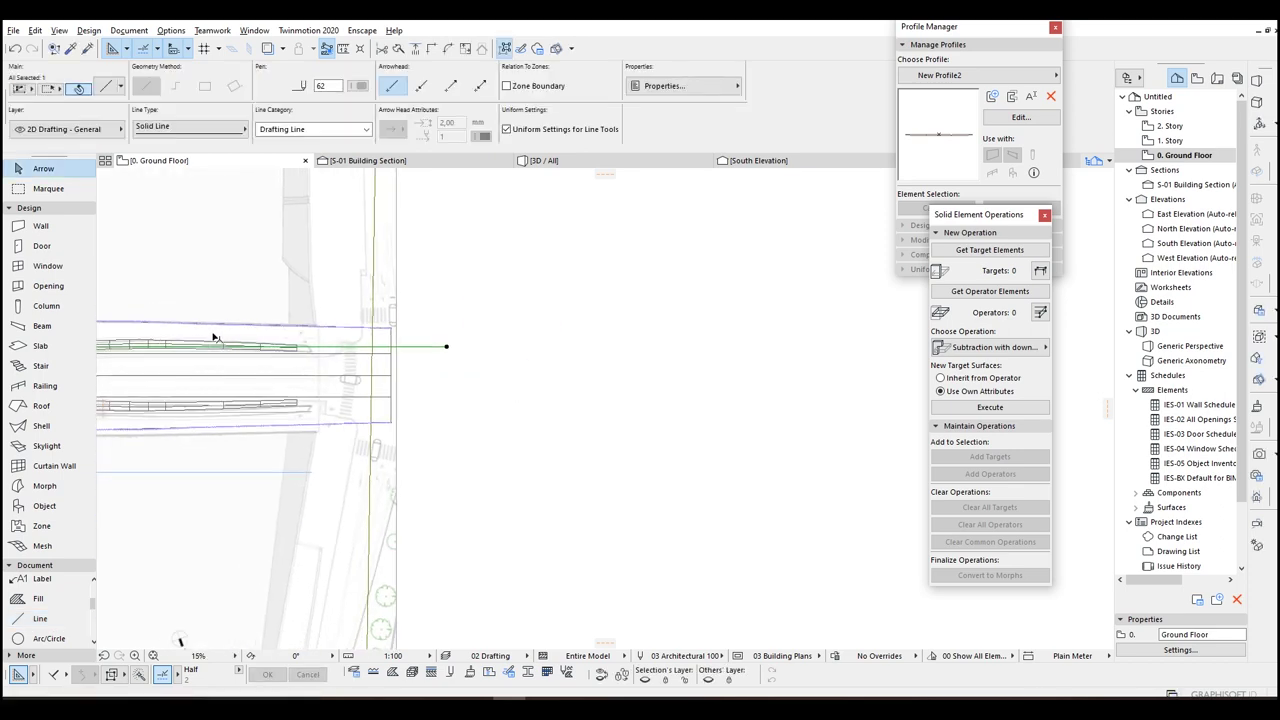
scroll(217, 338, "up", 4)
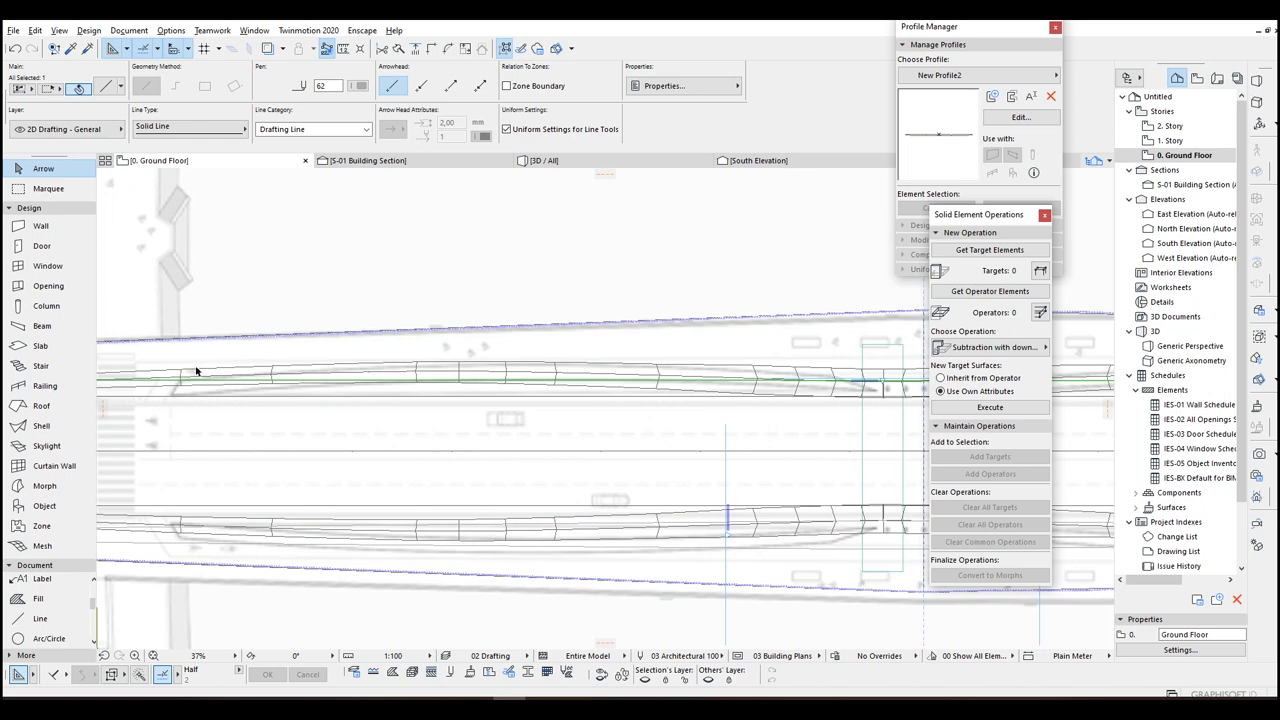
scroll(280, 375, "up", 4)
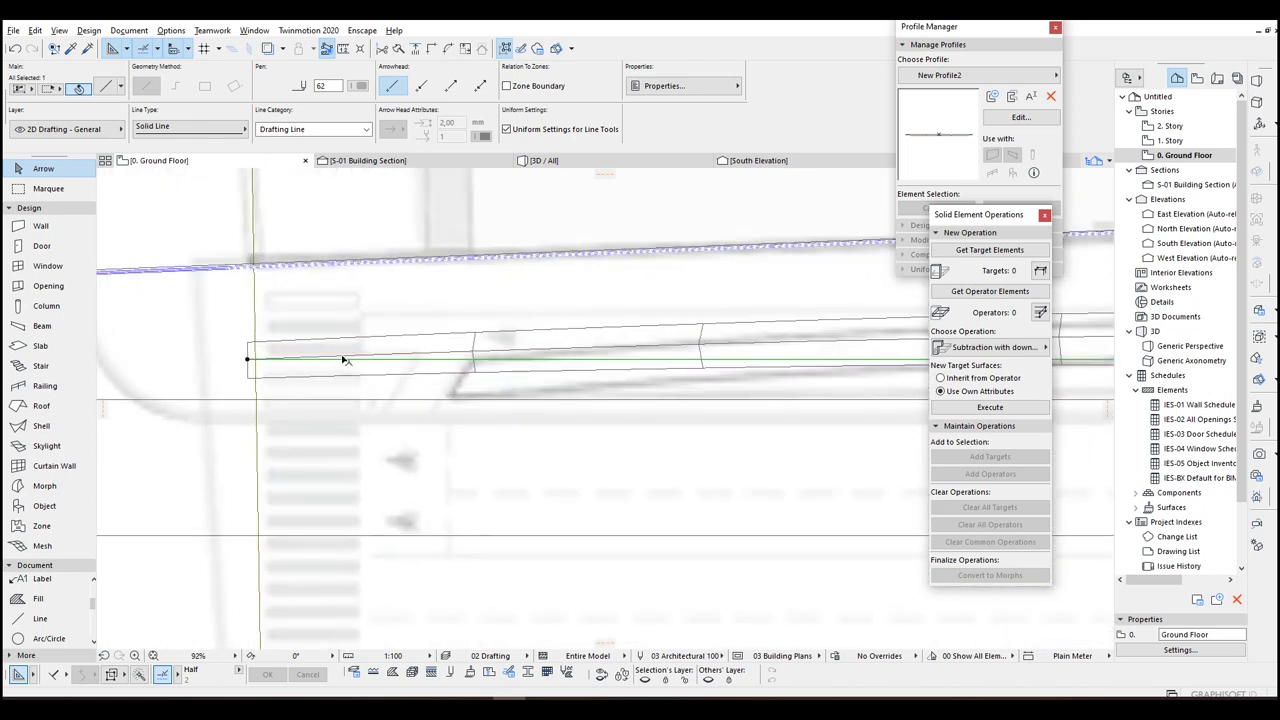
key("Escape")
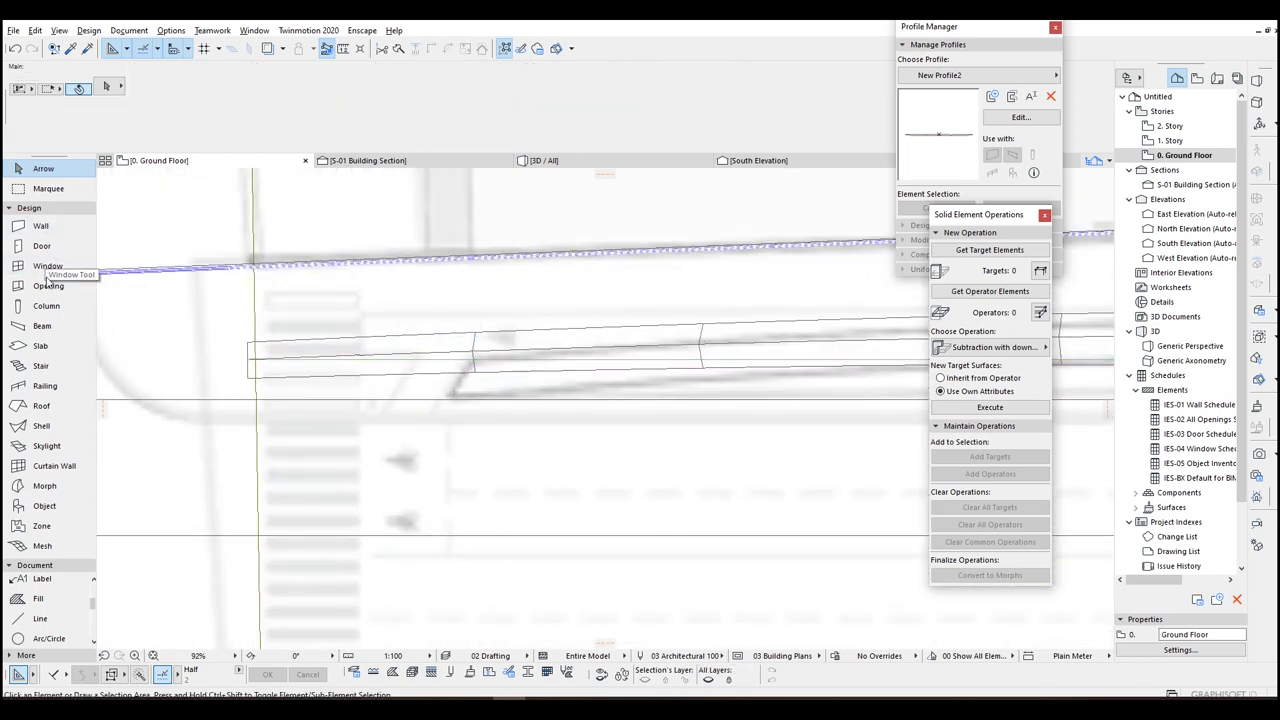
Step: Place a slanted round column with an 82,71° slant below the arch and raise its base to the bridge deck
left_click(47, 307)
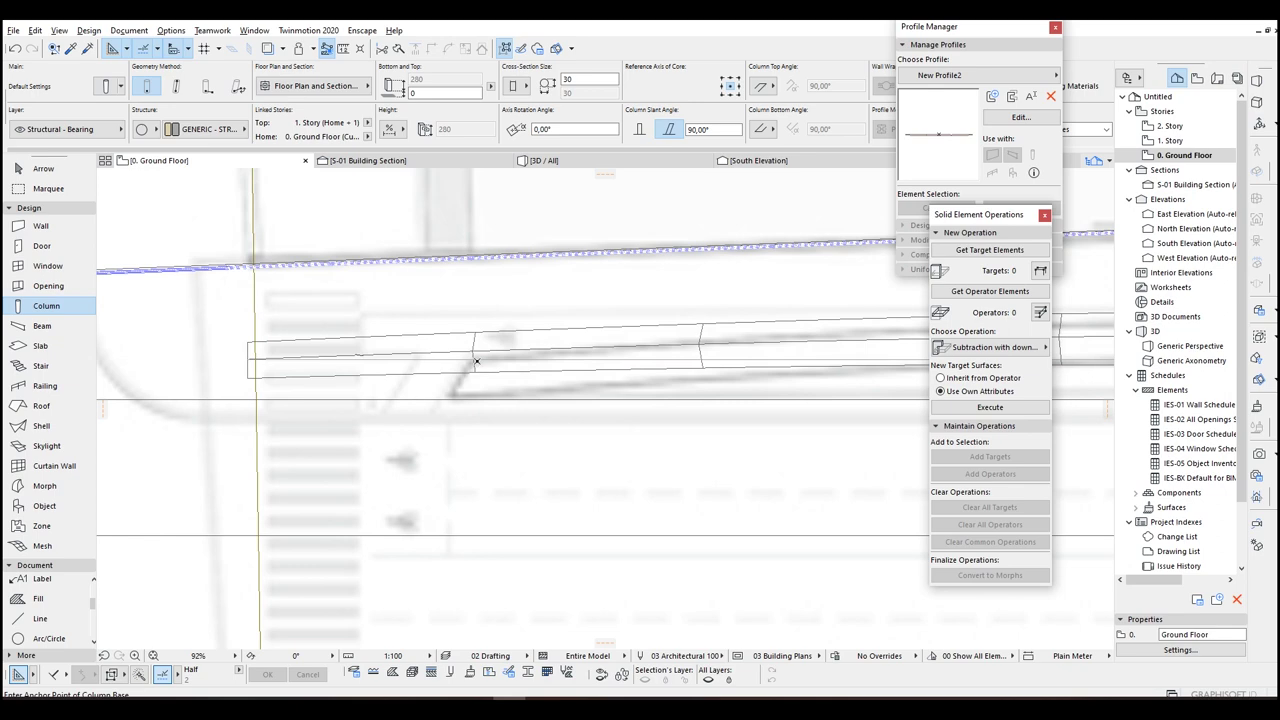
scroll(474, 358, "up", 4)
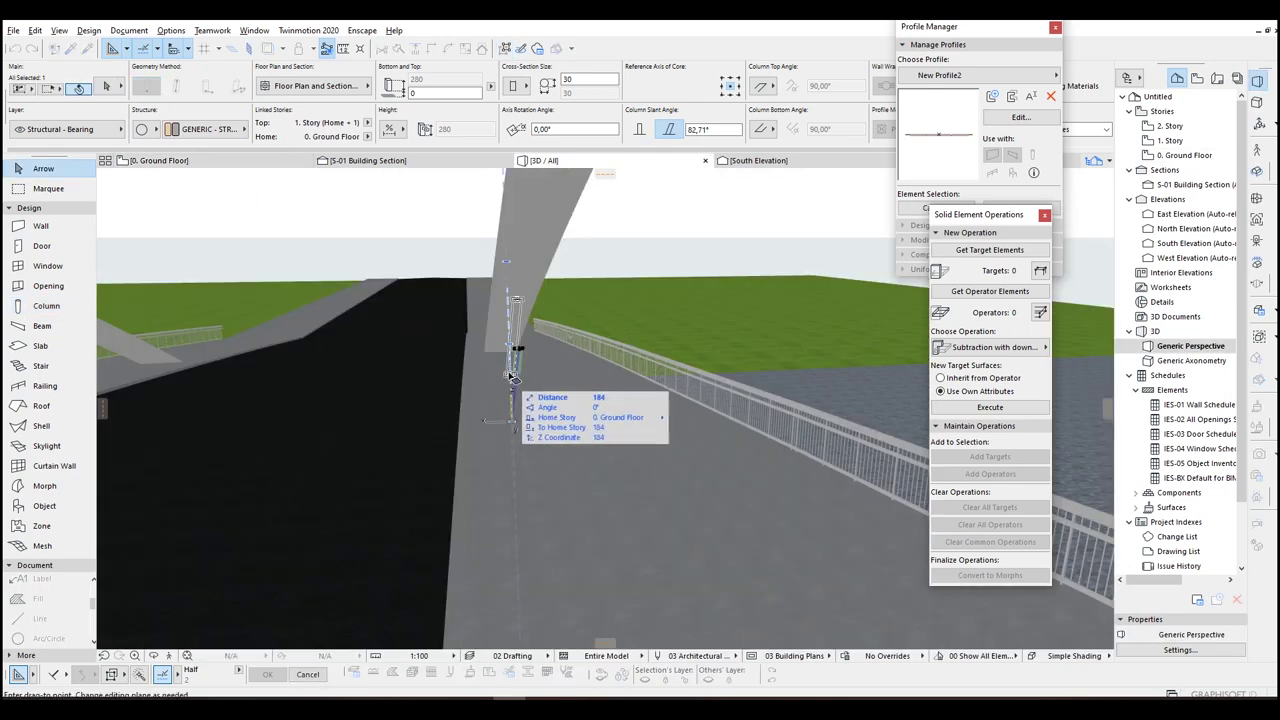
left_click(512, 378)
middle_click_drag(487, 368, 537, 280, "shift")
Step: Stretch the slanted column's top up to the underside of the arch, giving it a height of 339
left_click(553, 272)
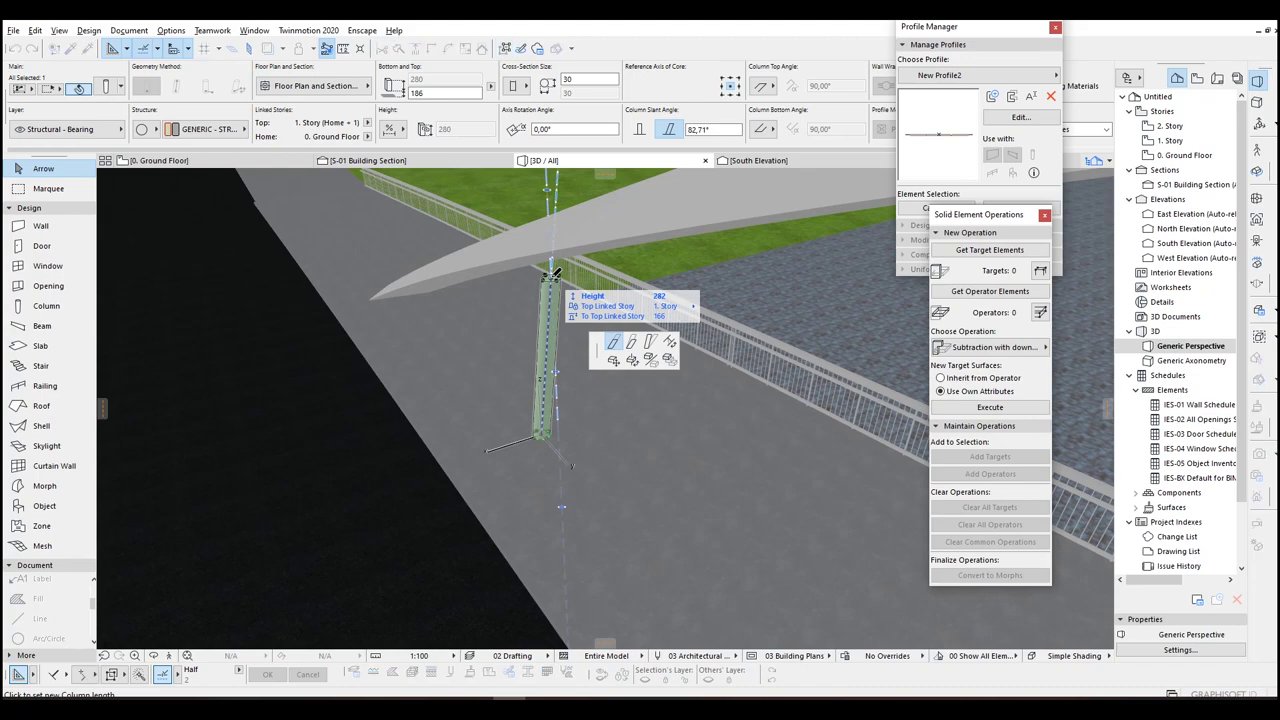
left_click(557, 249)
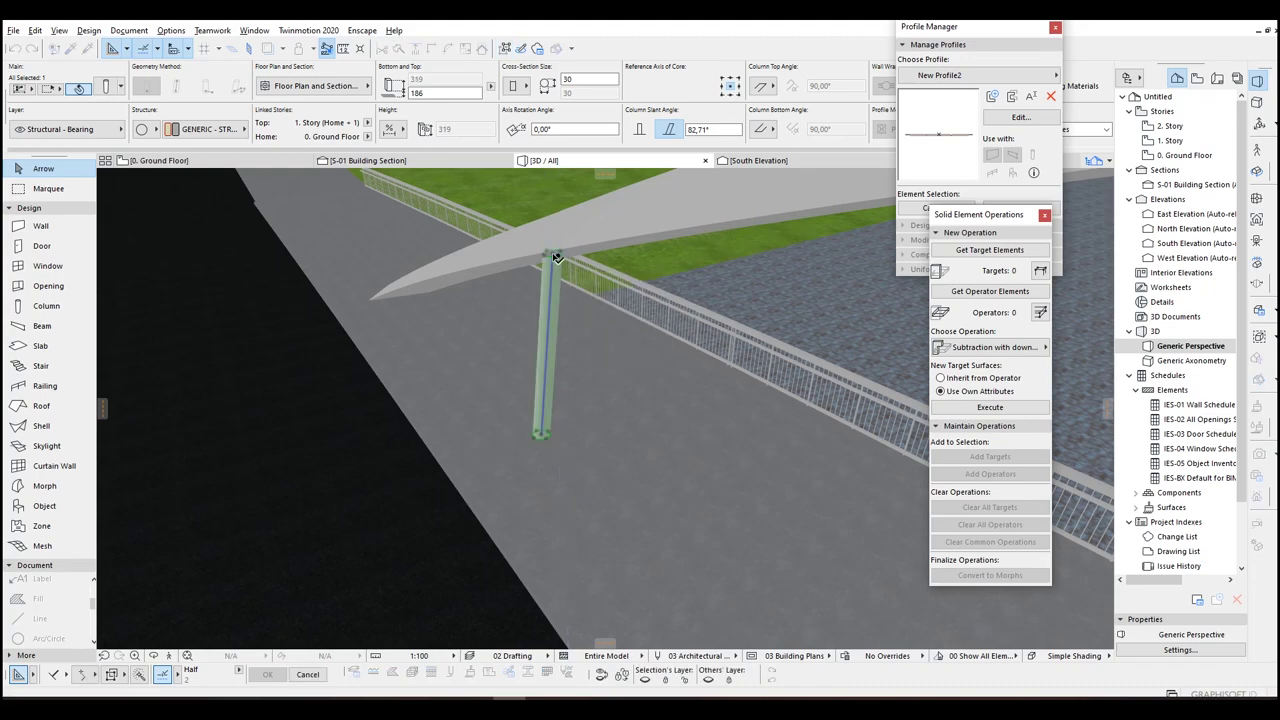
middle_click_drag(556, 262, 340, 283, "shift")
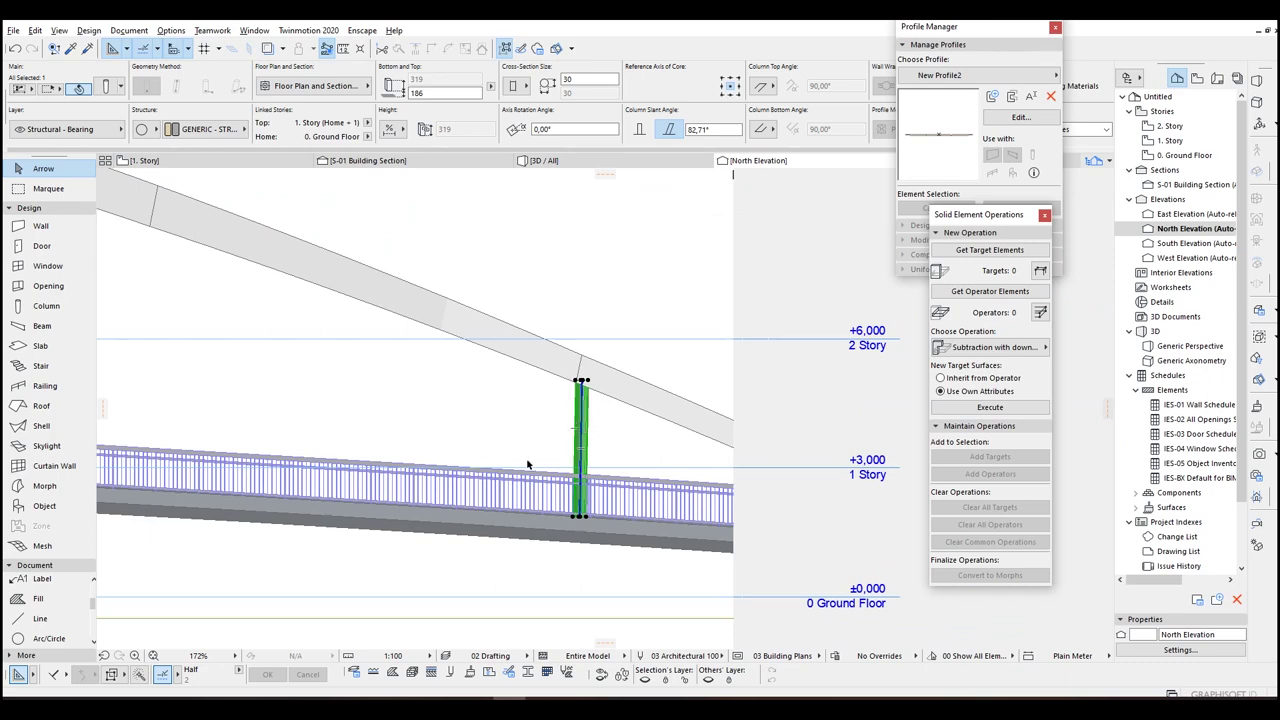
Step: Multiply the slanted column along the arch in the North Elevation with Increment and Spread at a spacing of 250
middle_click_drag(530, 464, 672, 457)
key("ctrl+u")
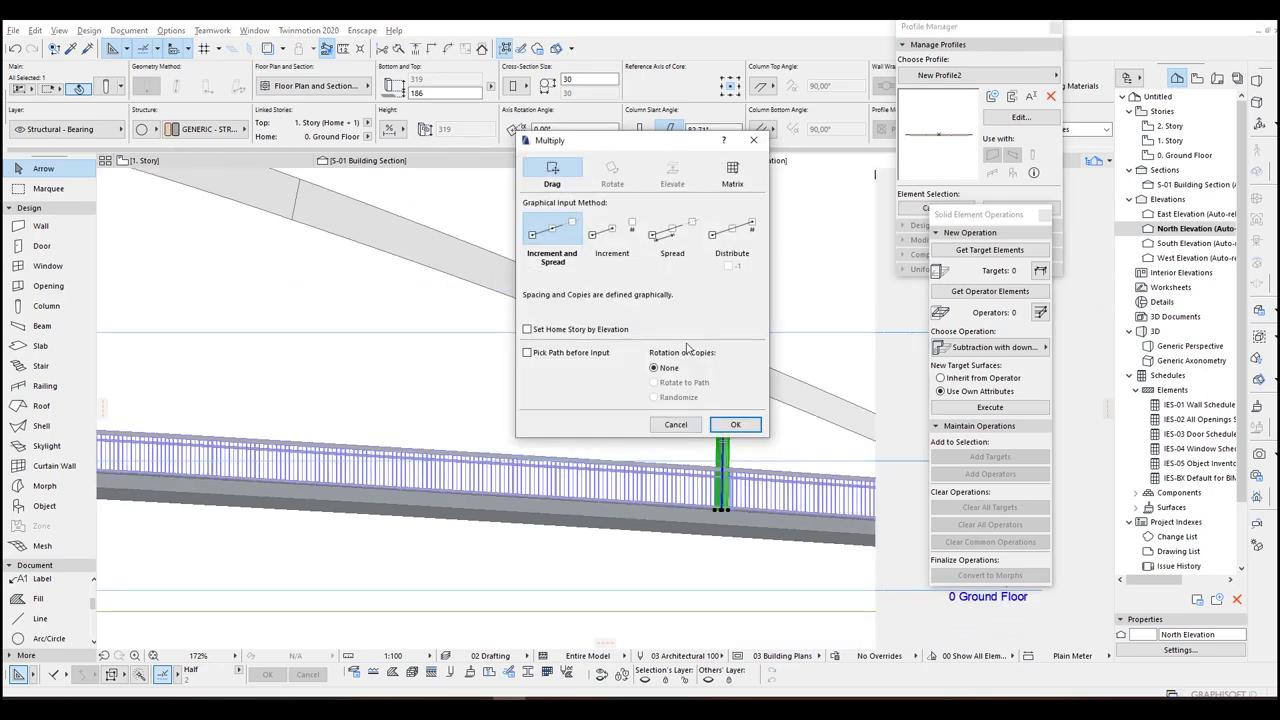
left_click(733, 426)
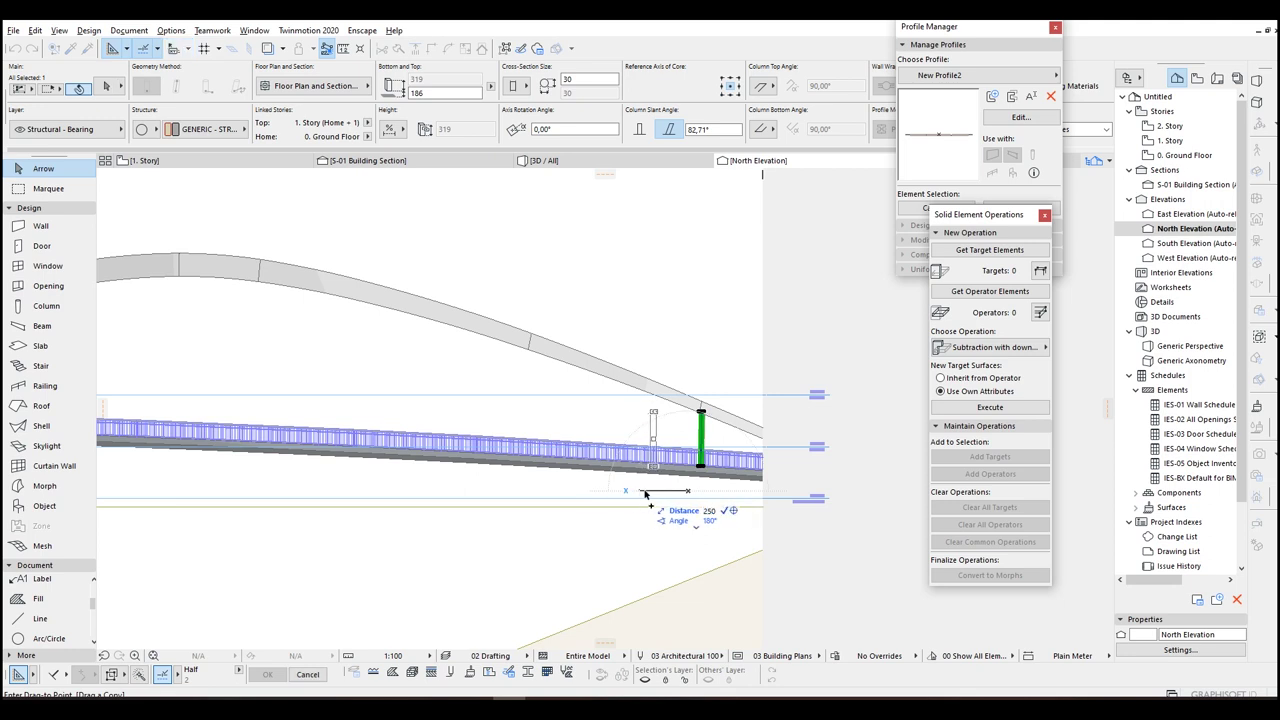
scroll(645, 500, "down", 5)
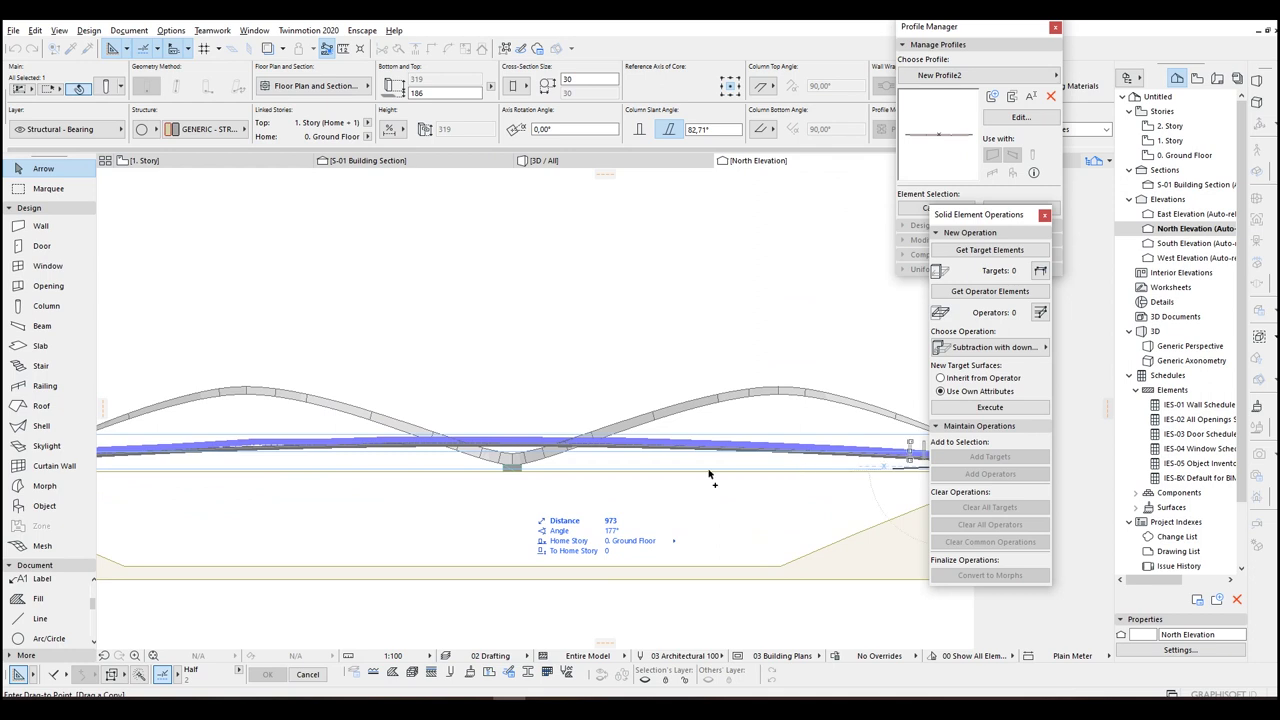
middle_click_drag(294, 467, 310, 465)
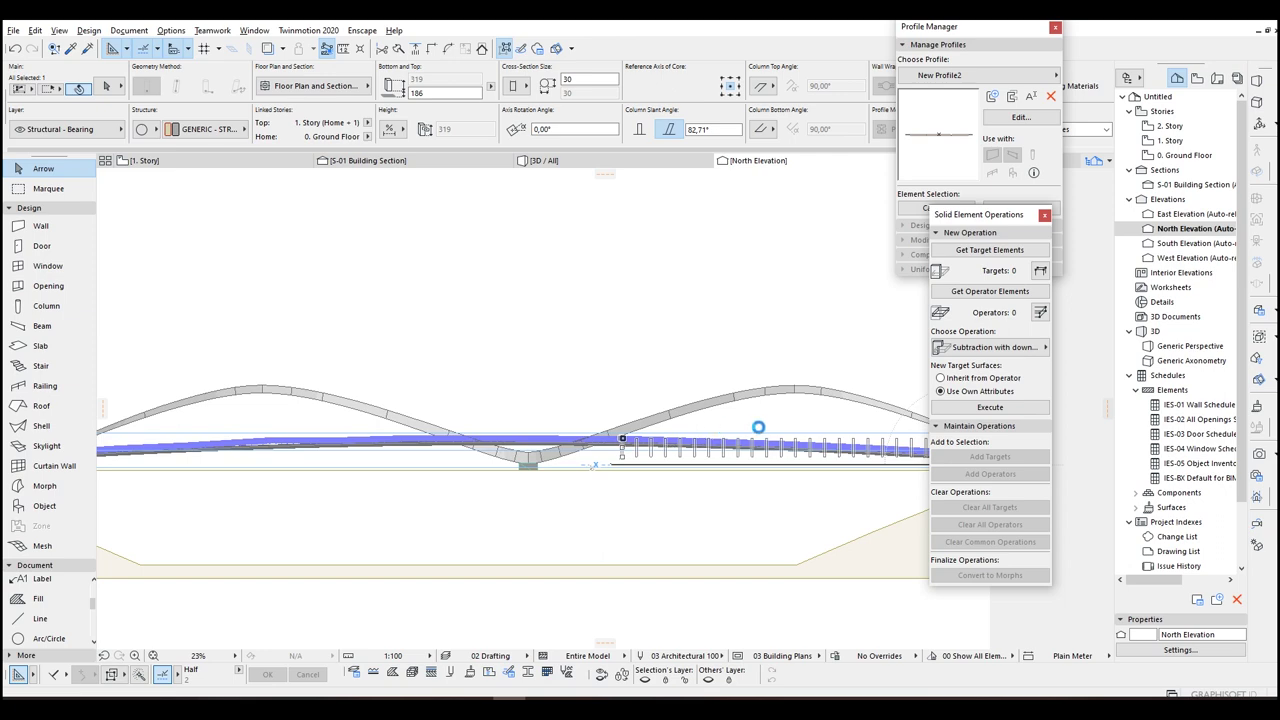
scroll(688, 428, "up", 5)
middle_click_drag(688, 428, 312, 386)
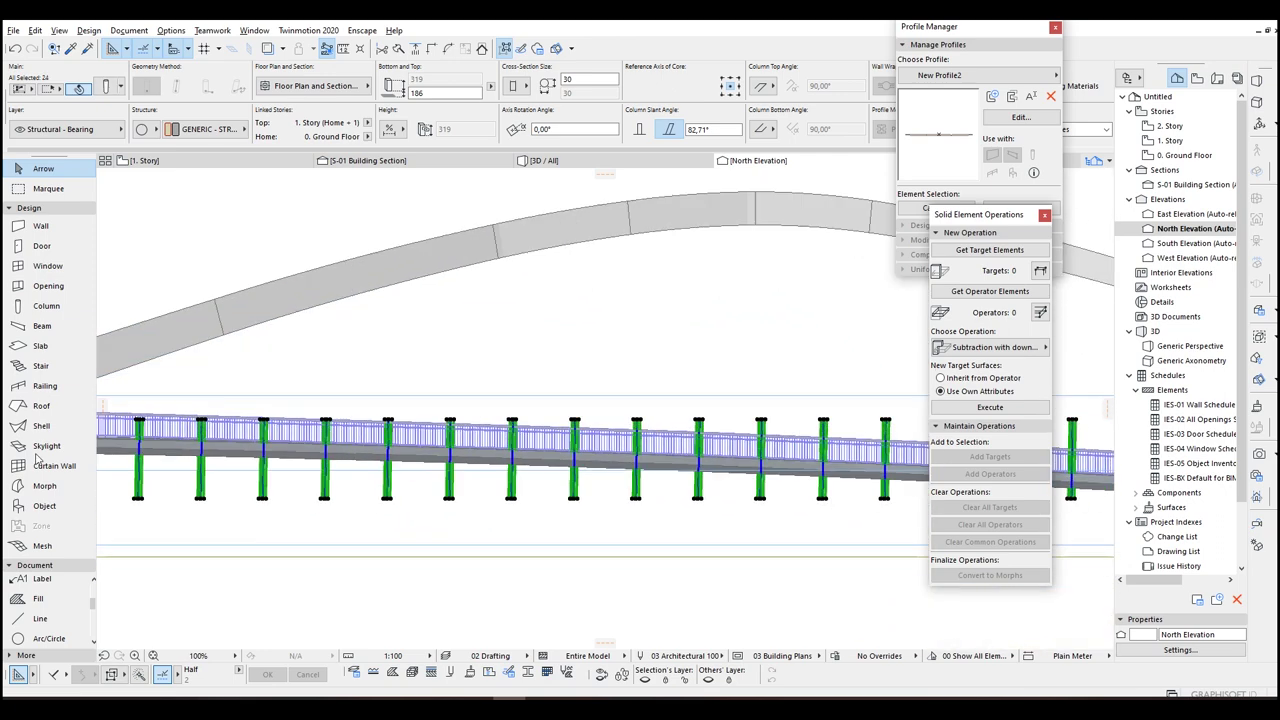
Step: Raise the multiplied columns progressively along the row so that each column's base sits on the sloping bridge deck
scroll(757, 477, "up", 7)
left_click(412, 472)
left_click(414, 438)
middle_click_drag(593, 489, 1257, 547)
left_click(521, 473)
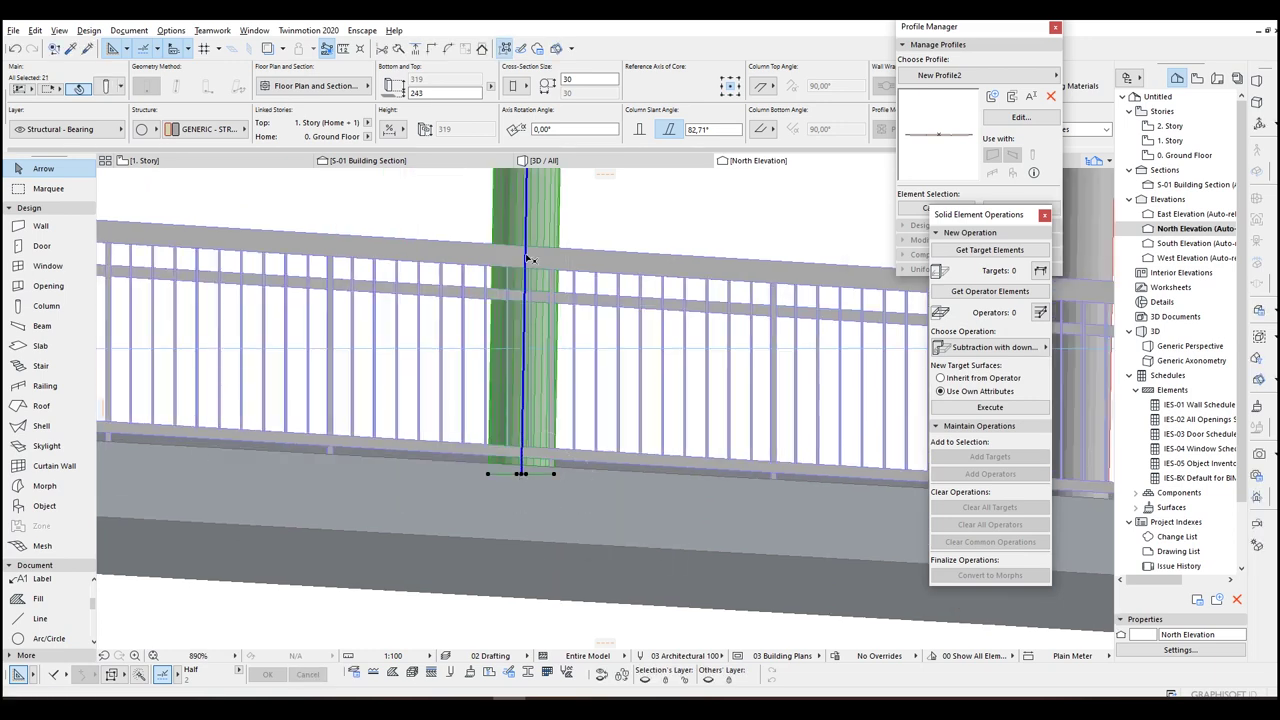
left_click(526, 422, "shift")
middle_click_drag(212, 480, 767, 529)
key("ctrl+d")
left_click(518, 523)
left_click(520, 491)
left_click(522, 460, "shift")
middle_click_drag(217, 492, 832, 566)
key("ctrl+d")
left_click(575, 568)
left_click(576, 537)
left_click(577, 246, "shift")
middle_click_drag(115, 511, 660, 546)
key("ctrl+d")
left_click(566, 571)
left_click(567, 540)
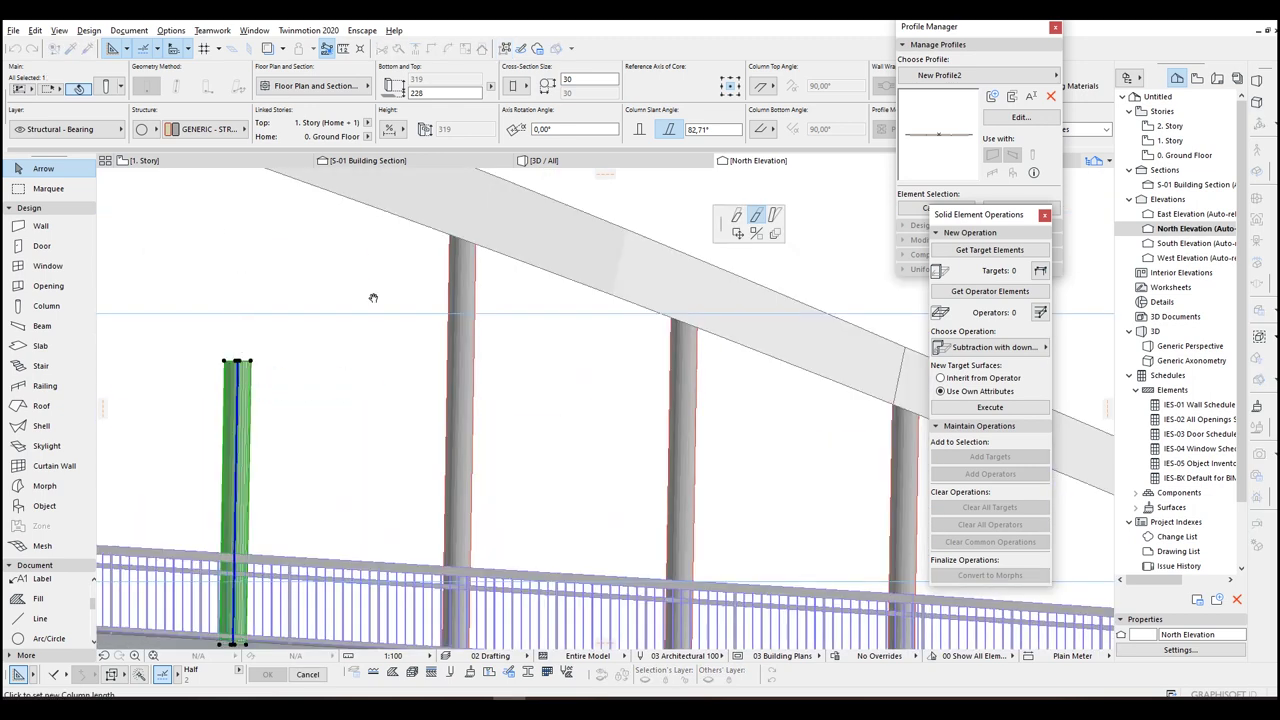
Step: Stretch the top of each column along the row up to the underside of the curved arch
middle_click_drag(371, 294, 600, 394)
left_click(471, 243)
left_click(243, 449)
left_click(243, 449)
left_click(249, 177)
middle_click_drag(194, 369, 499, 371)
left_click(311, 398)
left_click(311, 397)
left_click(312, 213)
left_click(418, 404)
left_click(418, 404)
left_click(418, 241)
left_click(204, 391)
left_click(204, 391)
left_click(207, 179)
middle_click_drag(155, 350, 489, 383)
left_click(321, 425)
left_click(320, 412)
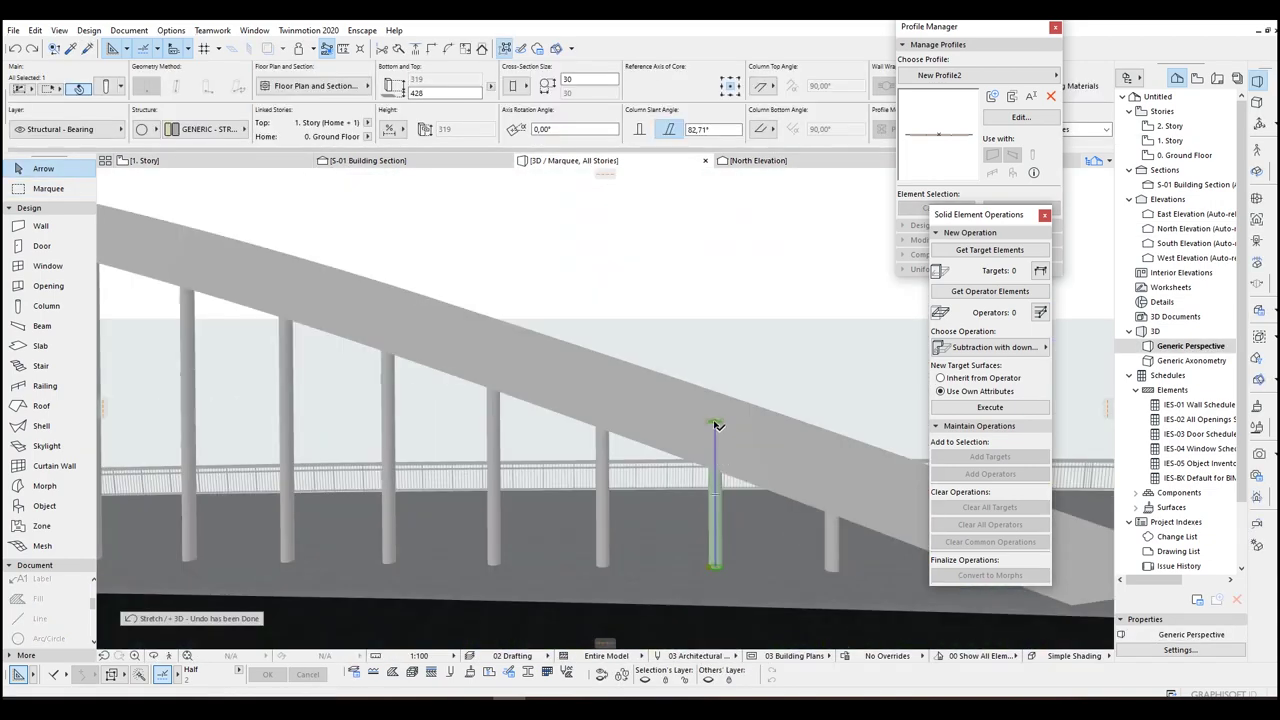
left_click(714, 425)
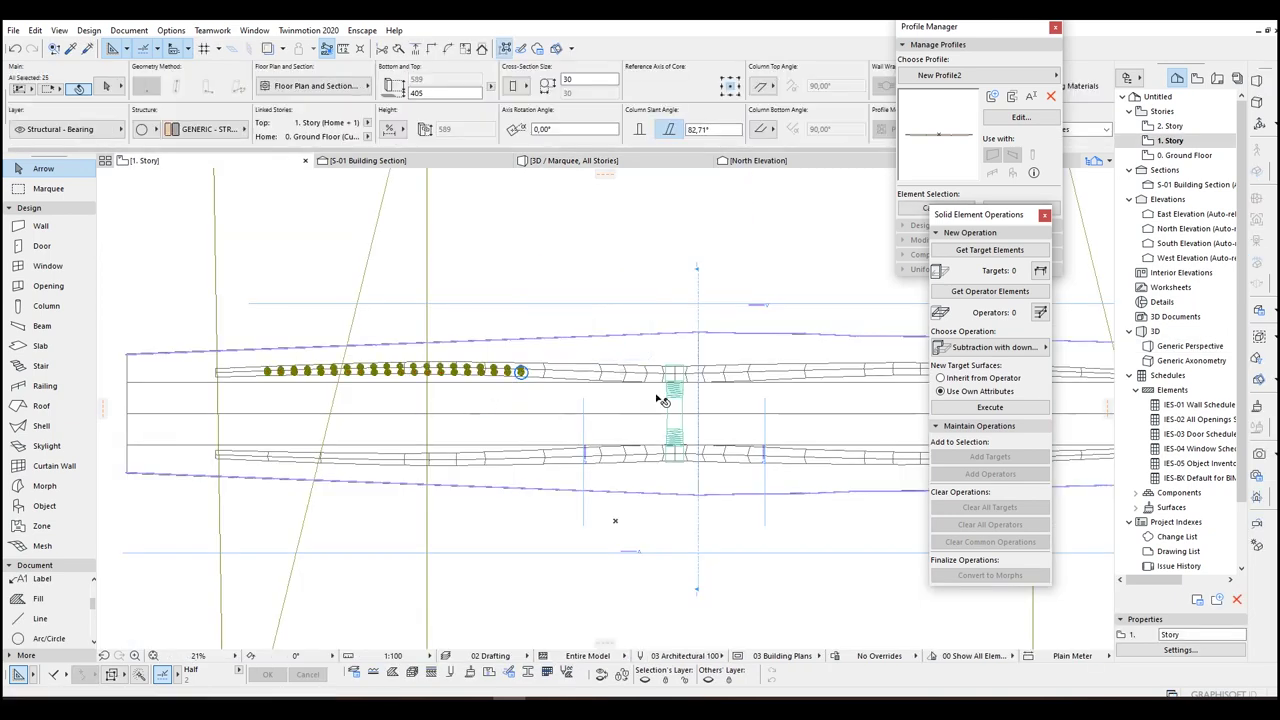
Step: Mirror copies of the finished column row on the 1. Story plan to fill the other arches of the bridge
left_click(674, 379)
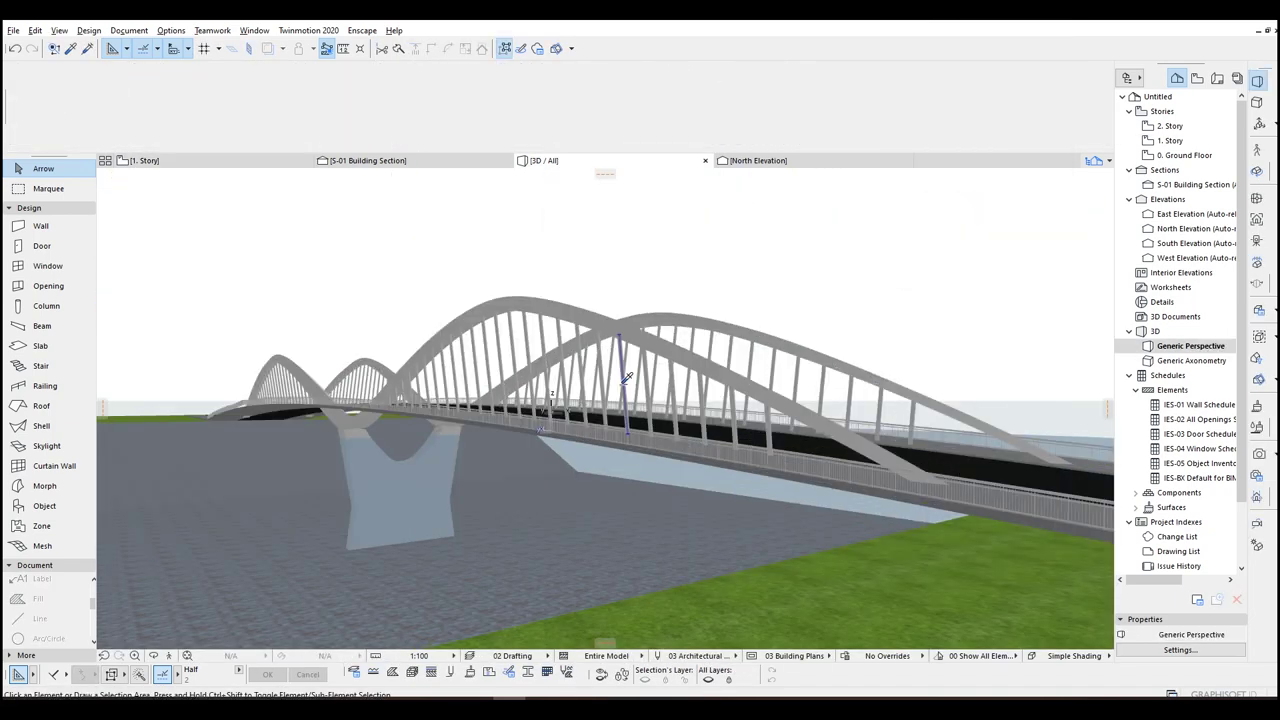
Step: Select all the columns of the arches and open their segment settings
left_click(624, 382, "alt")
key("ctrl+a")
key("ctrl+t")
left_click(416, 97)
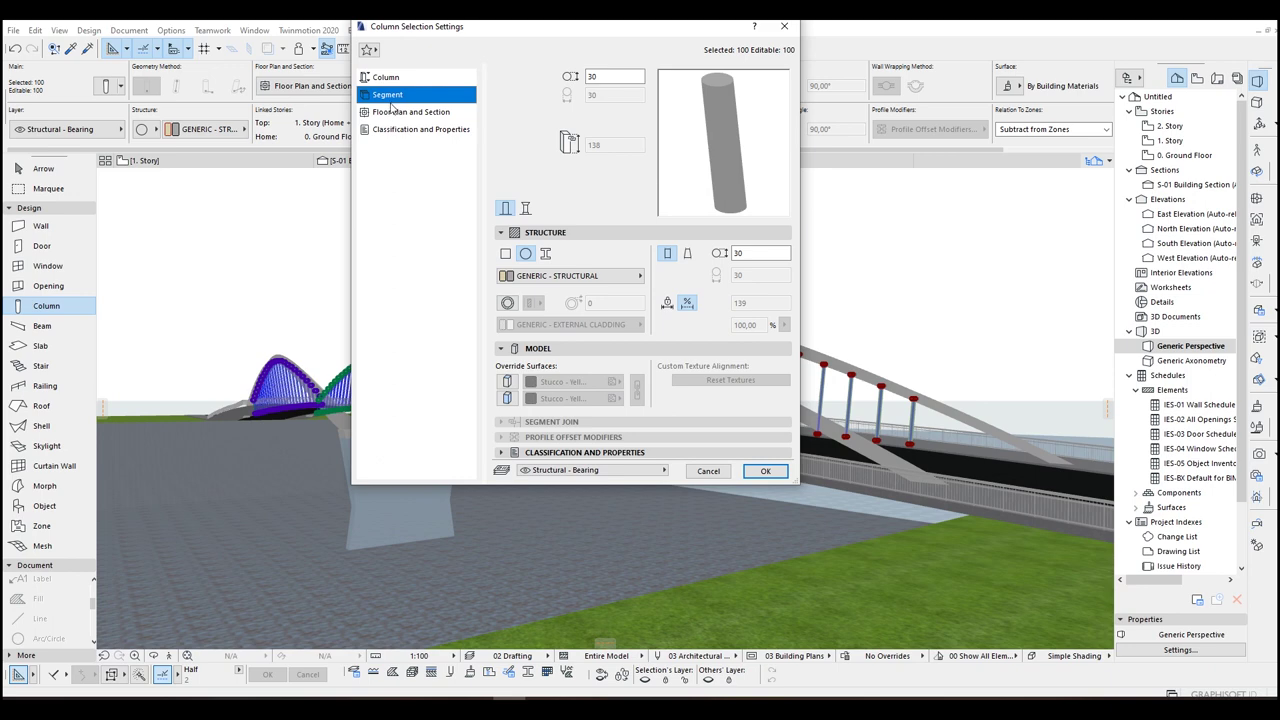
Step: Divide the selected columns into three segments, with the top and bottom segments each at 5% of the column length
left_click(525, 207)
left_click(567, 208)
left_click(567, 208)
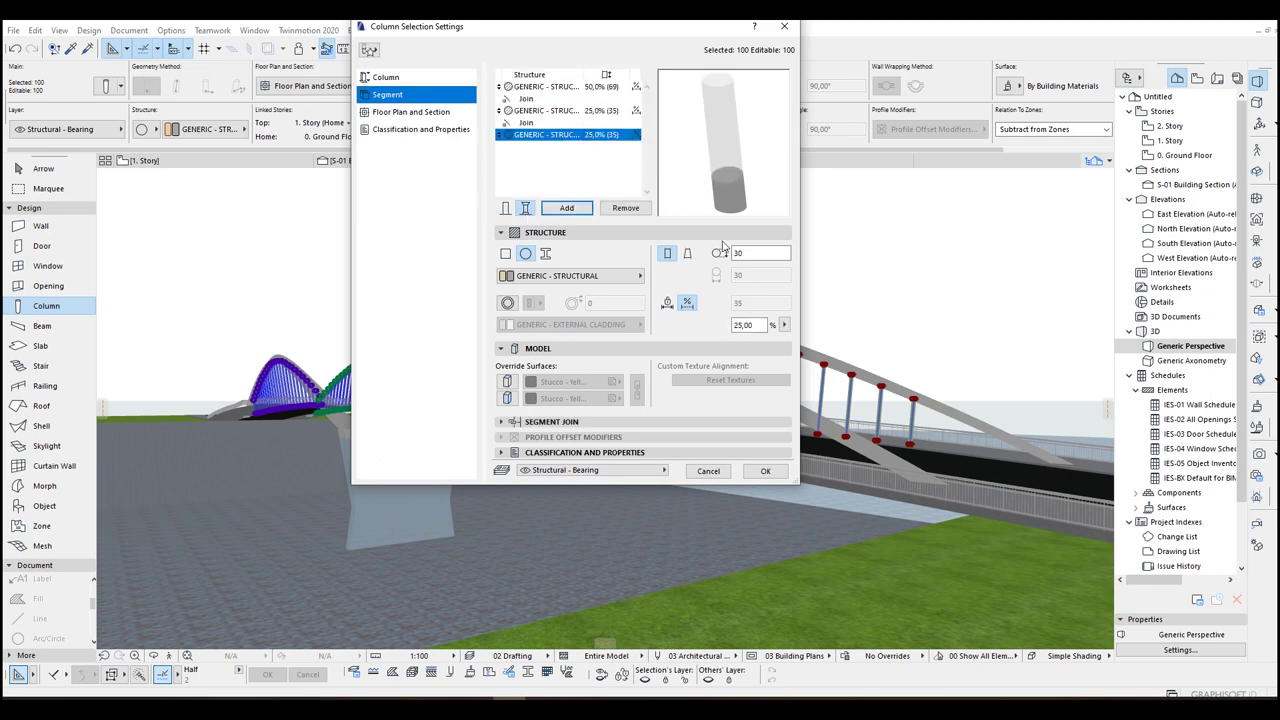
type("5")
left_click(595, 88)
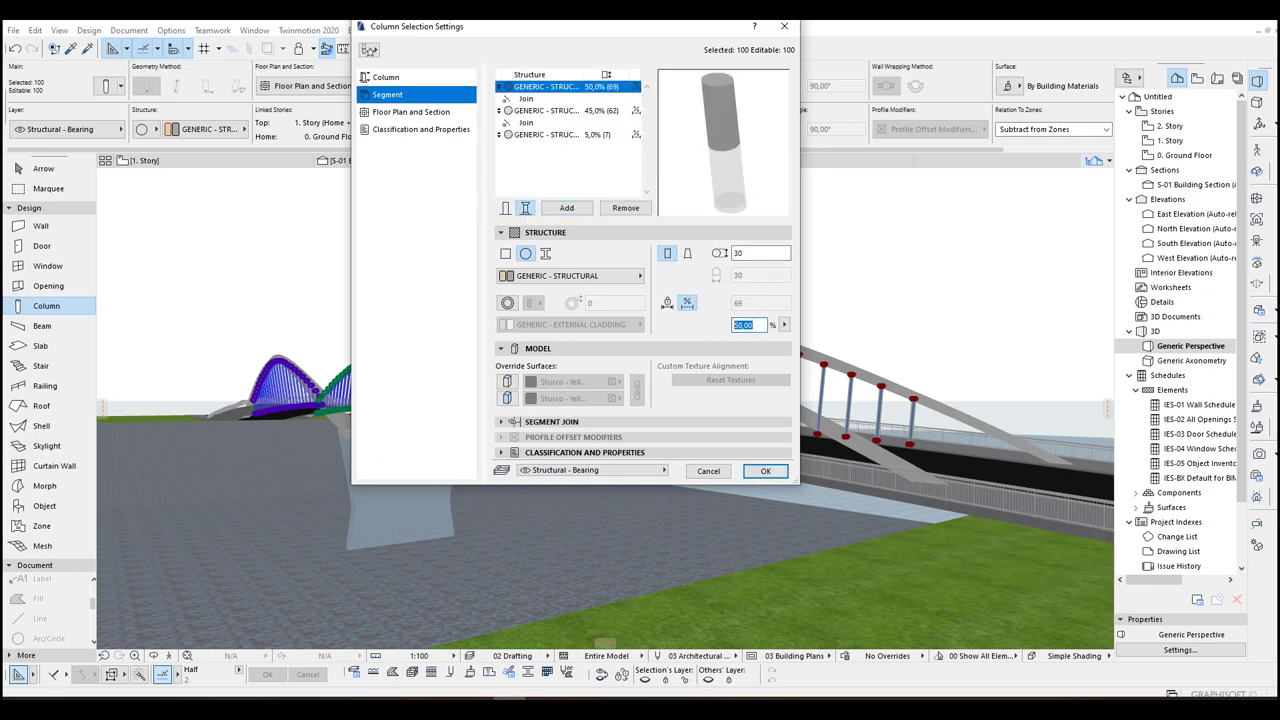
type("5")
Step: Taper the end segments, giving the bottom one a base diameter of 40 and the top one diameters of 40 above and 20 below
left_click(590, 110)
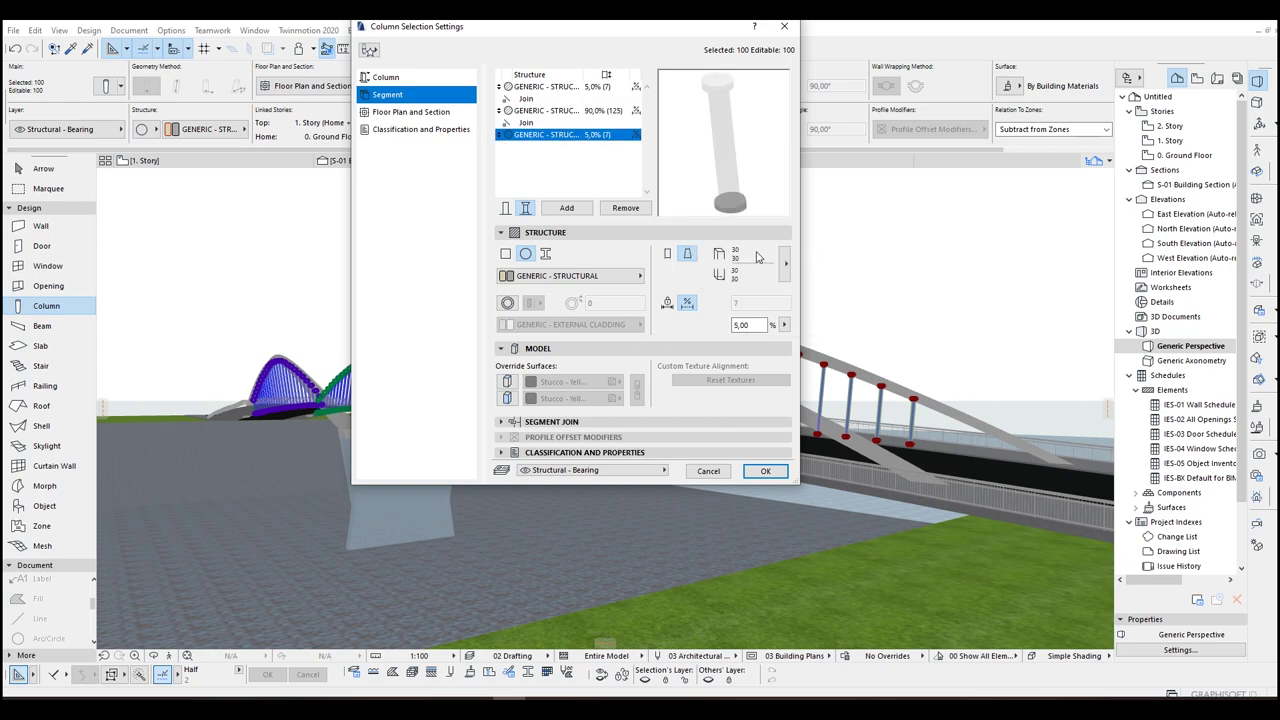
left_click(785, 265)
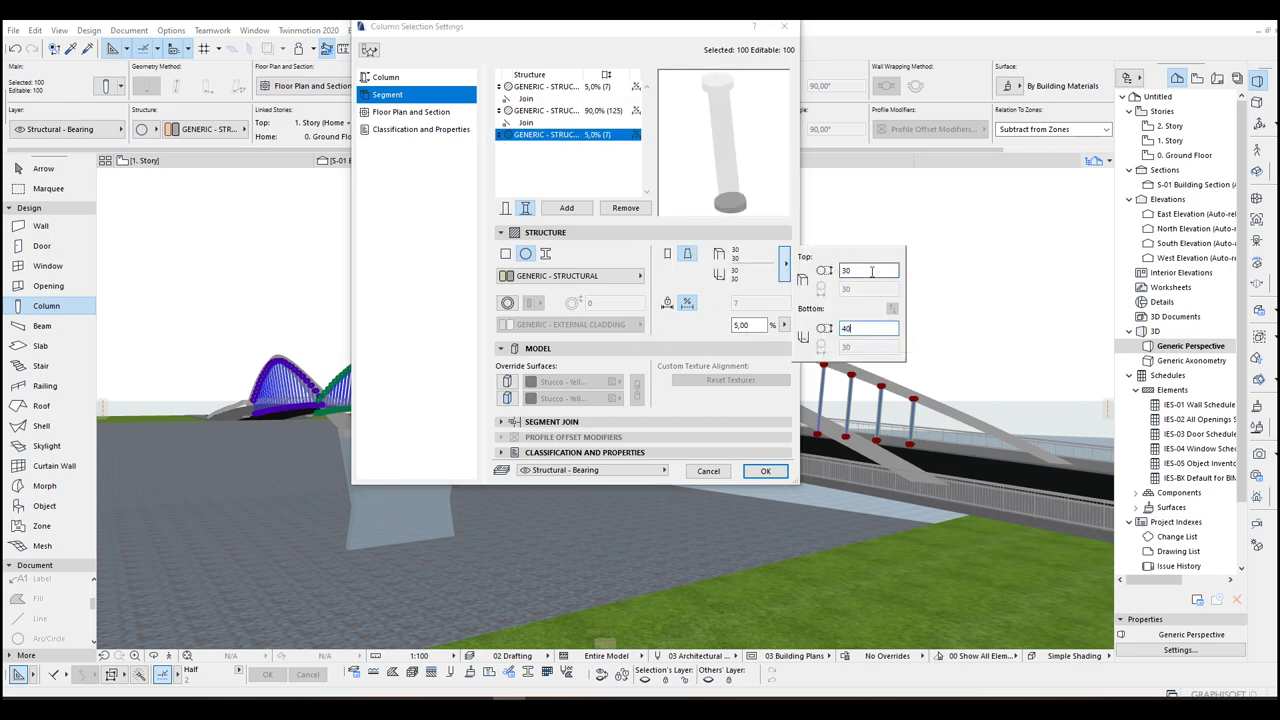
left_click(584, 89)
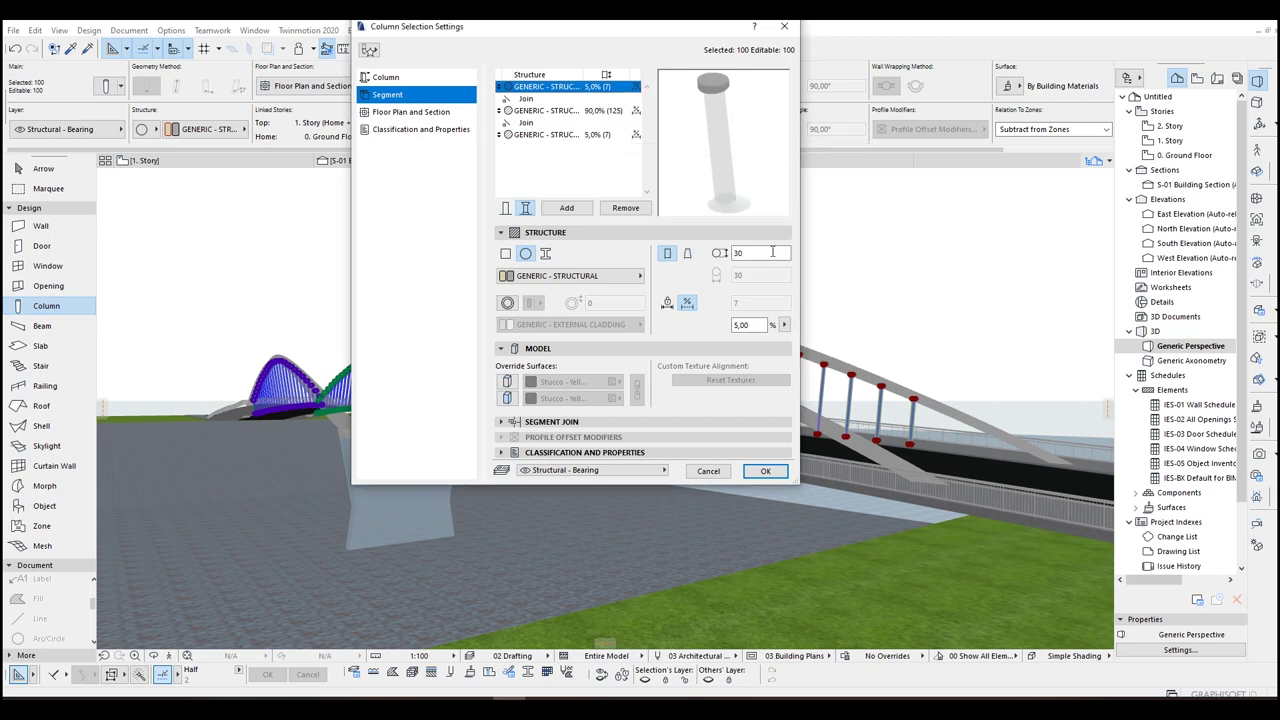
left_click(687, 254)
left_click(785, 265)
type("40")
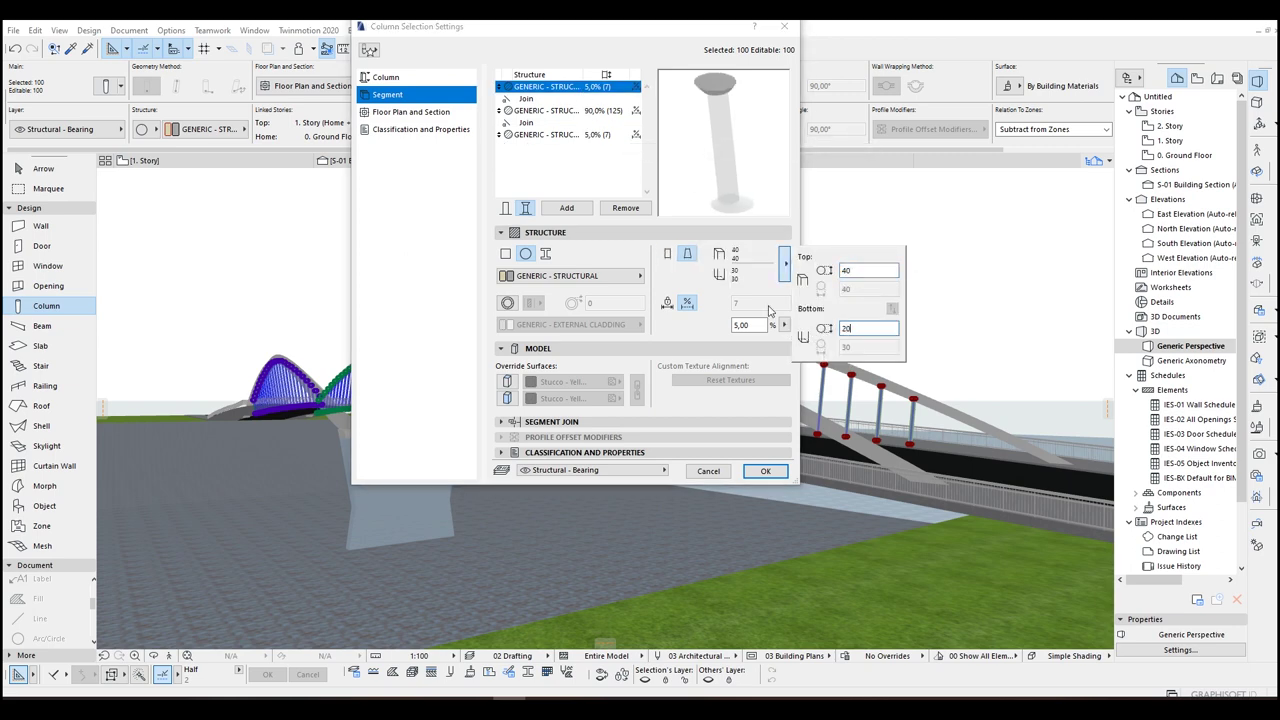
Step: Assign the wire building material to the column segments, apply the settings to all selected columns and clear the selection
left_click(558, 111)
left_click(765, 470)
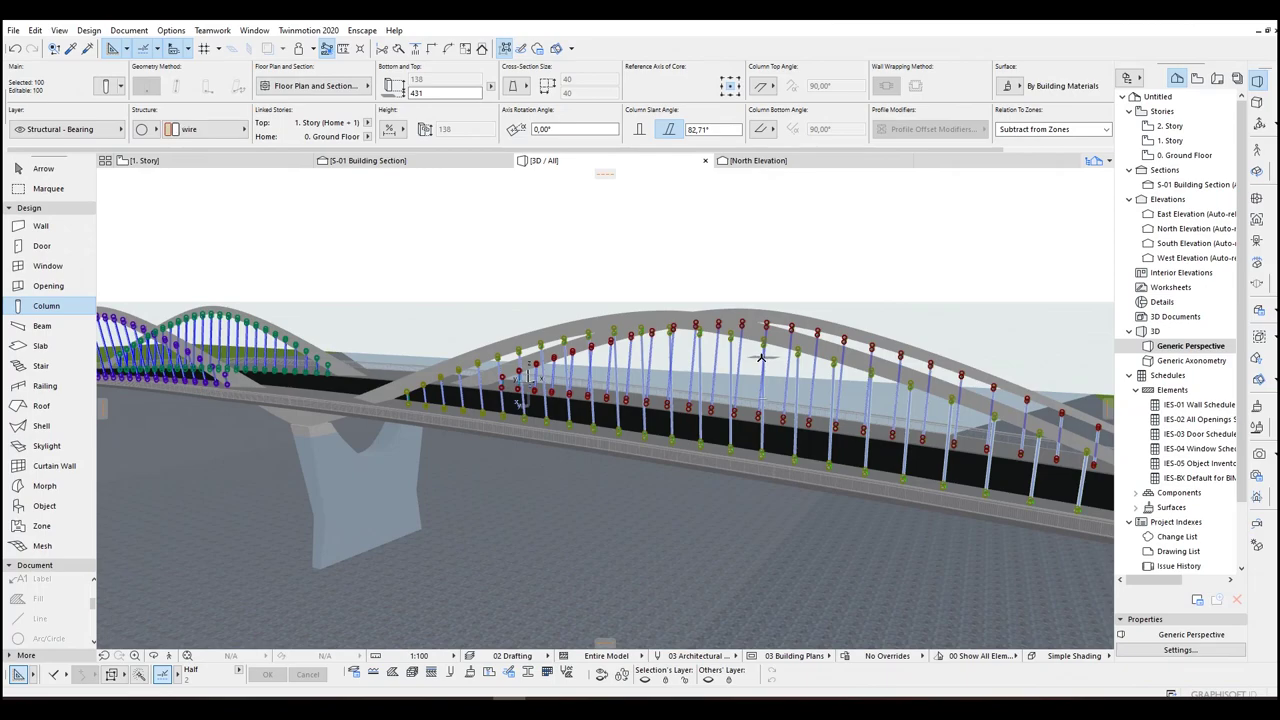
key("Escape")
scroll(694, 349, "down", 6)
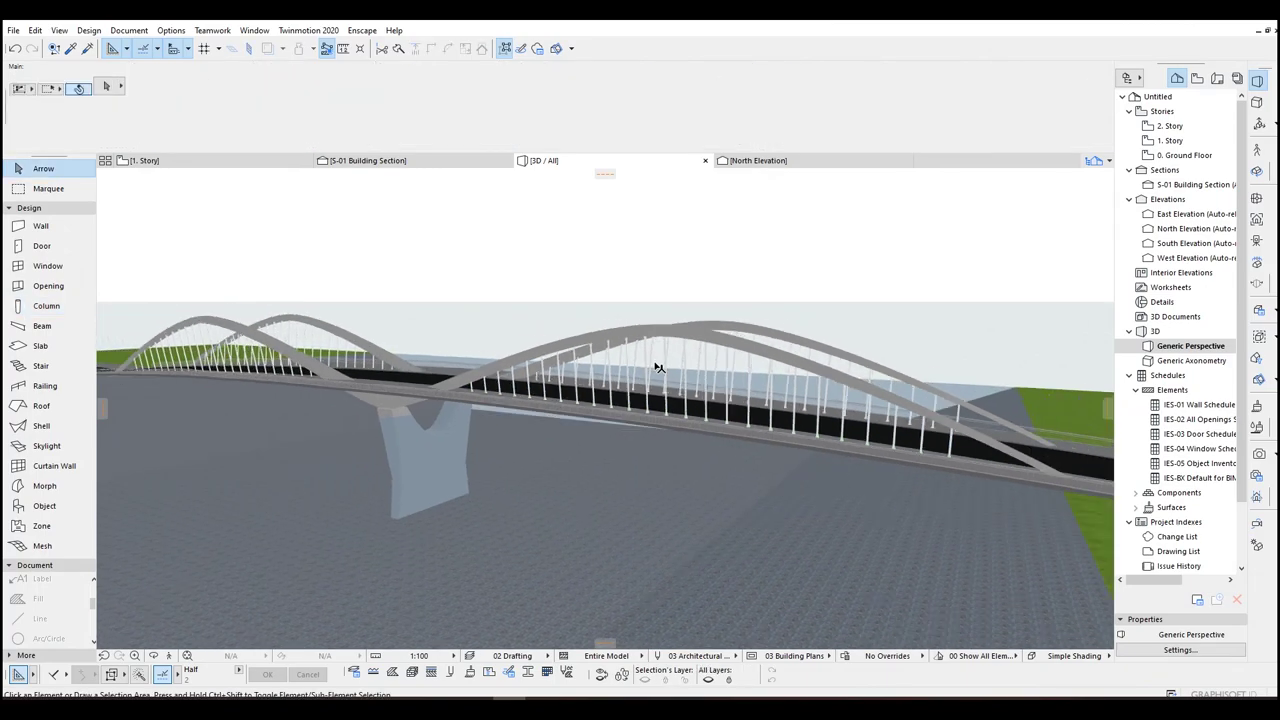